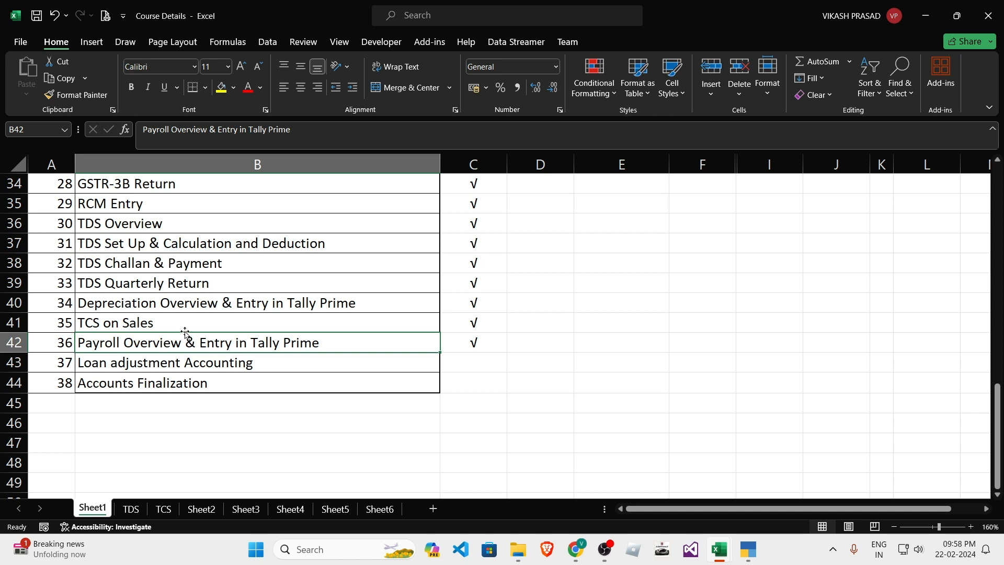
- Review the course topics on Sheet1, going through the list from Download & Install Tally Prime to the TDS topics
{"action": "left_click", "coordinate": [360, 330]}
{"action": "left_click", "coordinate": [227, 341]}
{"action": "left_click", "coordinate": [234, 356]}
{"action": "key", "text": "Up"}
{"action": "scroll", "coordinate": [256, 384], "scroll_direction": "up", "scroll_amount": 10}
{"action": "left_click", "coordinate": [220, 287]}
{"action": "left_click_drag", "start_coordinate": [214, 227], "coordinate": [223, 450]}
{"action": "scroll", "coordinate": [225, 429], "scroll_direction": "down", "scroll_amount": 3}
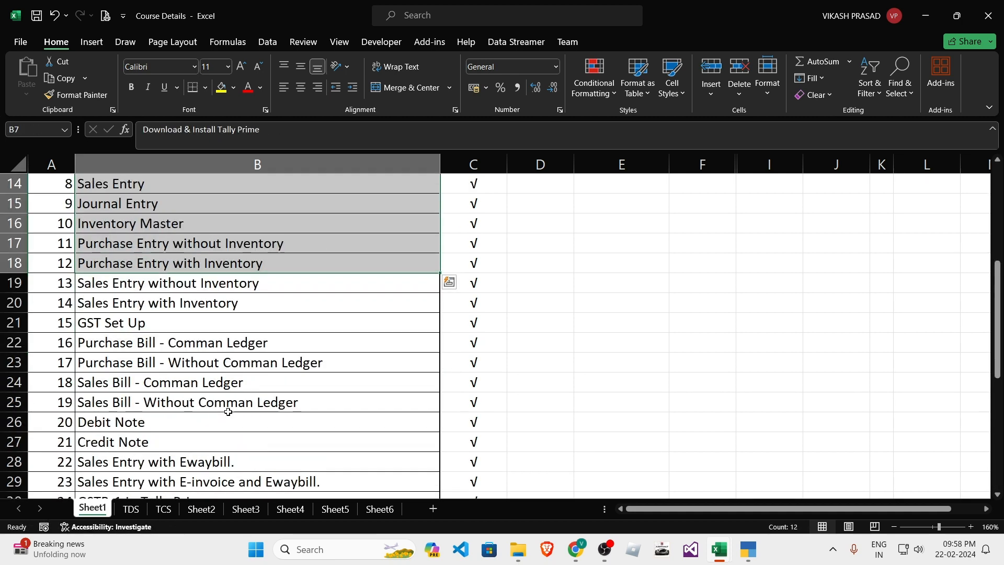
{"action": "left_click_drag", "start_coordinate": [187, 246], "coordinate": [188, 419]}
{"action": "scroll", "coordinate": [199, 388], "scroll_direction": "down", "scroll_amount": 3}
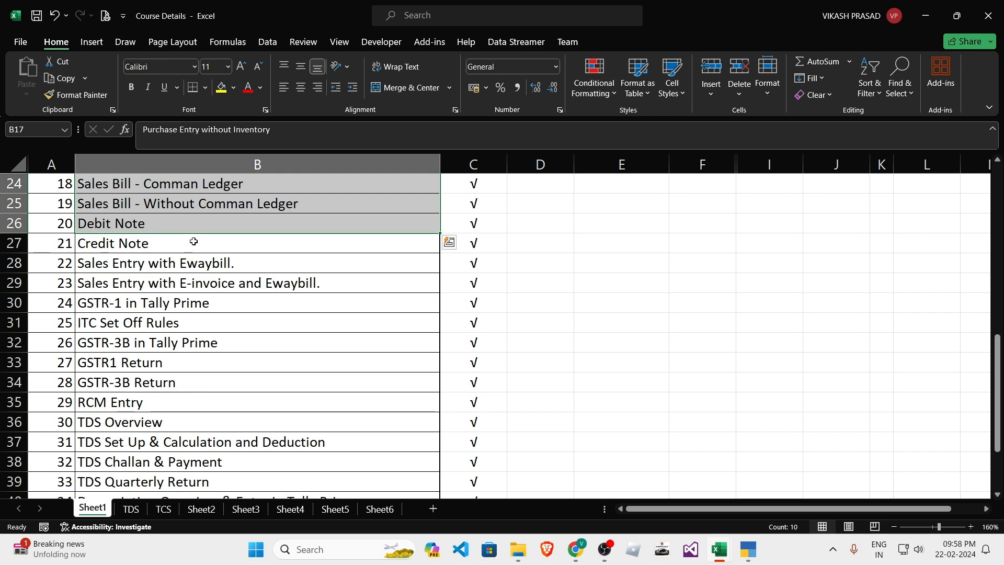
{"action": "left_click_drag", "start_coordinate": [193, 241], "coordinate": [182, 445]}
{"action": "scroll", "coordinate": [202, 363], "scroll_direction": "down", "scroll_amount": 2}
{"action": "scroll", "coordinate": [183, 313], "scroll_direction": "up", "scroll_amount": 8}
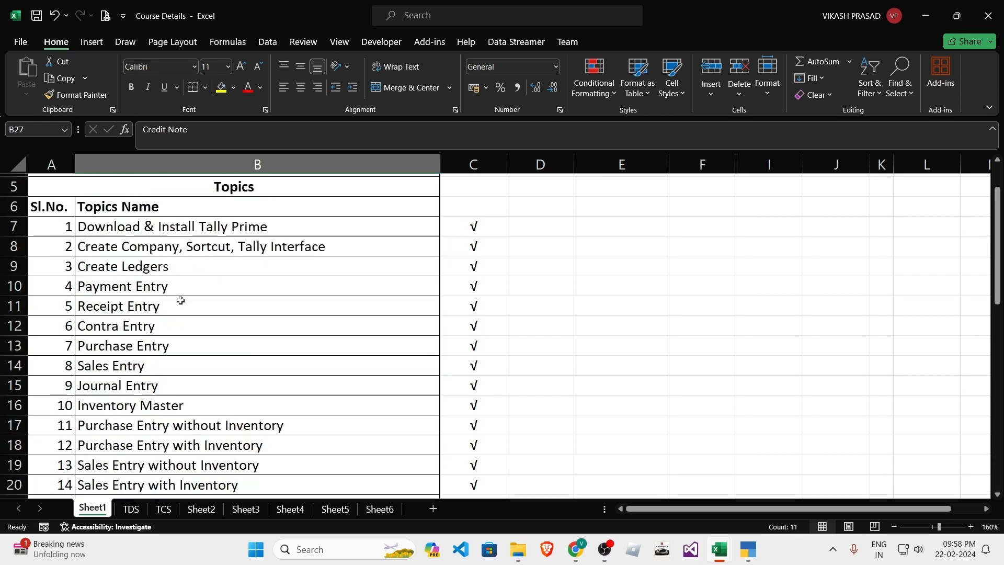
- Re-examine the opening topics from Download & Install Tally Prime to Sales Entry with Inventory, and skim the rest of the list
{"action": "left_click_drag", "start_coordinate": [173, 230], "coordinate": [194, 483]}
{"action": "scroll", "coordinate": [242, 387], "scroll_direction": "down", "scroll_amount": 3}
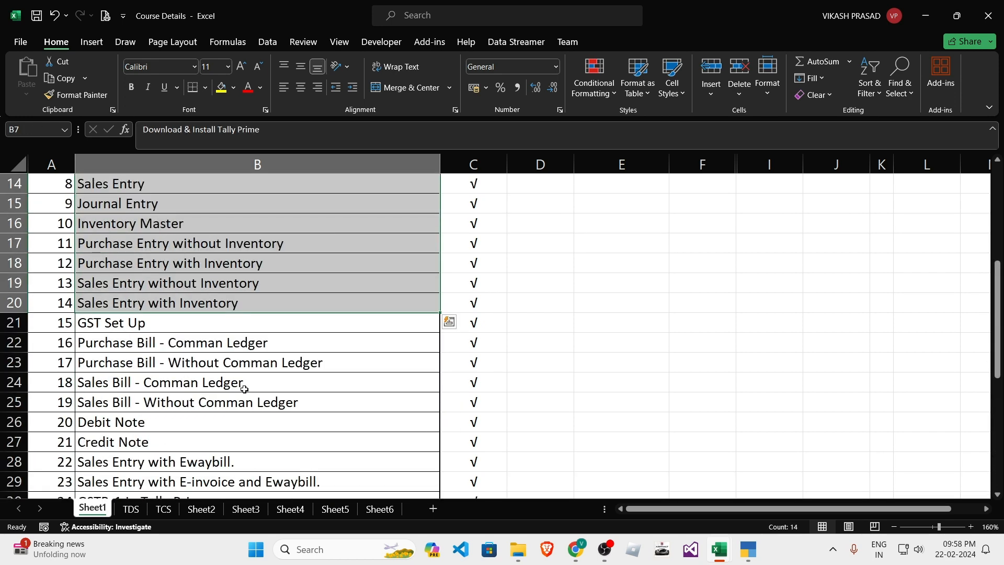
{"action": "scroll", "coordinate": [244, 389], "scroll_direction": "up", "scroll_amount": 3}
{"action": "left_click", "coordinate": [235, 287]}
{"action": "left_click_drag", "start_coordinate": [225, 229], "coordinate": [226, 423]}
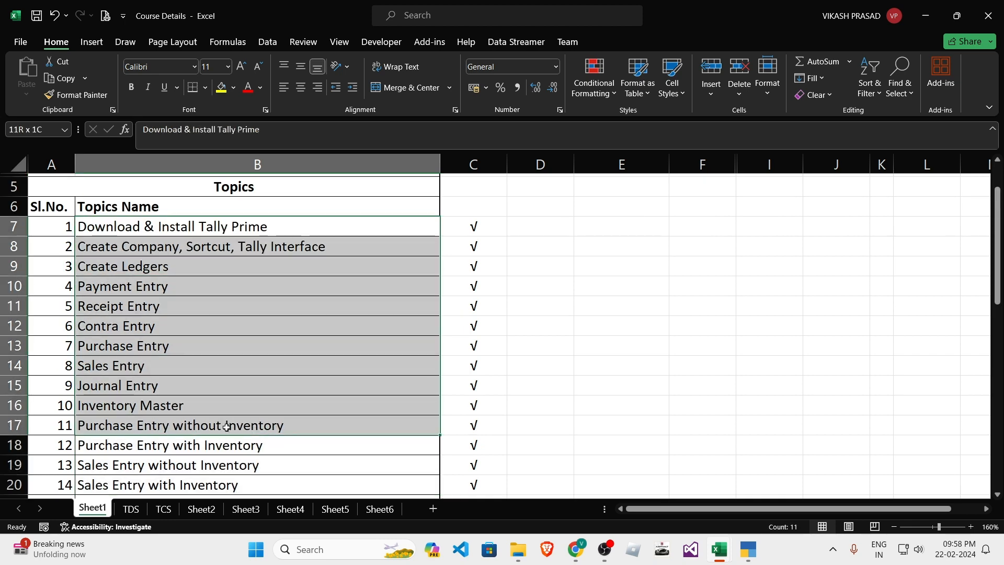
{"action": "left_click", "coordinate": [227, 353]}
{"action": "left_click_drag", "start_coordinate": [222, 226], "coordinate": [224, 407]}
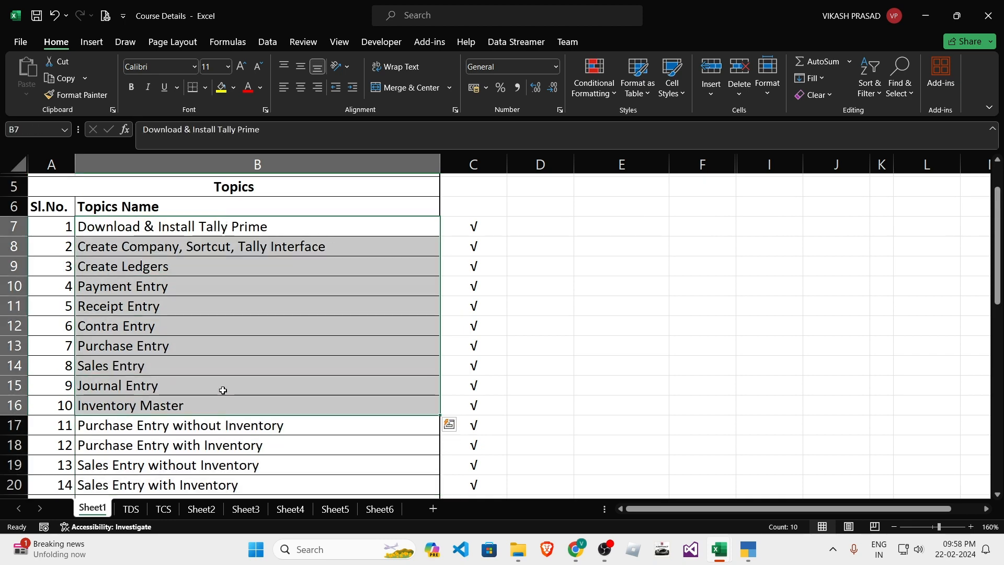
{"action": "scroll", "coordinate": [223, 391], "scroll_direction": "down", "scroll_amount": 8}
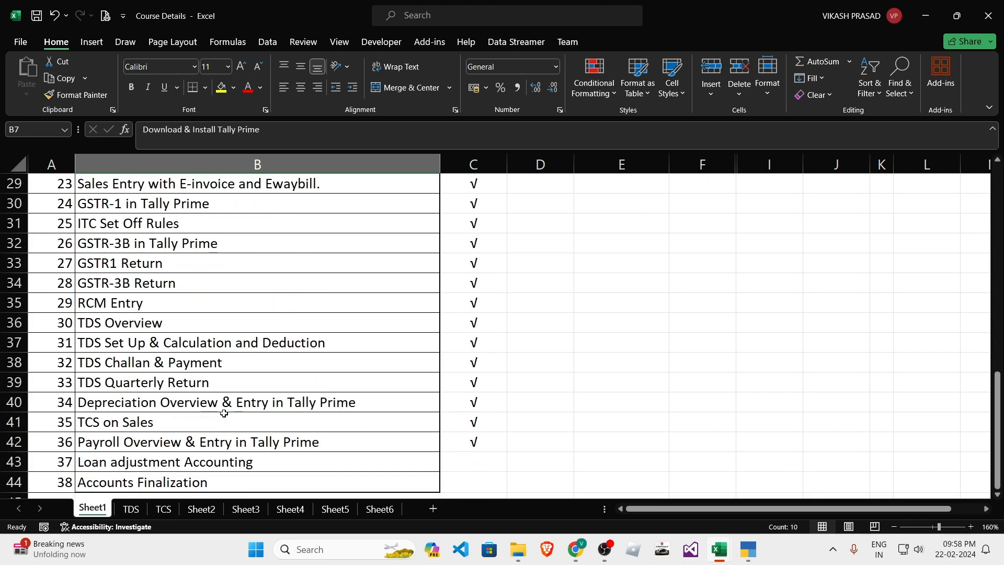
{"action": "scroll", "coordinate": [223, 411], "scroll_direction": "up", "scroll_amount": 5}
{"action": "scroll", "coordinate": [223, 413], "scroll_direction": "down", "scroll_amount": 7}
- Examine the closing topics of the list, especially Loan adjustment Accounting in row 43 and its neighbouring rows
{"action": "left_click_drag", "start_coordinate": [224, 263], "coordinate": [238, 361]}
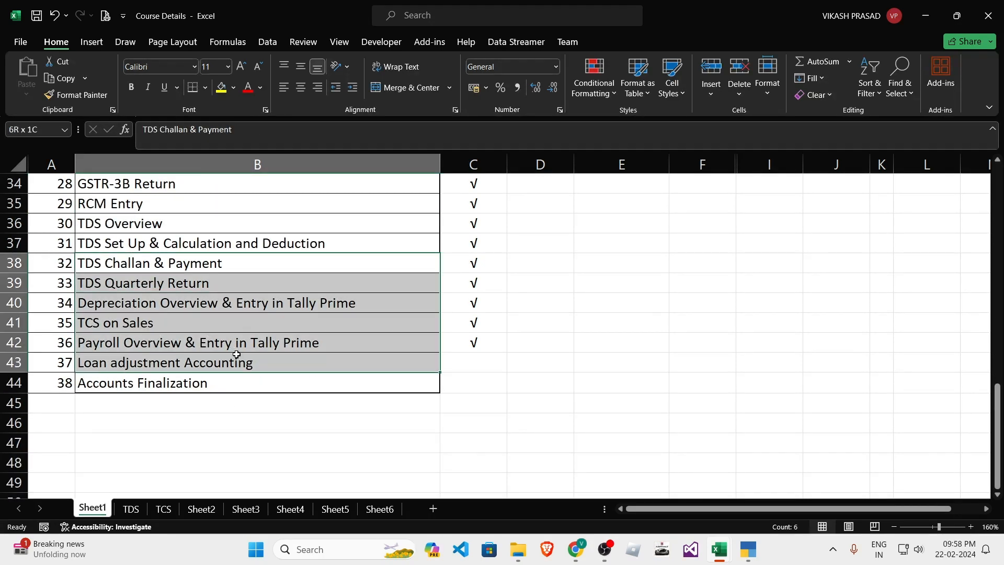
{"action": "left_click", "coordinate": [316, 305]}
{"action": "left_click", "coordinate": [378, 406]}
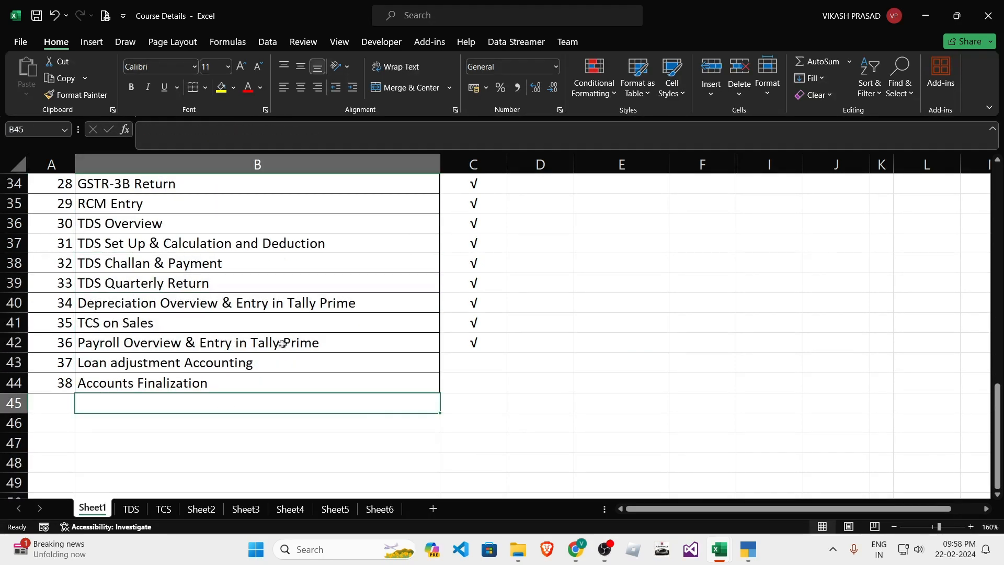
{"action": "left_click", "coordinate": [263, 279]}
{"action": "scroll", "coordinate": [275, 361], "scroll_direction": "up", "scroll_amount": 10}
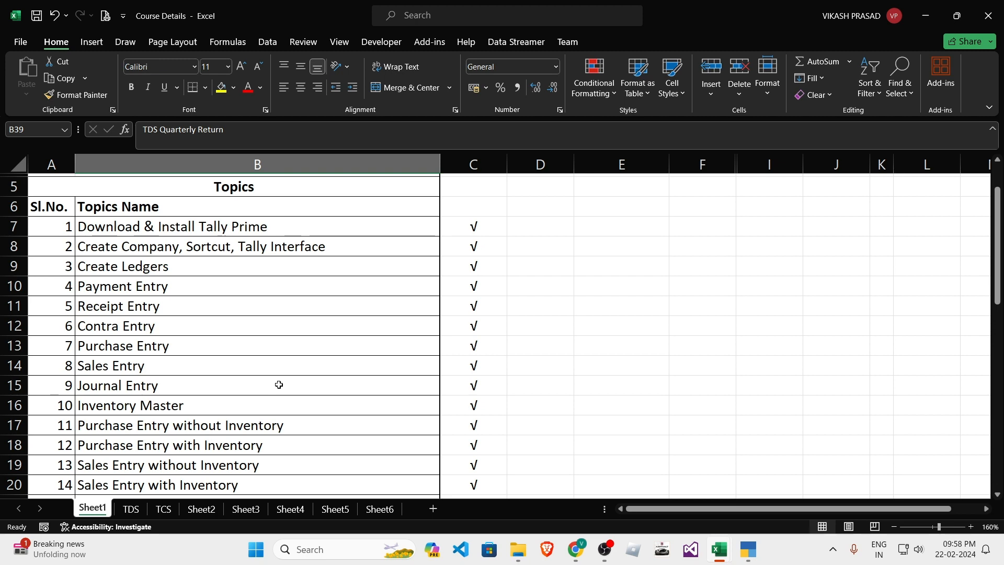
{"action": "scroll", "coordinate": [278, 387], "scroll_direction": "down", "scroll_amount": 11}
{"action": "left_click", "coordinate": [279, 386]}
{"action": "left_click_drag", "start_coordinate": [168, 262], "coordinate": [454, 245]}
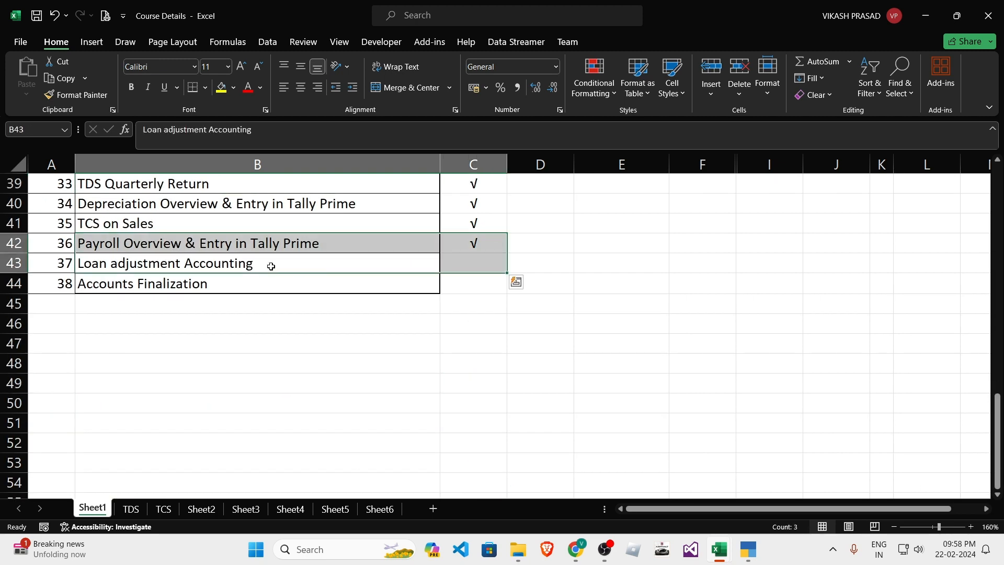
{"action": "left_click", "coordinate": [267, 265]}
{"action": "left_click", "coordinate": [14, 264]}
{"action": "left_click", "coordinate": [137, 265]}
{"action": "left_click", "coordinate": [182, 319]}
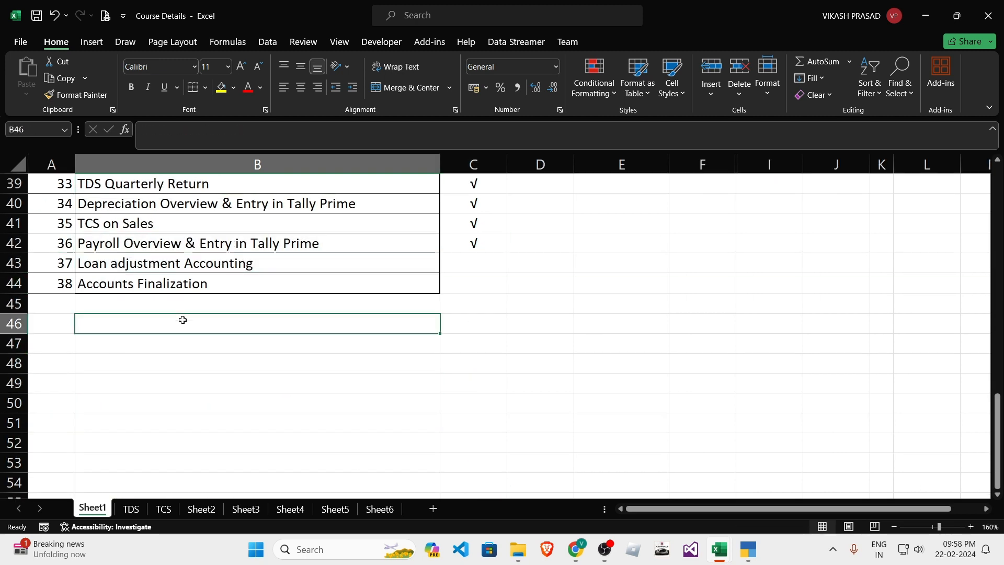
{"action": "left_click", "coordinate": [184, 270]}
{"action": "scroll", "coordinate": [261, 376], "scroll_direction": "up", "scroll_amount": 11}
{"action": "scroll", "coordinate": [262, 379], "scroll_direction": "down", "scroll_amount": 8}
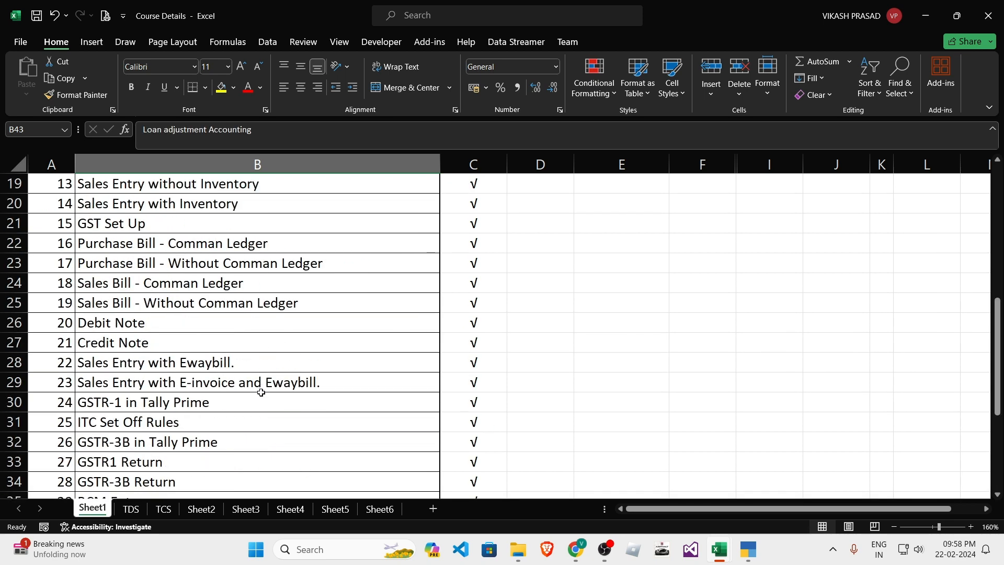
{"action": "scroll", "coordinate": [234, 393], "scroll_direction": "down", "scroll_amount": 2}
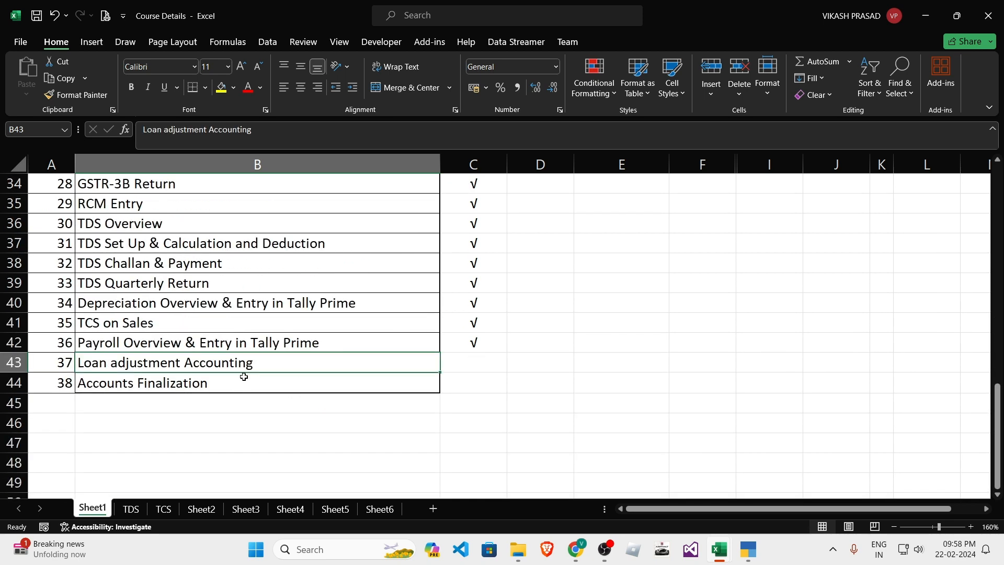
{"action": "left_click", "coordinate": [255, 321]}
{"action": "left_click", "coordinate": [248, 359]}
{"action": "left_click", "coordinate": [303, 264]}
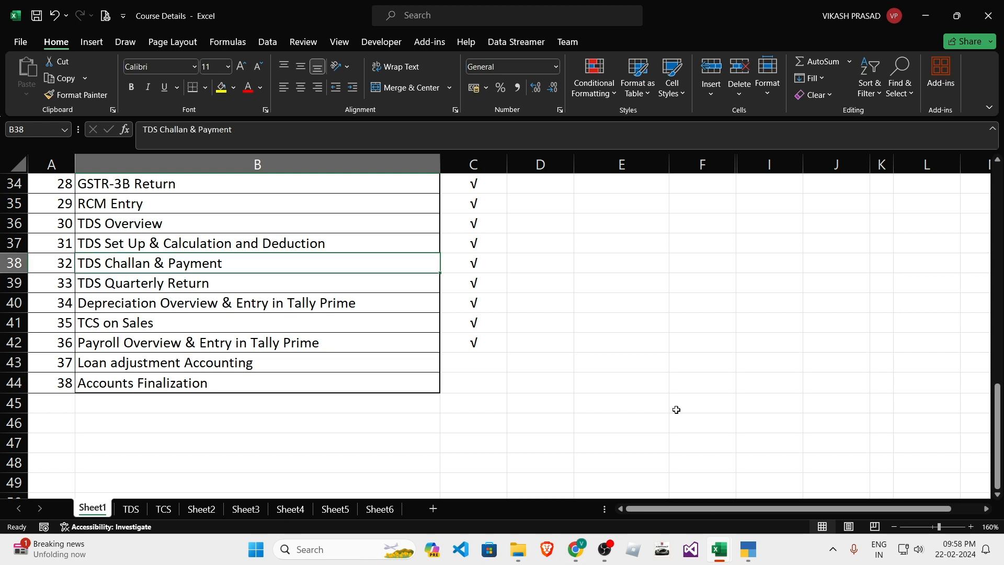
- Enter the heading "Loan" in cell E40, beside the topic list
{"action": "left_click", "coordinate": [744, 293]}
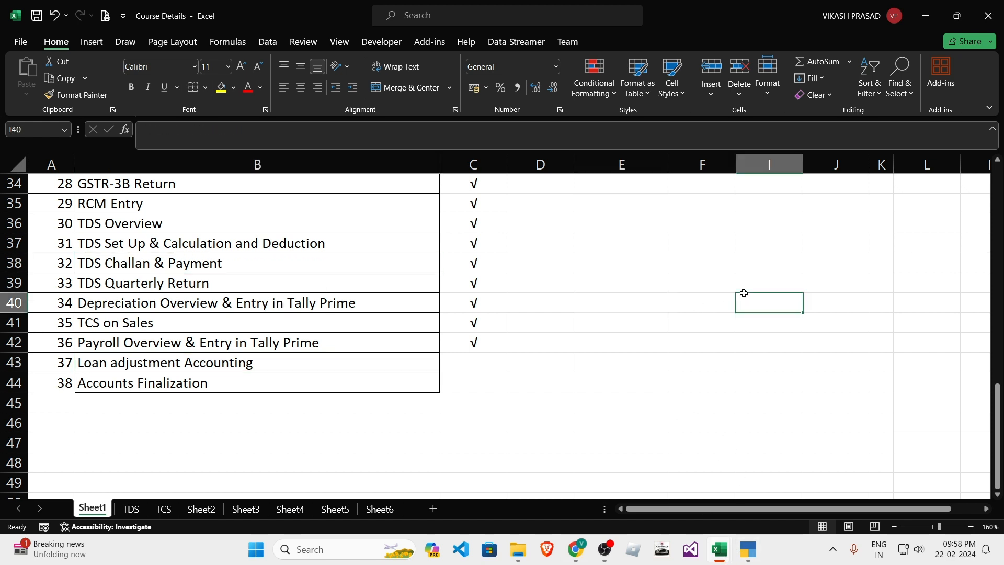
{"action": "key", "text": "Left"}
{"action": "key", "text": "Left"}
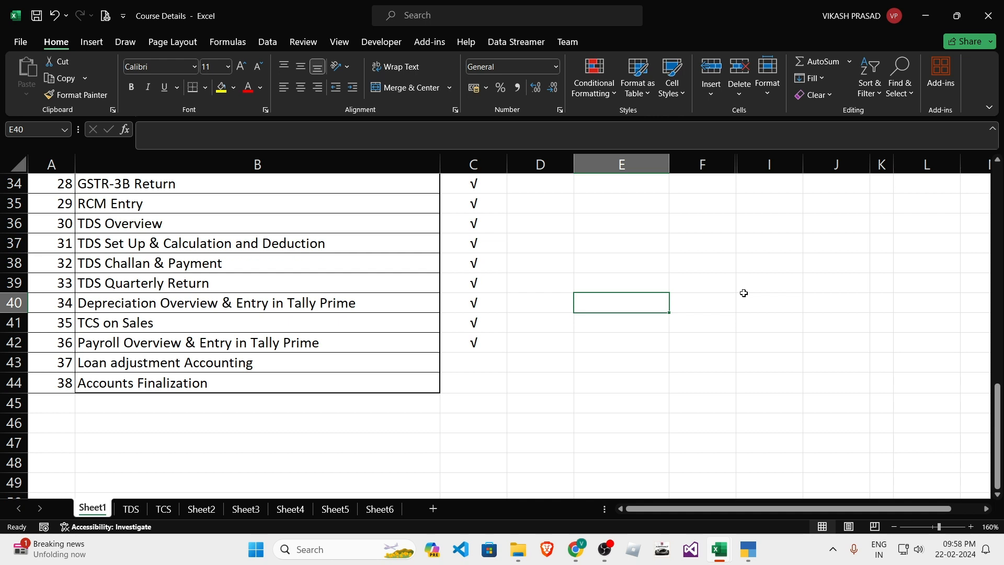
{"action": "type", "text": "Loan"}
{"action": "key", "text": "Return"}
{"action": "key", "text": "Return"}
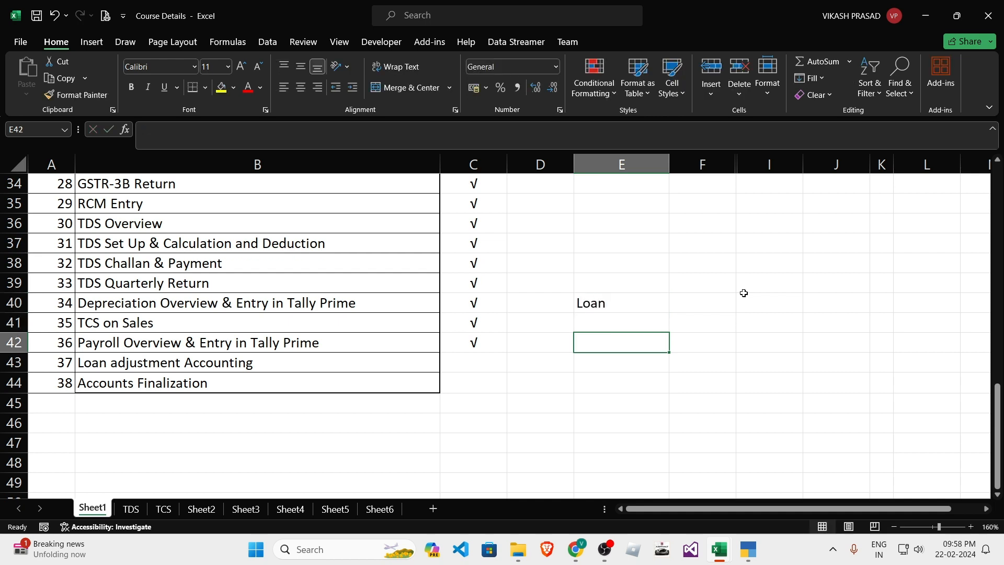
- Enter the loan types below the Loan heading: "Secured" in D41 and "unsecured" in E41
{"action": "key", "text": "Up"}
{"action": "key", "text": "Up"}
{"action": "key", "text": "Down"}
{"action": "key", "text": "Left"}
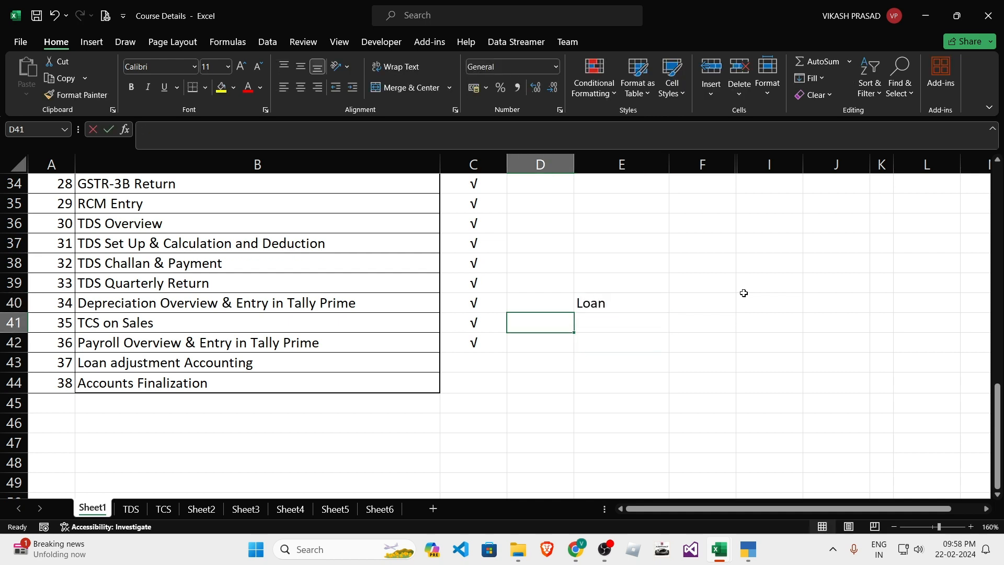
{"action": "type", "text": "Secured"}
{"action": "key", "text": "Right"}
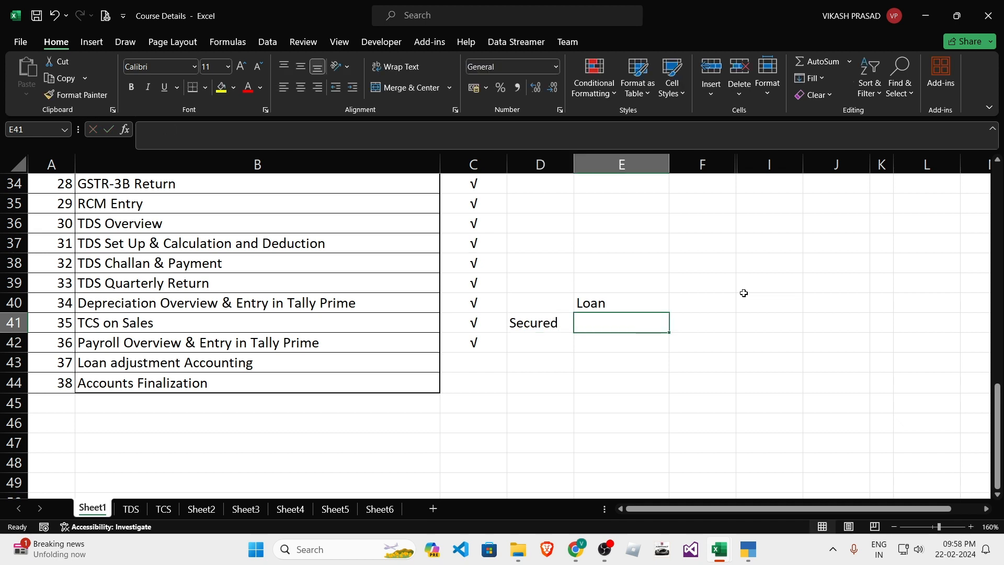
{"action": "key", "text": "Right"}
{"action": "key", "text": "Left"}
{"action": "type", "text": "uns"}
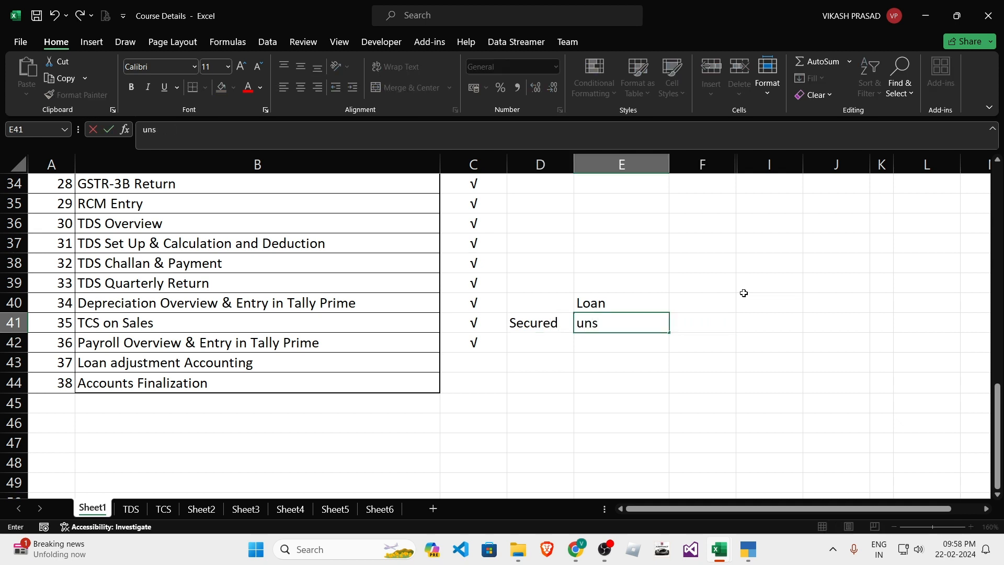
{"action": "type", "text": "ecured"}
{"action": "key", "text": "Return"}
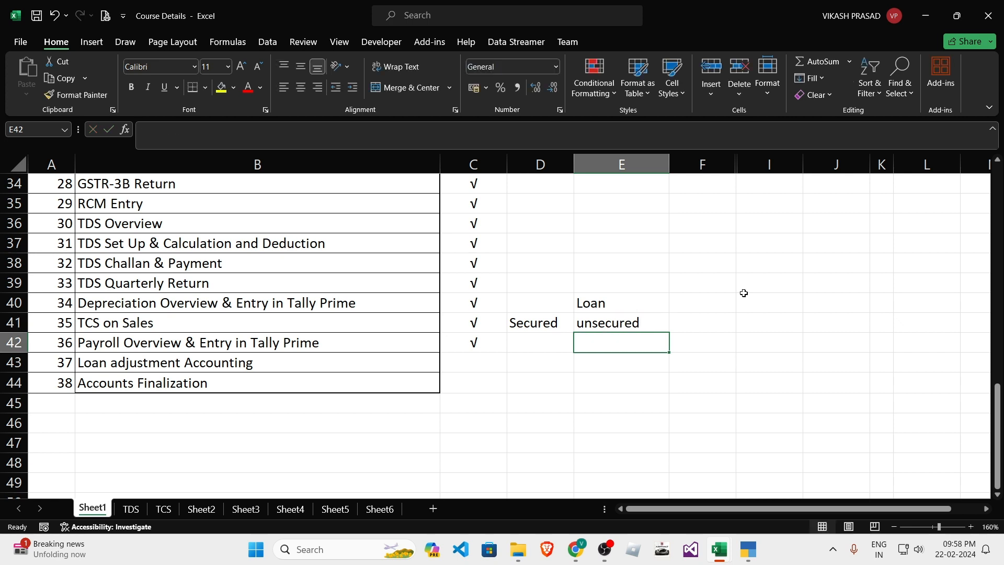
{"action": "key", "text": "Up"}
{"action": "key", "text": "Left"}
{"action": "key", "text": "Right"}
{"action": "key", "text": "Up"}
{"action": "key", "text": "Left"}
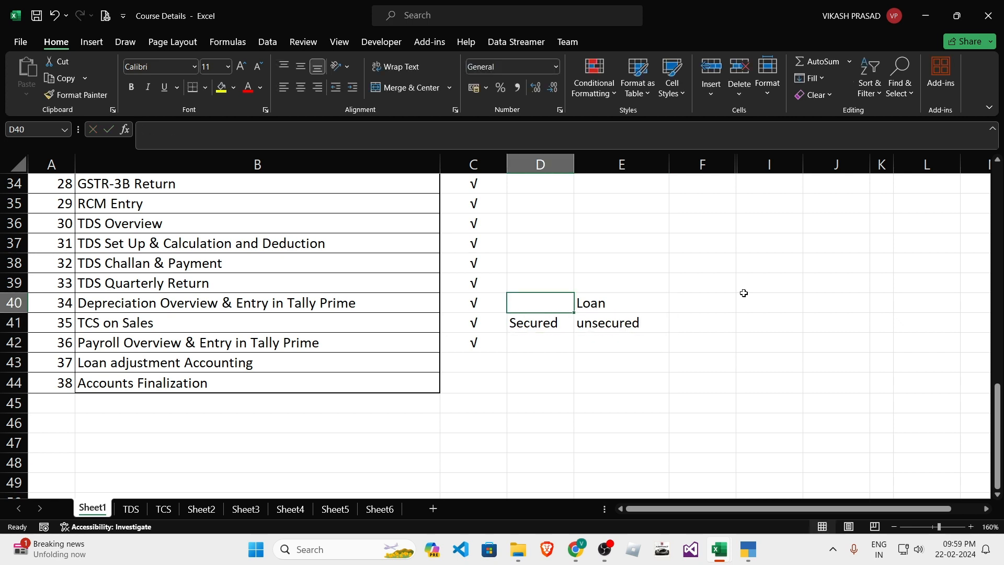
{"action": "key", "text": "Down"}
{"action": "key", "text": "Up"}
{"action": "key", "text": "Down"}
{"action": "key", "text": "Right"}
{"action": "key", "text": "Left"}
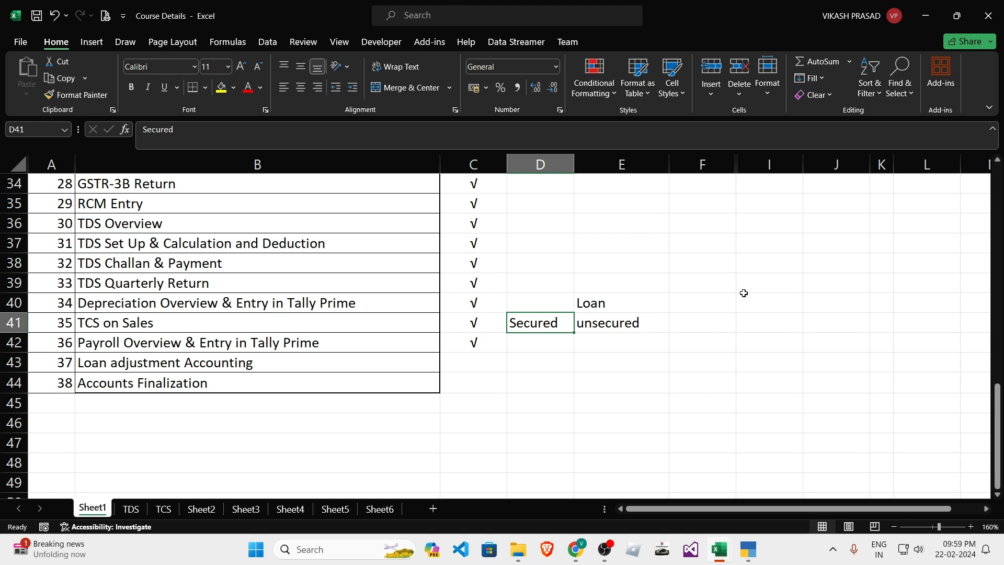
{"action": "left_click", "coordinate": [613, 323]}
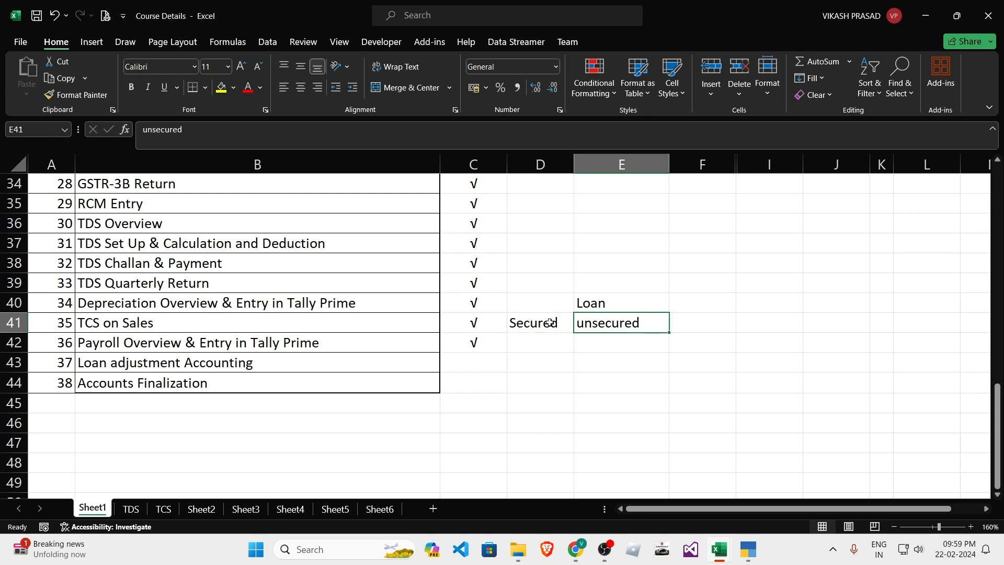
{"action": "left_click", "coordinate": [550, 322]}
{"action": "left_click", "coordinate": [578, 395]}
{"action": "left_click", "coordinate": [525, 326]}
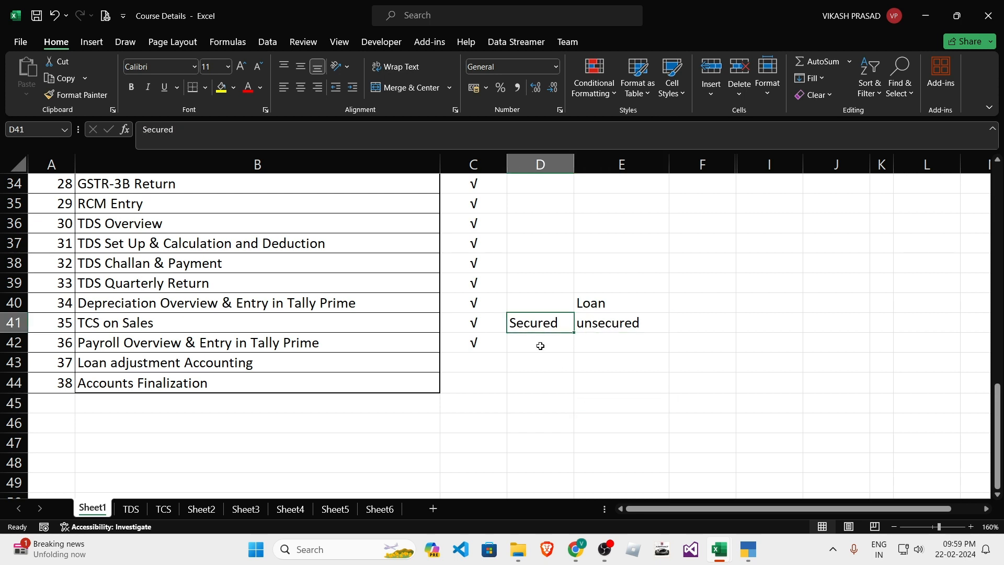
{"action": "left_click", "coordinate": [527, 375]}
{"action": "left_click", "coordinate": [525, 321]}
{"action": "left_click", "coordinate": [530, 363]}
{"action": "left_click", "coordinate": [533, 321]}
{"action": "left_click", "coordinate": [534, 378]}
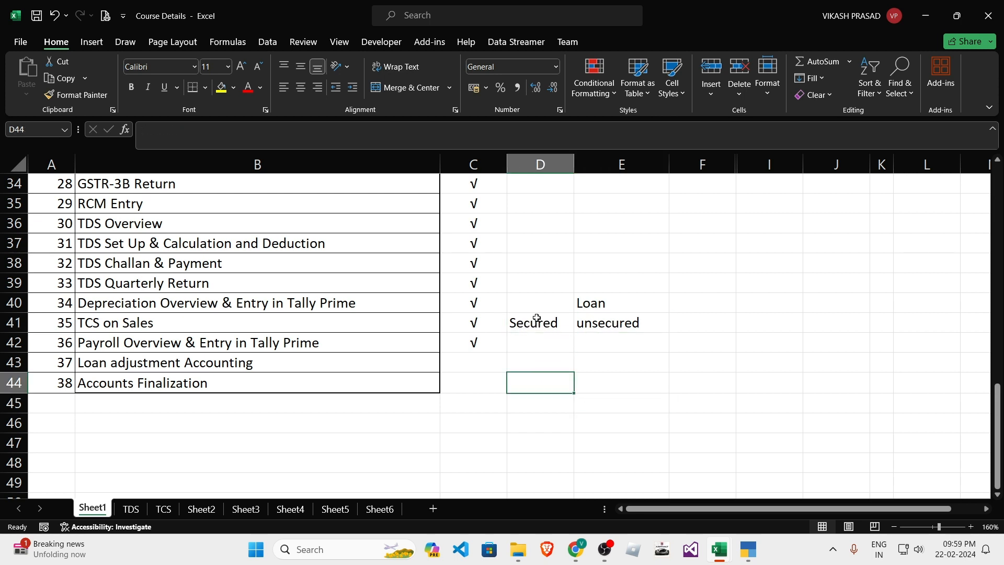
{"action": "left_click", "coordinate": [536, 321]}
{"action": "left_click", "coordinate": [538, 364]}
{"action": "left_click", "coordinate": [541, 326]}
{"action": "left_click", "coordinate": [544, 378]}
{"action": "left_click", "coordinate": [541, 322]}
{"action": "left_click", "coordinate": [542, 384]}
{"action": "left_click", "coordinate": [538, 322]}
{"action": "left_click", "coordinate": [538, 381]}
{"action": "left_click", "coordinate": [540, 324]}
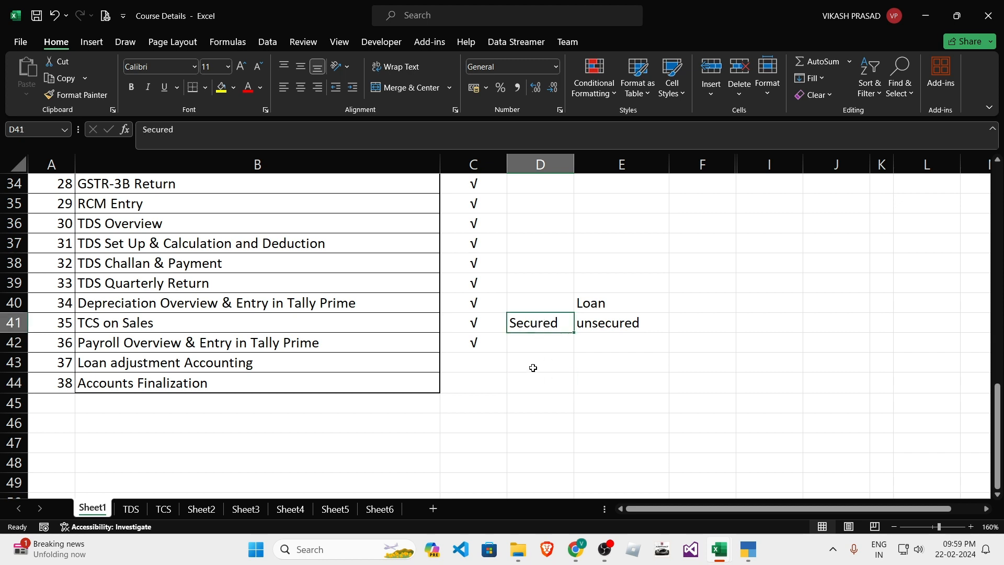
{"action": "key", "text": "Right"}
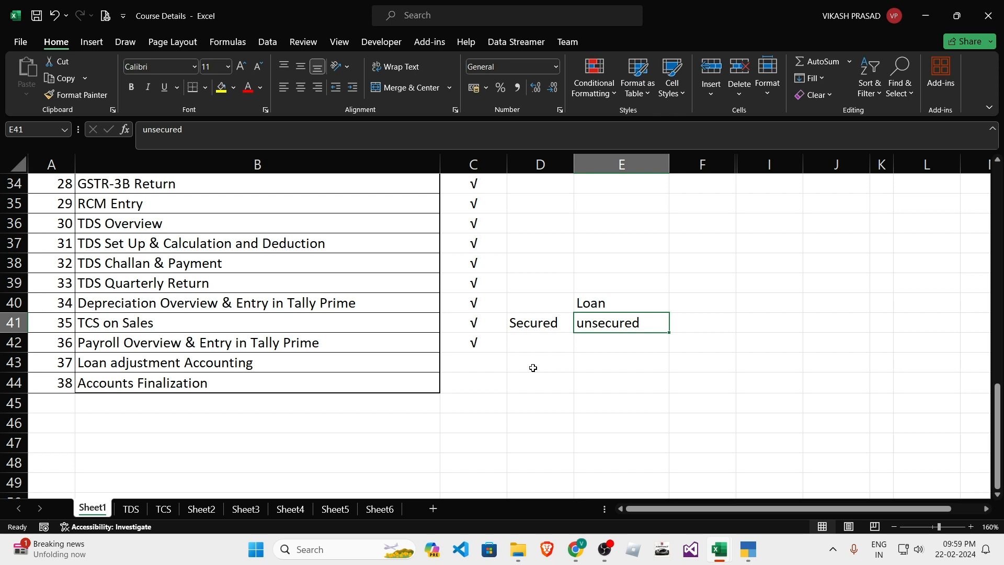
{"action": "key", "text": "Left"}
{"action": "key", "text": "Up"}
{"action": "key", "text": "Right"}
{"action": "key", "text": "Down"}
{"action": "key", "text": "Down"}
{"action": "key", "text": "Down"}
{"action": "key", "text": "Down"}
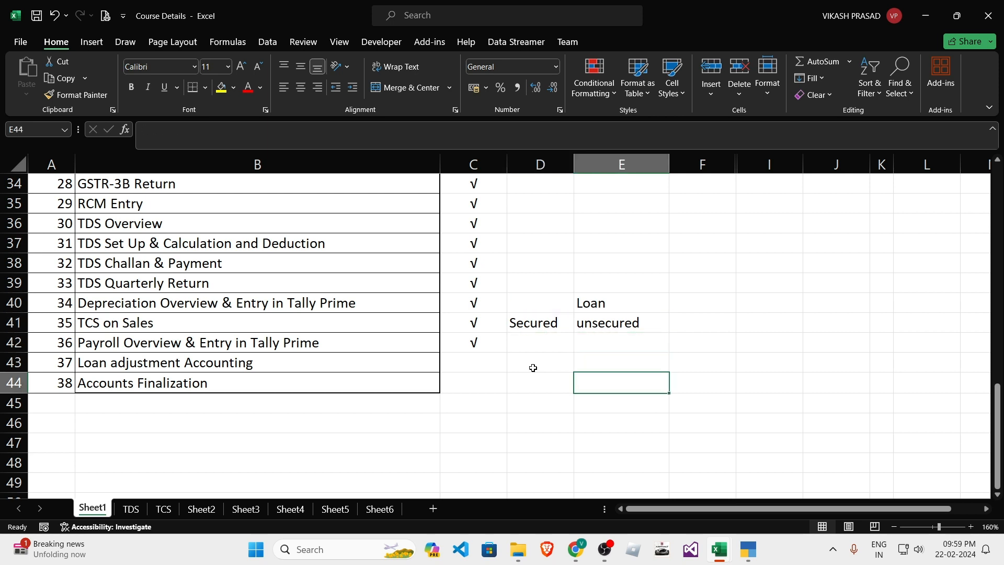
- List loan examples under the Secured column, entering "Business" in D44 and "Car Loan" in D45
{"action": "key", "text": "Up"}
{"action": "key", "text": "Left"}
{"action": "key", "text": "Right"}
{"action": "key", "text": "Left"}
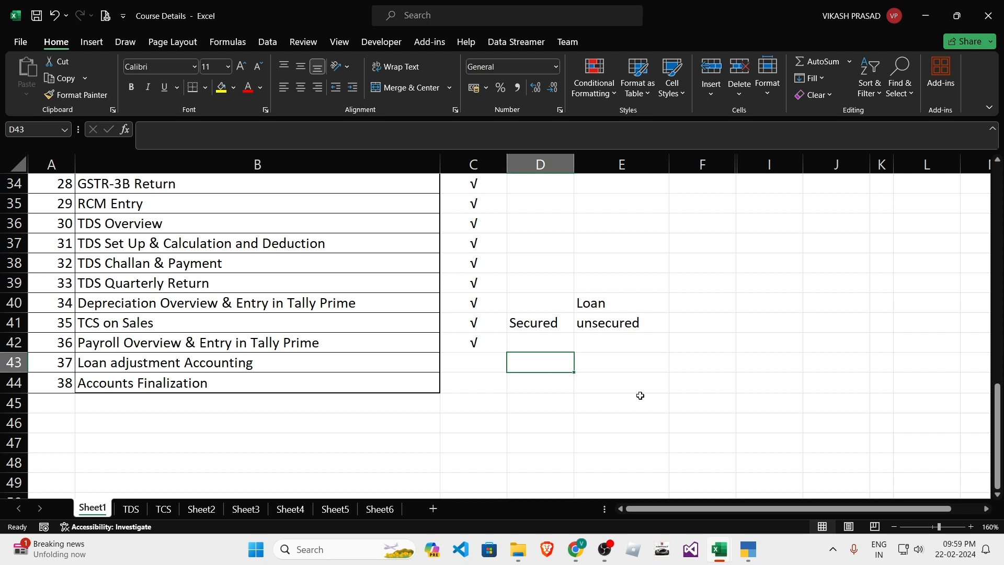
{"action": "key", "text": "Down"}
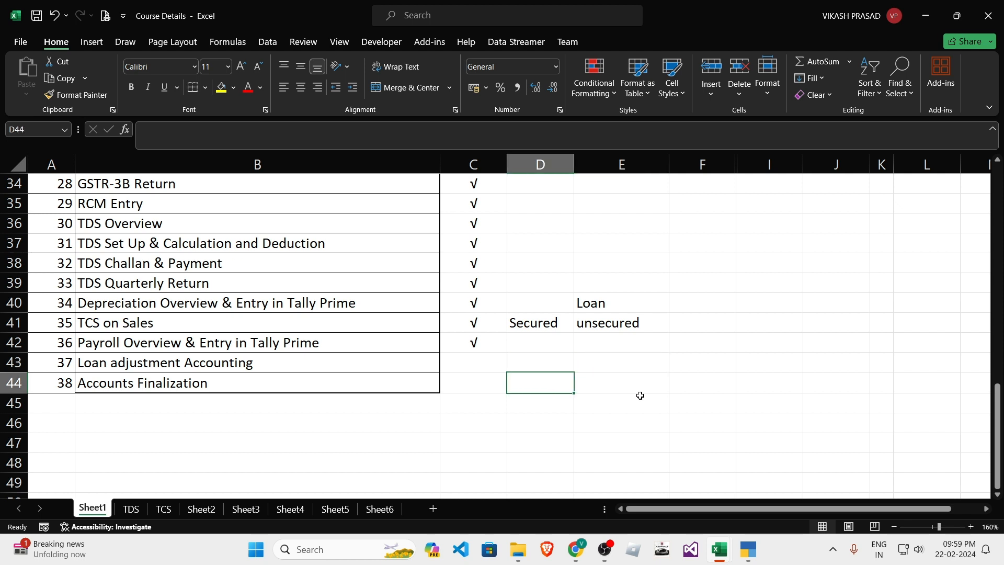
{"action": "type", "text": "Busa"}
{"action": "key", "text": "BackSpace"}
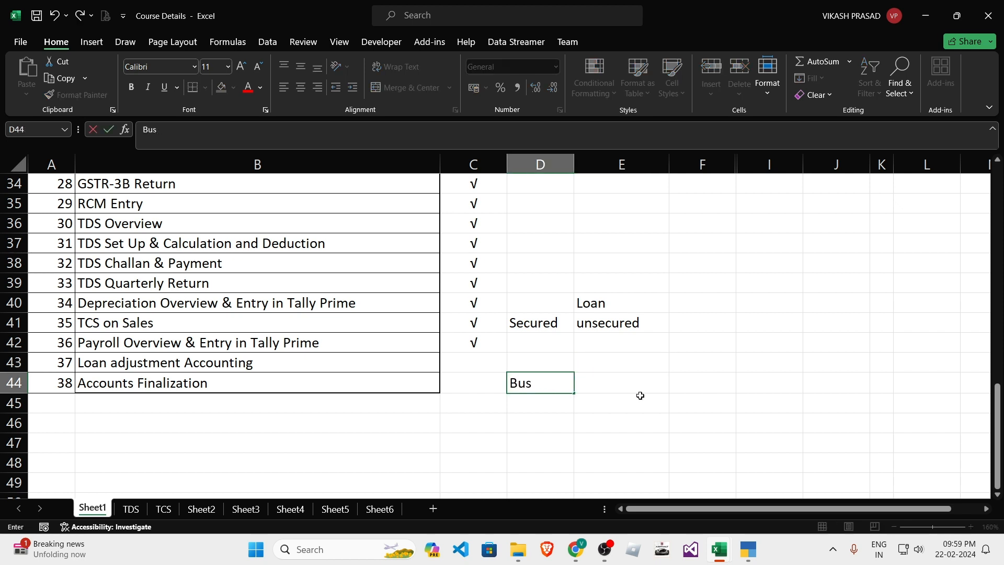
{"action": "type", "text": "iness"}
{"action": "key", "text": "Return"}
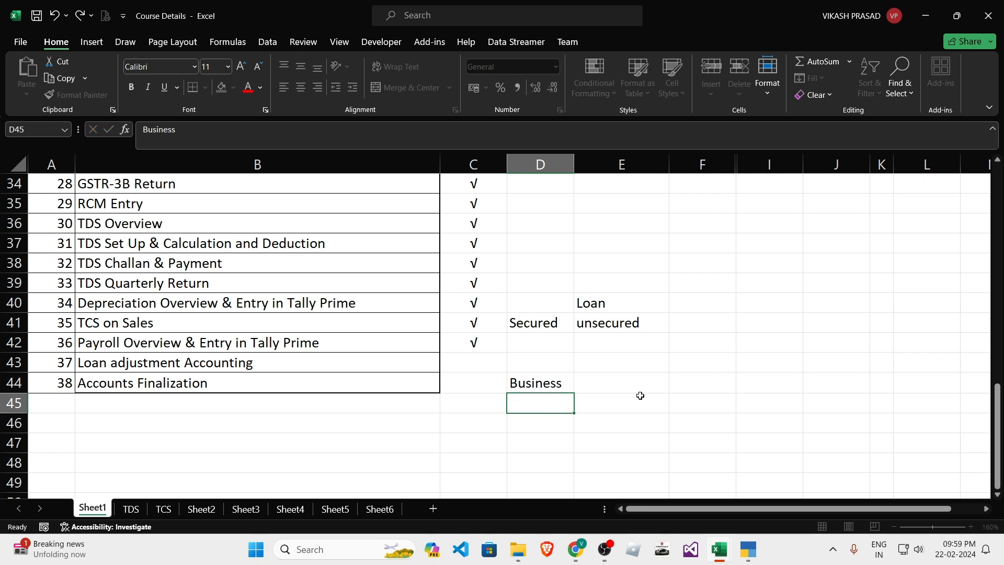
{"action": "type", "text": "Car Loan"}
{"action": "key", "text": "Return"}
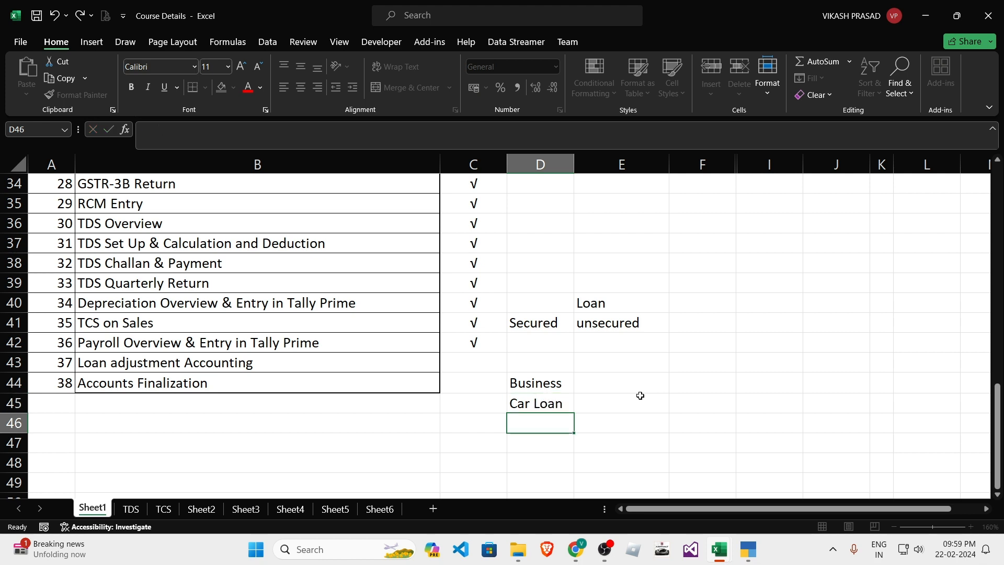
- Enter "Personal" in cell D46, below Car Loan in the Secured column
{"action": "type", "text": "Personal"}
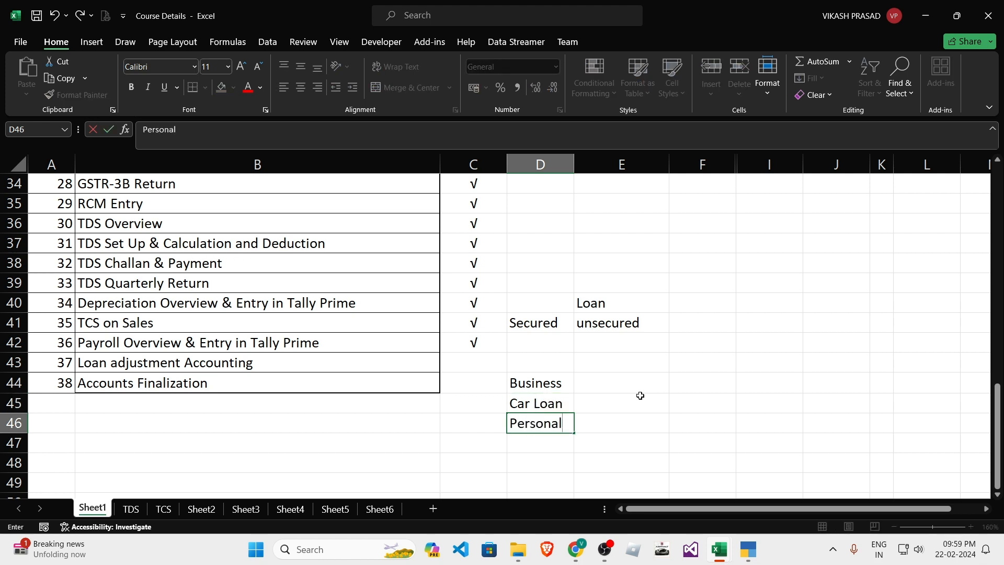
{"action": "key", "text": "Return"}
{"action": "key", "text": "Up"}
{"action": "key", "text": "Up"}
{"action": "key", "text": "Up"}
{"action": "key", "text": "Down"}
{"action": "key", "text": "Down"}
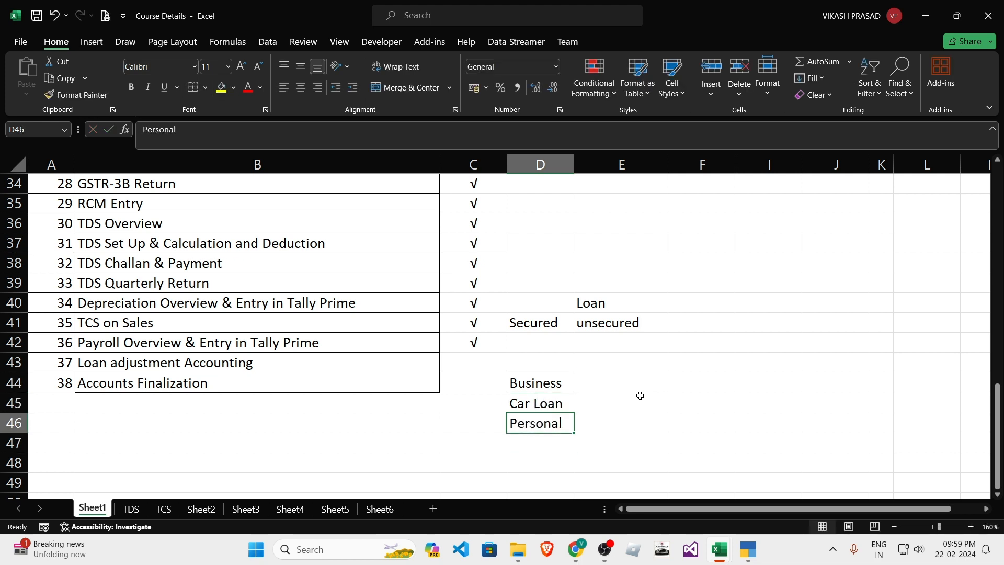
- Enter "Personal" in cell E44 as the loan example under the unsecured column
{"action": "key", "text": "Up"}
{"action": "key", "text": "Up"}
{"action": "key", "text": "Up"}
{"action": "key", "text": "Right"}
{"action": "key", "text": "Down"}
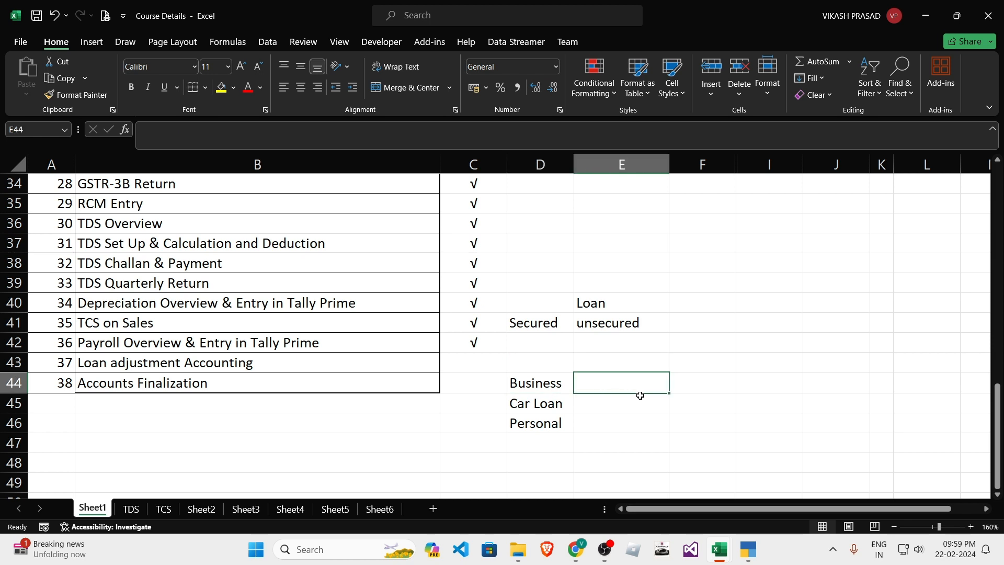
{"action": "type", "text": "Per"}
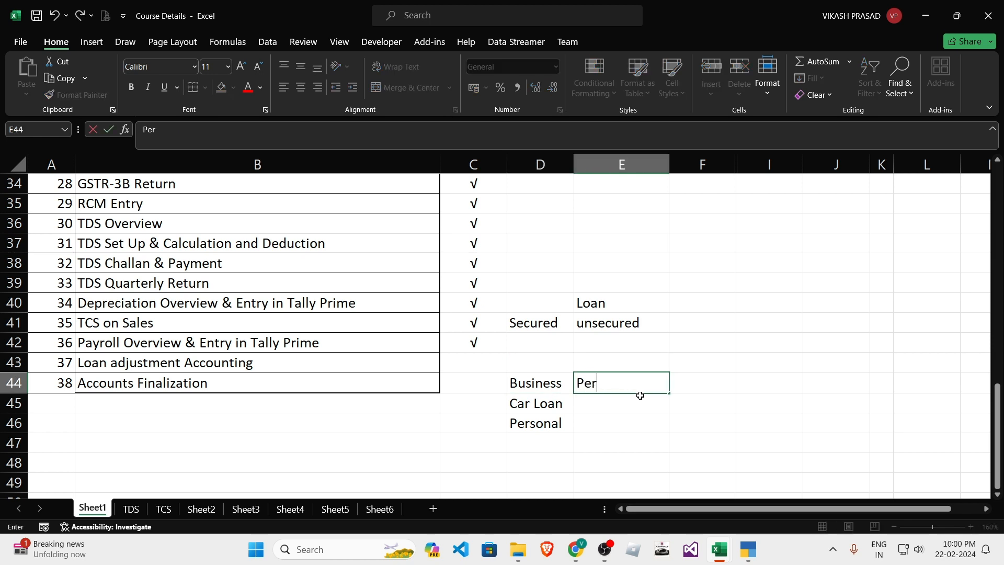
{"action": "type", "text": "sonal"}
{"action": "key", "text": "ctrl+Return"}
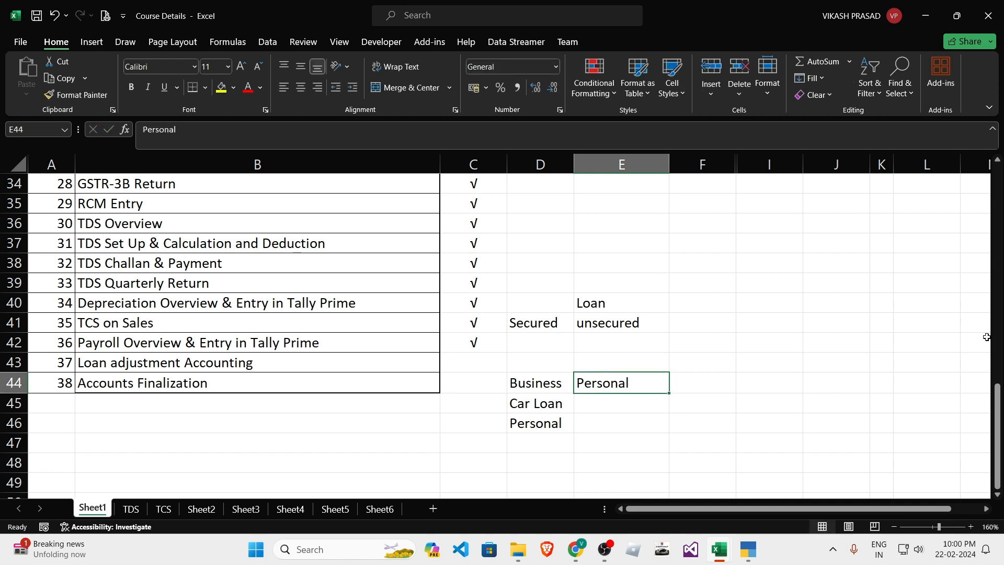
- Review the loan examples listed under Secured and unsecured, comparing Business, Car Loan and Personal in rows 44 to 46
{"action": "left_click", "coordinate": [515, 467]}
{"action": "left_click", "coordinate": [531, 383]}
{"action": "left_click", "coordinate": [531, 442]}
{"action": "left_click", "coordinate": [531, 423]}
{"action": "left_click", "coordinate": [531, 384]}
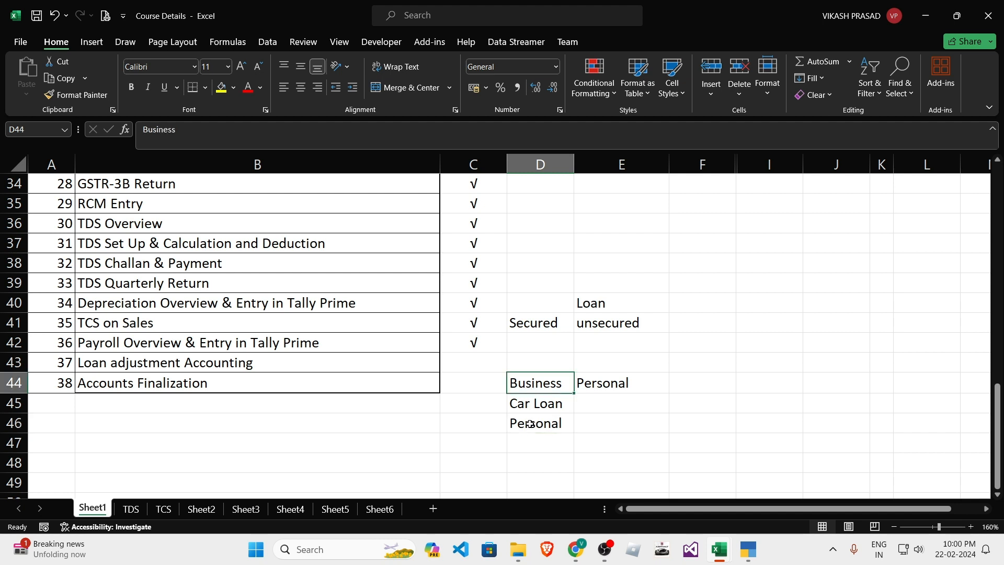
{"action": "left_click", "coordinate": [530, 423]}
{"action": "left_click", "coordinate": [588, 385]}
{"action": "left_click", "coordinate": [524, 442]}
{"action": "left_click", "coordinate": [588, 384]}
{"action": "left_click", "coordinate": [550, 439]}
{"action": "left_click", "coordinate": [550, 424]}
{"action": "left_click", "coordinate": [552, 384]}
{"action": "left_click", "coordinate": [547, 426]}
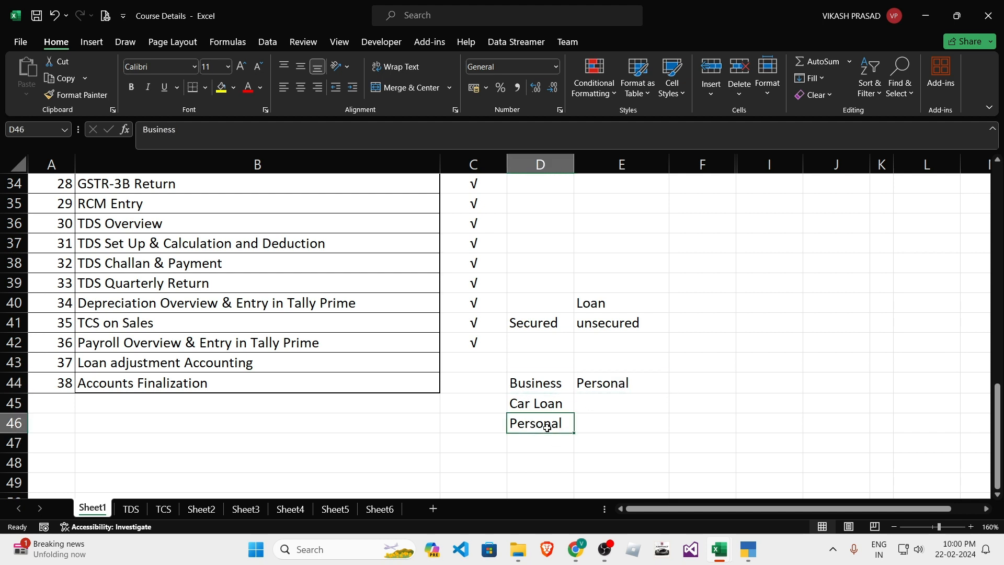
{"action": "left_click", "coordinate": [544, 327]}
{"action": "left_click", "coordinate": [533, 426]}
{"action": "left_click", "coordinate": [655, 382]}
{"action": "left_click_drag", "start_coordinate": [533, 324], "coordinate": [543, 424]}
{"action": "left_click_drag", "start_coordinate": [619, 325], "coordinate": [643, 380]}
{"action": "left_click", "coordinate": [761, 381]}
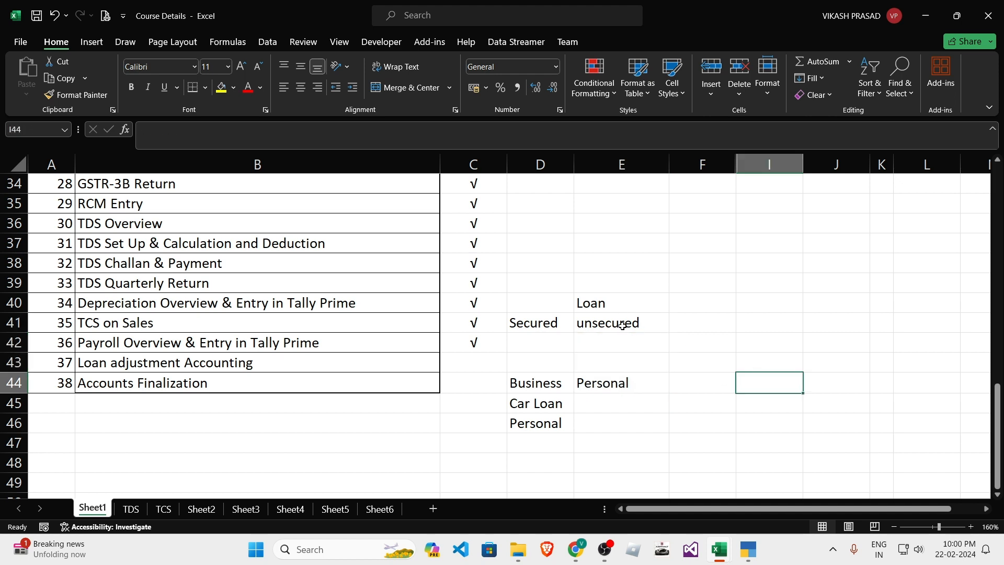
{"action": "left_click_drag", "start_coordinate": [622, 325], "coordinate": [629, 381]}
{"action": "left_click", "coordinate": [709, 379]}
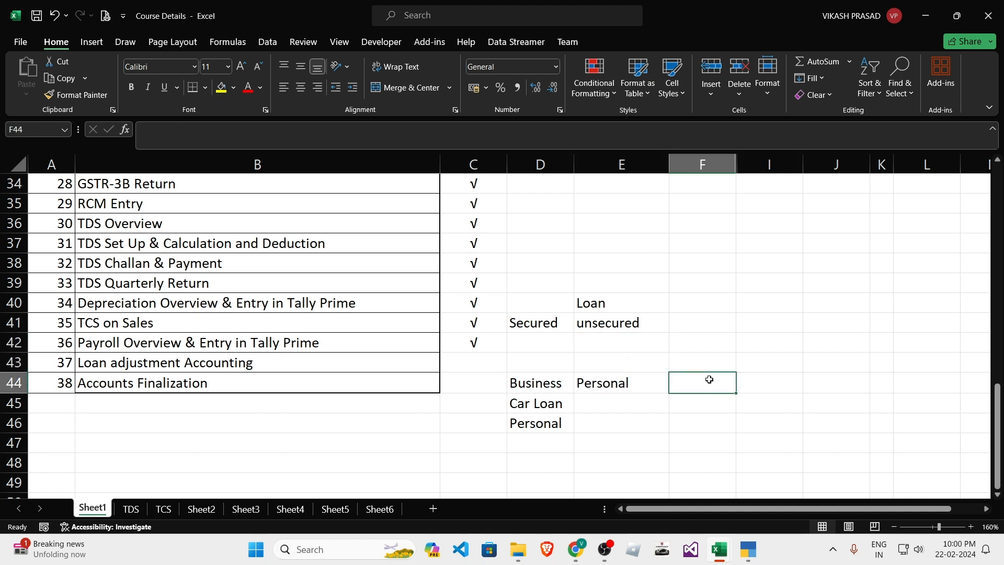
{"action": "key", "text": "Left"}
{"action": "key", "text": "Left"}
{"action": "key", "text": "Right"}
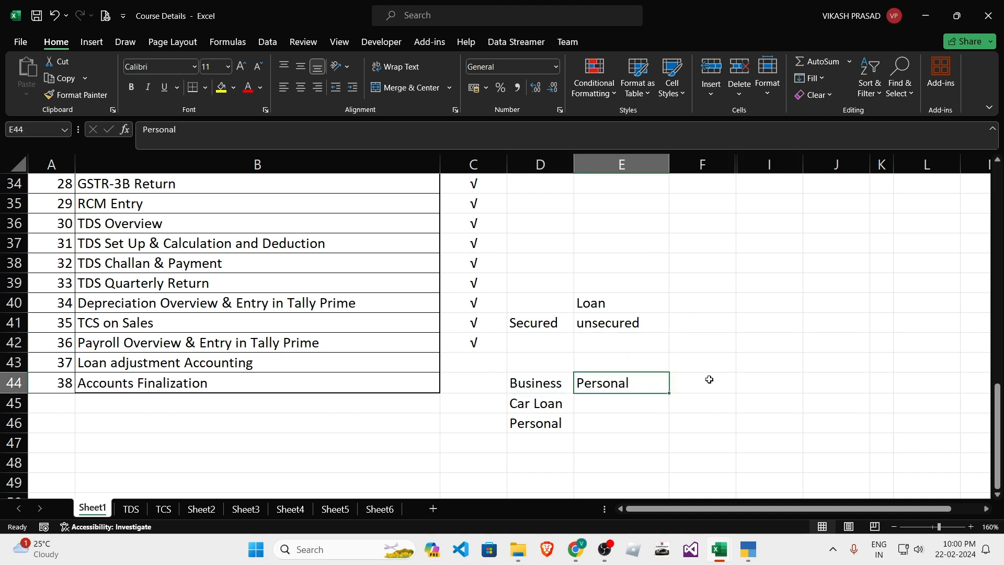
{"action": "key", "text": "Down"}
{"action": "key", "text": "Up"}
{"action": "left_click", "coordinate": [547, 320]}
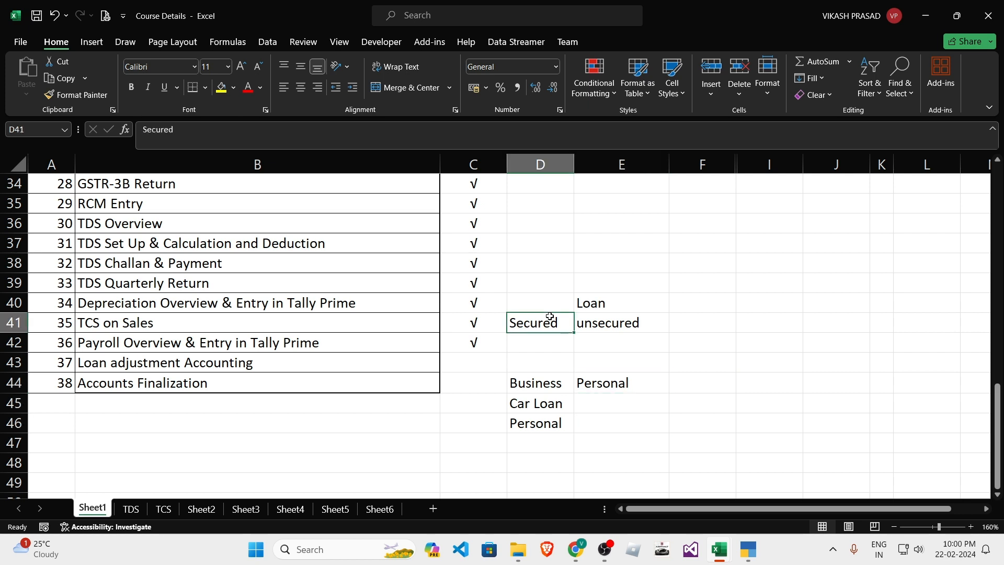
- Clear all the loan notes beside the topic list in the range D40:E46
{"action": "left_click_drag", "start_coordinate": [545, 302], "coordinate": [627, 423]}
{"action": "left_click", "coordinate": [700, 403]}
{"action": "left_click", "coordinate": [698, 363]}
{"action": "key", "text": "Delete"}
- Enter "Car Loan" in cell F40 and clear that cell again
{"action": "left_click", "coordinate": [761, 320]}
{"action": "left_click", "coordinate": [756, 301]}
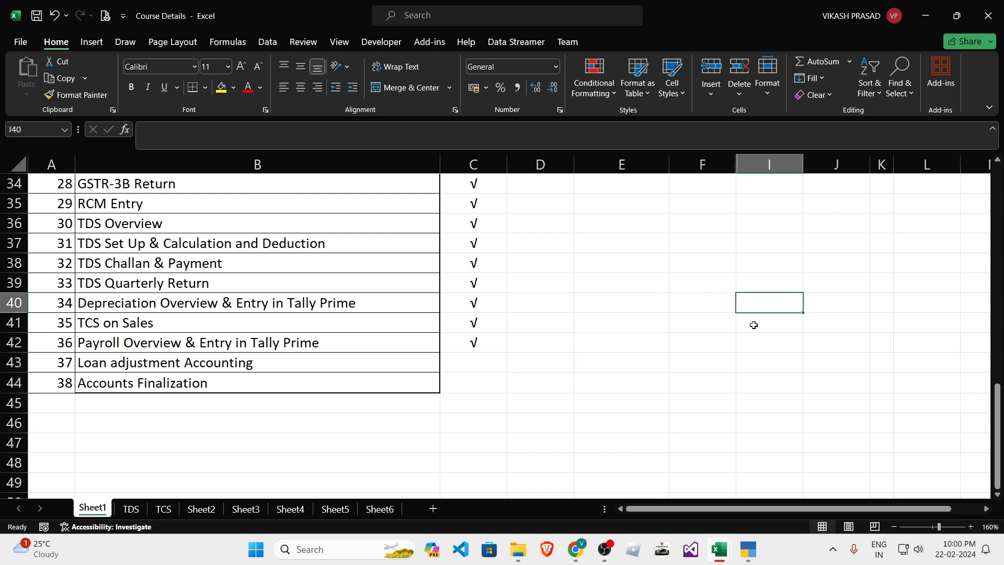
{"action": "key", "text": "Left"}
{"action": "type", "text": "Car Loan"}
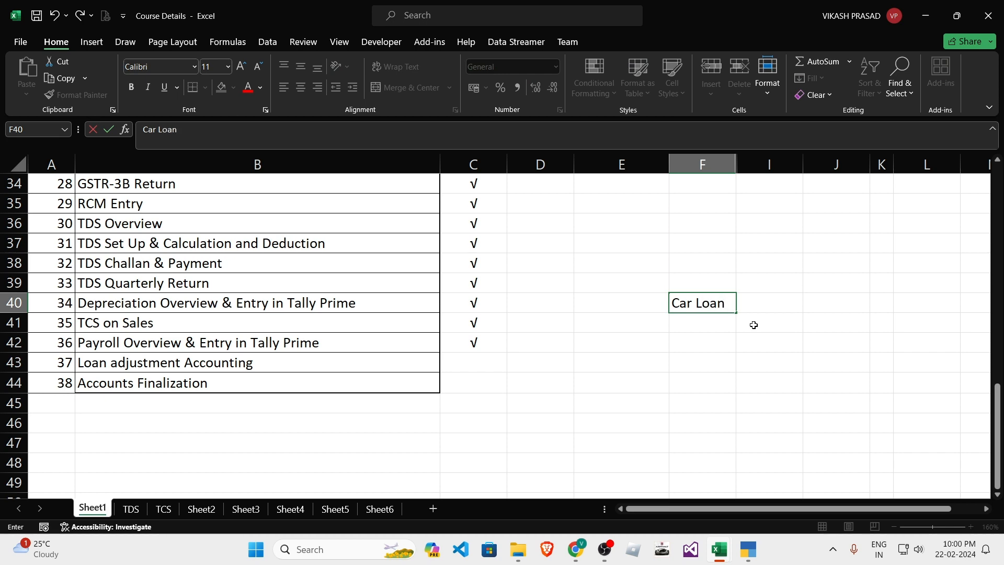
{"action": "key", "text": "ctrl+Return"}
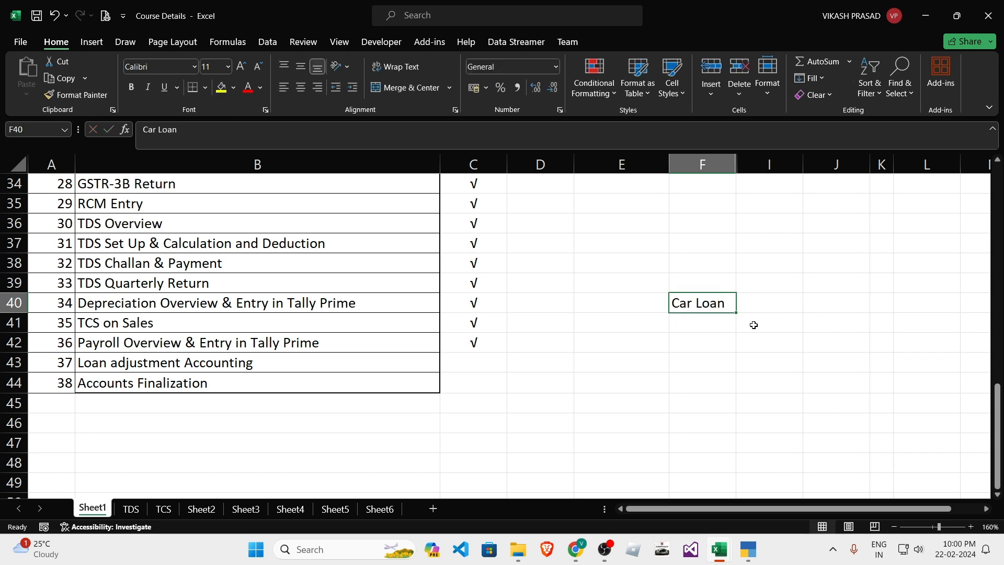
{"action": "key", "text": "Delete"}
{"action": "left_click", "coordinate": [657, 355]}
- Switch to the Loan Schedule workbook and examine its Bajaj Finance loan summary and the car cost table below the payment schedule
{"action": "mouse_move", "coordinate": [722, 548]}
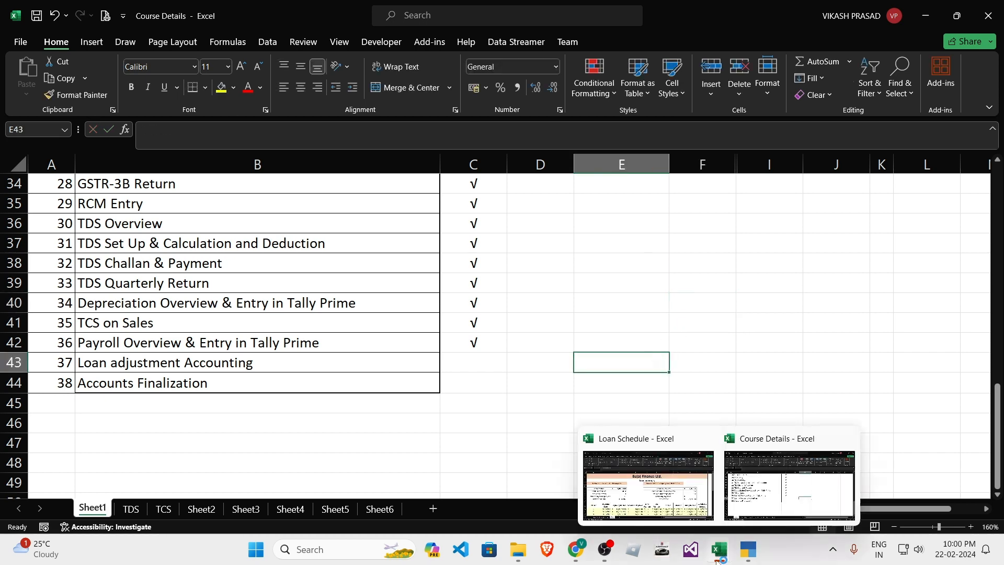
{"action": "left_click", "coordinate": [670, 497]}
{"action": "scroll", "coordinate": [584, 405], "scroll_direction": "down", "scroll_amount": 8}
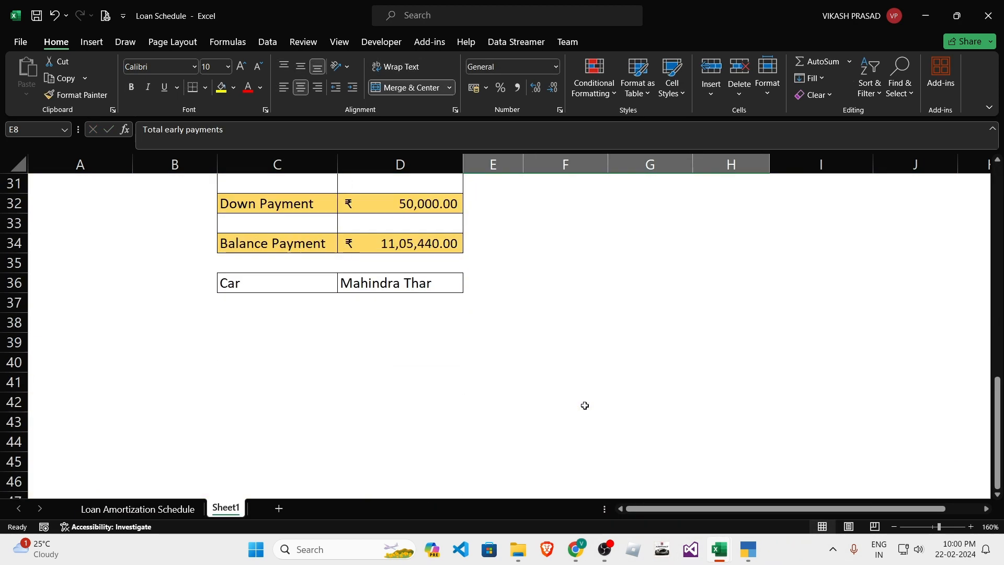
{"action": "scroll", "coordinate": [584, 400], "scroll_direction": "up", "scroll_amount": 3}
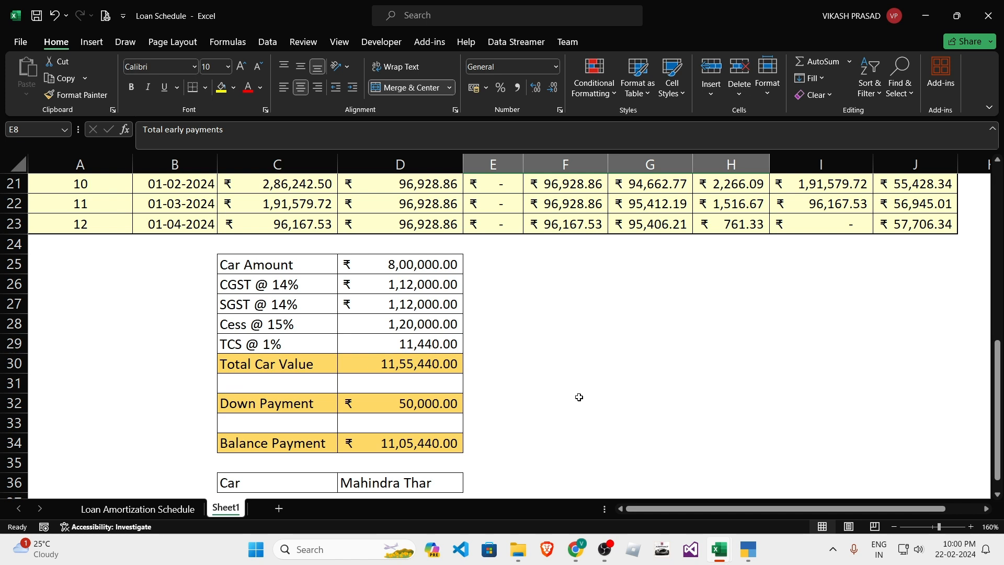
{"action": "left_click", "coordinate": [491, 347]}
{"action": "left_click_drag", "start_coordinate": [262, 264], "coordinate": [458, 463]}
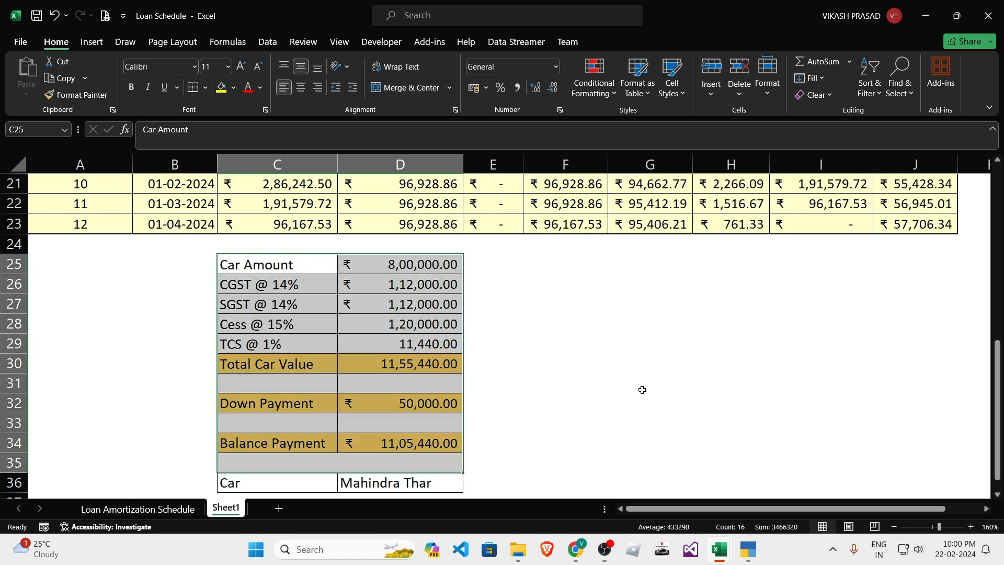
{"action": "left_click", "coordinate": [643, 390]}
{"action": "left_click_drag", "start_coordinate": [289, 266], "coordinate": [413, 444]}
{"action": "scroll", "coordinate": [594, 413], "scroll_direction": "up", "scroll_amount": 7}
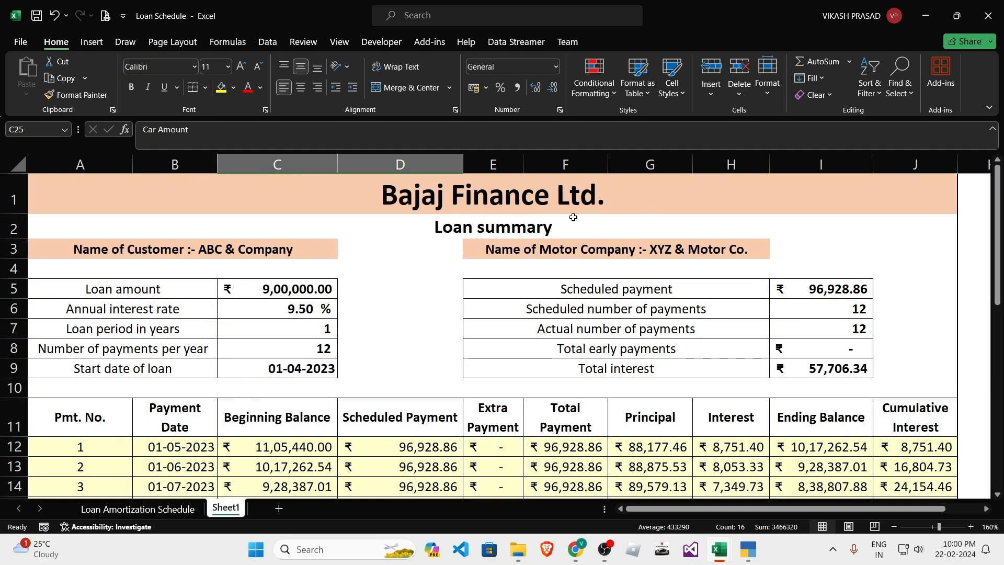
{"action": "scroll", "coordinate": [695, 374], "scroll_direction": "down", "scroll_amount": 10}
{"action": "left_click", "coordinate": [695, 365]}
{"action": "scroll", "coordinate": [650, 386], "scroll_direction": "up", "scroll_amount": 2}
{"action": "scroll", "coordinate": [650, 386], "scroll_direction": "up", "scroll_amount": 2}
{"action": "left_click", "coordinate": [641, 381]}
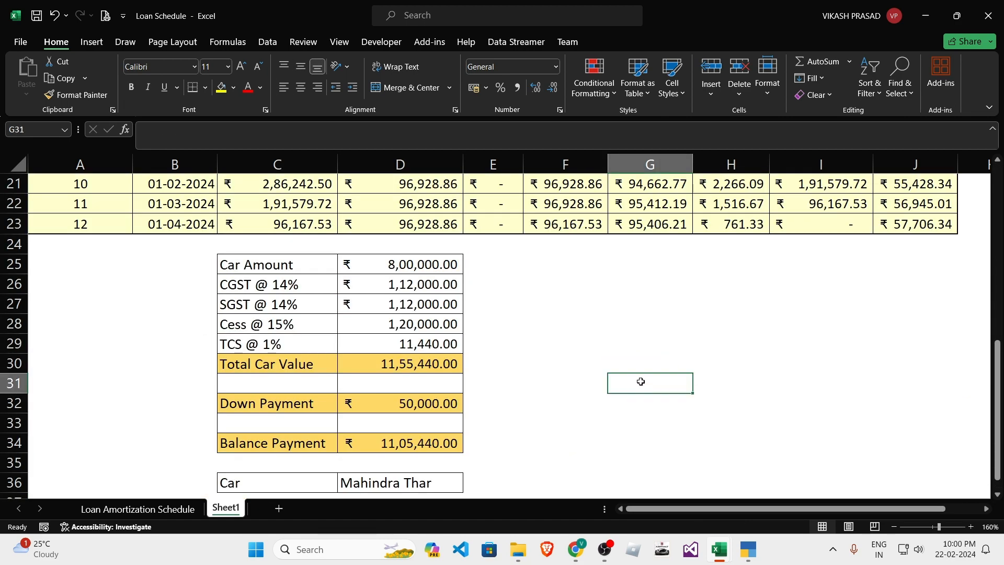
{"action": "left_click", "coordinate": [596, 381]}
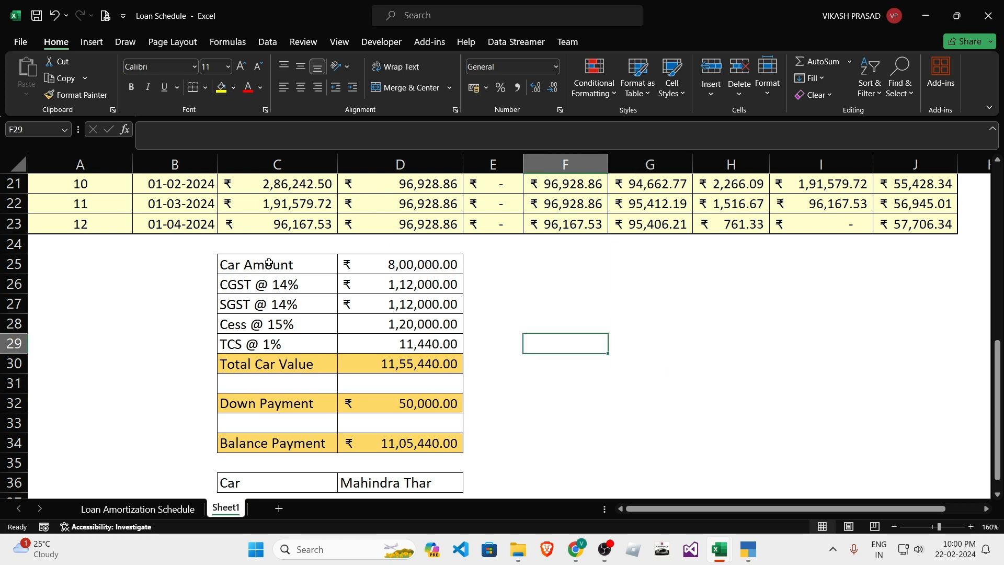
- Review the whole car cost table in C25:D36, from Car Amount through Total Car Value and Down Payment to the car model
{"action": "left_click_drag", "start_coordinate": [264, 264], "coordinate": [455, 445]}
{"action": "left_click", "coordinate": [570, 383]}
{"action": "left_click_drag", "start_coordinate": [293, 265], "coordinate": [439, 422]}
{"action": "left_click", "coordinate": [634, 379]}
{"action": "left_click", "coordinate": [568, 367]}
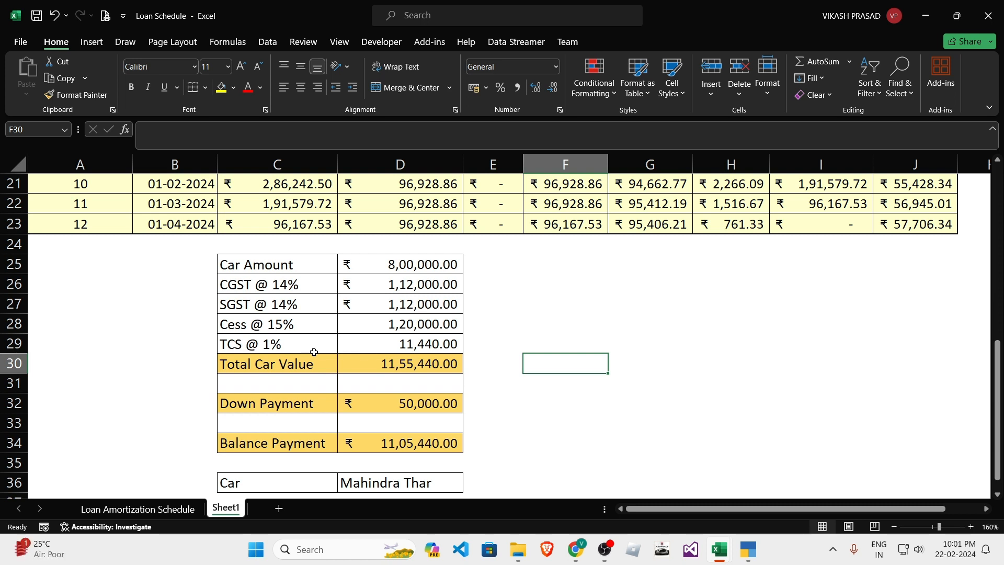
{"action": "scroll", "coordinate": [301, 343], "scroll_direction": "up", "scroll_amount": 2}
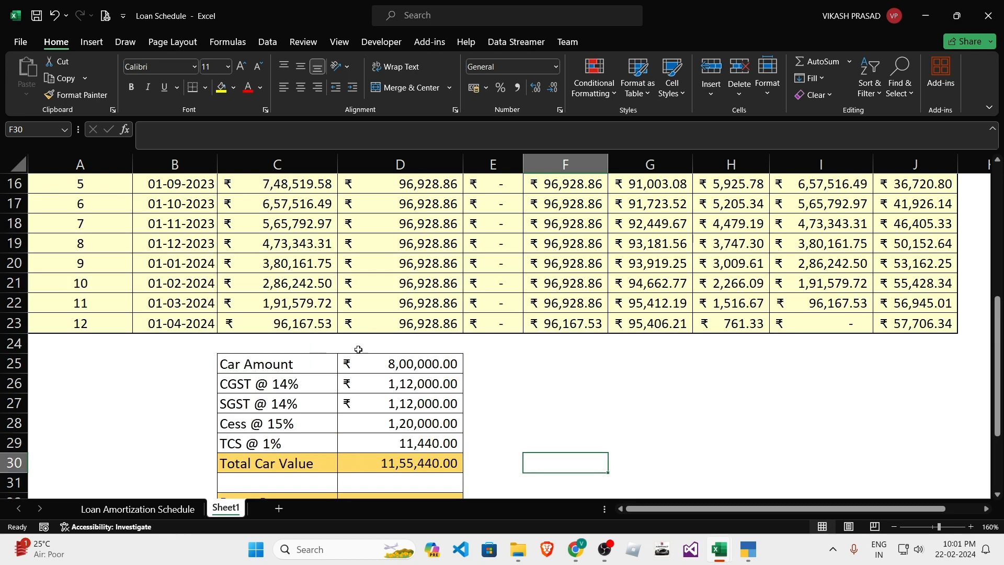
{"action": "scroll", "coordinate": [359, 349], "scroll_direction": "down", "scroll_amount": 3}
{"action": "scroll", "coordinate": [588, 337], "scroll_direction": "up", "scroll_amount": 3}
{"action": "scroll", "coordinate": [573, 358], "scroll_direction": "down", "scroll_amount": 2}
{"action": "left_click_drag", "start_coordinate": [249, 269], "coordinate": [433, 482]}
{"action": "left_click", "coordinate": [559, 323]}
{"action": "left_click", "coordinate": [578, 365]}
{"action": "left_click", "coordinate": [649, 422]}
- Examine the Car Amount, CGST @ 14% and SGST @ 14% rows of the car cost table
{"action": "left_click_drag", "start_coordinate": [277, 263], "coordinate": [431, 285]}
{"action": "left_click", "coordinate": [491, 303]}
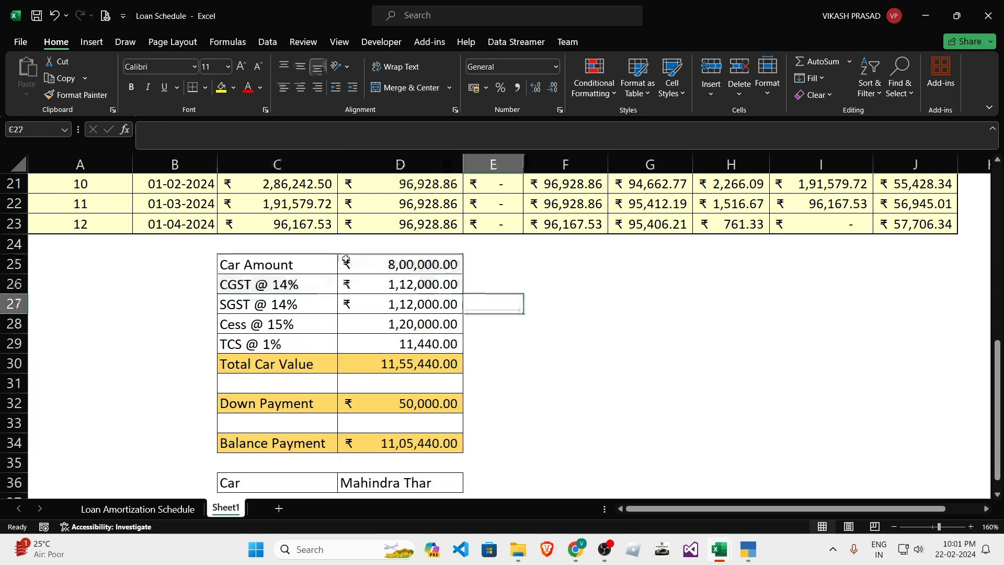
{"action": "left_click", "coordinate": [376, 263]}
{"action": "left_click_drag", "start_coordinate": [252, 260], "coordinate": [409, 265]}
{"action": "left_click", "coordinate": [407, 264]}
{"action": "left_click_drag", "start_coordinate": [268, 282], "coordinate": [378, 299]}
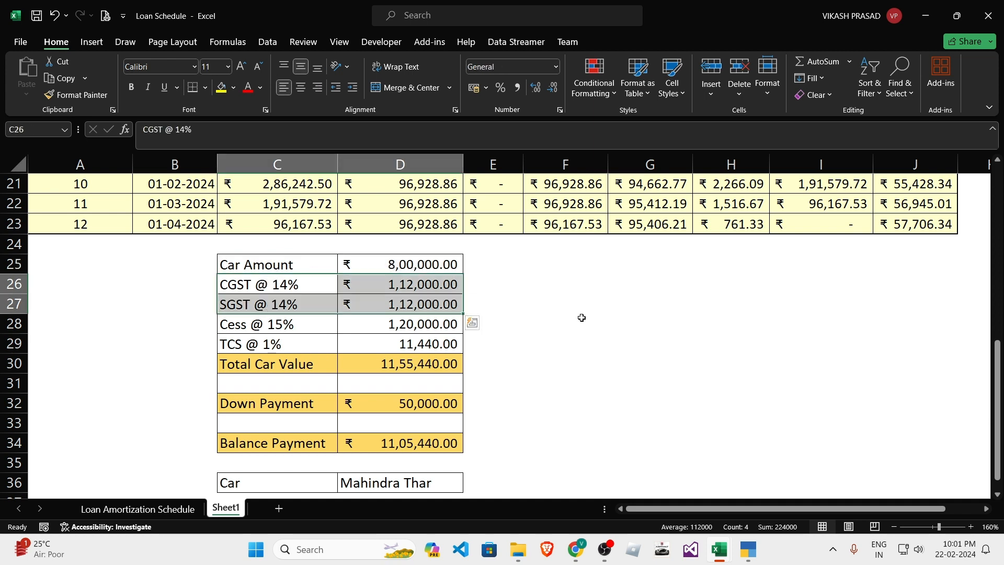
{"action": "left_click", "coordinate": [582, 317]}
{"action": "left_click_drag", "start_coordinate": [262, 285], "coordinate": [403, 302]}
{"action": "left_click", "coordinate": [549, 308]}
{"action": "left_click", "coordinate": [306, 266]}
{"action": "left_click_drag", "start_coordinate": [308, 267], "coordinate": [410, 294]}
{"action": "left_click", "coordinate": [559, 302]}
{"action": "left_click_drag", "start_coordinate": [320, 283], "coordinate": [403, 304]}
{"action": "left_click_drag", "start_coordinate": [288, 287], "coordinate": [391, 287]}
{"action": "left_click_drag", "start_coordinate": [259, 305], "coordinate": [398, 304]}
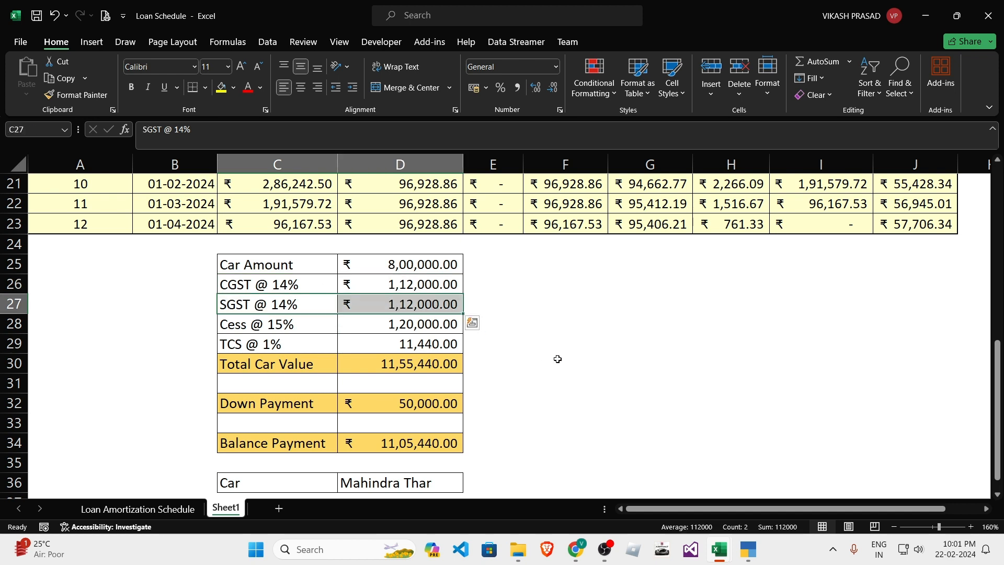
{"action": "double_click", "coordinate": [431, 290]}
{"action": "key", "text": "Return"}
- Examine the Cess @ 15% row and inspect its formula in cell D28
{"action": "left_click_drag", "start_coordinate": [305, 325], "coordinate": [424, 328]}
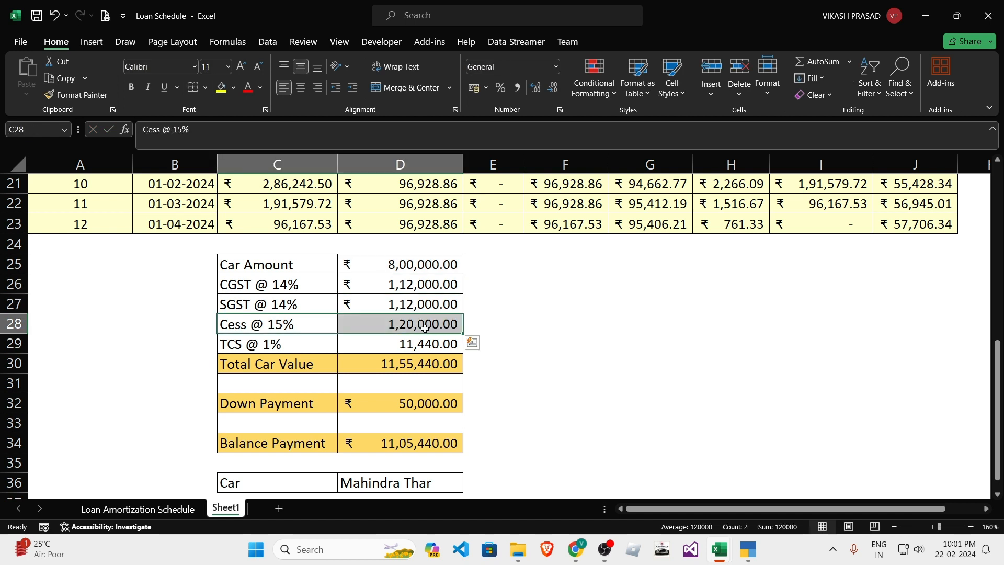
{"action": "left_click", "coordinate": [280, 341]}
{"action": "left_click_drag", "start_coordinate": [302, 326], "coordinate": [395, 327]}
{"action": "left_click", "coordinate": [389, 346]}
{"action": "left_click_drag", "start_coordinate": [291, 326], "coordinate": [395, 325]}
{"action": "left_click", "coordinate": [315, 323]}
{"action": "left_click", "coordinate": [406, 361]}
{"action": "left_click_drag", "start_coordinate": [315, 323], "coordinate": [417, 328]}
{"action": "left_click_drag", "start_coordinate": [274, 329], "coordinate": [394, 328]}
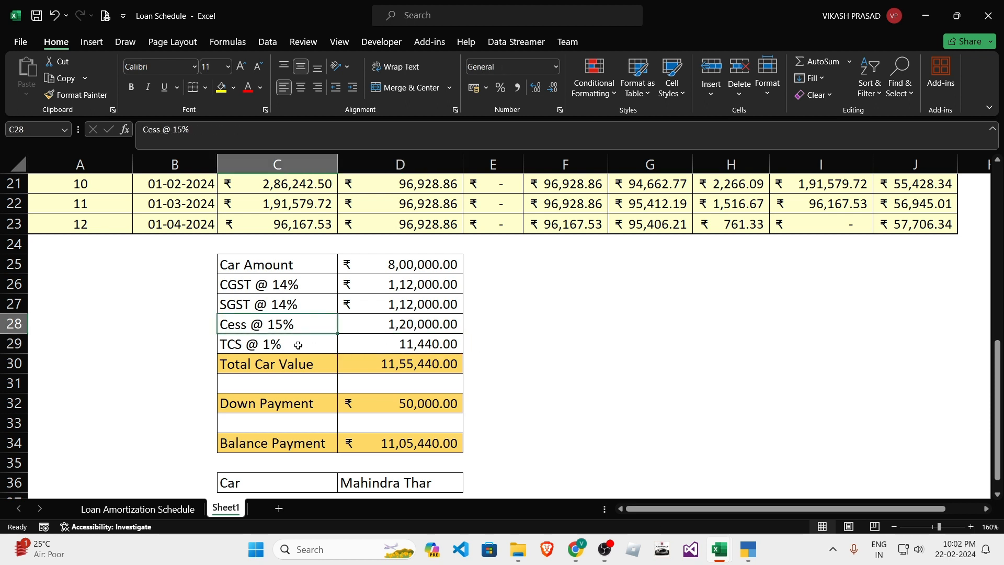
{"action": "left_click", "coordinate": [298, 346]}
{"action": "key", "text": "Up"}
{"action": "key", "text": "Right"}
{"action": "key", "text": "F2"}
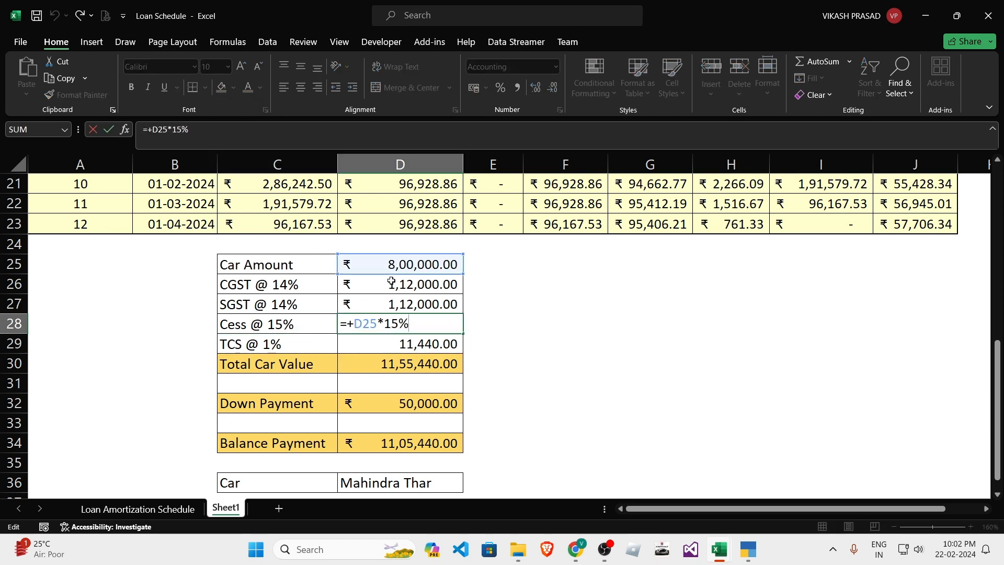
{"action": "key", "text": "Return"}
{"action": "left_click", "coordinate": [564, 339]}
- Inspect the TCS @ 1% formula in cell D29 and the amounts in D25:D28 it is based on
{"action": "left_click", "coordinate": [378, 343]}
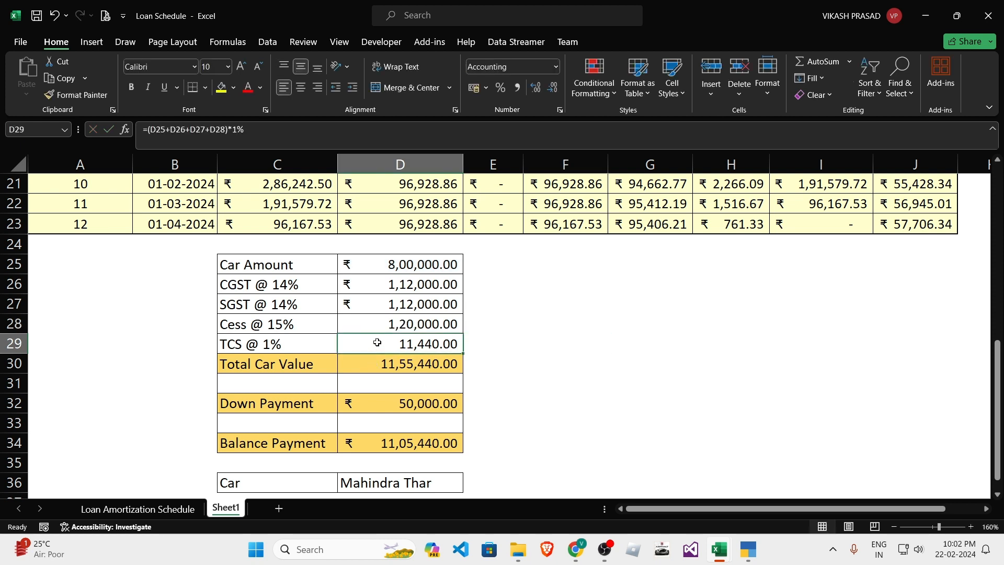
{"action": "key", "text": "F2"}
{"action": "key", "text": "Return"}
{"action": "left_click", "coordinate": [372, 340]}
{"action": "key", "text": "F2"}
{"action": "key", "text": "Escape"}
{"action": "left_click_drag", "start_coordinate": [387, 273], "coordinate": [388, 325]}
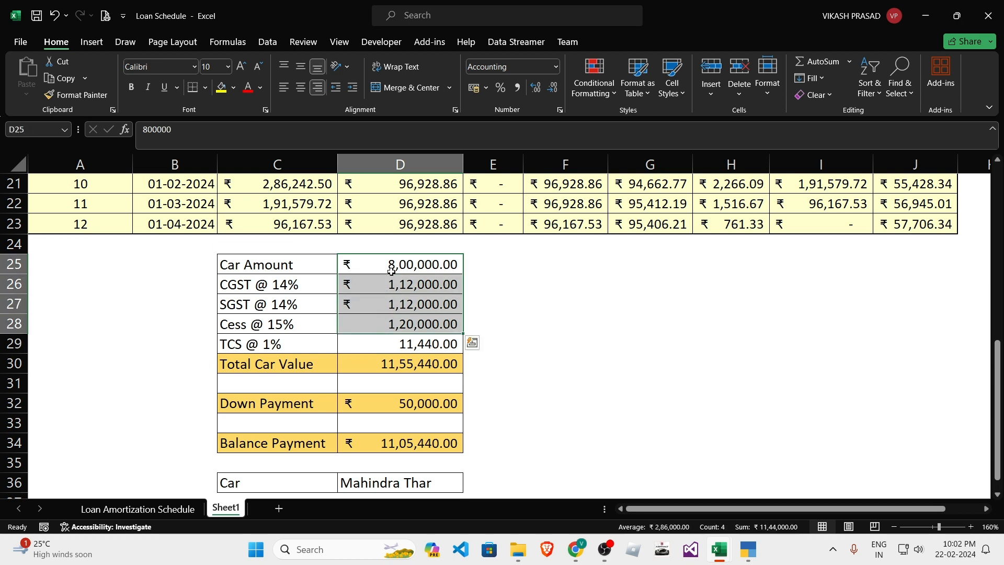
{"action": "left_click_drag", "start_coordinate": [414, 270], "coordinate": [422, 323]}
{"action": "left_click", "coordinate": [432, 343]}
{"action": "left_click", "coordinate": [565, 344]}
{"action": "double_click", "coordinate": [381, 342]}
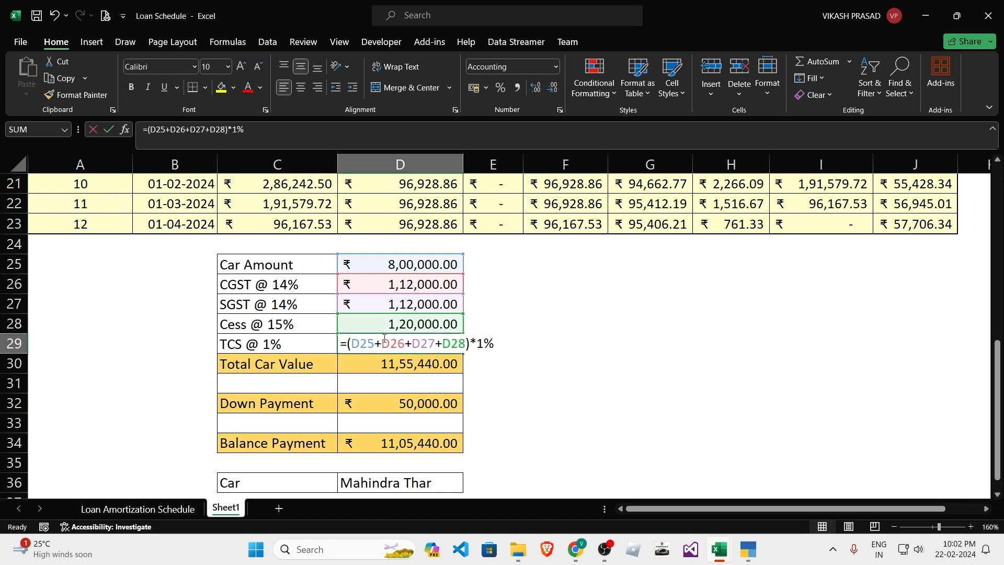
{"action": "key", "text": "Return"}
{"action": "left_click", "coordinate": [383, 340]}
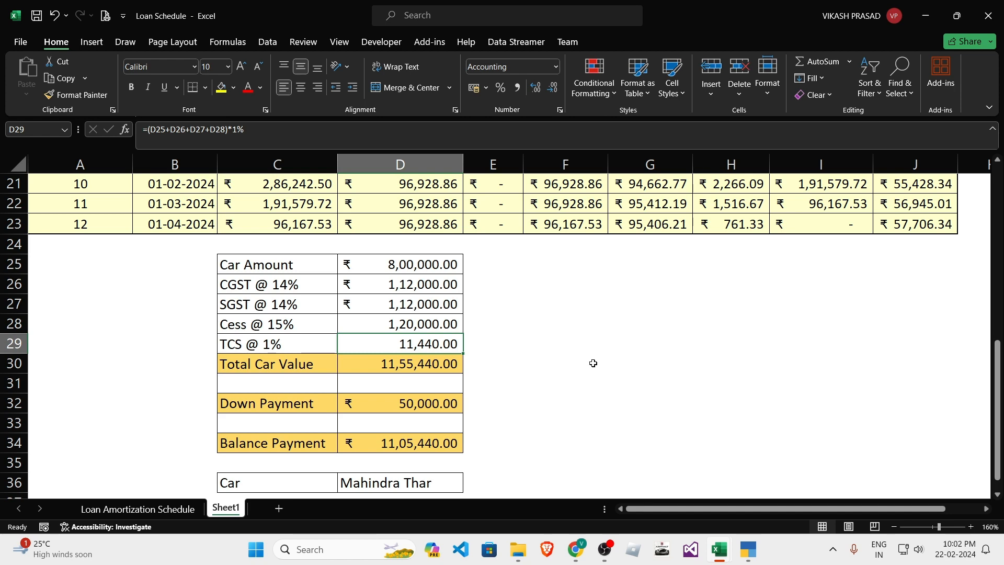
- Switch back to the Course Details workbook and open its TCS sheet
{"action": "mouse_move", "coordinate": [718, 549]}
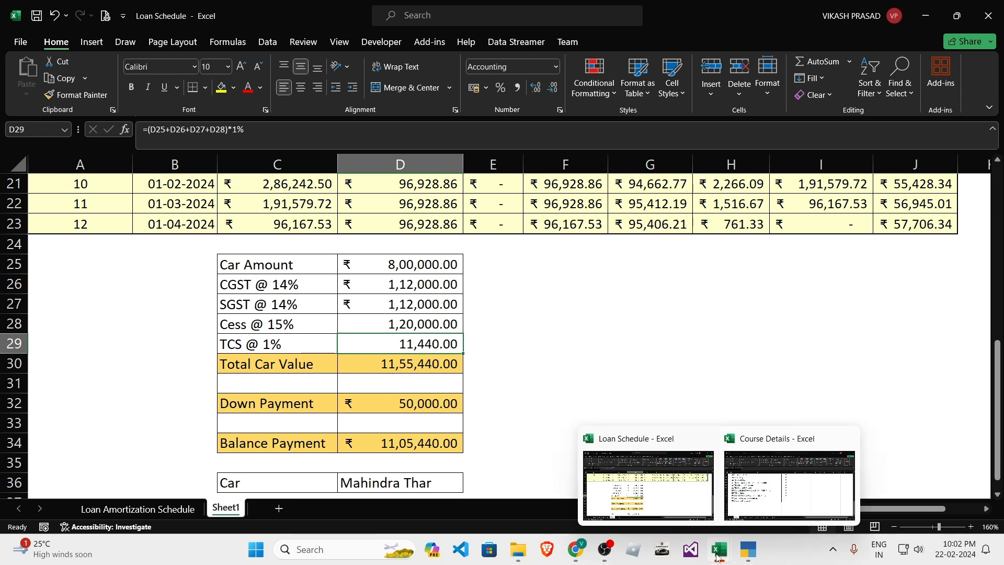
{"action": "left_click", "coordinate": [805, 492]}
{"action": "left_click", "coordinate": [164, 509]}
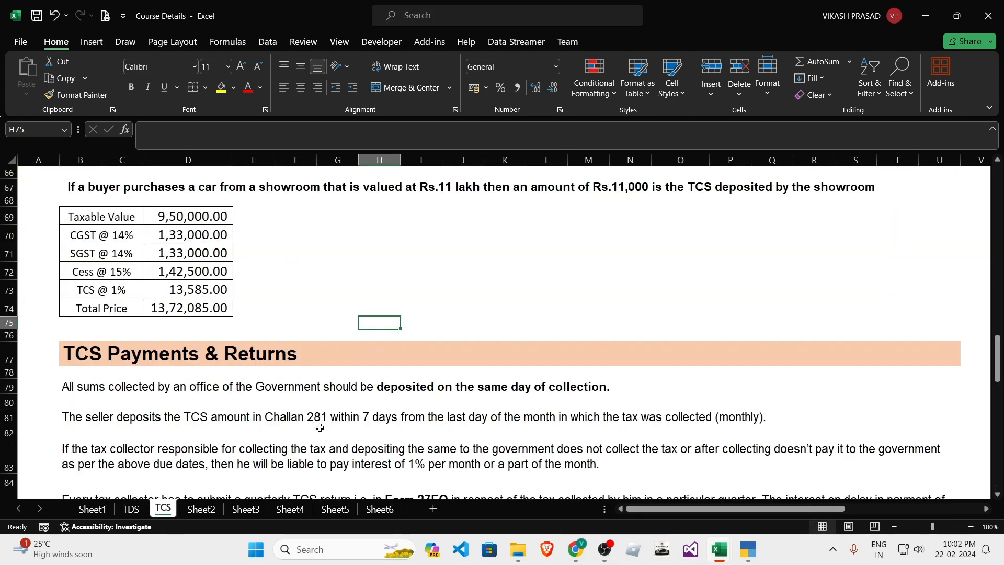
- Find the row for motor vehicle purchases exceeding Rs.10 lakh in the TCS goods table and check its rate
{"action": "scroll", "coordinate": [320, 427], "scroll_direction": "up", "scroll_amount": 20}
{"action": "scroll", "coordinate": [321, 427], "scroll_direction": "down", "scroll_amount": 6}
{"action": "scroll", "coordinate": [323, 428], "scroll_direction": "up", "scroll_amount": 5}
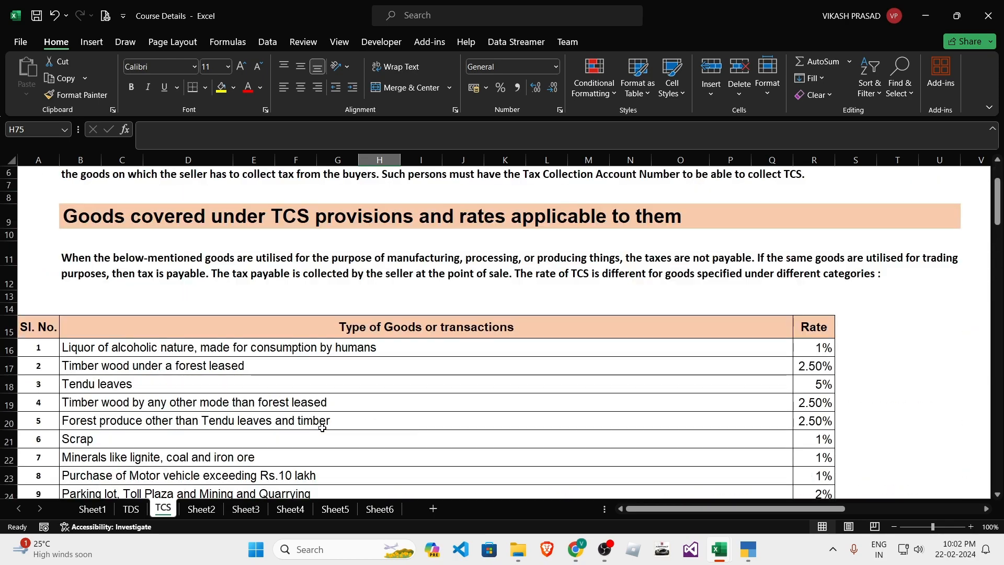
{"action": "scroll", "coordinate": [322, 427], "scroll_direction": "down", "scroll_amount": 3}
{"action": "scroll", "coordinate": [56, 370], "scroll_direction": "up", "scroll_amount": 2}
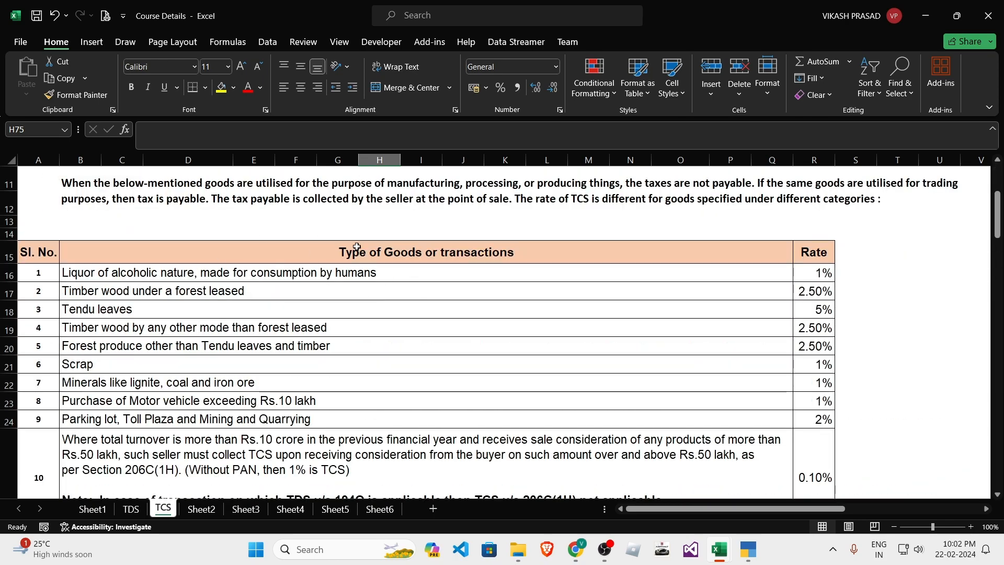
{"action": "scroll", "coordinate": [412, 336], "scroll_direction": "down", "scroll_amount": 2}
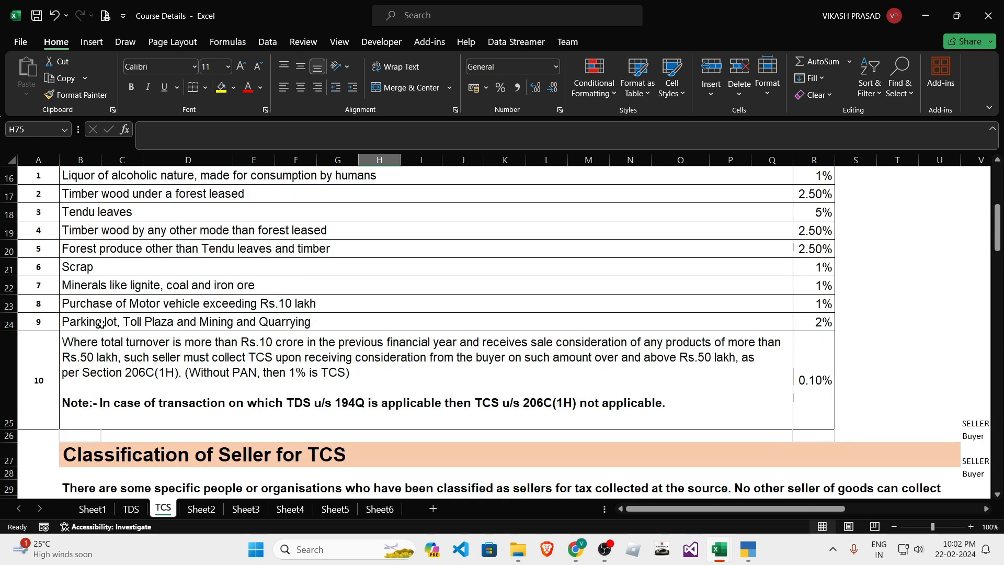
{"action": "left_click", "coordinate": [23, 309]}
{"action": "left_click", "coordinate": [8, 285]}
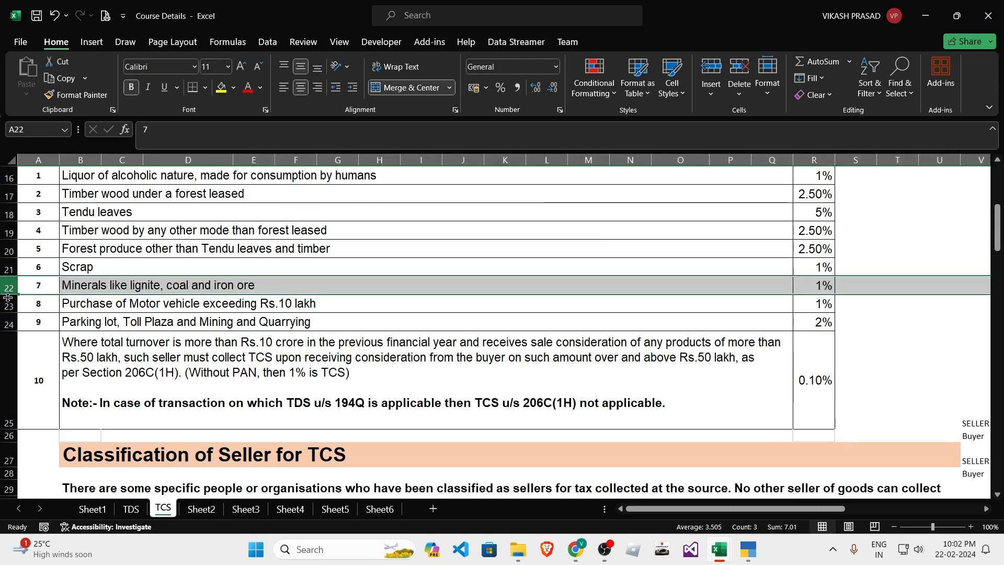
{"action": "left_click", "coordinate": [11, 302]}
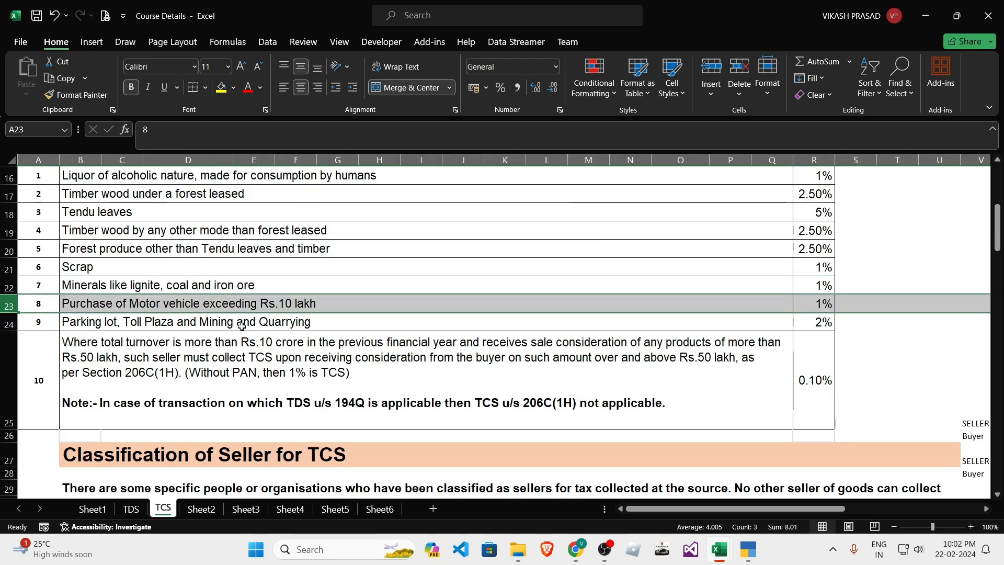
{"action": "left_click", "coordinate": [814, 302]}
- Skim the TCS sheet from its opening definition to the car price example, and return to the Loan Schedule workbook
{"action": "scroll", "coordinate": [429, 349], "scroll_direction": "up", "scroll_amount": 5}
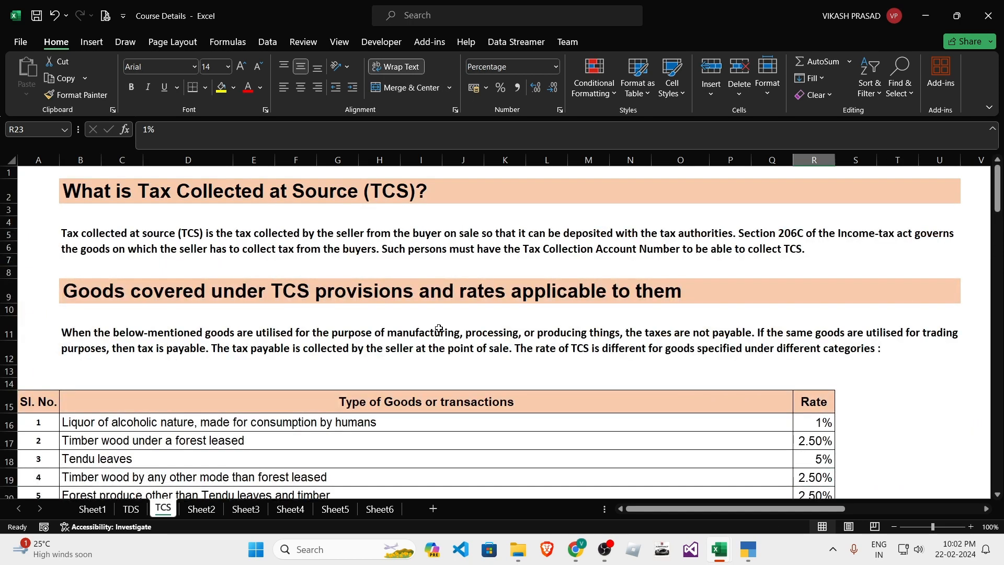
{"action": "scroll", "coordinate": [387, 387], "scroll_direction": "down", "scroll_amount": 20}
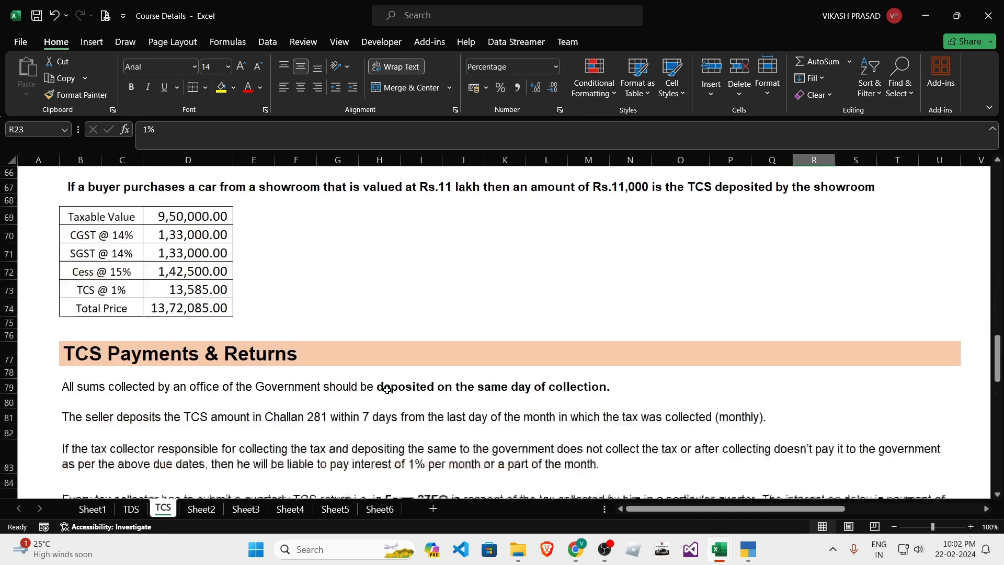
{"action": "scroll", "coordinate": [388, 389], "scroll_direction": "up", "scroll_amount": 20}
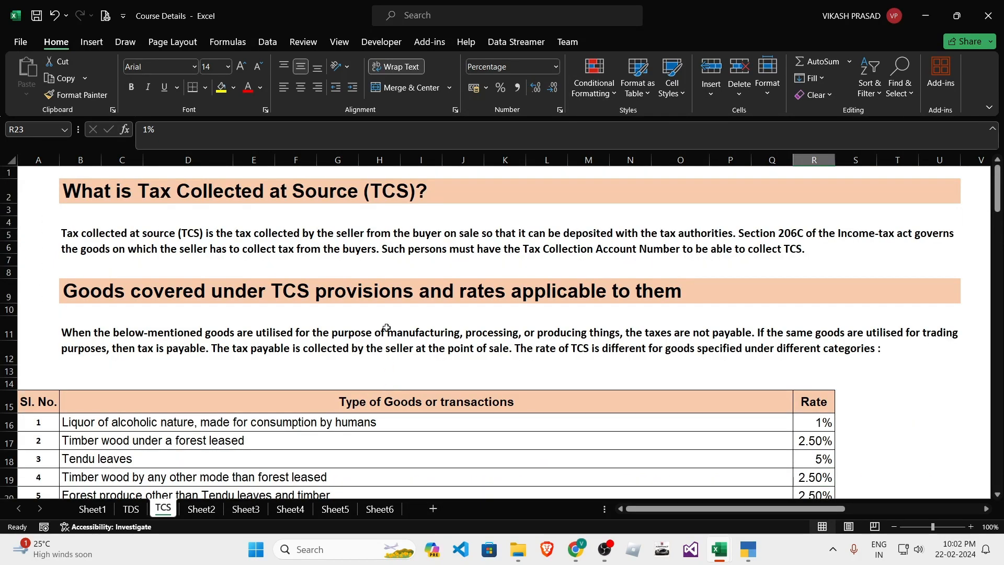
{"action": "left_click", "coordinate": [397, 194]}
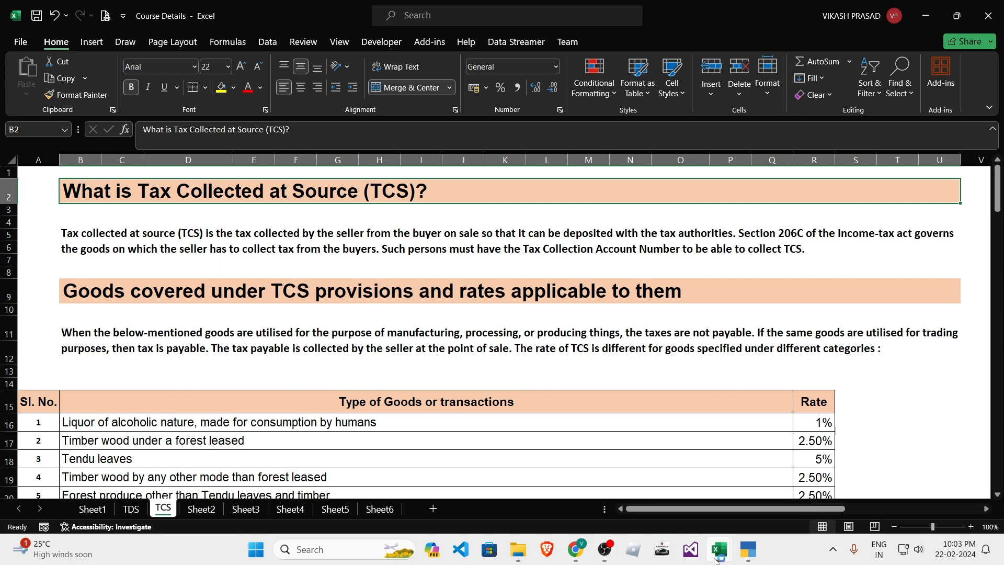
{"action": "mouse_move", "coordinate": [720, 549]}
{"action": "left_click", "coordinate": [671, 490]}
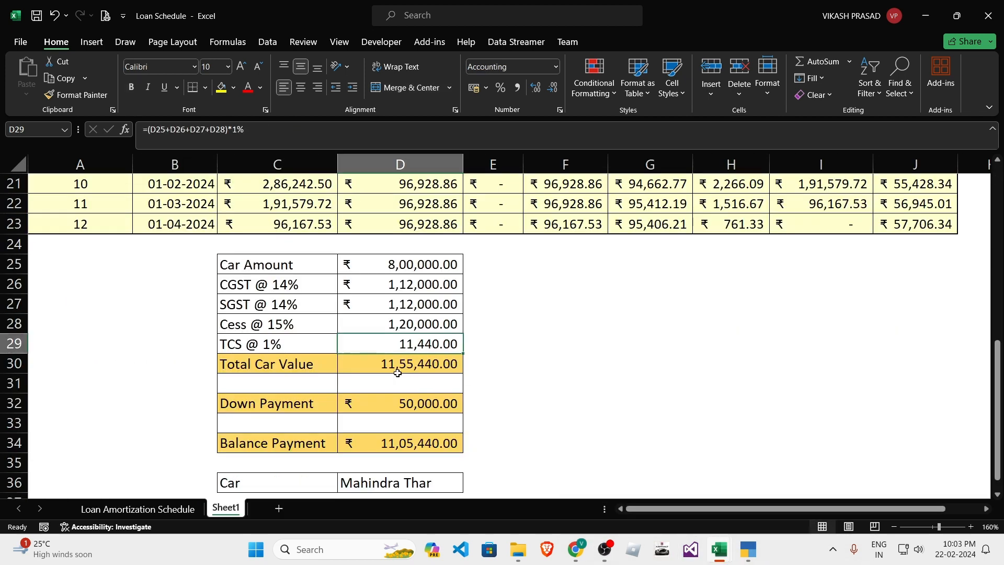
- Inspect the Total Car Value formula in cell D30 and the amounts in D25:D29 that it adds up
{"action": "left_click", "coordinate": [573, 359]}
{"action": "left_click_drag", "start_coordinate": [418, 265], "coordinate": [414, 363]}
{"action": "double_click", "coordinate": [414, 364]}
{"action": "key", "text": "Return"}
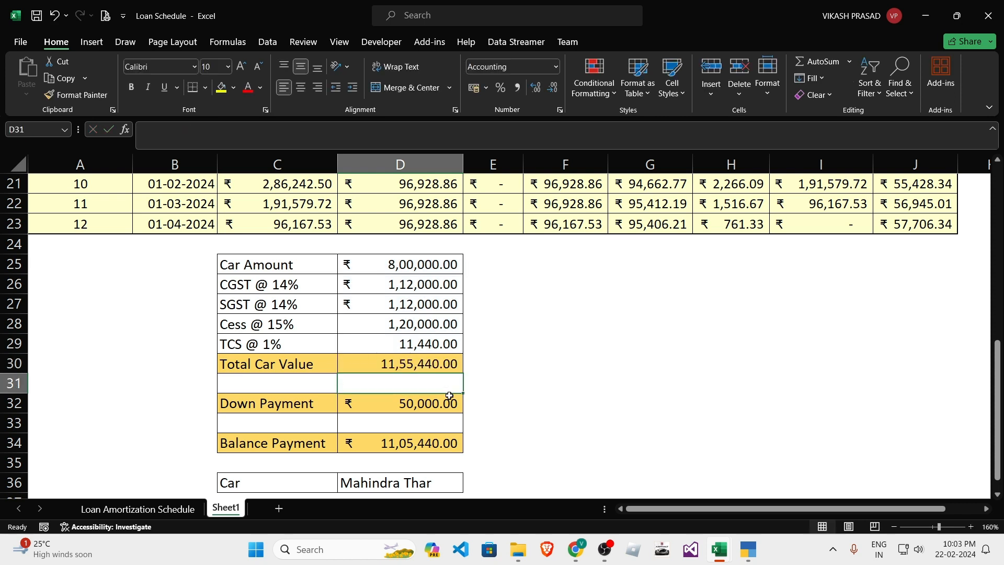
{"action": "left_click", "coordinate": [406, 363]}
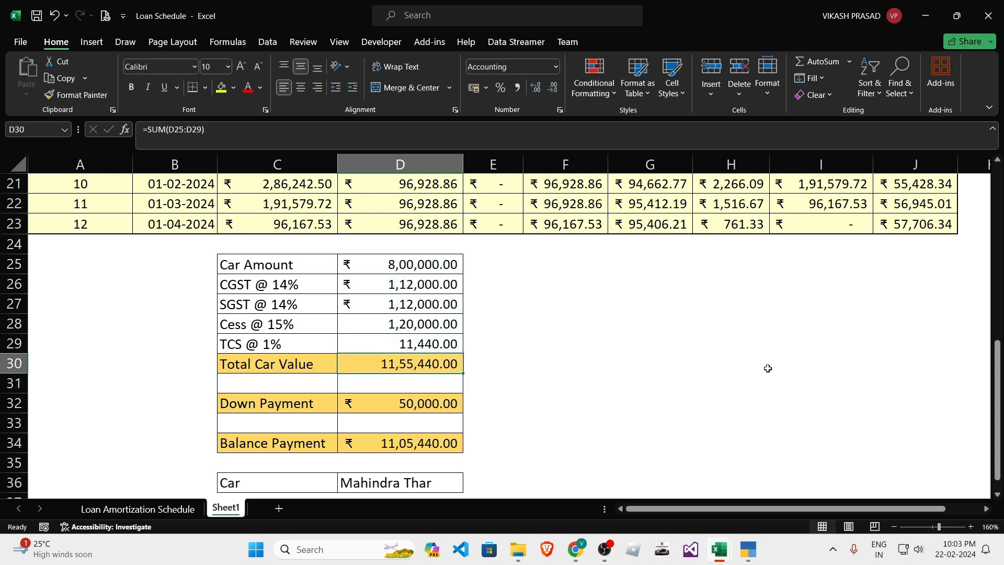
{"action": "key", "text": "Left"}
{"action": "key", "text": "Right"}
{"action": "left_click", "coordinate": [641, 363]}
- Examine the Down Payment row and compare its amount in D32 with the Total Car Value
{"action": "left_click", "coordinate": [423, 406]}
{"action": "left_click", "coordinate": [583, 385]}
{"action": "left_click_drag", "start_coordinate": [276, 400], "coordinate": [429, 402]}
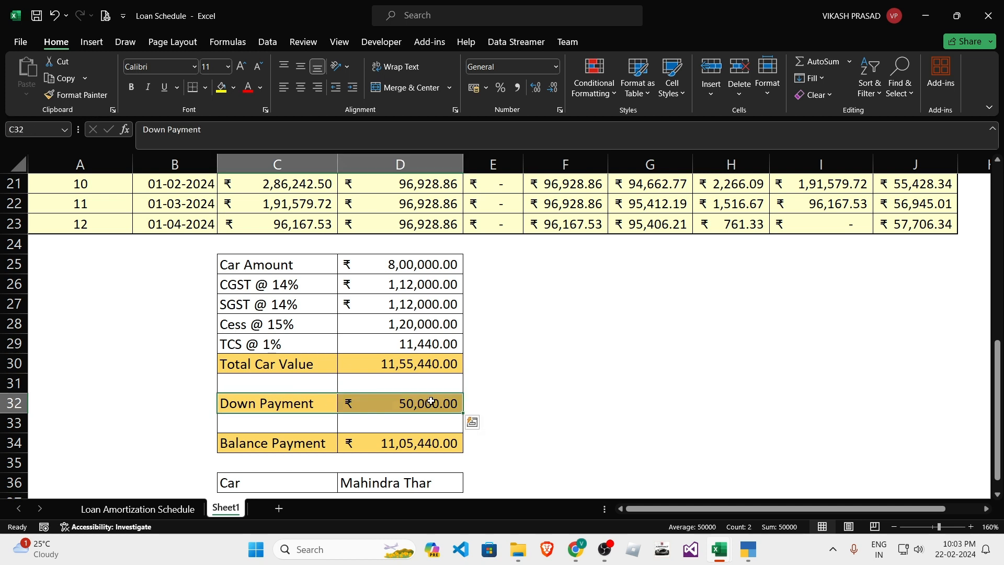
{"action": "double_click", "coordinate": [432, 402]}
{"action": "key", "text": "Return"}
{"action": "left_click", "coordinate": [431, 401]}
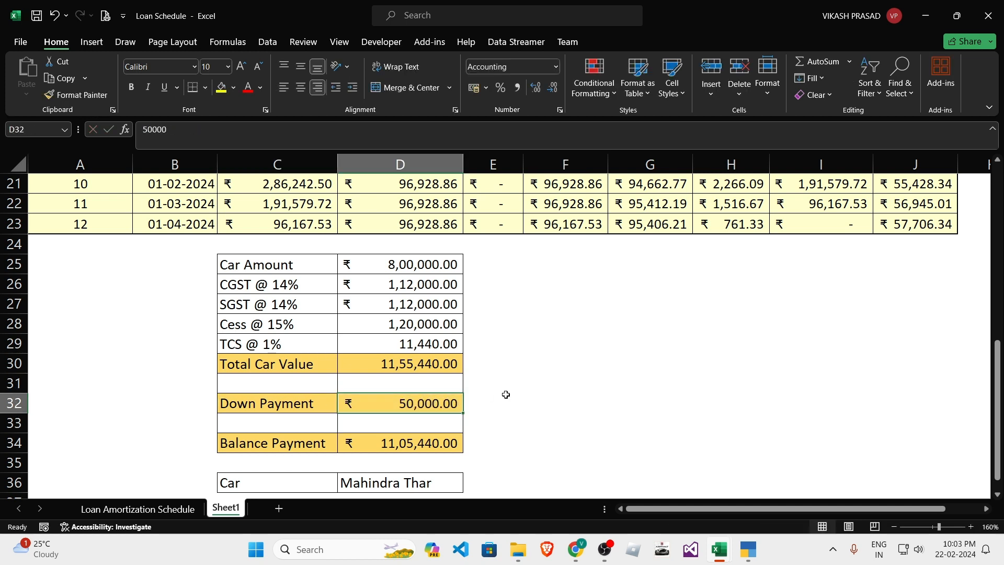
{"action": "left_click", "coordinate": [505, 394]}
{"action": "left_click_drag", "start_coordinate": [400, 361], "coordinate": [405, 401]}
{"action": "left_click", "coordinate": [405, 404]}
{"action": "left_click", "coordinate": [405, 399]}
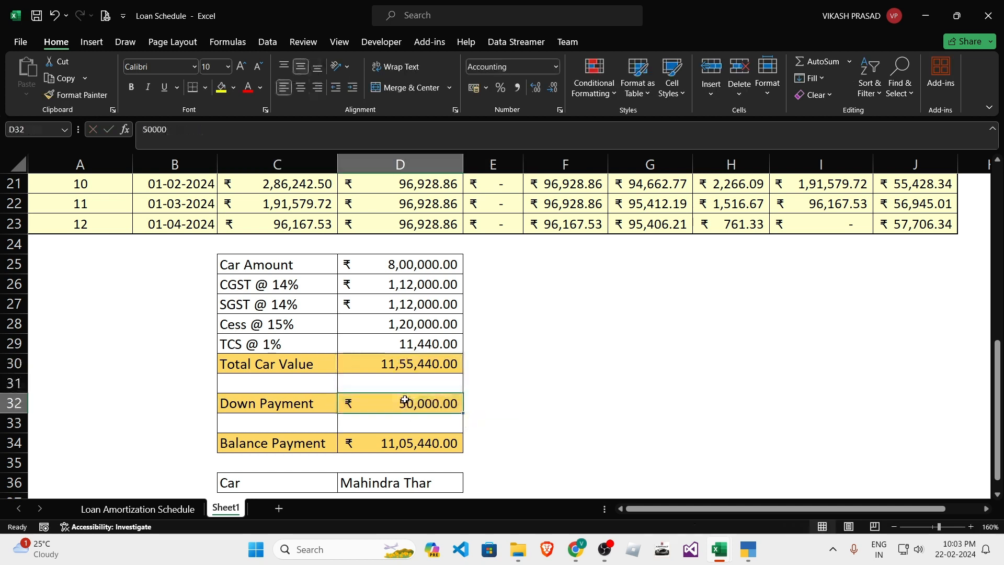
- Inspect the Balance Payment formula in cell D34
{"action": "left_click", "coordinate": [566, 423]}
{"action": "left_click", "coordinate": [395, 445]}
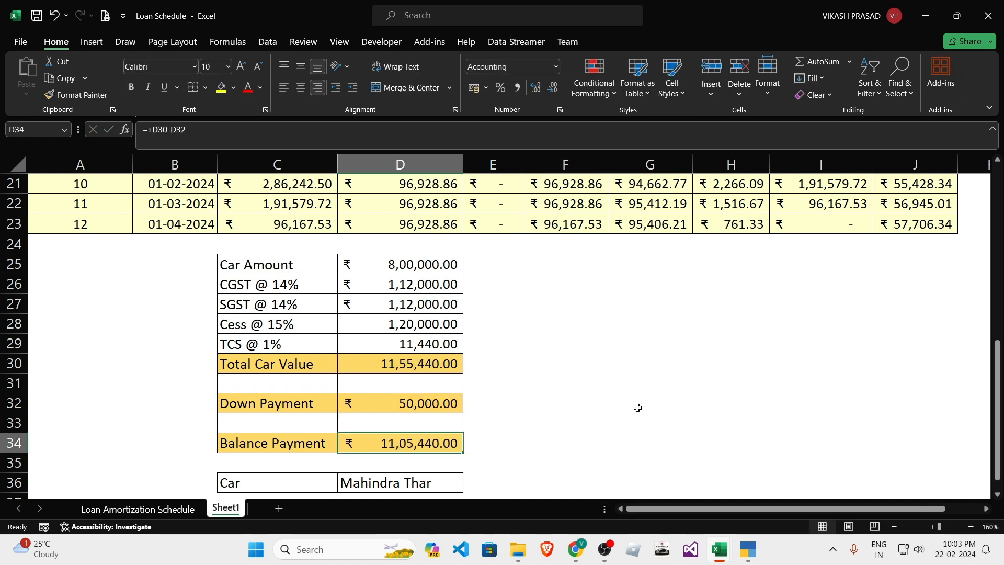
{"action": "left_click", "coordinate": [633, 408]}
{"action": "left_click", "coordinate": [414, 449]}
{"action": "left_click", "coordinate": [536, 438]}
{"action": "key", "text": "Left"}
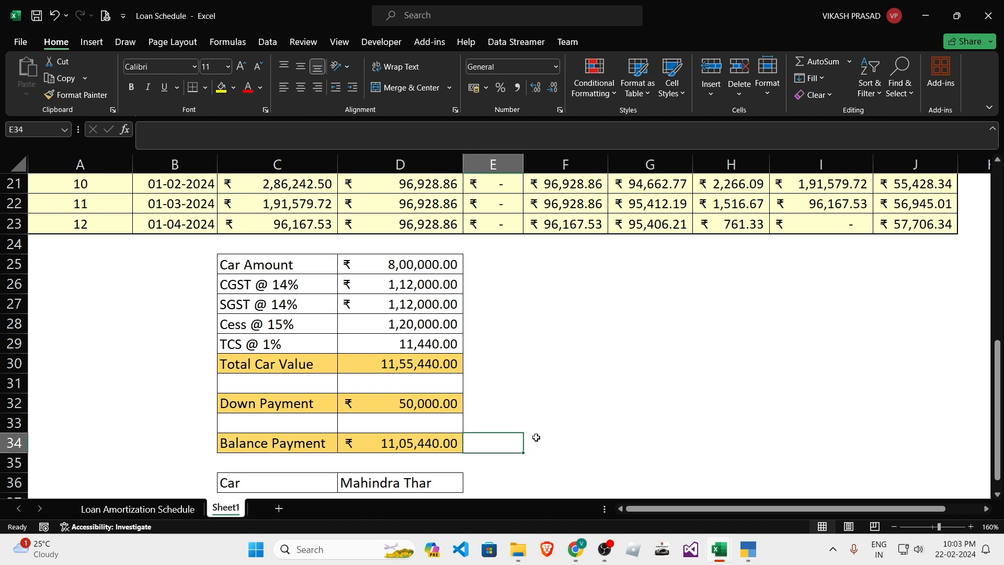
- Enter the note "12 Installment" in cell F34 beside the Balance Payment row
{"action": "left_click", "coordinate": [536, 438]}
{"action": "type", "text": "12"}
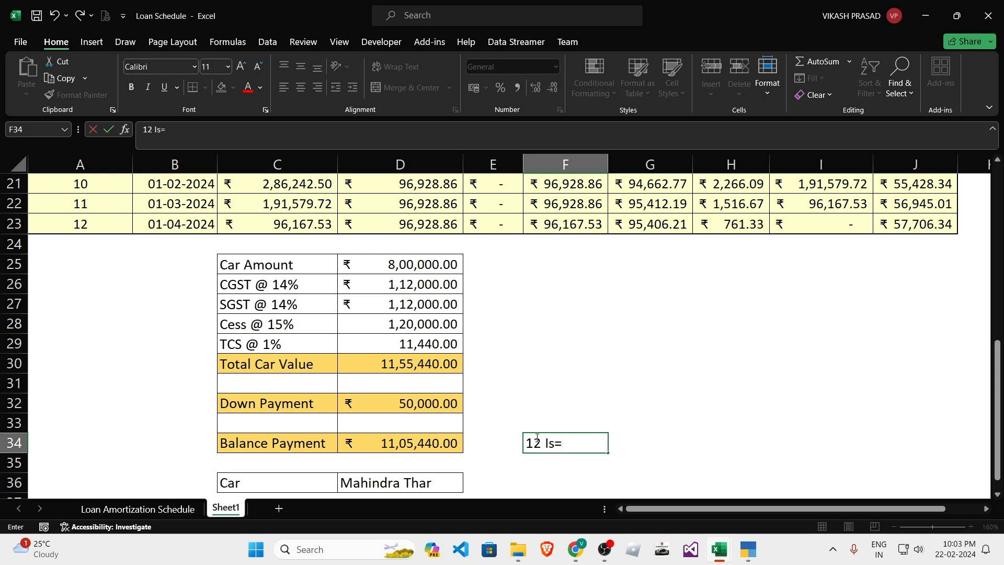
{"action": "type", "text": " Insty"}
{"action": "type", "text": "llment"}
{"action": "key", "text": "ctrl+Return"}
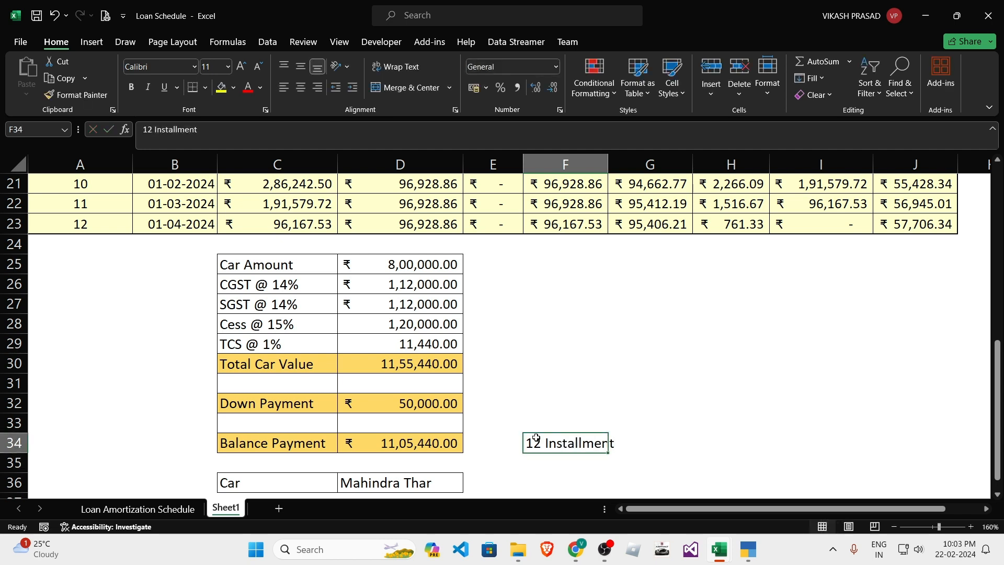
- Clear the installment note from cell F34
{"action": "left_click", "coordinate": [613, 447]}
{"action": "left_click", "coordinate": [513, 446]}
{"action": "key", "text": "Right"}
{"action": "key", "text": "Delete"}
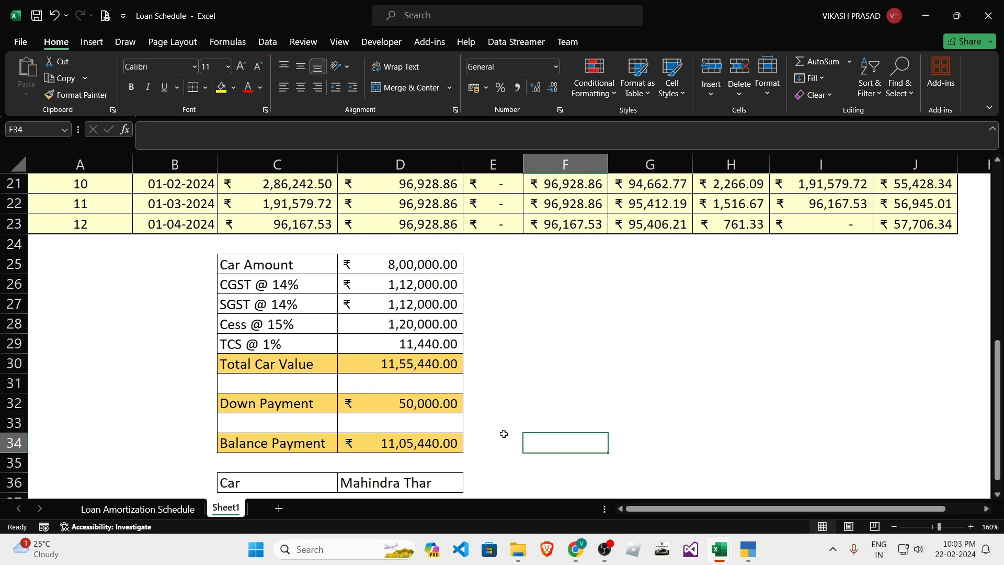
- Review the Balance Payment amount together with the Car row that names the purchased vehicle
{"action": "left_click", "coordinate": [410, 455]}
{"action": "left_click", "coordinate": [598, 429]}
{"action": "left_click", "coordinate": [420, 448]}
{"action": "left_click", "coordinate": [409, 470]}
{"action": "left_click", "coordinate": [484, 463]}
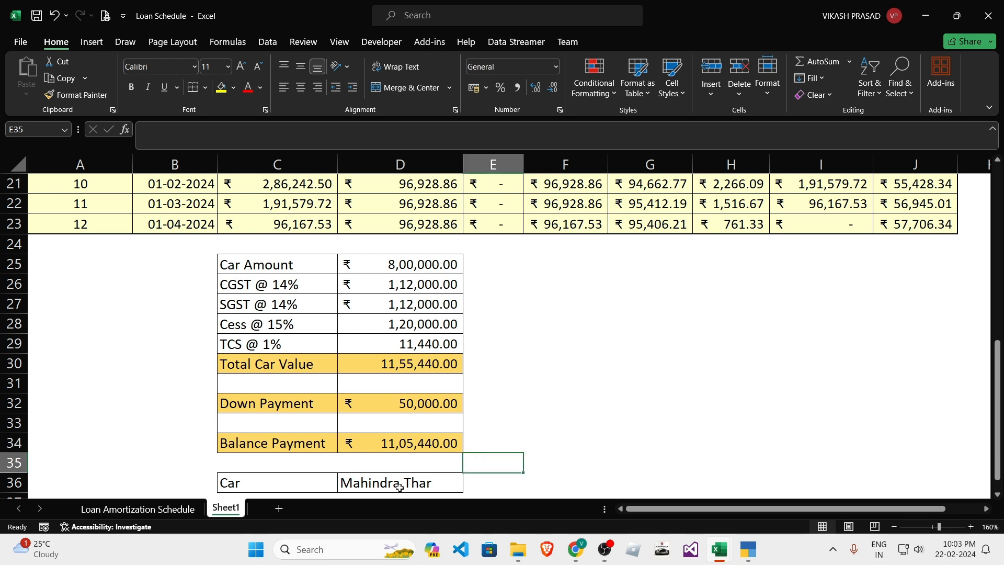
{"action": "left_click", "coordinate": [399, 487]}
{"action": "left_click_drag", "start_coordinate": [258, 484], "coordinate": [417, 480]}
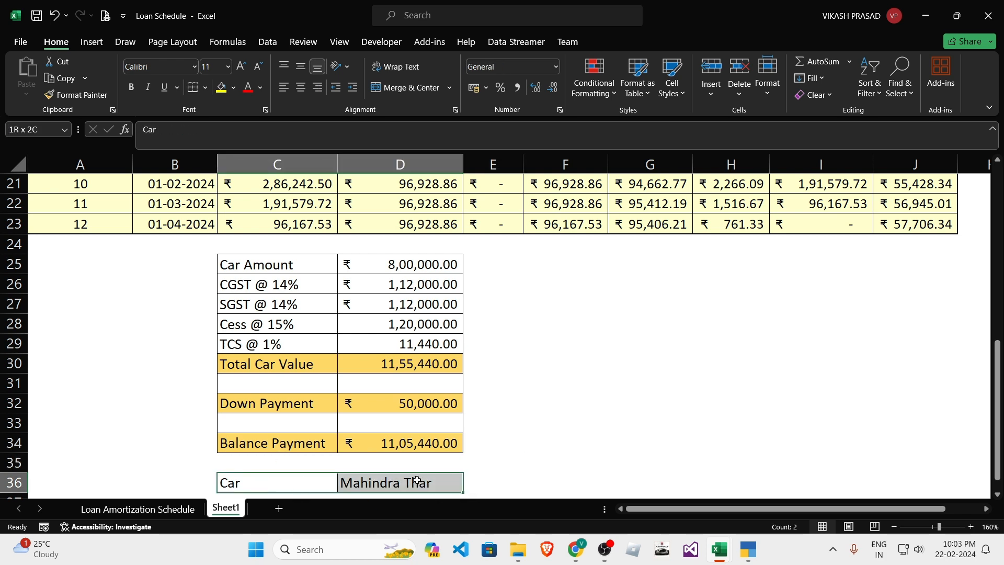
{"action": "left_click", "coordinate": [416, 480]}
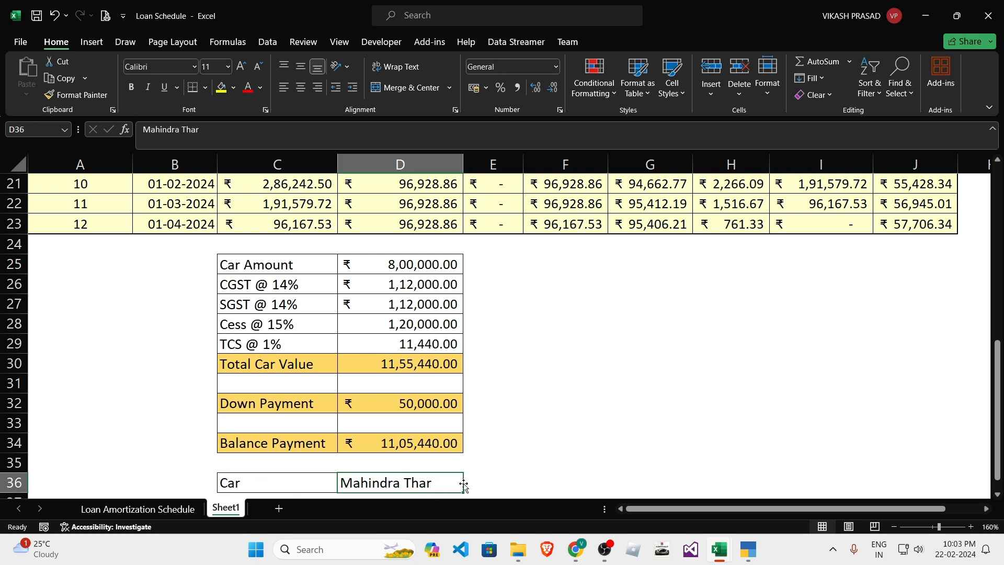
{"action": "left_click", "coordinate": [402, 468]}
{"action": "key", "text": "Up"}
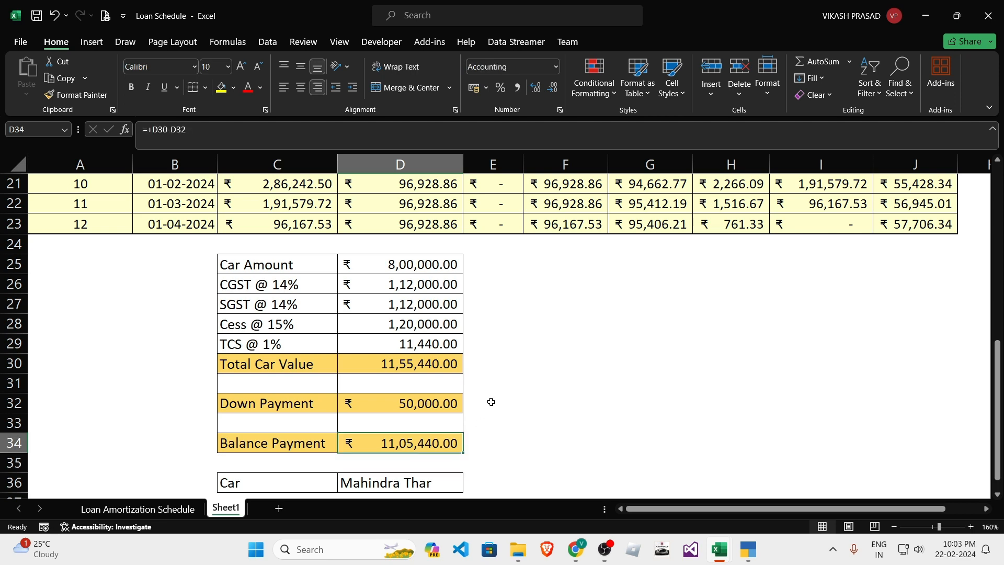
- Set the Loan amount in cell C5 of Sheet1's loan summary to 800000
{"action": "scroll", "coordinate": [491, 401], "scroll_direction": "up", "scroll_amount": 7}
{"action": "key", "text": "ctrl+Home"}
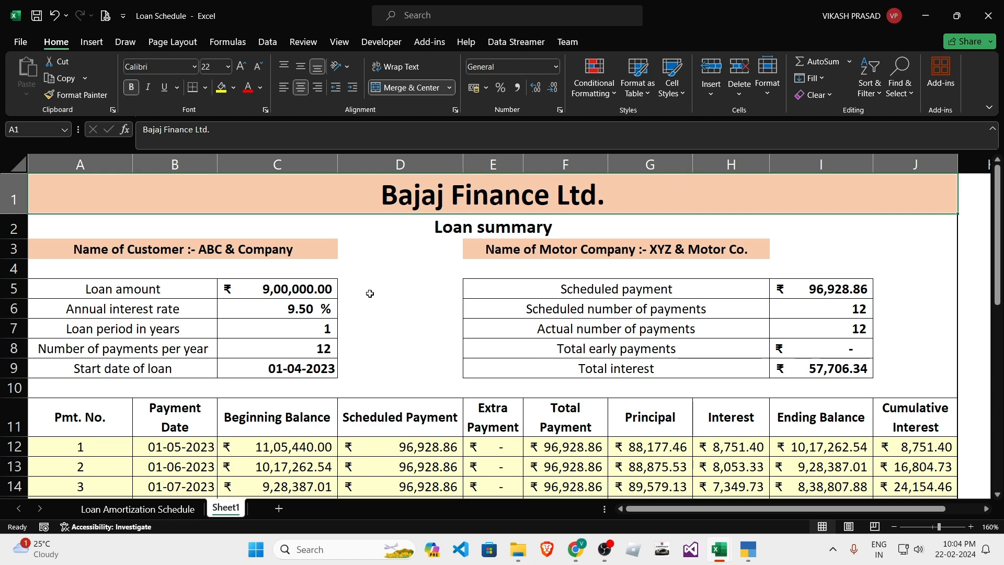
{"action": "scroll", "coordinate": [370, 293], "scroll_direction": "down", "scroll_amount": 7}
{"action": "scroll", "coordinate": [370, 293], "scroll_direction": "up", "scroll_amount": 7}
{"action": "left_click", "coordinate": [269, 286]}
{"action": "type", "text": "0"}
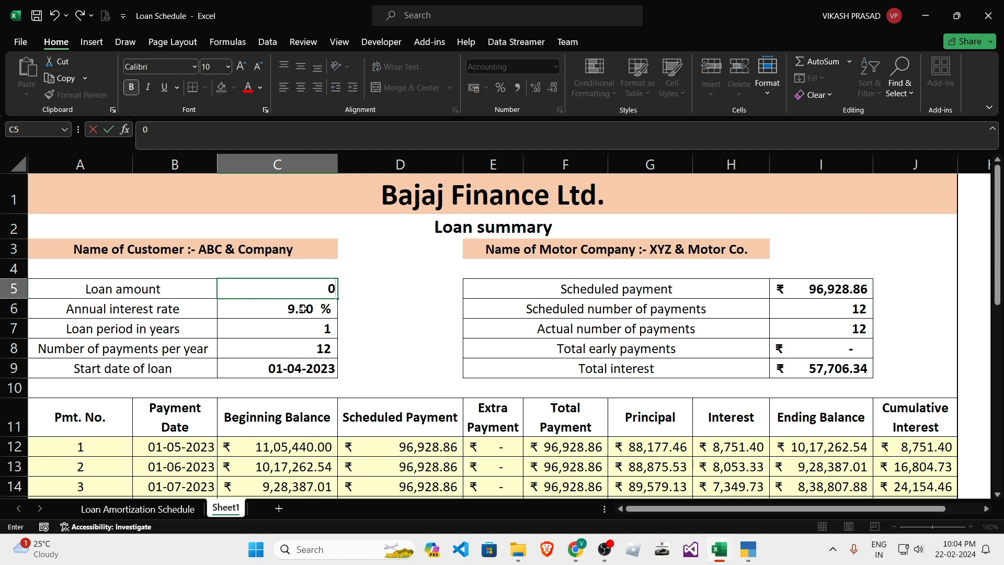
{"action": "type", "text": "800000"}
{"action": "key", "text": "Return"}
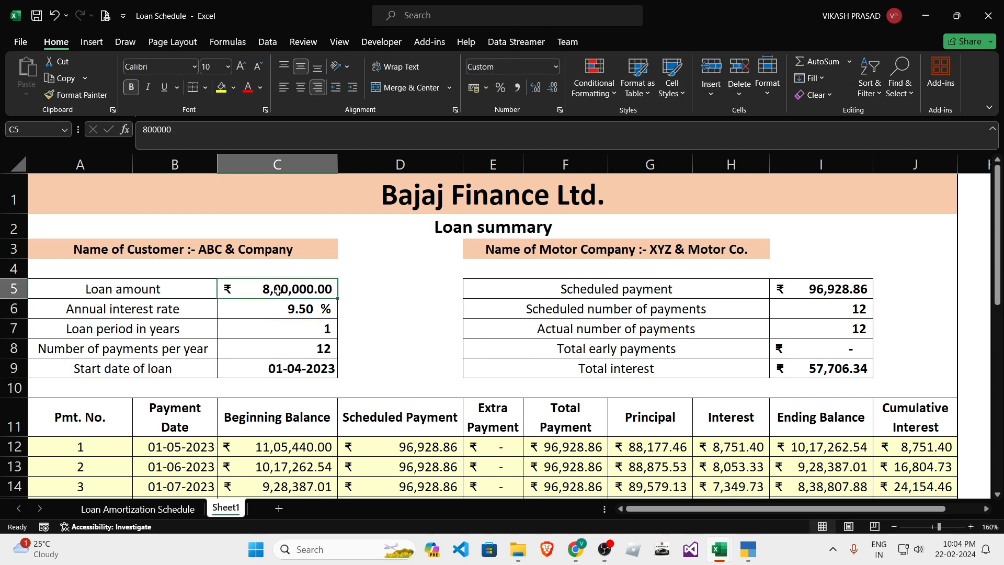
- Check the Scheduled payment in cell I5 and the payment rows against the new loan amount
{"action": "left_click", "coordinate": [821, 293]}
{"action": "scroll", "coordinate": [488, 406], "scroll_direction": "down", "scroll_amount": 2}
{"action": "scroll", "coordinate": [488, 405], "scroll_direction": "down", "scroll_amount": 2}
{"action": "scroll", "coordinate": [380, 405], "scroll_direction": "up", "scroll_amount": 4}
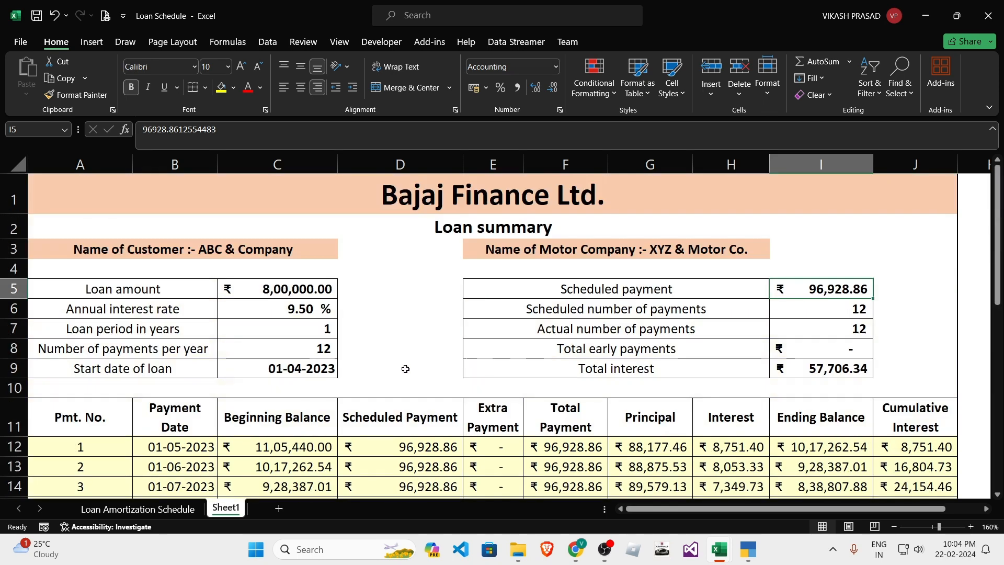
{"action": "left_click", "coordinate": [430, 361]}
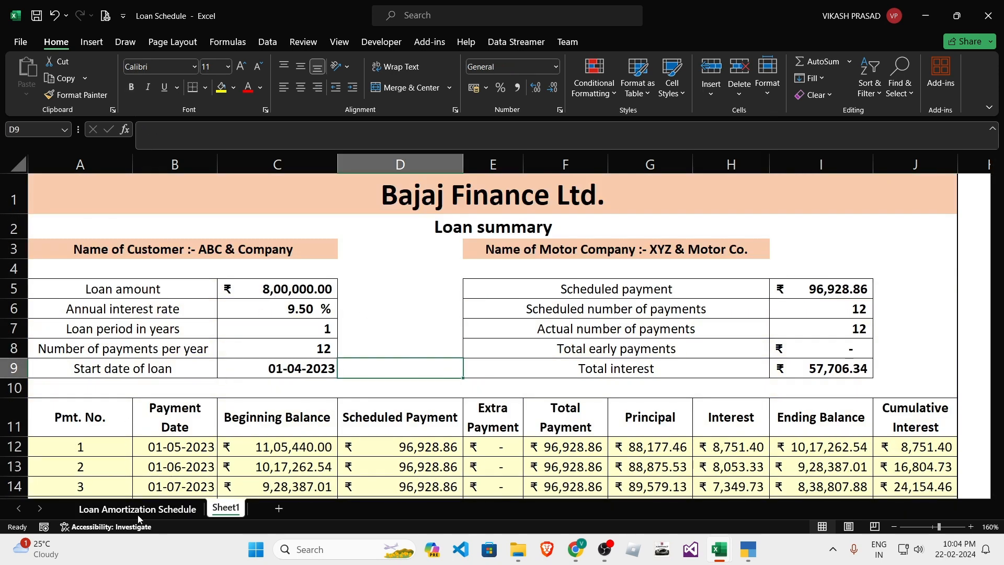
- Set the Loan amount on the Loan Amortization Schedule sheet to 8,00,000
{"action": "left_click", "coordinate": [137, 509]}
{"action": "left_click", "coordinate": [271, 228]}
{"action": "type", "text": "8"}
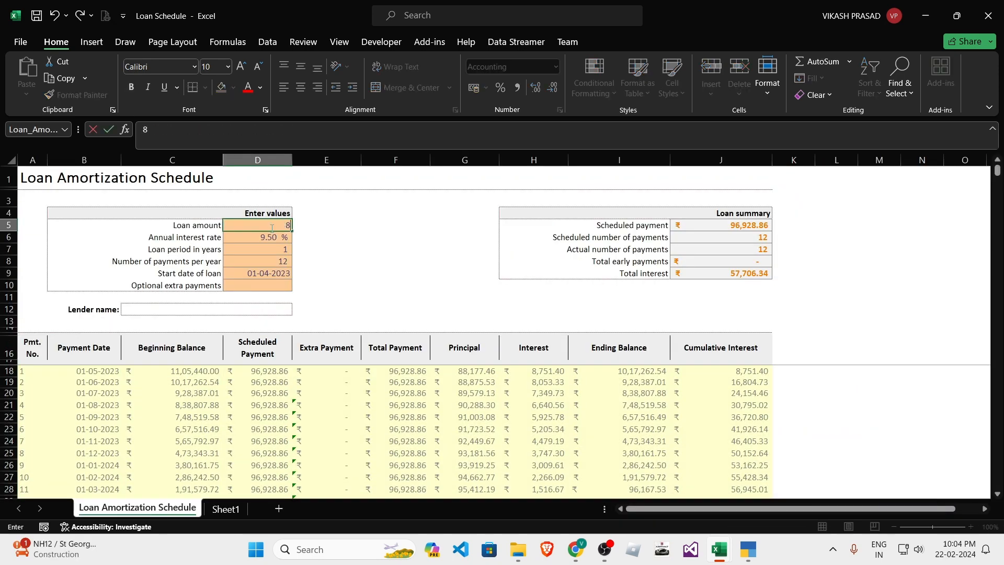
{"action": "type", "text": ",00,000"}
{"action": "key", "text": "Return"}
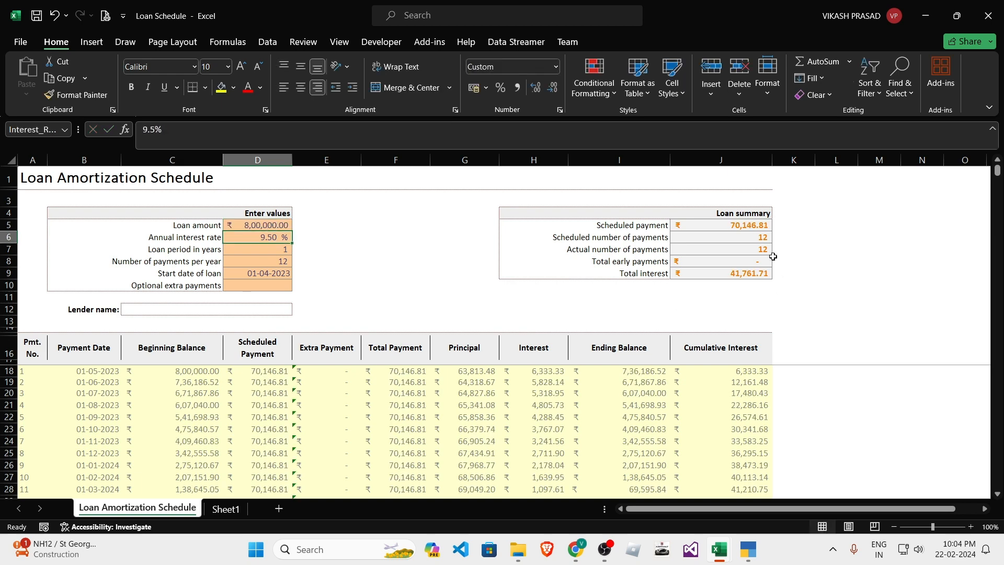
- Copy the loan inputs D5:D10 from the Loan Amortization Schedule and paste them as values into Sheet1 from cell C5
{"action": "left_click_drag", "start_coordinate": [262, 225], "coordinate": [262, 285]}
{"action": "key", "text": "ctrl+c"}
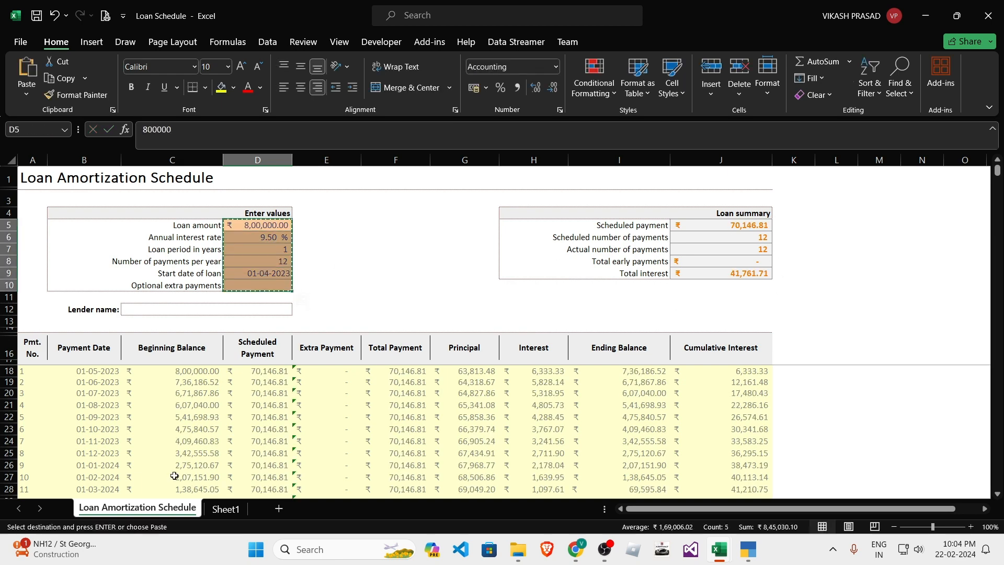
{"action": "left_click", "coordinate": [225, 509]}
{"action": "right_click", "coordinate": [292, 285]}
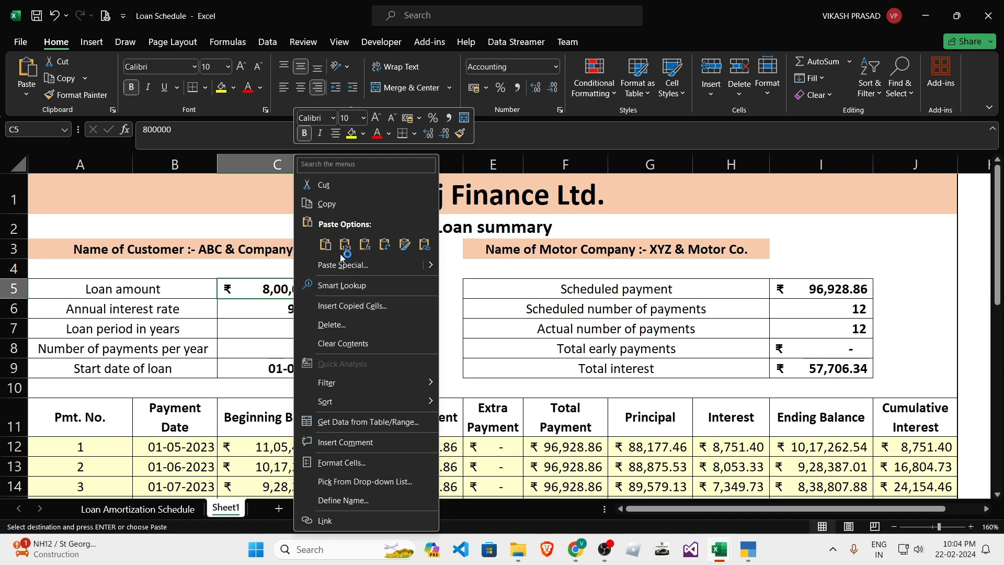
{"action": "left_click", "coordinate": [307, 180]}
- Copy the loan summary results J5:J9 from the Loan Amortization Schedule and paste them as values into Sheet1 from cell I5
{"action": "key", "text": "ctrl+Page_Up"}
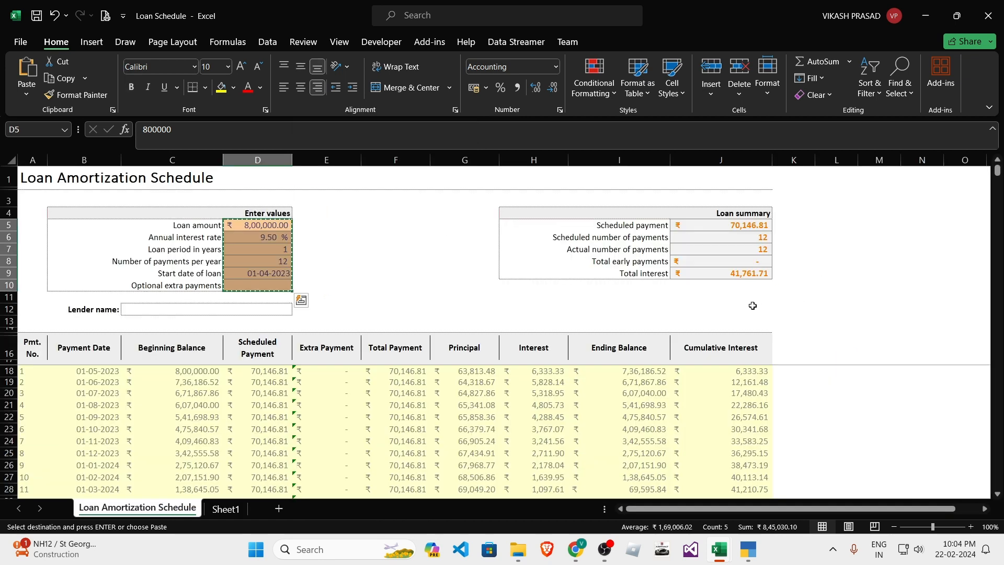
{"action": "left_click", "coordinate": [754, 224]}
{"action": "left_click", "coordinate": [225, 508]}
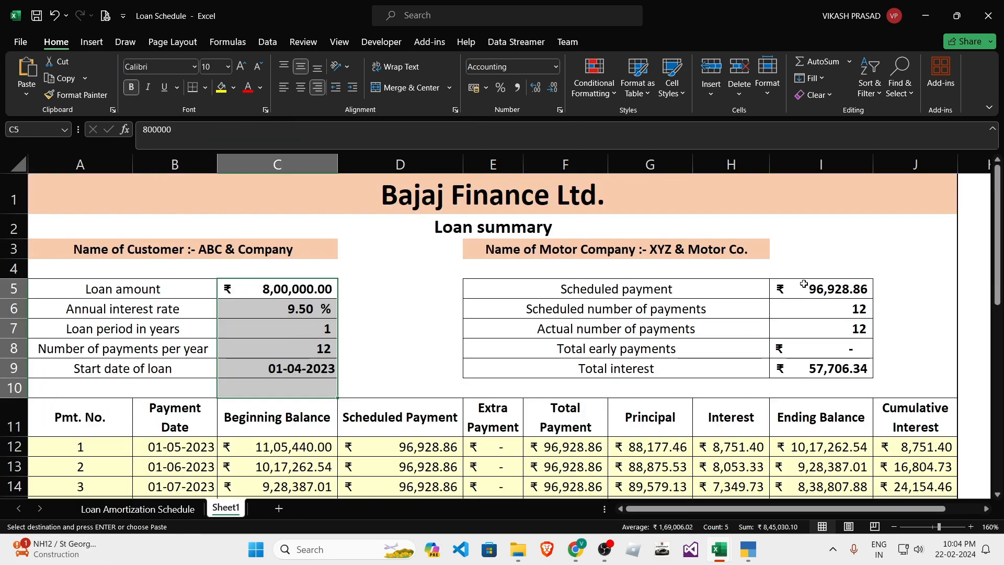
{"action": "right_click", "coordinate": [804, 284]}
{"action": "left_click", "coordinate": [891, 263]}
- Copy the 12 payment rows B18:J29 for the 8,00,000 loan from the Loan Amortization Schedule and paste them as values into Sheet1 from cell B12
{"action": "scroll", "coordinate": [408, 316], "scroll_direction": "down", "scroll_amount": 3}
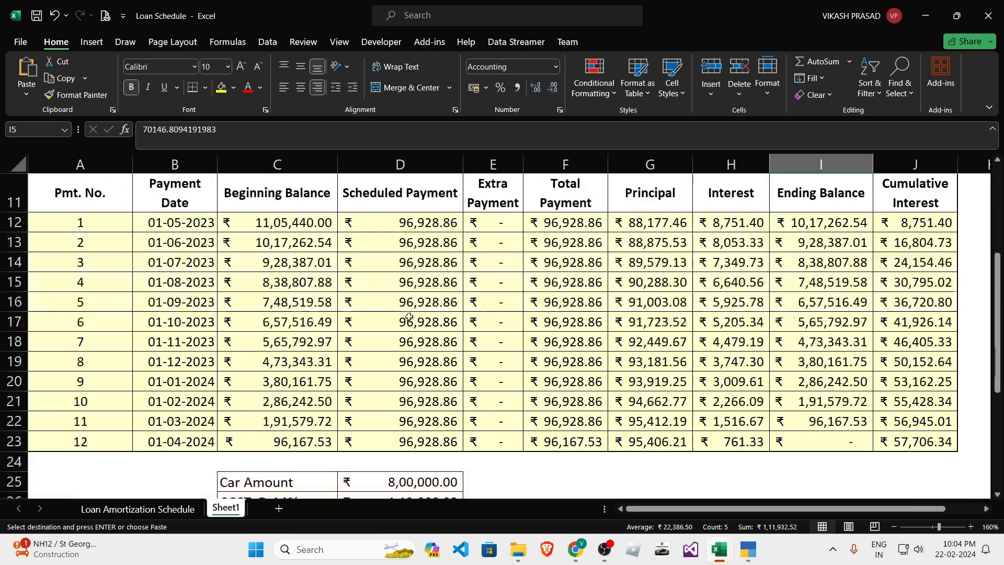
{"action": "key", "text": "ctrl+Page_Up"}
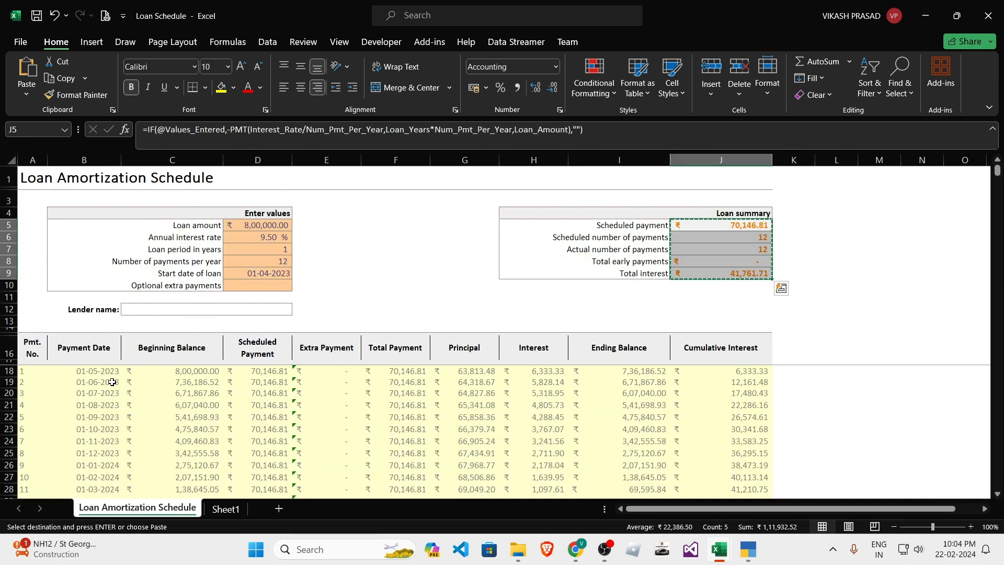
{"action": "left_click_drag", "start_coordinate": [101, 372], "coordinate": [697, 383]}
{"action": "key", "text": "ctrl+Page_Down"}
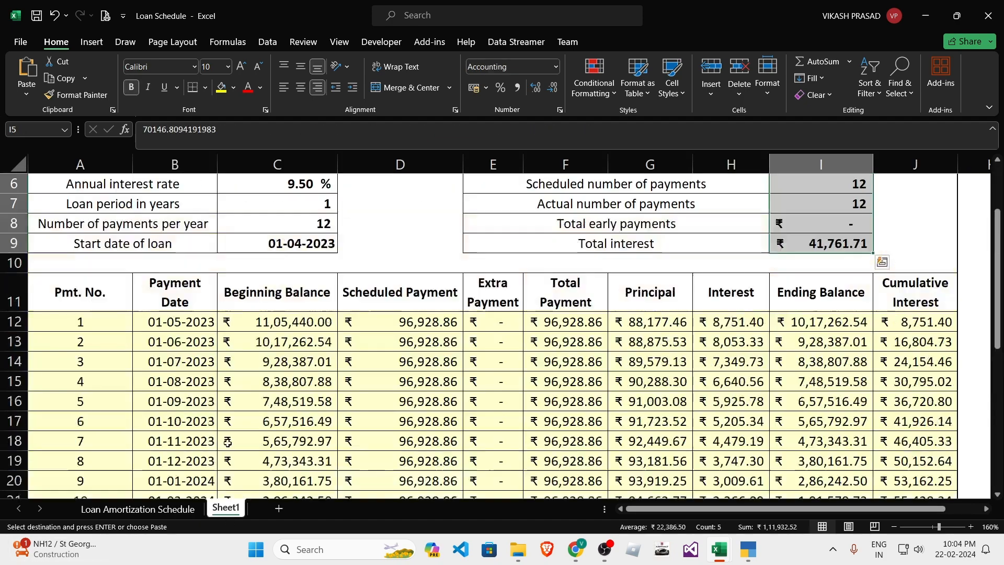
{"action": "scroll", "coordinate": [227, 442], "scroll_direction": "up", "scroll_amount": 2}
{"action": "scroll", "coordinate": [168, 408], "scroll_direction": "down", "scroll_amount": 2}
{"action": "right_click", "coordinate": [173, 320]}
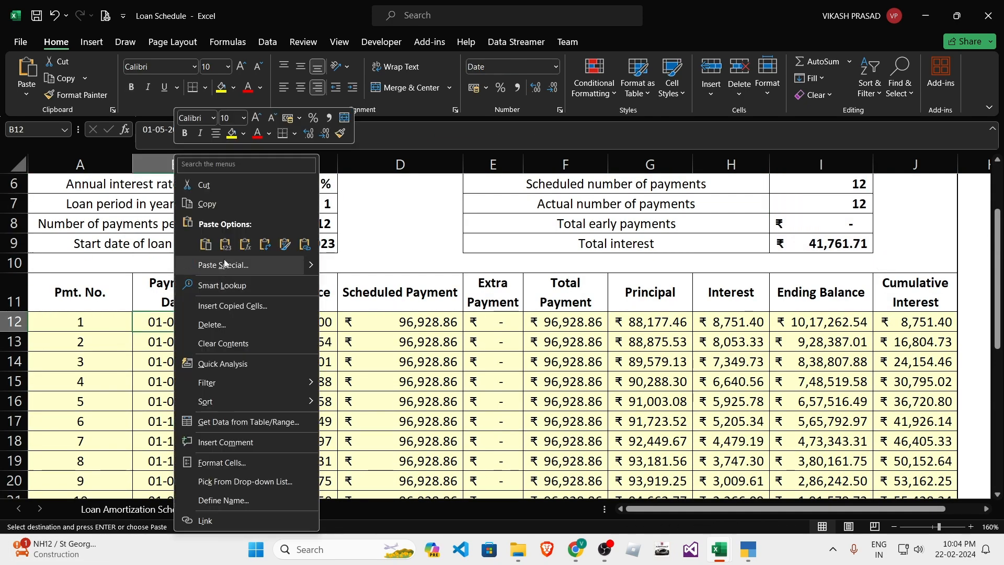
{"action": "left_click", "coordinate": [225, 245]}
{"action": "scroll", "coordinate": [306, 344], "scroll_direction": "down", "scroll_amount": 2}
{"action": "key", "text": "Escape"}
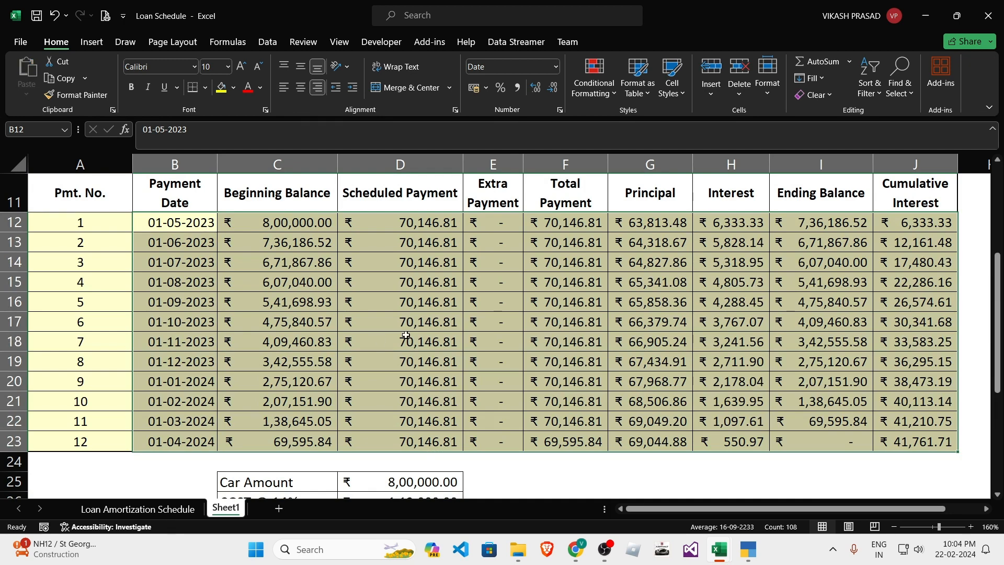
- Compare Sheet1's loan summary and payment rows with the car cost breakdown and balance payment below them
{"action": "left_click", "coordinate": [396, 347]}
{"action": "scroll", "coordinate": [398, 385], "scroll_direction": "up", "scroll_amount": 4}
{"action": "left_click", "coordinate": [399, 388]}
{"action": "left_click", "coordinate": [313, 290]}
{"action": "left_click", "coordinate": [750, 305]}
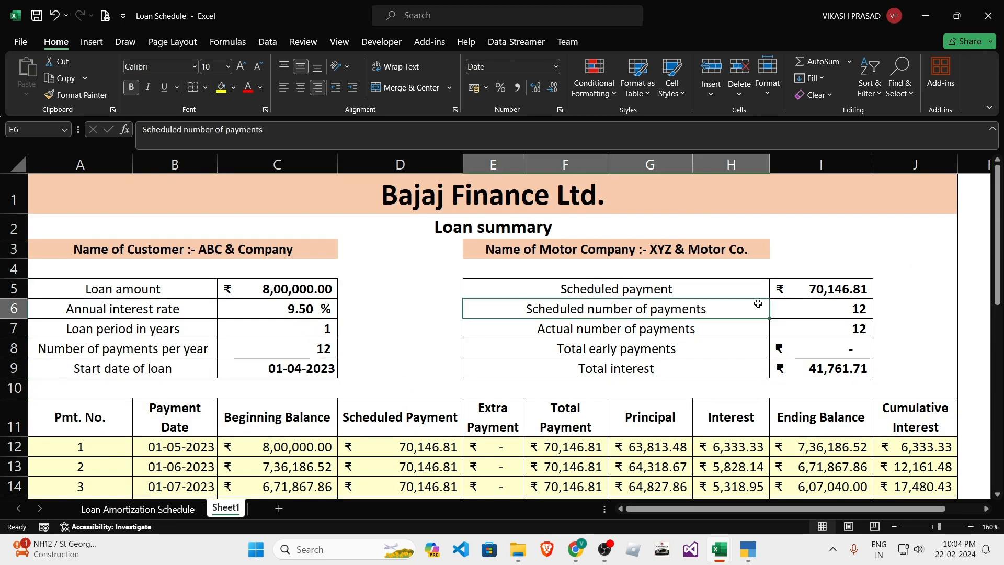
{"action": "left_click", "coordinate": [818, 330]}
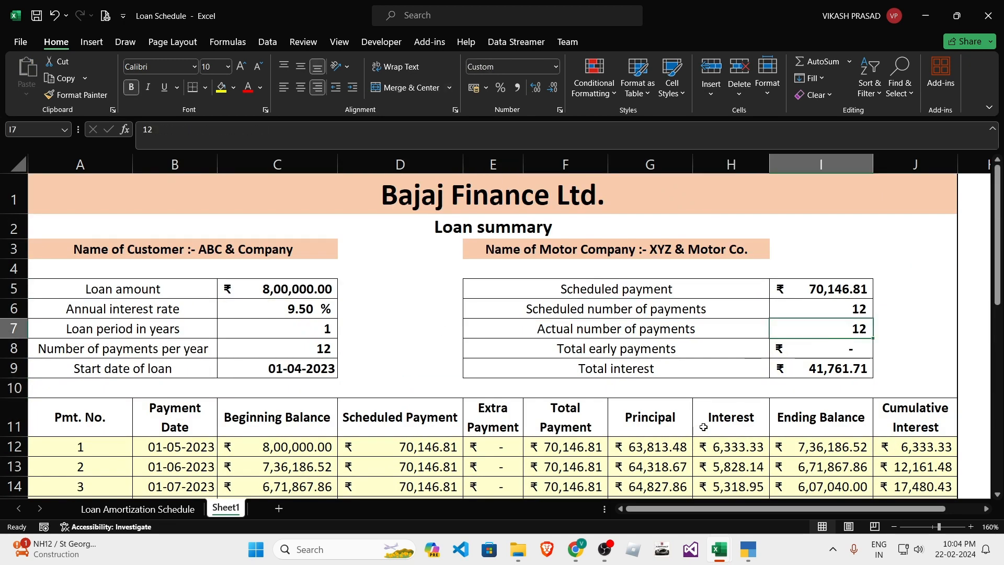
{"action": "left_click", "coordinate": [445, 363]}
{"action": "left_click", "coordinate": [207, 289]}
{"action": "left_click", "coordinate": [292, 294]}
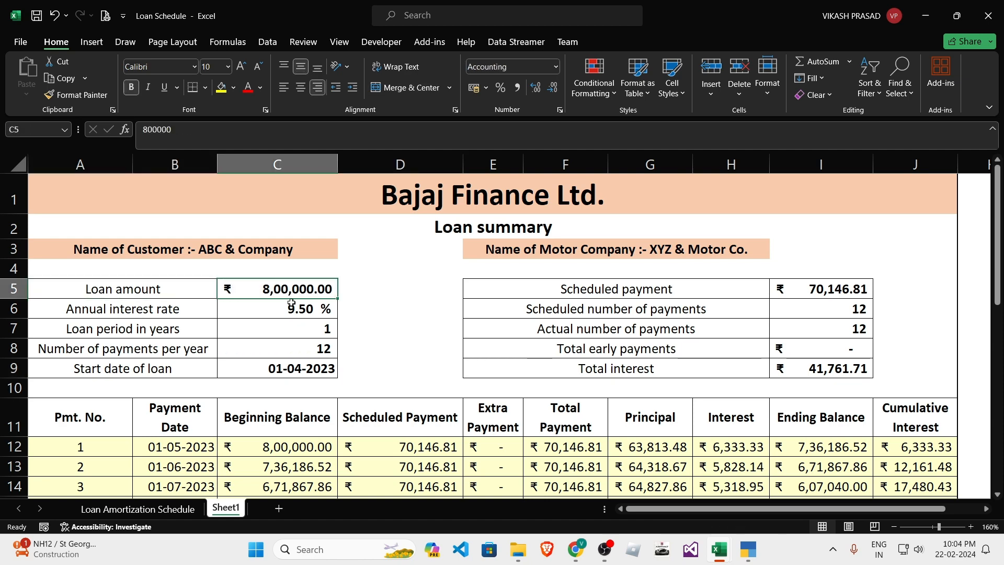
{"action": "scroll", "coordinate": [291, 359], "scroll_direction": "down", "scroll_amount": 7}
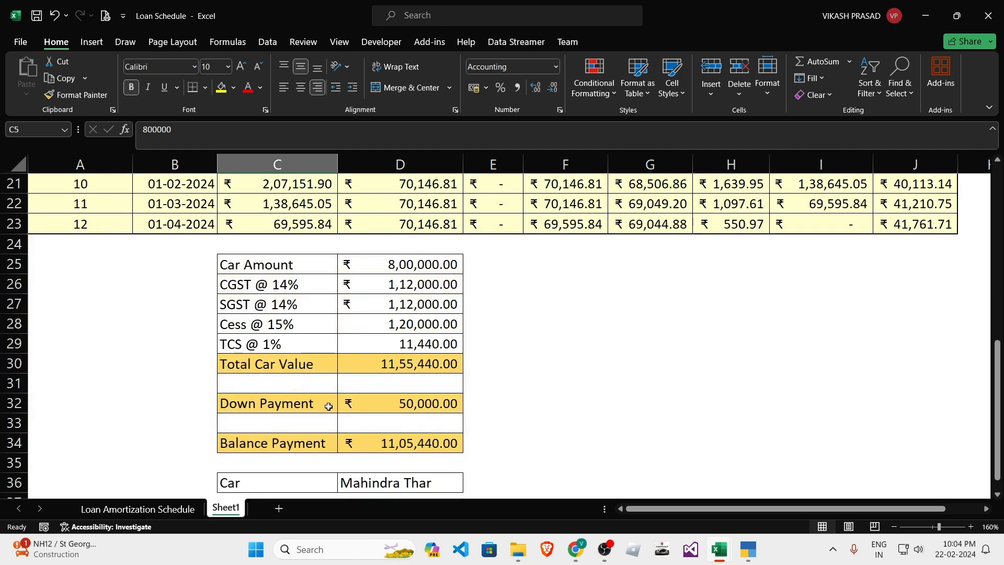
{"action": "scroll", "coordinate": [319, 396], "scroll_direction": "up", "scroll_amount": 7}
{"action": "scroll", "coordinate": [288, 378], "scroll_direction": "down", "scroll_amount": 7}
- Copy the Balance Payment of 11,05,440 from Sheet1's D34 and paste it as a value into Loan amount cell D5 of the Loan Amortization Schedule
{"action": "left_click", "coordinate": [412, 443]}
{"action": "key", "text": "ctrl+c"}
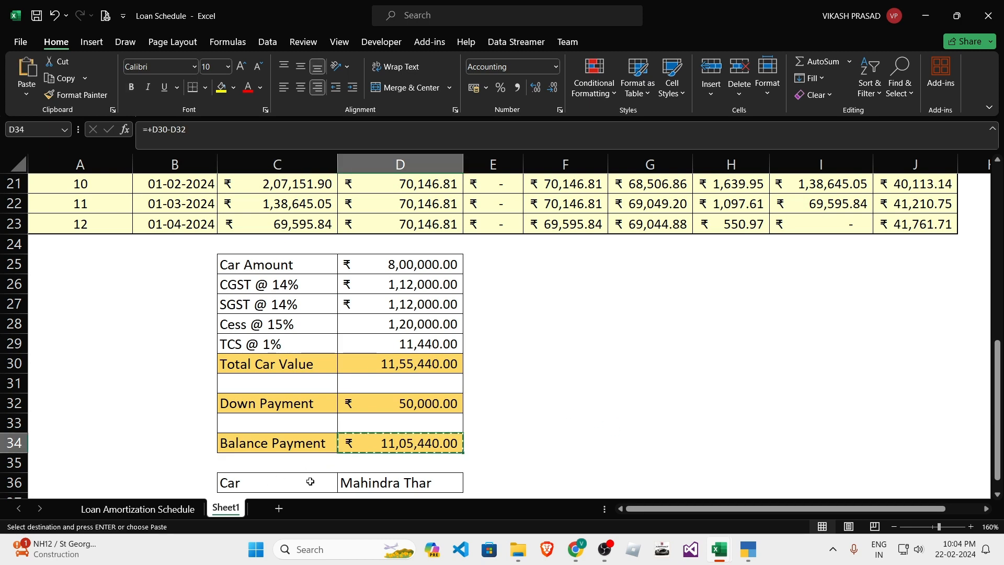
{"action": "left_click", "coordinate": [103, 515]}
{"action": "right_click", "coordinate": [265, 225]}
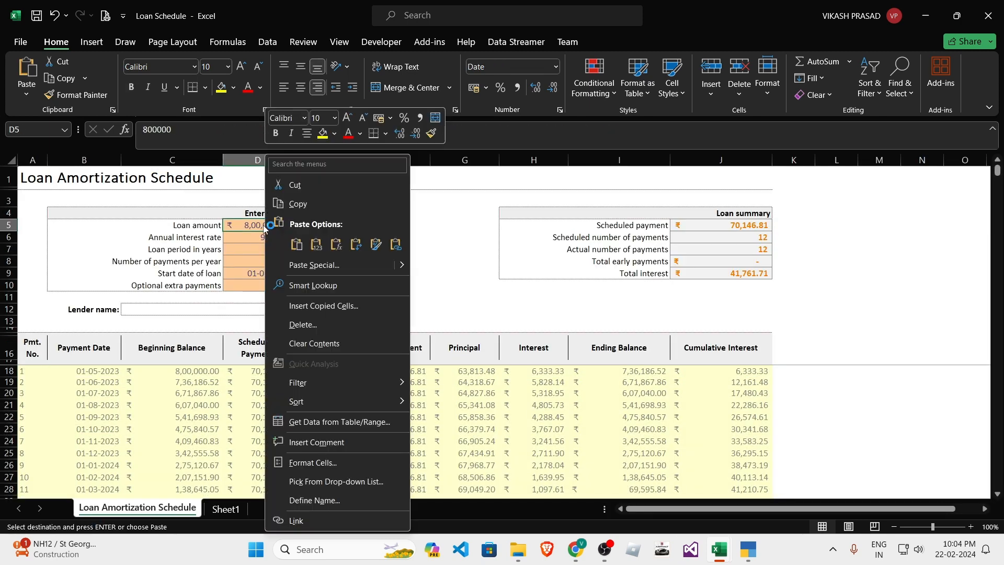
{"action": "left_click", "coordinate": [320, 244]}
- Copy the inputs D5:D10 with the 11,05,440 loan amount and paste them as values into Sheet1 from cell C5
{"action": "left_click_drag", "start_coordinate": [264, 225], "coordinate": [271, 281]}
{"action": "left_click", "coordinate": [225, 508]}
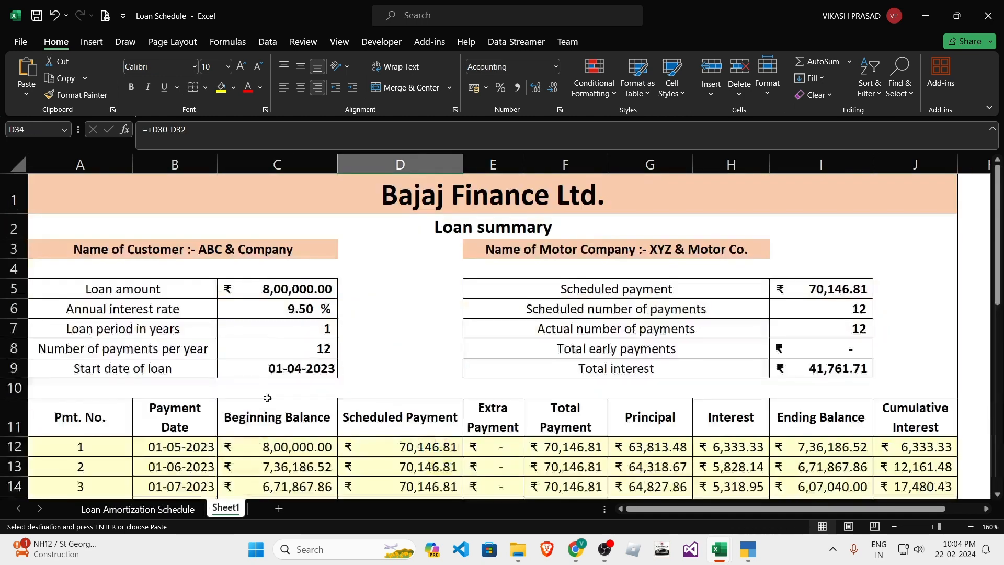
{"action": "right_click", "coordinate": [287, 290]}
{"action": "left_click", "coordinate": [337, 244]}
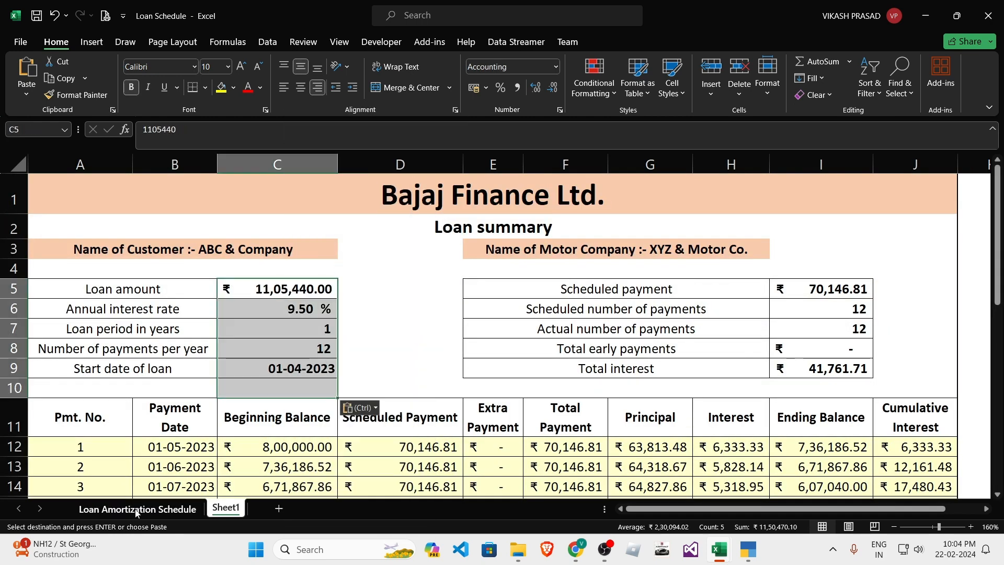
- Transfer the recalculated loan summary J5:J9 for the 11,05,440 loan from the Loan Amortization Schedule to Sheet1 as values, starting at I5
{"action": "left_click", "coordinate": [137, 509]}
{"action": "left_click", "coordinate": [727, 225]}
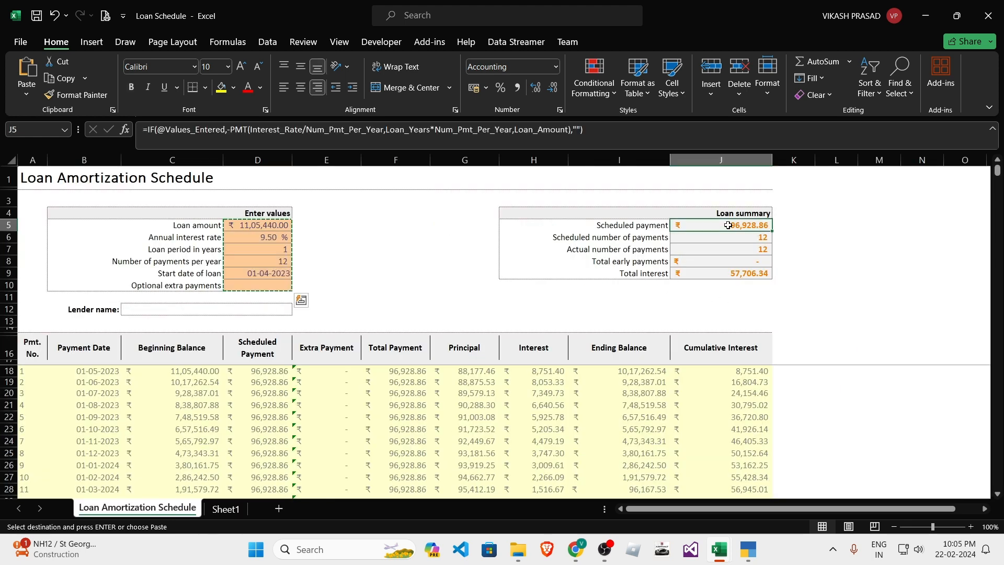
{"action": "left_click_drag", "start_coordinate": [727, 225], "coordinate": [729, 272]}
{"action": "key", "text": "ctrl+c"}
{"action": "left_click", "coordinate": [218, 509]}
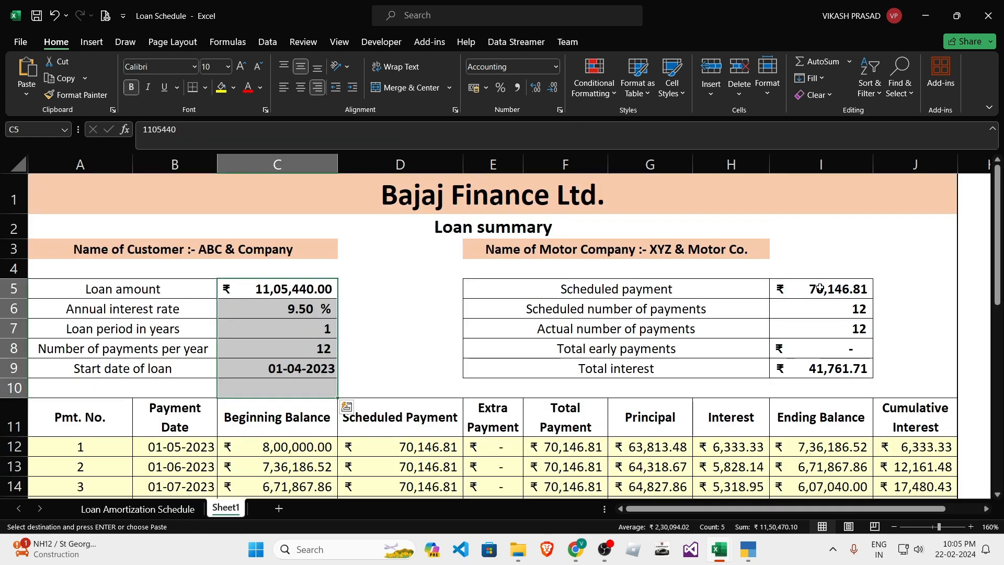
{"action": "right_click", "coordinate": [819, 288]}
{"action": "left_click", "coordinate": [854, 246]}
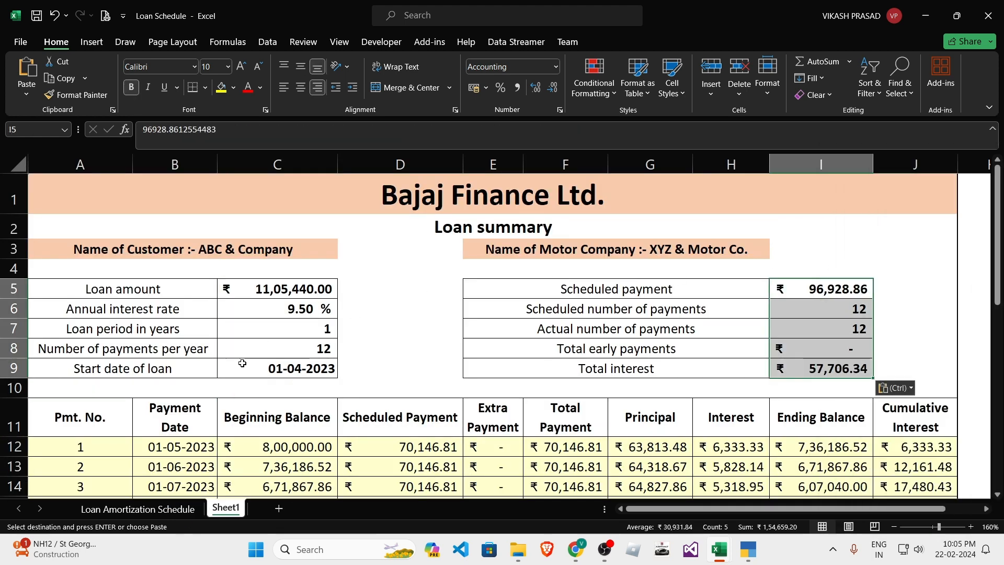
- Copy the 12 recalculated payment rows B18:J29 for the 11,05,440 loan and paste them as values over Sheet1's schedule from B12
{"action": "left_click", "coordinate": [139, 508]}
{"action": "left_click_drag", "start_coordinate": [98, 374], "coordinate": [749, 418]}
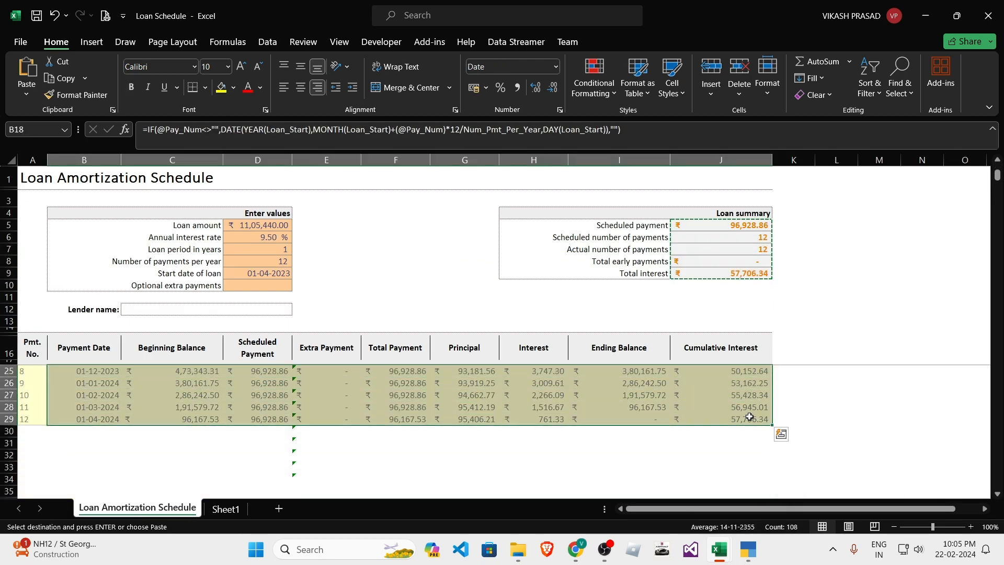
{"action": "left_click", "coordinate": [233, 509]}
{"action": "right_click", "coordinate": [180, 447]}
{"action": "left_click", "coordinate": [221, 163]}
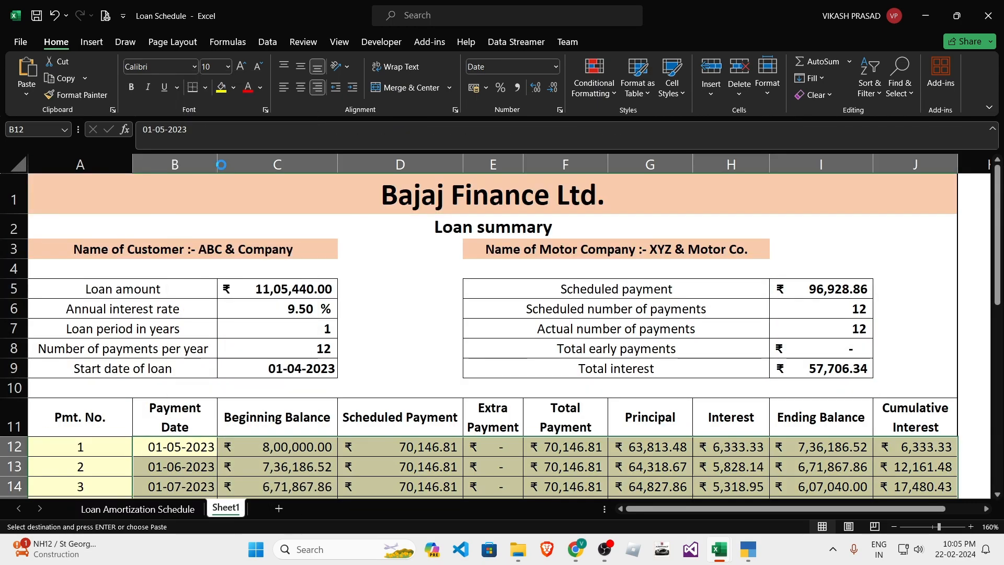
{"action": "scroll", "coordinate": [354, 354], "scroll_direction": "down", "scroll_amount": 7}
{"action": "scroll", "coordinate": [314, 397], "scroll_direction": "up", "scroll_amount": 7}
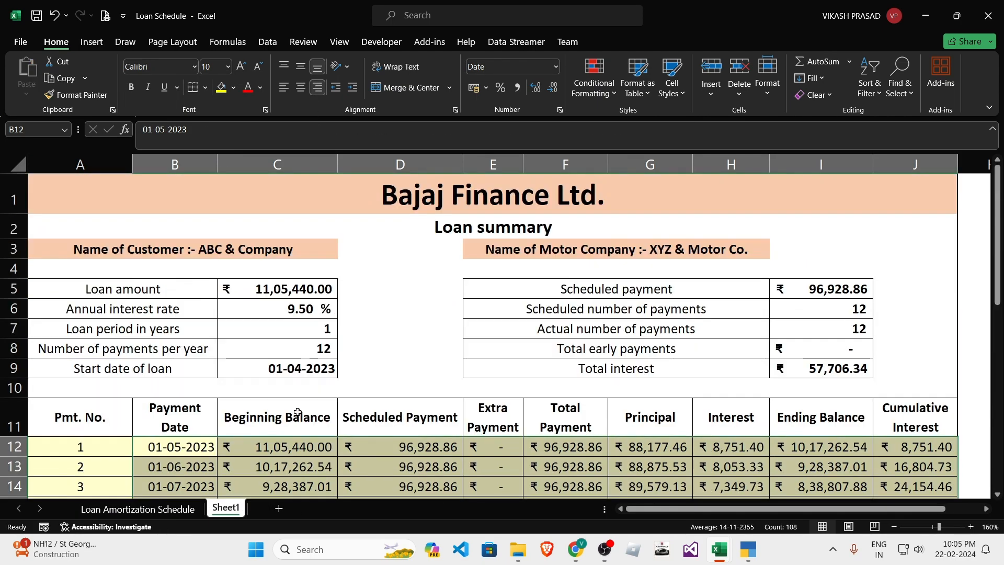
- Review the finance company heading, the customer name and the loan amount at the top of Sheet1's loan summary
{"action": "left_click", "coordinate": [297, 286]}
{"action": "left_click", "coordinate": [362, 356]}
{"action": "left_click", "coordinate": [286, 308]}
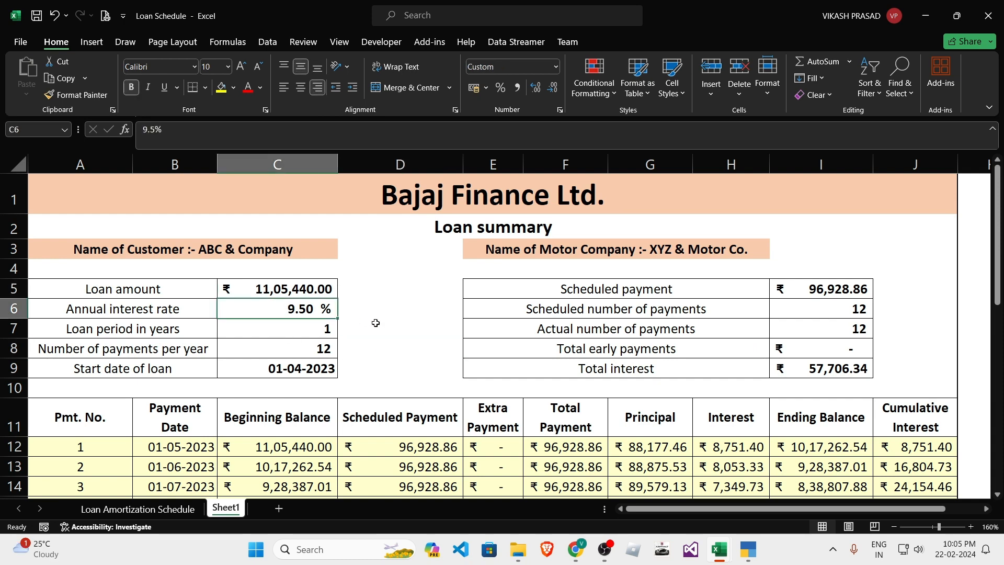
{"action": "left_click", "coordinate": [411, 205]}
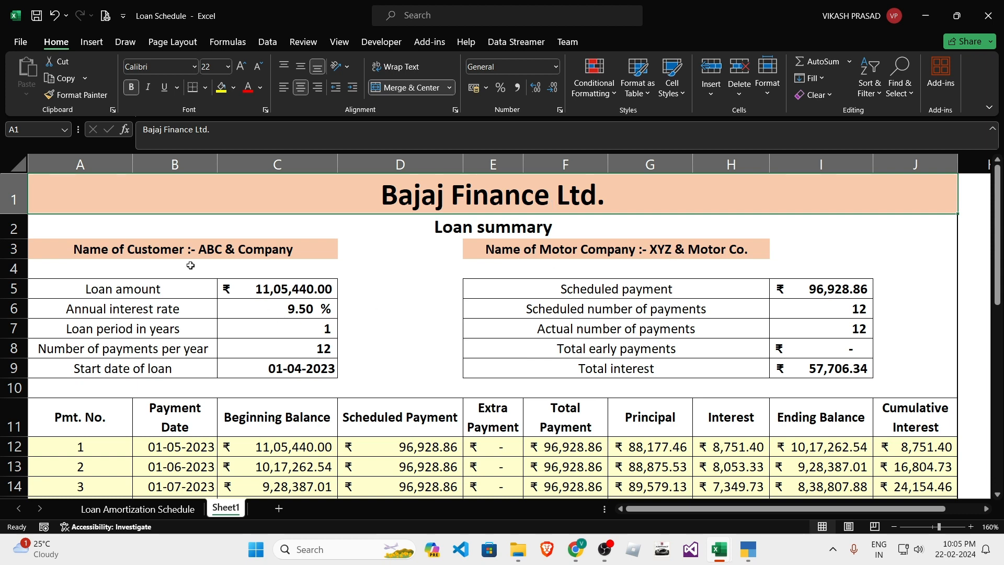
{"action": "left_click", "coordinate": [113, 251]}
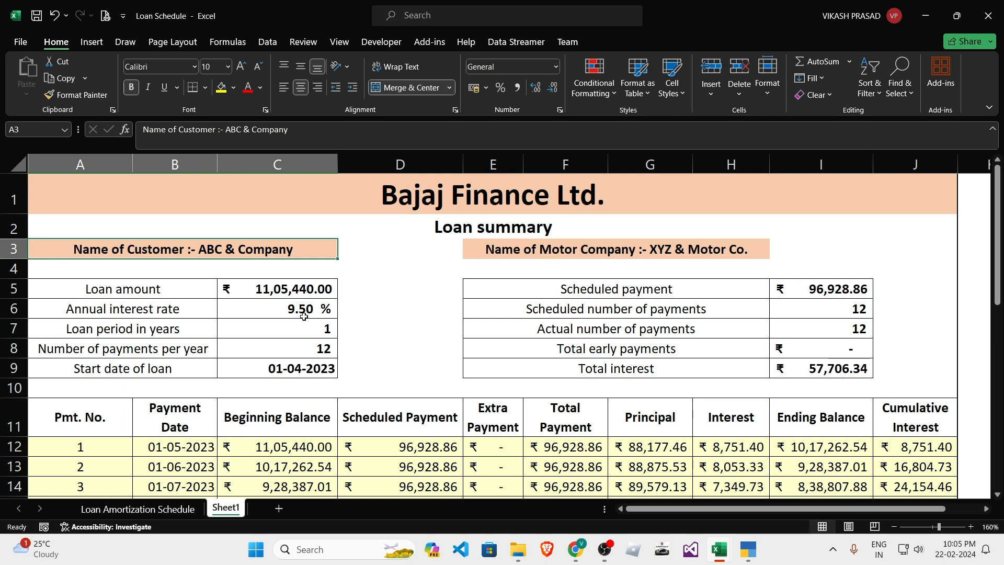
{"action": "left_click", "coordinate": [350, 330]}
{"action": "left_click", "coordinate": [232, 245]}
{"action": "left_click", "coordinate": [292, 331]}
{"action": "left_click", "coordinate": [238, 252]}
{"action": "left_click", "coordinate": [303, 329]}
{"action": "left_click", "coordinate": [252, 252]}
{"action": "left_click", "coordinate": [289, 345]}
{"action": "left_click", "coordinate": [272, 250]}
{"action": "left_click", "coordinate": [286, 334]}
{"action": "left_click", "coordinate": [253, 246]}
{"action": "left_click", "coordinate": [352, 317]}
{"action": "left_click", "coordinate": [293, 248]}
{"action": "left_click", "coordinate": [369, 320]}
{"action": "left_click", "coordinate": [277, 248]}
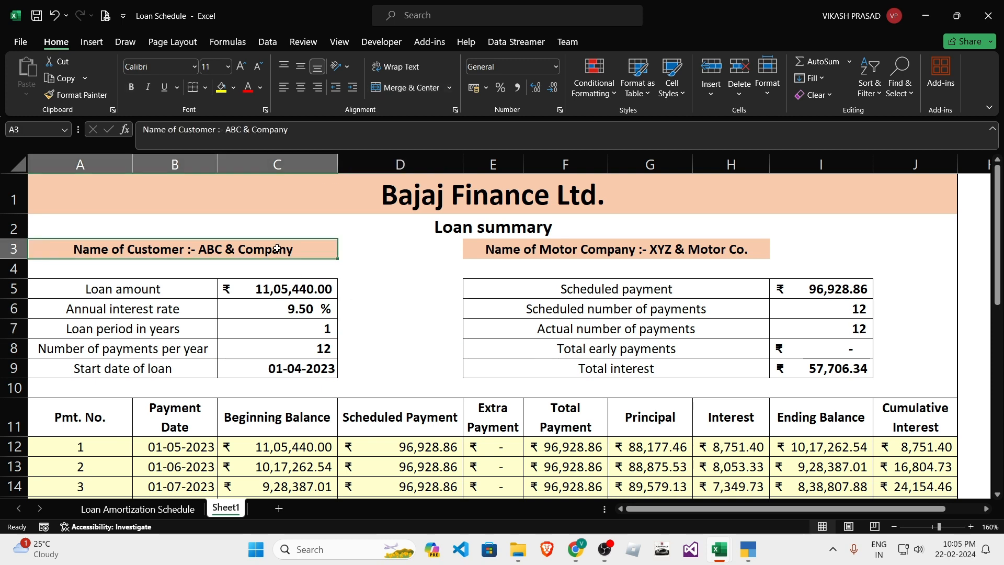
{"action": "left_click", "coordinate": [360, 310]}
{"action": "left_click", "coordinate": [291, 286]}
{"action": "left_click", "coordinate": [273, 253]}
{"action": "left_click", "coordinate": [277, 327]}
{"action": "left_click", "coordinate": [209, 292]}
{"action": "left_click", "coordinate": [271, 293]}
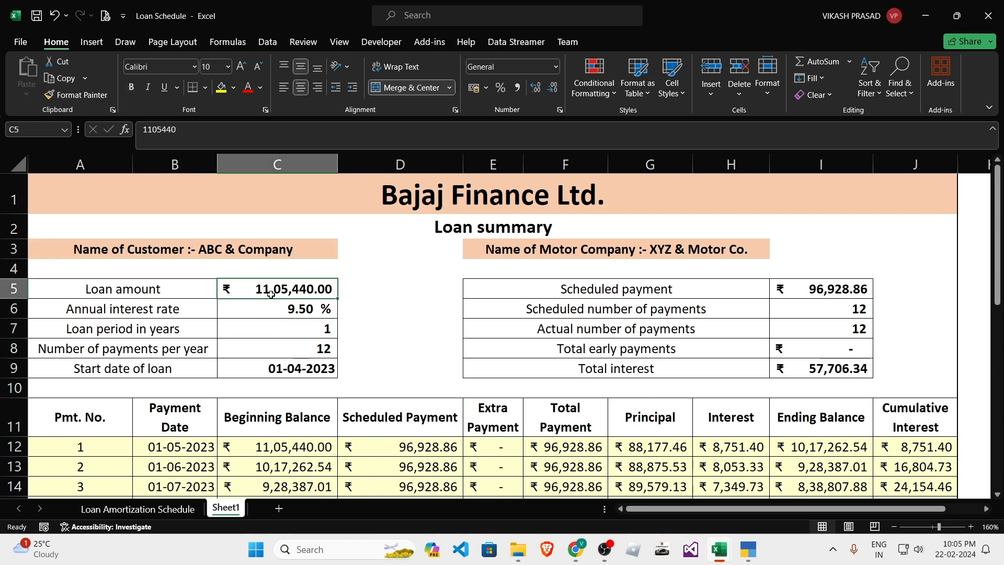
- Review the annual interest rate, loan period, payments per year, start date of the loan and the motor company name in Sheet1
{"action": "left_click", "coordinate": [137, 313]}
{"action": "left_click", "coordinate": [241, 307]}
{"action": "left_click_drag", "start_coordinate": [144, 307], "coordinate": [256, 301]}
{"action": "left_click", "coordinate": [253, 344]}
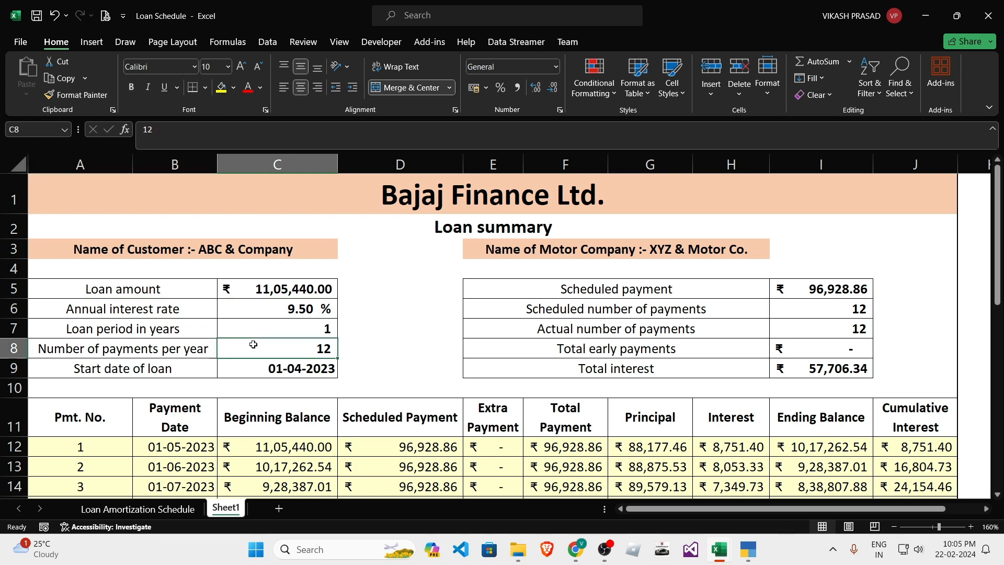
{"action": "left_click", "coordinate": [180, 311]}
{"action": "left_click", "coordinate": [290, 310]}
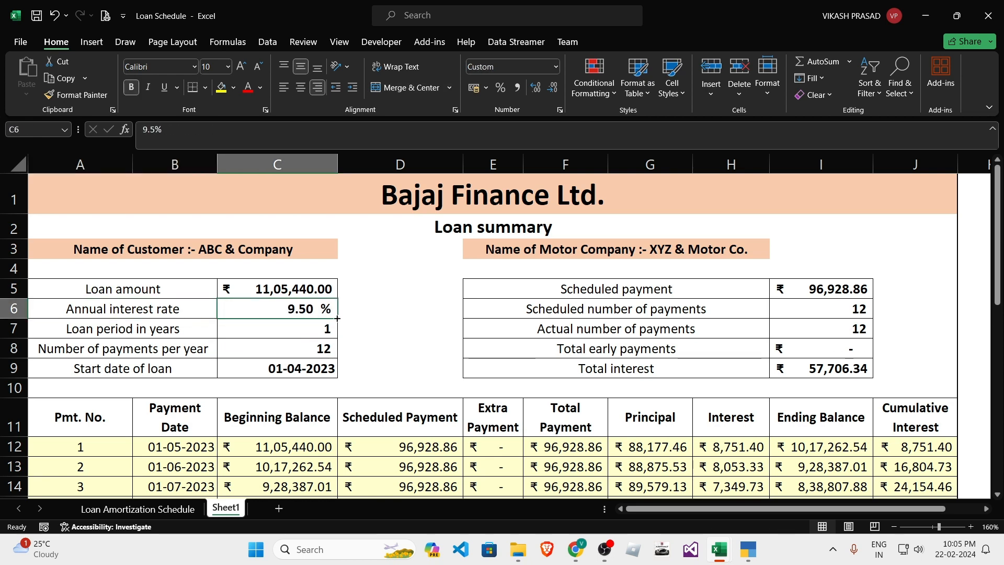
{"action": "left_click_drag", "start_coordinate": [115, 322], "coordinate": [330, 330]}
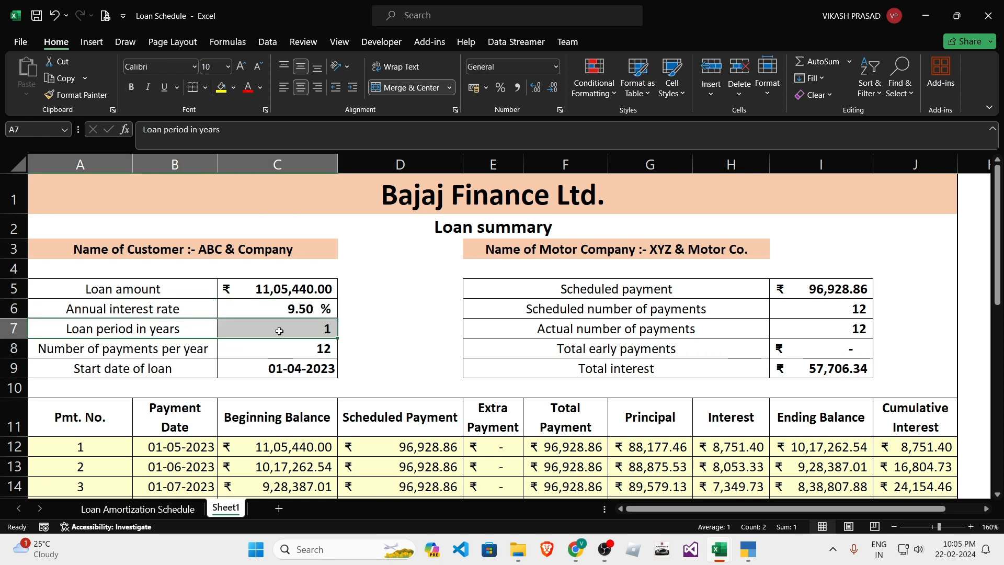
{"action": "left_click", "coordinate": [321, 330]}
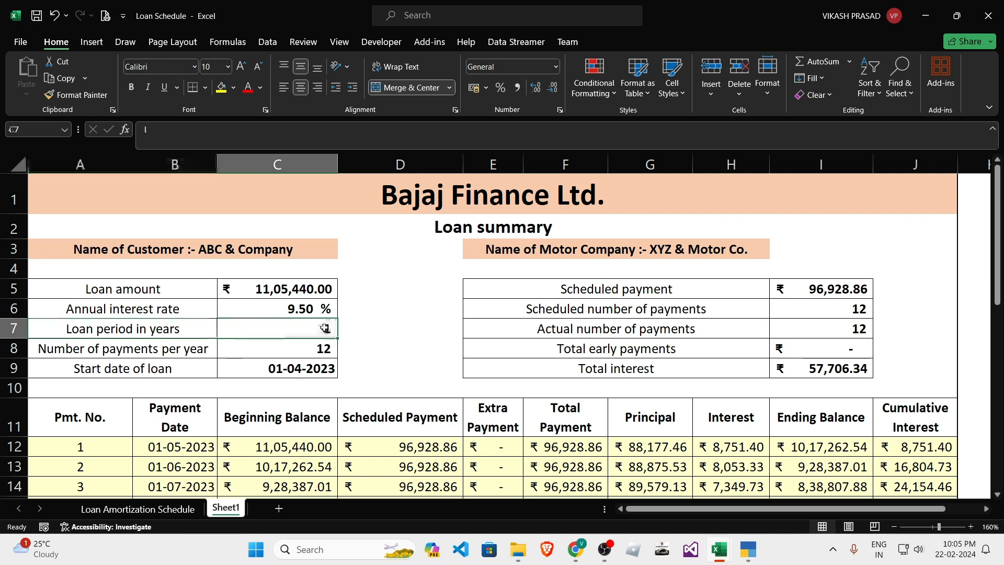
{"action": "left_click", "coordinate": [208, 348]}
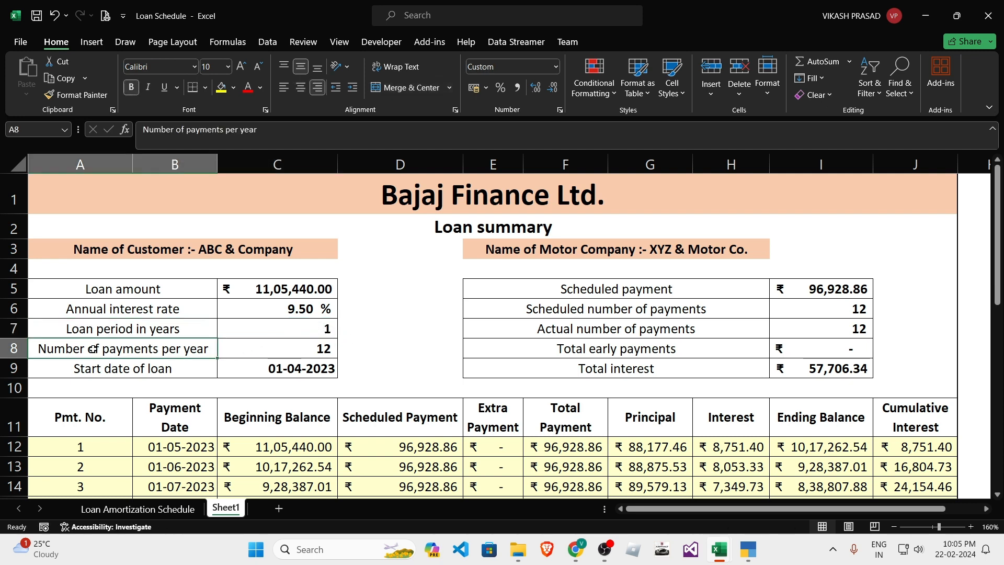
{"action": "left_click", "coordinate": [238, 350]}
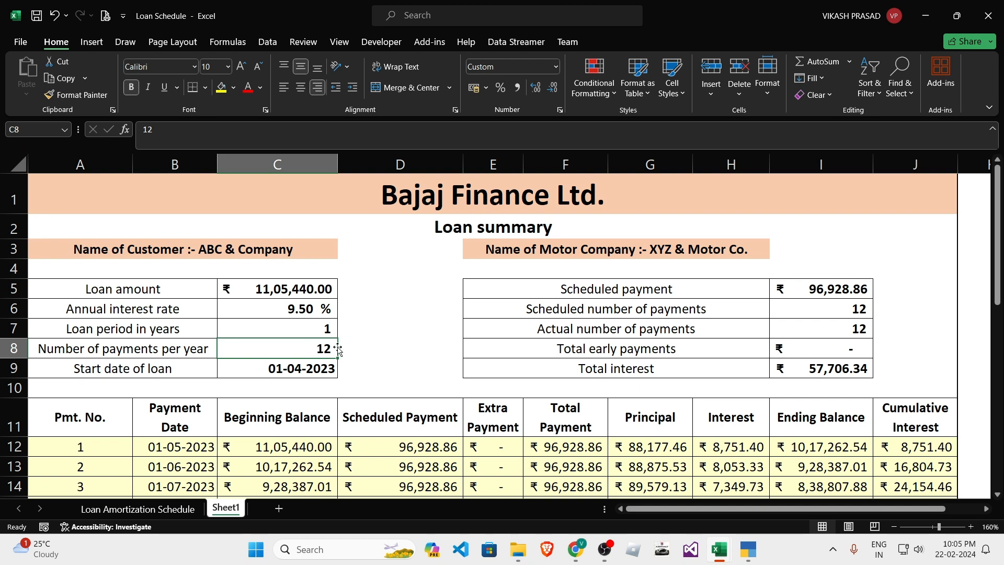
{"action": "left_click", "coordinate": [157, 369]}
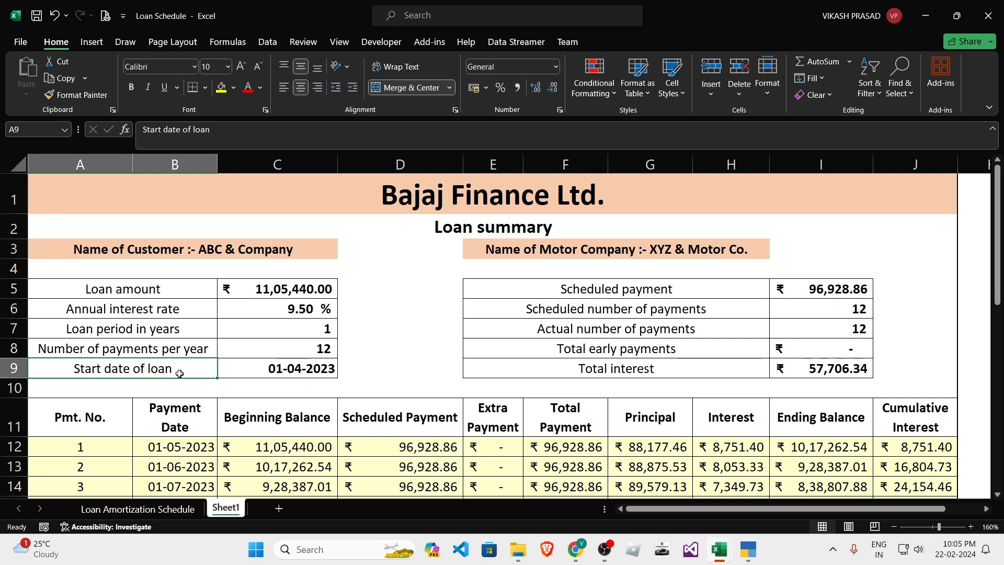
{"action": "left_click", "coordinate": [293, 372]}
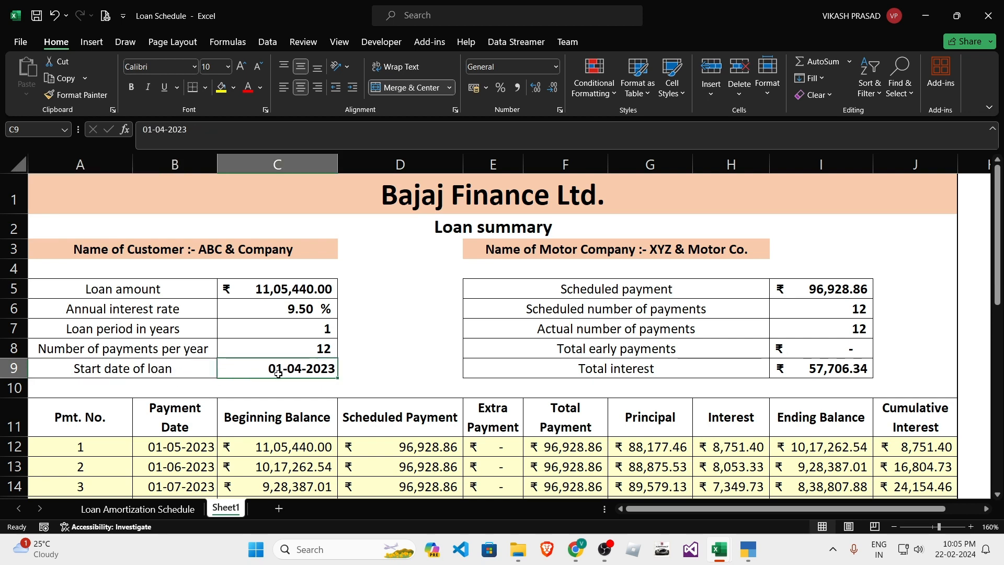
{"action": "left_click", "coordinate": [720, 240]}
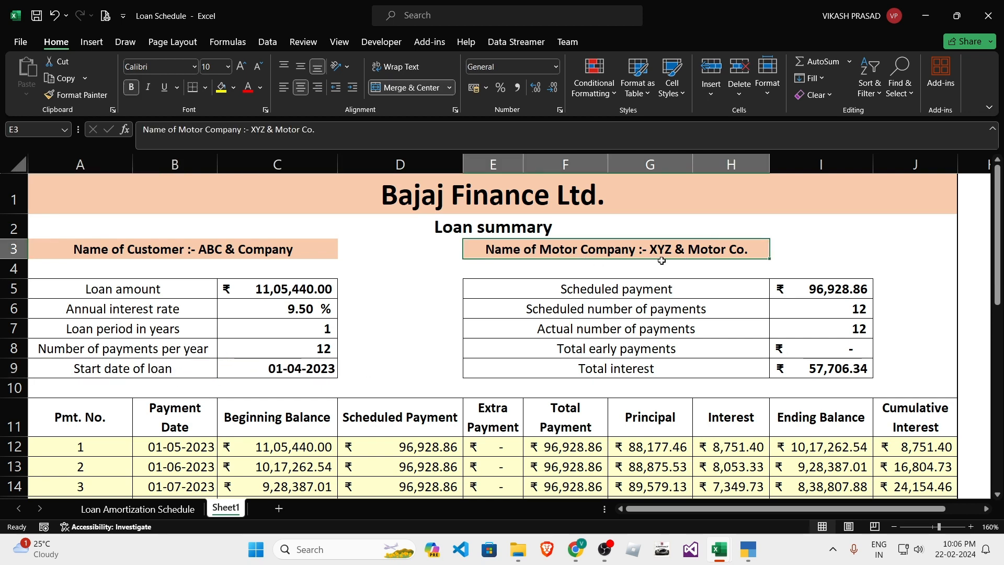
- Review the scheduled payment amount in Sheet1's loan summary, relating it to the motor company name and the first payment's principal
{"action": "left_click", "coordinate": [635, 343]}
{"action": "left_click", "coordinate": [680, 254]}
{"action": "left_click", "coordinate": [714, 351]}
{"action": "left_click", "coordinate": [618, 291]}
{"action": "left_click", "coordinate": [793, 282]}
{"action": "left_click", "coordinate": [622, 301]}
{"action": "left_click", "coordinate": [799, 297]}
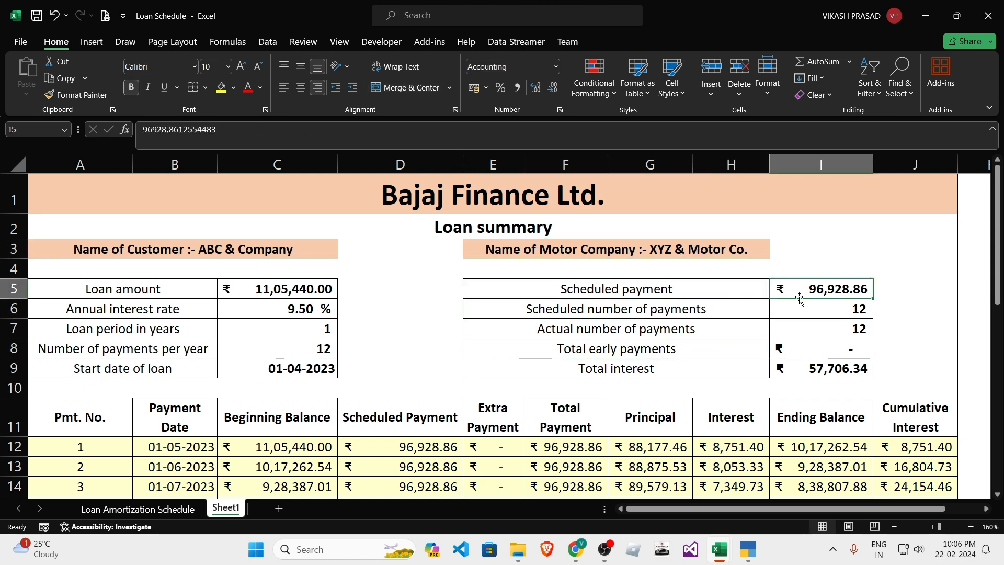
{"action": "left_click", "coordinate": [679, 289]}
{"action": "left_click", "coordinate": [794, 290]}
{"action": "left_click", "coordinate": [816, 324]}
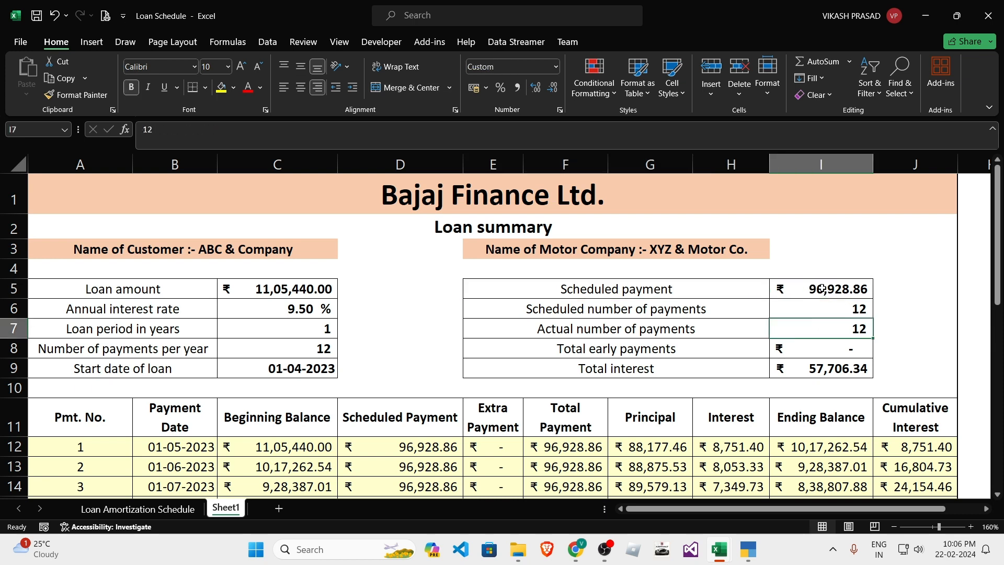
{"action": "left_click", "coordinate": [822, 288]}
{"action": "left_click", "coordinate": [687, 447]}
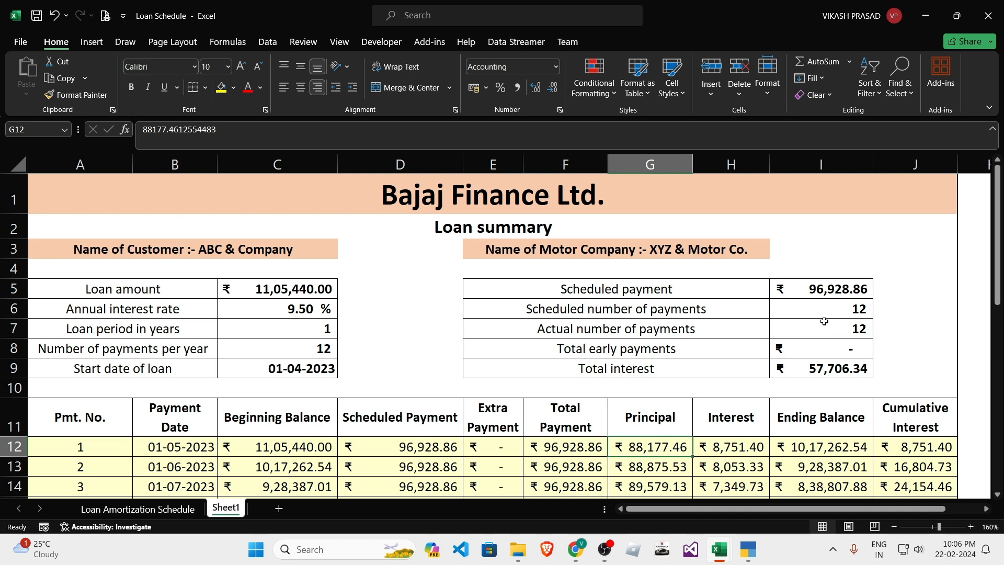
- Review the scheduled and actual number of payments in the loan summary against the number of payments per year
{"action": "left_click", "coordinate": [558, 313]}
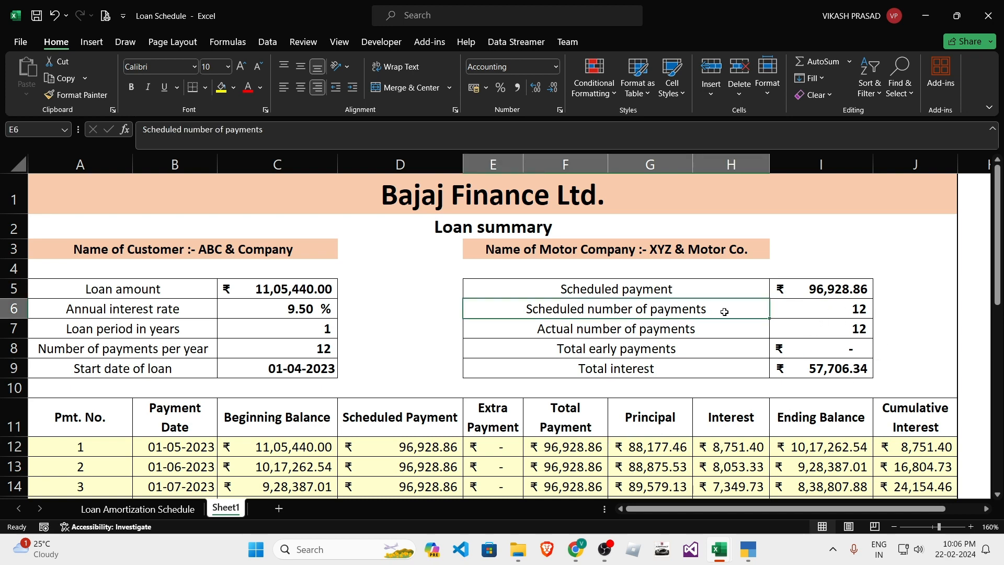
{"action": "left_click", "coordinate": [850, 311]}
{"action": "left_click", "coordinate": [327, 347]}
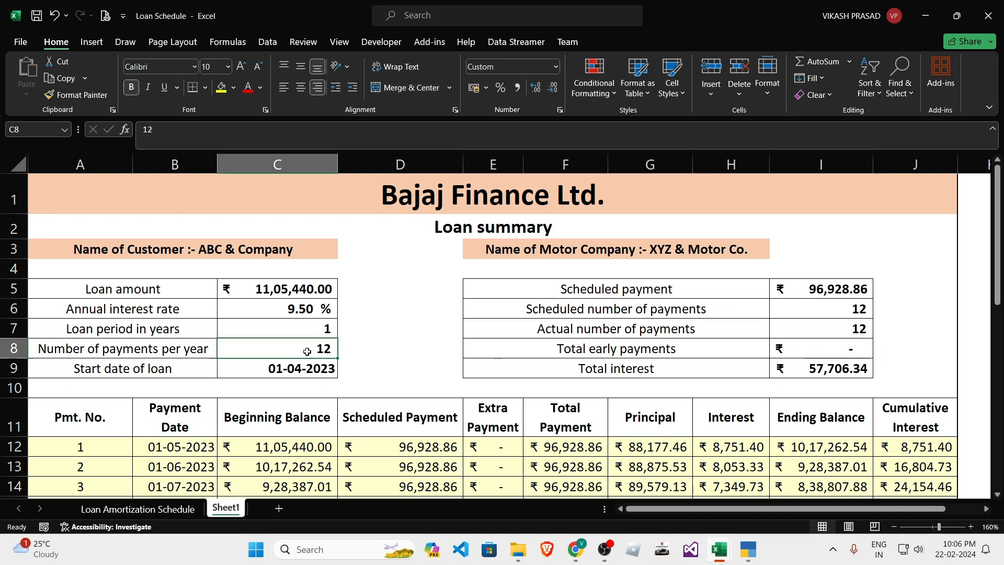
{"action": "left_click", "coordinate": [805, 314]}
{"action": "left_click", "coordinate": [748, 328]}
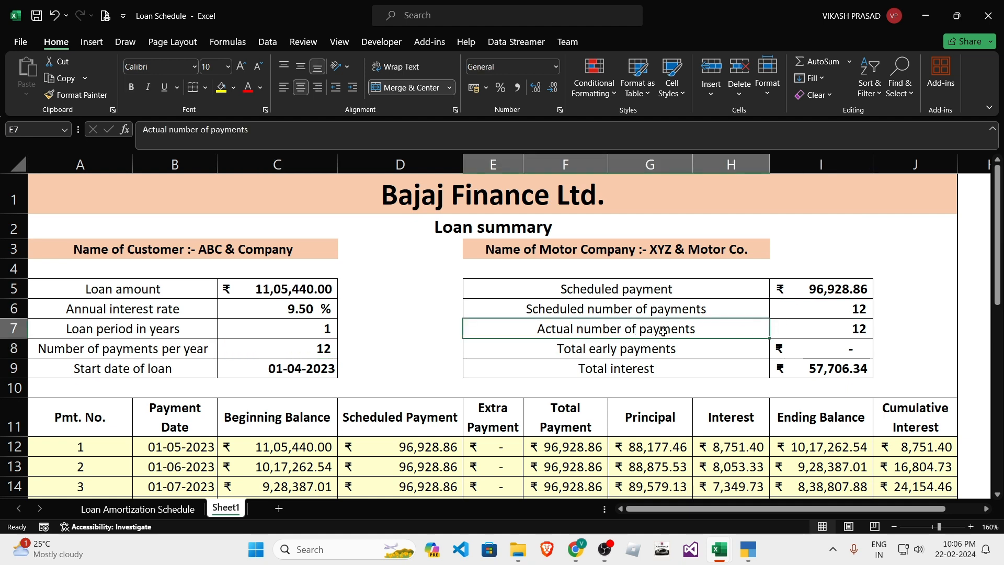
{"action": "left_click", "coordinate": [844, 326]}
- Review the total early payments and total interest entries in the loan summary, glancing at the payment schedule below
{"action": "left_click", "coordinate": [686, 344]}
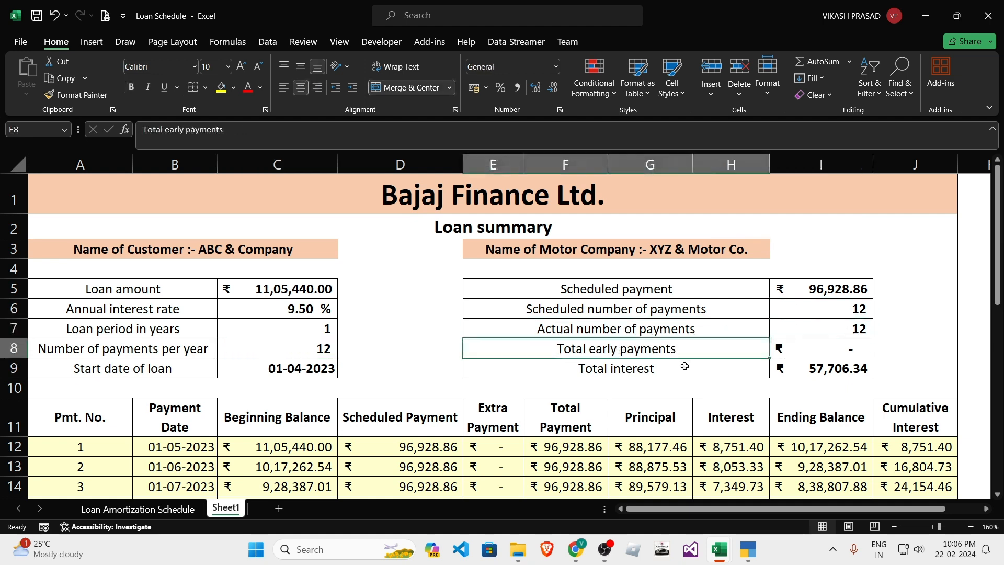
{"action": "left_click", "coordinate": [794, 356]}
{"action": "scroll", "coordinate": [806, 371], "scroll_direction": "down", "scroll_amount": 2}
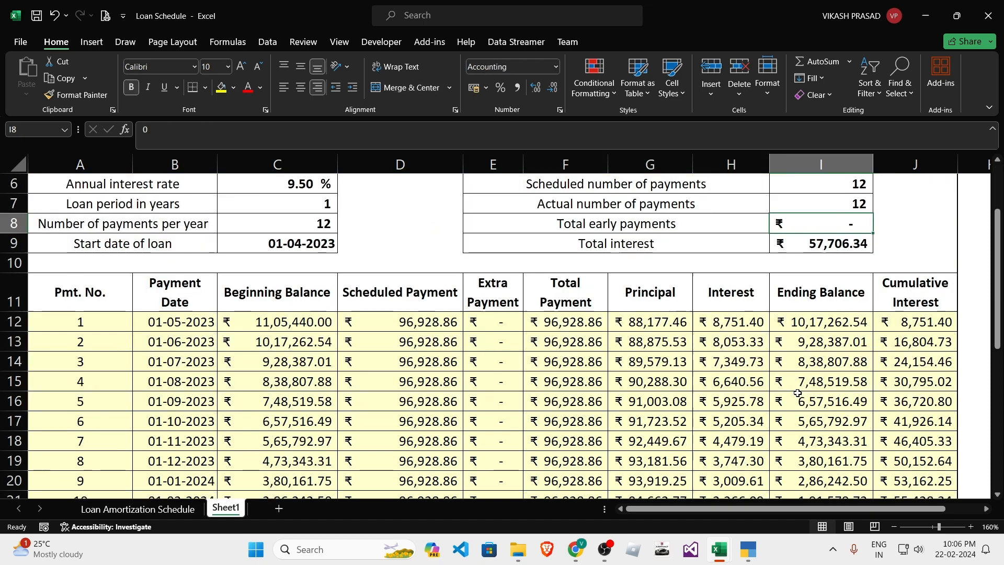
{"action": "scroll", "coordinate": [817, 383], "scroll_direction": "up", "scroll_amount": 2}
{"action": "scroll", "coordinate": [817, 383], "scroll_direction": "down", "scroll_amount": 2}
{"action": "scroll", "coordinate": [789, 352], "scroll_direction": "up", "scroll_amount": 2}
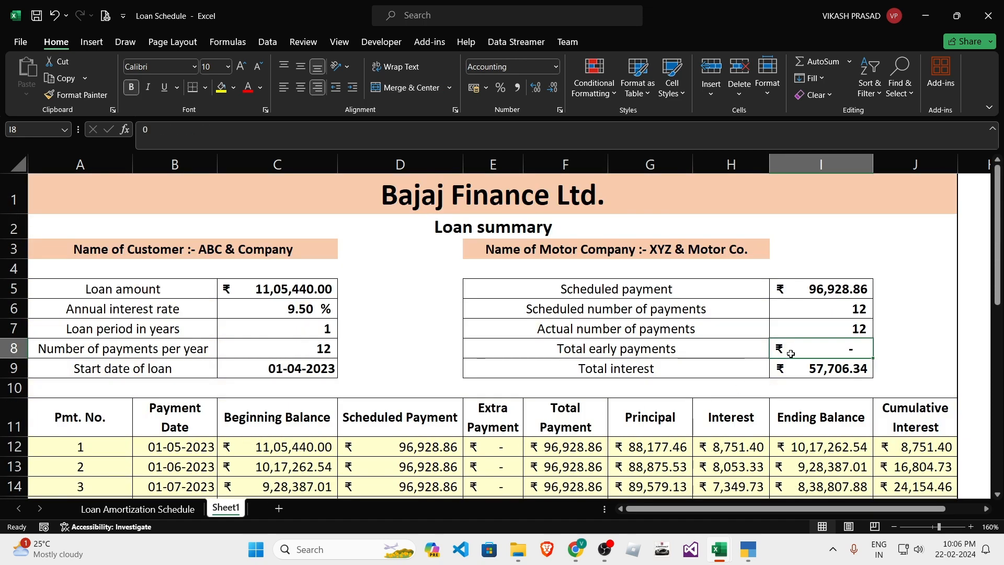
{"action": "left_click", "coordinate": [663, 368]}
{"action": "left_click", "coordinate": [817, 366]}
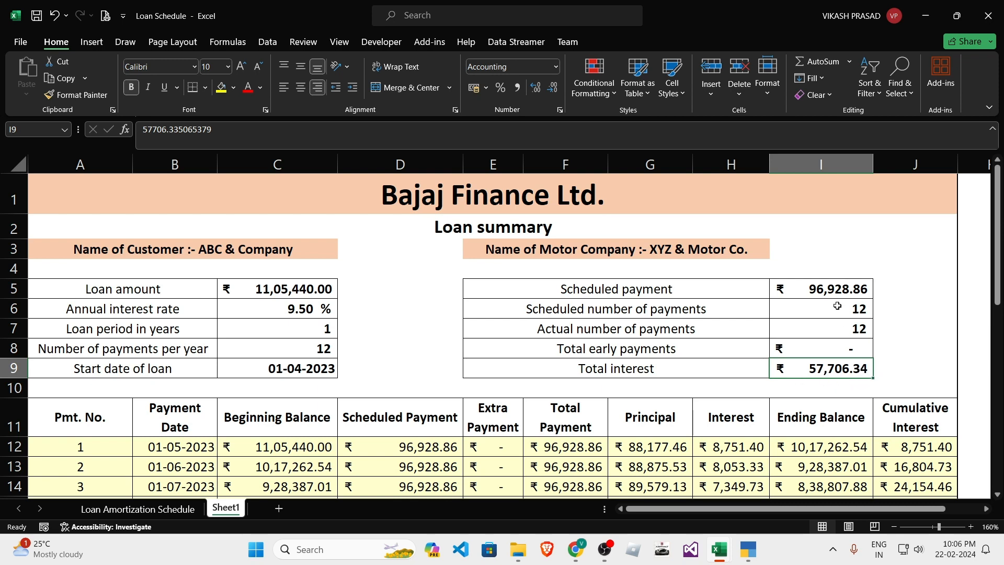
- Sum the Interest column H12:H23 and compare it with the total interest in the loan summary
{"action": "scroll", "coordinate": [747, 393], "scroll_direction": "down", "scroll_amount": 2}
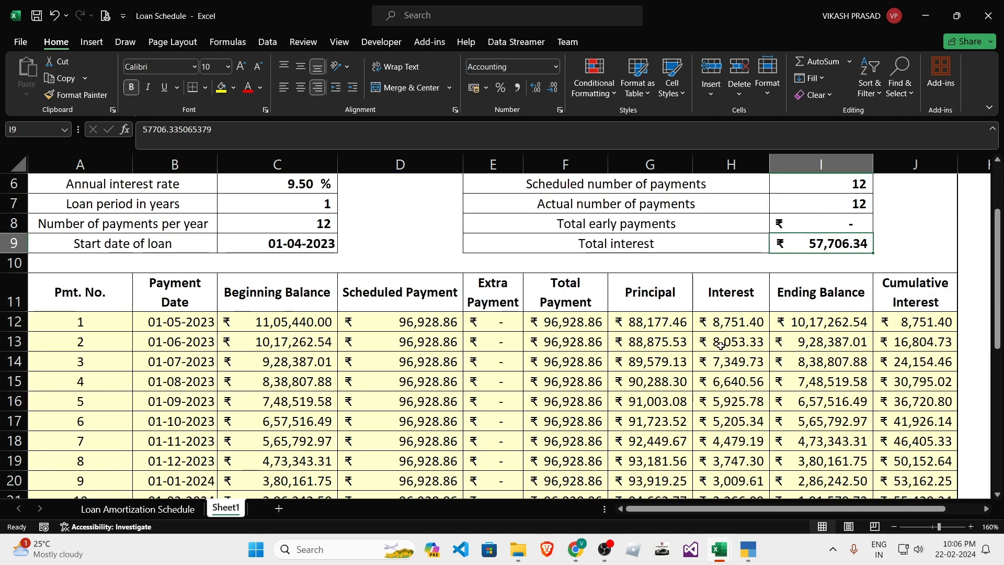
{"action": "left_click_drag", "start_coordinate": [732, 298], "coordinate": [742, 461]}
{"action": "scroll", "coordinate": [890, 377], "scroll_direction": "up", "scroll_amount": 3}
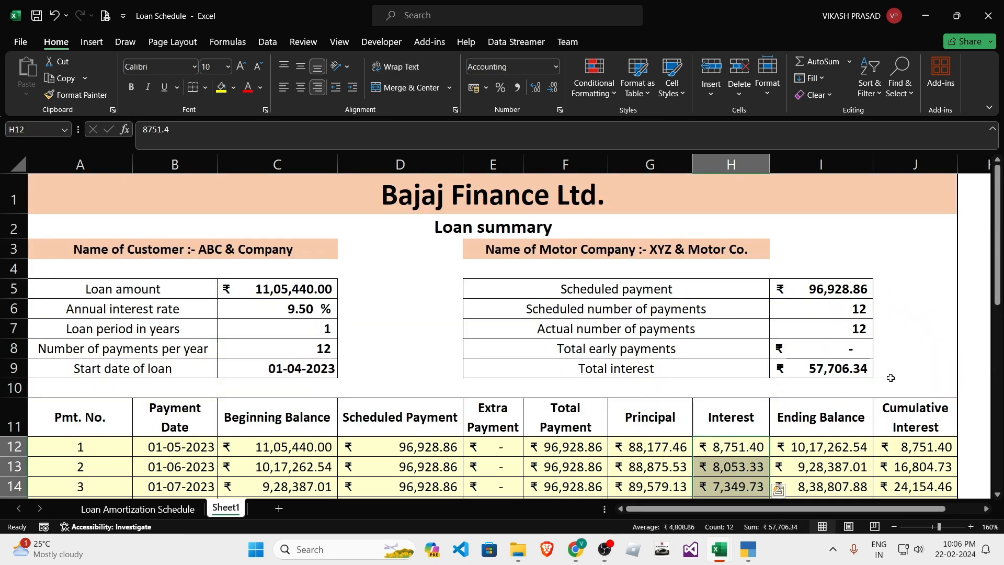
{"action": "scroll", "coordinate": [858, 376], "scroll_direction": "down", "scroll_amount": 3}
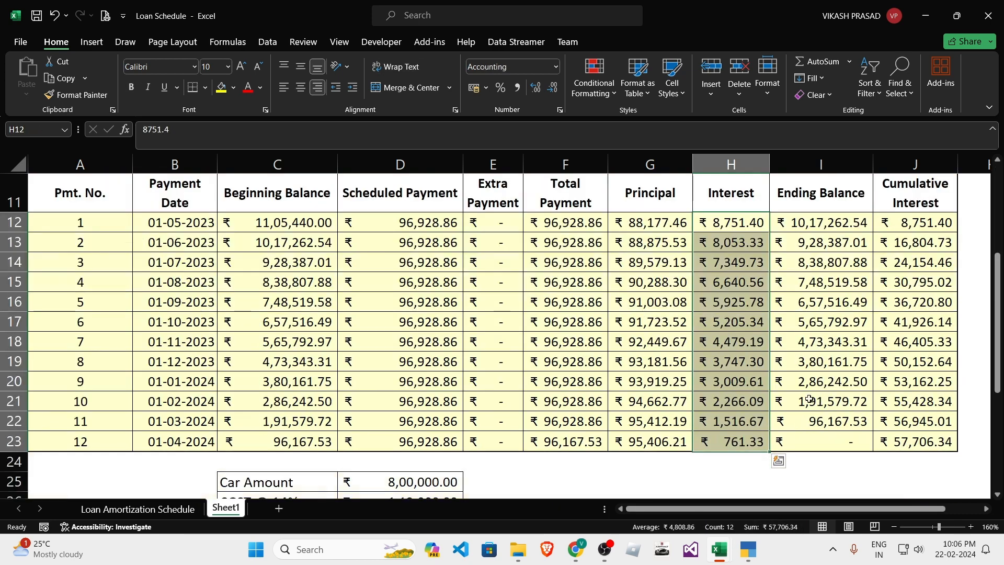
{"action": "scroll", "coordinate": [648, 386], "scroll_direction": "up", "scroll_amount": 3}
{"action": "scroll", "coordinate": [647, 323], "scroll_direction": "down", "scroll_amount": 2}
- Check the sums of the Principal column G12:G23 and the Total Payment column F12:F23 against the loan summary
{"action": "left_click_drag", "start_coordinate": [646, 323], "coordinate": [651, 478]}
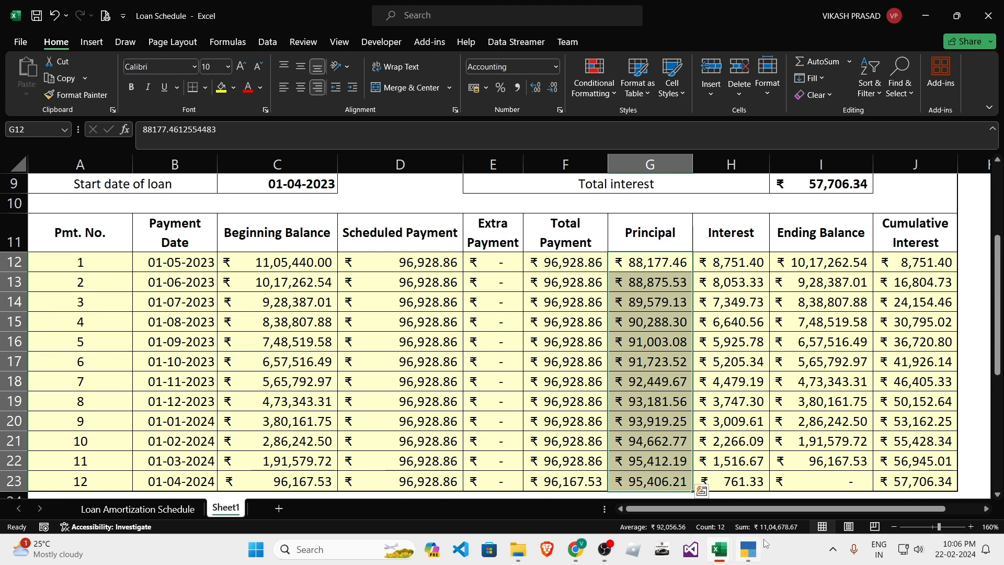
{"action": "left_click_drag", "start_coordinate": [554, 265], "coordinate": [568, 481]}
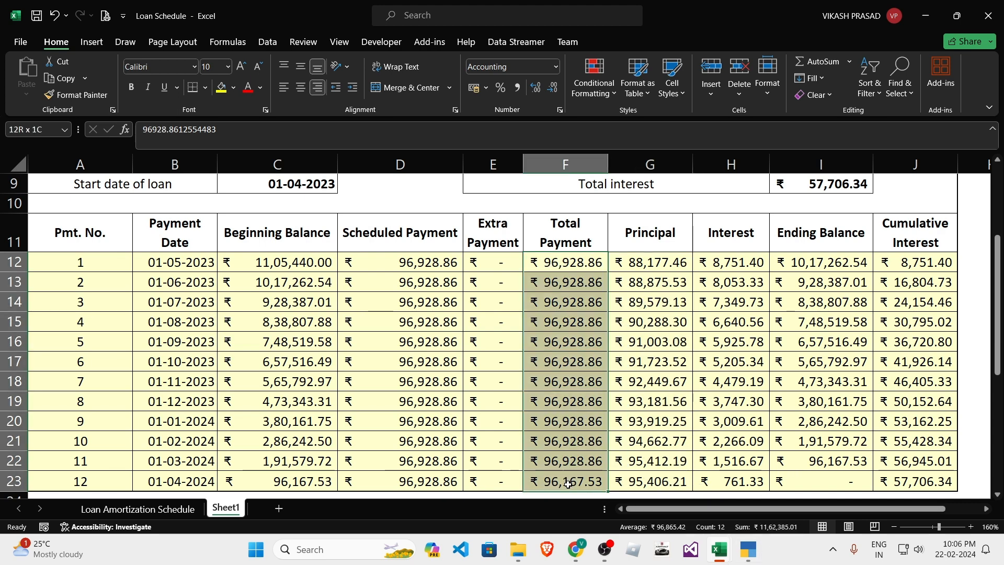
{"action": "scroll", "coordinate": [274, 339], "scroll_direction": "up", "scroll_amount": 3}
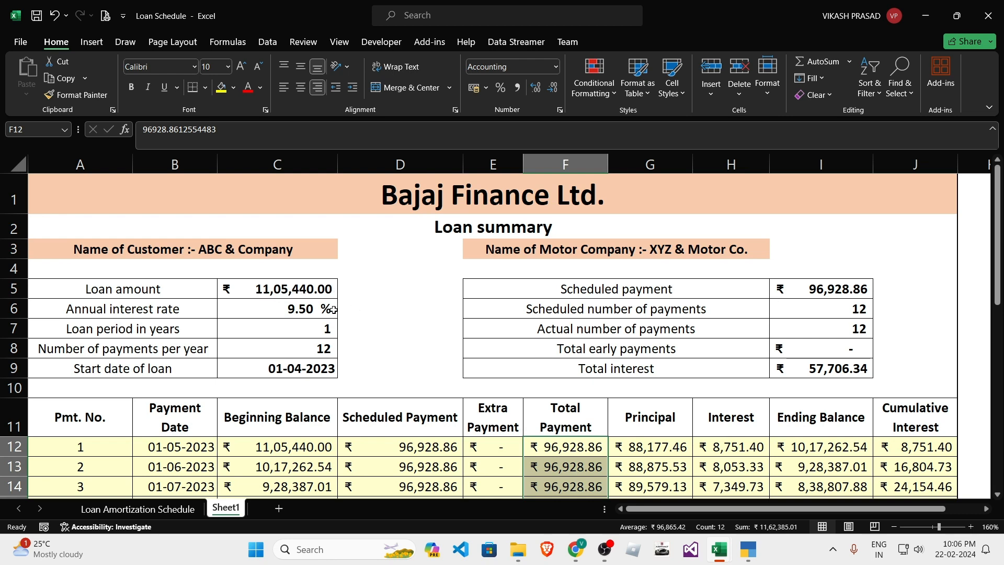
{"action": "scroll", "coordinate": [679, 415], "scroll_direction": "down", "scroll_amount": 3}
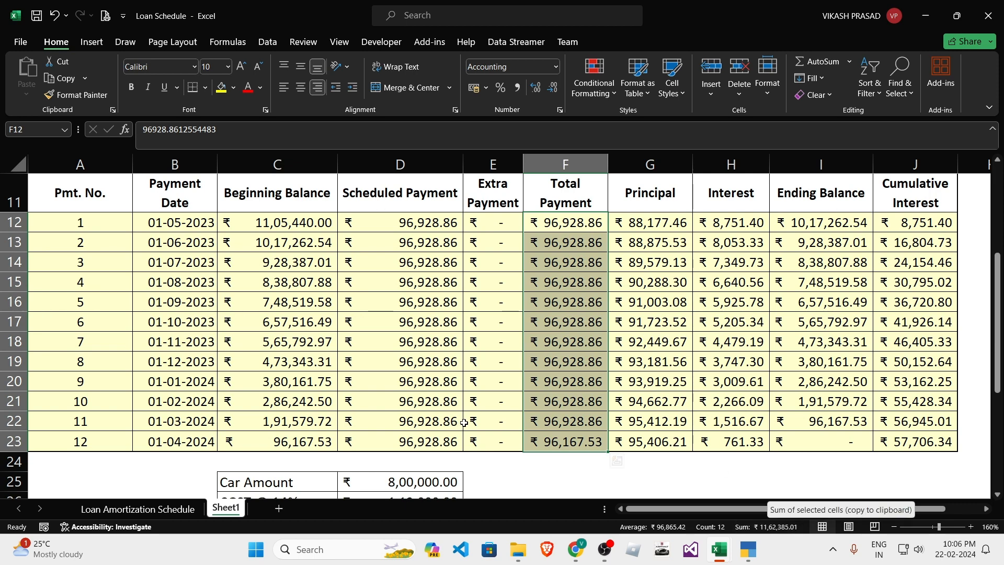
{"action": "scroll", "coordinate": [533, 422], "scroll_direction": "up", "scroll_amount": 4}
- Review the total early payments entry together with the first payment's total and principal amounts
{"action": "left_click", "coordinate": [605, 348]}
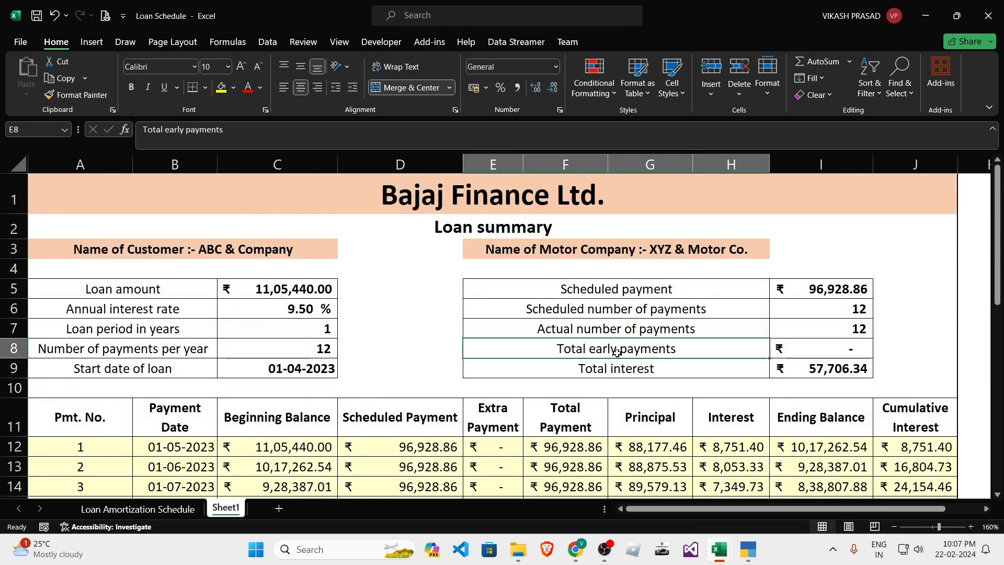
{"action": "scroll", "coordinate": [611, 355], "scroll_direction": "down", "scroll_amount": 2}
{"action": "left_click", "coordinate": [654, 320]}
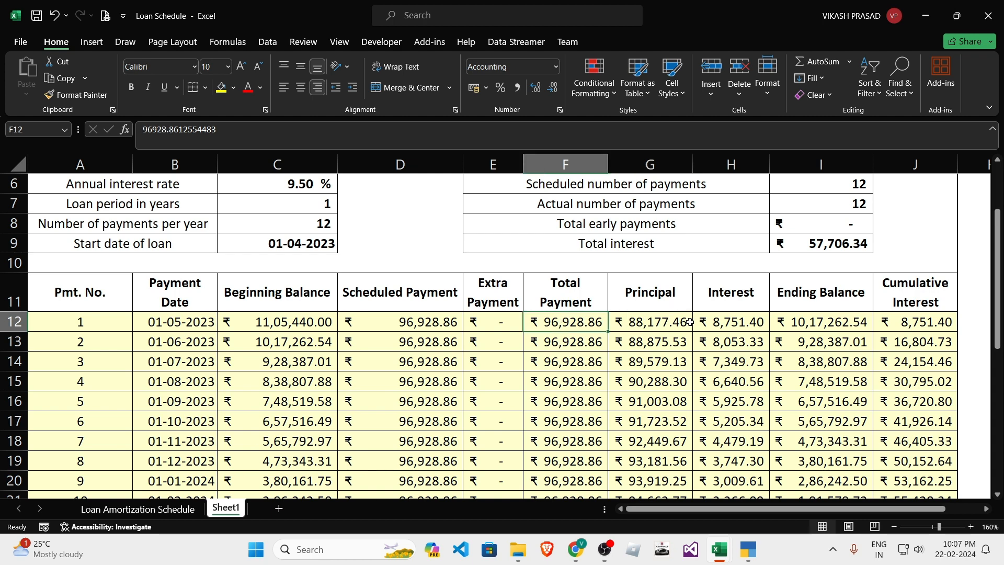
{"action": "scroll", "coordinate": [655, 365], "scroll_direction": "up", "scroll_amount": 2}
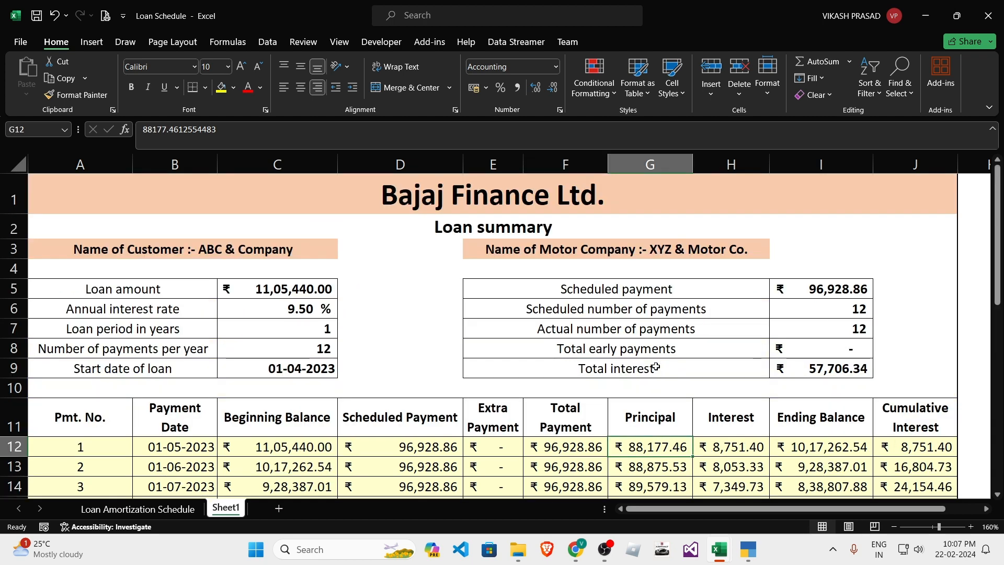
- Examine the car cost breakdown in C25:D29, from the car amount through GST and cess to TCS
{"action": "scroll", "coordinate": [518, 347], "scroll_direction": "down", "scroll_amount": 7}
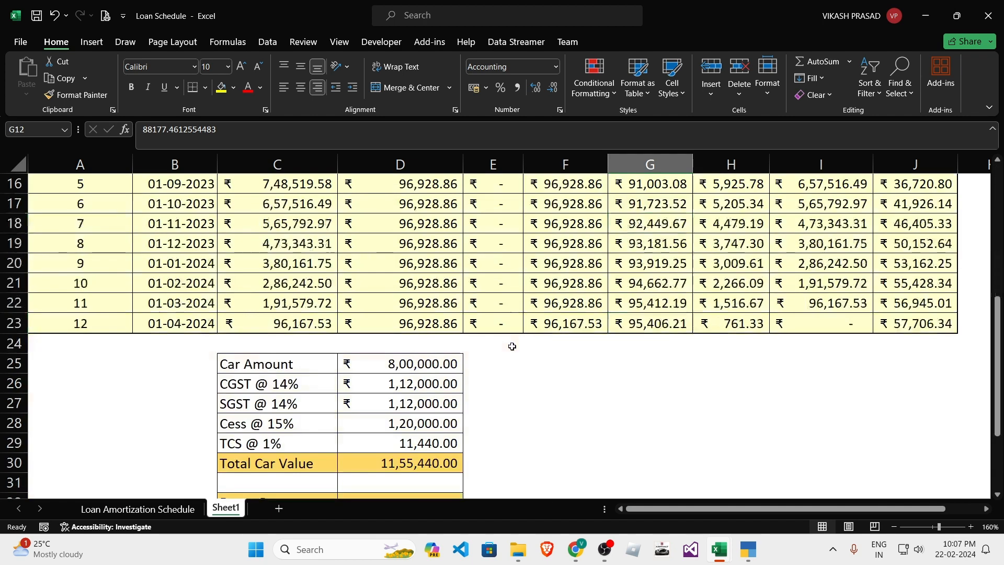
{"action": "left_click", "coordinate": [528, 345]}
{"action": "left_click_drag", "start_coordinate": [272, 264], "coordinate": [382, 345]}
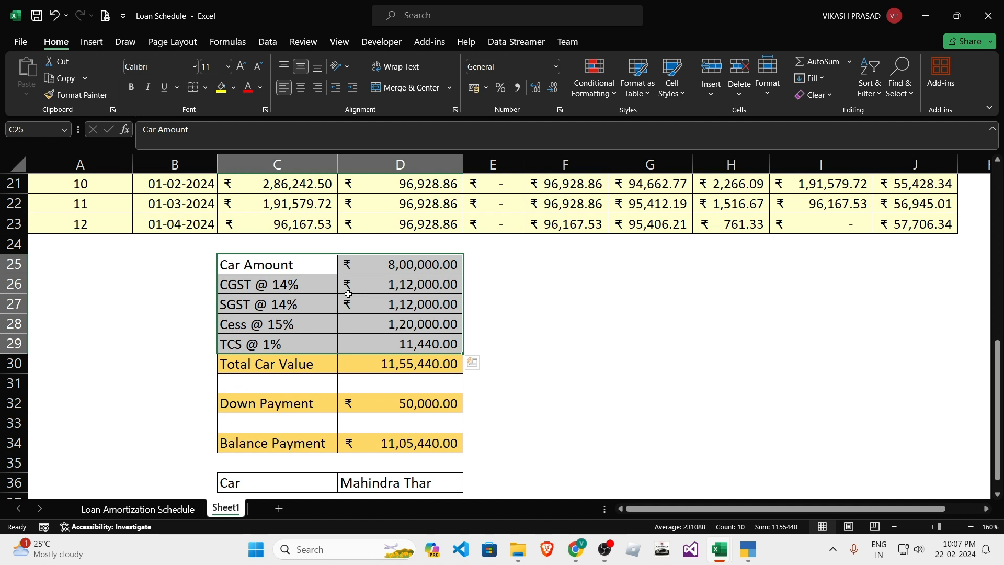
- Enter the label Personal in F27, beside the car cost breakdown
{"action": "left_click", "coordinate": [561, 309]}
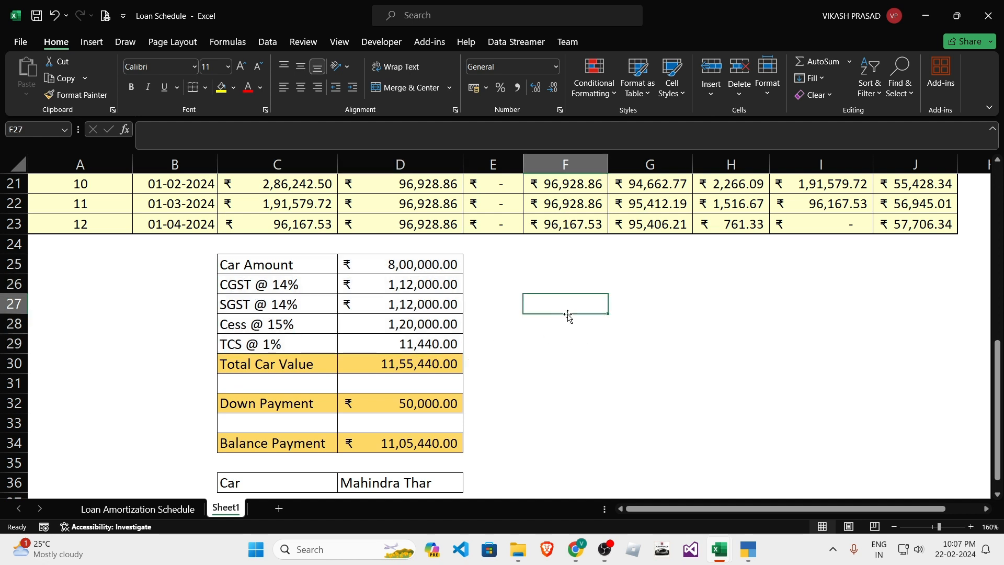
{"action": "type", "text": "Persi"}
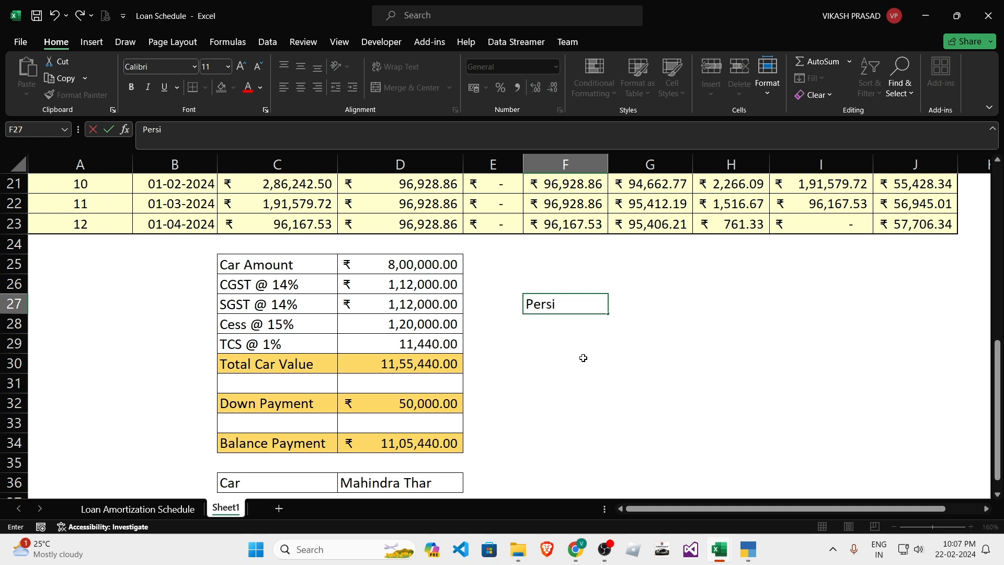
{"action": "type", "text": "na"}
{"action": "key", "text": "BackSpace"}
{"action": "key", "text": "BackSpace"}
{"action": "key", "text": "Return"}
{"action": "key", "text": "Up"}
- Enter the label GST Input in G27, next to the Personal label
{"action": "key", "text": "Right"}
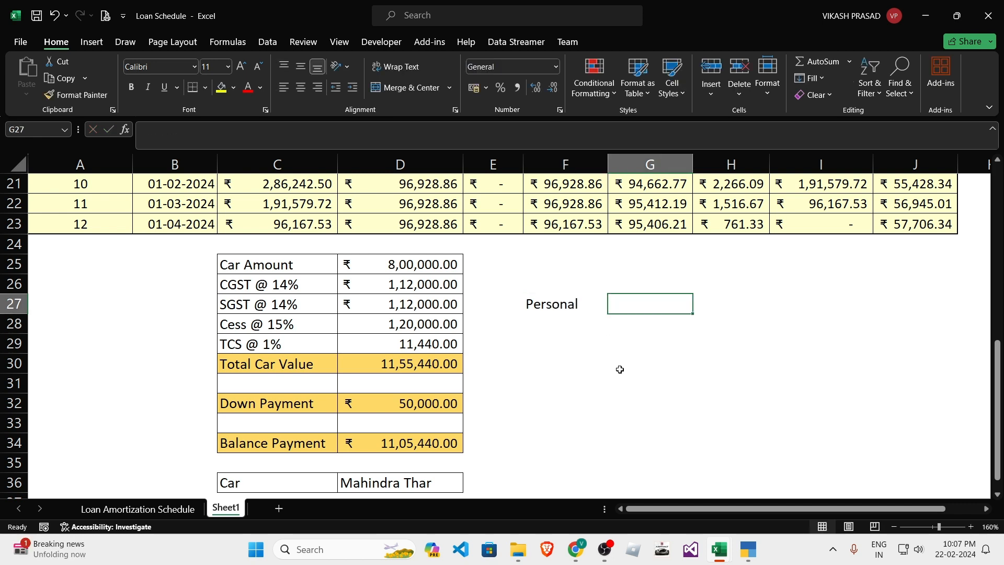
{"action": "type", "text": "GST Inp"}
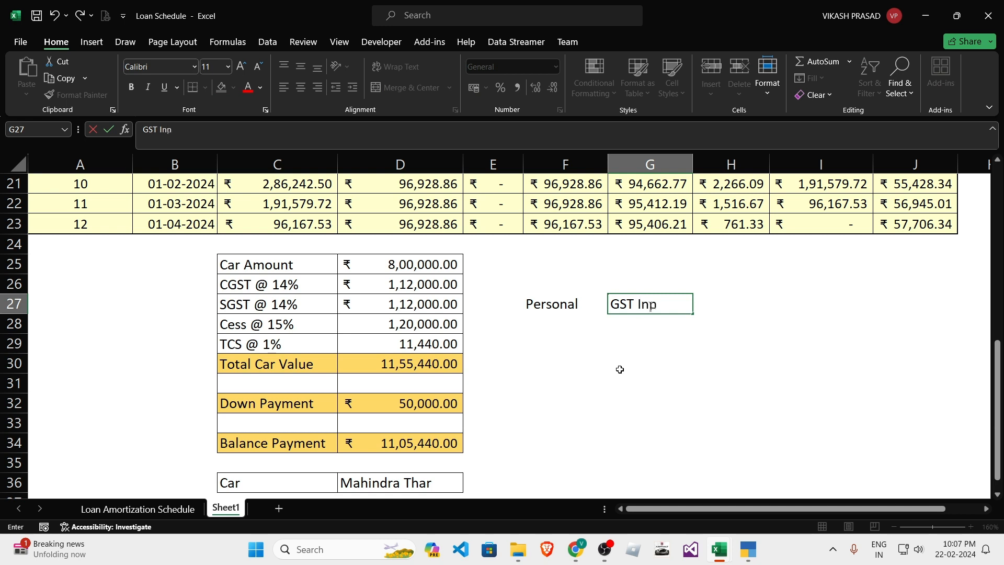
{"action": "type", "text": "ut"}
{"action": "key", "text": "Right"}
{"action": "key", "text": "Left"}
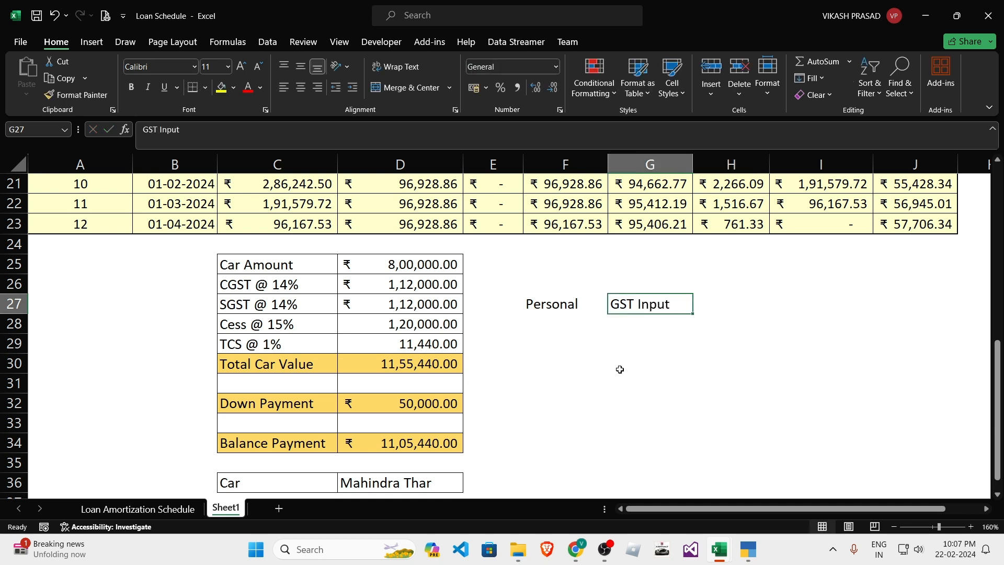
{"action": "key", "text": "Right"}
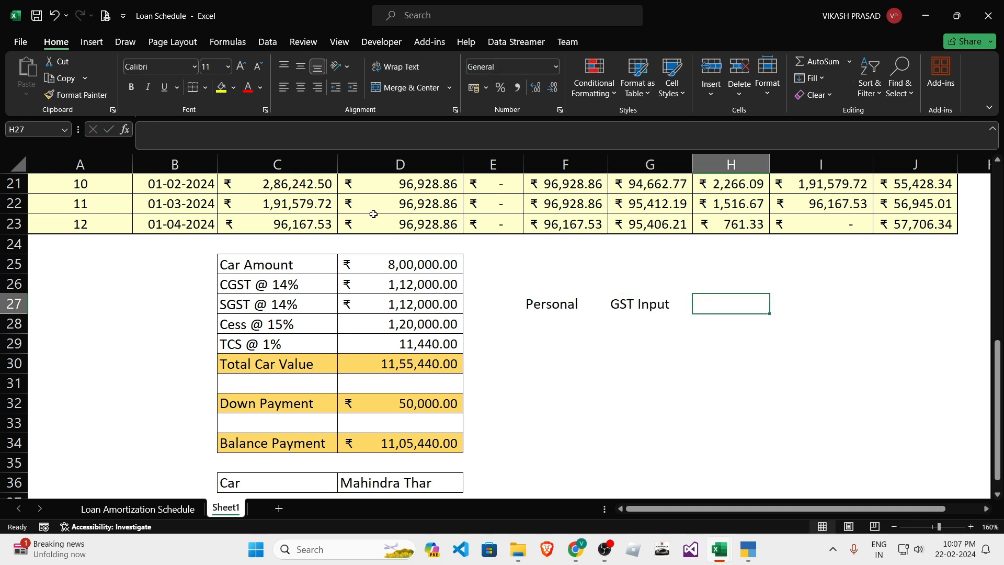
- Draw a cross with the galaxy pen over the end of the GST Input label in G27, then return to cell selection
{"action": "left_click", "coordinate": [125, 42]}
{"action": "left_click", "coordinate": [248, 76]}
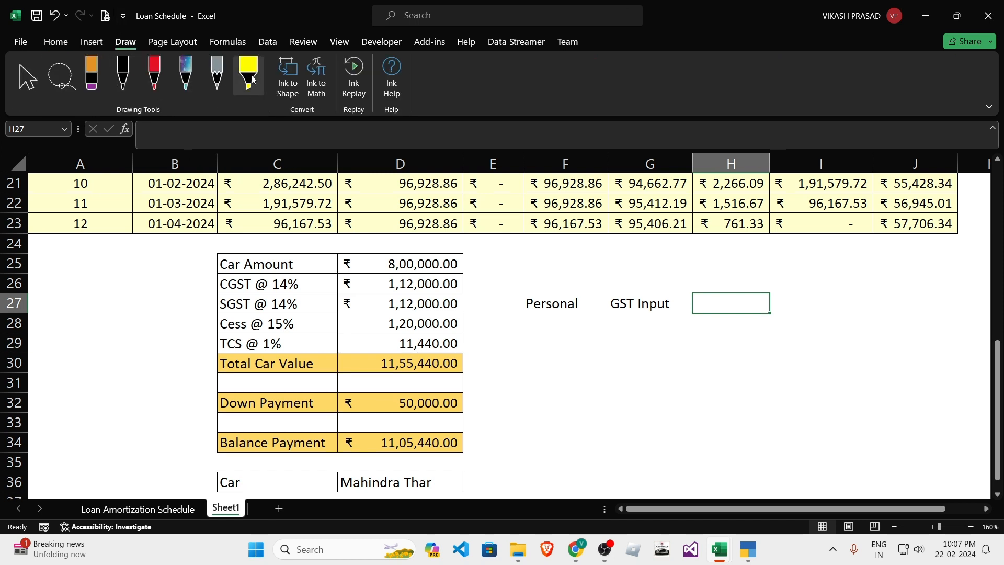
{"action": "left_click", "coordinate": [186, 76]}
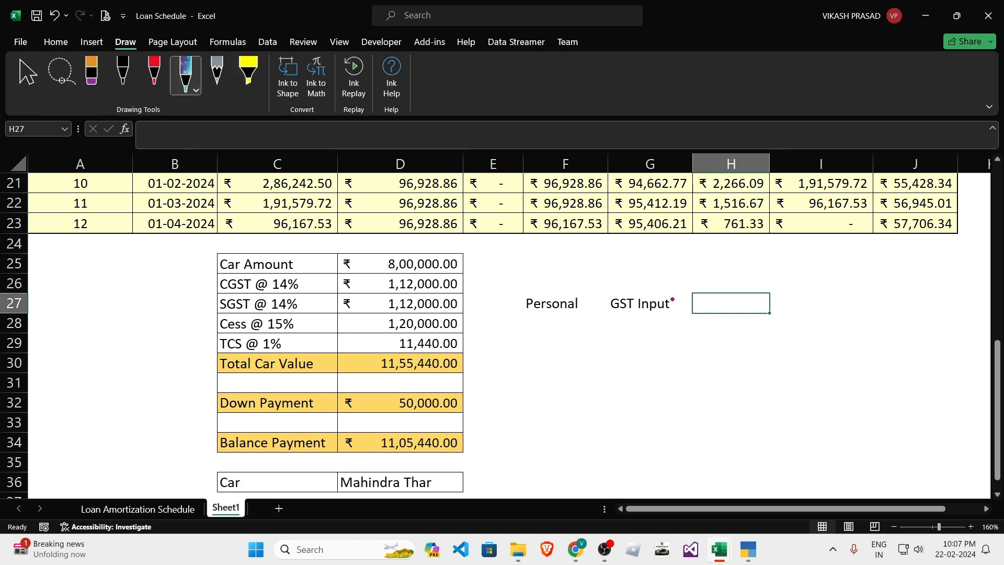
{"action": "mouse_move", "coordinate": [650, 295]}
{"action": "left_mouse_down"}
{"action": "mouse_move", "coordinate": [678, 313]}
{"action": "mouse_move", "coordinate": [648, 312]}
{"action": "left_mouse_up"}
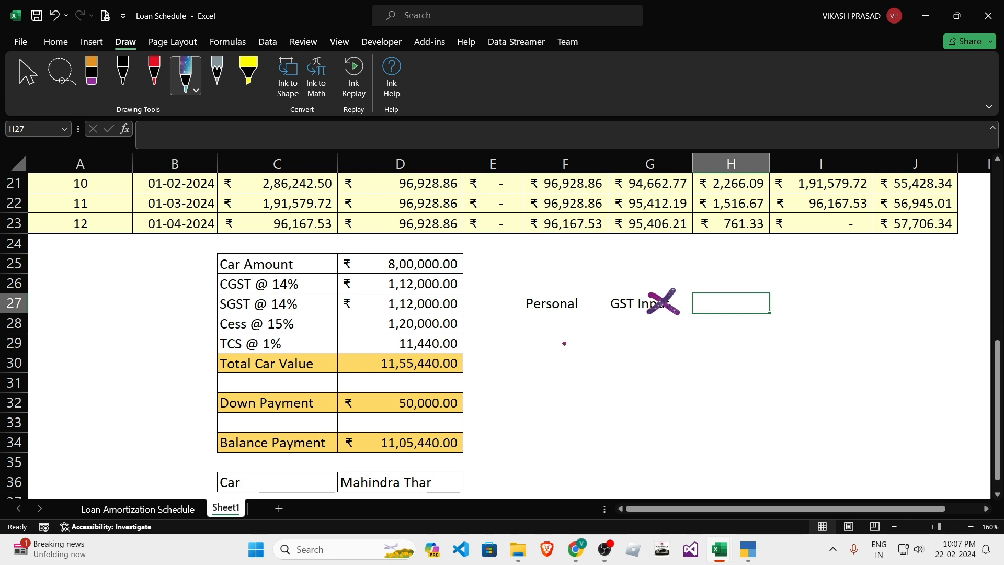
{"action": "left_click", "coordinate": [21, 74]}
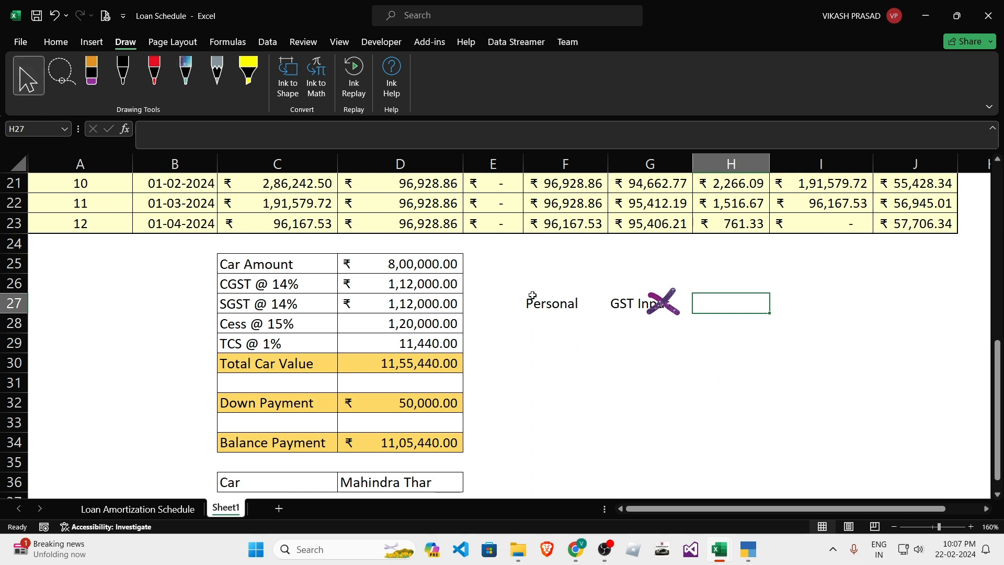
- Enter the label Businees in F28, directly under the Personal label
{"action": "left_click", "coordinate": [549, 323]}
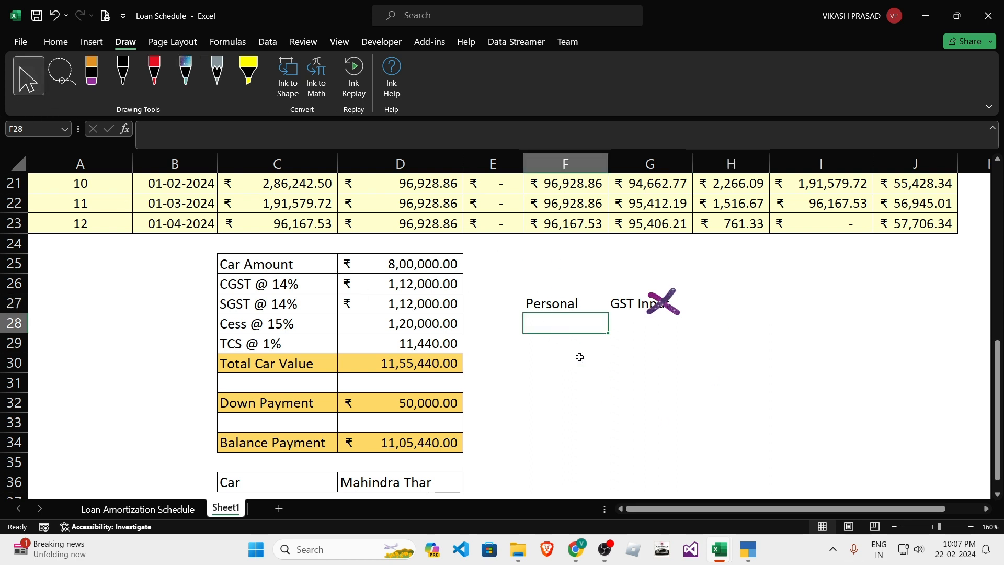
{"action": "type", "text": "Businees"}
{"action": "key", "text": "Tab"}
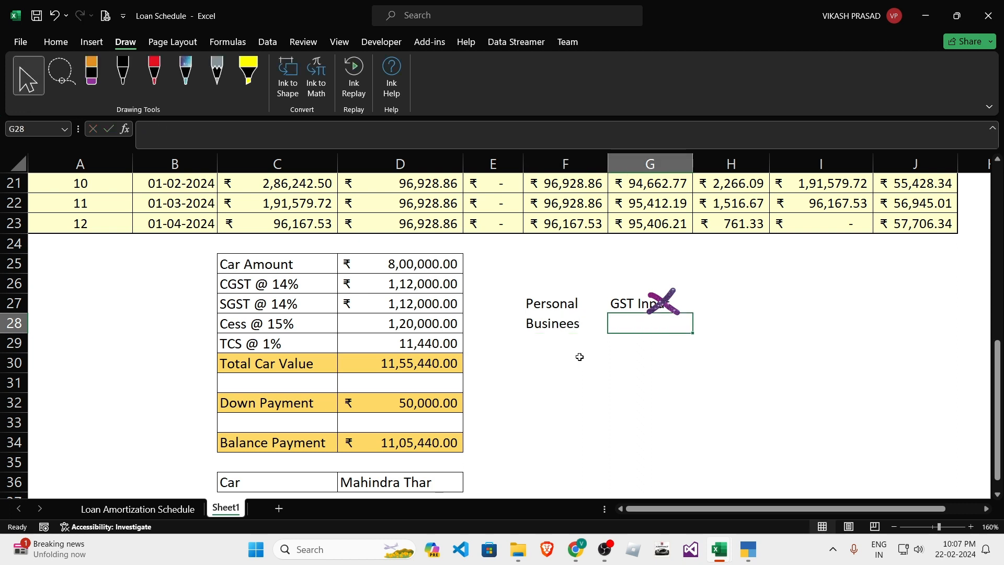
{"action": "key", "text": "Left"}
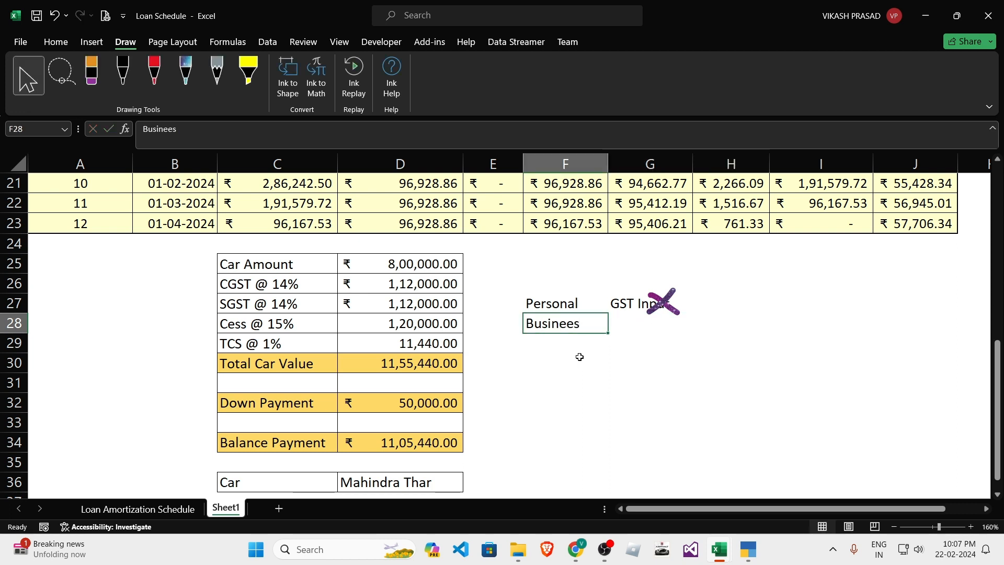
- Replace the label in F28, under Personal, with 13 Person
{"action": "left_click", "coordinate": [372, 265]}
{"action": "left_click", "coordinate": [400, 339]}
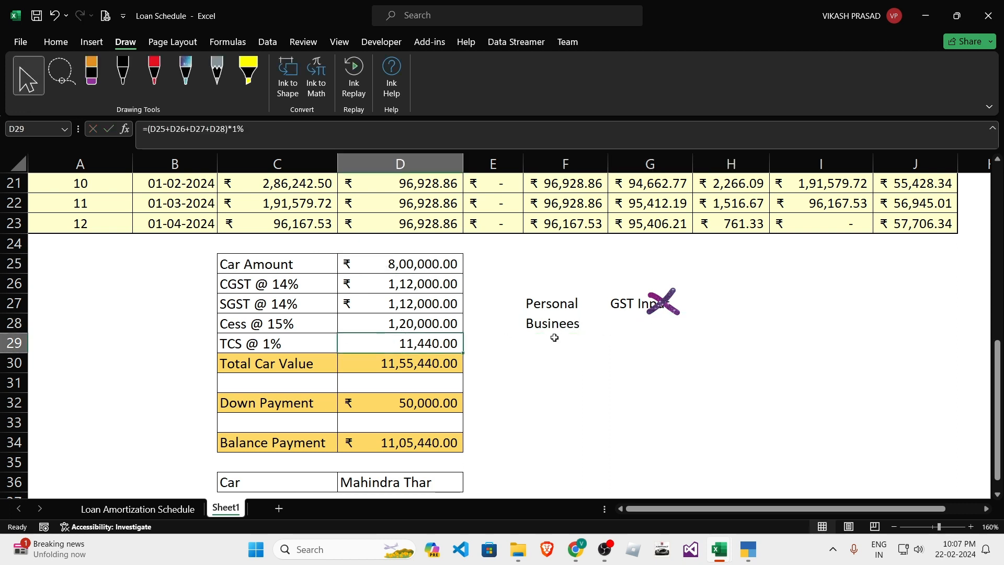
{"action": "left_click", "coordinate": [553, 330]}
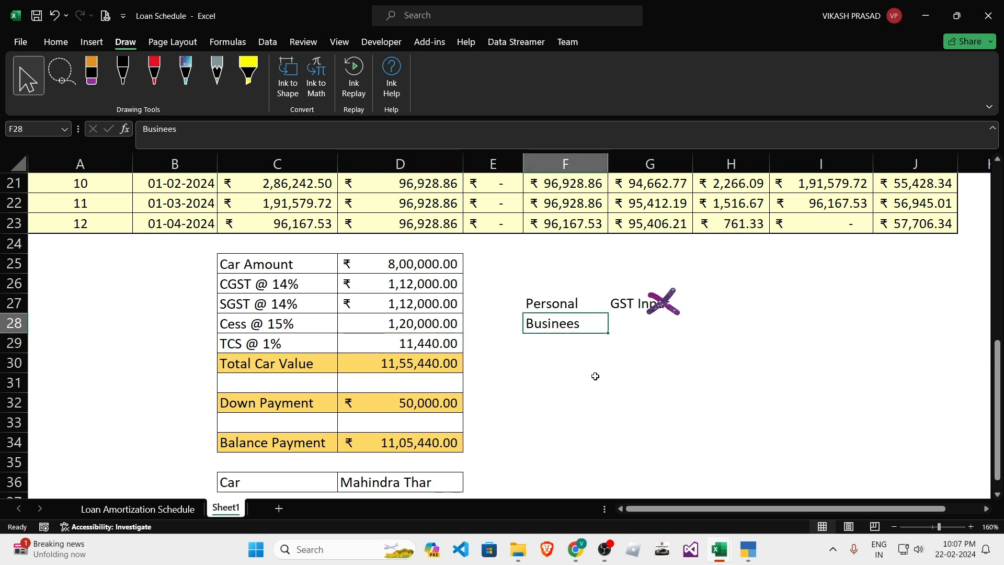
{"action": "type", "text": "13"}
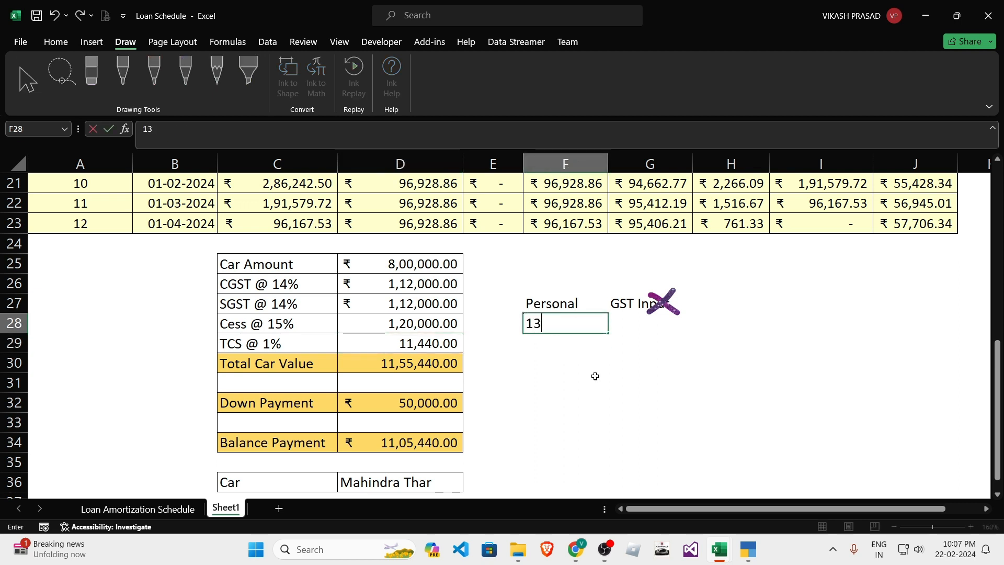
{"action": "type", "text": " Per"}
{"action": "key", "text": "BackSpace"}
{"action": "key", "text": "BackSpace"}
{"action": "type", "text": "son"}
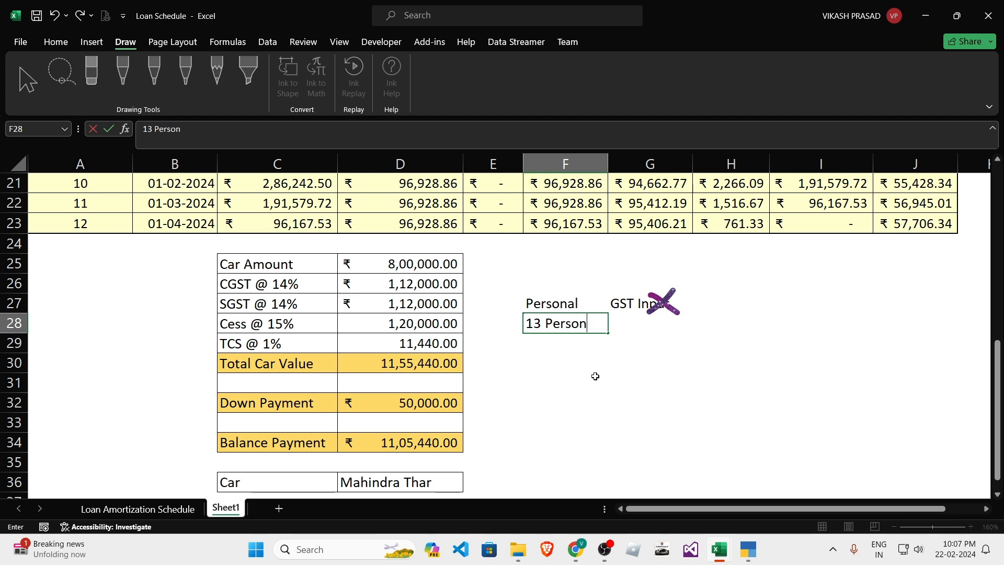
{"action": "key", "text": "Tab"}
- Enter GST Input in G28, draw a tick mark beside it with the galaxy pen, and return to cell selection
{"action": "type", "text": "GST"}
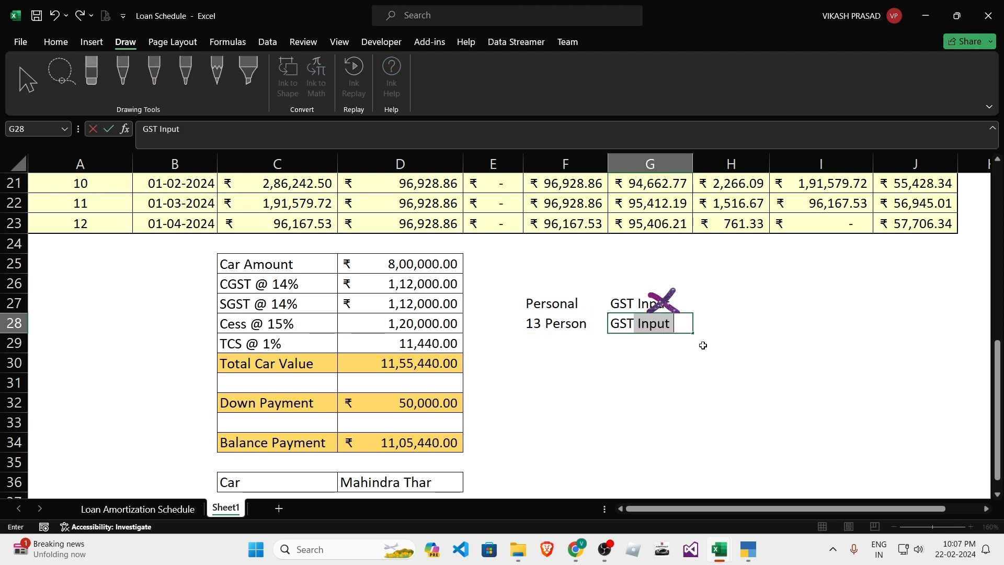
{"action": "key", "text": "Tab"}
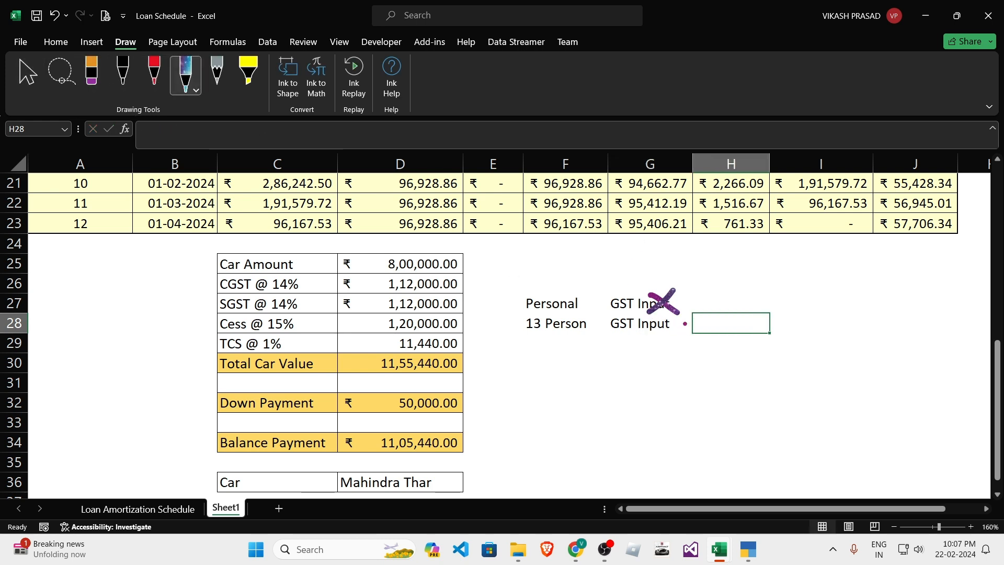
{"action": "left_click_drag", "start_coordinate": [682, 322], "coordinate": [758, 319]}
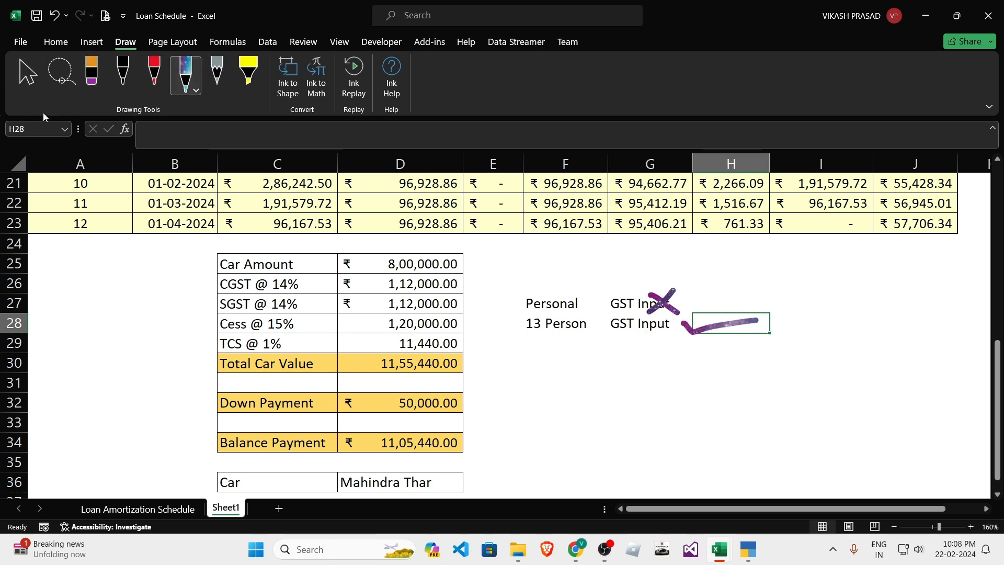
{"action": "left_click", "coordinate": [27, 72]}
- Enter the label Businees in F29 and GST Input beside it in G29
{"action": "left_click", "coordinate": [562, 344]}
{"action": "type", "text": "Bu"}
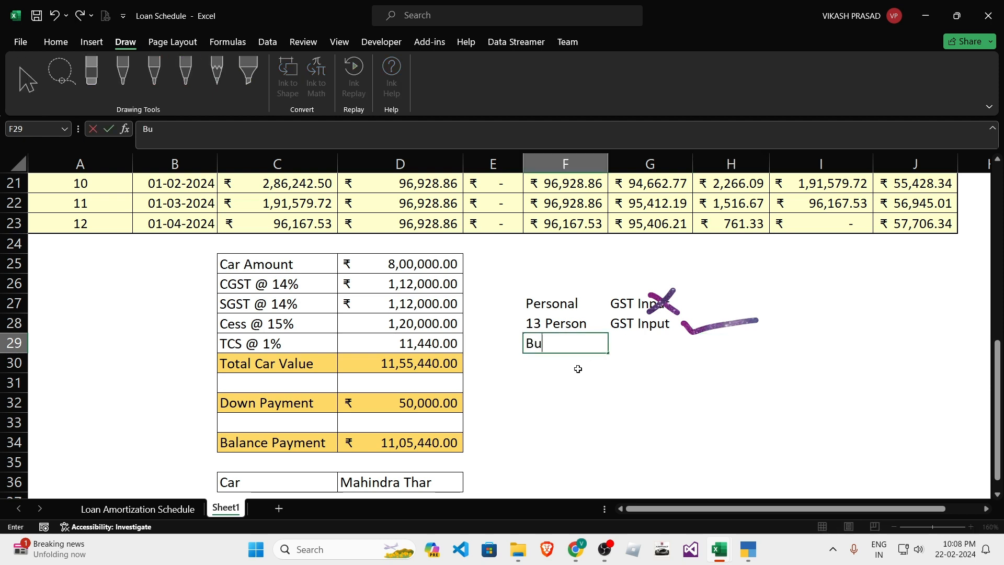
{"action": "type", "text": "sinees"}
{"action": "key", "text": "Tab"}
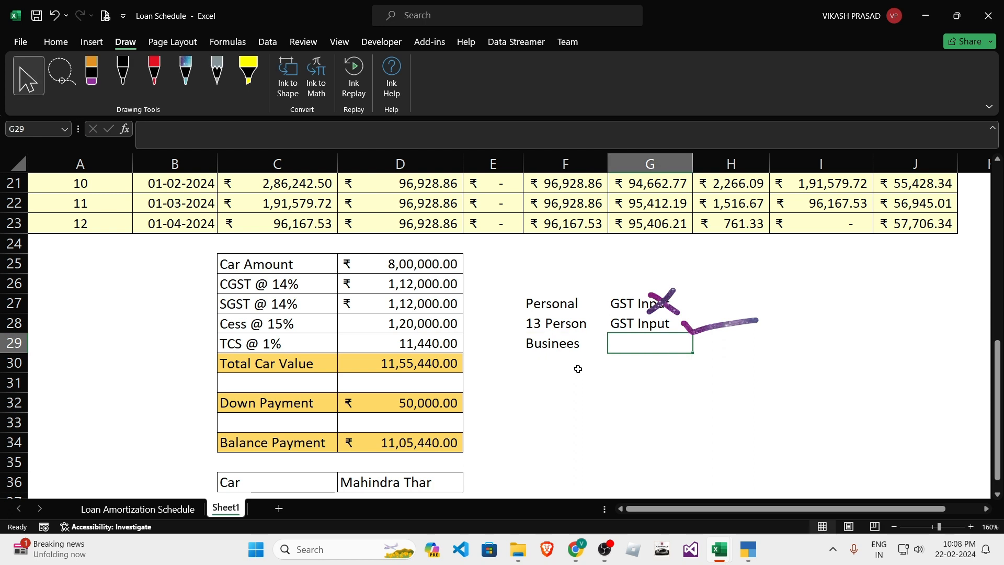
{"action": "type", "text": "GST"}
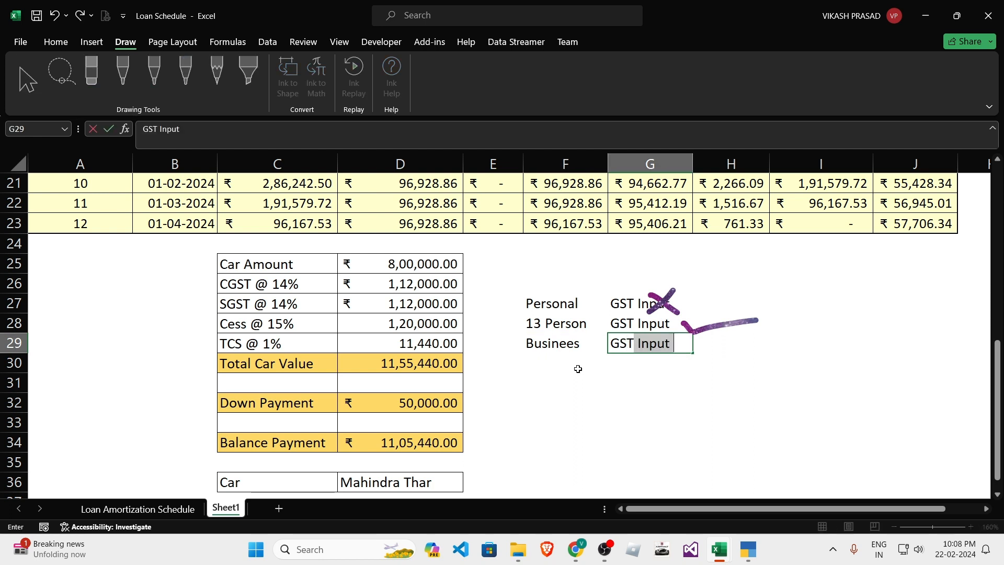
{"action": "key", "text": "ctrl+Return"}
{"action": "left_click", "coordinate": [547, 344]}
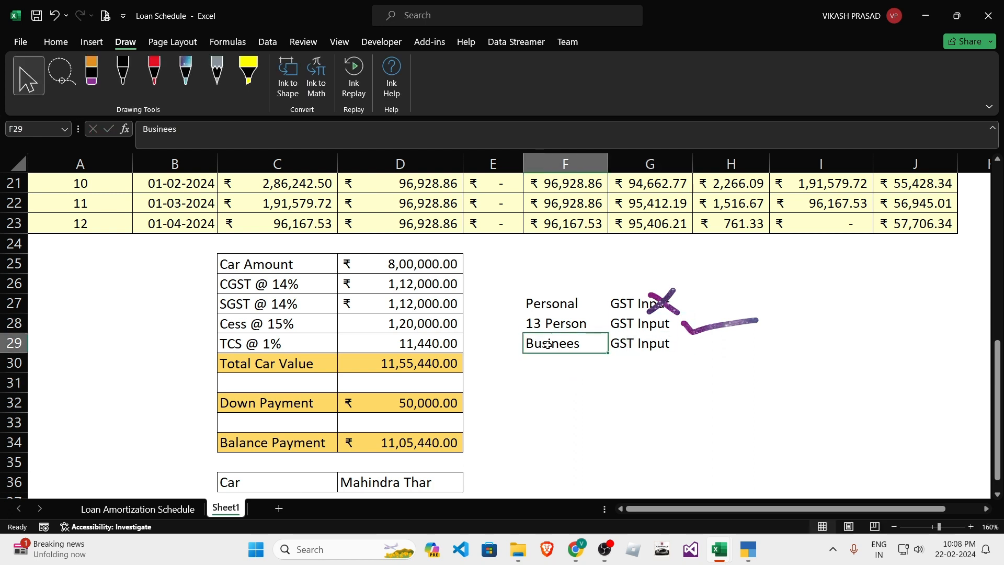
{"action": "left_click", "coordinate": [557, 386]}
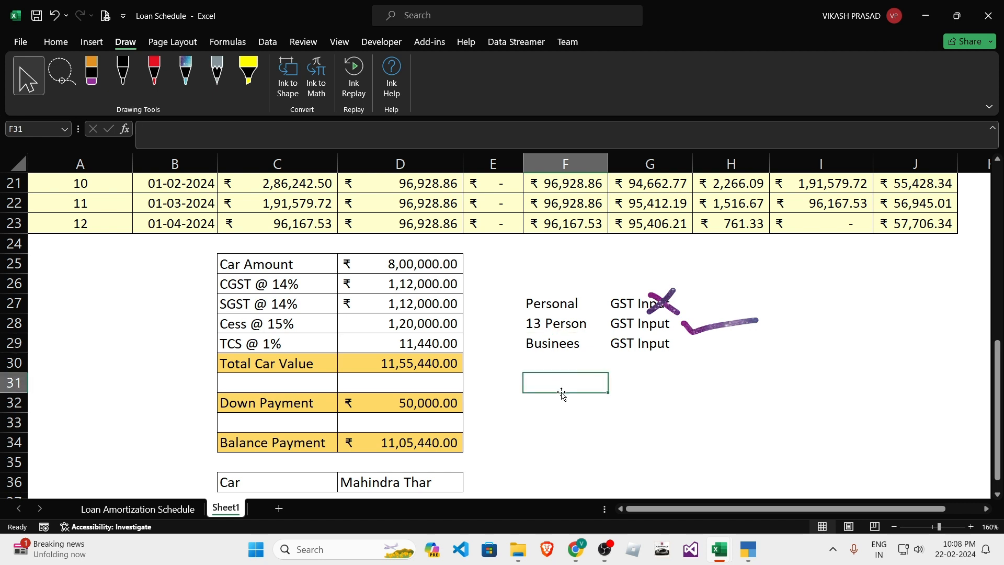
{"action": "mouse_move", "coordinate": [562, 378]}
{"action": "left_mouse_down"}
{"action": "mouse_move", "coordinate": [578, 393]}
{"action": "mouse_move", "coordinate": [563, 366]}
{"action": "mouse_move", "coordinate": [559, 381]}
{"action": "left_mouse_up"}
{"action": "left_click", "coordinate": [550, 357]}
{"action": "left_click_drag", "start_coordinate": [550, 357], "coordinate": [578, 381]}
{"action": "left_click", "coordinate": [553, 343]}
- Delete the GST eligibility notes in F27:H29 together with the inked cross and tick mark
{"action": "left_click_drag", "start_coordinate": [555, 303], "coordinate": [703, 347]}
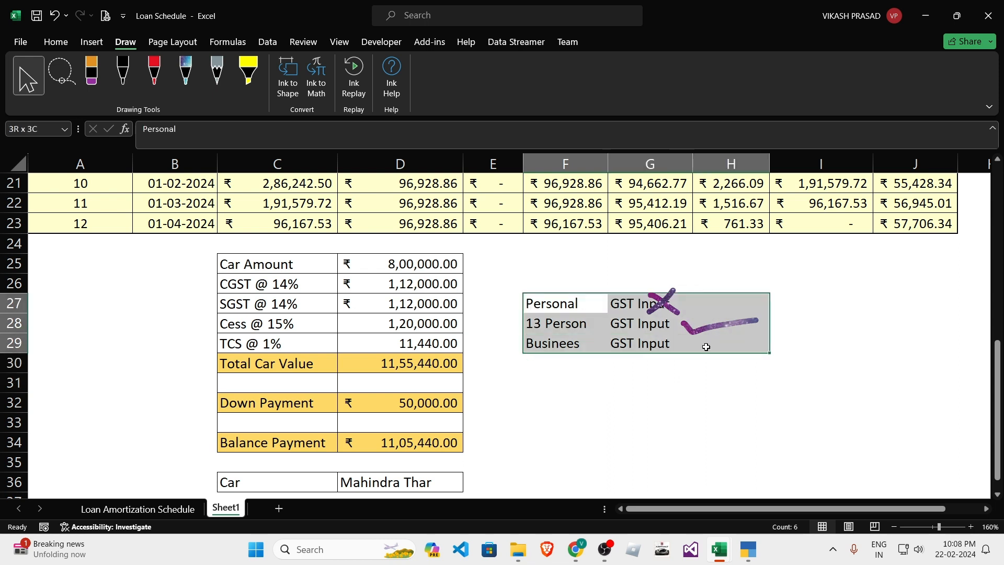
{"action": "key", "text": "Delete"}
{"action": "left_click", "coordinate": [623, 376]}
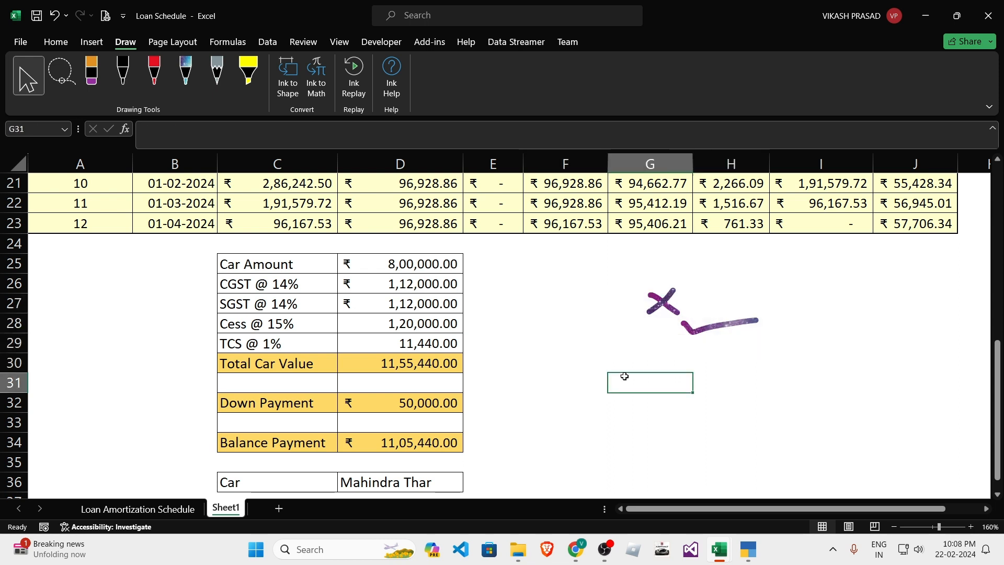
{"action": "left_click", "coordinate": [665, 303]}
{"action": "key", "text": "Delete"}
{"action": "left_click", "coordinate": [719, 325]}
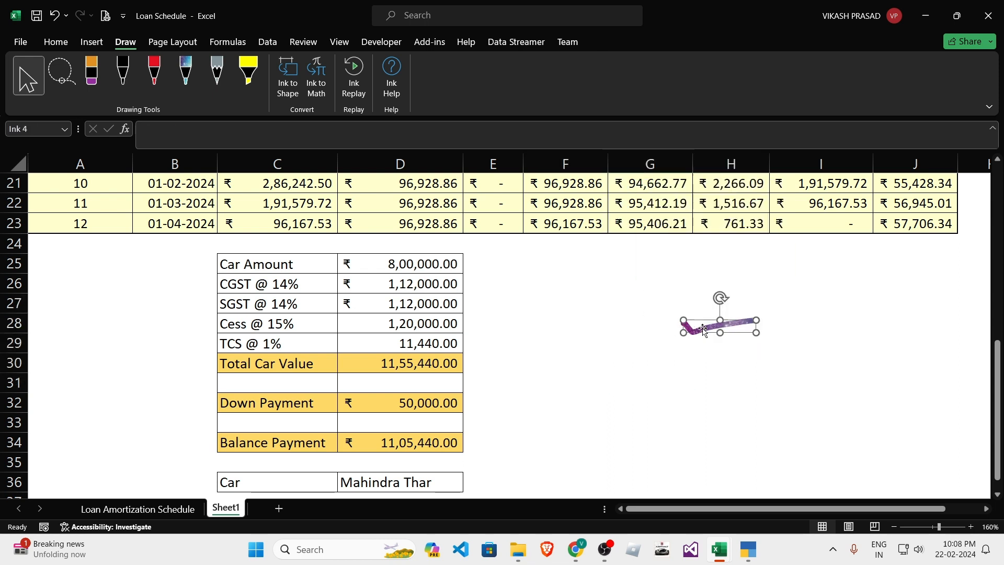
{"action": "key", "text": "Delete"}
- Examine the car amount and tax figures in D25:D29 beside their labels
{"action": "left_click", "coordinate": [311, 259]}
{"action": "left_click", "coordinate": [371, 284]}
{"action": "left_click", "coordinate": [381, 343]}
{"action": "left_click", "coordinate": [375, 285]}
{"action": "left_click", "coordinate": [381, 382]}
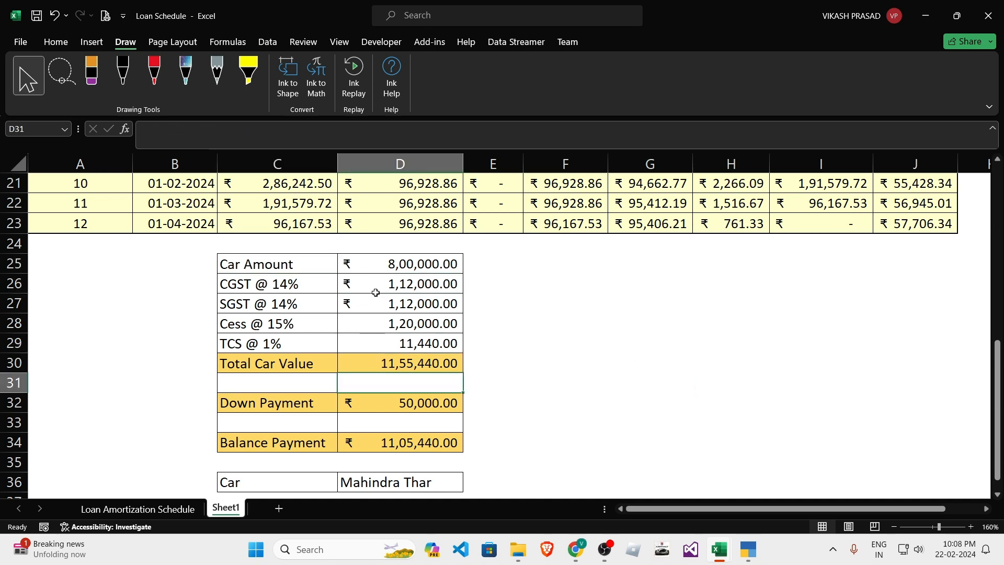
{"action": "left_click", "coordinate": [376, 286]}
{"action": "left_click_drag", "start_coordinate": [386, 262], "coordinate": [327, 345]}
{"action": "left_click", "coordinate": [484, 359]}
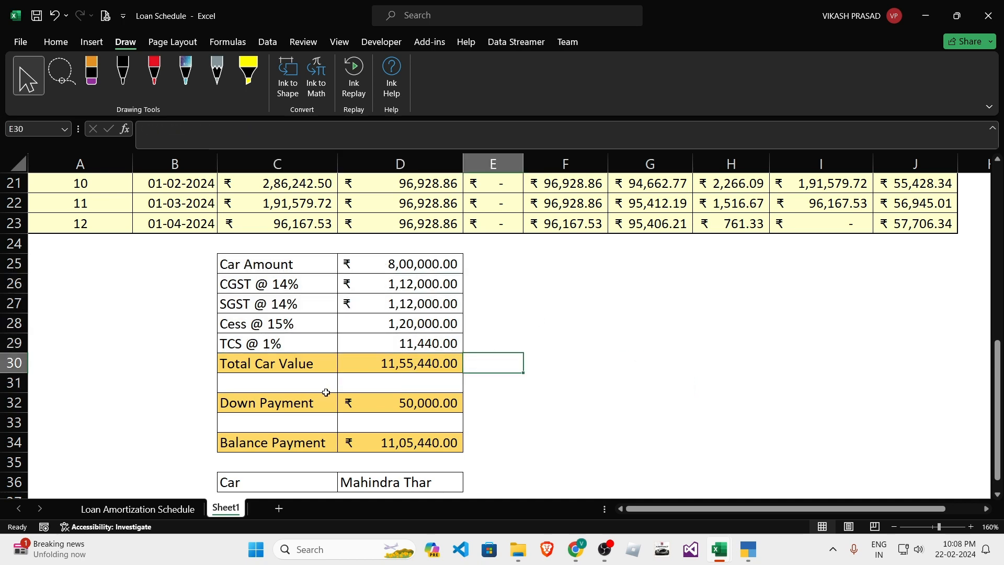
- Switch to TallyPrime to view its list of companies, and return to the Excel loan schedule
{"action": "key", "text": "alt+Tab"}
{"action": "key", "text": "alt+Tab"}
{"action": "left_click", "coordinate": [748, 547]}
{"action": "key", "text": "alt+Tab"}
{"action": "key", "text": "alt+Tab"}
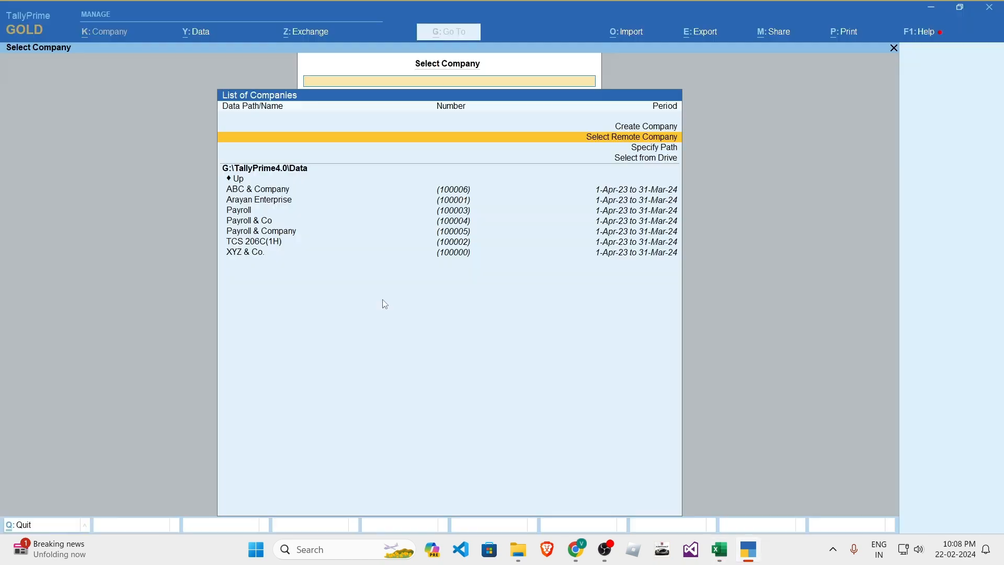
{"action": "key", "text": "Up"}
{"action": "key", "text": "alt+Tab"}
{"action": "left_click", "coordinate": [385, 303]}
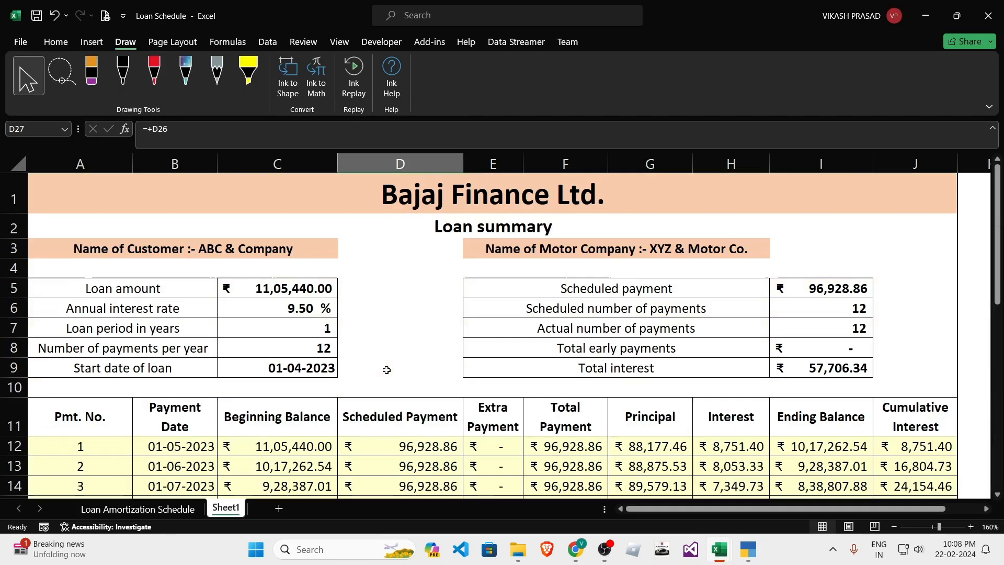
- Go through the car cost breakdown in C25:D29 row by row, from Car Amount through CGST, SGST and Cess to TCS
{"action": "left_click_drag", "start_coordinate": [272, 267], "coordinate": [413, 266]}
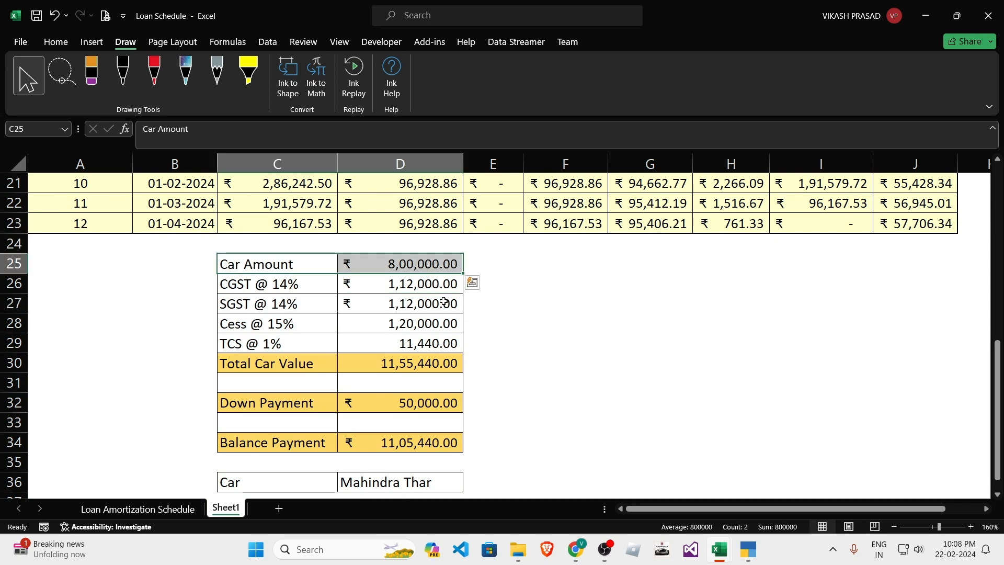
{"action": "left_click_drag", "start_coordinate": [271, 258], "coordinate": [277, 343]}
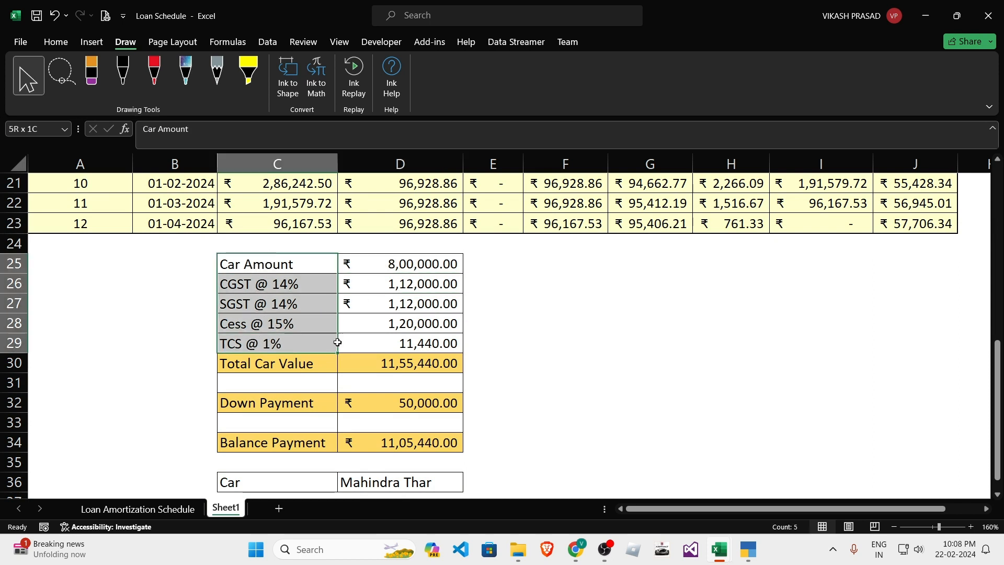
{"action": "left_click_drag", "start_coordinate": [271, 284], "coordinate": [416, 310]}
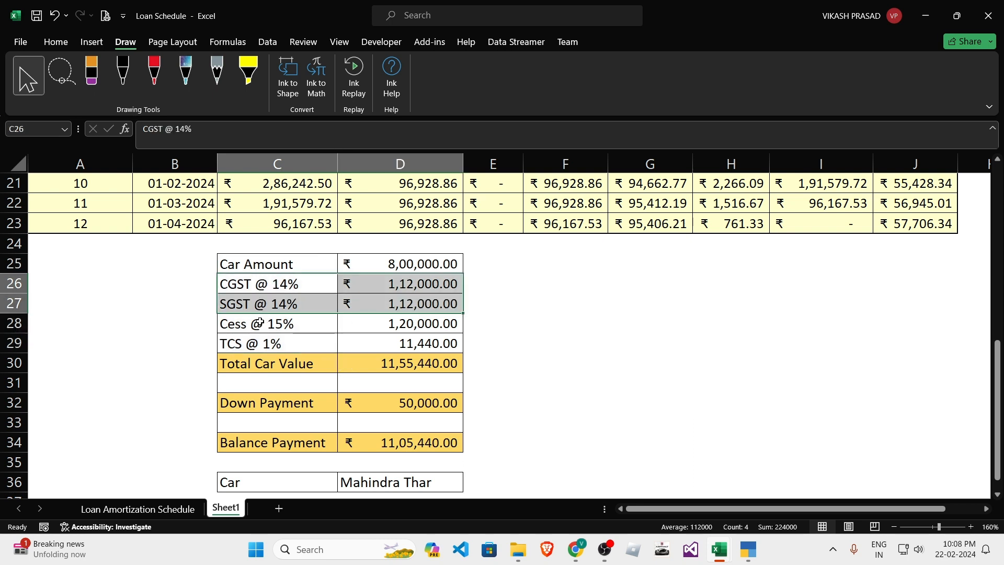
{"action": "left_click_drag", "start_coordinate": [262, 320], "coordinate": [363, 323]}
{"action": "left_click_drag", "start_coordinate": [295, 347], "coordinate": [396, 343]}
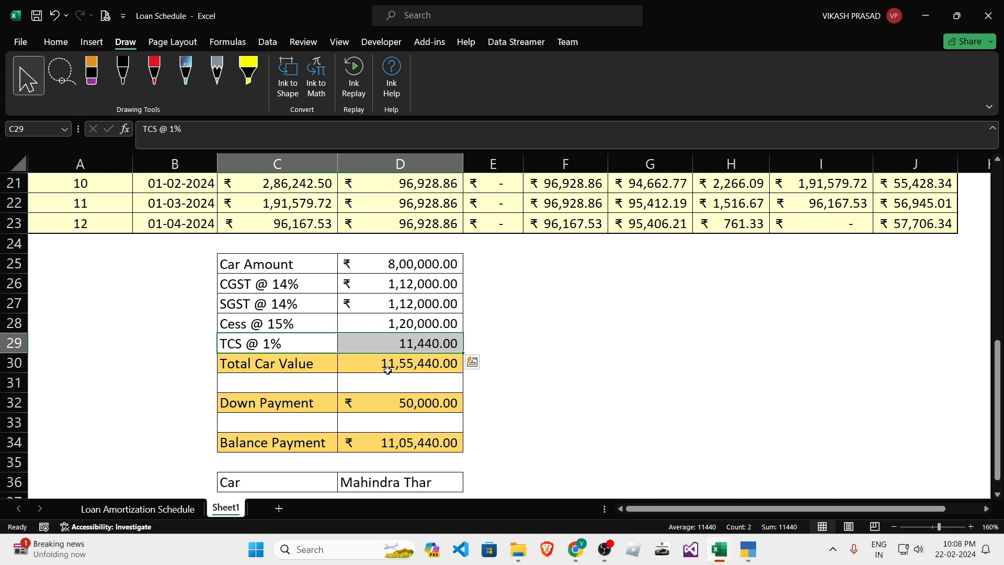
{"action": "left_click_drag", "start_coordinate": [269, 269], "coordinate": [428, 336]}
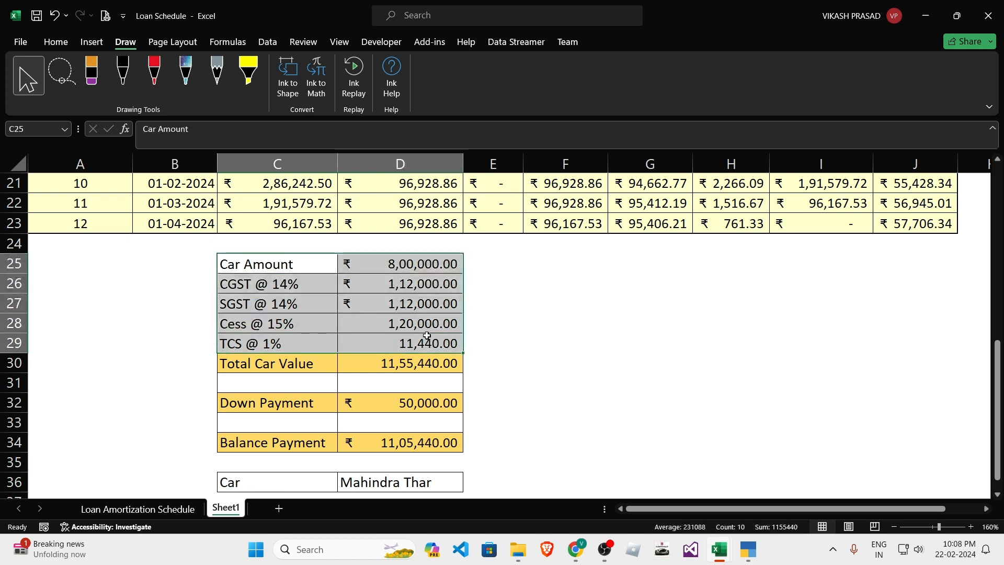
{"action": "left_click_drag", "start_coordinate": [269, 283], "coordinate": [367, 344]}
{"action": "left_click", "coordinate": [285, 306]}
{"action": "left_click_drag", "start_coordinate": [258, 264], "coordinate": [396, 266]}
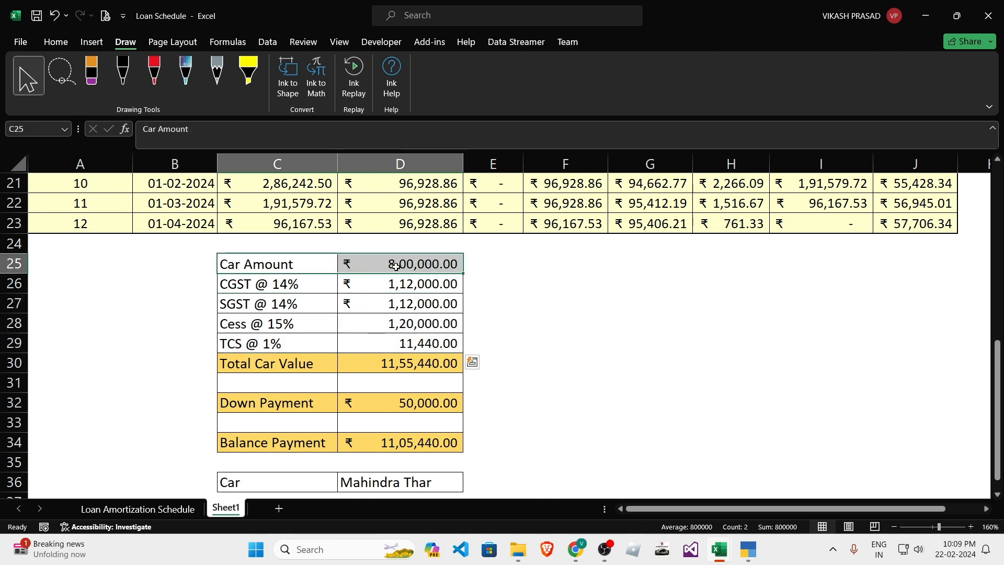
{"action": "left_click_drag", "start_coordinate": [240, 263], "coordinate": [379, 311]}
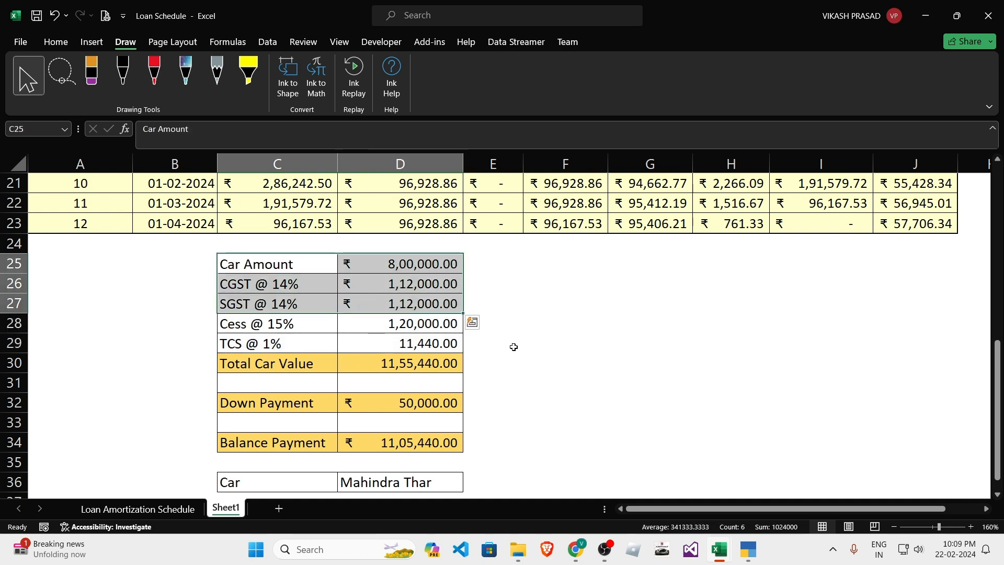
{"action": "left_click_drag", "start_coordinate": [254, 323], "coordinate": [361, 324]}
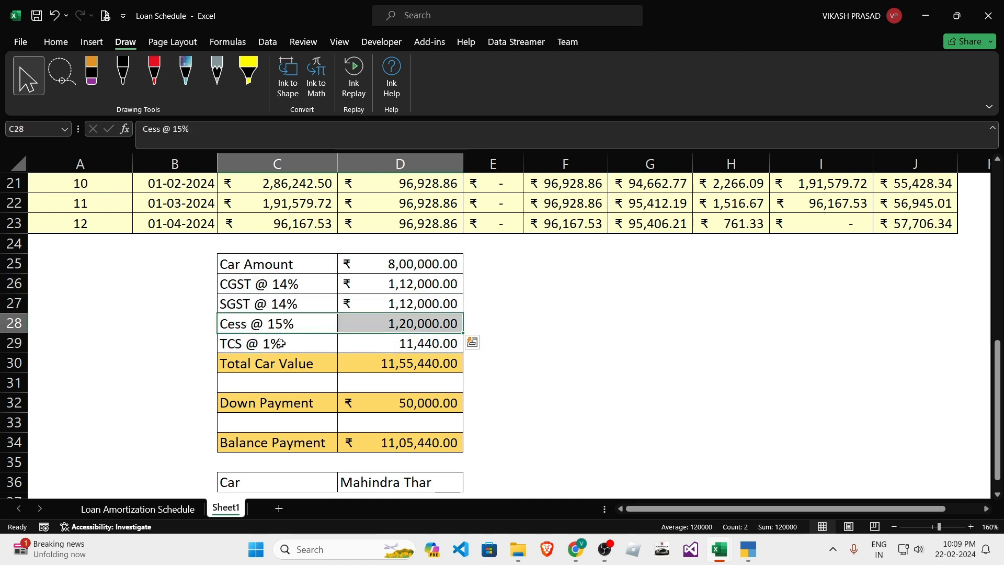
{"action": "left_click_drag", "start_coordinate": [281, 343], "coordinate": [368, 347]}
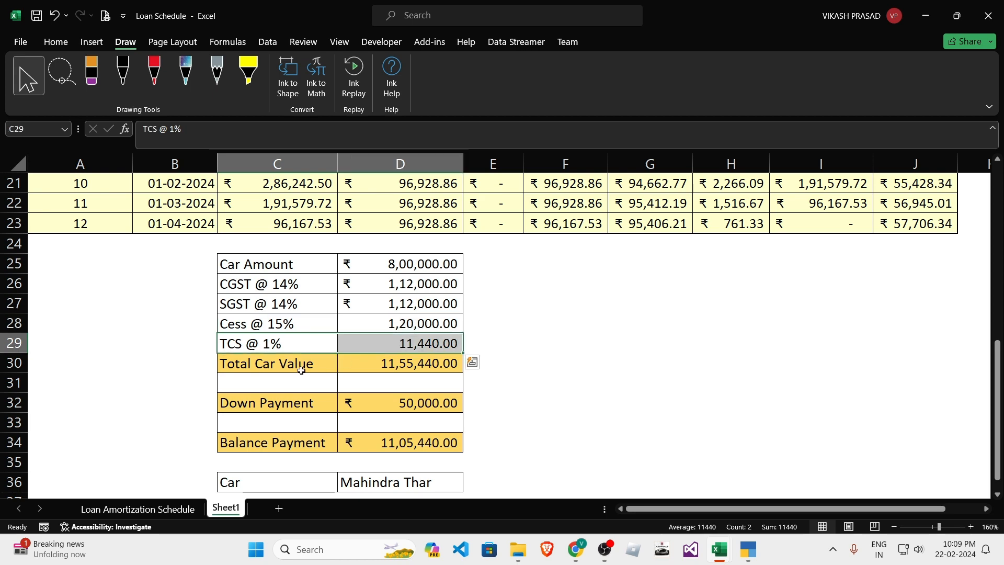
- Review the loan summary at the start of the sheet, including the customer and motor company headings
{"action": "scroll", "coordinate": [300, 376], "scroll_direction": "up", "scroll_amount": 5}
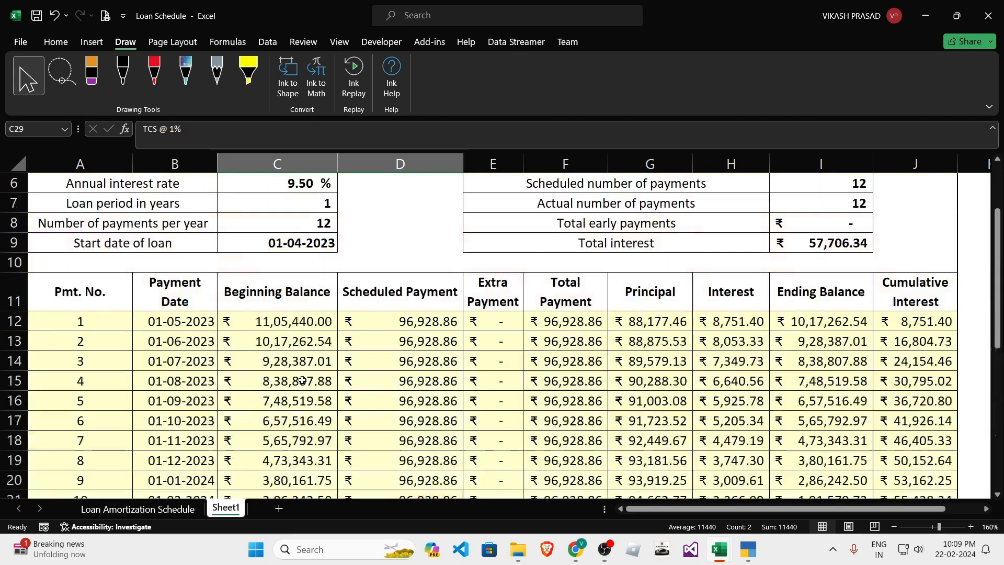
{"action": "scroll", "coordinate": [300, 380], "scroll_direction": "up", "scroll_amount": 2}
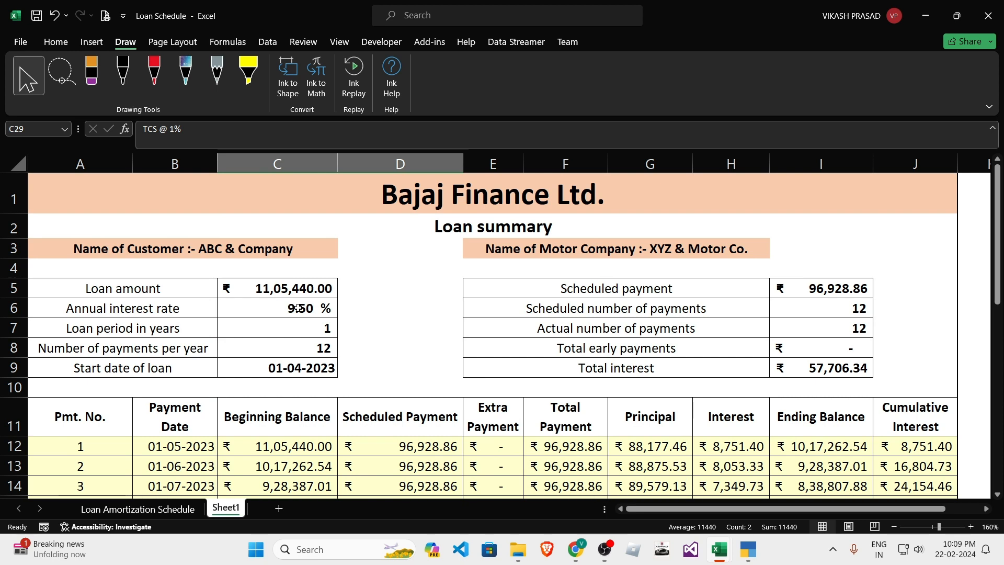
{"action": "left_click", "coordinate": [56, 41]}
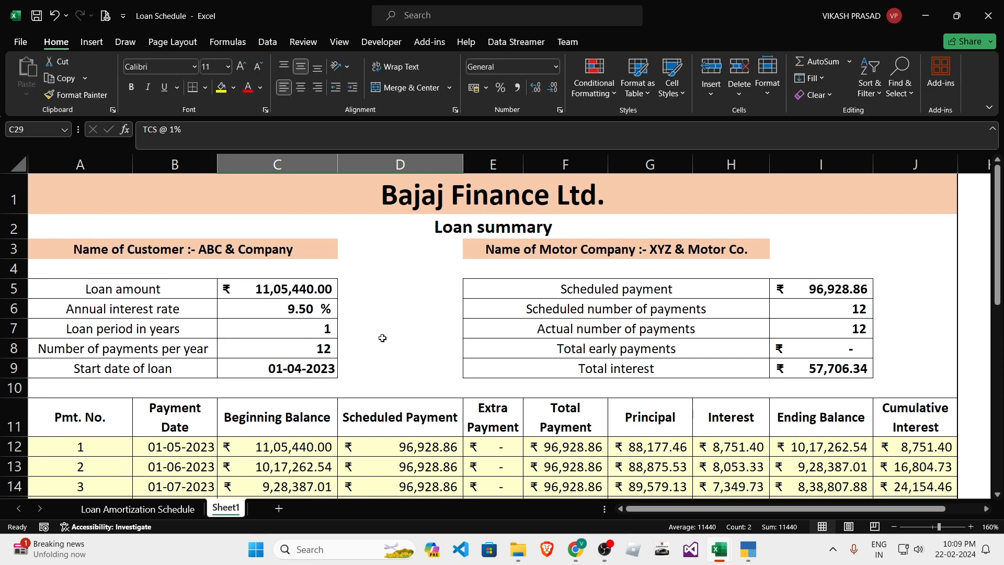
{"action": "left_click", "coordinate": [287, 253]}
{"action": "left_click", "coordinate": [651, 264]}
- Return to the car cost breakdown and examine its tax amounts, including the Cess @ 15% and TCS @ 1% rows
{"action": "scroll", "coordinate": [369, 350], "scroll_direction": "down", "scroll_amount": 3}
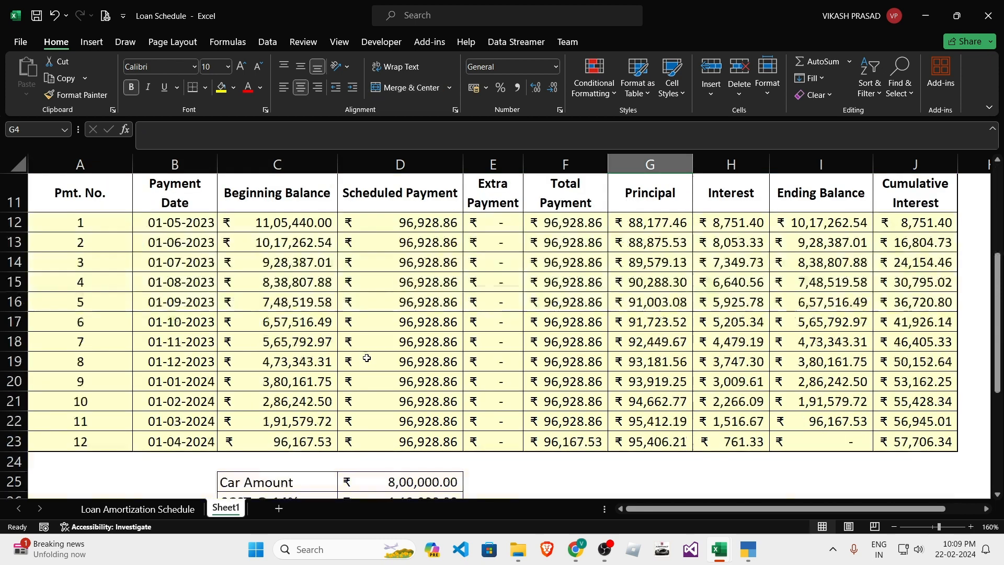
{"action": "scroll", "coordinate": [367, 358], "scroll_direction": "down", "scroll_amount": 3}
{"action": "left_click", "coordinate": [513, 337]}
{"action": "left_click", "coordinate": [418, 336]}
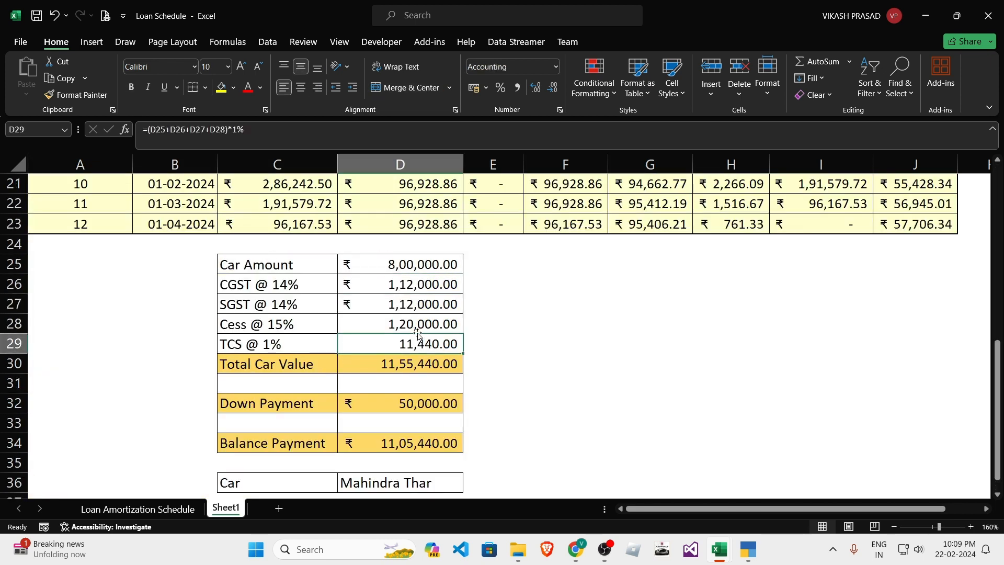
{"action": "key", "text": "Up"}
{"action": "key", "text": "Up"}
{"action": "key", "text": "Up"}
{"action": "left_click", "coordinate": [575, 312]}
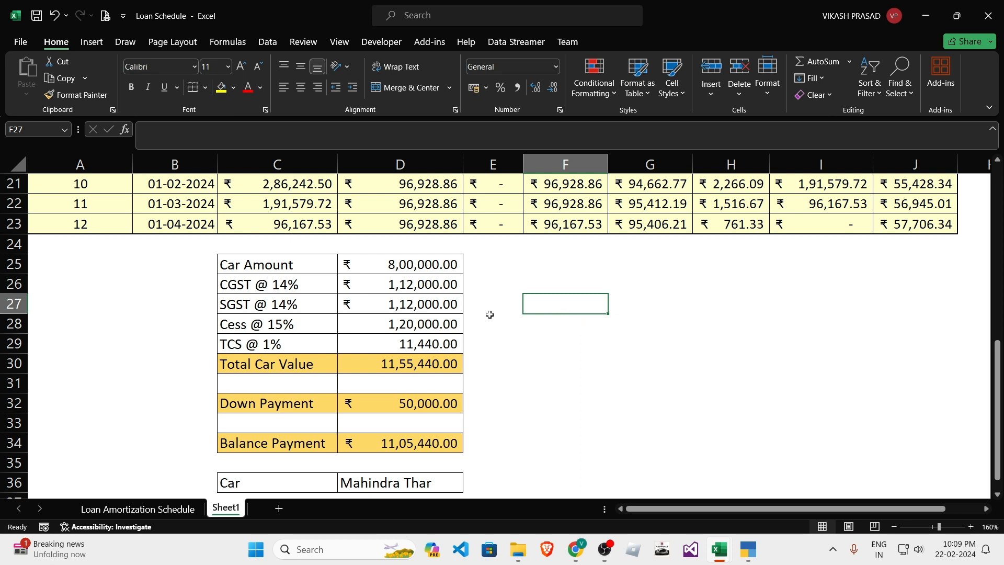
{"action": "left_click", "coordinate": [330, 322]}
{"action": "left_click", "coordinate": [456, 323]}
{"action": "left_click", "coordinate": [223, 344]}
{"action": "left_click_drag", "start_coordinate": [223, 344], "coordinate": [400, 340]}
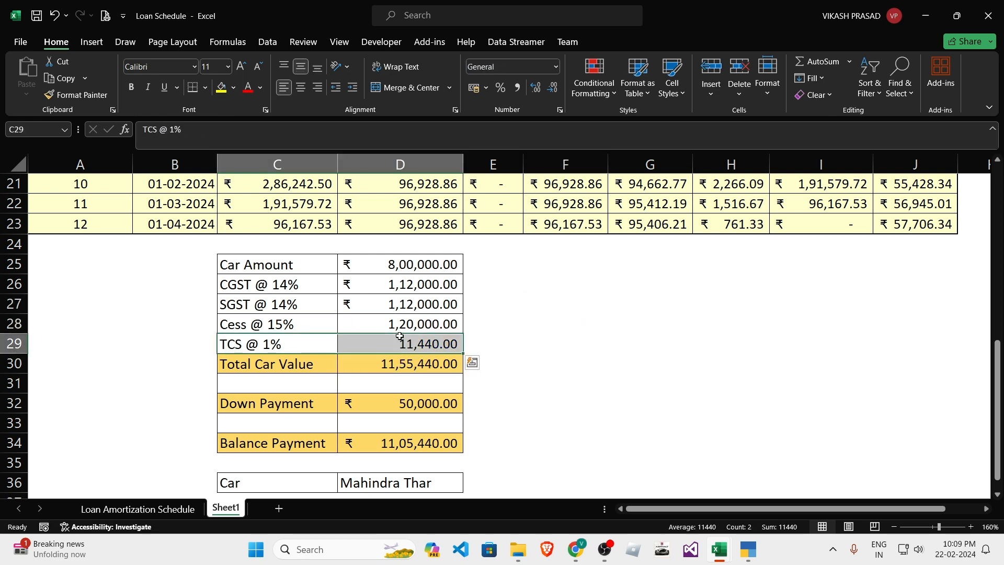
- Examine the TCS @ 1% row together with the Car Amount, CGST, SGST and Cess rows of the cost breakdown
{"action": "left_click", "coordinate": [380, 337]}
{"action": "left_click_drag", "start_coordinate": [276, 343], "coordinate": [416, 343]}
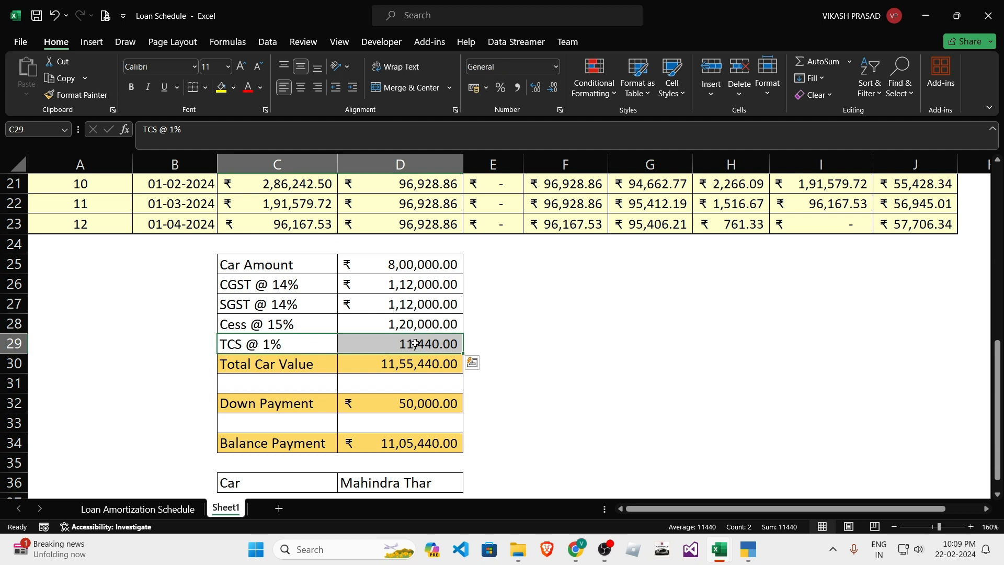
{"action": "left_click", "coordinate": [520, 345]}
{"action": "left_click_drag", "start_coordinate": [293, 286], "coordinate": [298, 356]}
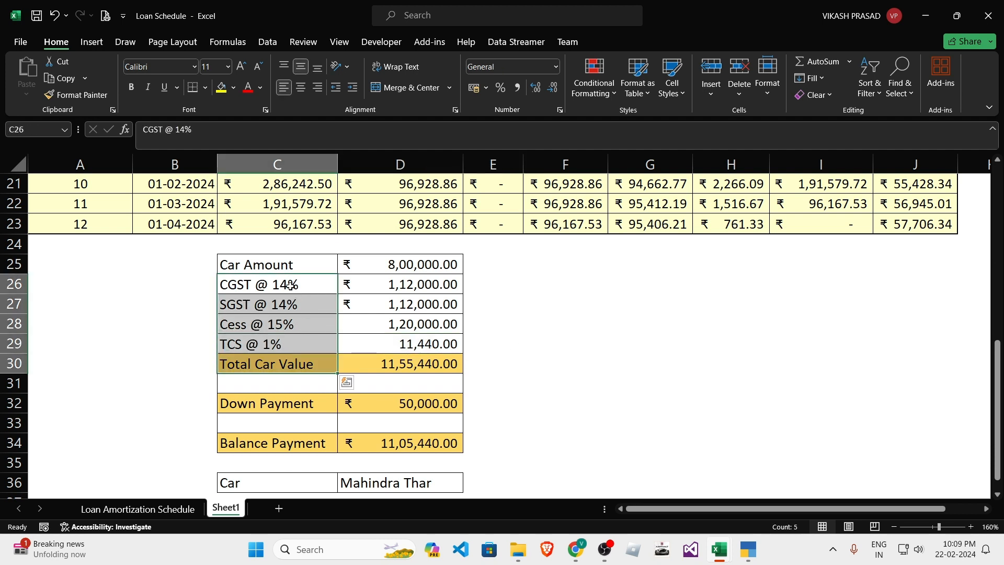
{"action": "left_click_drag", "start_coordinate": [292, 285], "coordinate": [291, 341]}
{"action": "left_click", "coordinate": [357, 345]}
{"action": "left_click", "coordinate": [273, 262]}
{"action": "mouse_move", "coordinate": [273, 262]}
{"action": "left_mouse_down"}
{"action": "mouse_move", "coordinate": [301, 344]}
{"action": "mouse_move", "coordinate": [376, 345]}
{"action": "left_mouse_up"}
{"action": "left_click", "coordinate": [302, 345]}
{"action": "left_click_drag", "start_coordinate": [316, 344], "coordinate": [386, 347]}
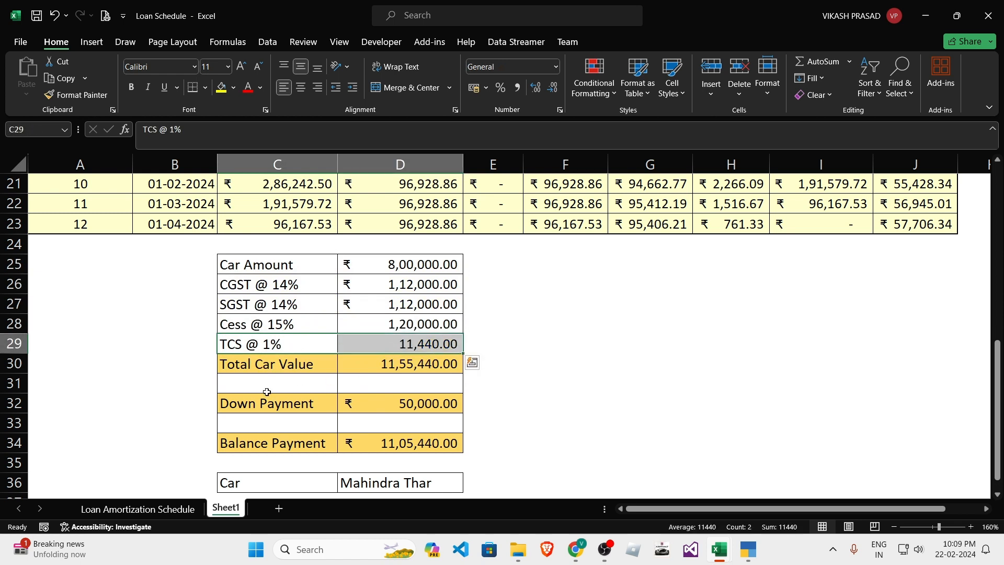
- Compare the TCS @ 1% and Cess @ 15% amounts with the rows from Car Amount to SGST @ 14%
{"action": "left_click", "coordinate": [264, 358]}
{"action": "left_click_drag", "start_coordinate": [272, 343], "coordinate": [414, 347]}
{"action": "left_click", "coordinate": [414, 348]}
{"action": "left_click_drag", "start_coordinate": [269, 324], "coordinate": [397, 324]}
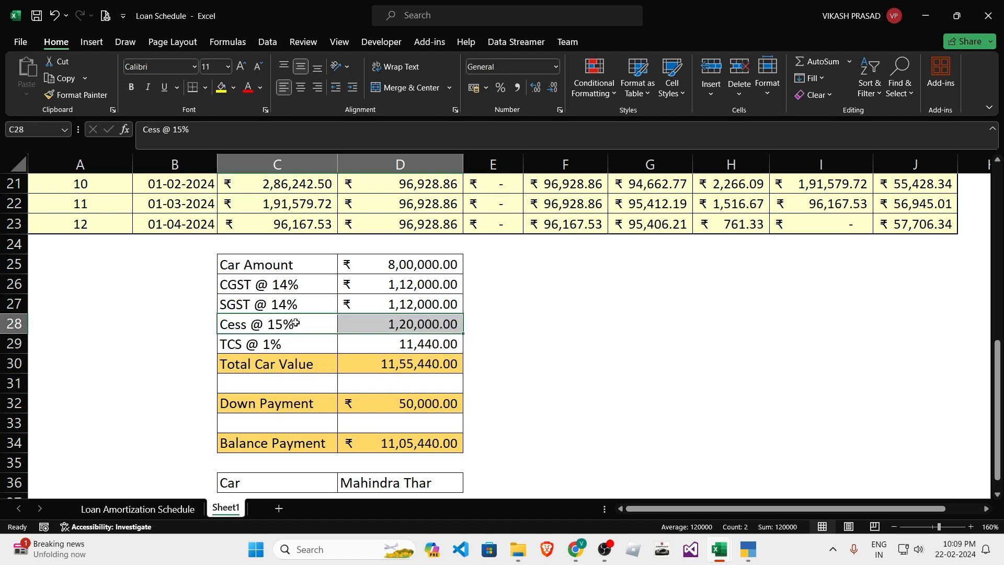
{"action": "left_click", "coordinate": [293, 282]}
{"action": "left_click_drag", "start_coordinate": [297, 267], "coordinate": [428, 303]}
{"action": "left_click", "coordinate": [554, 305]}
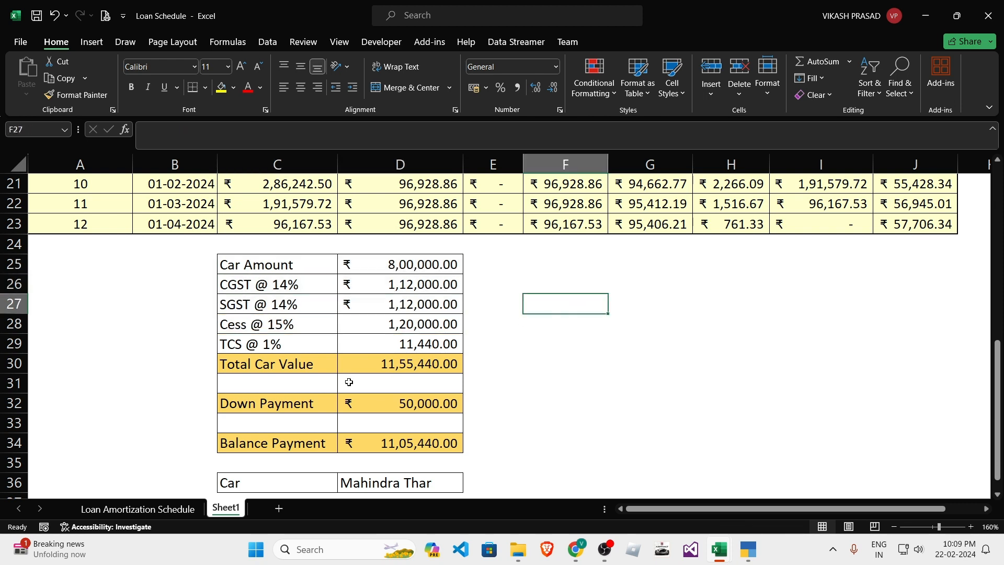
- Review the Total Car Value and the tax rows that make it up, and return to the loan summary
{"action": "left_click", "coordinate": [273, 363]}
{"action": "left_click", "coordinate": [409, 363]}
{"action": "left_click", "coordinate": [405, 421]}
{"action": "left_click", "coordinate": [404, 363]}
{"action": "left_click_drag", "start_coordinate": [306, 277], "coordinate": [449, 346]}
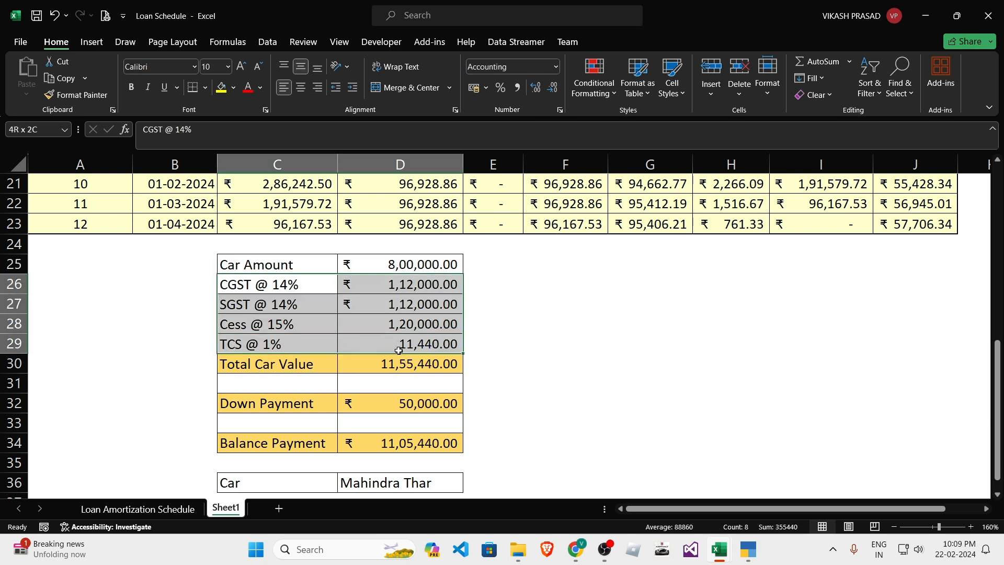
{"action": "scroll", "coordinate": [570, 402], "scroll_direction": "up", "scroll_amount": 5}
{"action": "left_click", "coordinate": [560, 343]}
{"action": "scroll", "coordinate": [541, 366], "scroll_direction": "up", "scroll_amount": 2}
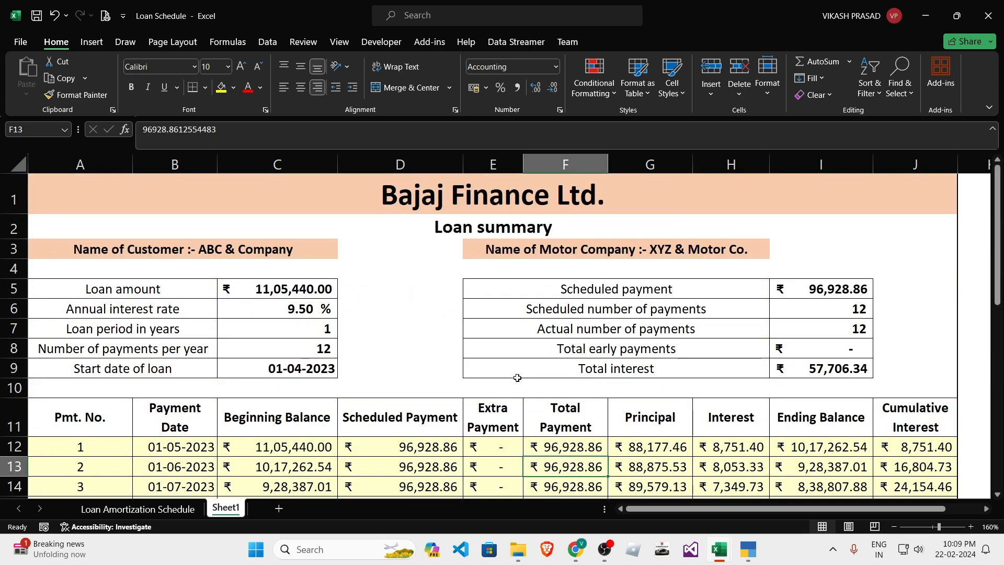
- Switch to TallyPrime and start creating a company named Loan Accounting
{"action": "left_click", "coordinate": [752, 550]}
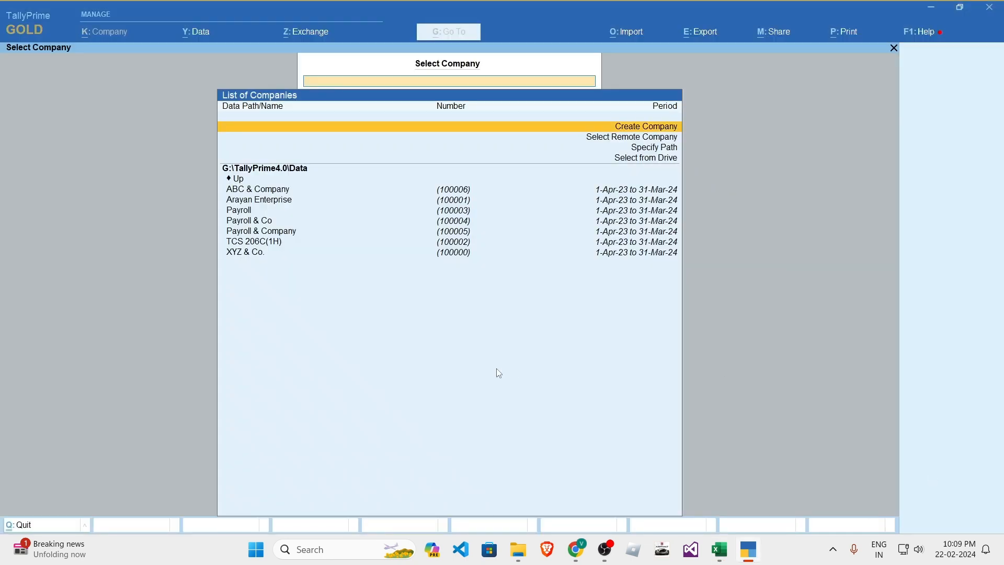
{"action": "key", "text": "Down"}
{"action": "key", "text": "Down"}
{"action": "key", "text": "Up"}
{"action": "key", "text": "Up"}
{"action": "key", "text": "Return"}
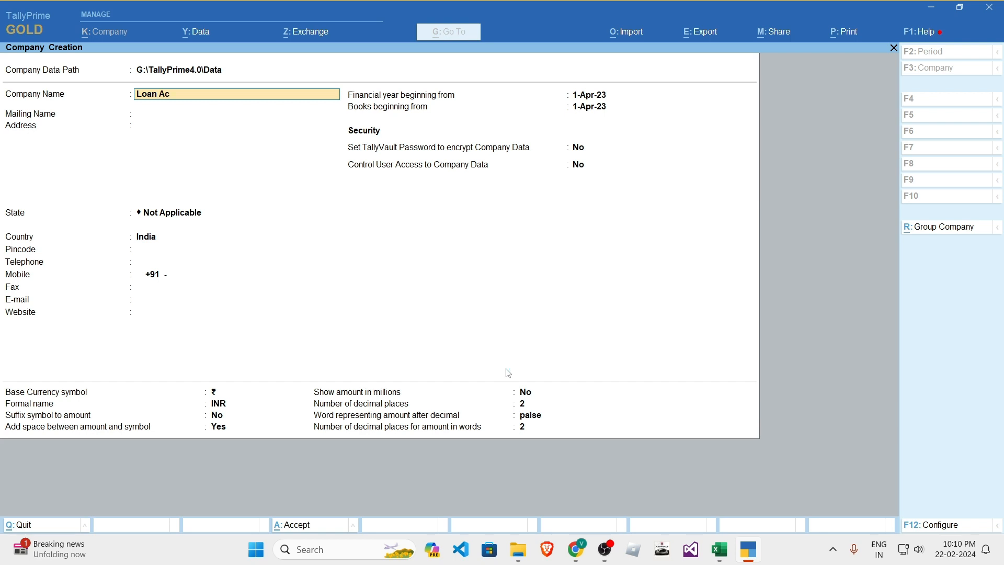
{"action": "key", "text": "Return"}
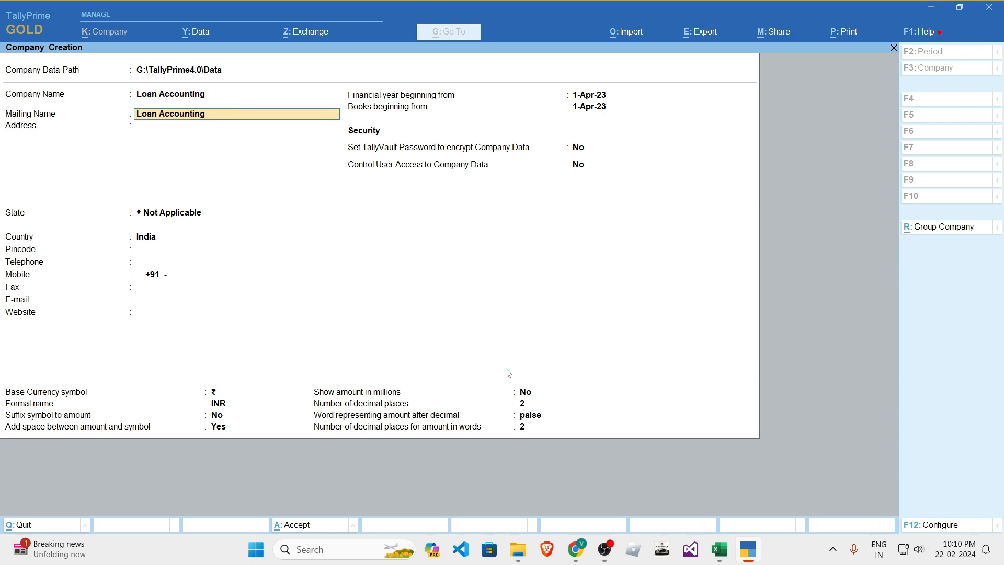
- Keep Loan Accounting as the mailing name, set the state to West Bengal and save the company
{"action": "key", "text": "Return"}
{"action": "key", "text": "Return"}
{"action": "type", "text": "we"}
{"action": "key", "text": "Return"}
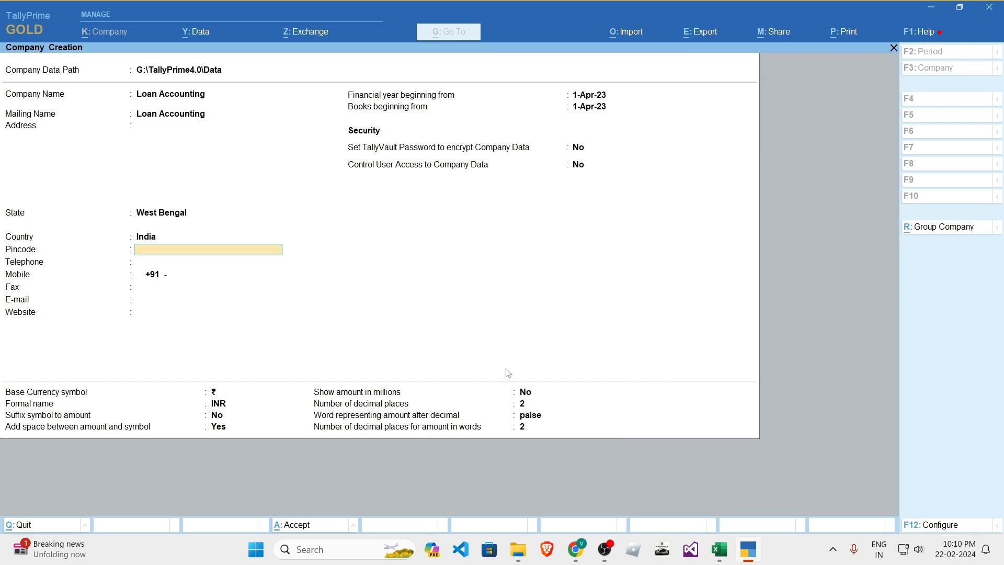
{"action": "key", "text": "Return"}
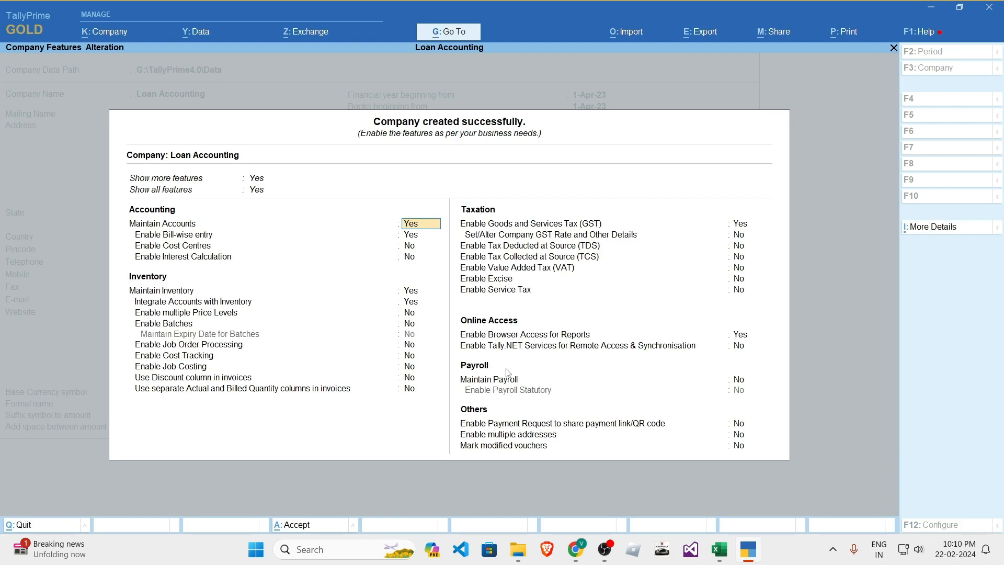
- Enable GST for the company and keep West Bengal, the Regular registration type and No for Assessee of Other Territory
{"action": "left_click", "coordinate": [746, 226]}
{"action": "key", "text": "Return"}
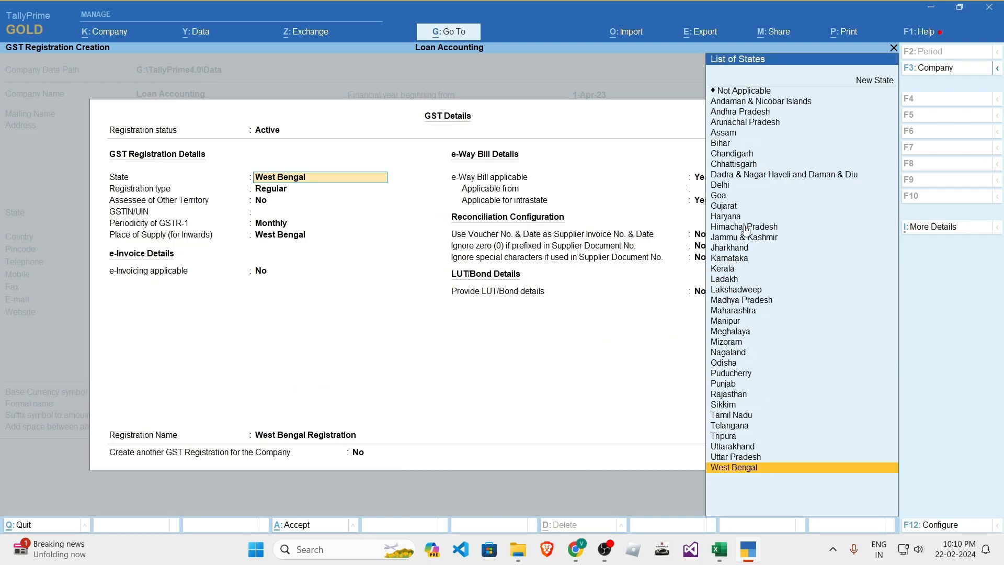
{"action": "key", "text": "Return"}
{"action": "key", "text": "Return"}
{"action": "key", "text": "Return"}
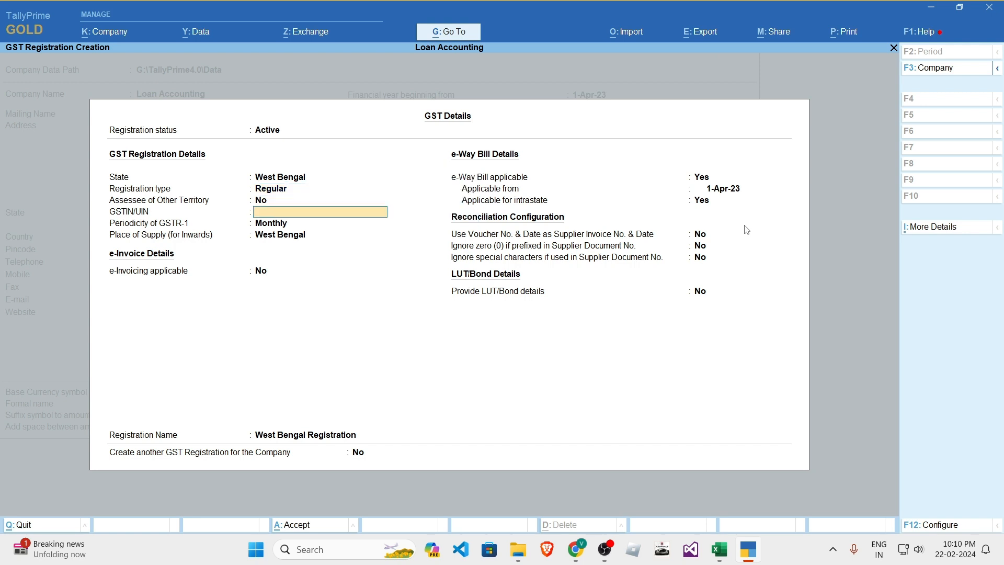
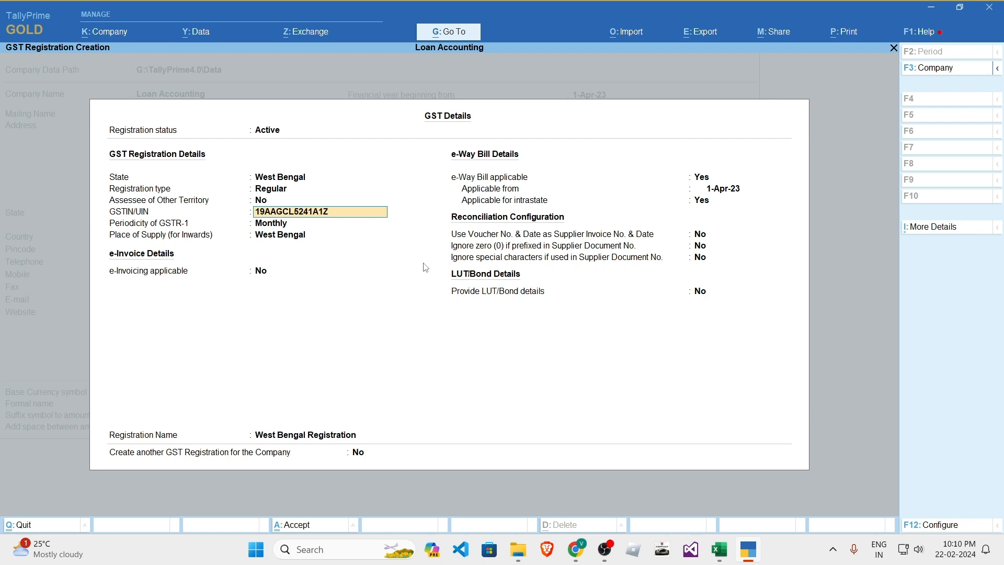
- Enter the company's GSTIN, keeping the GSTR-1 periodicity Monthly and the place of supply West Bengal
{"action": "key", "text": "Return"}
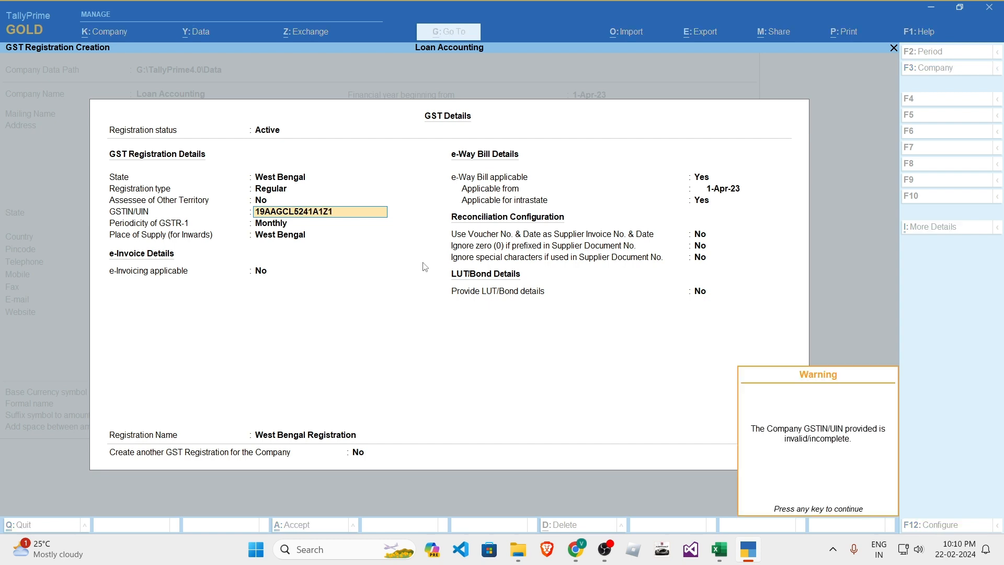
{"action": "key", "text": "Return"}
{"action": "key", "text": "Return"}
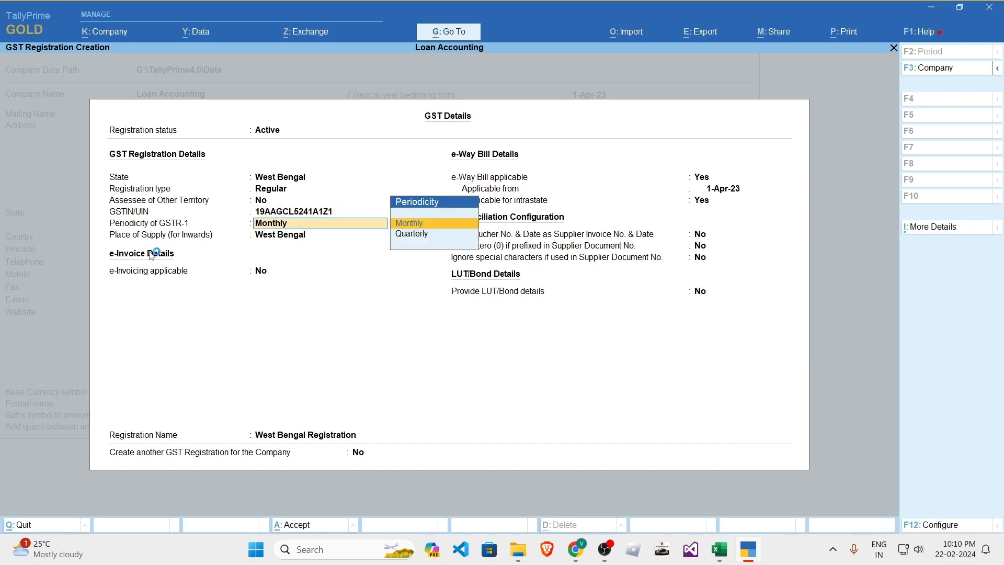
{"action": "key", "text": "Return"}
{"action": "key", "text": "Return"}
{"action": "key", "text": "Return"}
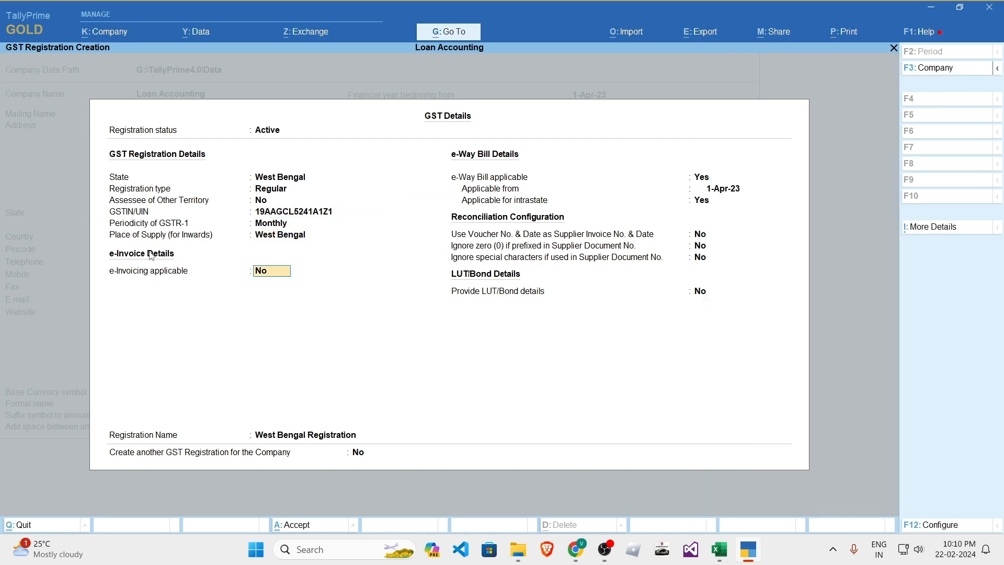
- Set e-Way Bill applicable to No, keep the reconciliation and LUT/Bond options at No, and save the GST registration
{"action": "type", "text": "N"}
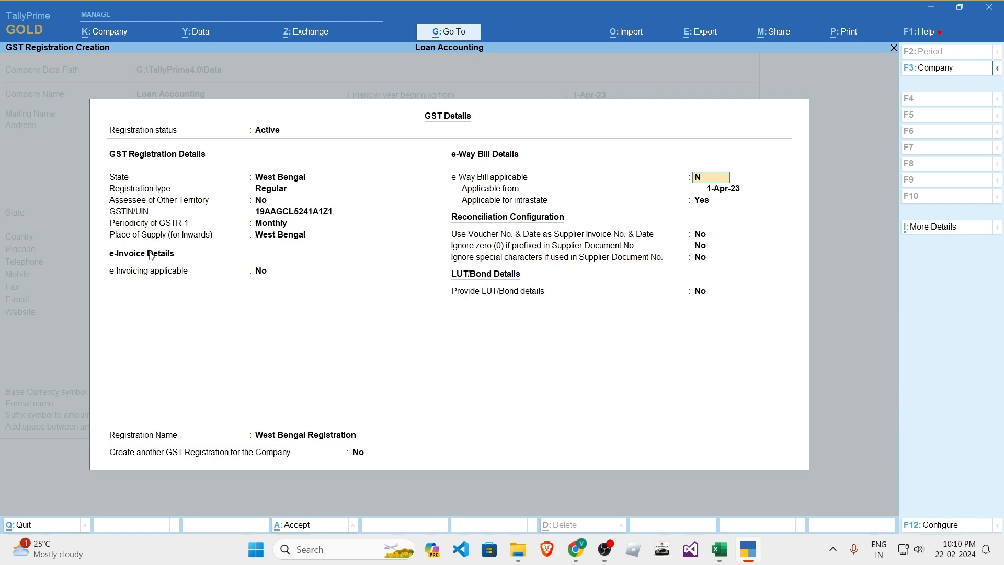
{"action": "key", "text": "Return"}
{"action": "key", "text": "Return"}
{"action": "key", "text": "Return"}
{"action": "key", "text": "Return"}
{"action": "key", "text": "Return"}
{"action": "key", "text": "Return"}
{"action": "key", "text": "Return"}
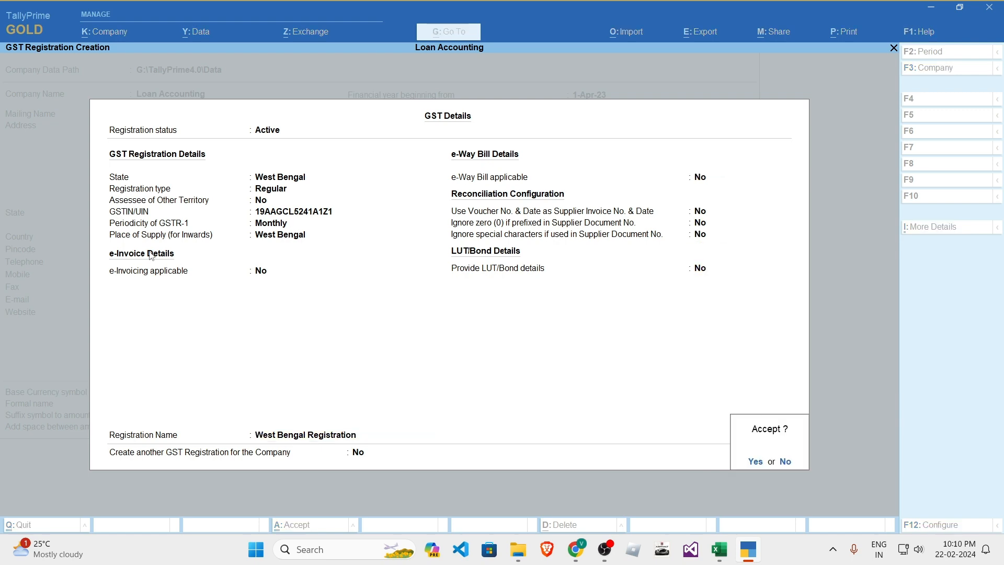
{"action": "key", "text": "Return"}
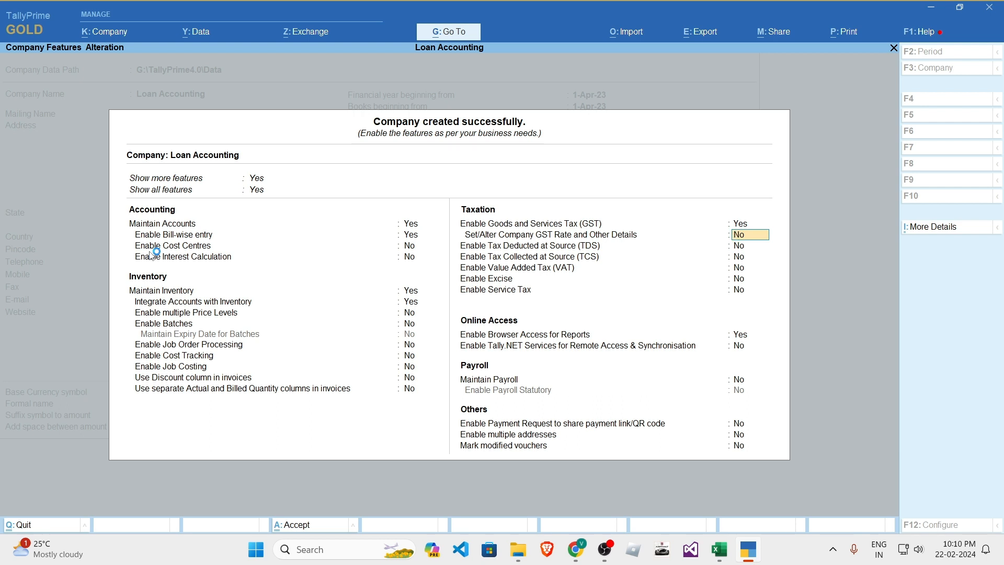
{"action": "key", "text": "Return"}
{"action": "key", "text": "Return"}
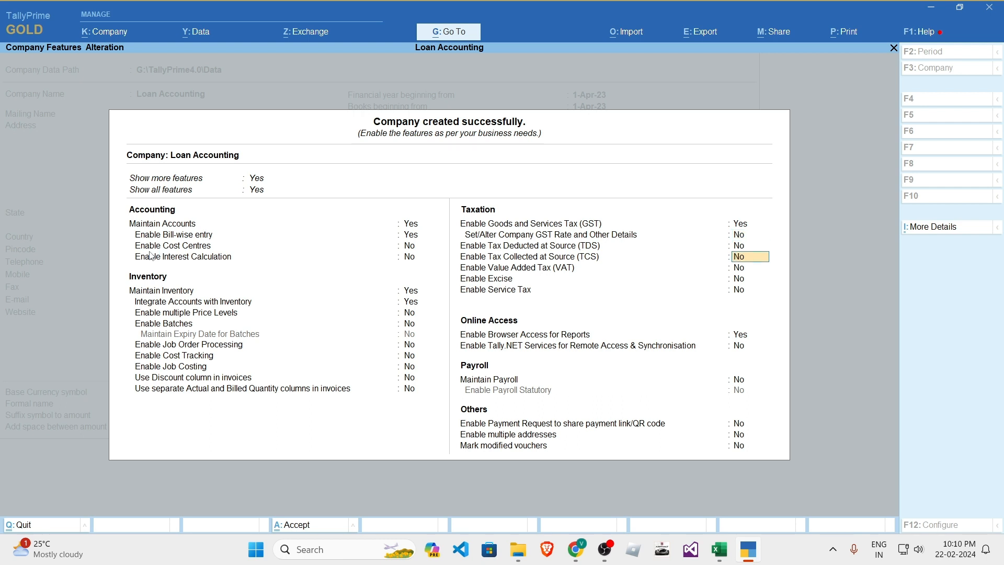
{"action": "type", "text": "Y"}
{"action": "key", "text": "Return"}
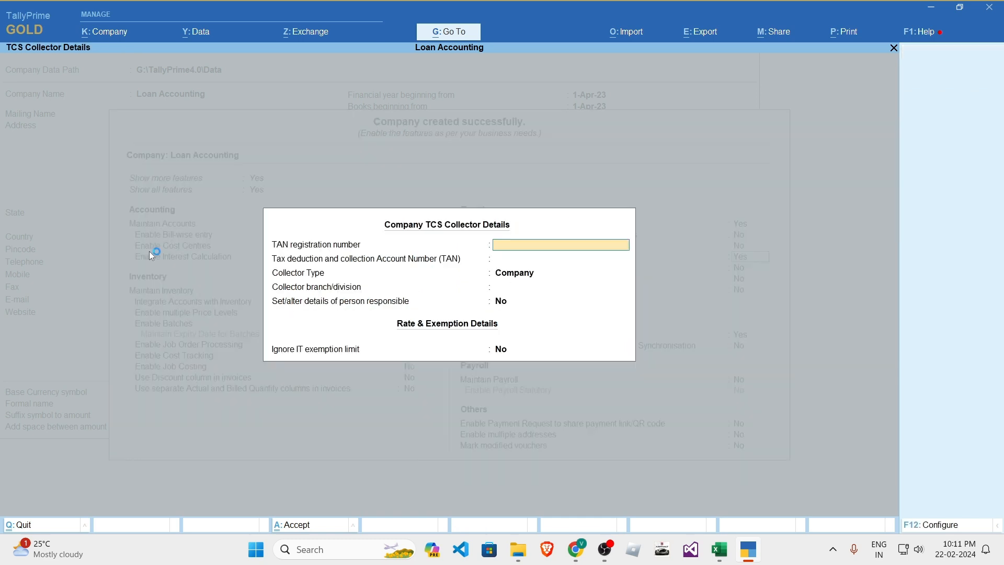
{"action": "key", "text": "Escape"}
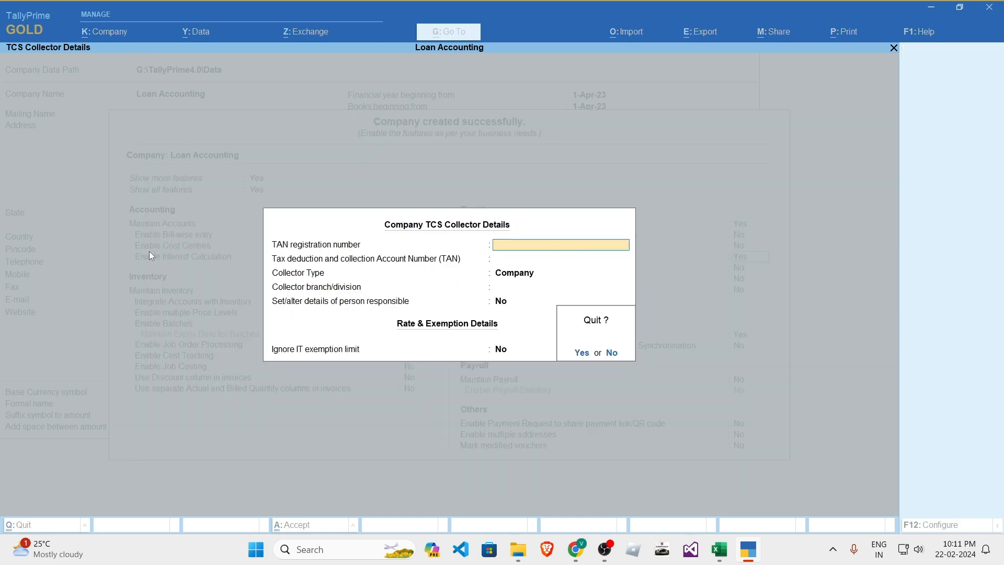
{"action": "key", "text": "y"}
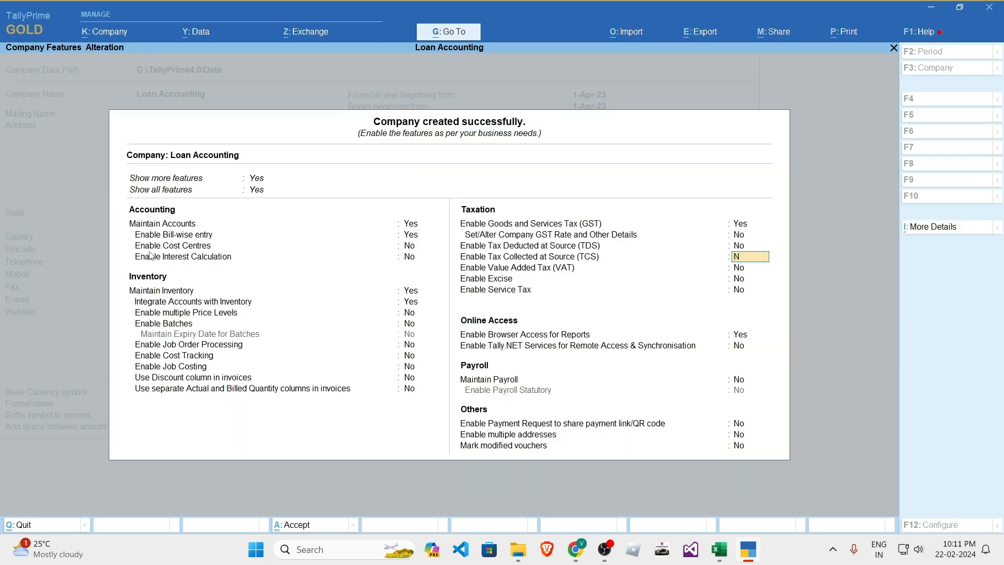
- Set Enable Tax Collected at Source (TCS) to No and save the company features
{"action": "key", "text": "Return"}
{"action": "key", "text": "ctrl+a"}
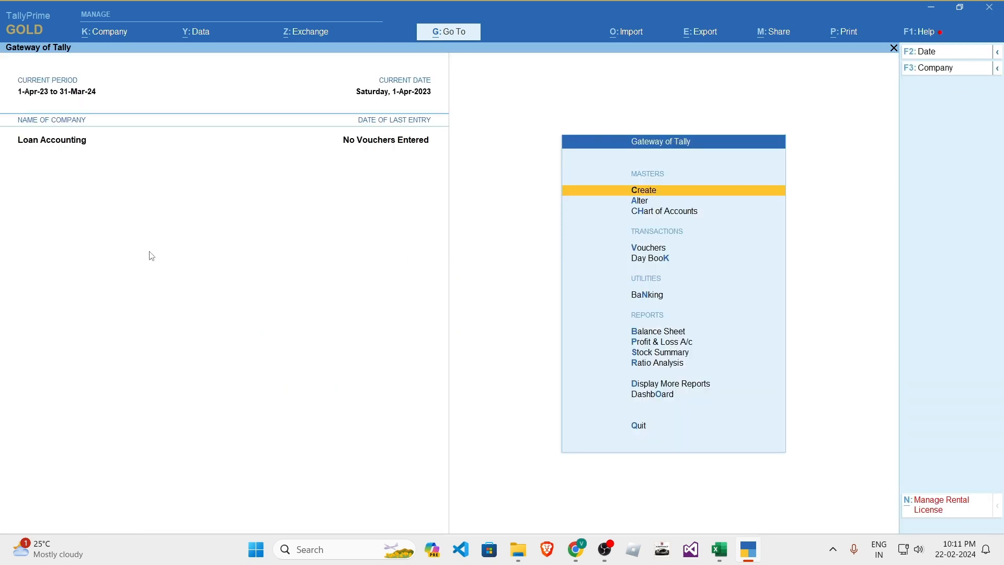
- Switch to the Excel loan schedule and review the loan summary and the car cost breakdown down to Balance Payment
{"action": "key", "text": "alt+Tab"}
{"action": "left_click", "coordinate": [237, 328]}
{"action": "left_click", "coordinate": [235, 274]}
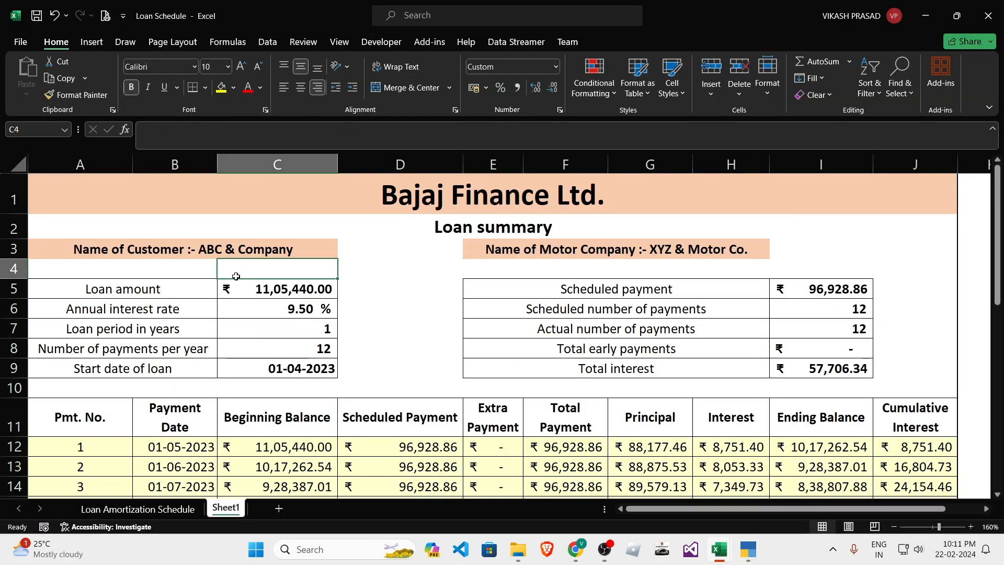
{"action": "left_click_drag", "start_coordinate": [278, 330], "coordinate": [293, 349]}
{"action": "scroll", "coordinate": [451, 366], "scroll_direction": "down", "scroll_amount": 8}
{"action": "left_click", "coordinate": [594, 340]}
{"action": "scroll", "coordinate": [523, 356], "scroll_direction": "up", "scroll_amount": 2}
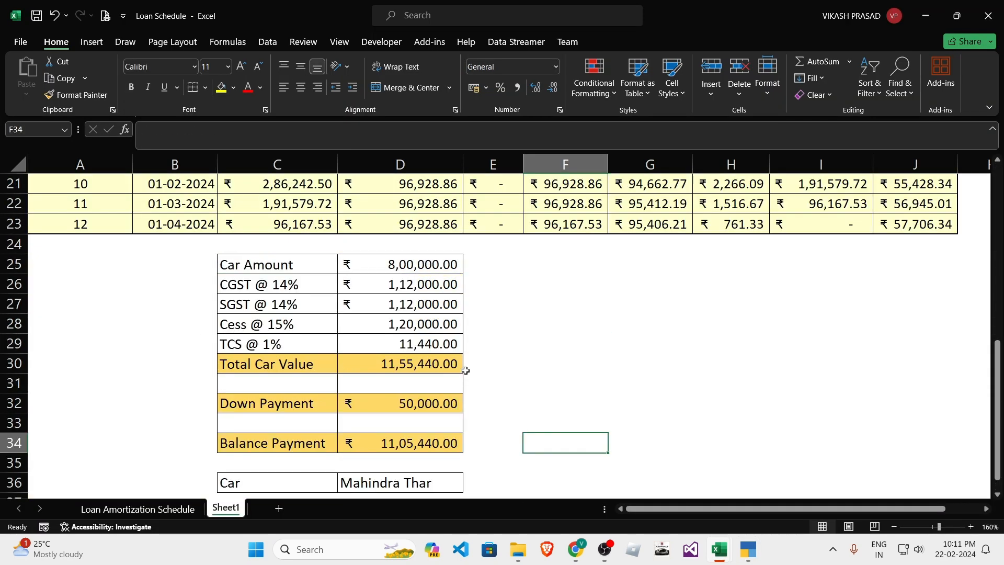
{"action": "left_click_drag", "start_coordinate": [264, 265], "coordinate": [428, 444]}
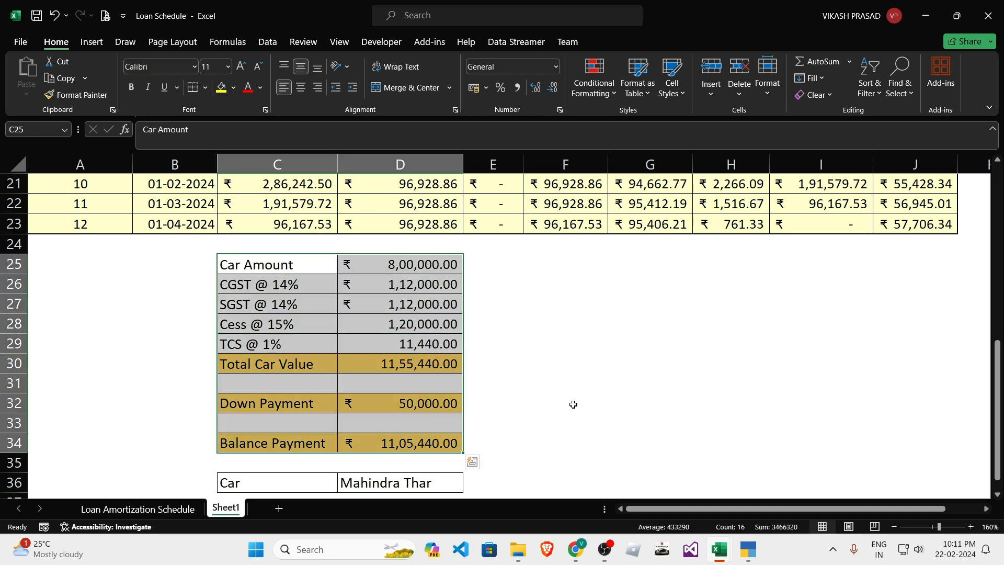
- Switch to TallyPrime and open a new Purchase voucher for Loan Accounting
{"action": "key", "text": "alt+Tab"}
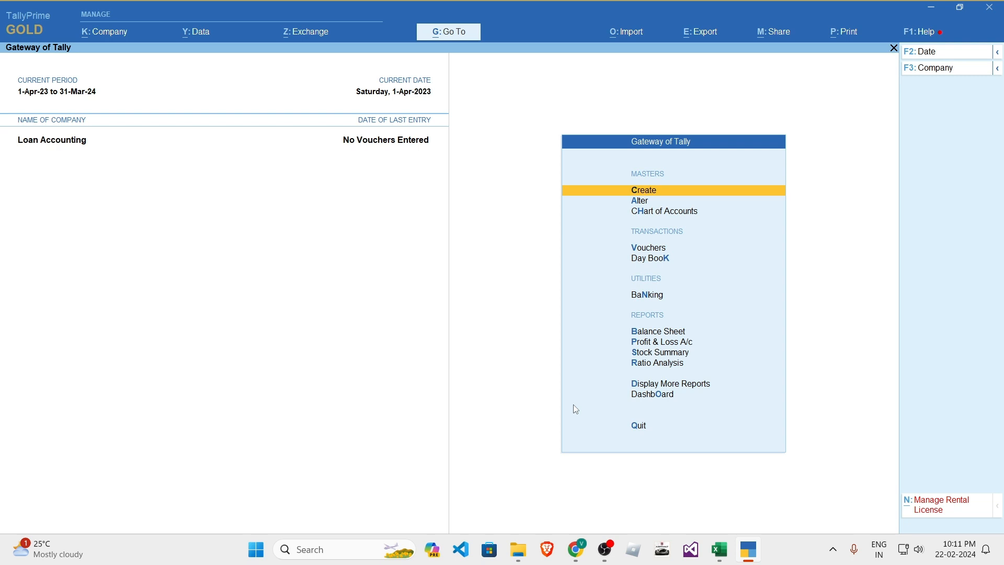
{"action": "key", "text": "v"}
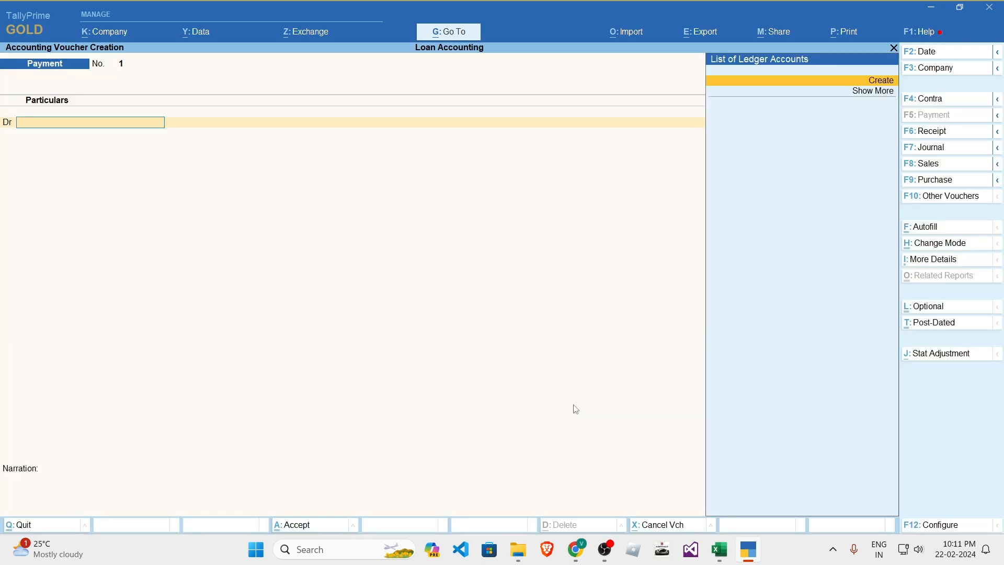
{"action": "key", "text": "F9"}
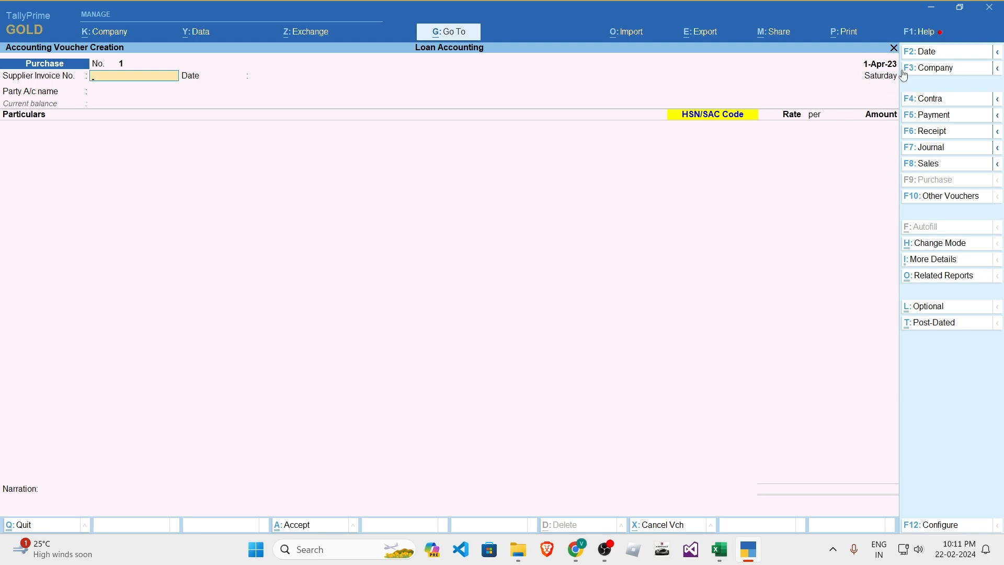
- Check the Start date of loan in the Excel loan summary and return to the purchase voucher in TallyPrime
{"action": "key", "text": "alt+Tab"}
{"action": "scroll", "coordinate": [446, 385], "scroll_direction": "up", "scroll_amount": 7}
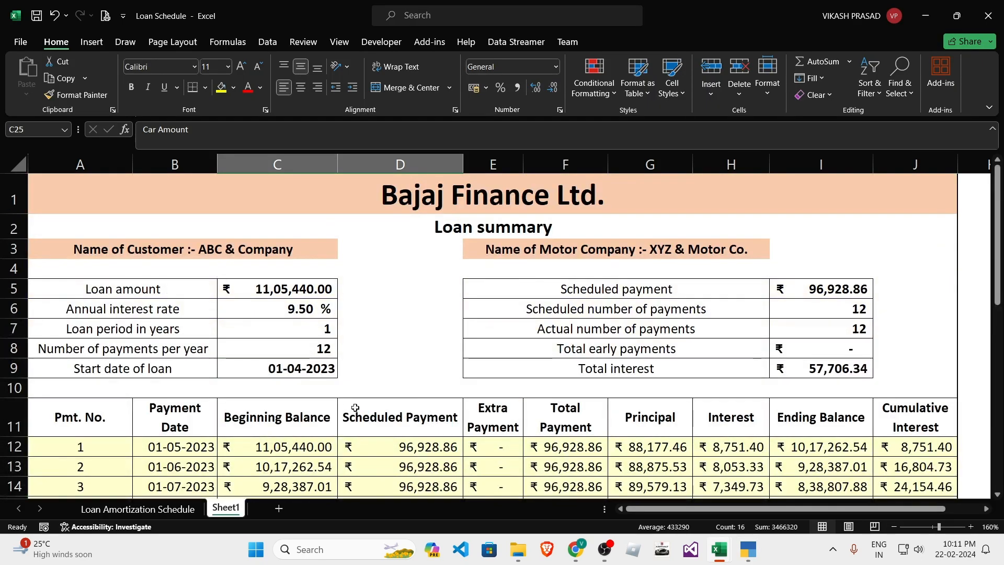
{"action": "left_click", "coordinate": [262, 370]}
{"action": "left_click_drag", "start_coordinate": [137, 369], "coordinate": [313, 369]}
{"action": "left_click", "coordinate": [314, 370]}
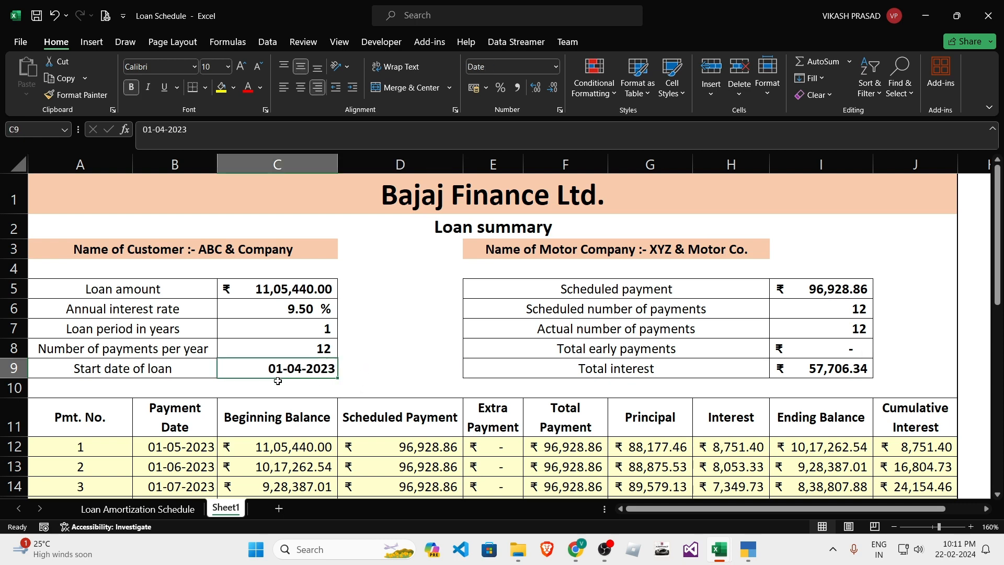
{"action": "key", "text": "alt+Tab"}
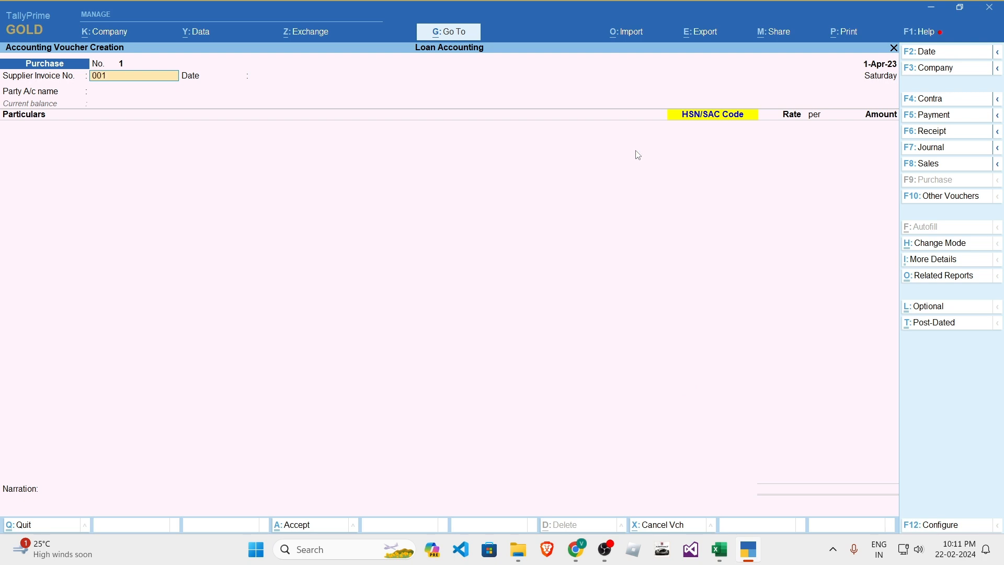
- Enter supplier invoice number 001/23-24 dated 1-Apr-23 and start creating a new ledger for the voucher's party
{"action": "type", "text": "001/23-24"}
{"action": "key", "text": "Return"}
{"action": "key", "text": "Return"}
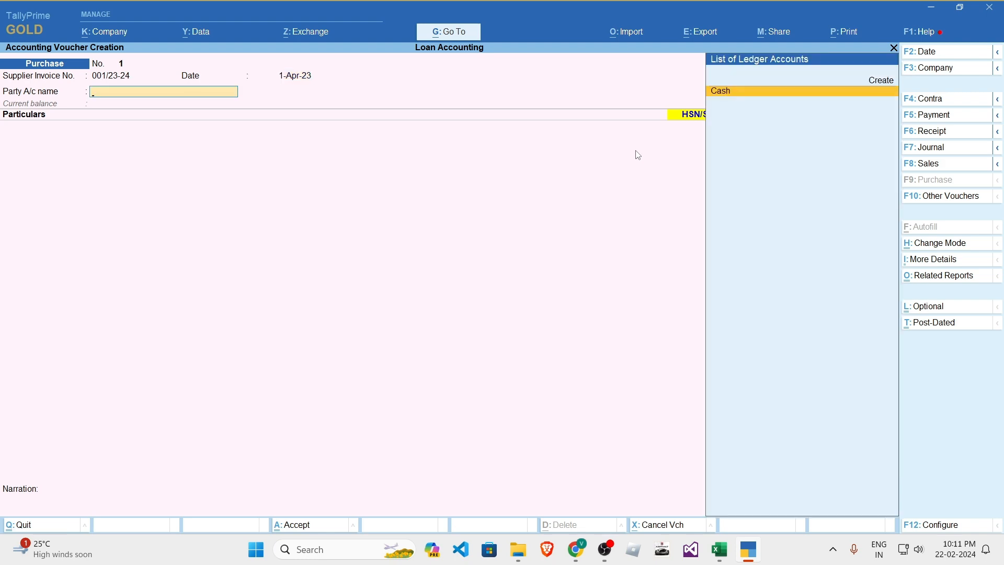
{"action": "key", "text": "Up"}
{"action": "key", "text": "Return"}
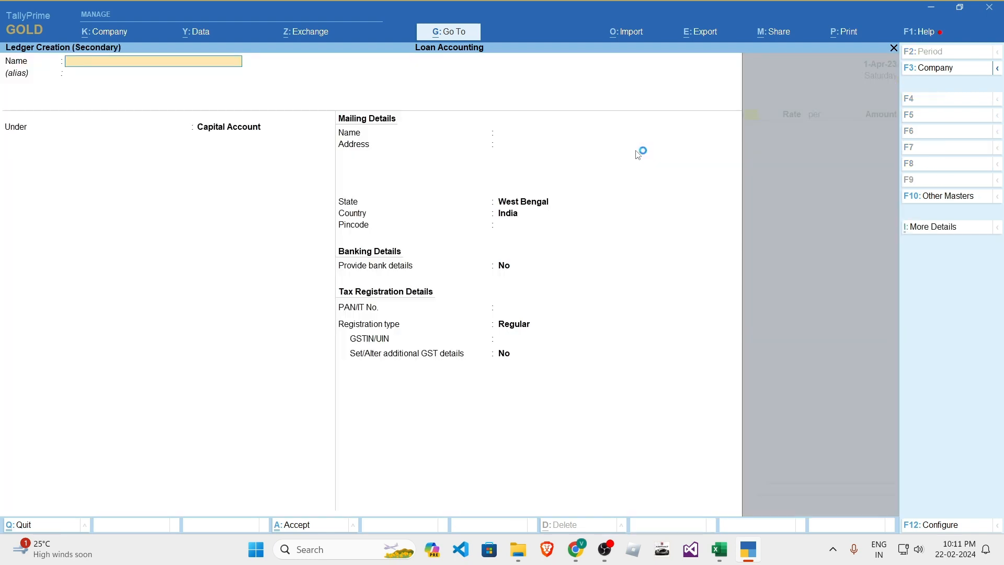
- Copy the motor company name XYZ & Motor Co. from the Excel loan summary into the new TallyPrime ledger's name
{"action": "key", "text": "alt+Tab"}
{"action": "left_click", "coordinate": [622, 255]}
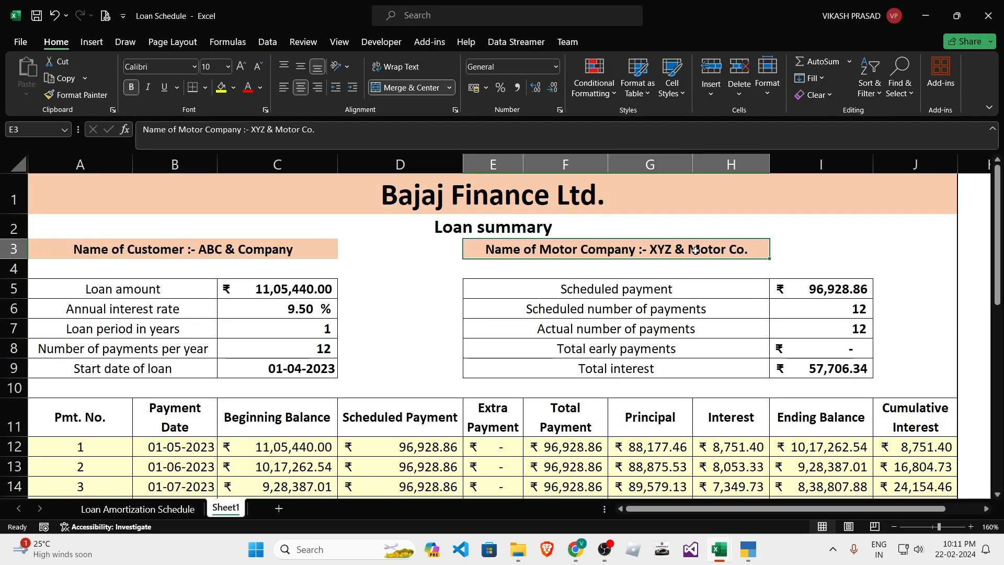
{"action": "double_click", "coordinate": [751, 249]}
{"action": "left_click_drag", "start_coordinate": [750, 250], "coordinate": [650, 251]}
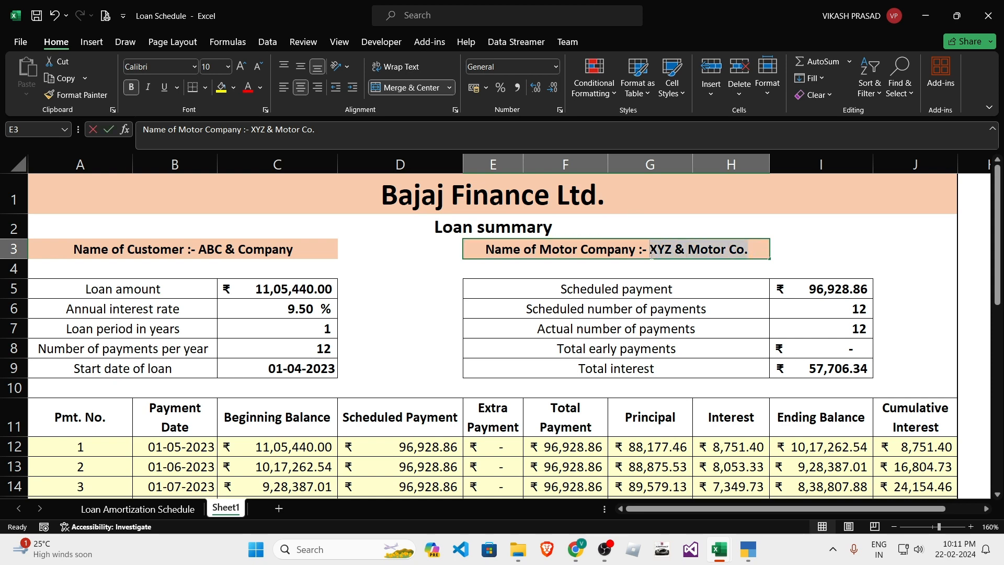
{"action": "key", "text": "ctrl+c"}
{"action": "key", "text": "alt+Tab"}
{"action": "key", "text": "ctrl+alt+v"}
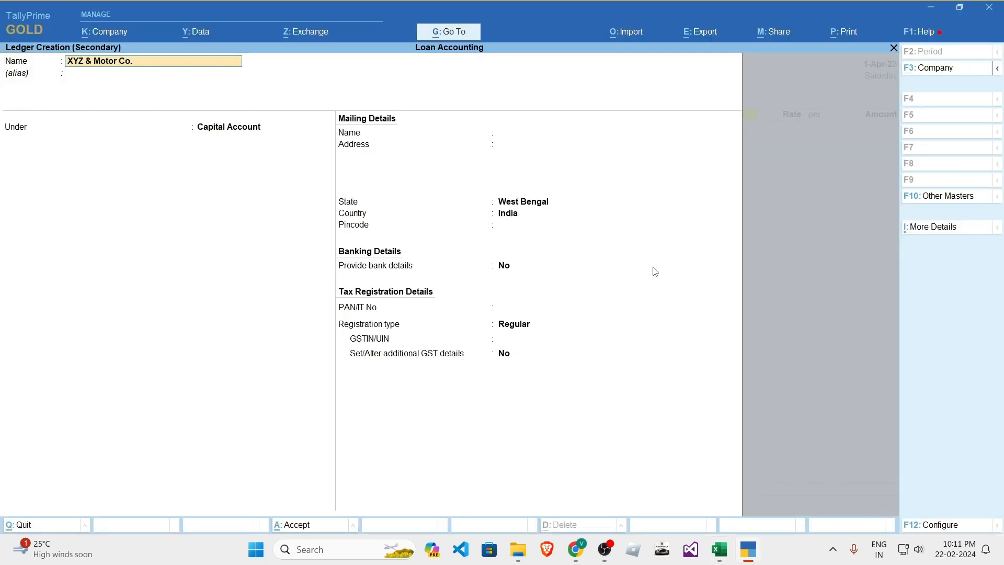
- Place the XYZ & Motor Co. ledger under Sundry Creditors and set Maintain balances bill-by-bill to No
{"action": "key", "text": "Return"}
{"action": "type", "text": "SUN"}
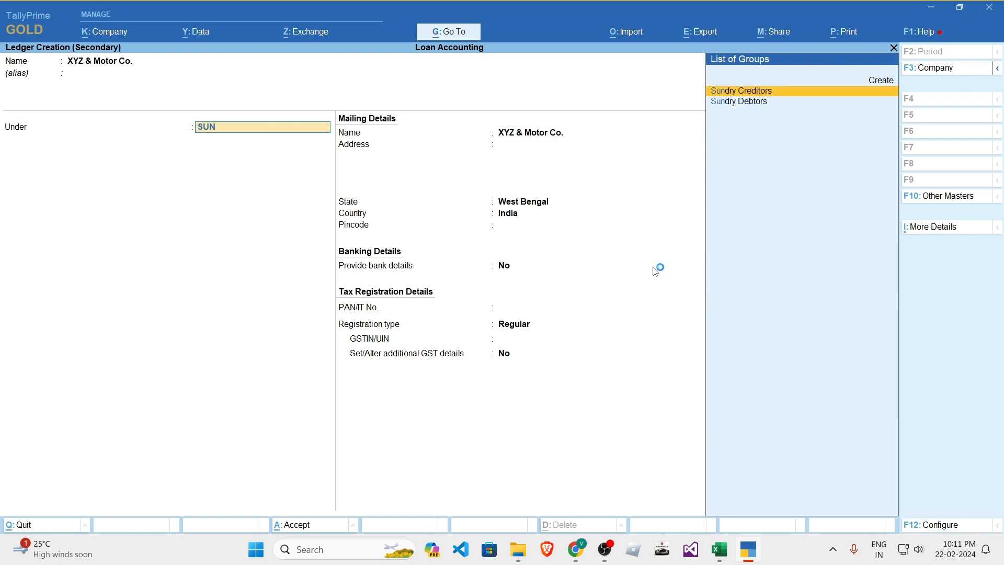
{"action": "key", "text": "Return"}
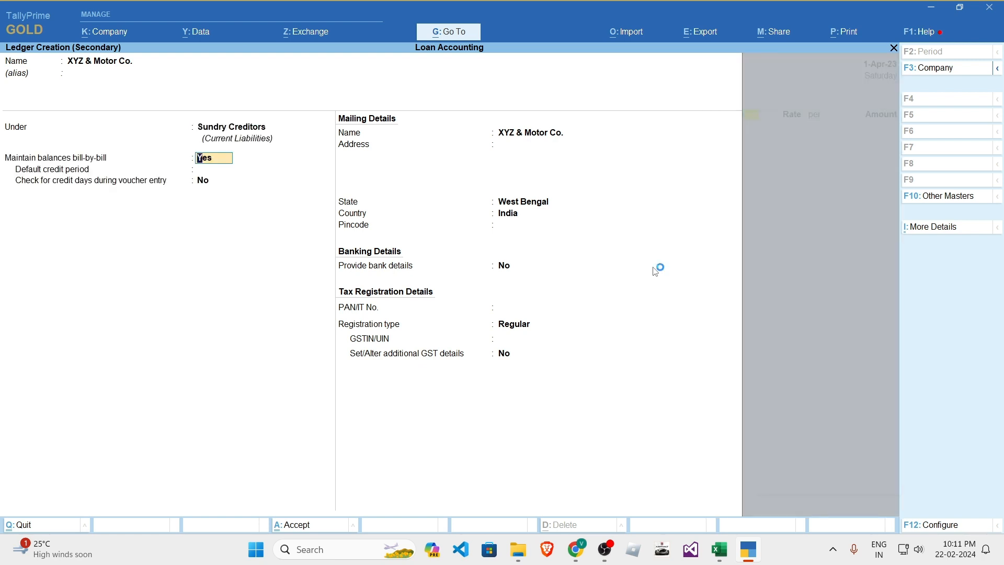
{"action": "key", "text": "n"}
{"action": "key", "text": "Return"}
{"action": "key", "text": "Return"}
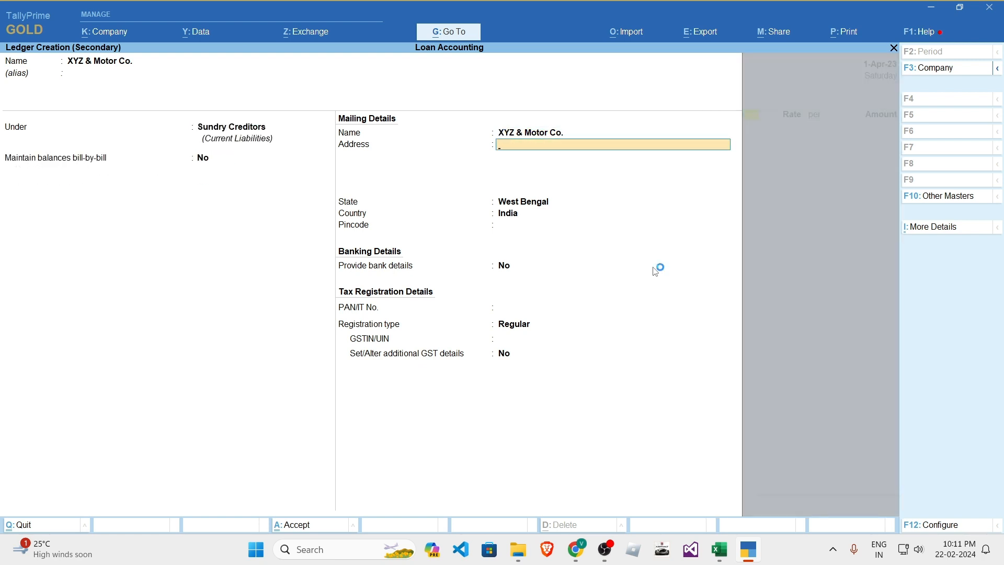
- Fill in the supplier's mailing address and pincode, keeping West Bengal, India and no bank details
{"action": "type", "text": "KOLKATA"}
{"action": "key", "text": "Return"}
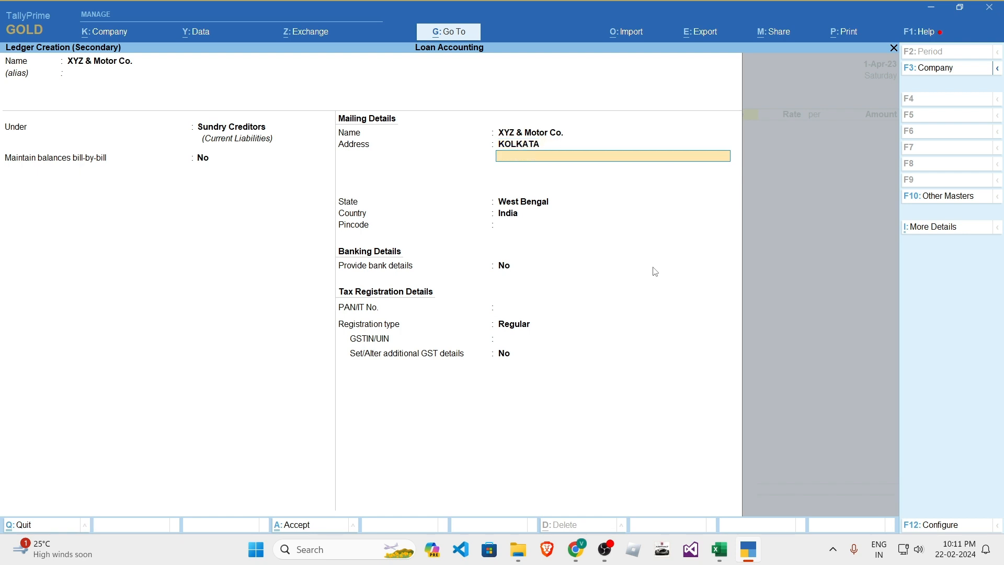
{"action": "key", "text": "BackSpace"}
{"action": "type", "text": "KOlk"}
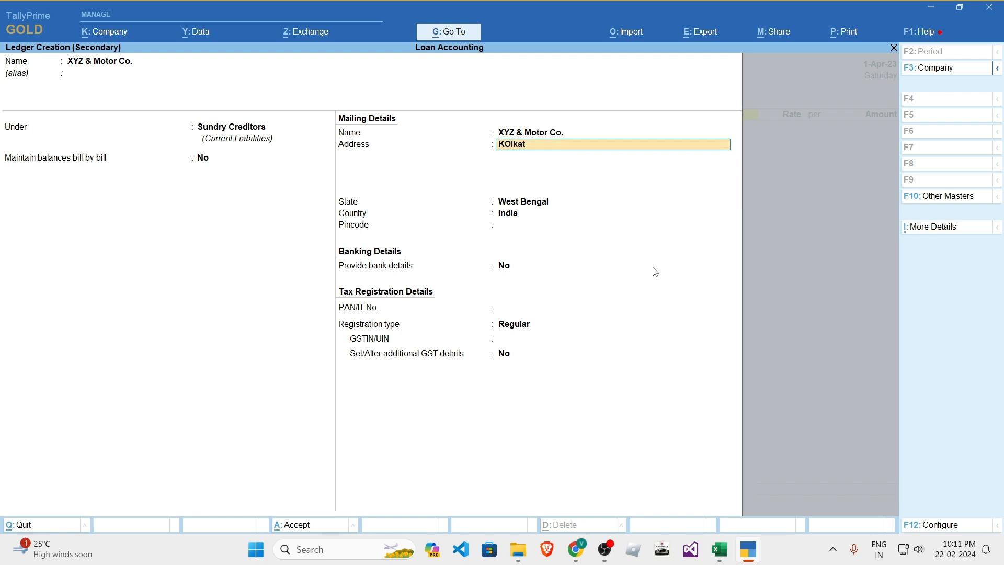
{"action": "type", "text": "ata"}
{"action": "key", "text": "Return"}
{"action": "key", "text": "Return"}
{"action": "key", "text": "Return"}
{"action": "key", "text": "Return"}
{"action": "type", "text": "70"}
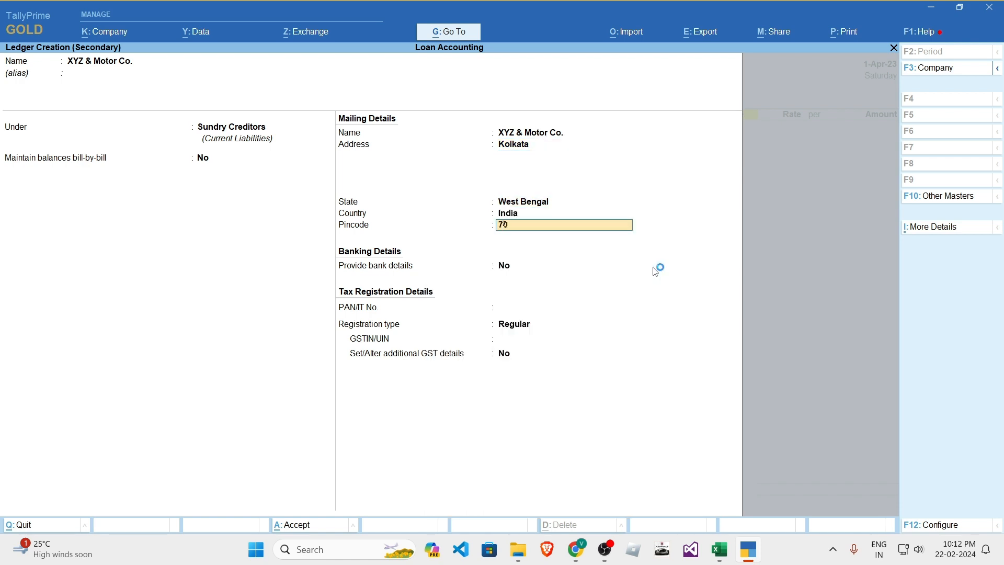
{"action": "type", "text": "0001"}
{"action": "key", "text": "Return"}
{"action": "key", "text": "Return"}
{"action": "key", "text": "Return"}
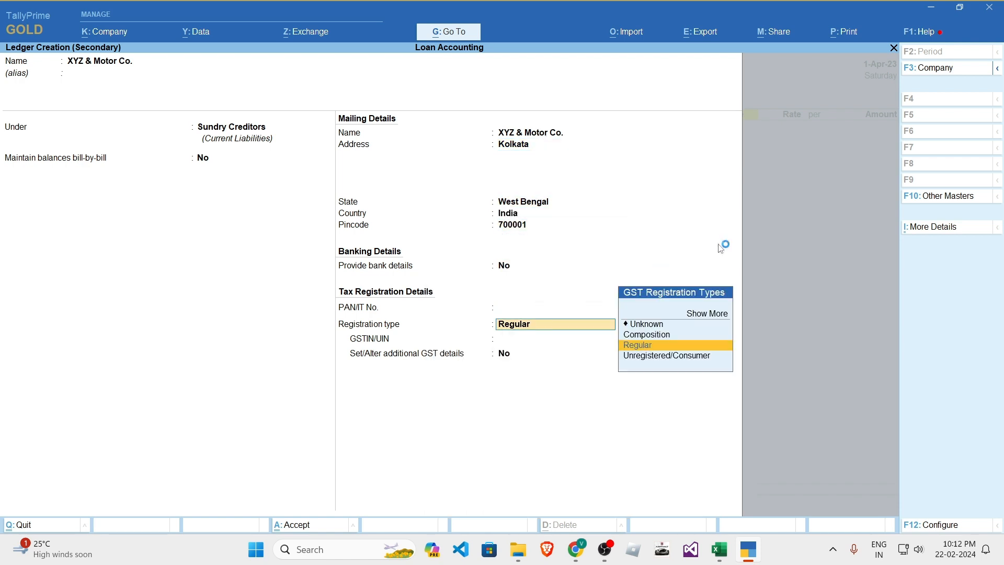
- Keep the supplier's registration type as Regular, enter its GSTIN without additional GST details, and save the ledger
{"action": "key", "text": "Return"}
{"action": "key", "text": "alt+Tab"}
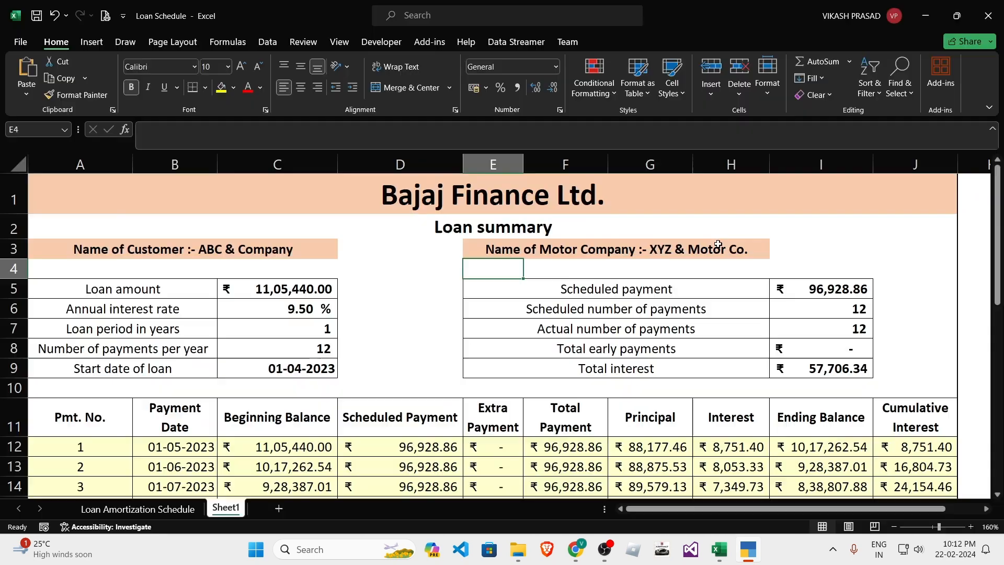
{"action": "key", "text": "alt+Tab"}
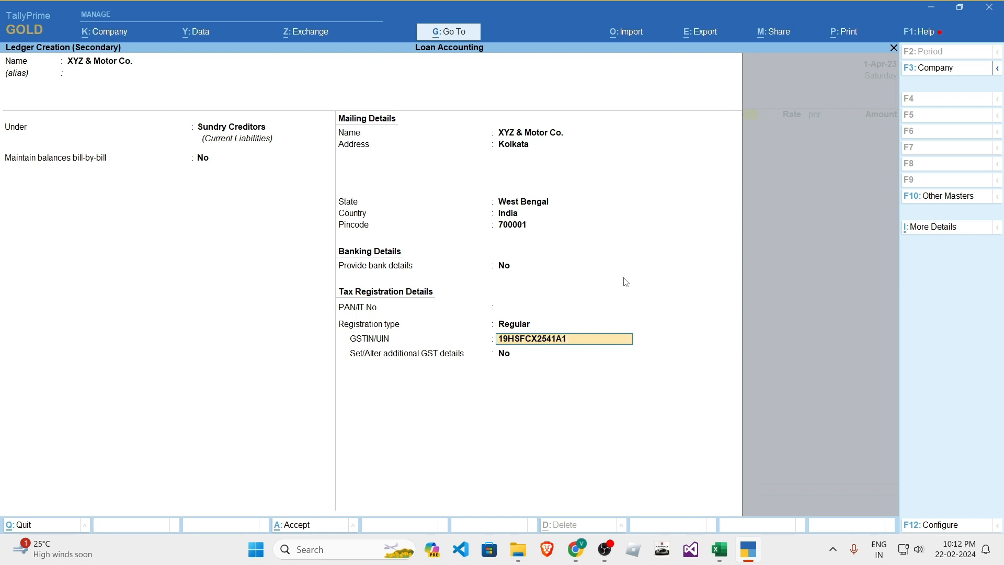
{"action": "key", "text": "Return"}
{"action": "key", "text": "Return"}
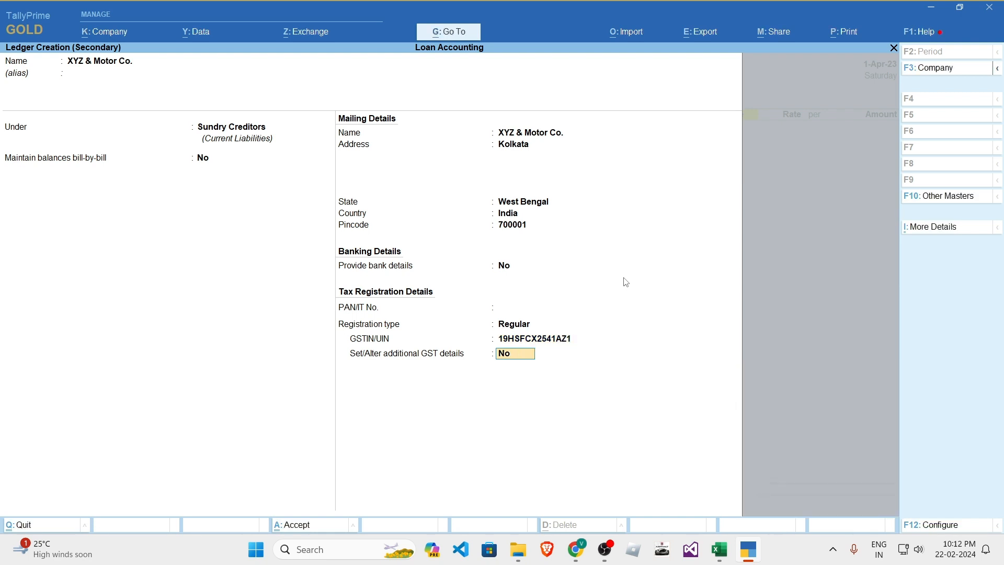
{"action": "key", "text": "Return"}
{"action": "key", "text": "ctrl+a"}
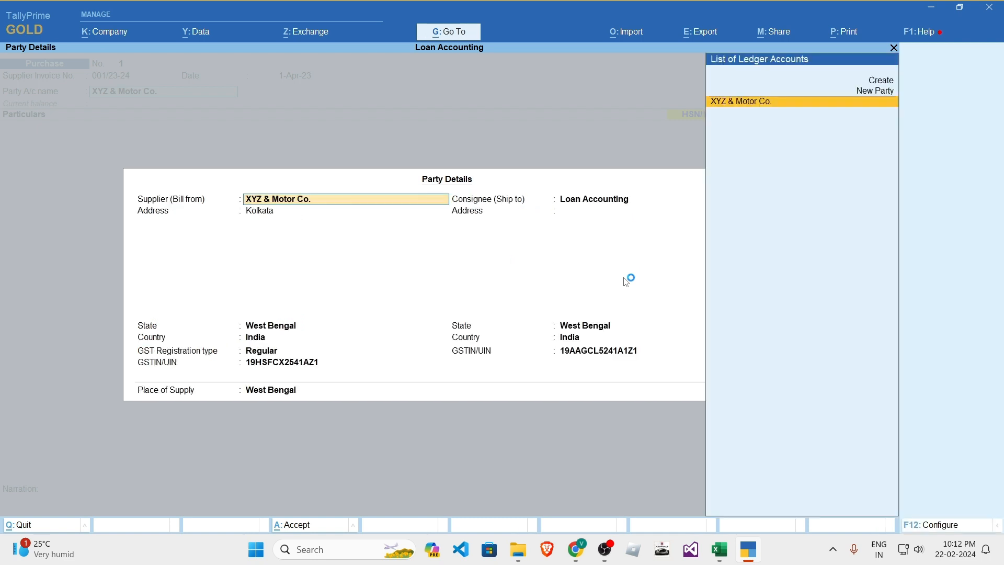
- Accept the party details for XYZ & Motor Co. and keep the purchase voucher in Accounting Invoice mode
{"action": "key", "text": "Return"}
{"action": "key", "text": "Return"}
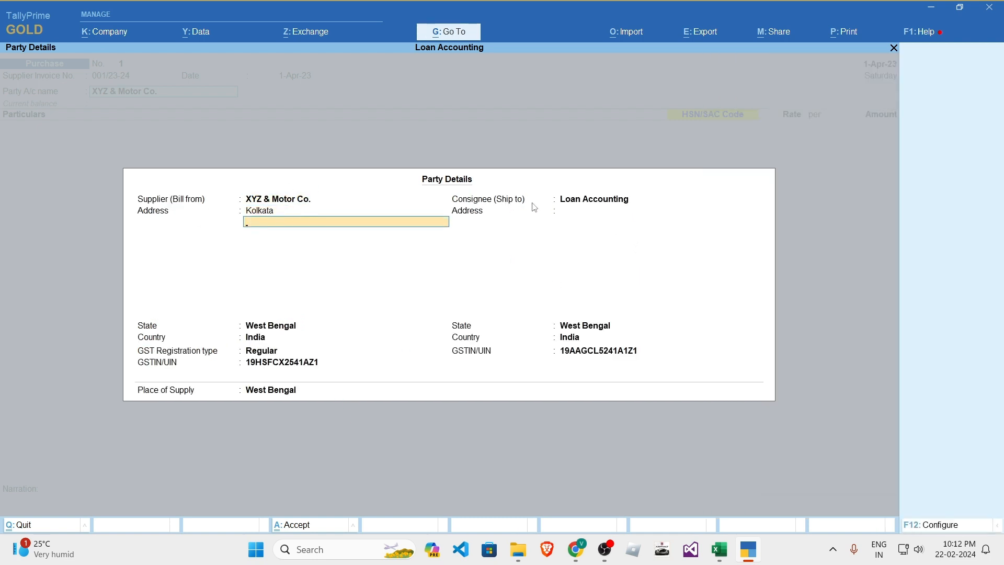
{"action": "key", "text": "ctrl"}
{"action": "key", "text": "ctrl+a"}
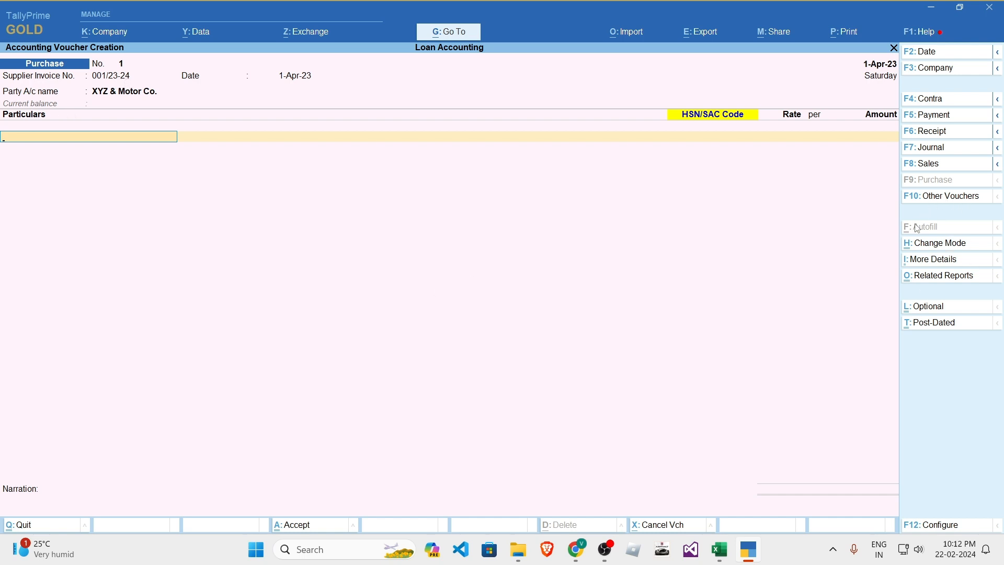
{"action": "left_click", "coordinate": [941, 242]}
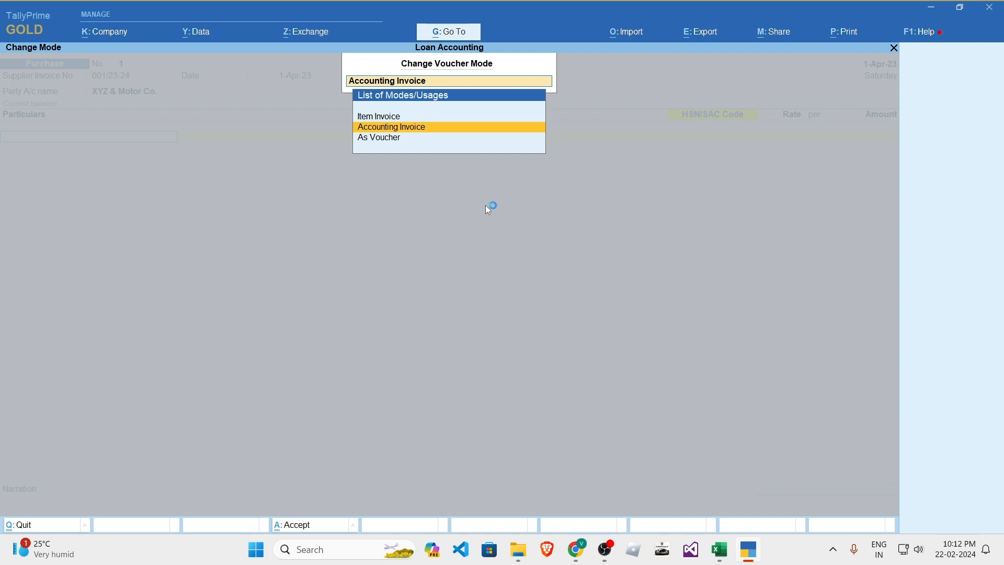
{"action": "key", "text": "Return"}
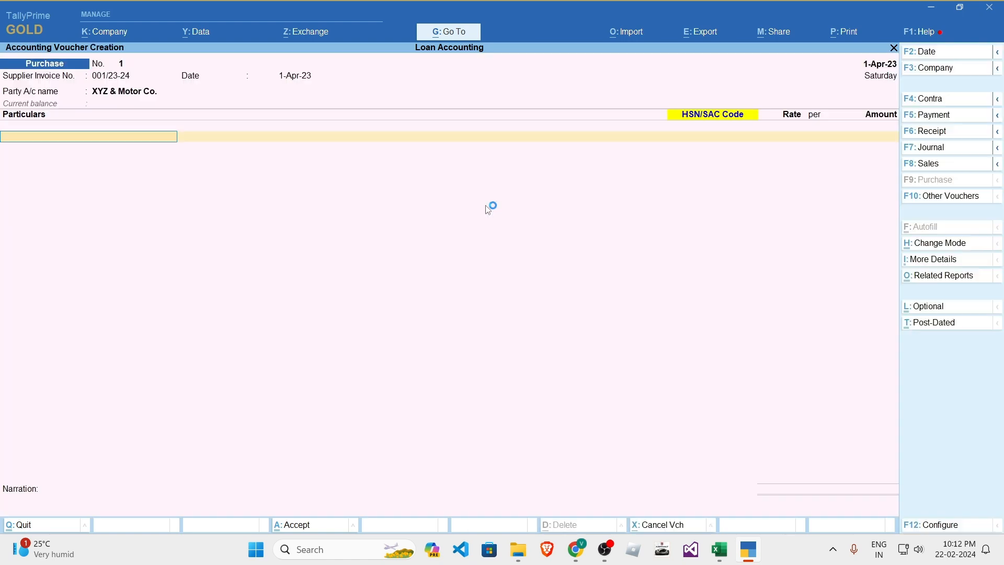
- Start a new ledger for the voucher's particulars, copy the car name Mahindra Thar from the Excel sheet and return to TallyPrime
{"action": "key", "text": "alt+Tab"}
{"action": "key", "text": "alt+Tab"}
{"action": "key", "text": "alt+Tab"}
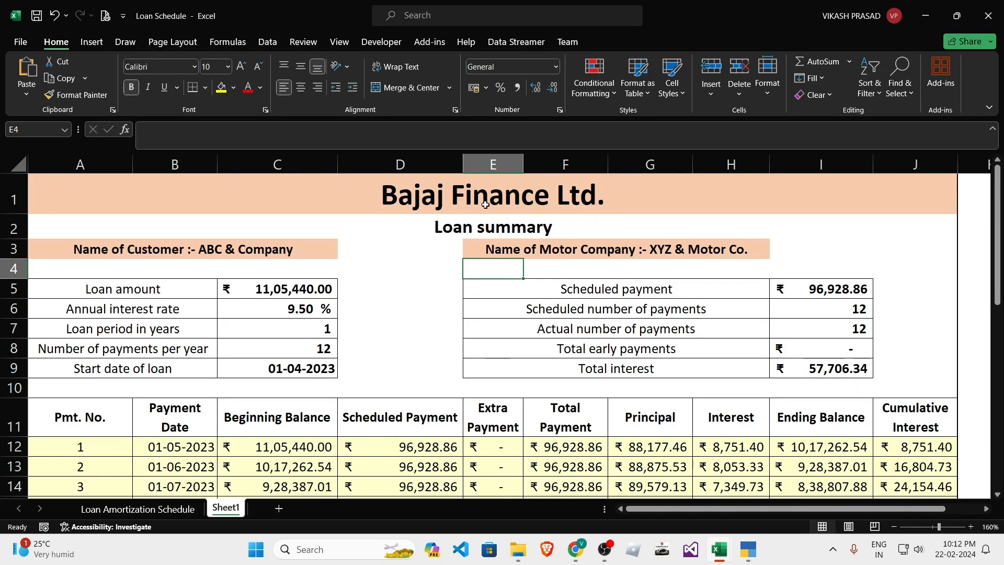
{"action": "key", "text": "alt+Tab"}
{"action": "key", "text": "alt+c"}
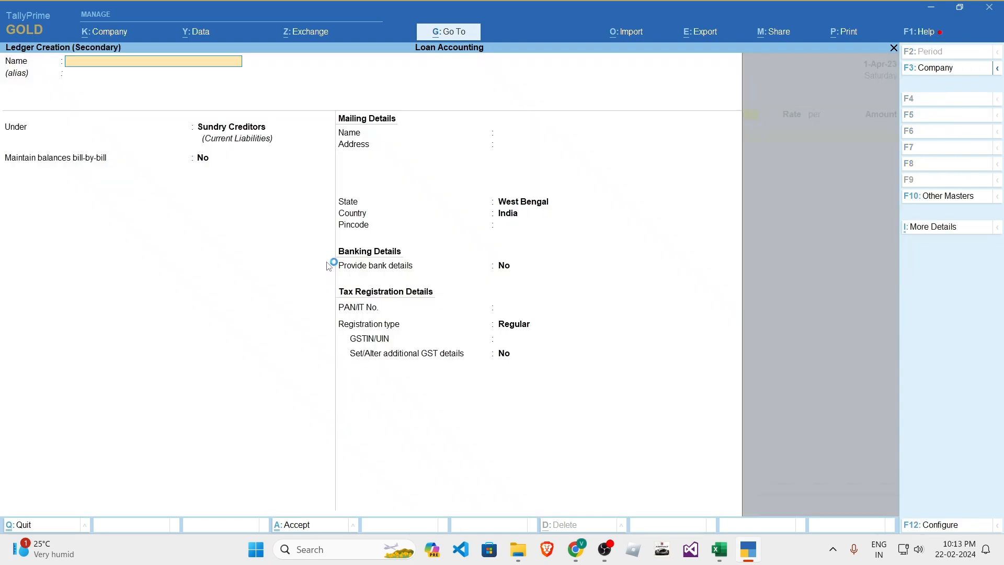
{"action": "key", "text": "alt+Tab"}
{"action": "scroll", "coordinate": [341, 378], "scroll_direction": "down", "scroll_amount": 10}
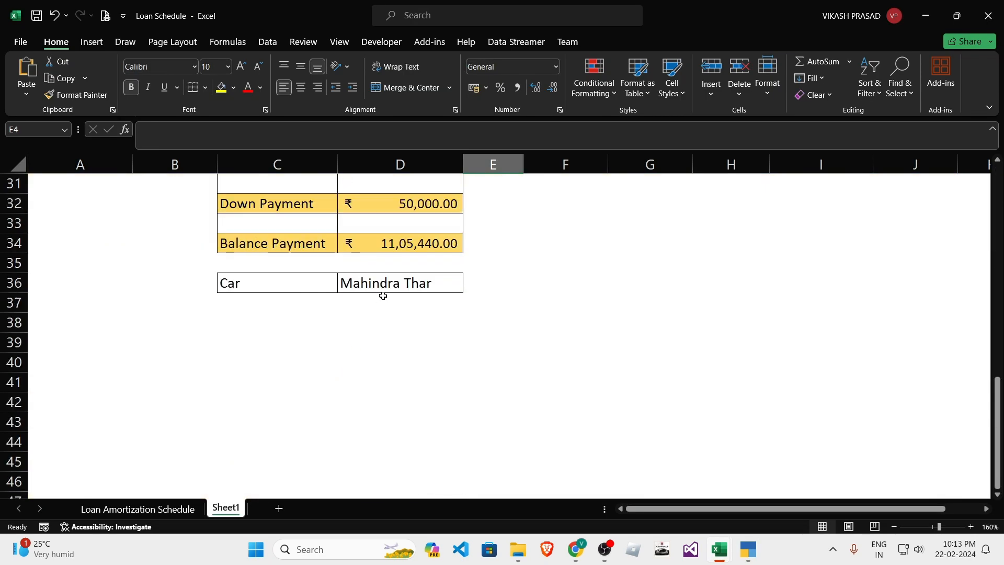
{"action": "left_click", "coordinate": [449, 284]}
{"action": "key", "text": "ctrl+c"}
{"action": "left_click", "coordinate": [429, 343]}
{"action": "key", "text": "alt+Tab"}
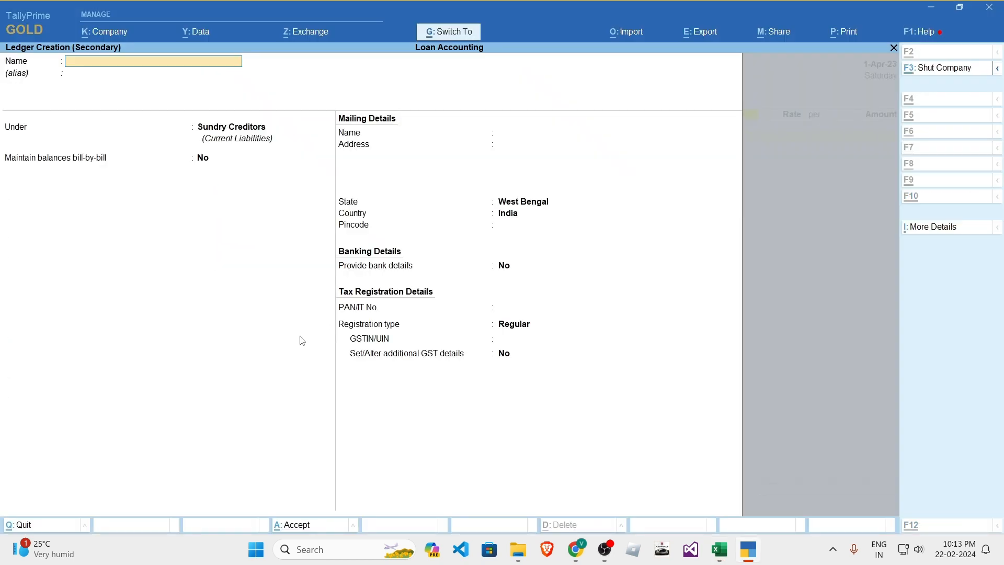
- Name the new ledger Mahindra Thar Car - Fixed Asset, using the copied car name
{"action": "key", "text": "ctrl+v"}
{"action": "key", "text": "BackSpace"}
{"action": "key", "text": "BackSpace"}
{"action": "key", "text": "BackSpace"}
{"action": "key", "text": "BackSpace"}
{"action": "key", "text": "BackSpace"}
{"action": "key", "text": "BackSpace"}
{"action": "key", "text": "BackSpace"}
{"action": "key", "text": "BackSpace"}
{"action": "key", "text": "BackSpace"}
{"action": "key", "text": "BackSpace"}
{"action": "key", "text": "BackSpace"}
{"action": "key", "text": "BackSpace"}
{"action": "key", "text": "BackSpace"}
{"action": "key", "text": "BackSpace"}
{"action": "key", "text": "BackSpace"}
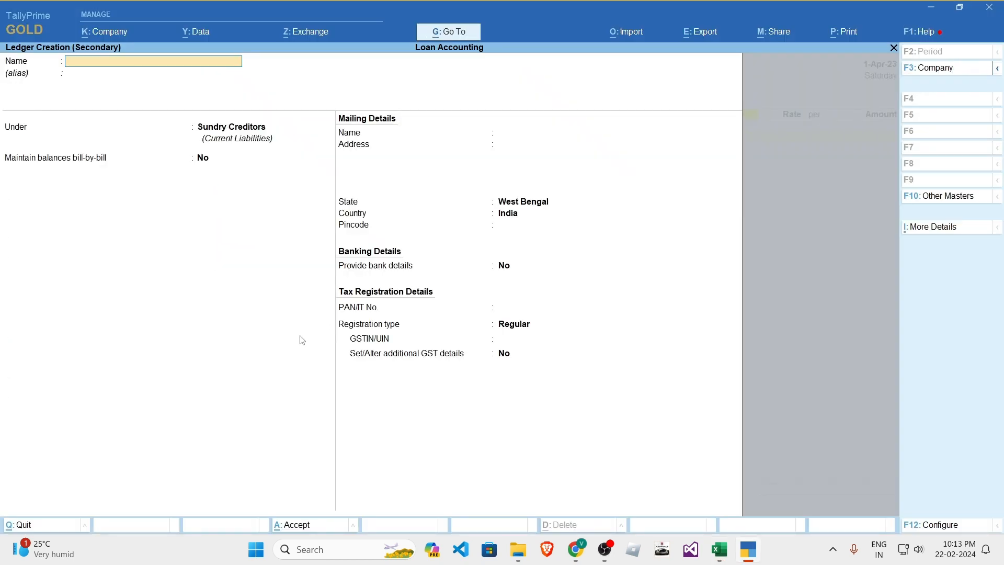
{"action": "type", "text": "CAR"}
{"action": "key", "text": "BackSpace"}
{"action": "key", "text": "BackSpace"}
{"action": "type", "text": "ar"}
{"action": "key", "text": "ctrl+alt+v"}
{"action": "type", "text": "Ca"}
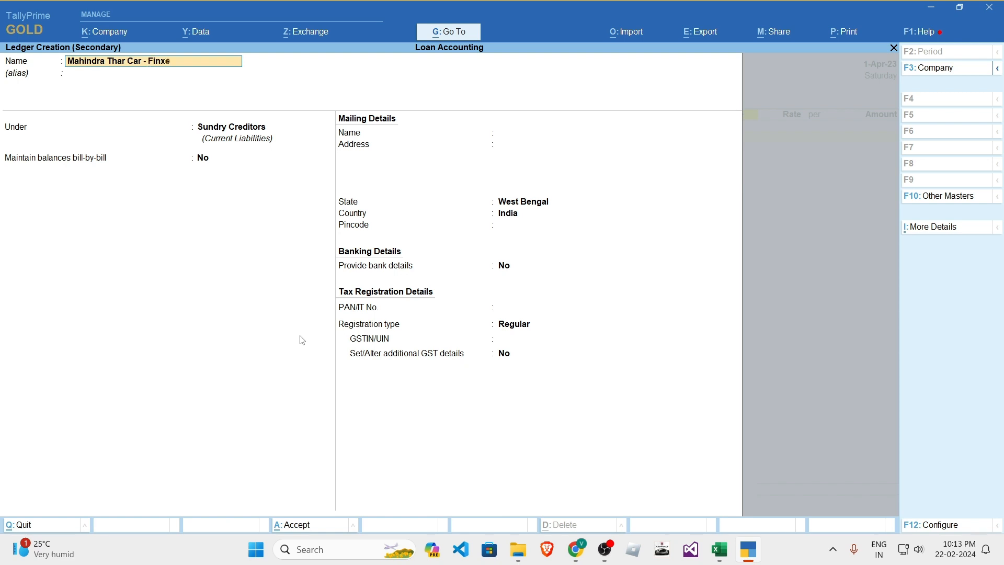
{"action": "type", "text": "r - Finxed Ass"}
{"action": "type", "text": "xed A"}
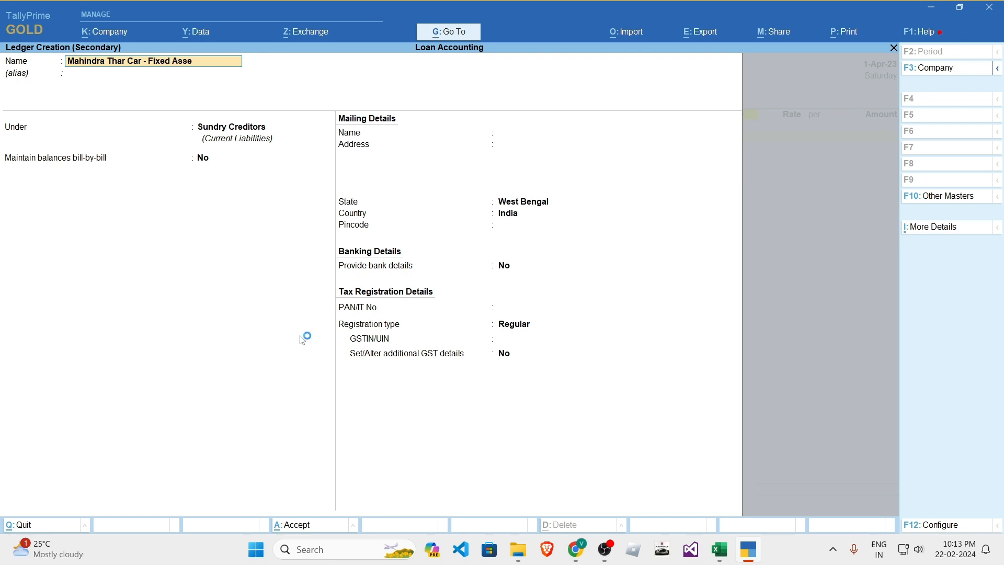
{"action": "key", "text": "Return"}
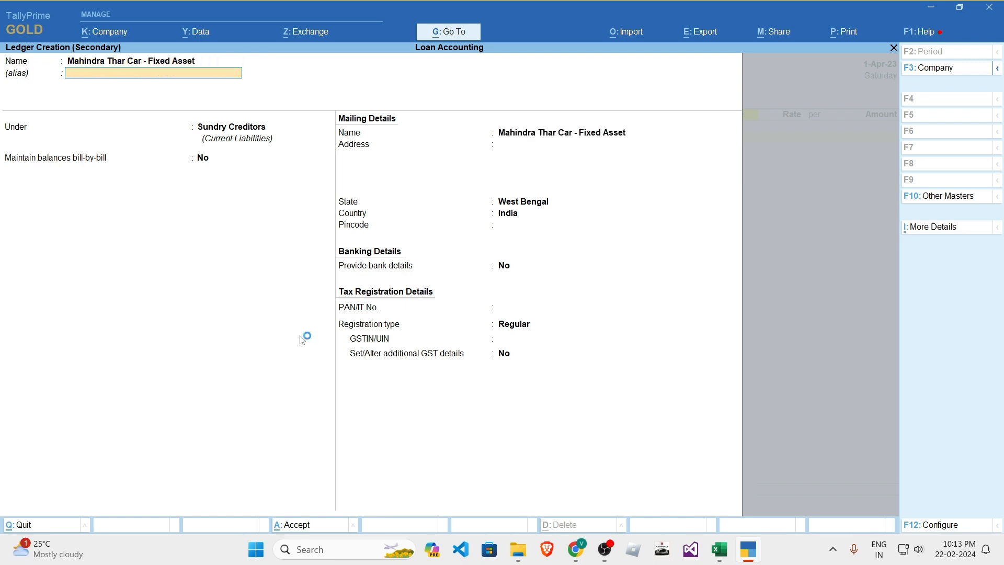
- Place the car ledger under Fixed Assets, with assessable value calculation Not Applicable and GST applicability Applicable
{"action": "key", "text": "Return"}
{"action": "type", "text": "Fi"}
{"action": "key", "text": "Return"}
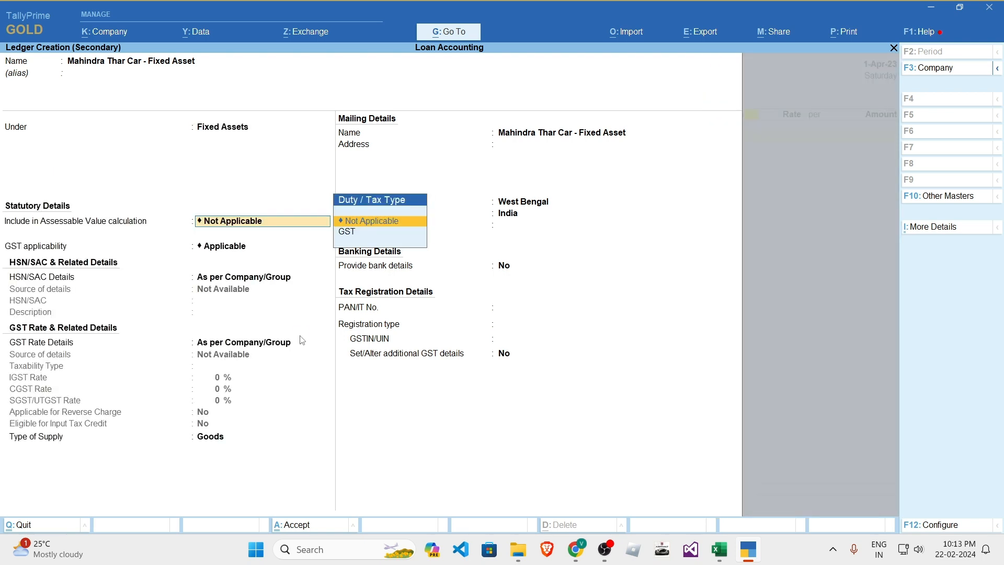
{"action": "key", "text": "Return"}
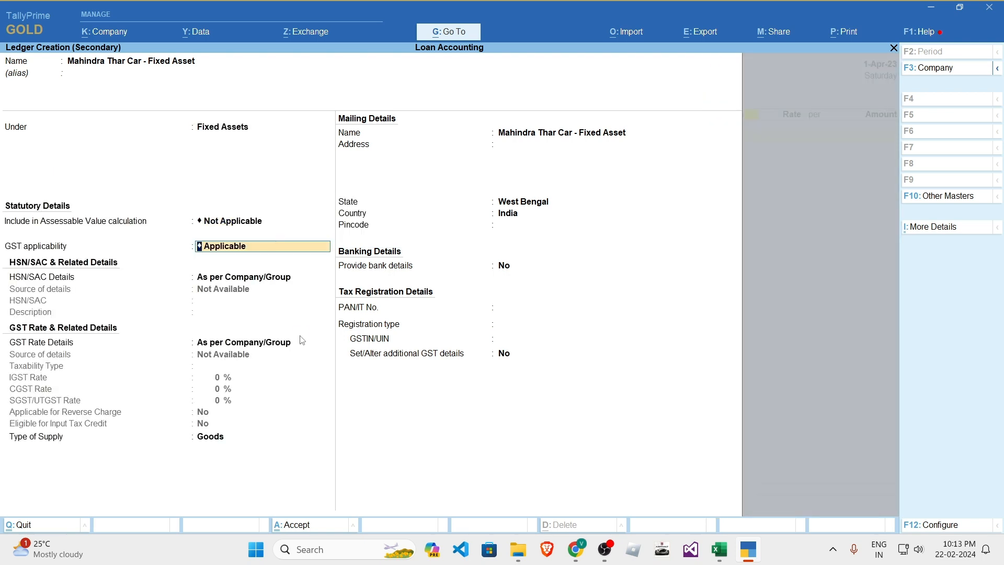
{"action": "key", "text": "Return"}
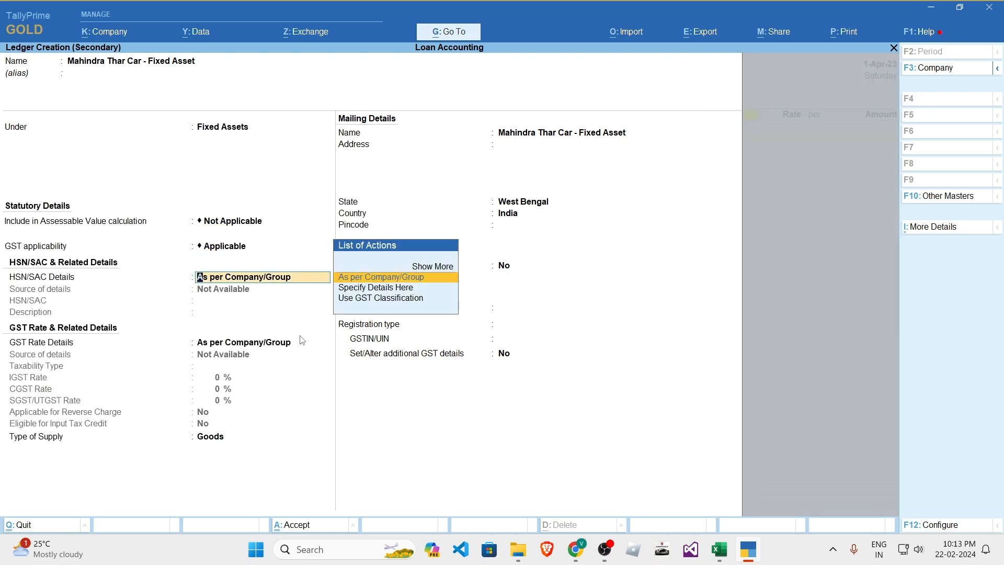
- Set the car ledger's HSN/SAC Details to Specify Details Here and enter HSN/SAC code 854721
{"action": "key", "text": "Down"}
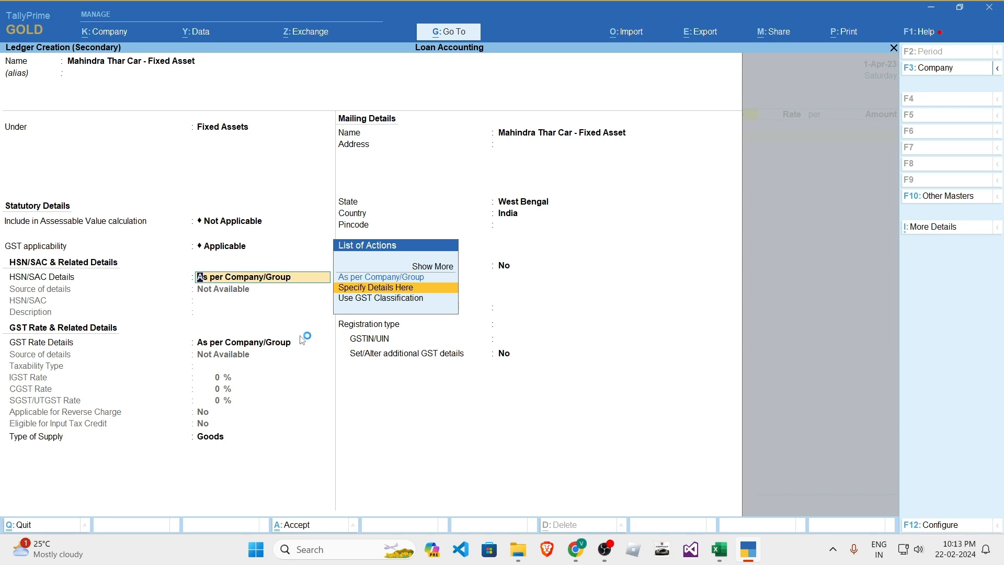
{"action": "key", "text": "Return"}
{"action": "key", "text": "alt+Tab"}
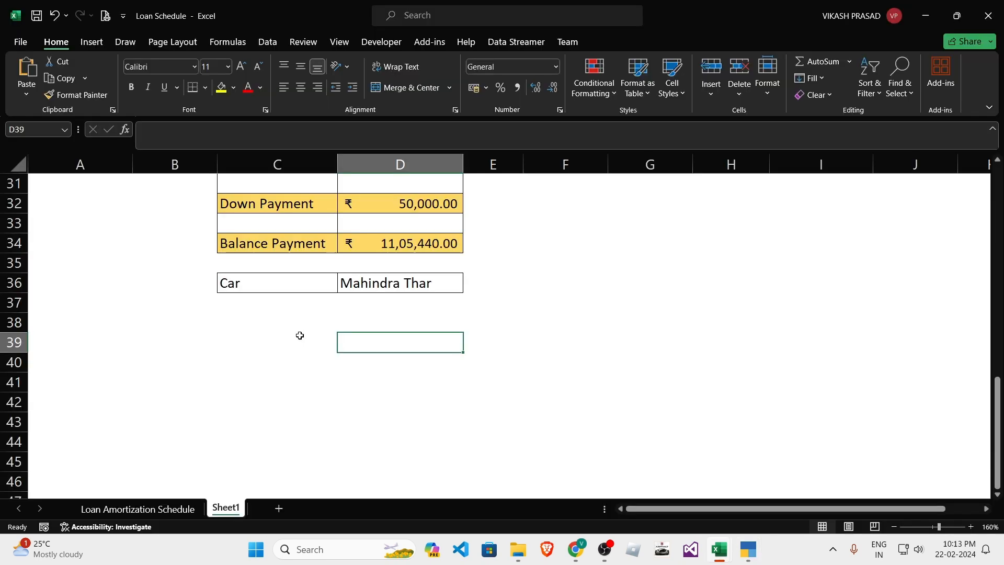
{"action": "scroll", "coordinate": [299, 335], "scroll_direction": "up", "scroll_amount": 3}
{"action": "key", "text": "alt+Tab"}
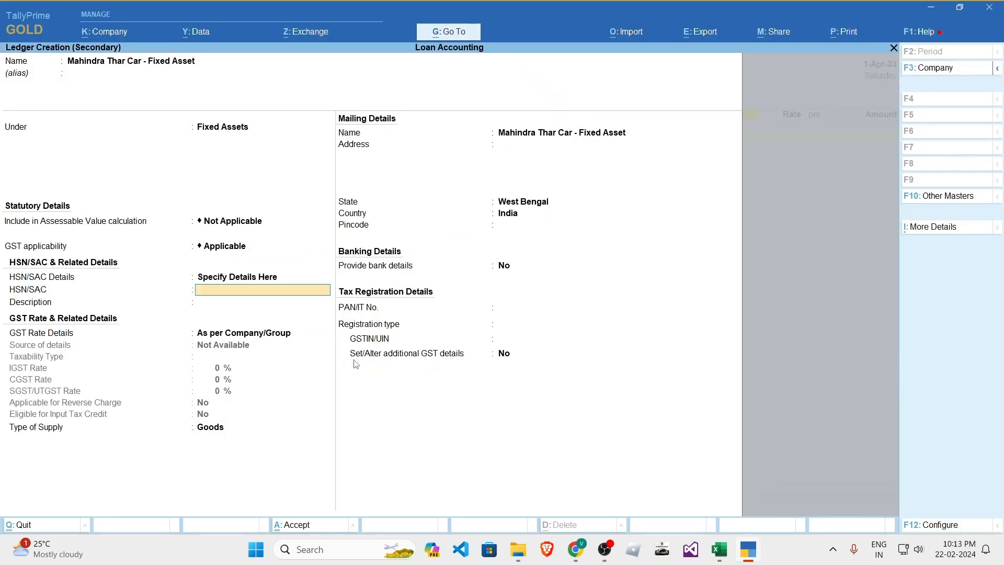
{"action": "type", "text": "854721"}
{"action": "key", "text": "Return"}
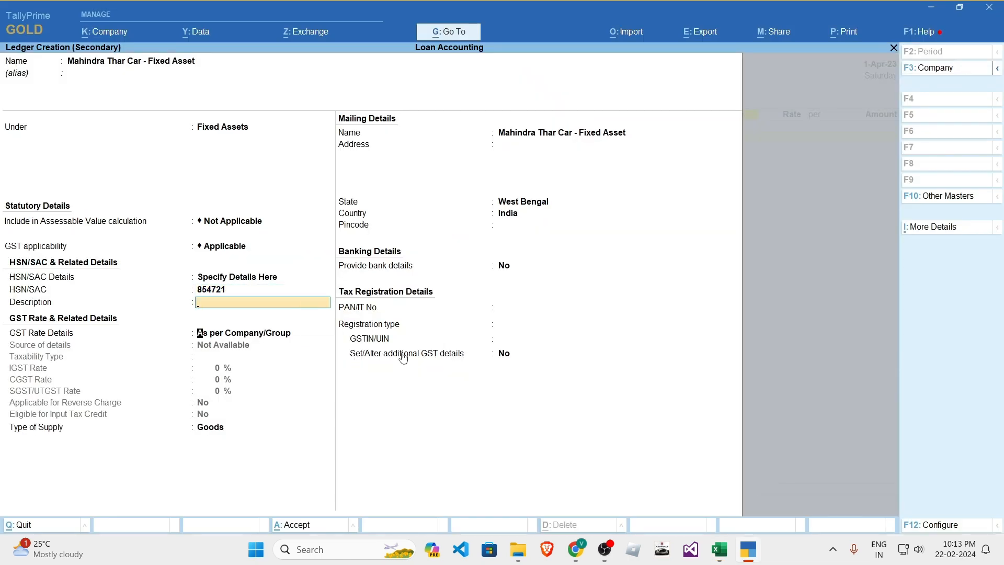
- Set the car ledger's GST Rate Details to Specify Details Here with taxability type Taxable
{"action": "key", "text": "Return"}
{"action": "key", "text": "Down"}
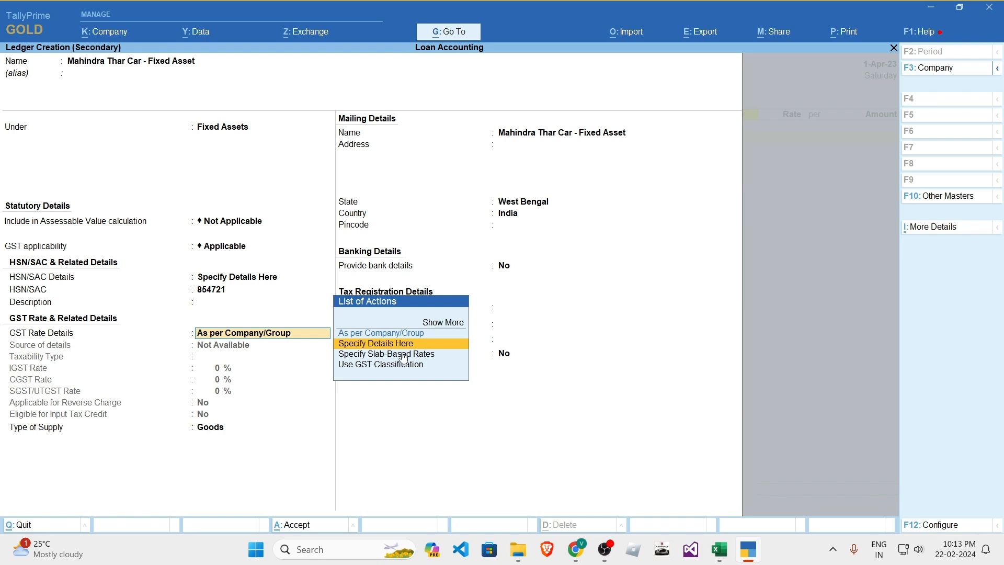
{"action": "key", "text": "Return"}
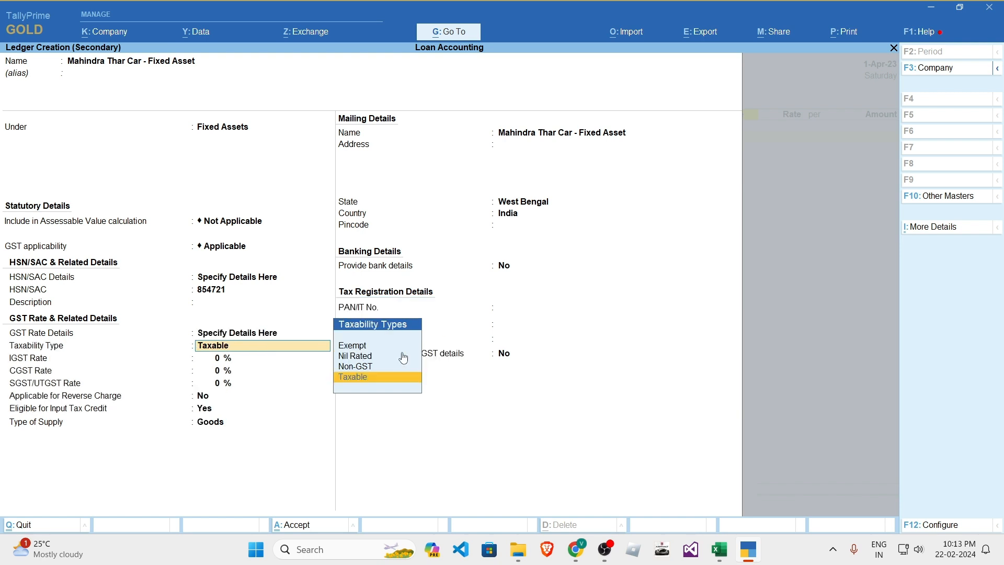
{"action": "key", "text": "Return"}
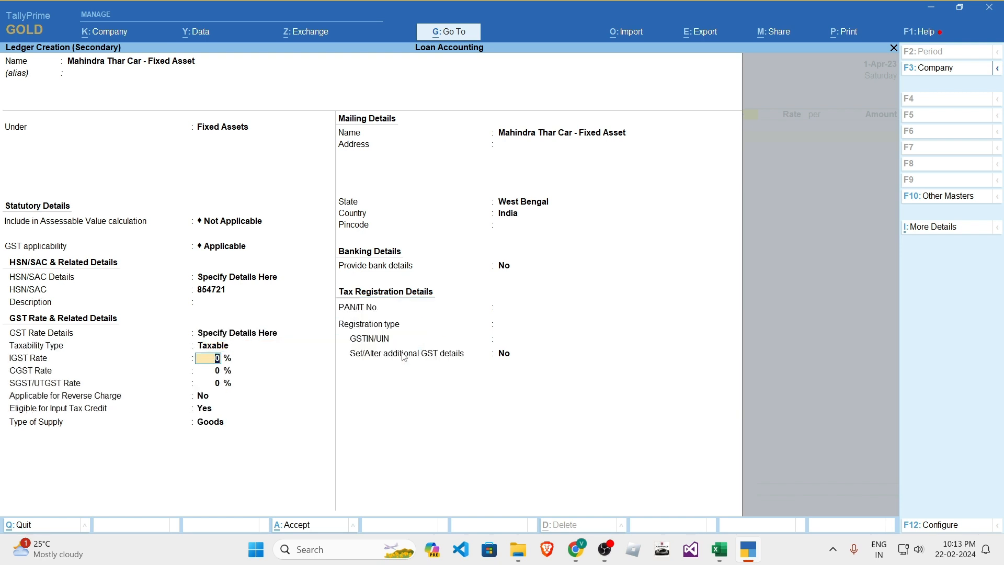
- Set the ledger's IGST rate to 28%, with CGST and SGST at 14% each and reverse charge as No
{"action": "type", "text": "14"}
{"action": "key", "text": "Return"}
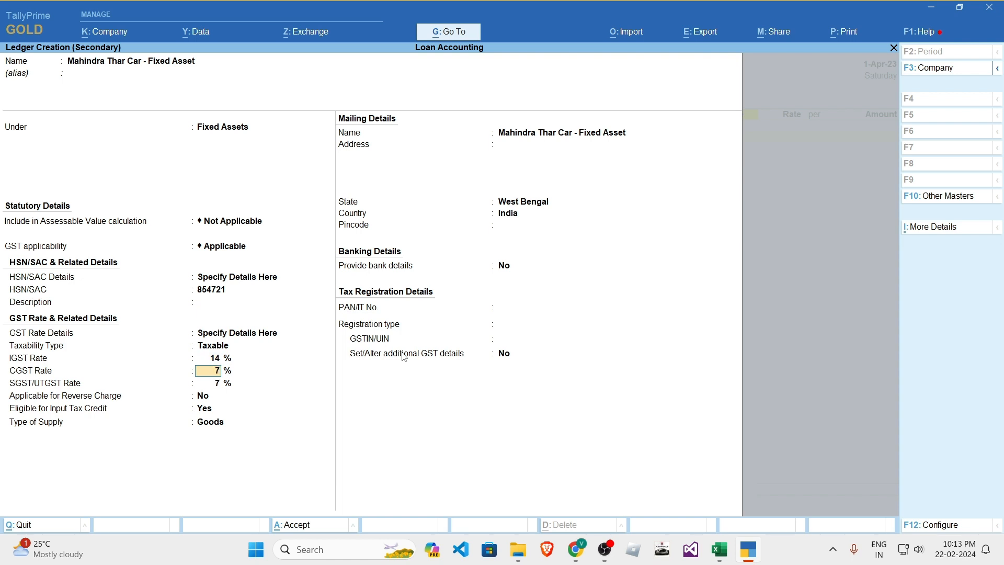
{"action": "key", "text": "BackSpace"}
{"action": "type", "text": "28"}
{"action": "key", "text": "Return"}
{"action": "key", "text": "Return"}
{"action": "key", "text": "Return"}
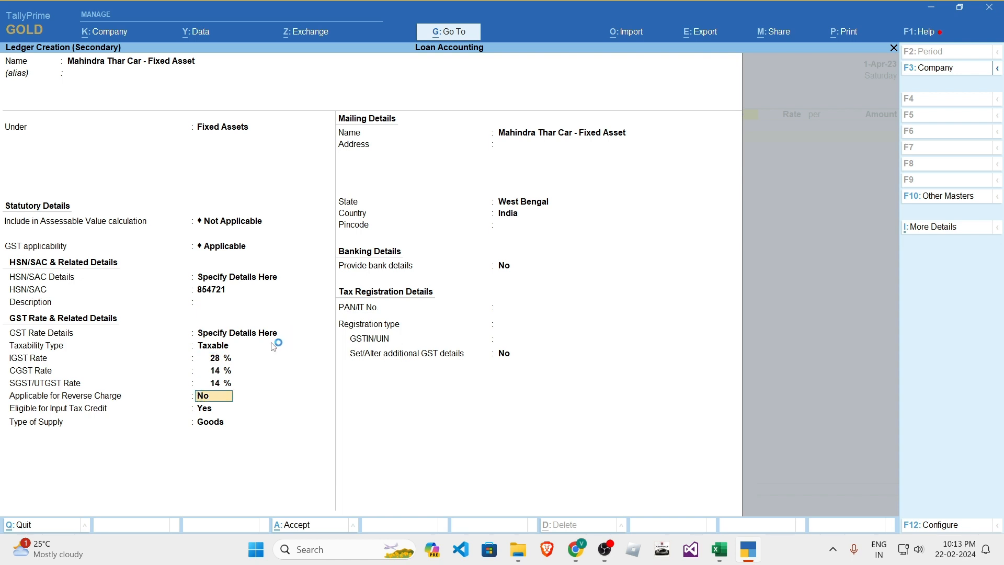
{"action": "key", "text": "Return"}
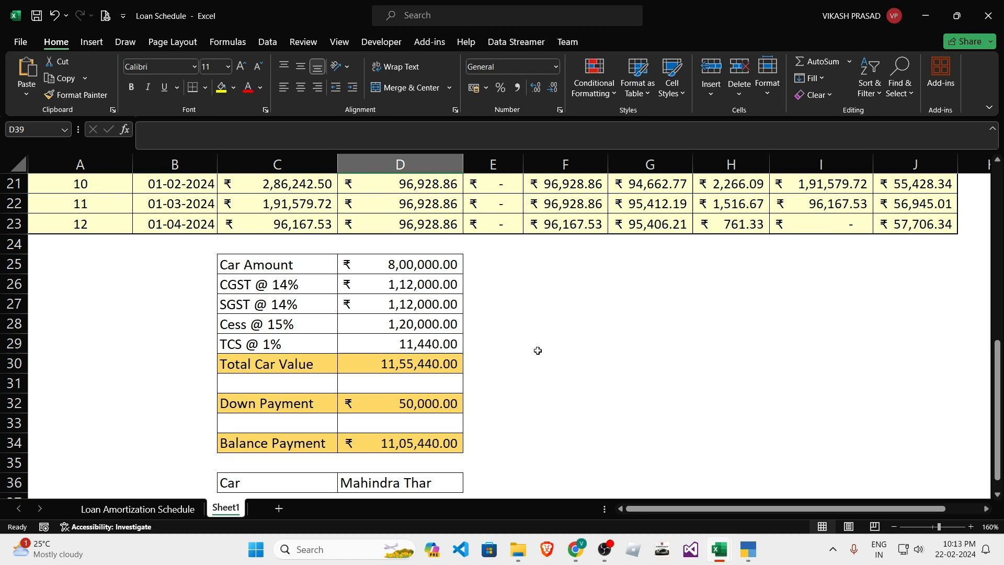
- Examine the CGST, SGST, cess and TCS rows of the car cost breakdown in the Excel sheet
{"action": "left_click", "coordinate": [529, 337]}
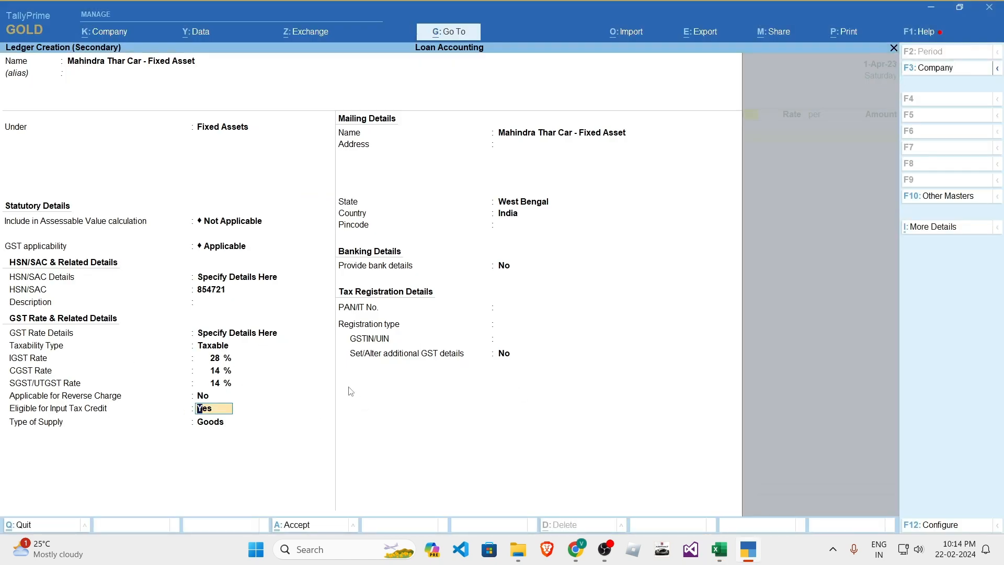
{"action": "key", "text": "alt"}
{"action": "key", "text": "alt+Tab"}
{"action": "left_click", "coordinate": [549, 306]}
{"action": "left_click", "coordinate": [542, 359]}
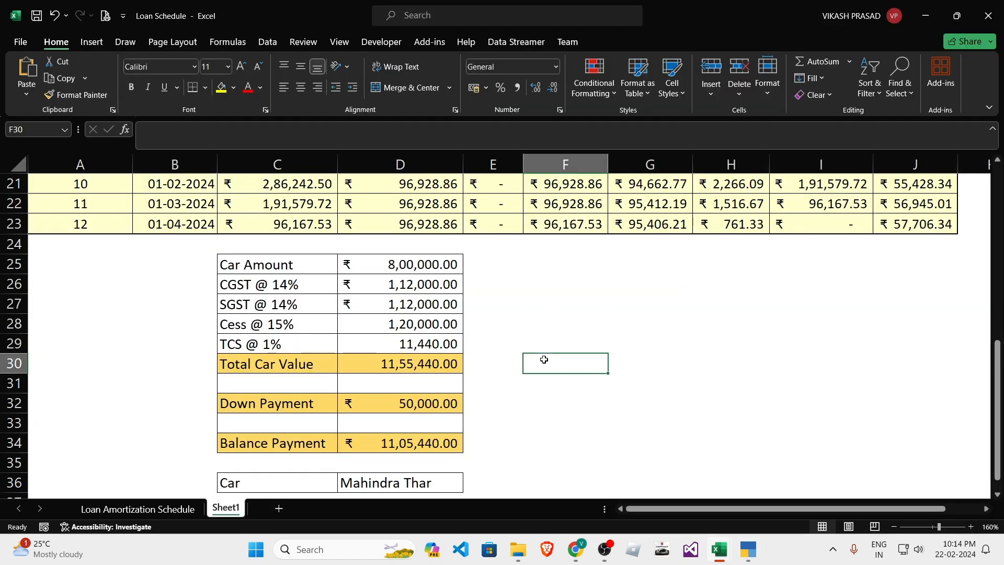
{"action": "left_click", "coordinate": [534, 302]}
{"action": "key", "text": "alt+Tab"}
{"action": "key", "text": "alt+Tab"}
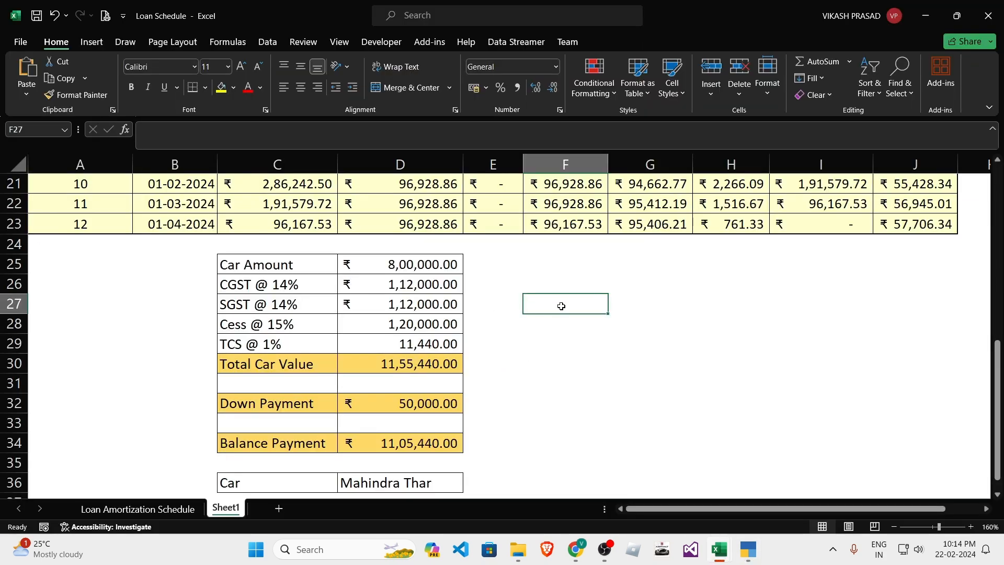
{"action": "type", "text": "13"}
{"action": "key", "text": "Return"}
{"action": "key", "text": "ctrl+z"}
- Return to TallyPrime and set the car ledger's input tax credit eligibility to No and type of supply to Capital Goods
{"action": "key", "text": "alt+Tab"}
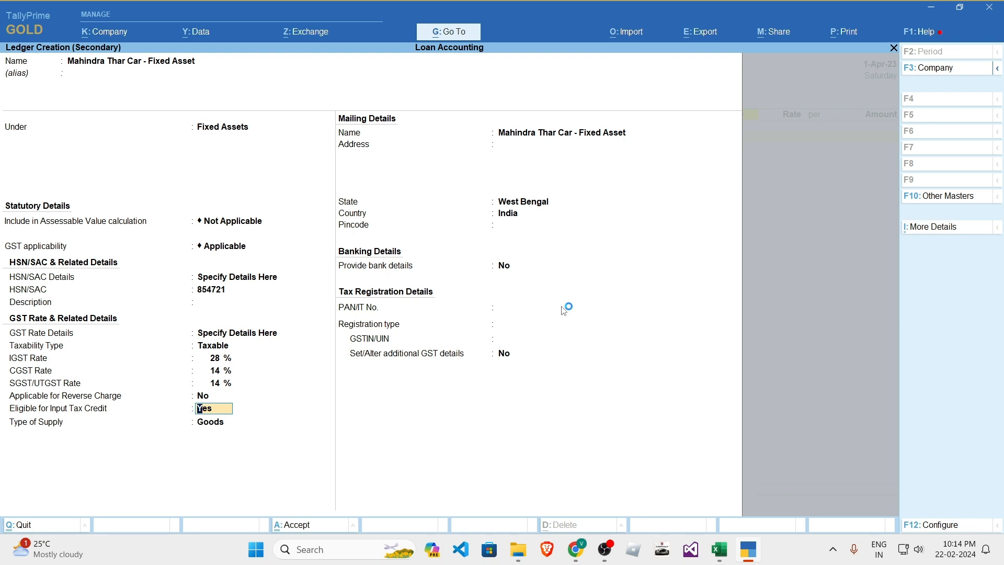
{"action": "type", "text": "n"}
{"action": "key", "text": "Return"}
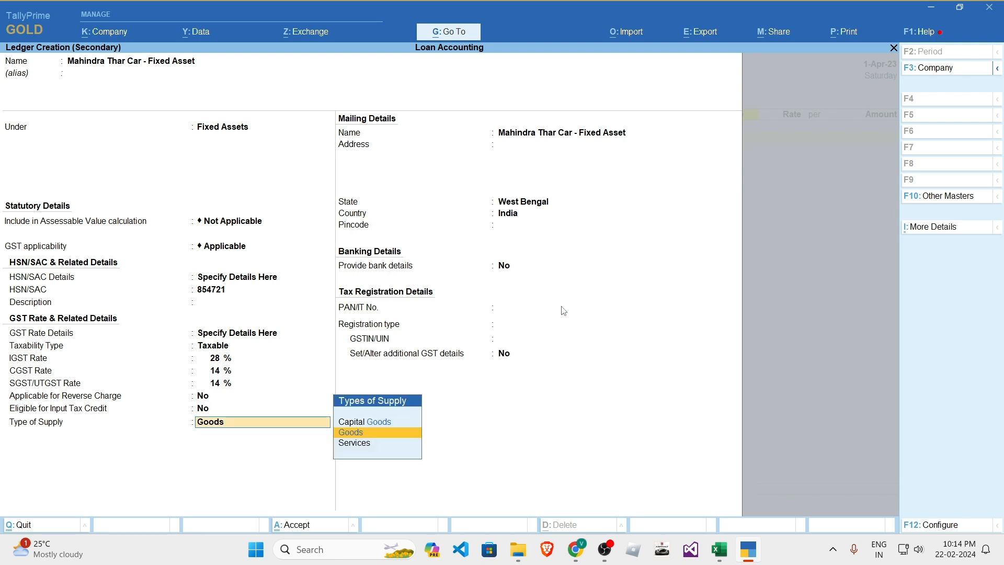
{"action": "key", "text": "Up"}
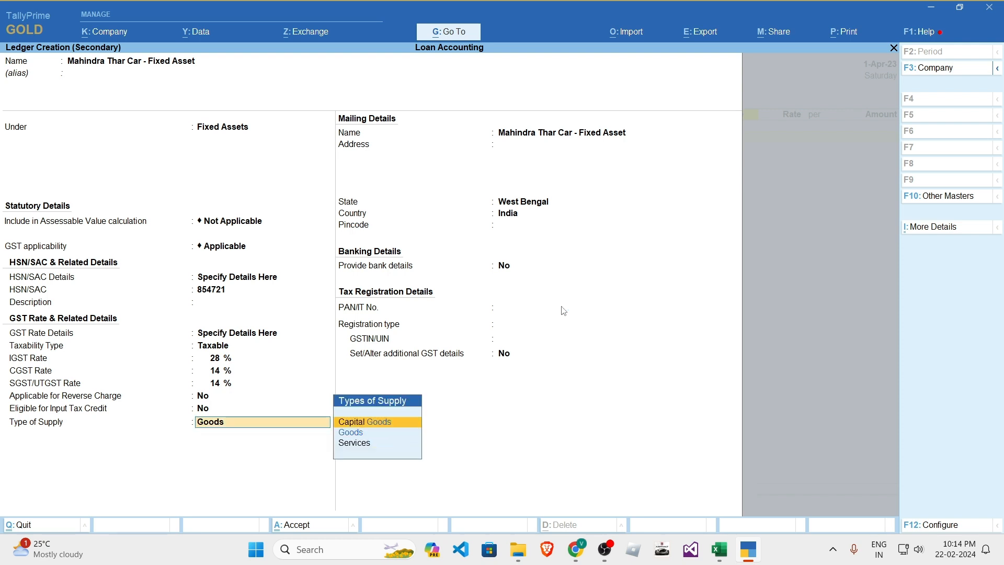
{"action": "key", "text": "Down"}
{"action": "key", "text": "Up"}
{"action": "key", "text": "Return"}
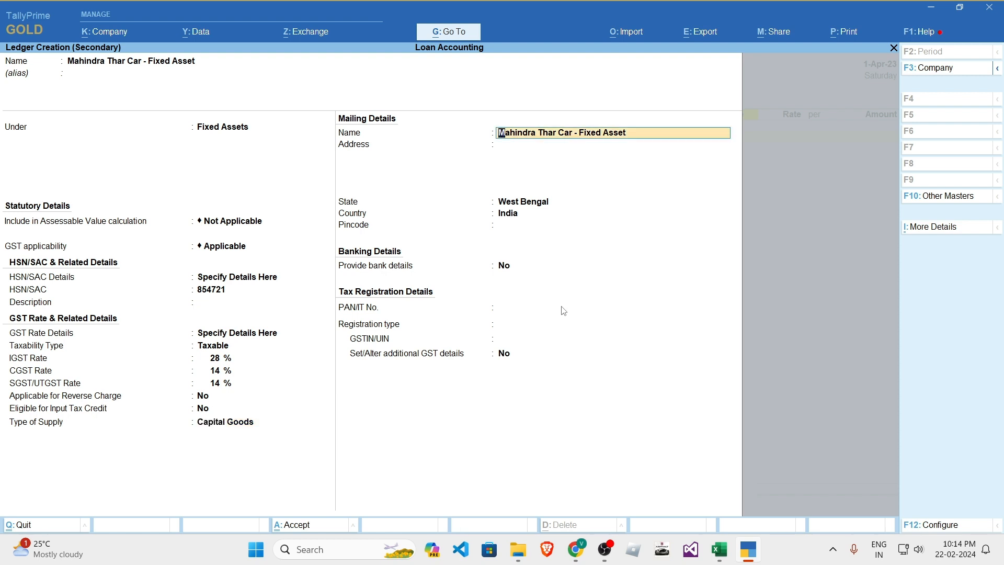
- Recheck the type of supply, keeping Capital Goods, and save the car ledger into the purchase voucher
{"action": "key", "text": "ctrl"}
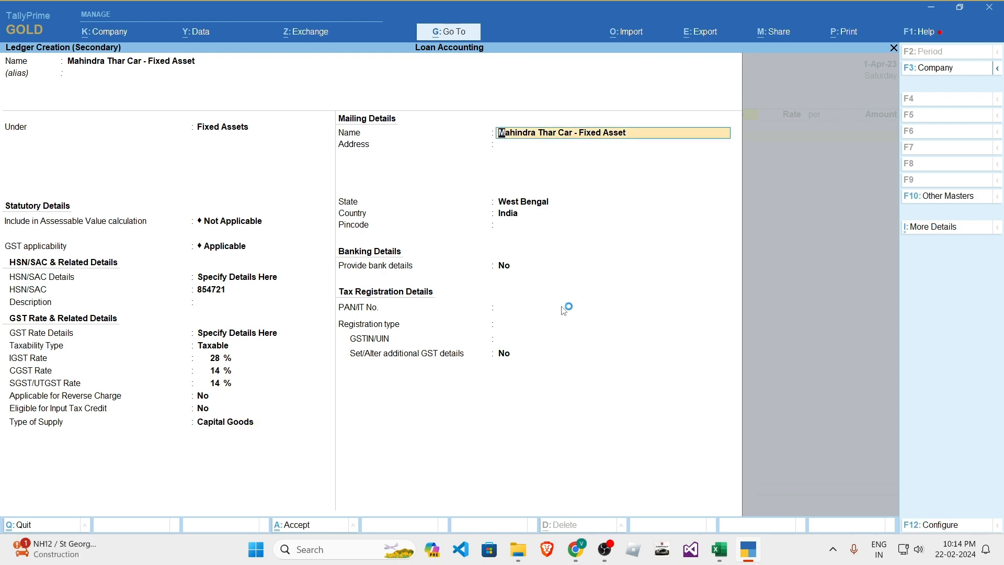
{"action": "key", "text": "BackSpace"}
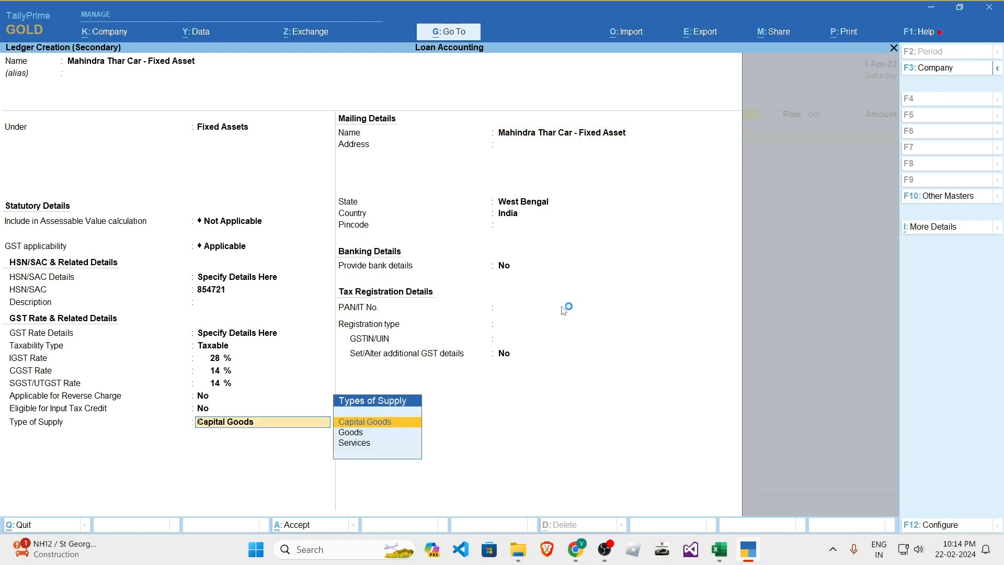
{"action": "key", "text": "Return"}
{"action": "key", "text": "Return"}
{"action": "key", "text": "ctrl"}
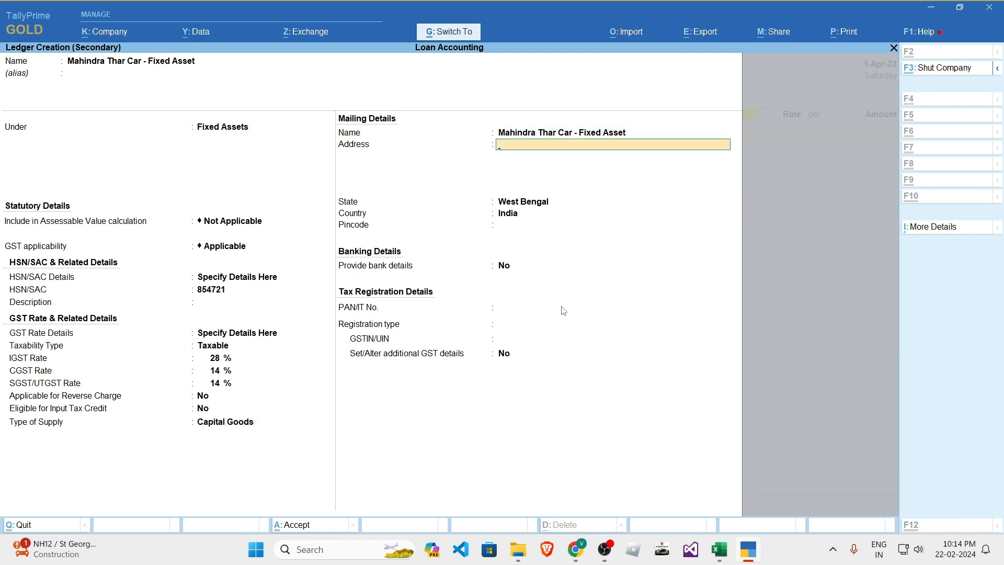
{"action": "key", "text": "ctrl+a"}
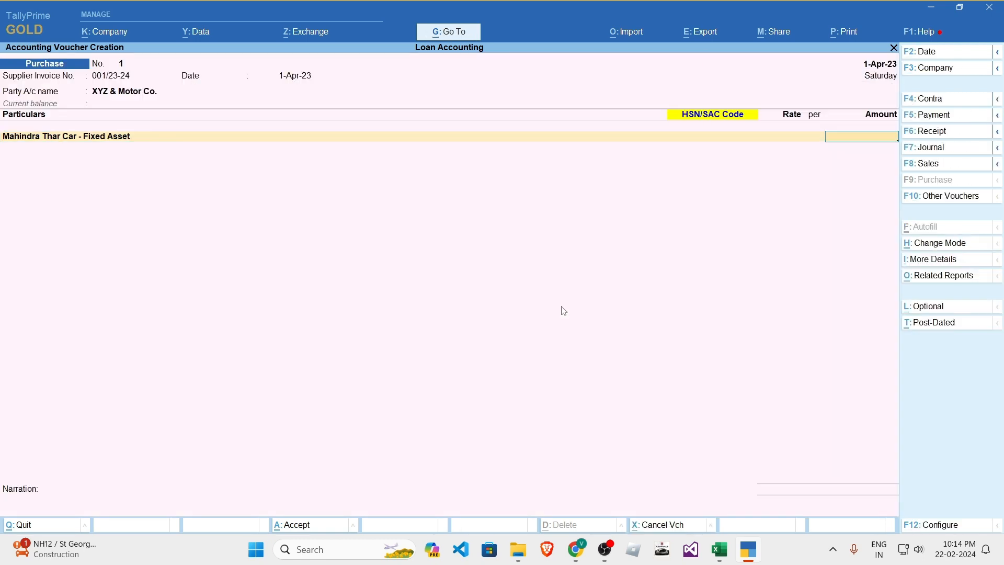
- Reopen the Mahindra Thar Car - Fixed Asset ledger for alteration from the voucher and go through its details to the CGST rate
{"action": "key", "text": "alt+Tab"}
{"action": "left_click", "coordinate": [564, 303]}
{"action": "key", "text": "alt+Tab"}
{"action": "key", "text": "BackSpace"}
{"action": "key", "text": "ctrl+Return"}
{"action": "key", "text": "Return"}
{"action": "key", "text": "Return"}
{"action": "key", "text": "Return"}
{"action": "key", "text": "Return"}
{"action": "key", "text": "Return"}
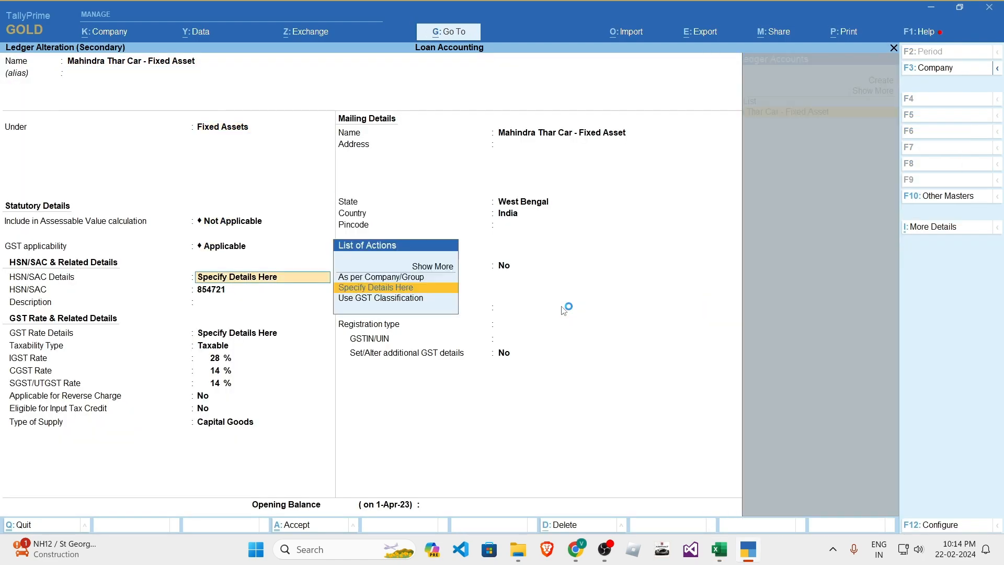
{"action": "key", "text": "Return"}
{"action": "key", "text": "Return"}
{"action": "key", "text": "Return"}
{"action": "key", "text": "Return"}
{"action": "key", "text": "Return"}
{"action": "key", "text": "Return"}
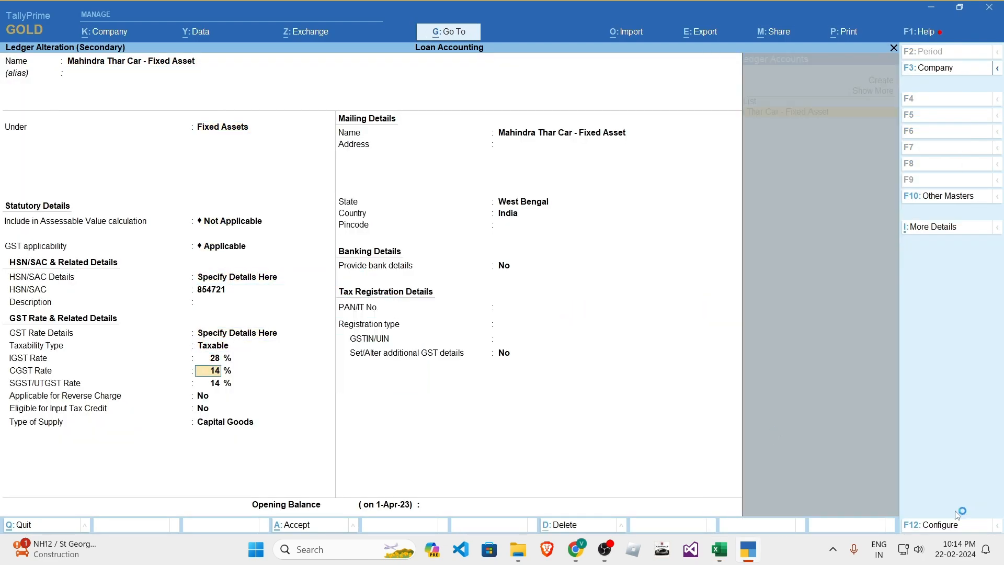
- Expand the ledger's additional details to the full list and open GST Rate & Related Details
{"action": "left_click", "coordinate": [936, 527]}
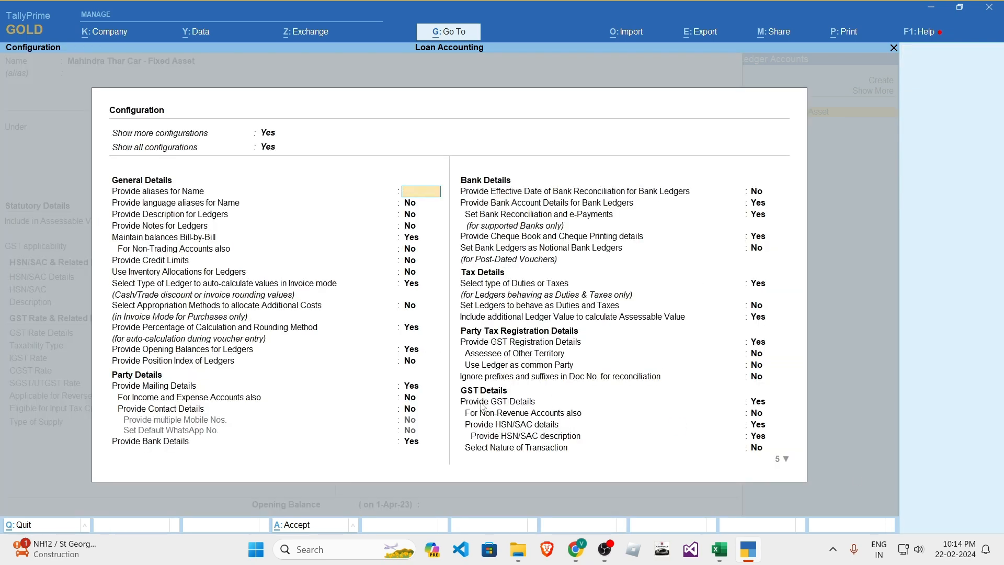
{"action": "key", "text": "Escape"}
{"action": "left_click", "coordinate": [943, 228]}
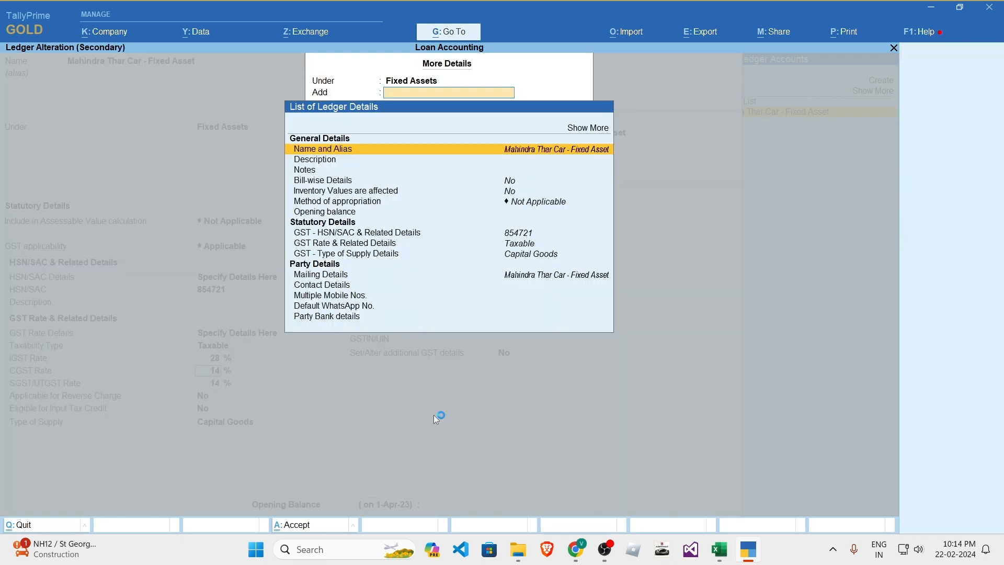
{"action": "key", "text": "Up"}
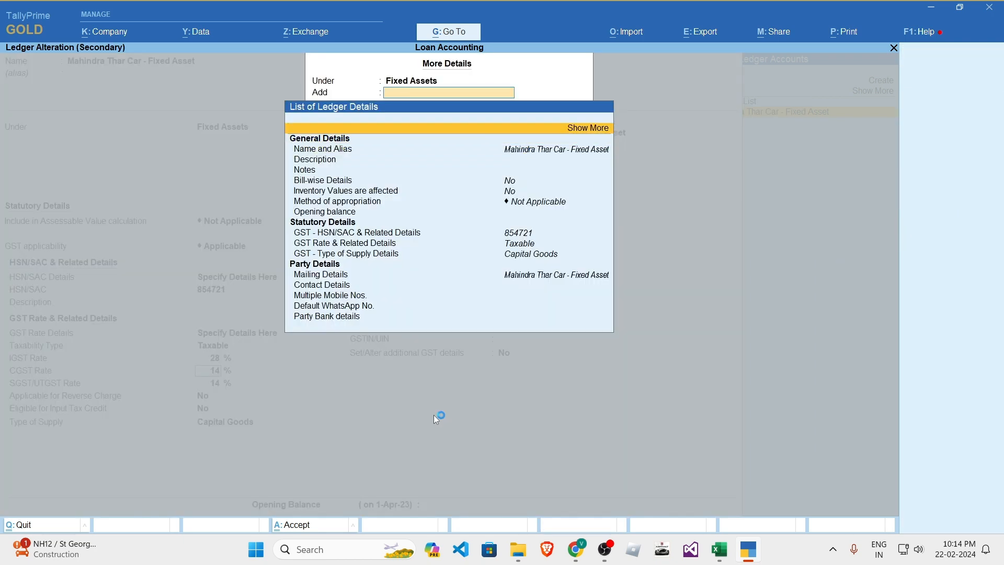
{"action": "key", "text": "Return"}
{"action": "key", "text": "Down"}
{"action": "key", "text": "Down"}
{"action": "key", "text": "Down"}
{"action": "key", "text": "Down"}
{"action": "key", "text": "Down"}
{"action": "key", "text": "Down"}
{"action": "key", "text": "Down"}
{"action": "key", "text": "Down"}
{"action": "key", "text": "Down"}
{"action": "key", "text": "Down"}
{"action": "key", "text": "Down"}
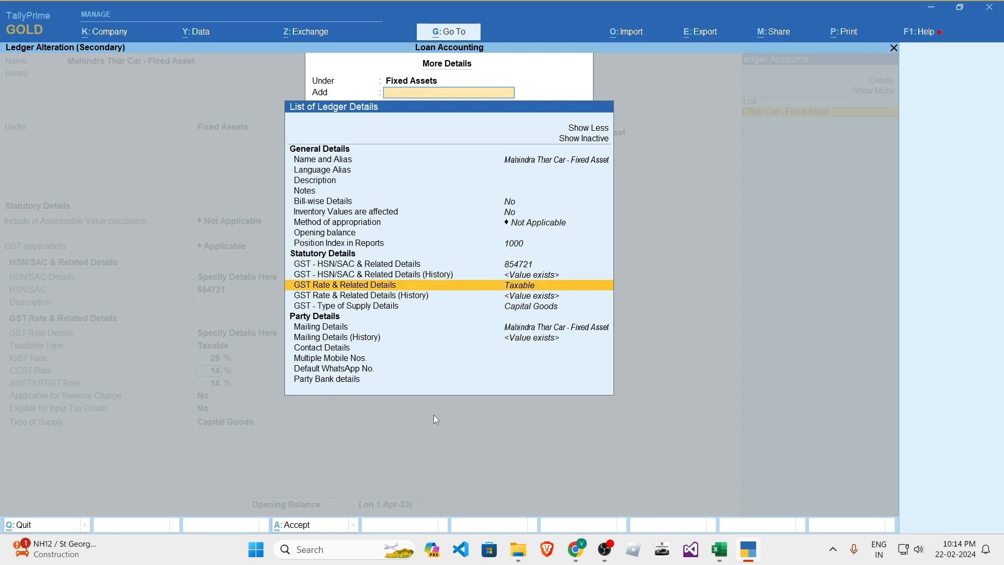
{"action": "key", "text": "Return"}
{"action": "key", "text": "Return"}
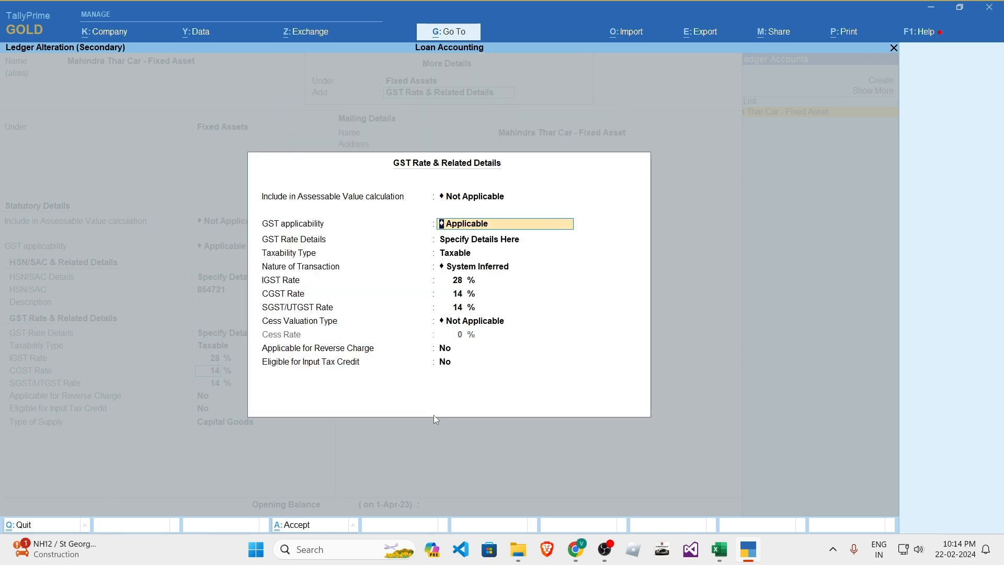
- Keep the existing GST rates and set the Cess Valuation Type to Based on Value
{"action": "key", "text": "Return"}
{"action": "key", "text": "Return"}
{"action": "key", "text": "Return"}
{"action": "key", "text": "Return"}
{"action": "key", "text": "Return"}
{"action": "key", "text": "Return"}
{"action": "key", "text": "Return"}
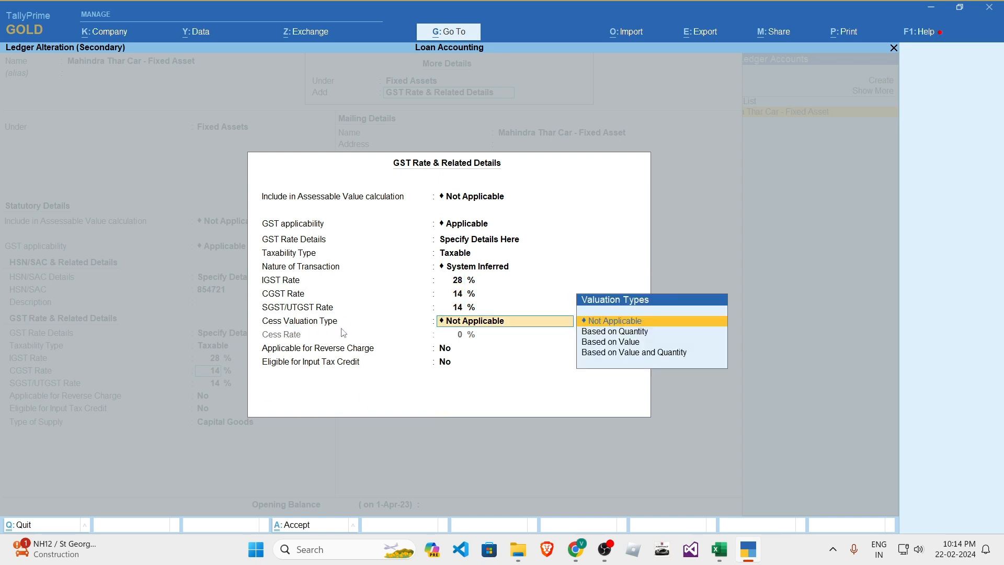
{"action": "key", "text": "Down"}
{"action": "key", "text": "Down"}
{"action": "key", "text": "Up"}
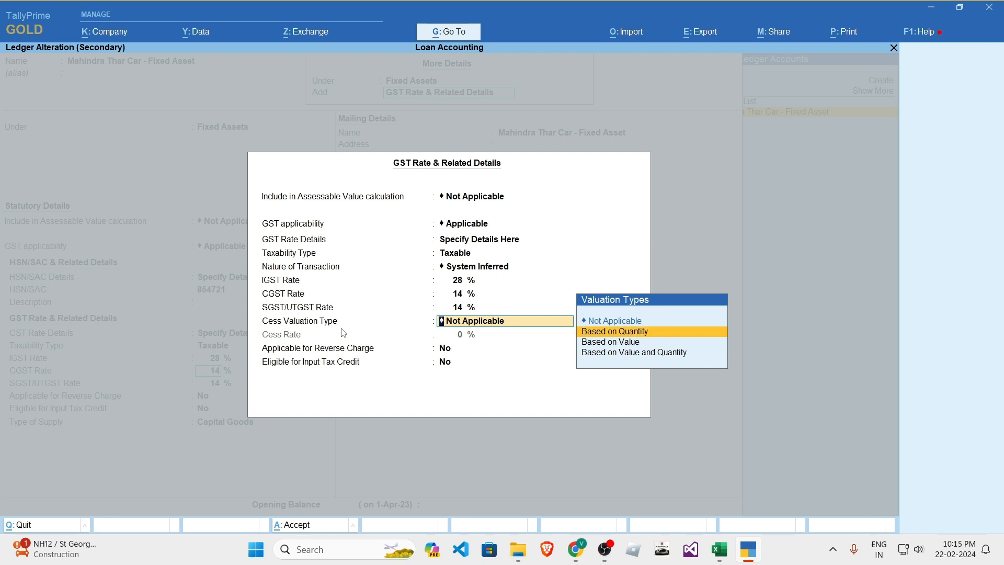
{"action": "key", "text": "Down"}
{"action": "key", "text": "Up"}
{"action": "key", "text": "Up"}
{"action": "key", "text": "Down"}
{"action": "key", "text": "Down"}
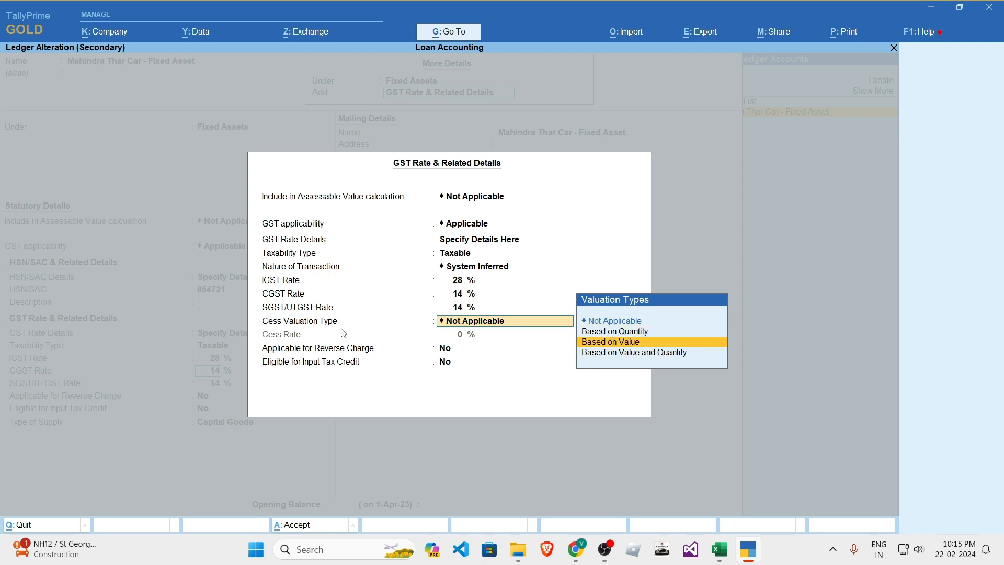
{"action": "key", "text": "Down"}
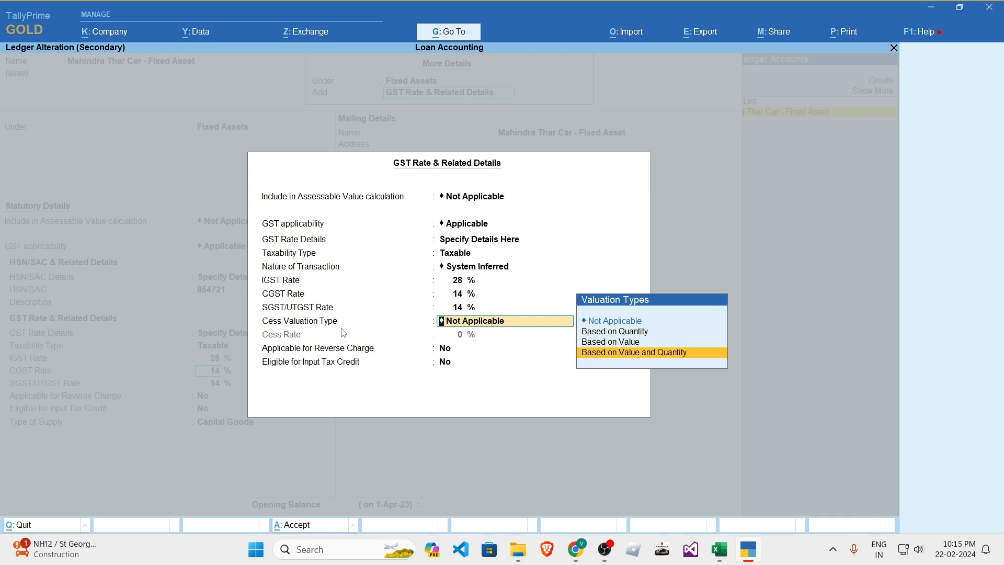
{"action": "key", "text": "Up"}
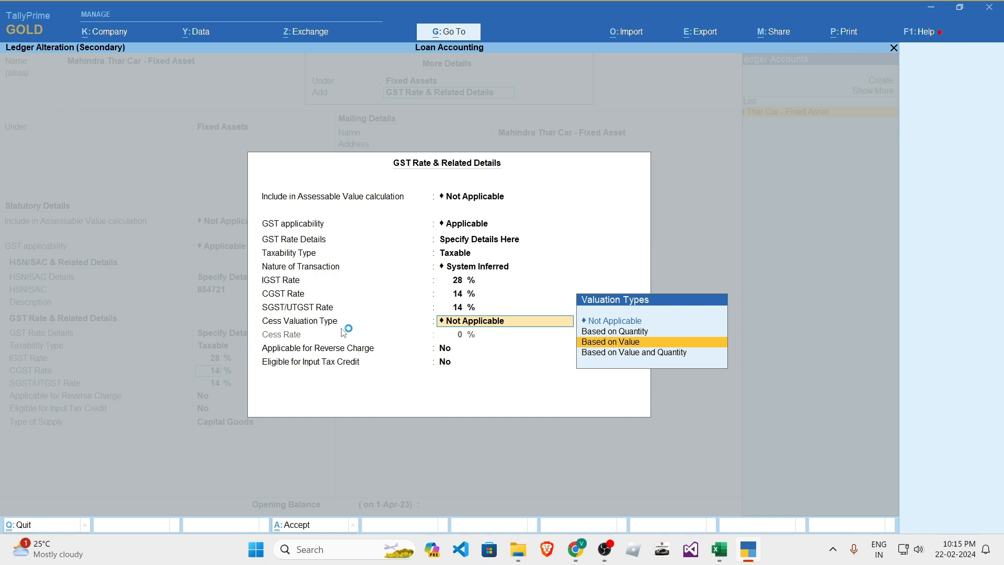
{"action": "key", "text": "Return"}
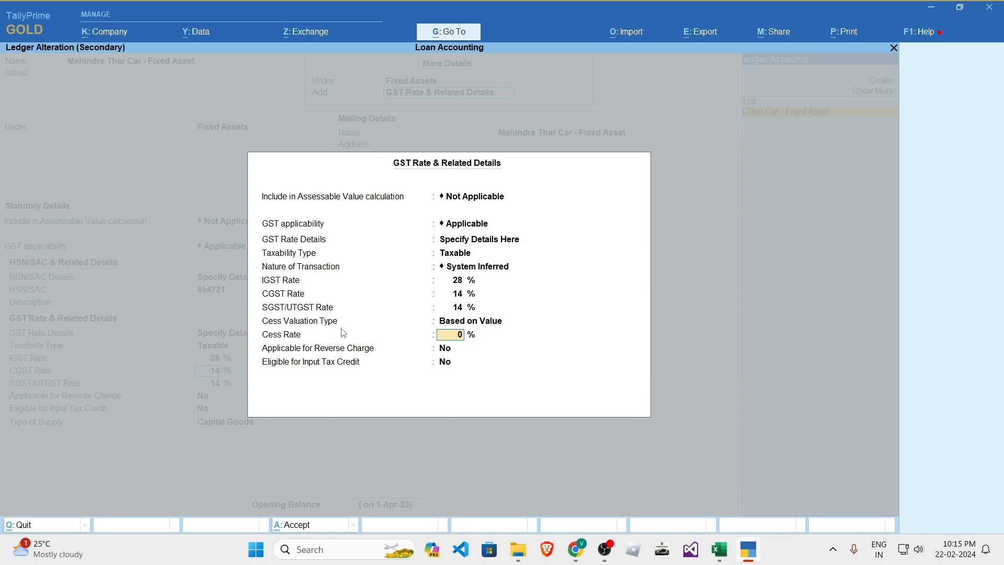
- Check the cess percentage in the Excel breakdown and set the ledger's Cess Rate to 15%, keeping reverse charge and input tax credit as No
{"action": "key", "text": "alt+Tab"}
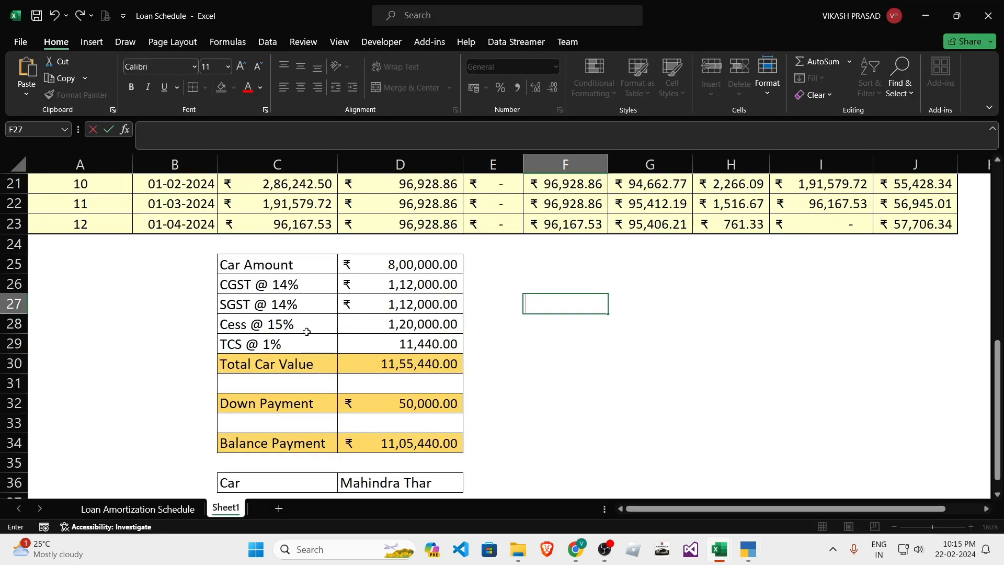
{"action": "left_click", "coordinate": [290, 328]}
{"action": "key", "text": "alt+Tab"}
{"action": "type", "text": "15"}
{"action": "key", "text": "Return"}
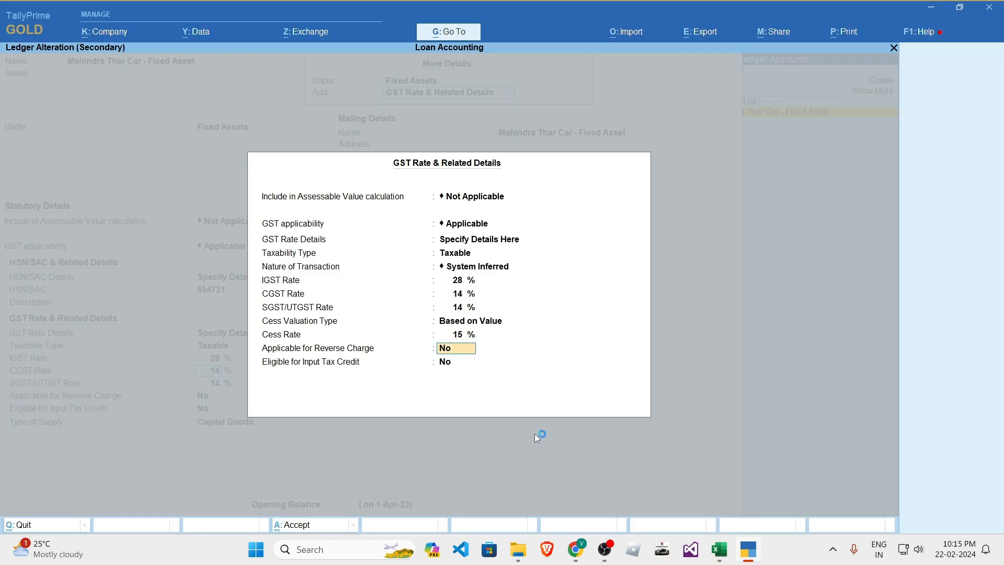
{"action": "key", "text": "Return"}
{"action": "key", "text": "Return"}
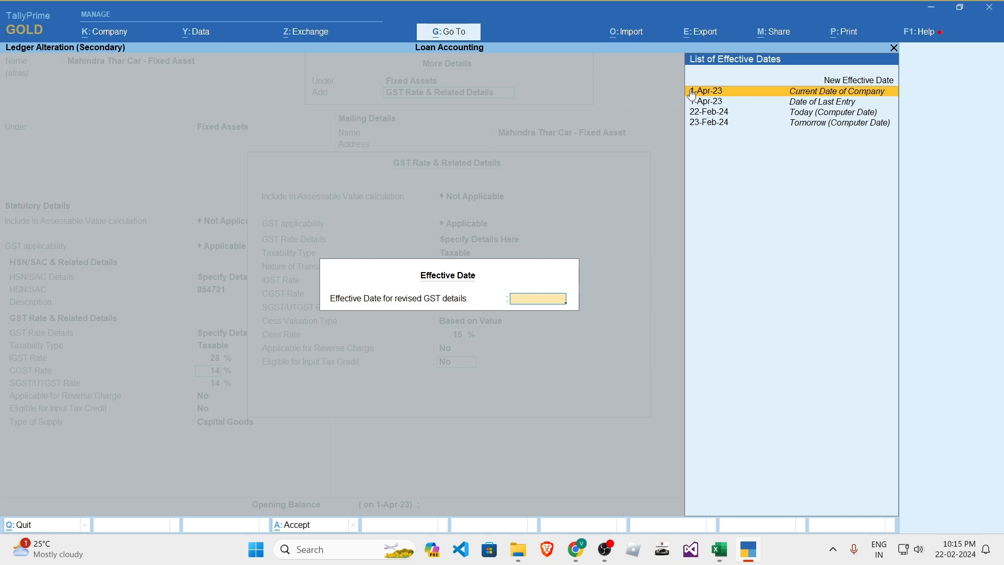
- Save the car ledger with the revised GST details effective from 1-Apr-23 and switch to the Excel sheet
{"action": "key", "text": "Down"}
{"action": "key", "text": "Up"}
{"action": "key", "text": "Return"}
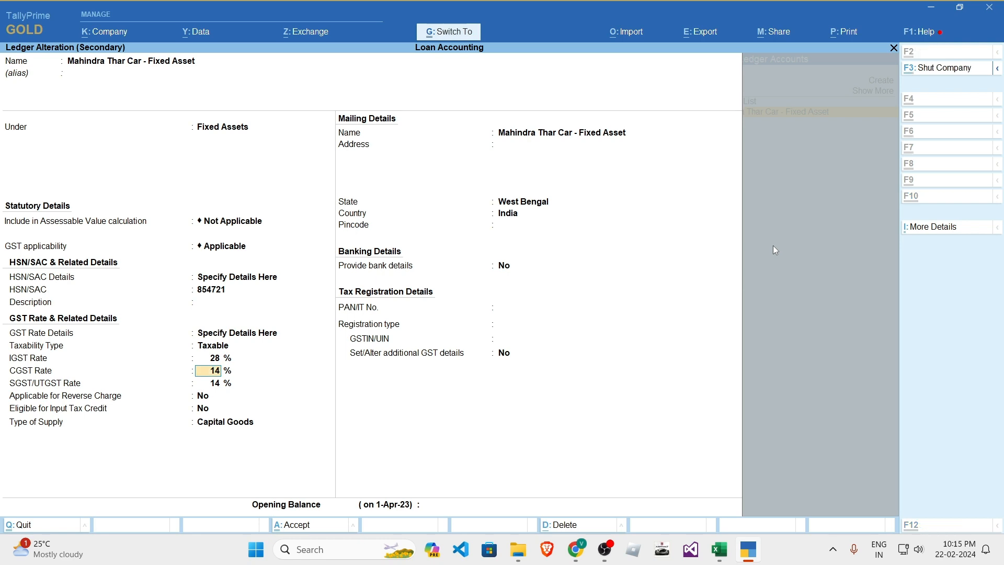
{"action": "key", "text": "ctrl+a"}
{"action": "key", "text": "alt+Tab"}
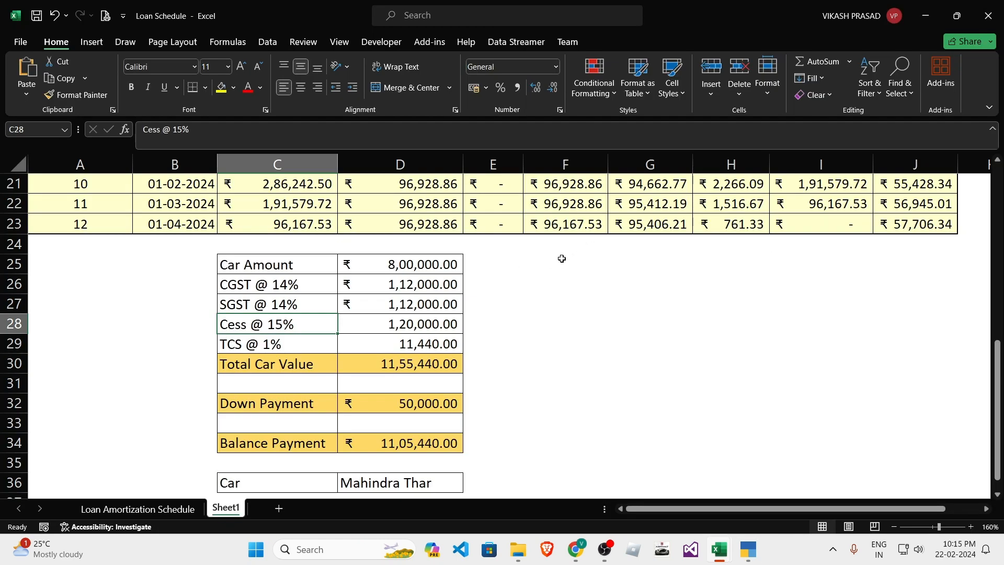
- Check the car amount in the Excel sheet, enter 8,00,000 for the Mahindra Thar ledger in TallyPrime and keep GST rate details As per Masters/Company
{"action": "left_click", "coordinate": [552, 278]}
{"action": "left_click", "coordinate": [437, 266]}
{"action": "key", "text": "alt+Tab"}
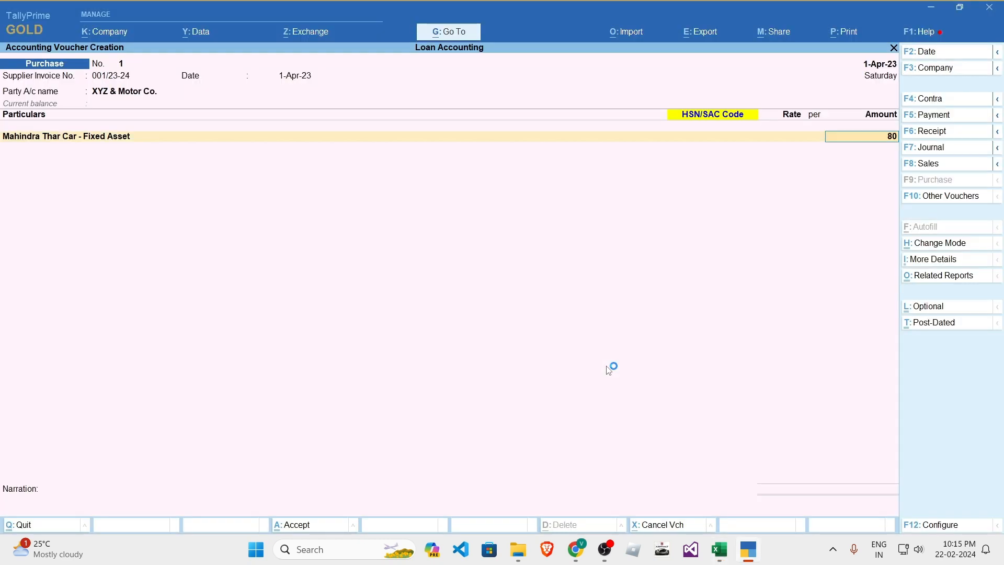
{"action": "type", "text": "0000"}
{"action": "key", "text": "Return"}
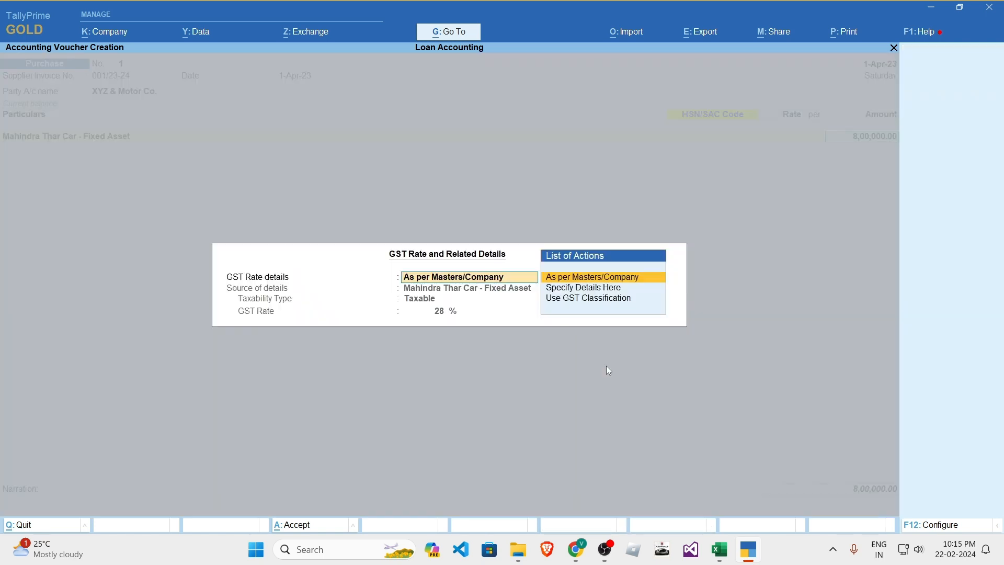
{"action": "key", "text": "Return"}
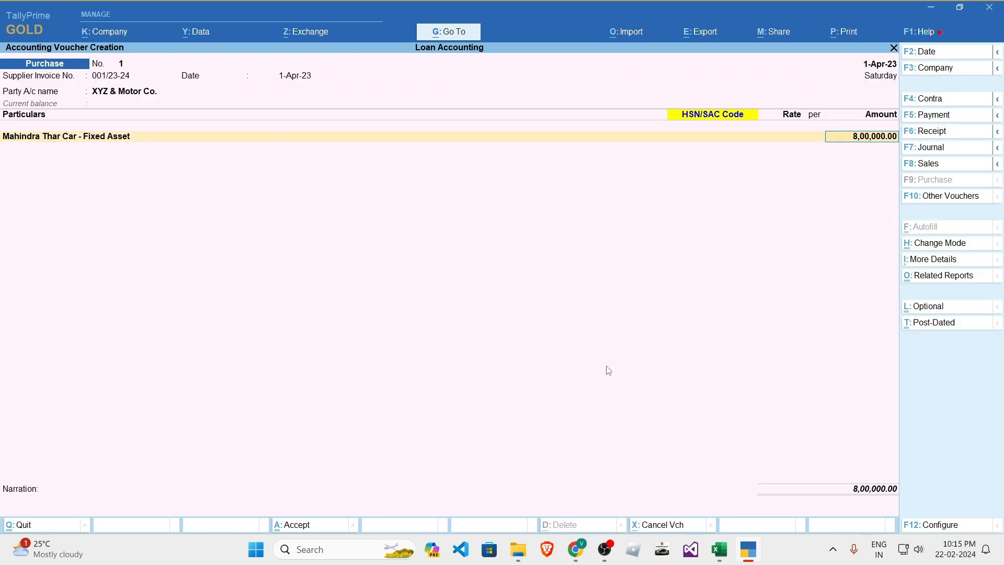
- Examine the configuration options of the car's GST Rate and Related Details for cess settings, accepting them all as No
{"action": "key", "text": "Return"}
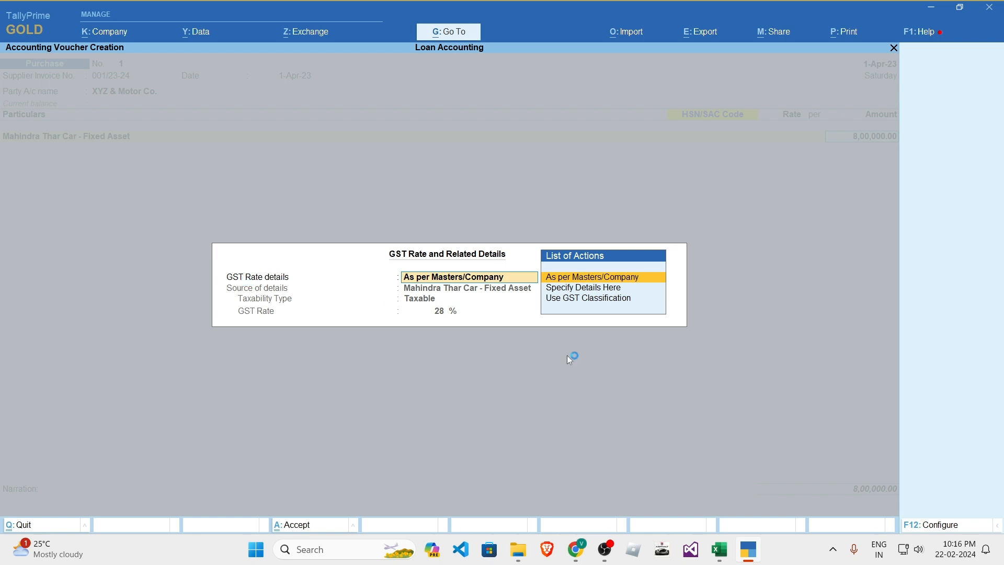
{"action": "left_click", "coordinate": [931, 524]}
{"action": "key", "text": "Down"}
{"action": "key", "text": "Down"}
{"action": "key", "text": "Down"}
{"action": "key", "text": "Down"}
{"action": "key", "text": "Down"}
{"action": "key", "text": "Down"}
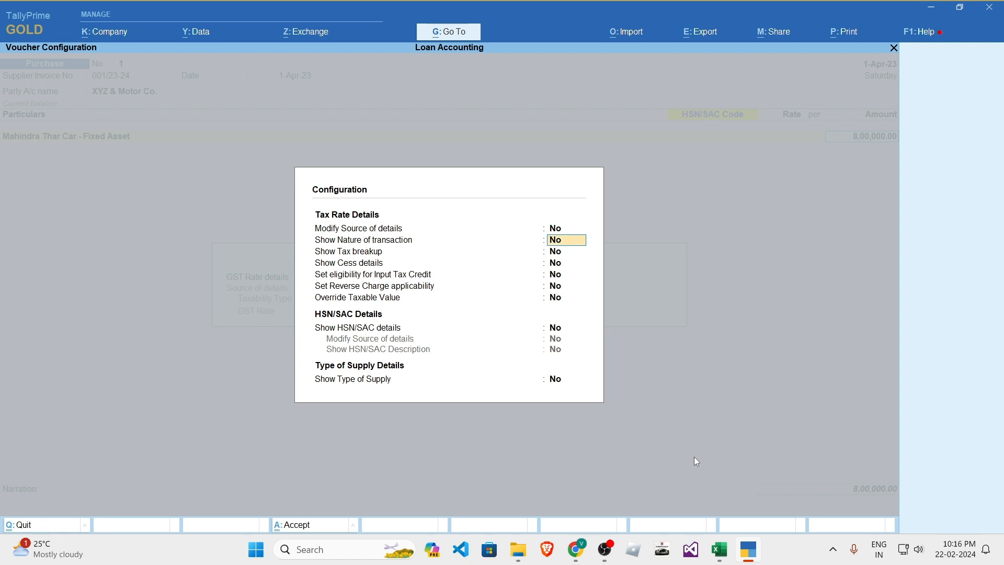
{"action": "key", "text": "Down"}
{"action": "key", "text": "Down"}
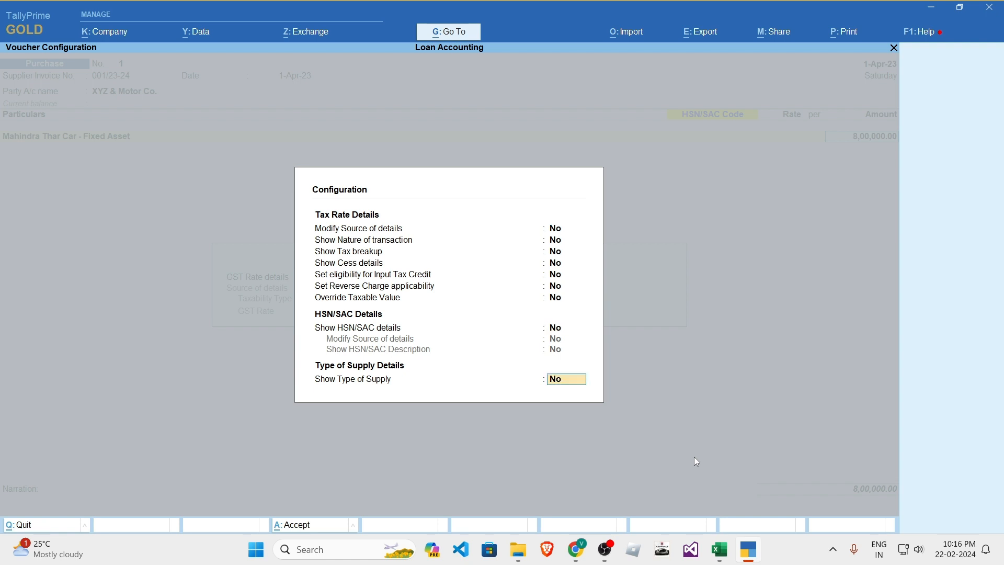
{"action": "key", "text": "Up"}
{"action": "key", "text": "Up"}
{"action": "key", "text": "Up"}
{"action": "key", "text": "Up"}
{"action": "key", "text": "Up"}
{"action": "key", "text": "Up"}
{"action": "key", "text": "Up"}
{"action": "key", "text": "Up"}
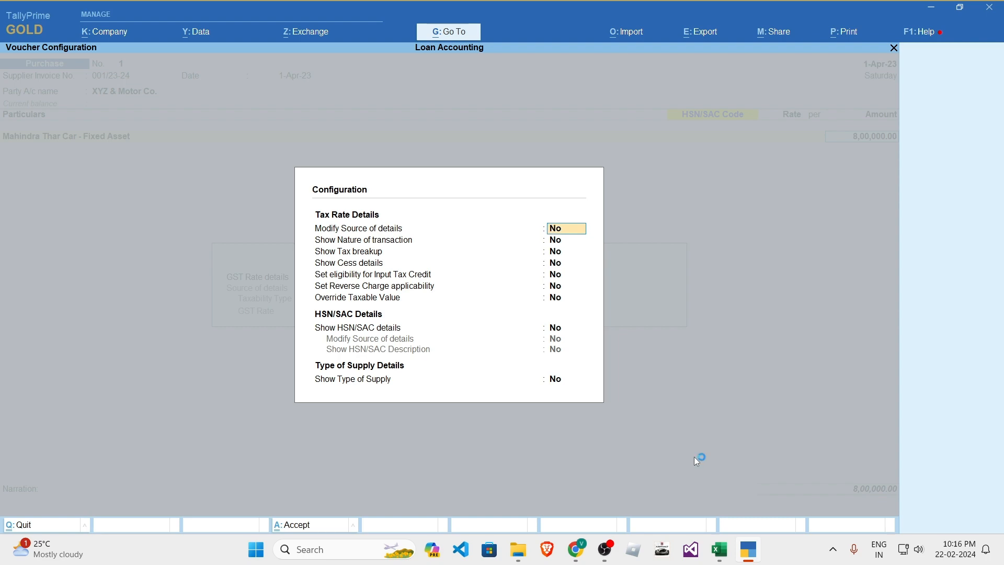
{"action": "key", "text": "Return"}
{"action": "key", "text": "Return"}
{"action": "key", "text": "Return"}
{"action": "key", "text": "Return"}
{"action": "key", "text": "Return"}
{"action": "key", "text": "Return"}
{"action": "key", "text": "Return"}
{"action": "key", "text": "Return"}
{"action": "key", "text": "Return"}
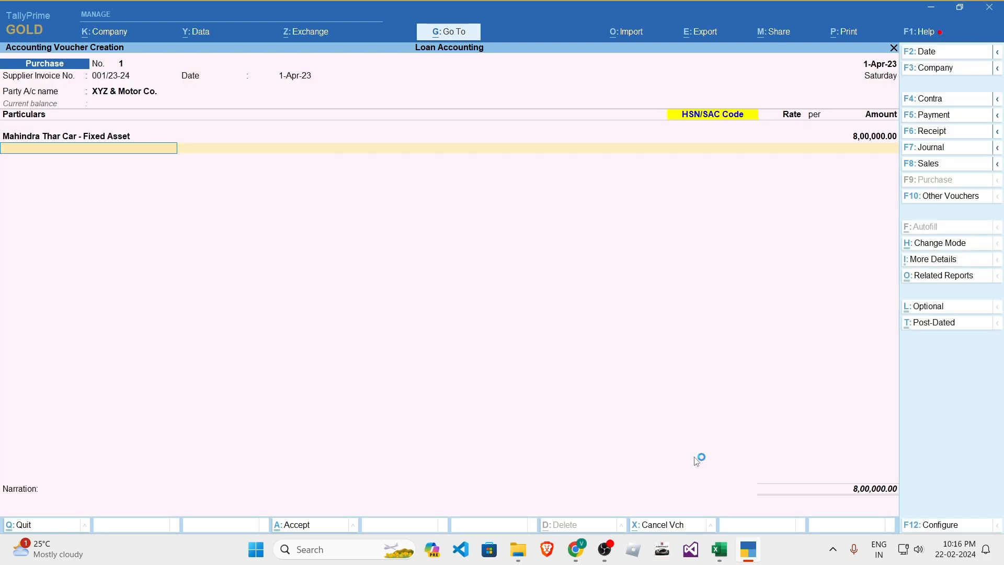
- Return to the car's amount, recheck the GST rate details configuration and leave it without changes
{"action": "key", "text": "BackSpace"}
{"action": "key", "text": "Return"}
{"action": "key", "text": "Return"}
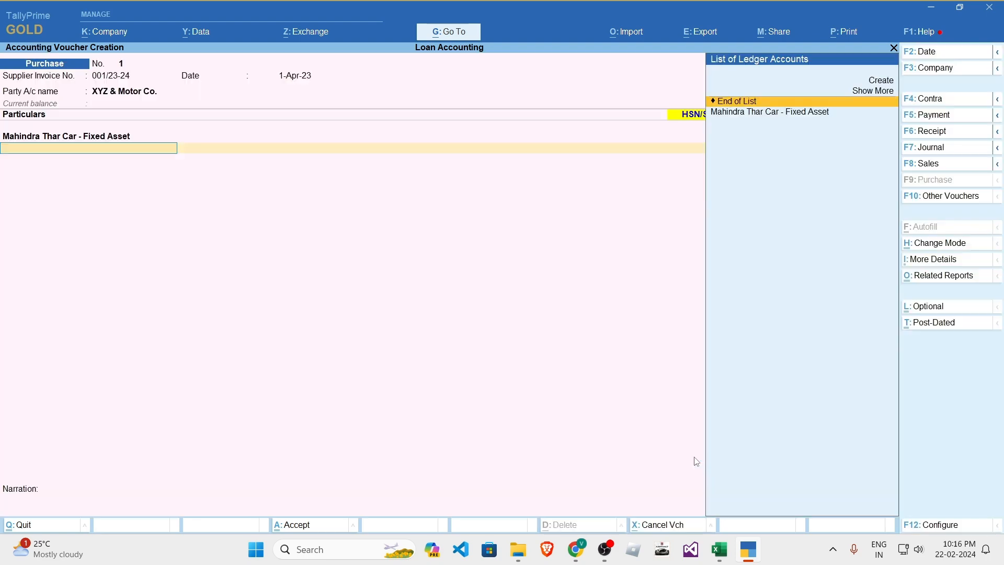
{"action": "key", "text": "BackSpace"}
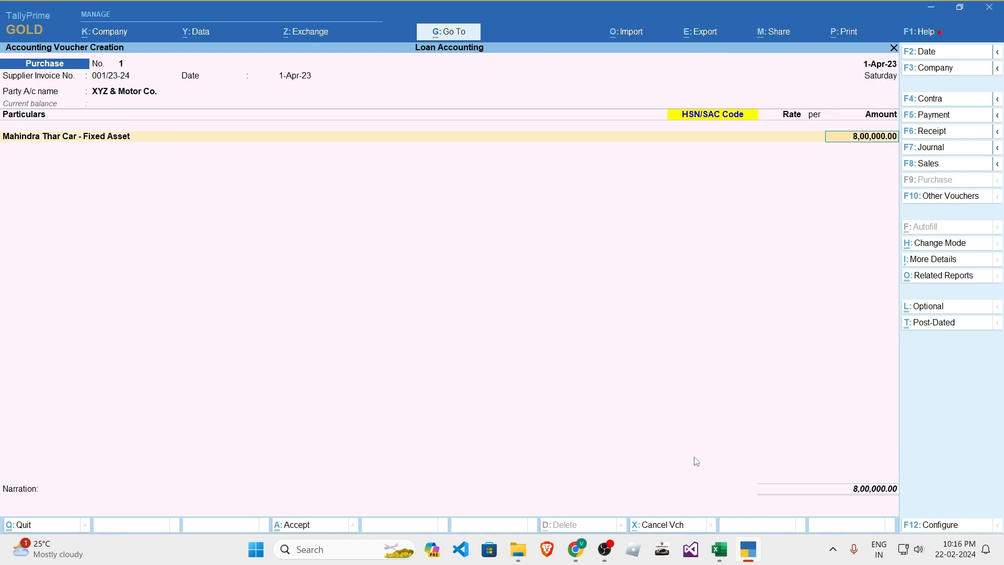
{"action": "key", "text": "Return"}
{"action": "left_click", "coordinate": [947, 526]}
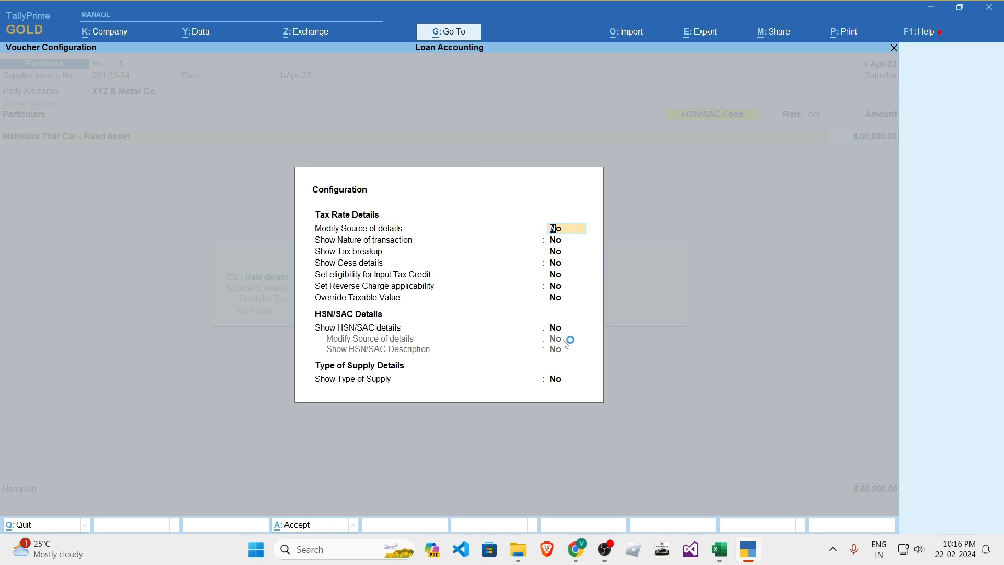
{"action": "key", "text": "Escape"}
{"action": "key", "text": "Escape"}
{"action": "key", "text": "Escape"}
{"action": "key", "text": "Escape"}
{"action": "key", "text": "y"}
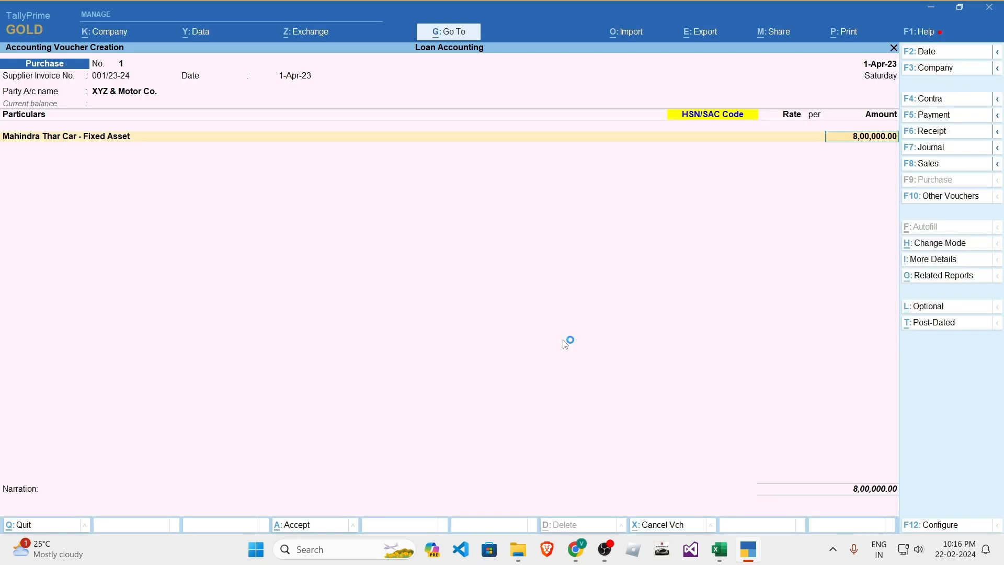
- Examine the full list of more details for the Mahindra Thar ledger, including its GST entries, and close it
{"action": "left_click", "coordinate": [933, 262]}
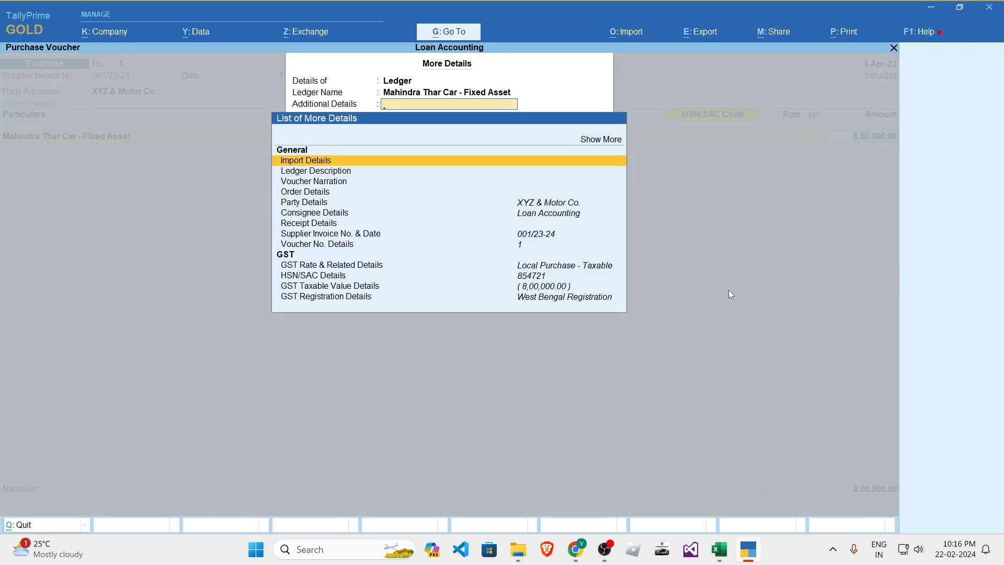
{"action": "key", "text": "Up"}
{"action": "key", "text": "Return"}
{"action": "key", "text": "Down"}
{"action": "key", "text": "Down"}
{"action": "key", "text": "Down"}
{"action": "key", "text": "Down"}
{"action": "key", "text": "Down"}
{"action": "key", "text": "Down"}
{"action": "key", "text": "Down"}
{"action": "key", "text": "Down"}
{"action": "key", "text": "Down"}
{"action": "key", "text": "Down"}
{"action": "key", "text": "Down"}
{"action": "key", "text": "Down"}
{"action": "key", "text": "Down"}
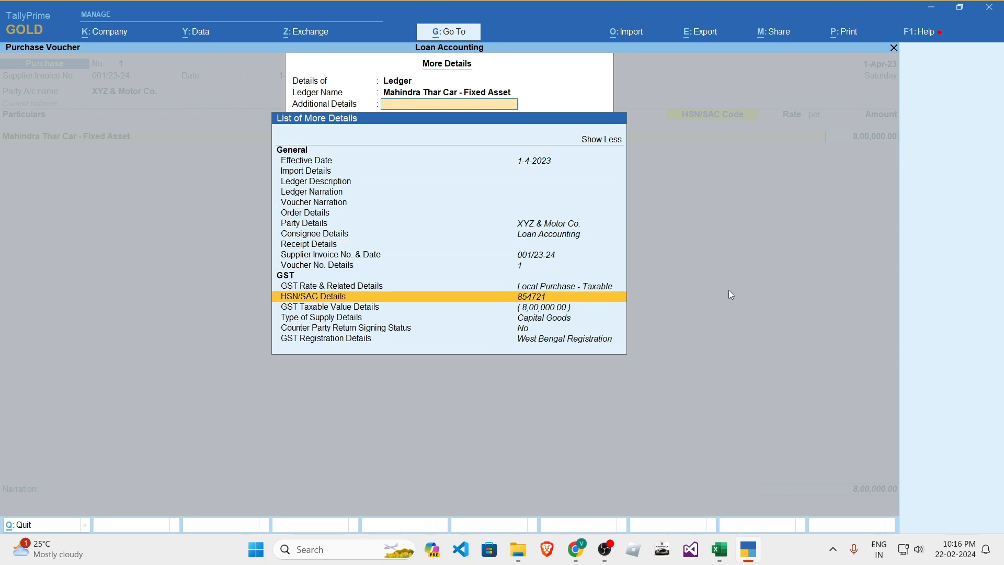
{"action": "key", "text": "Down"}
{"action": "key", "text": "Down"}
{"action": "key", "text": "Down"}
{"action": "key", "text": "Escape"}
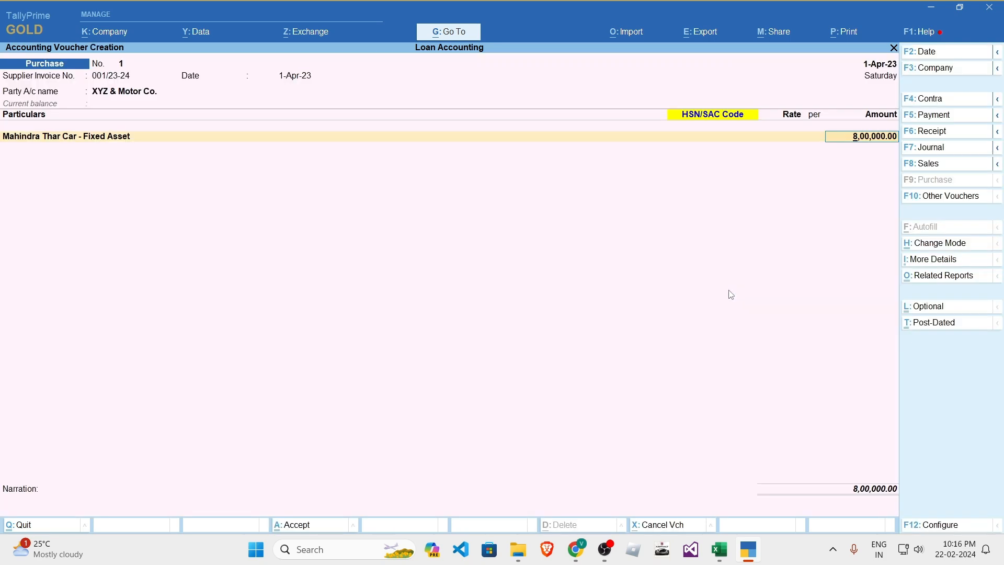
- Open the purchase voucher's configuration to examine its general, bank and GST options
{"action": "key", "text": "F12"}
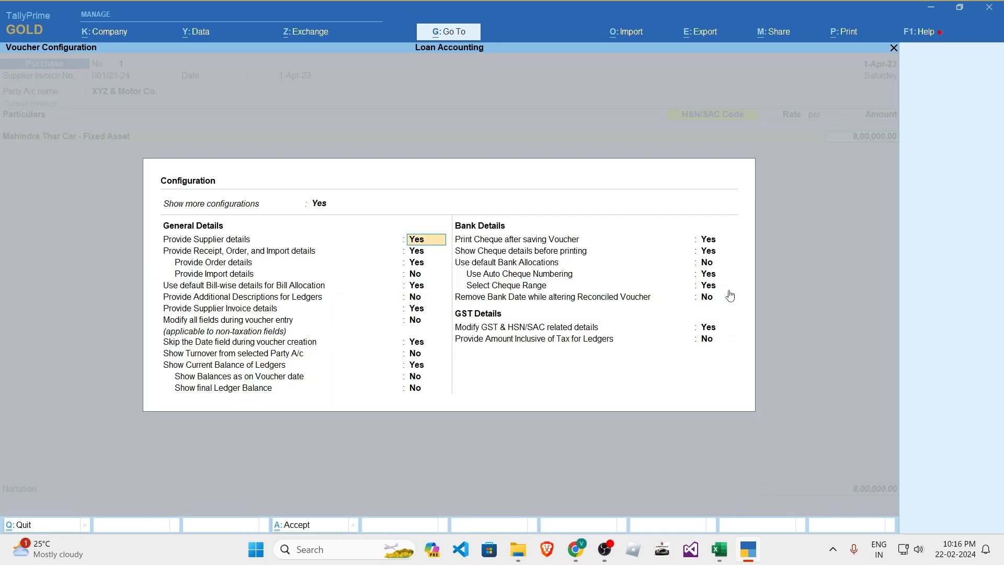
- Try to set Modify GST & HSN/SAC related details to No in the voucher configuration
{"action": "key", "text": "Down"}
{"action": "key", "text": "Down"}
{"action": "key", "text": "Down"}
{"action": "key", "text": "Down"}
{"action": "key", "text": "Down"}
{"action": "key", "text": "Down"}
{"action": "key", "text": "Down"}
{"action": "key", "text": "Down"}
{"action": "key", "text": "Down"}
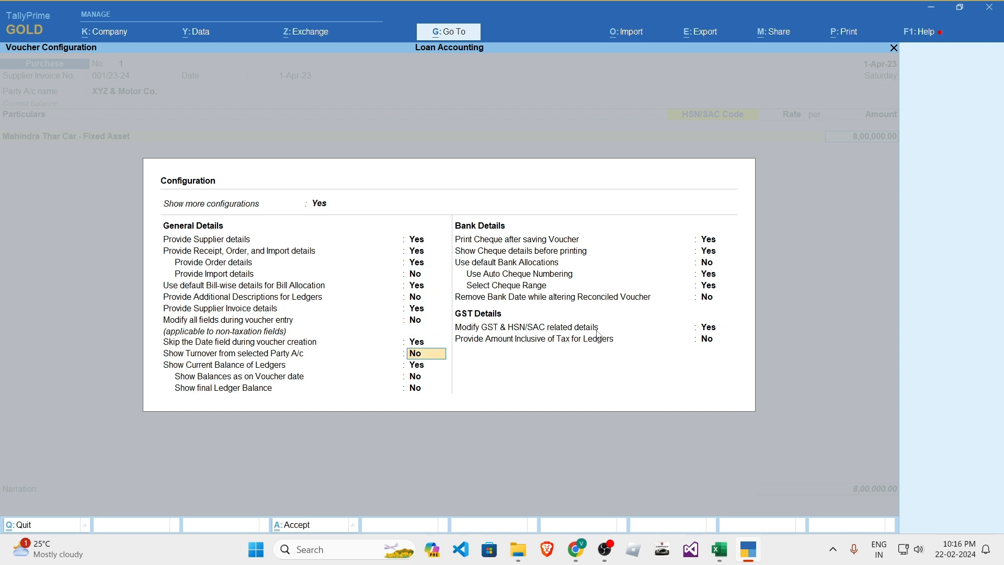
{"action": "left_click", "coordinate": [715, 329]}
{"action": "key", "text": "n"}
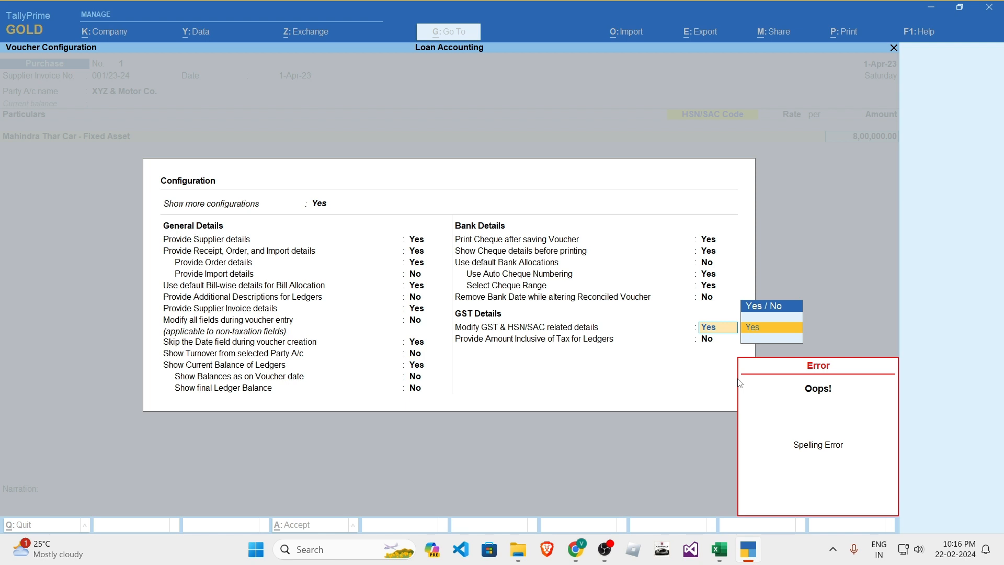
{"action": "key", "text": "Escape"}
{"action": "key", "text": "Escape"}
- Accept the Mahindra Thar Car line in the voucher and check the CGST row of the Excel loan schedule
{"action": "key", "text": "Return"}
{"action": "key", "text": "Return"}
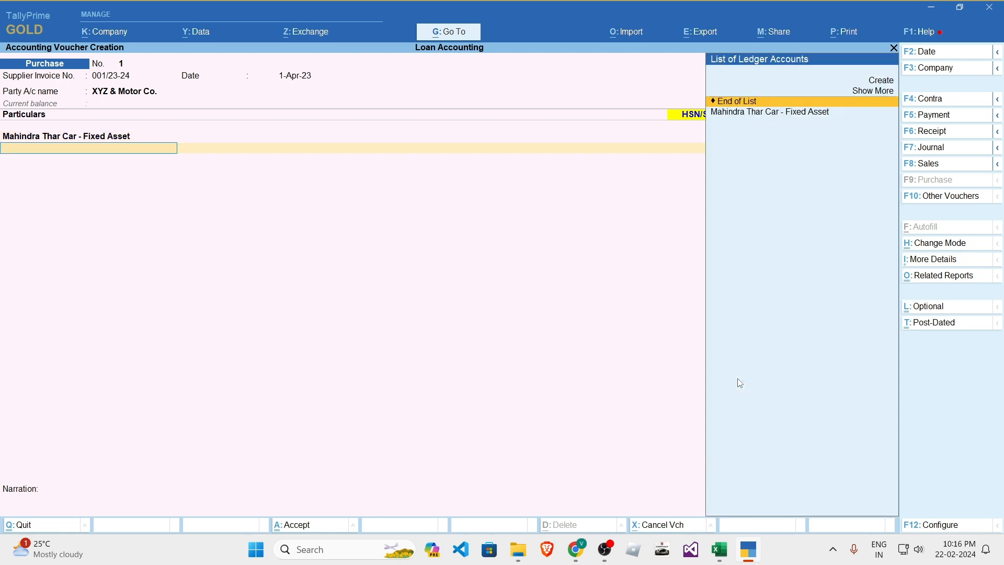
{"action": "key", "text": "alt+Tab"}
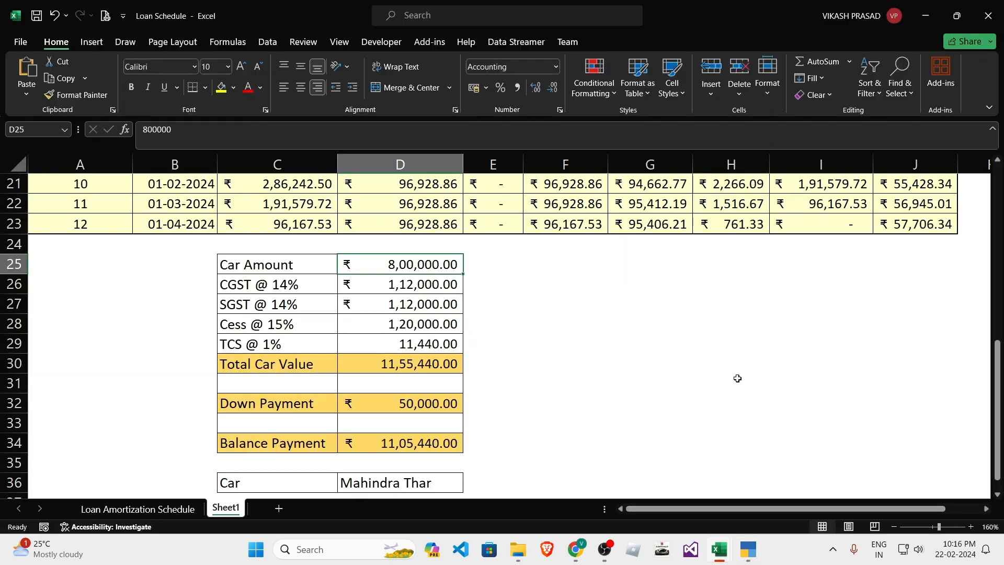
{"action": "key", "text": "Down"}
{"action": "key", "text": "alt+Tab"}
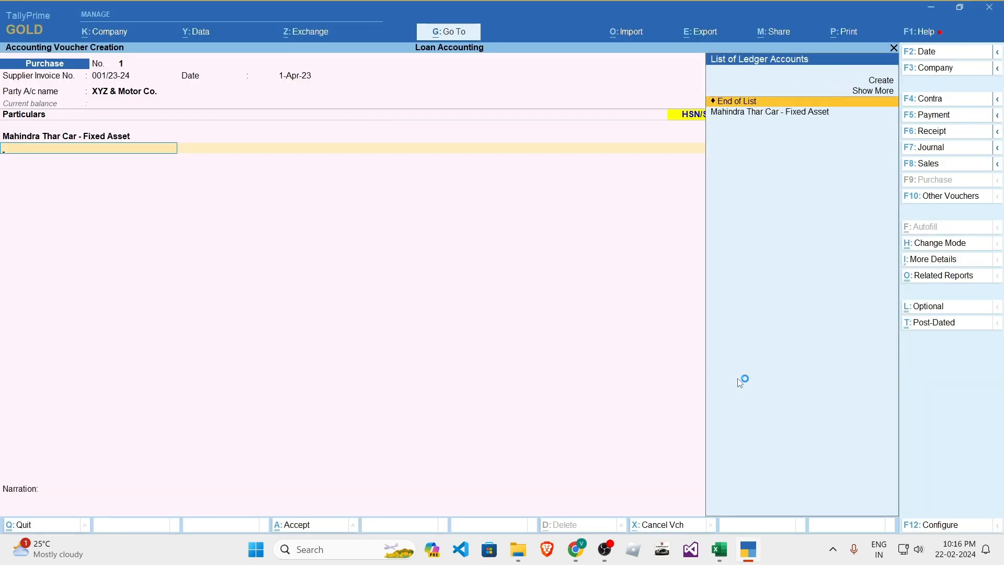
- Start a new ledger from the voucher's next particulars line and name it Input CGST @ 14%
{"action": "key", "text": "Up"}
{"action": "key", "text": "Up"}
{"action": "key", "text": "Return"}
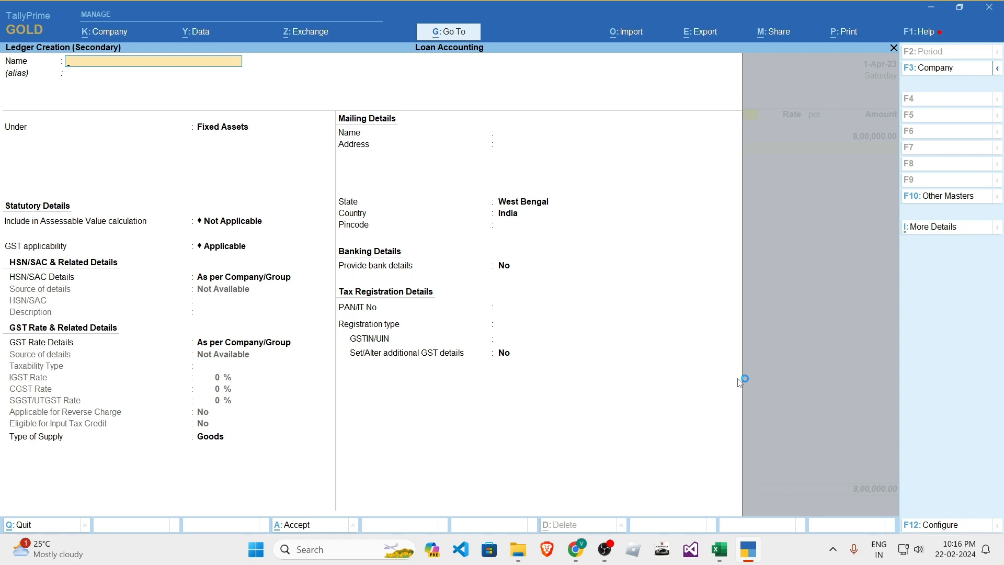
{"action": "type", "text": "CGST @"}
{"action": "type", "text": "14%"}
{"action": "key", "text": "Return"}
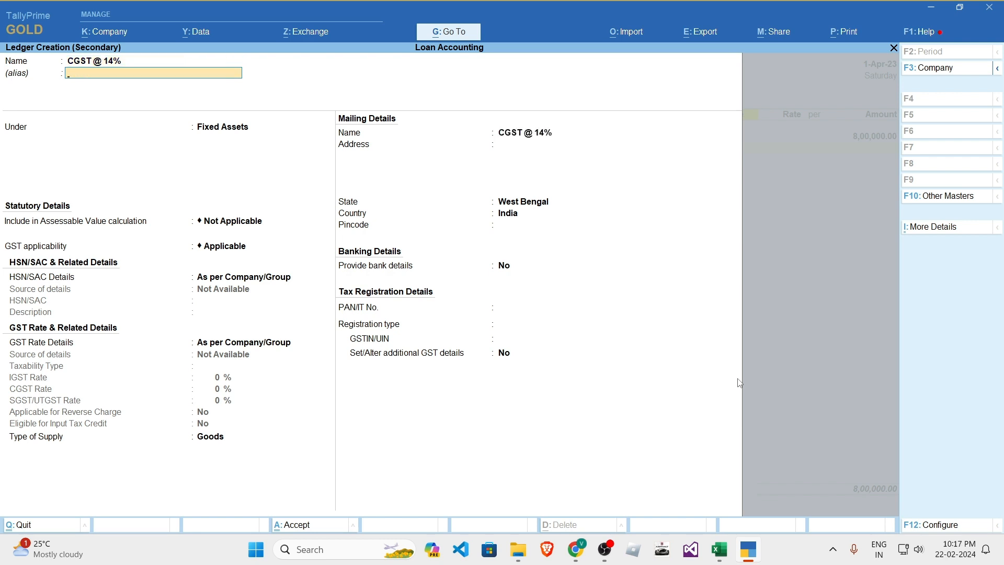
{"action": "key", "text": "BackSpace"}
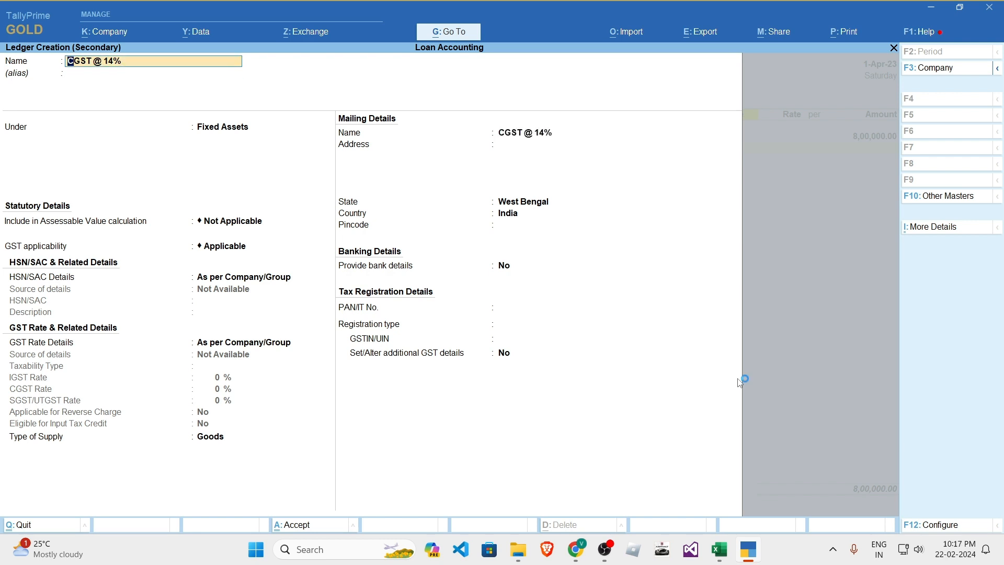
{"action": "type", "text": "O"}
{"action": "type", "text": "Input CGST @ 14%"}
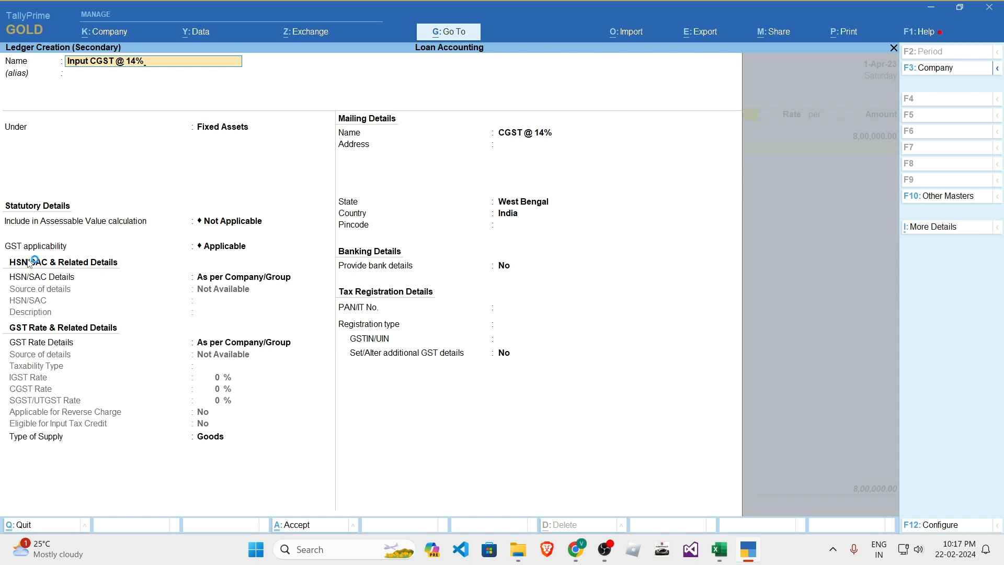
{"action": "key", "text": "Return"}
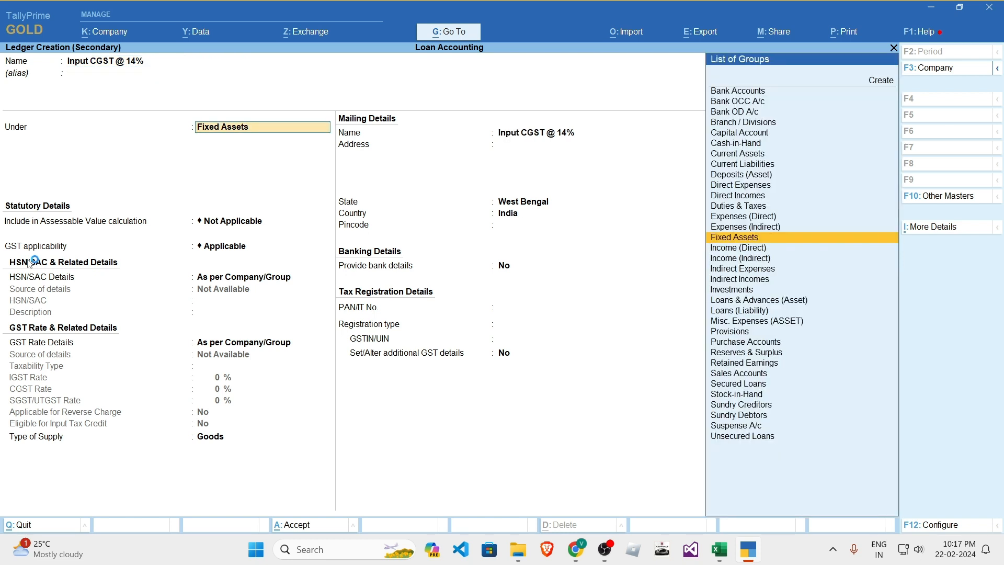
- Place the CGST ledger under Duties & Taxes with GST as the duty type and CGST as the tax type
{"action": "type", "text": "Dut"}
{"action": "key", "text": "Return"}
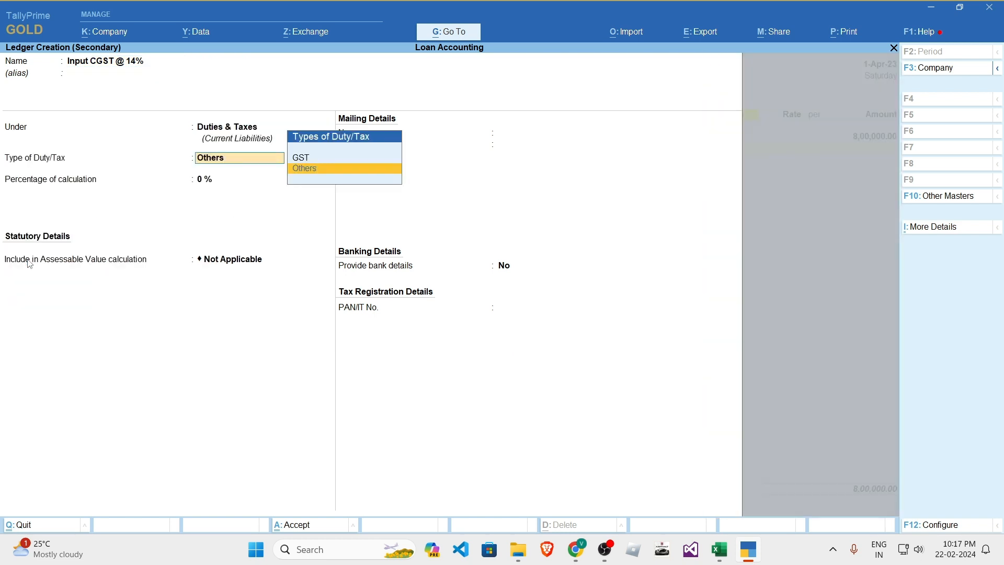
{"action": "key", "text": "Up"}
{"action": "key", "text": "Return"}
{"action": "key", "text": "Down"}
{"action": "key", "text": "Return"}
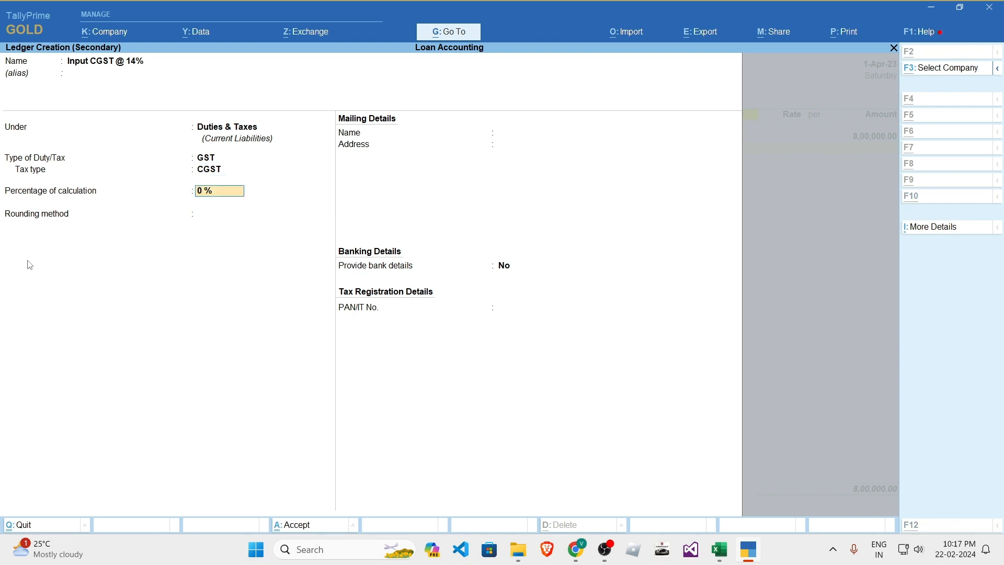
- Set the CGST ledger's percentage of calculation to 14% with rounding Not Applicable, and save the ledger
{"action": "key", "text": "alt+Tab"}
{"action": "key", "text": "alt+Tab"}
{"action": "type", "text": "14"}
{"action": "key", "text": "Return"}
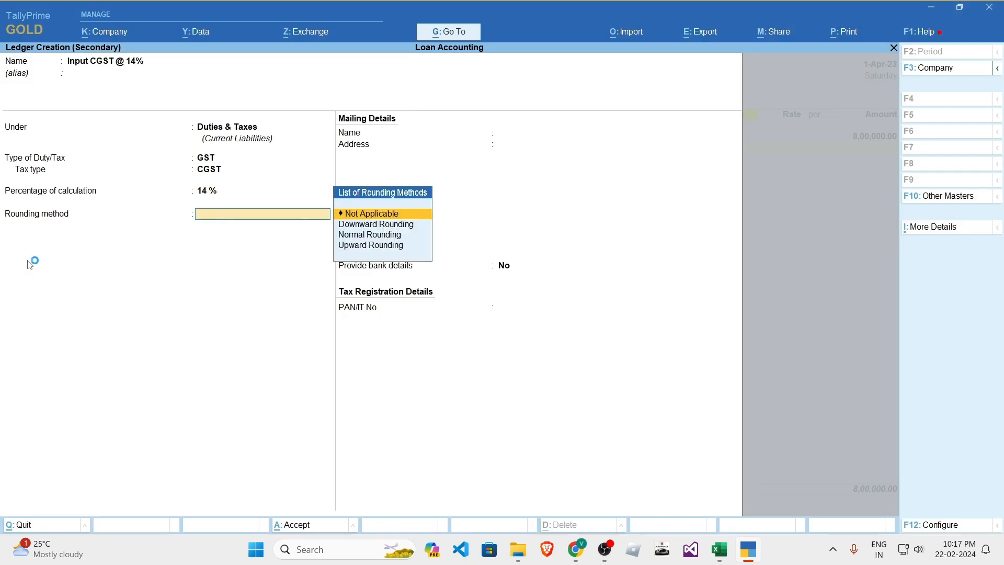
{"action": "key", "text": "Return"}
{"action": "key", "text": "ctrl+a"}
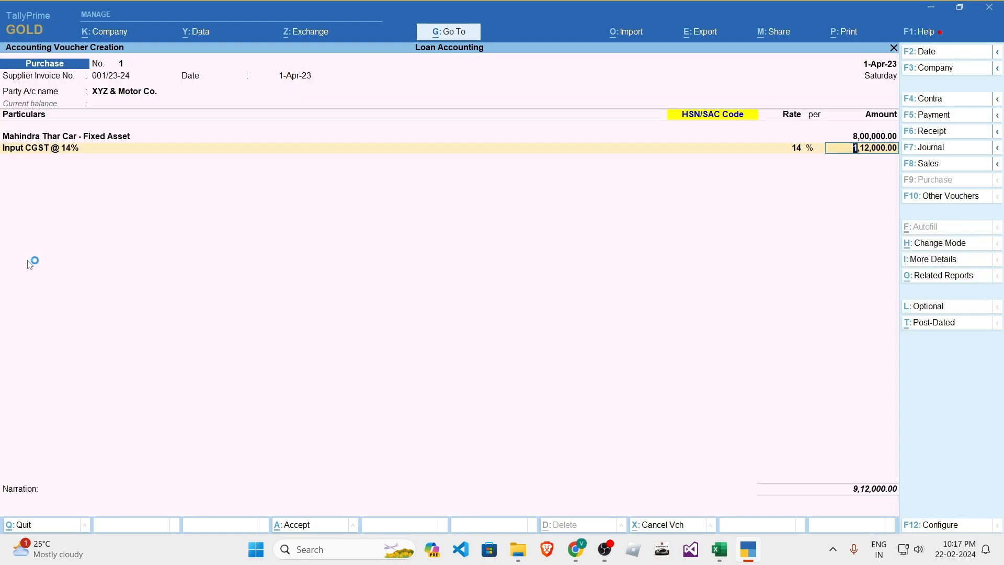
- Compare the CGST amount with the Excel loan schedule and accept the Input CGST line in the purchase voucher
{"action": "key", "text": "alt+Tab"}
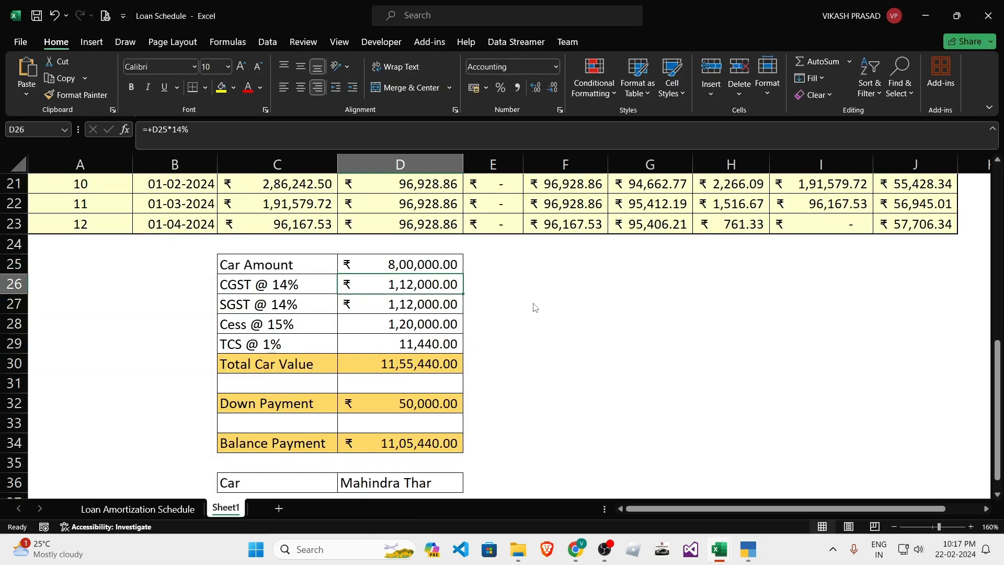
{"action": "key", "text": "alt+Tab"}
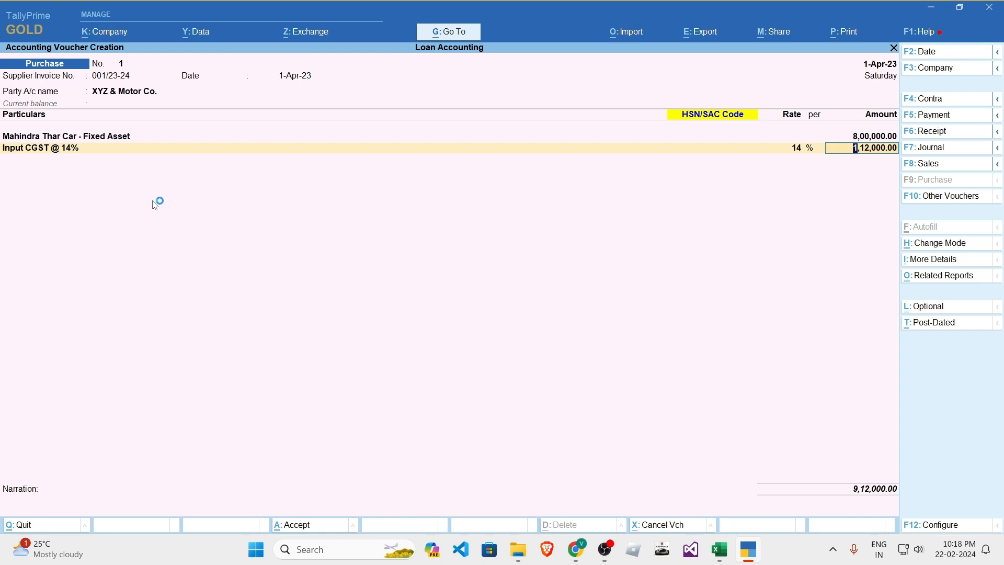
{"action": "key", "text": "Return"}
- Start a new ledger named Input SGST @ 14% under Duties & Taxes for the next voucher line
{"action": "key", "text": "alt+c"}
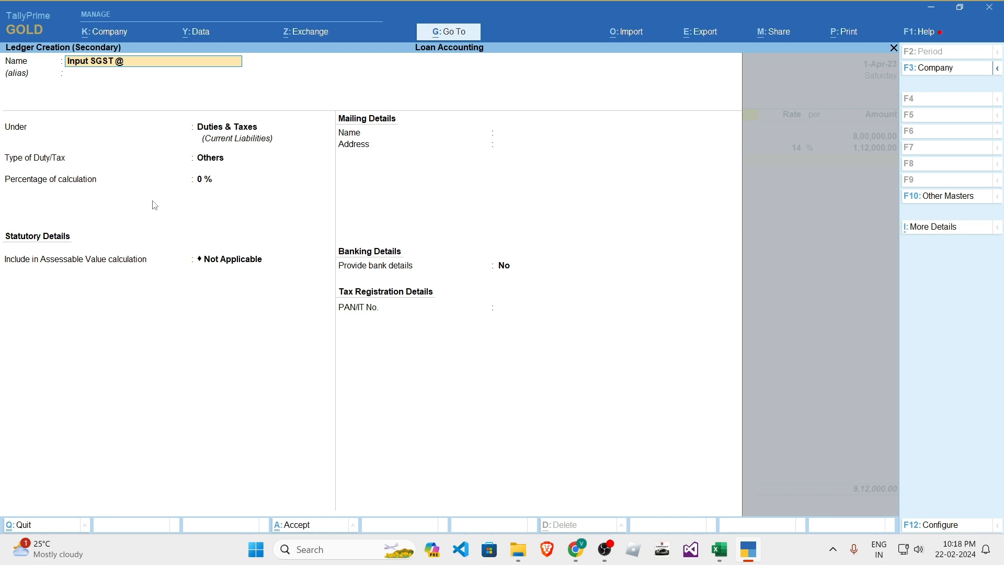
{"action": "type", "text": "Input SGST @ 14%"}
{"action": "key", "text": "Return"}
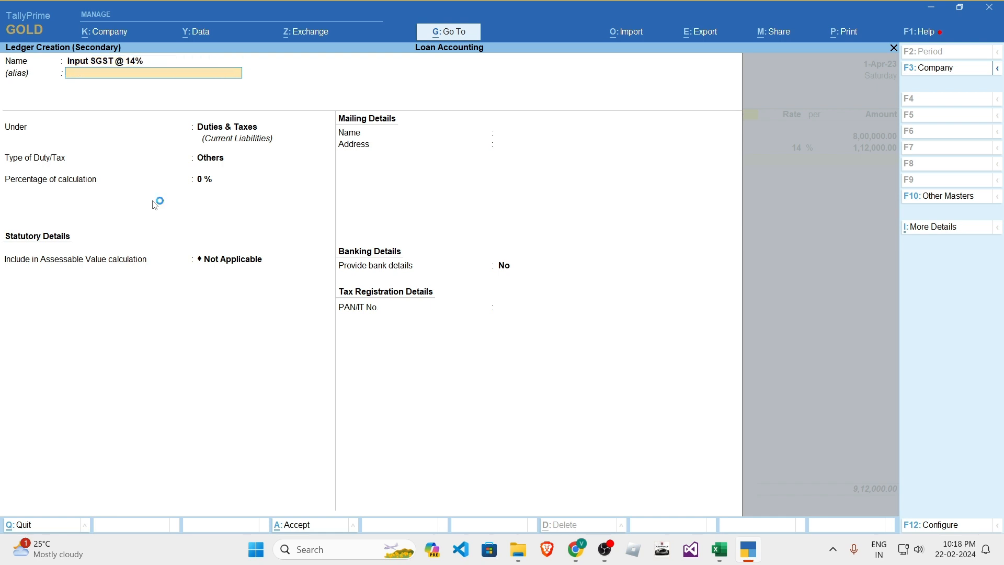
{"action": "key", "text": "Return"}
{"action": "key", "text": "Return"}
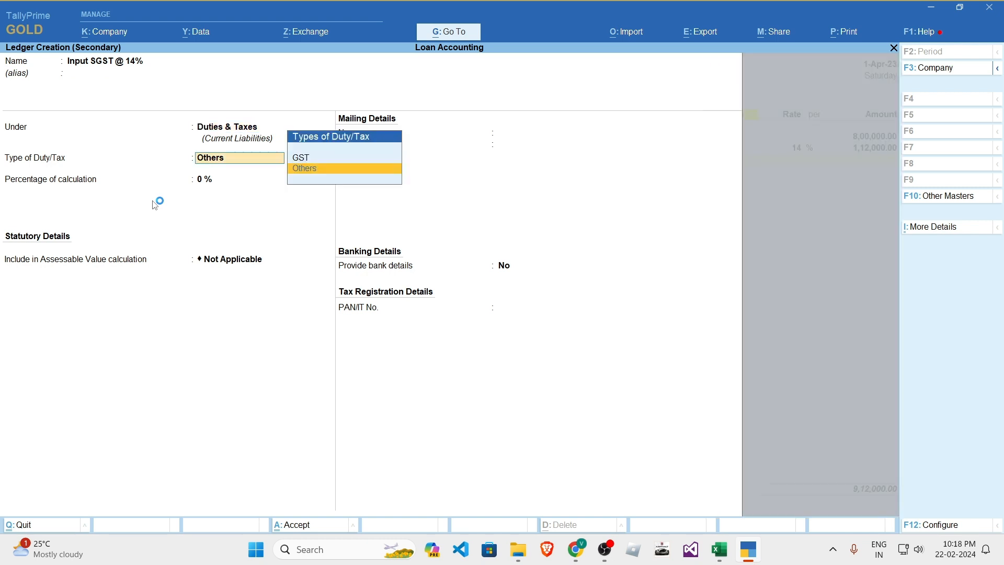
- Set the SGST ledger to duty type GST, tax type SGST/UTGST, 14% and rounding Not Applicable, and save it
{"action": "key", "text": "Up"}
{"action": "key", "text": "Return"}
{"action": "key", "text": "Down"}
{"action": "key", "text": "Down"}
{"action": "key", "text": "Return"}
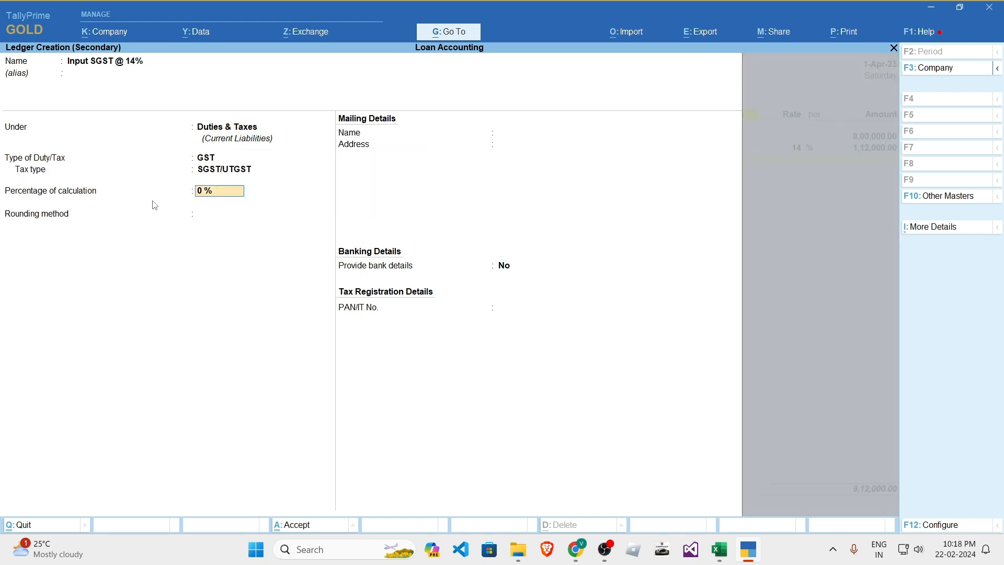
{"action": "type", "text": "14"}
{"action": "key", "text": "Return"}
{"action": "key", "text": "Return"}
{"action": "key", "text": "Return"}
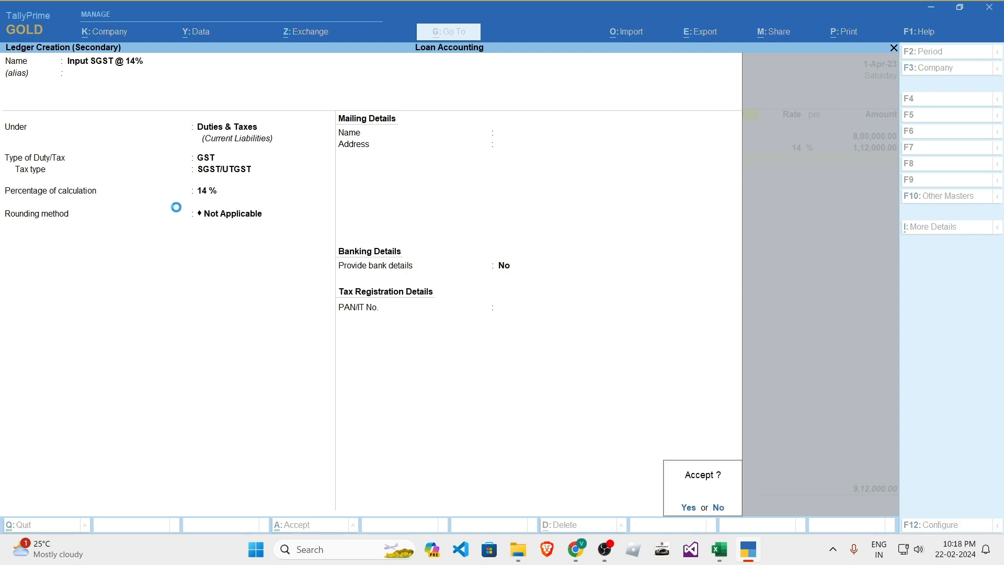
{"action": "key", "text": "Return"}
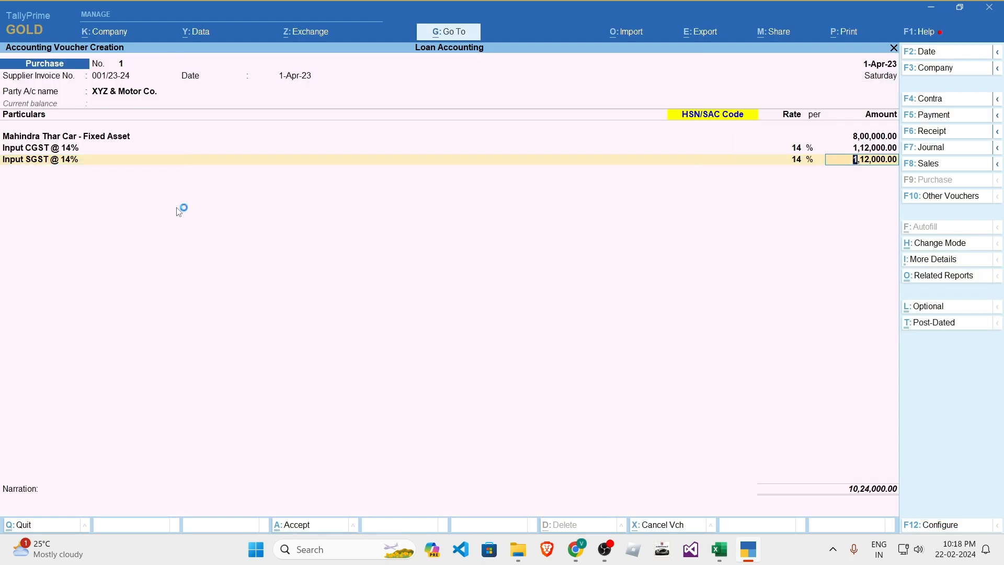
- Check the SGST and Cess rows in the Excel loan schedule and accept the Input SGST line in the voucher
{"action": "key", "text": "alt+Tab"}
{"action": "key", "text": "Down"}
{"action": "key", "text": "Left"}
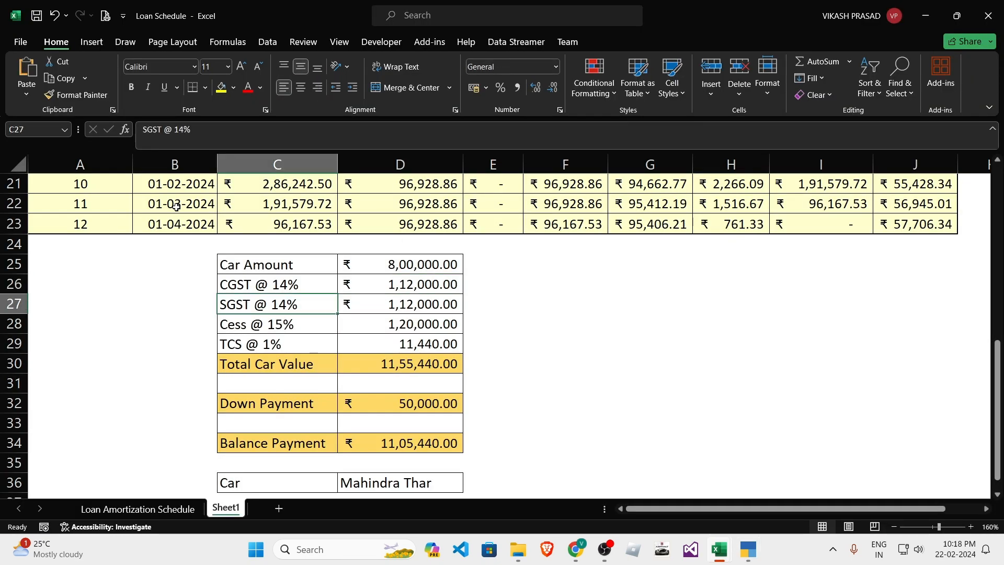
{"action": "key", "text": "Down"}
{"action": "key", "text": "alt+Tab"}
{"action": "key", "text": "Return"}
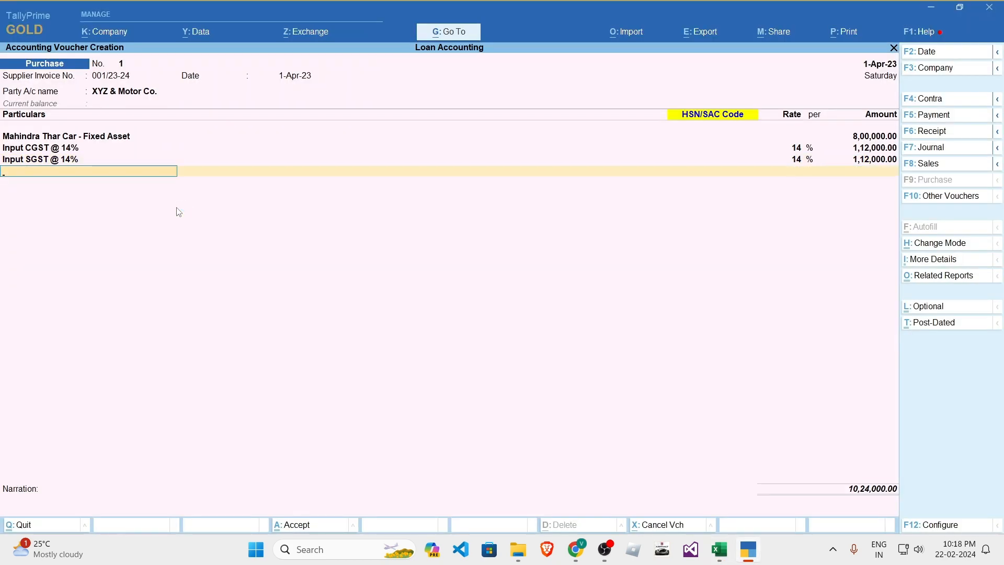
- Start a new ledger named Cess on GST for the next voucher line, consulting the Excel sheet for the cess entry
{"action": "key", "text": "alt+c"}
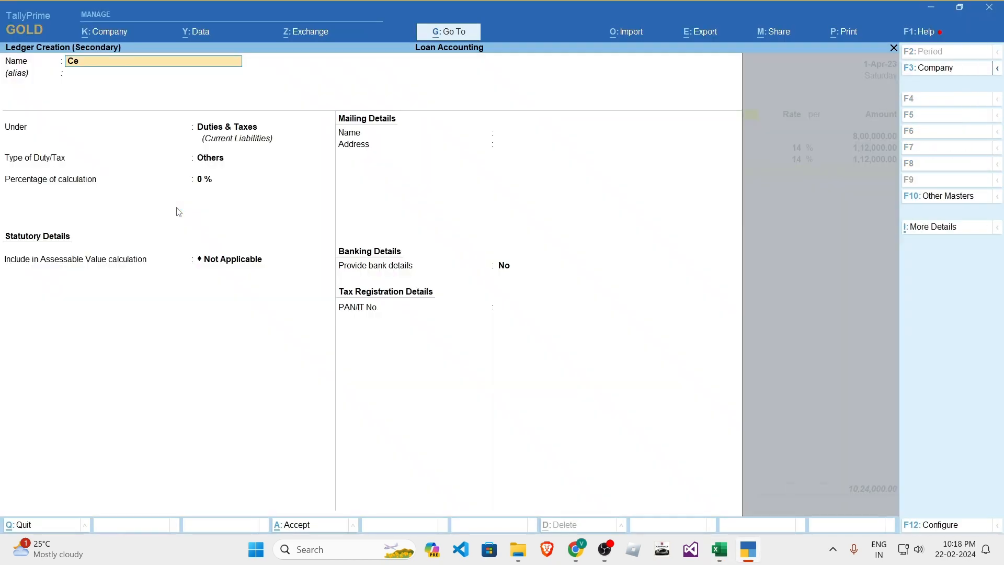
{"action": "type", "text": "Cess"}
{"action": "key", "text": "alt+Tab"}
{"action": "key", "text": "alt+Tab"}
{"action": "type", "text": "on"}
{"action": "key", "text": "Return"}
{"action": "key", "text": "Return"}
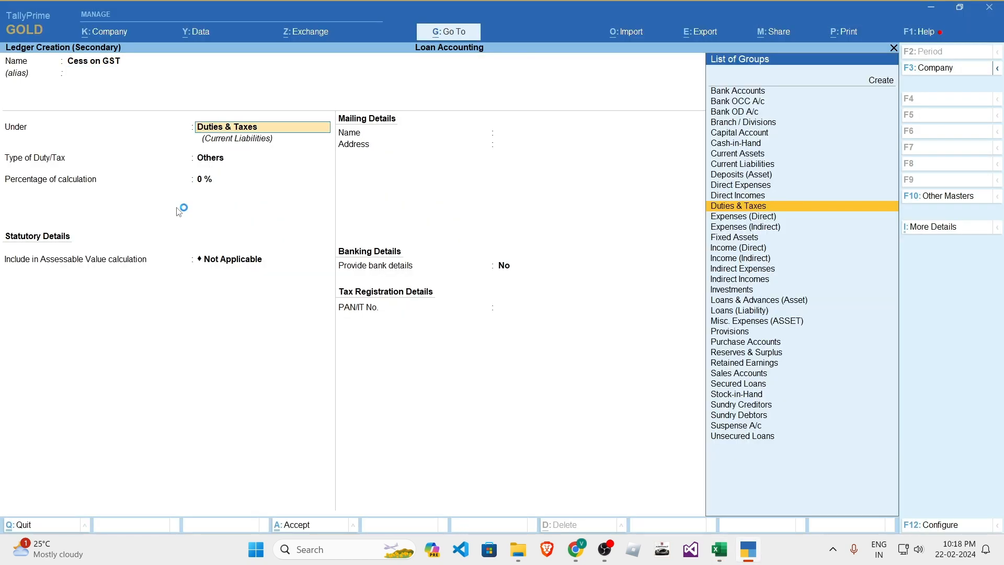
- Set the cess ledger to Duties & Taxes, duty type GST, tax type Cess and valuation type Any, and save it
{"action": "key", "text": "Return"}
{"action": "key", "text": "Up"}
{"action": "key", "text": "Return"}
{"action": "key", "text": "Down"}
{"action": "key", "text": "Down"}
{"action": "key", "text": "Down"}
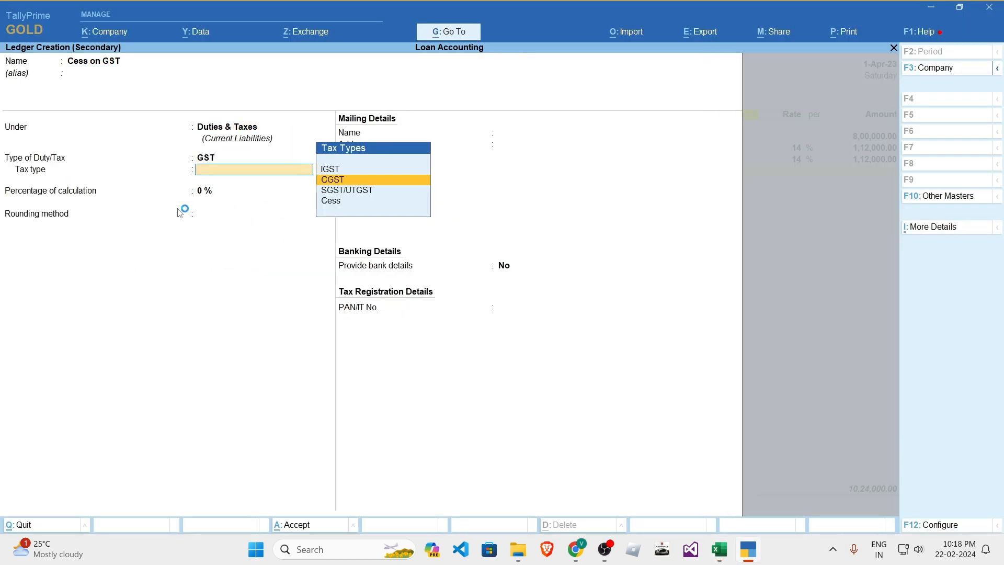
{"action": "key", "text": "Return"}
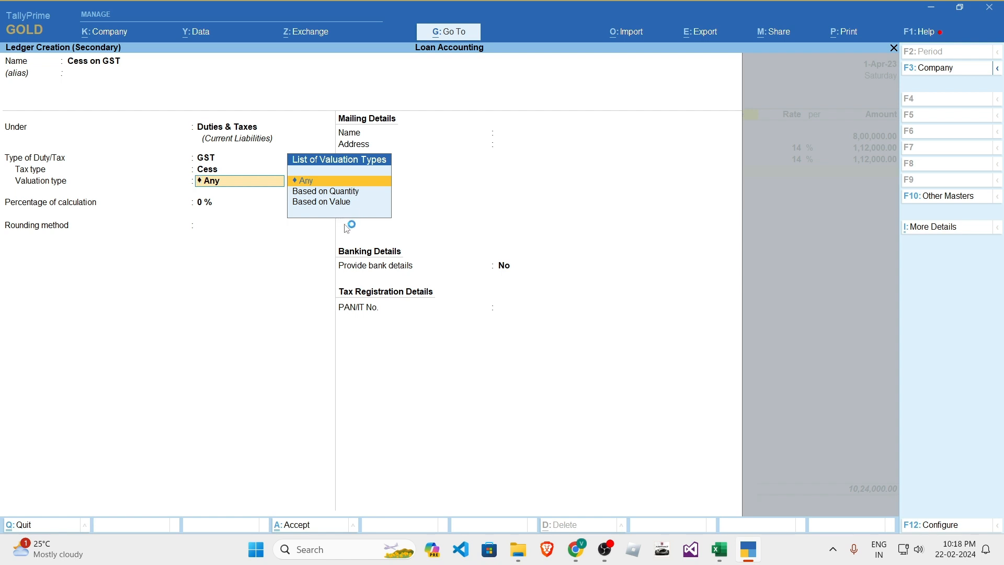
{"action": "key", "text": "Return"}
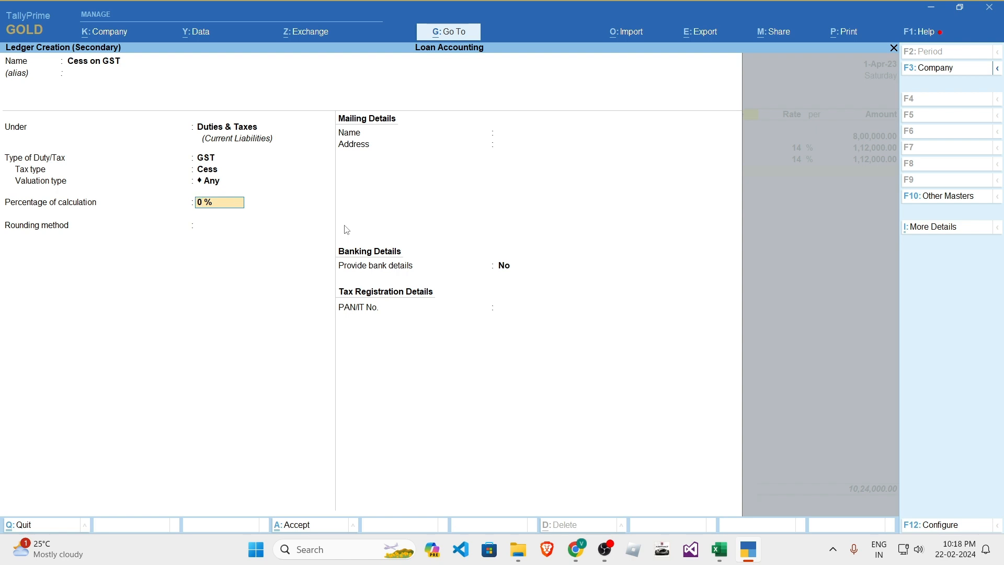
{"action": "key", "text": "ctrl+a"}
{"action": "key", "text": "Return"}
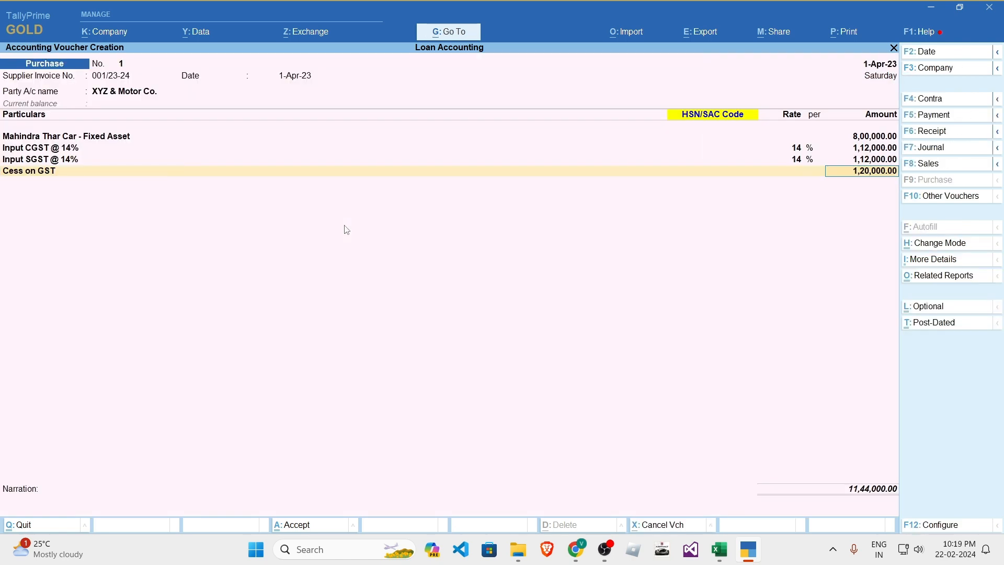
- Open the Cess on GST ledger for alteration from the voucher line and set its percentage of calculation to 3%
{"action": "key", "text": "BackSpace"}
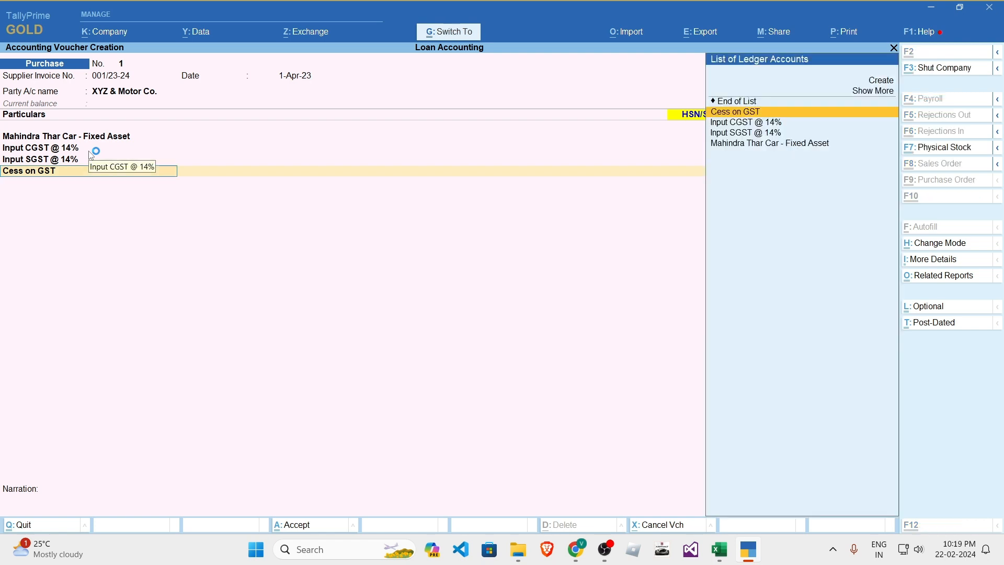
{"action": "key", "text": "ctrl+Return"}
{"action": "key", "text": "Return"}
{"action": "key", "text": "Return"}
{"action": "key", "text": "Return"}
{"action": "key", "text": "Return"}
{"action": "key", "text": "Return"}
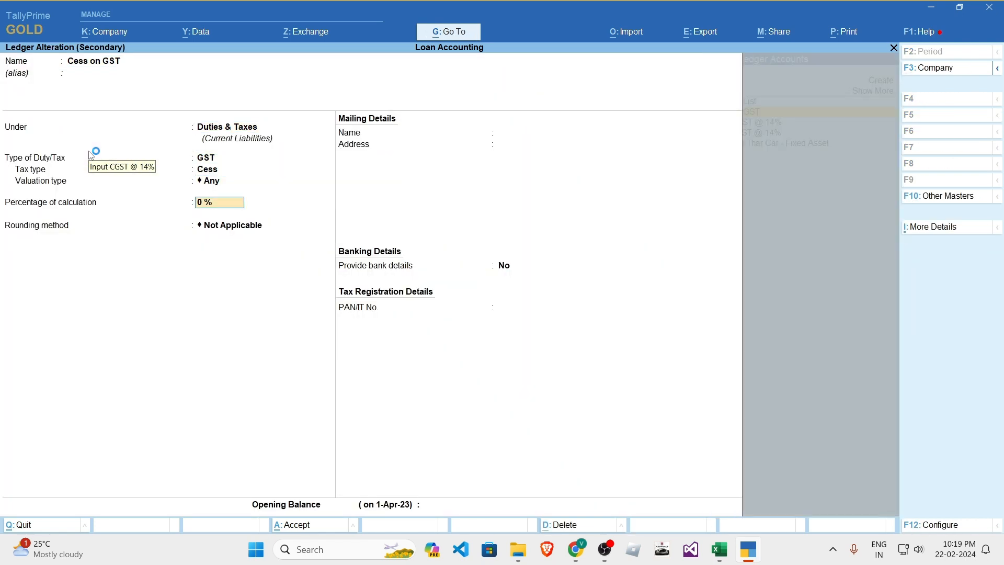
{"action": "type", "text": "3"}
{"action": "key", "text": "Return"}
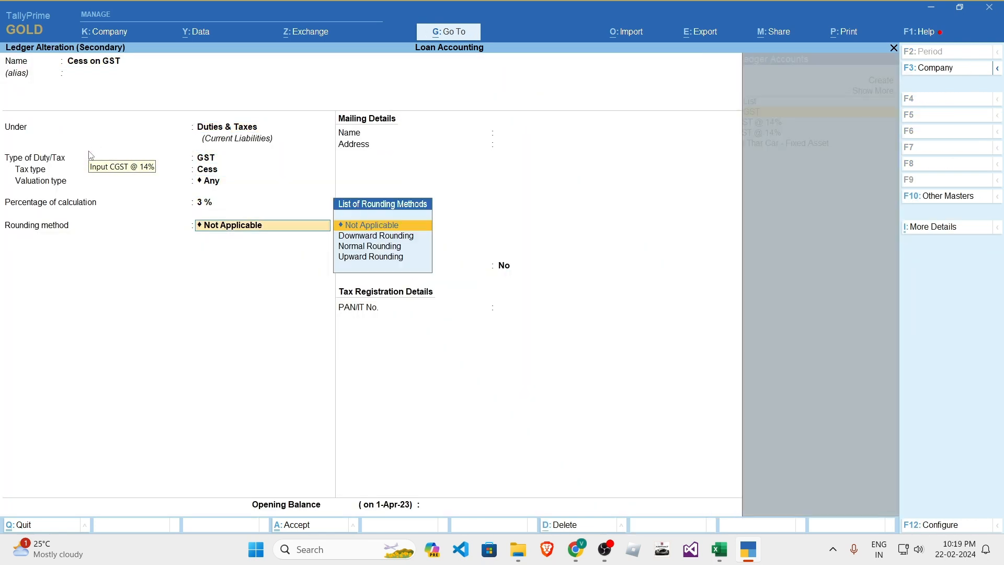
- Check the Cess row in the Excel loan schedule, set the cess ledger's percentage of calculation to 15% and save it
{"action": "key", "text": "alt+Tab"}
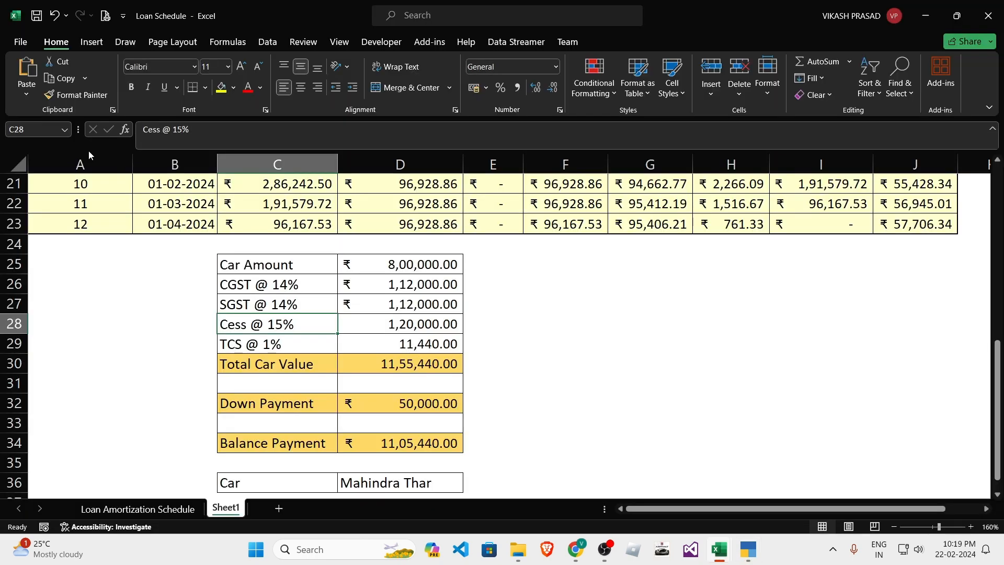
{"action": "key", "text": "alt+Tab"}
{"action": "key", "text": "BackSpace"}
{"action": "type", "text": "15"}
{"action": "key", "text": "Return"}
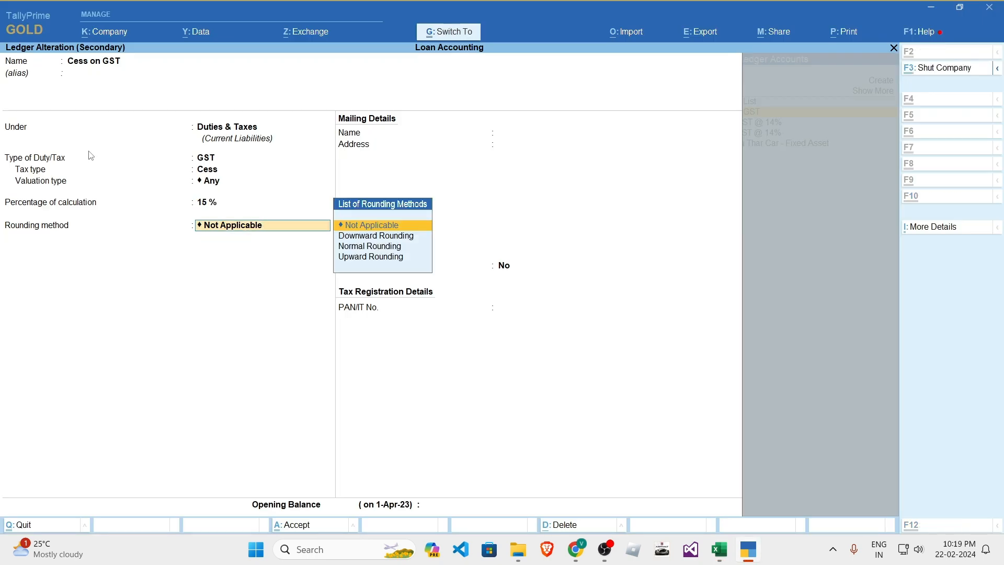
{"action": "key", "text": "Return"}
{"action": "key", "text": "Return"}
{"action": "key", "text": "Return"}
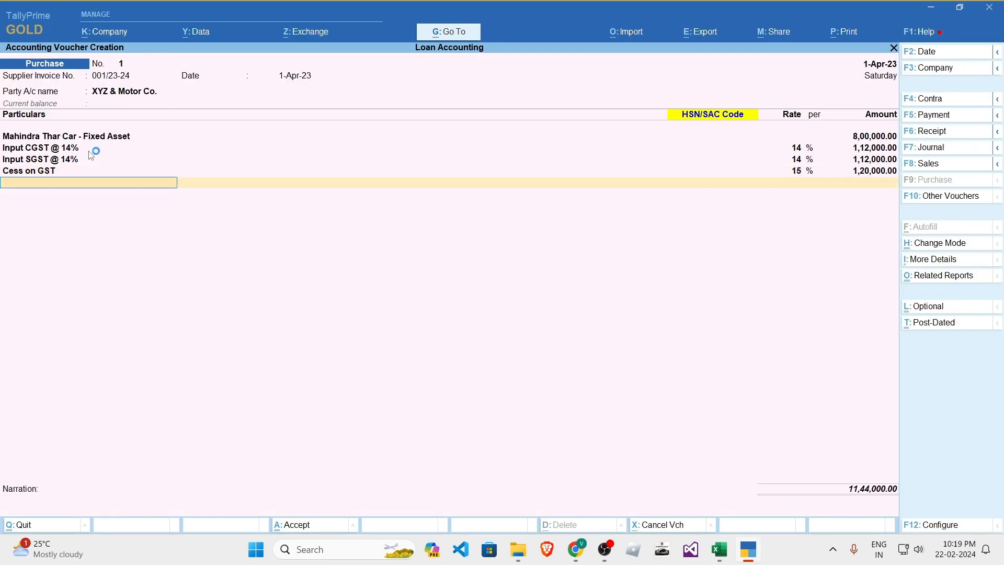
- Reopen the Cess on GST ledger from the voucher line and clear its percentage of calculation
{"action": "key", "text": "BackSpace"}
{"action": "key", "text": "BackSpace"}
{"action": "key", "text": "ctrl+Return"}
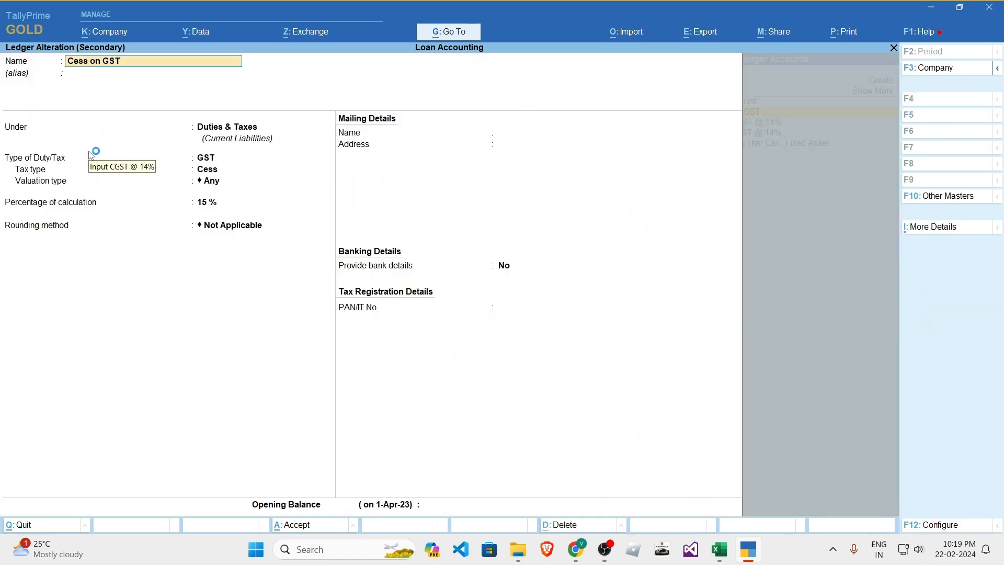
{"action": "key", "text": "Return"}
{"action": "key", "text": "Return"}
{"action": "key", "text": "Return"}
{"action": "key", "text": "Return"}
{"action": "key", "text": "Return"}
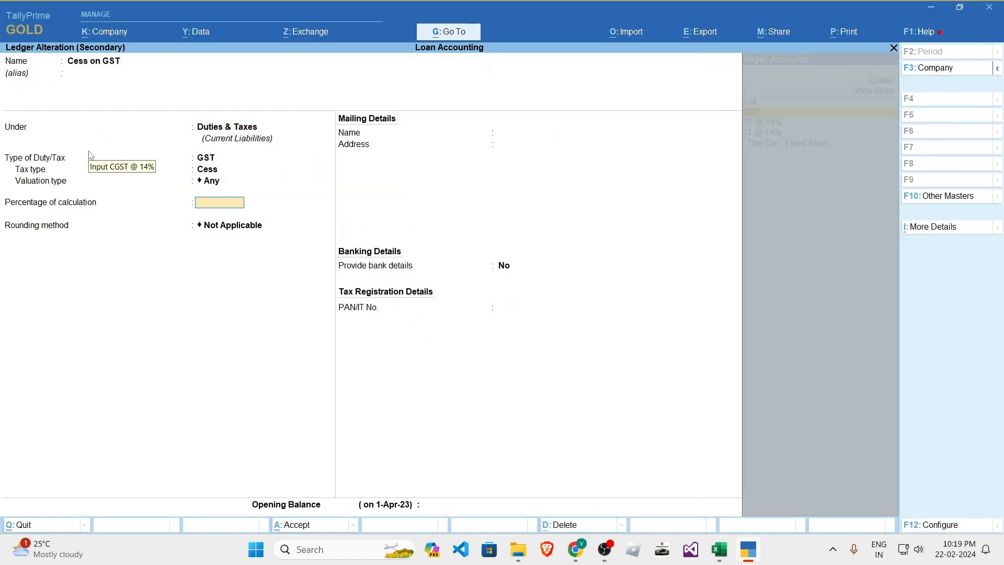
{"action": "key", "text": "Return"}
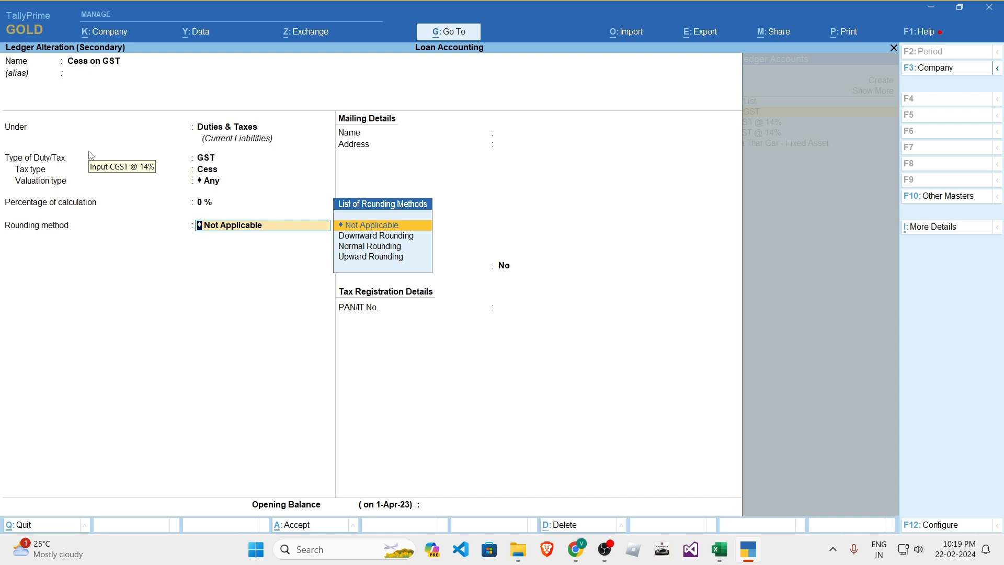
{"action": "key", "text": "Return"}
{"action": "key", "text": "Return"}
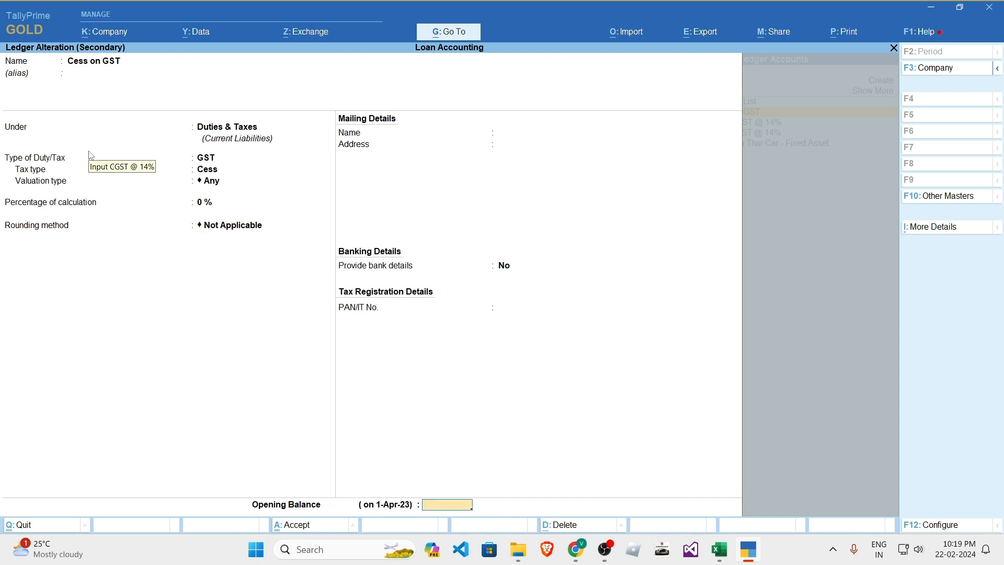
- Set the cess ledger's valuation type to Based on Value with a 15% percentage of calculation, and save it
{"action": "key", "text": "BackSpace"}
{"action": "key", "text": "BackSpace"}
{"action": "key", "text": "BackSpace"}
{"action": "key", "text": "BackSpace"}
{"action": "key", "text": "Down"}
{"action": "key", "text": "Down"}
{"action": "key", "text": "Return"}
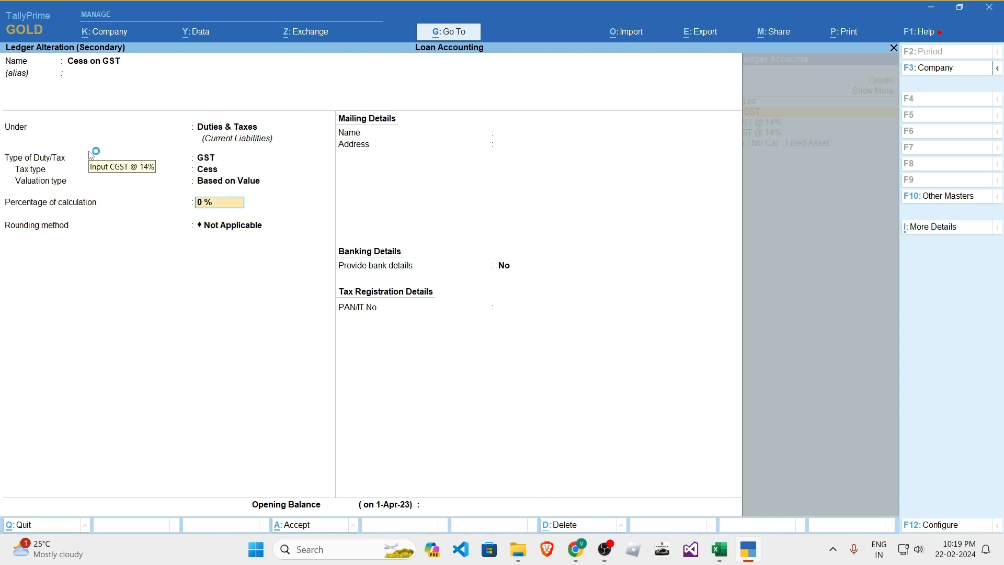
{"action": "type", "text": "15"}
{"action": "key", "text": "Return"}
{"action": "key", "text": "Return"}
{"action": "key", "text": "ctrl+a"}
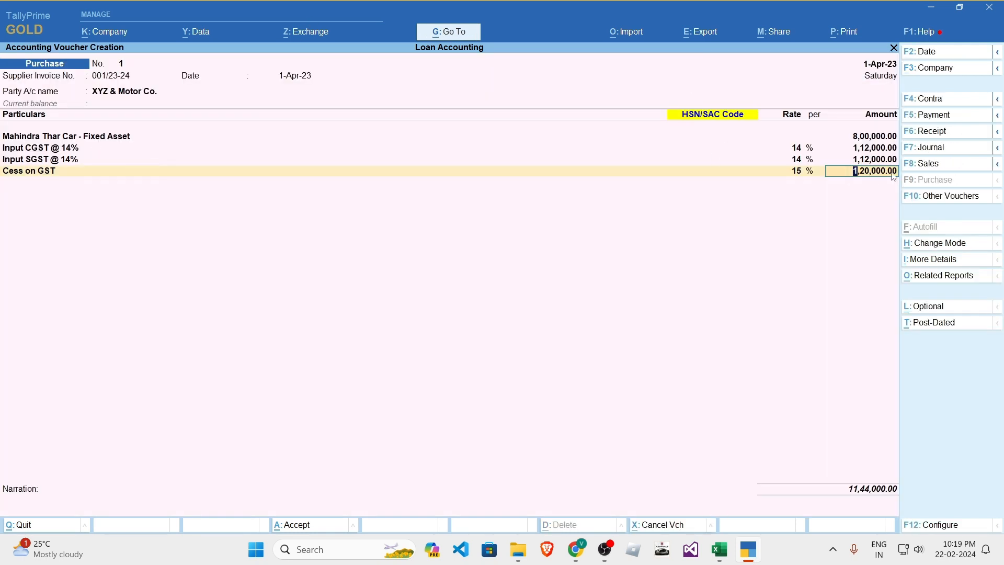
- Alter the Cess on GST ledger to valuation type Any and 0%, save it, and accept the cess line in the voucher
{"action": "key", "text": "BackSpace"}
{"action": "key", "text": "ctrl+Return"}
{"action": "key", "text": "Return"}
{"action": "key", "text": "Return"}
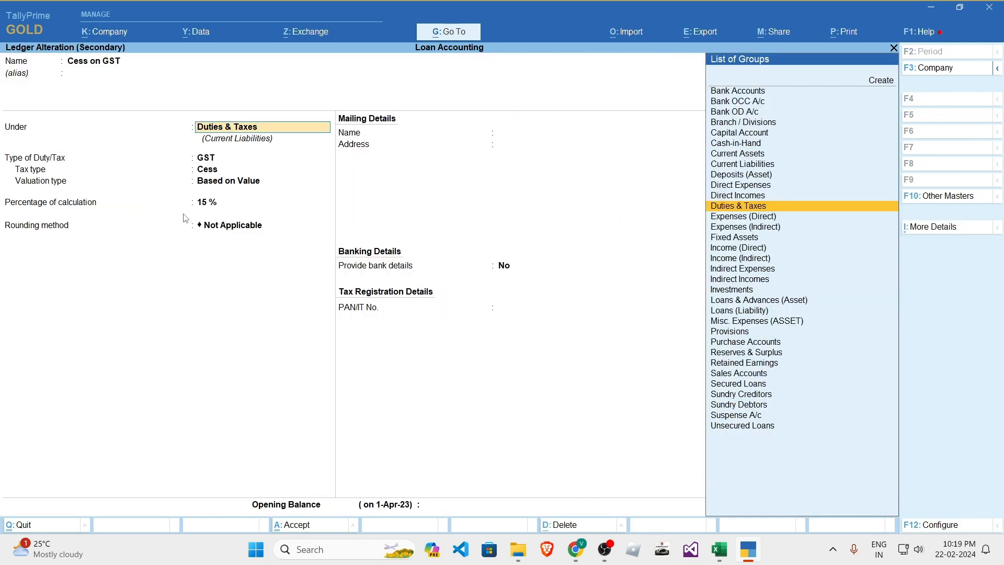
{"action": "key", "text": "Return"}
{"action": "key", "text": "Return"}
{"action": "key", "text": "Return"}
{"action": "key", "text": "Up"}
{"action": "key", "text": "Up"}
{"action": "key", "text": "Return"}
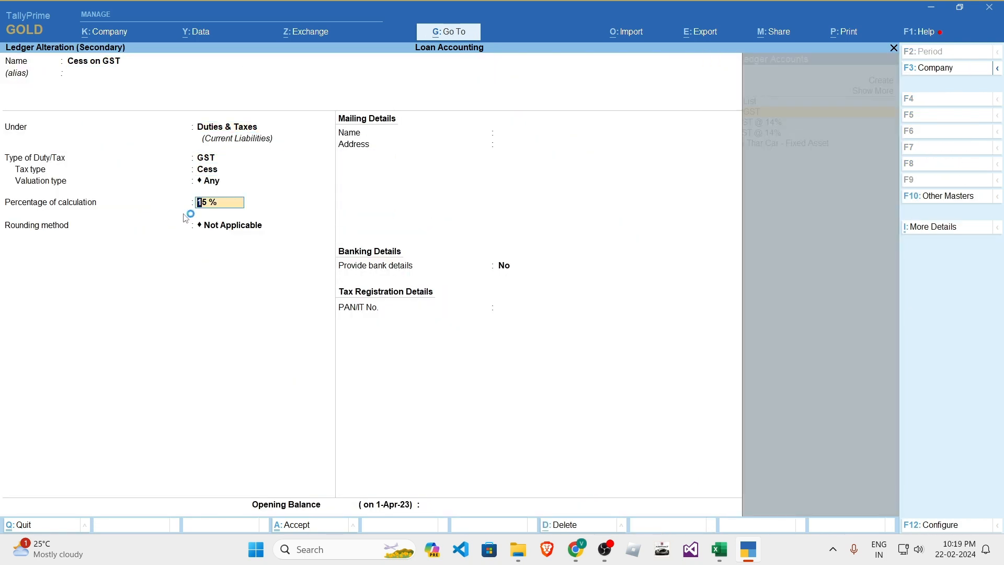
{"action": "type", "text": "6"}
{"action": "key", "text": "Return"}
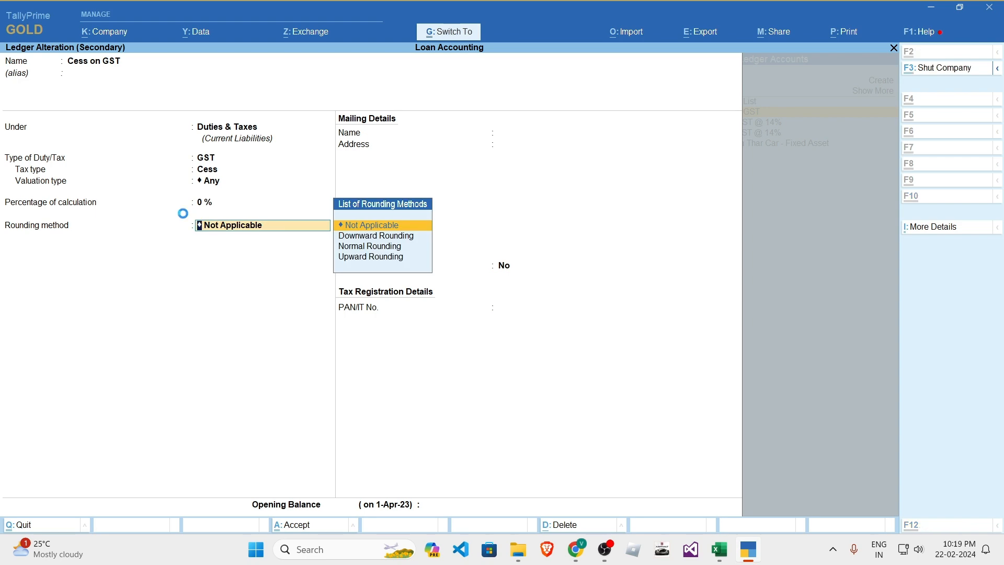
{"action": "key", "text": "ctrl+a"}
{"action": "key", "text": "Return"}
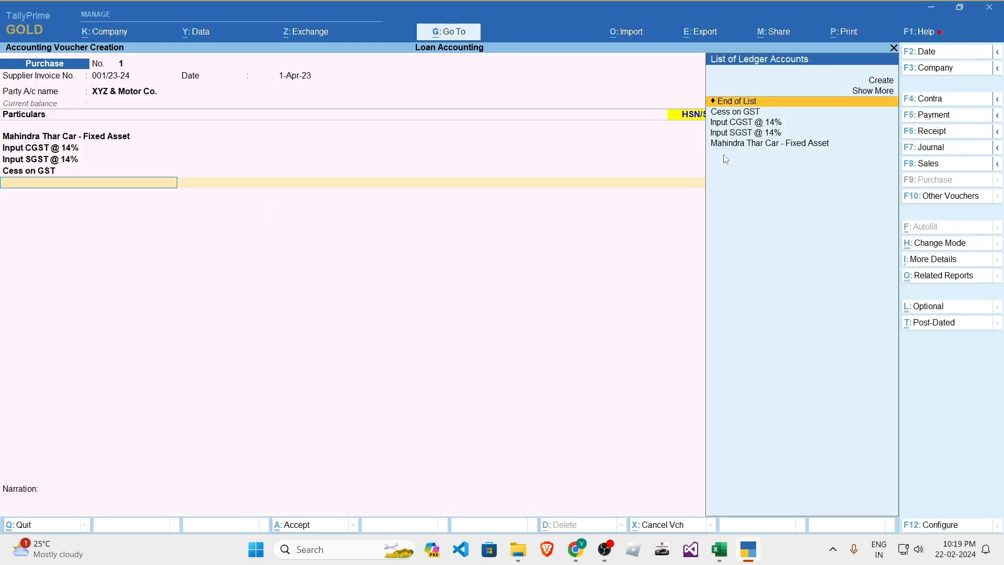
- Examine the CGST, SGST, Cess and TCS rows with their amounts in the Excel loan schedule
{"action": "key", "text": "alt+Tab"}
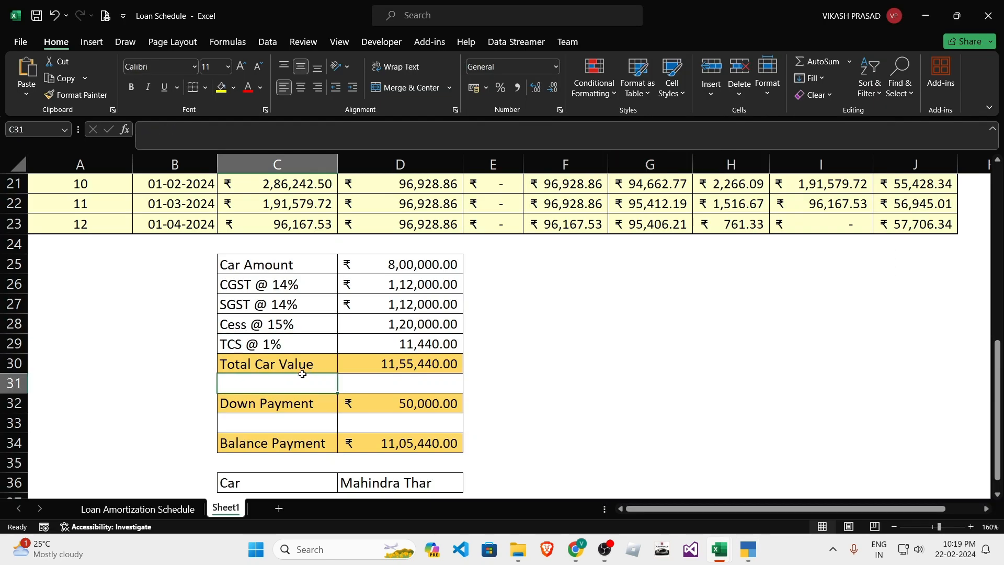
{"action": "left_click_drag", "start_coordinate": [266, 285], "coordinate": [424, 332]}
{"action": "left_click_drag", "start_coordinate": [277, 343], "coordinate": [397, 344]}
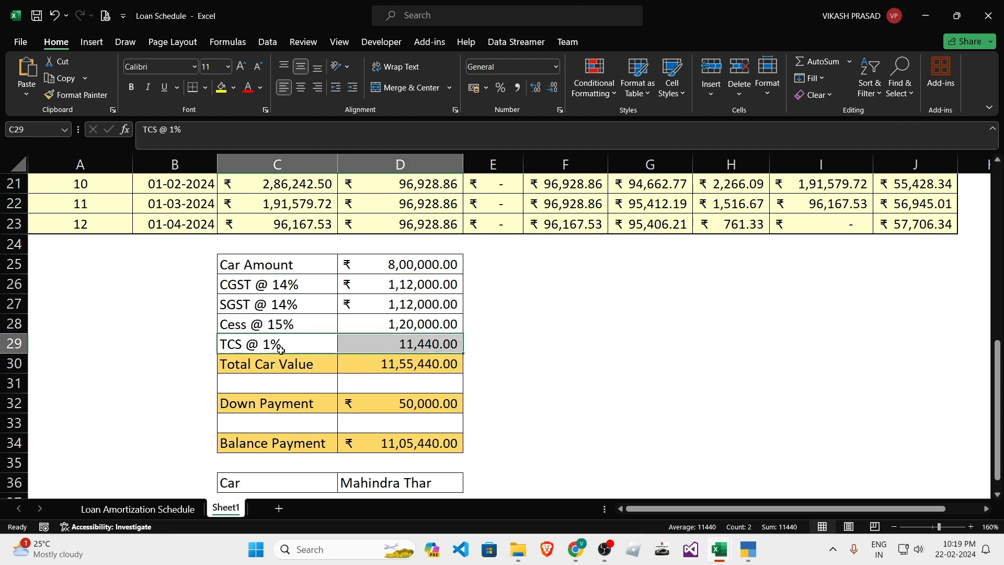
{"action": "key", "text": "alt+Tab"}
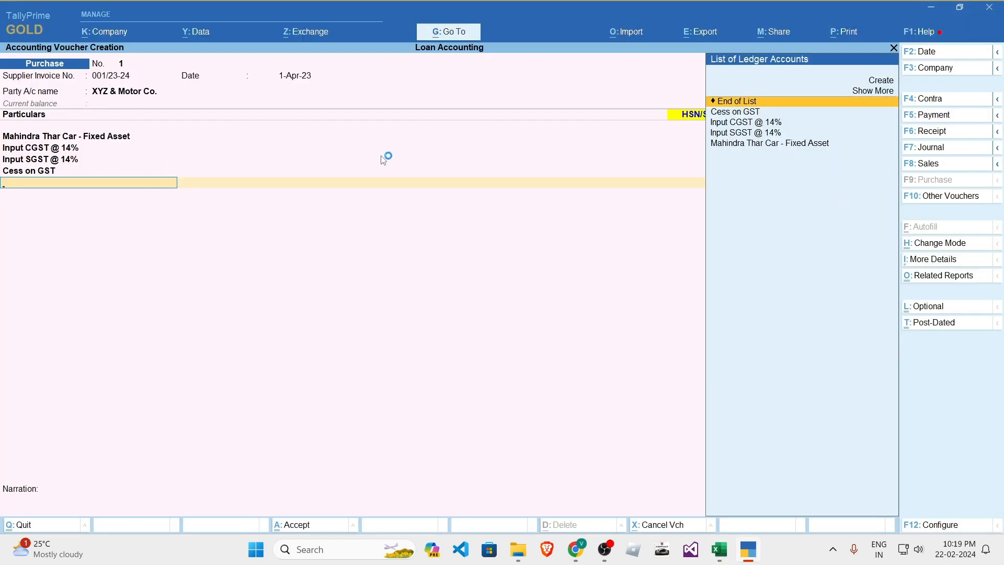
{"action": "key", "text": "alt+Tab"}
{"action": "left_click", "coordinate": [272, 341]}
{"action": "left_click", "coordinate": [262, 326]}
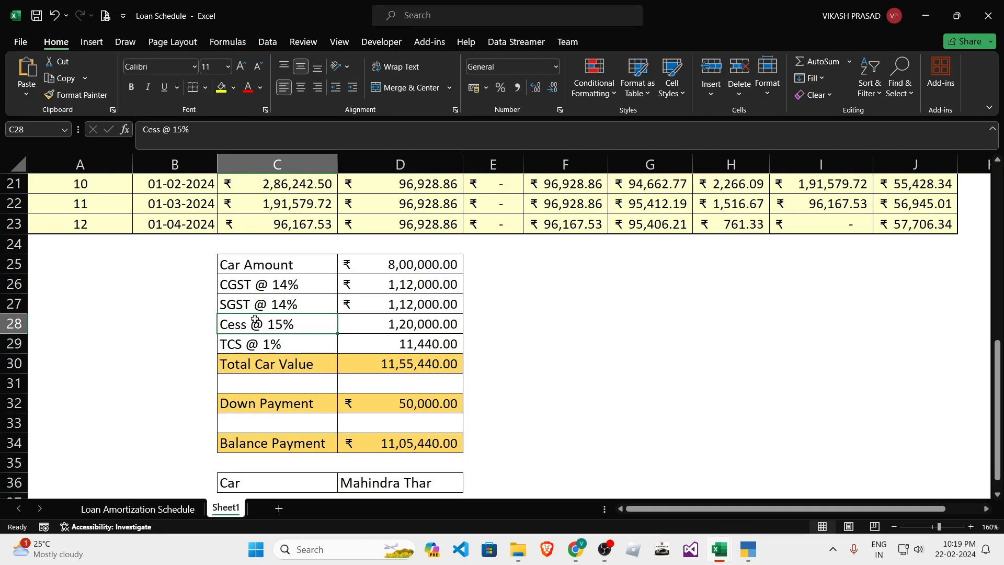
{"action": "left_click", "coordinate": [255, 293]}
{"action": "left_click_drag", "start_coordinate": [254, 293], "coordinate": [392, 306]}
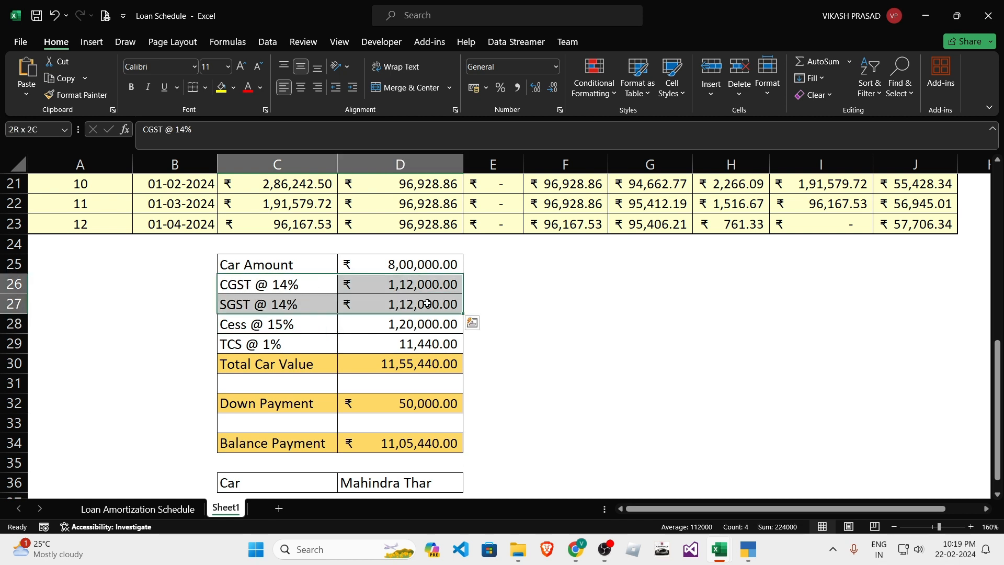
{"action": "left_click", "coordinate": [264, 279]}
{"action": "left_click_drag", "start_coordinate": [264, 279], "coordinate": [428, 299]}
{"action": "left_click_drag", "start_coordinate": [261, 328], "coordinate": [397, 324]}
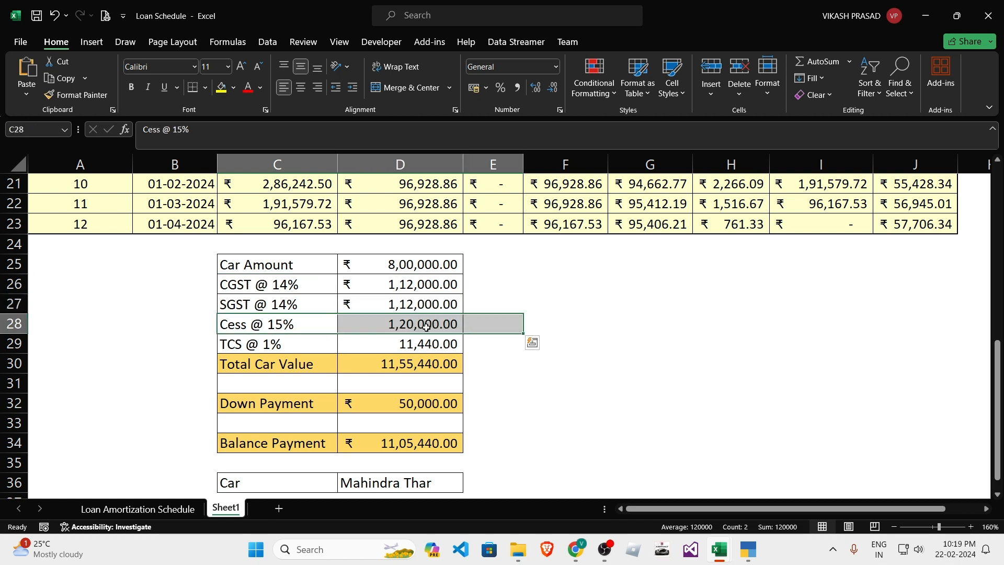
{"action": "left_click", "coordinate": [296, 322]}
{"action": "left_click", "coordinate": [363, 323], "text": "shift"}
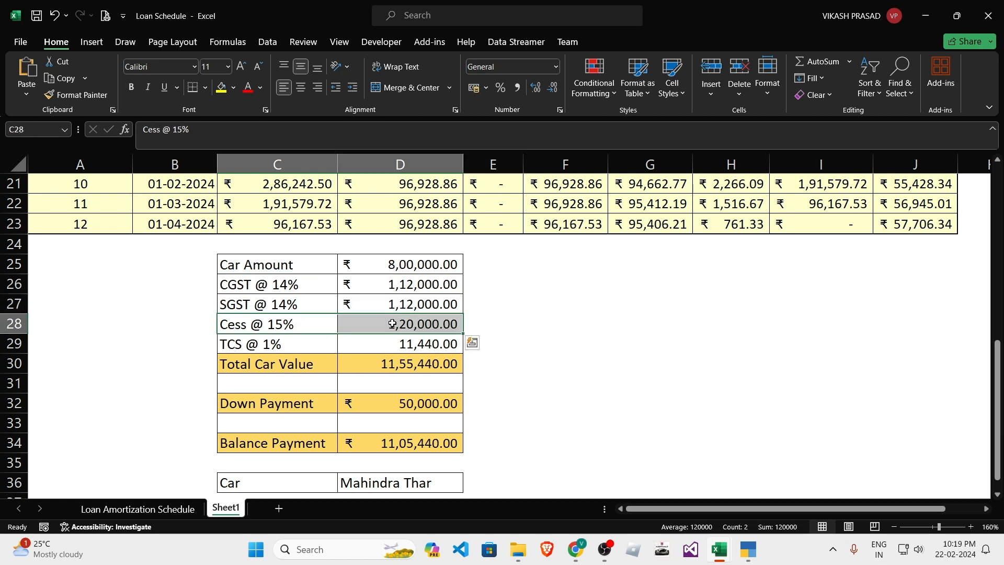
- Examine the TCS @ 1% row and its amount in the Excel loan schedule
{"action": "left_click", "coordinate": [250, 324]}
{"action": "left_click_drag", "start_coordinate": [256, 348], "coordinate": [400, 345]}
{"action": "left_click_drag", "start_coordinate": [270, 345], "coordinate": [413, 345]}
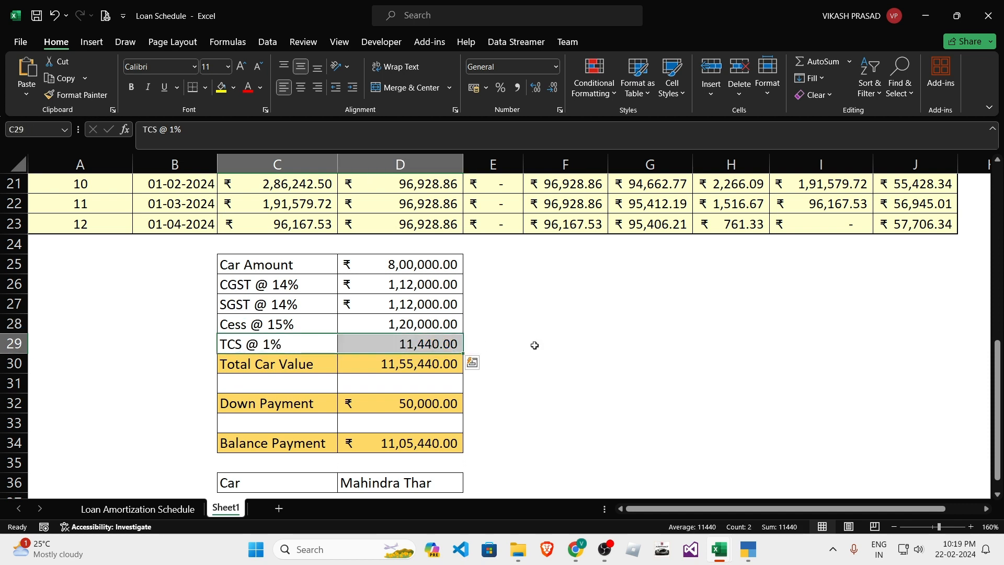
{"action": "left_click", "coordinate": [536, 345]}
{"action": "left_click", "coordinate": [257, 343]}
{"action": "left_click_drag", "start_coordinate": [256, 343], "coordinate": [402, 345]}
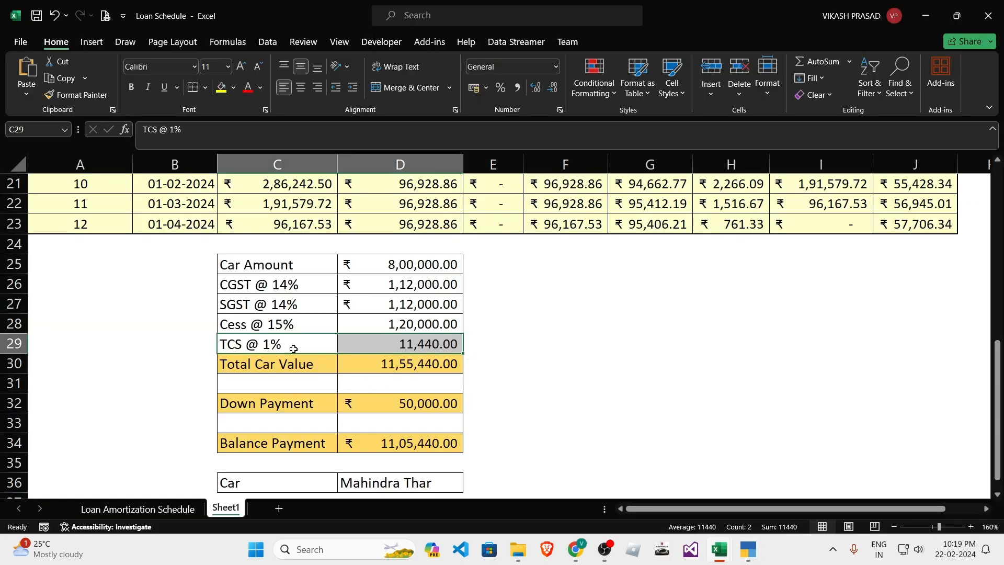
- Enter the note Current Assets in cell F29, on the same row as TCS @ 1%
{"action": "left_click", "coordinate": [497, 330]}
{"action": "key", "text": "Down"}
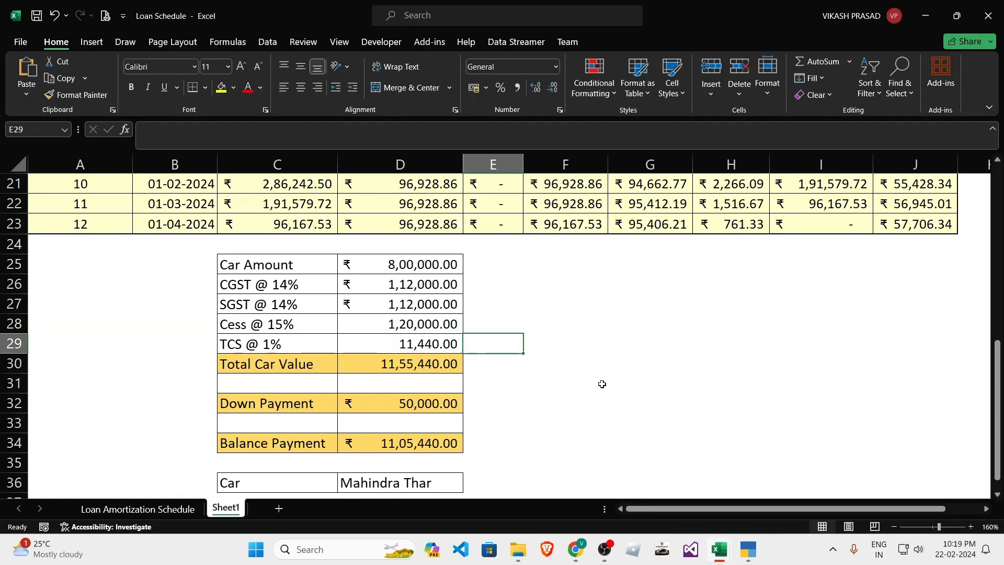
{"action": "key", "text": "Right"}
{"action": "type", "text": "Curren"}
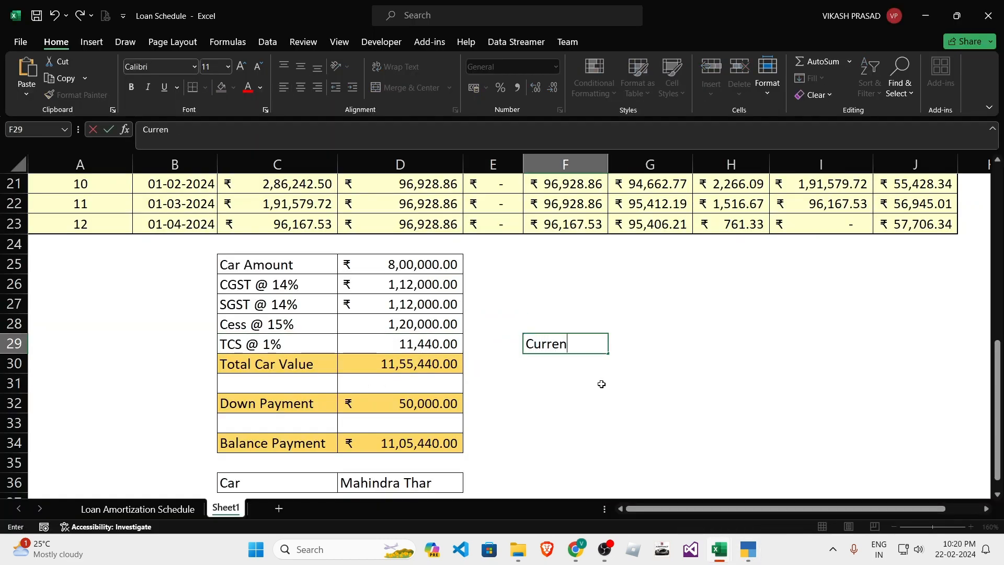
{"action": "type", "text": "t Assets"}
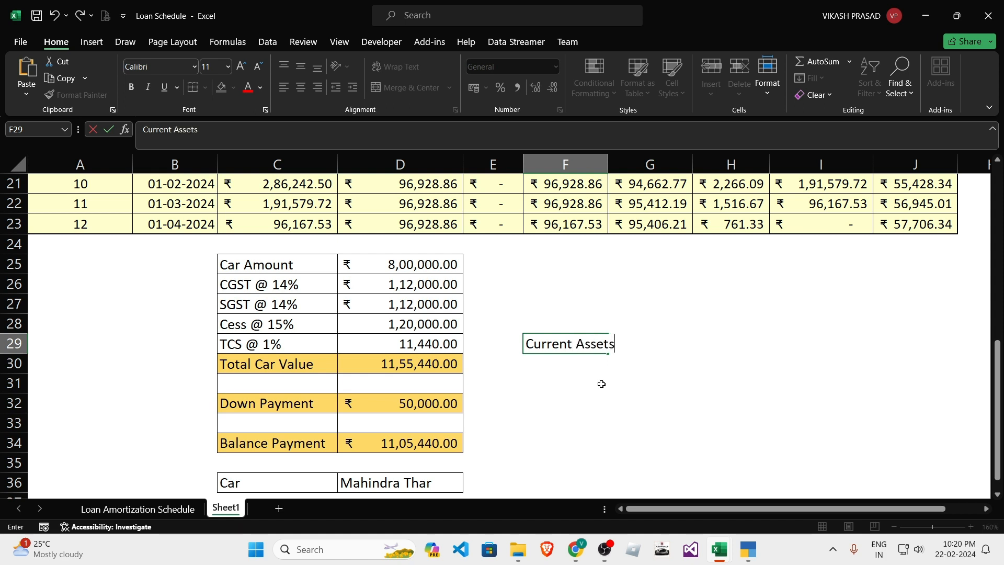
{"action": "key", "text": "Up"}
{"action": "key", "text": "Left"}
{"action": "key", "text": "Left"}
{"action": "key", "text": "Left"}
{"action": "key", "text": "Down"}
{"action": "key", "text": "Right"}
{"action": "key", "text": "Right"}
{"action": "key", "text": "Right"}
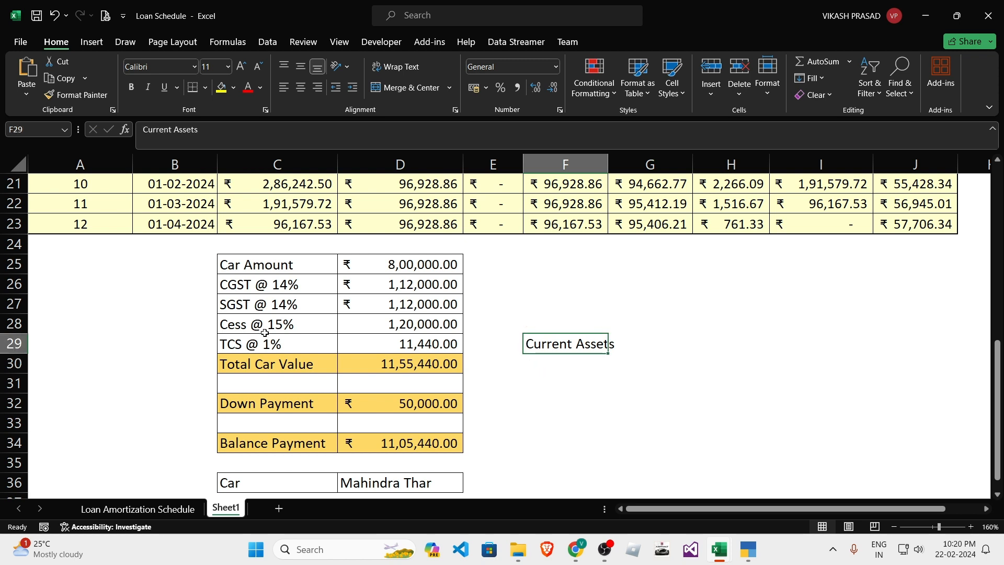
- Check the TCS row in Excel, then in TallyPrime start a new ledger named TCS on GST@1% for the next voucher line
{"action": "left_click_drag", "start_coordinate": [252, 344], "coordinate": [408, 342]}
{"action": "key", "text": "alt+Tab"}
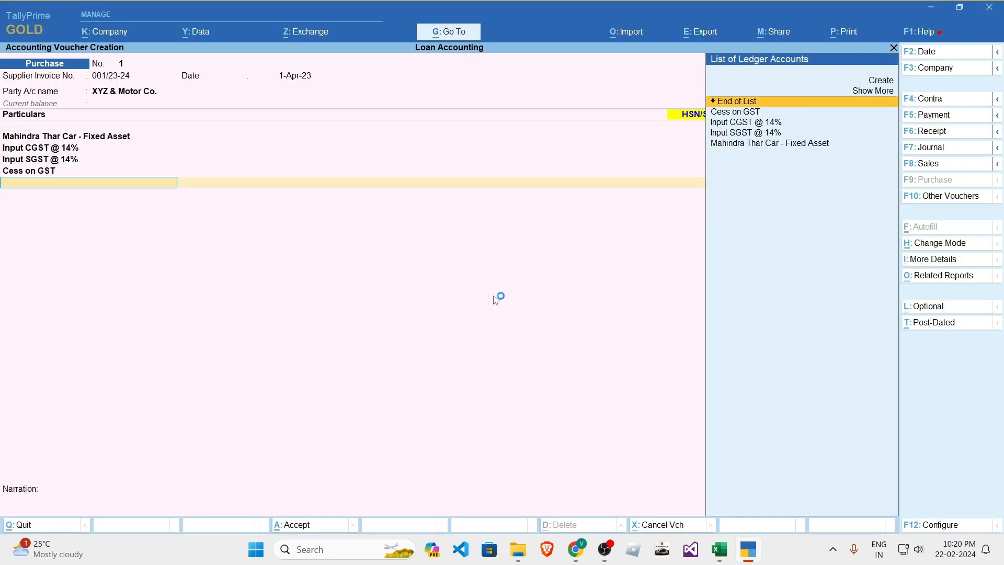
{"action": "key", "text": "alt+c"}
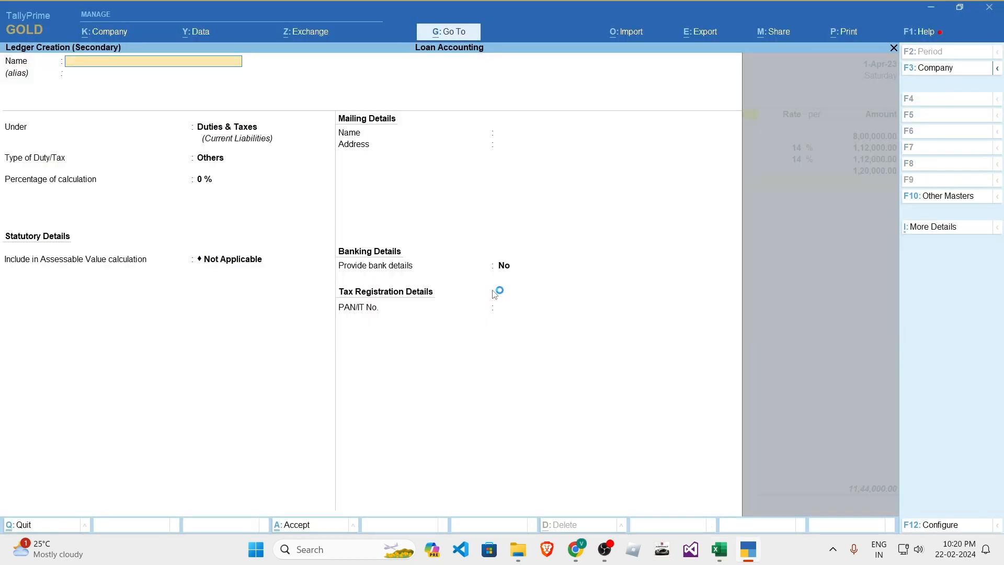
{"action": "key", "text": "alt+Tab"}
{"action": "key", "text": "alt+Tab"}
{"action": "key", "text": "Return"}
{"action": "key", "text": "Return"}
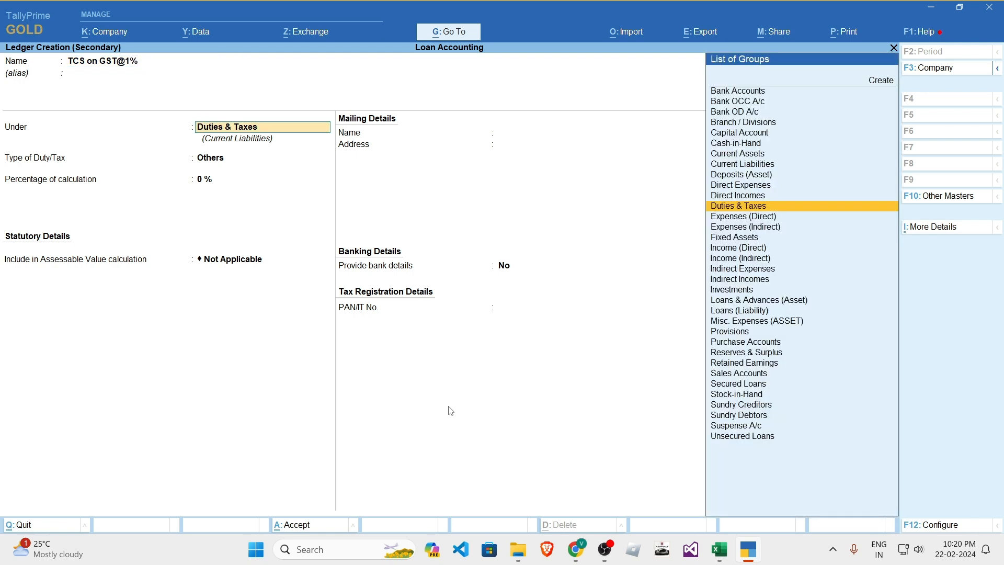
- Place the TCS on GST@1% ledger under Current Assets and save it into the purchase voucher
{"action": "type", "text": "Curr"}
{"action": "key", "text": "Down"}
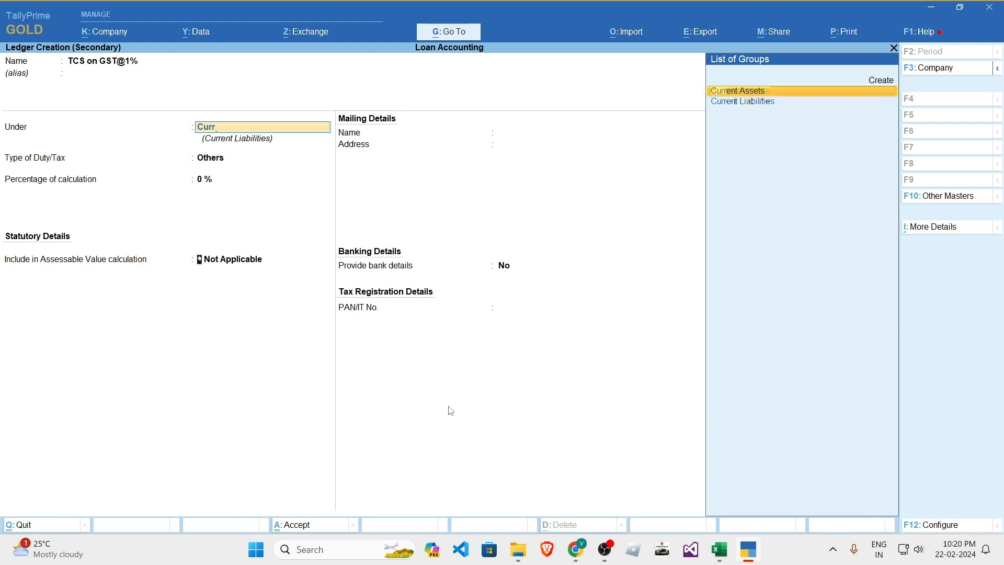
{"action": "key", "text": "Return"}
{"action": "key", "text": "Return"}
{"action": "key", "text": "Return"}
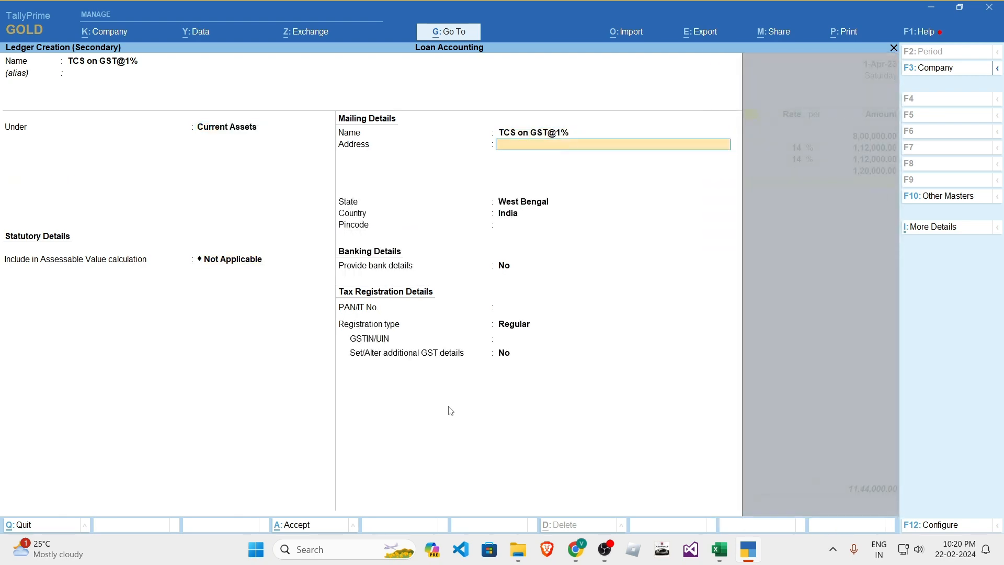
{"action": "key", "text": "ctrl+a"}
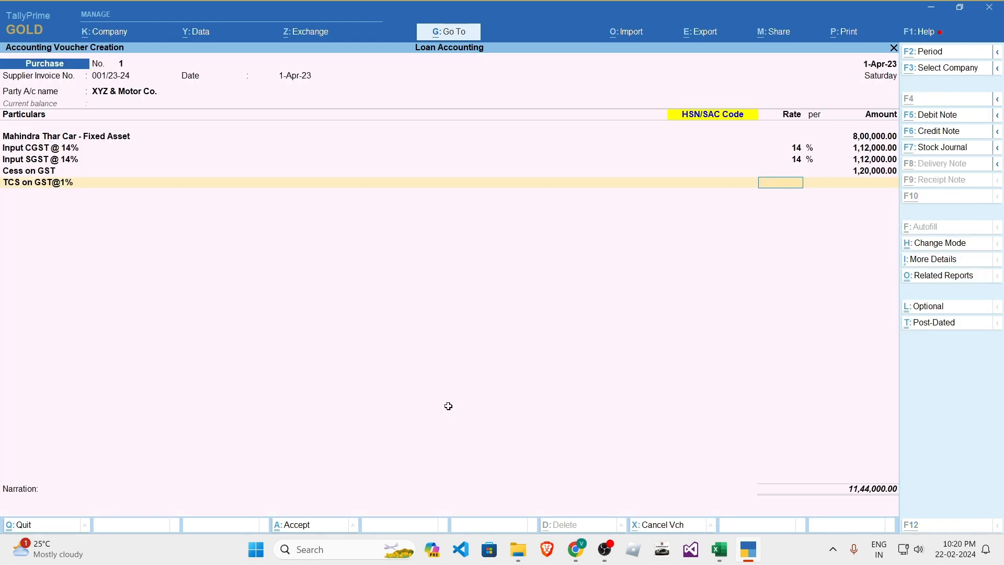
- Try a rate of 1% on the TCS on GST@1% line of the purchase voucher, and clear it again
{"action": "key", "text": "alt+Tab"}
{"action": "key", "text": "alt+Tab"}
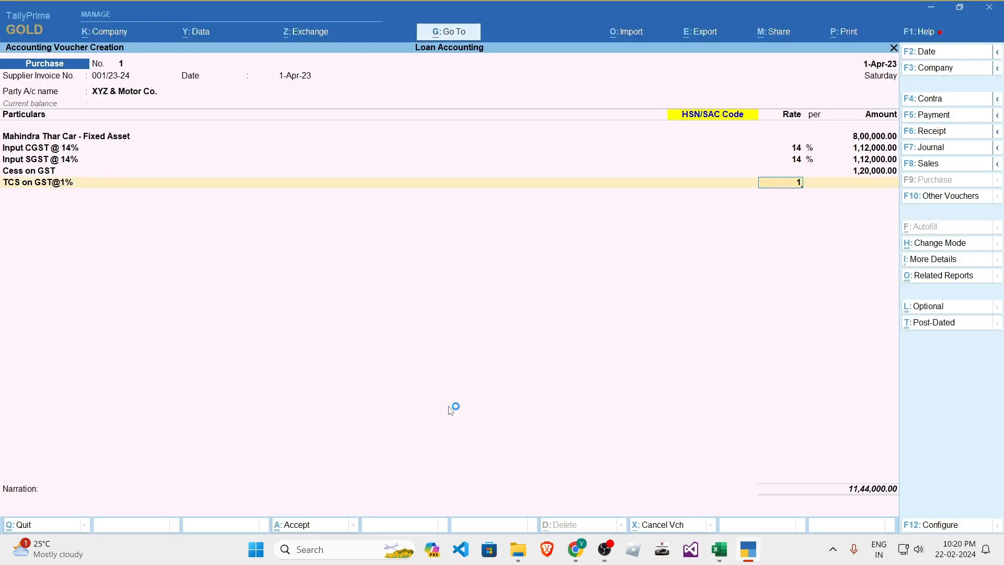
{"action": "key", "text": "Return"}
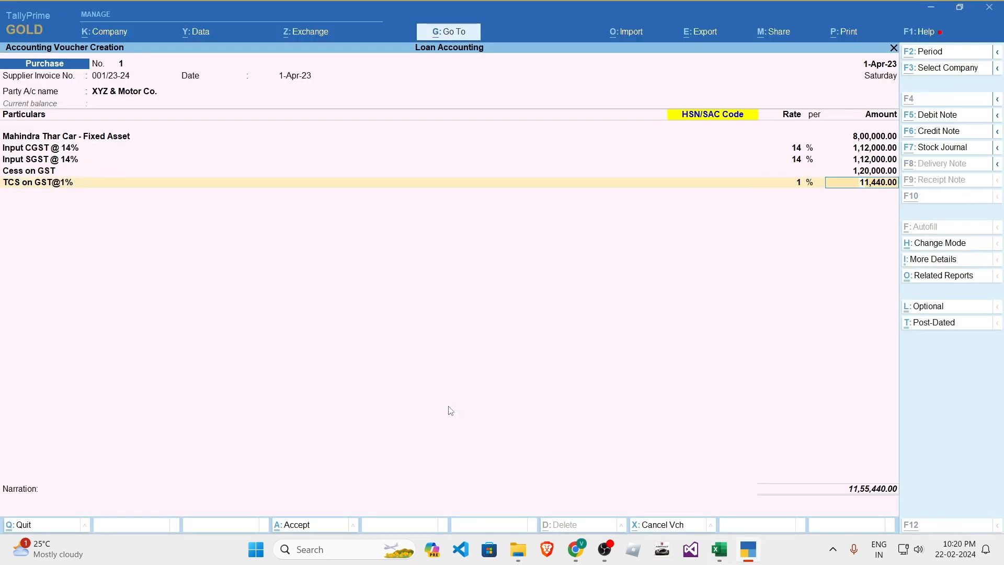
{"action": "key", "text": "alt+Tab"}
{"action": "key", "text": "alt+Tab"}
{"action": "key", "text": "BackSpace"}
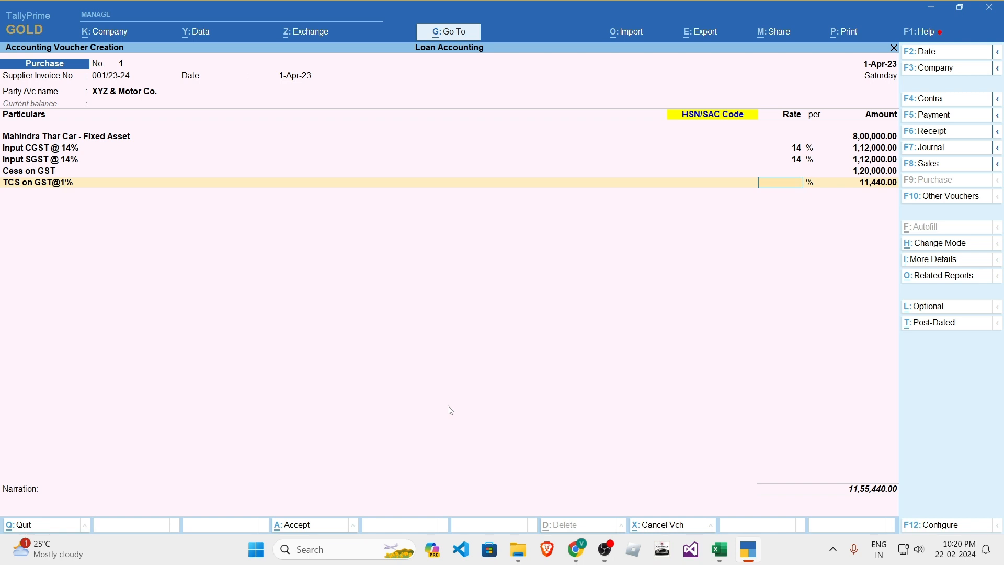
- Try entering 11,400 as a manual amount on the TCS on GST@1% line, checking the TCS row in Excel
{"action": "key", "text": "Return"}
{"action": "key", "text": "Return"}
{"action": "key", "text": "BackSpace"}
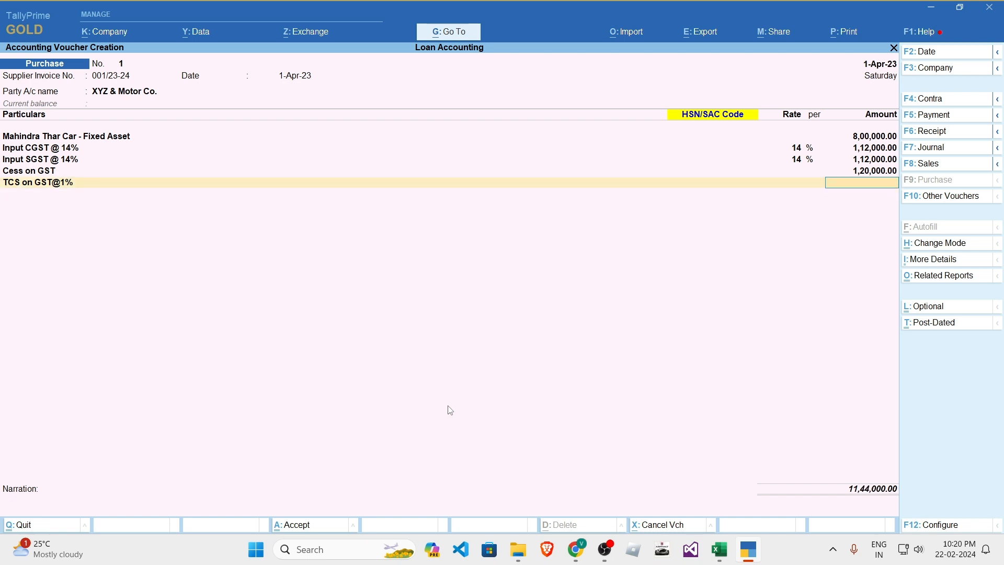
{"action": "key", "text": "BackSpace"}
{"action": "key", "text": "Return"}
{"action": "key", "text": "alt+Tab"}
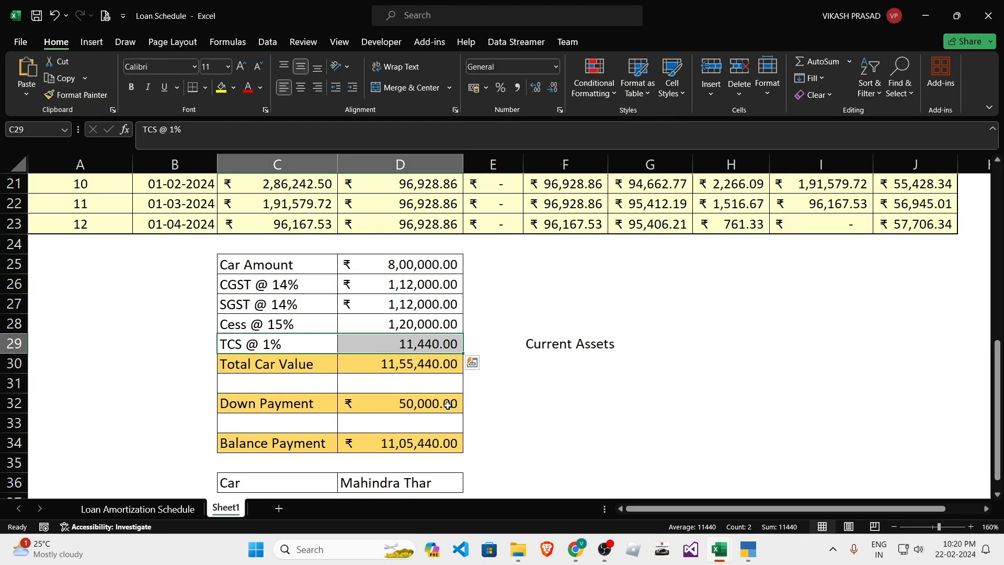
{"action": "key", "text": "alt+Tab"}
{"action": "key", "text": "Return"}
{"action": "key", "text": "BackSpace"}
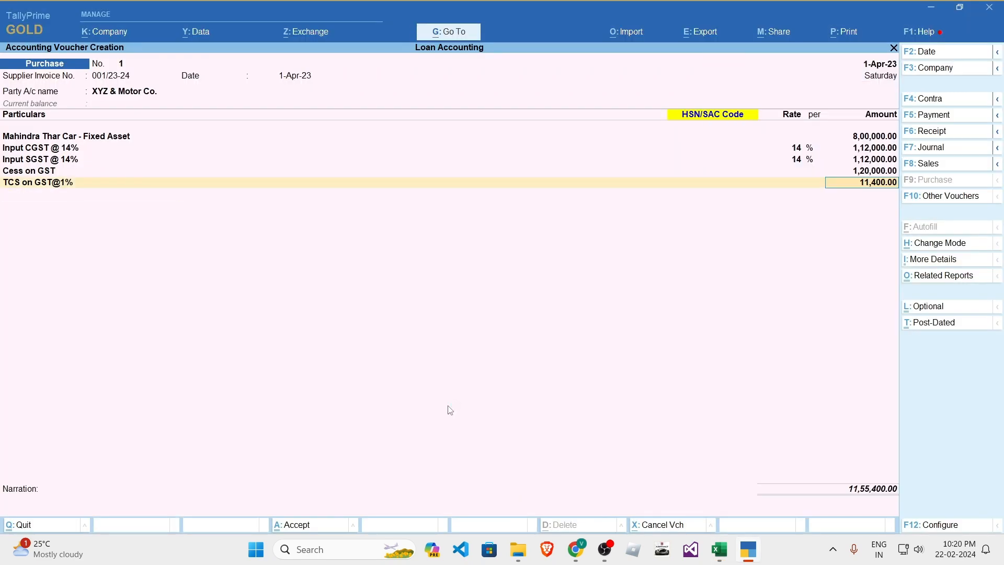
- Set the rate of the TCS on GST@1% line to 1% and accept the calculated amount
{"action": "key", "text": "Escape"}
{"action": "key", "text": "Return"}
{"action": "key", "text": "BackSpace"}
{"action": "key", "text": "BackSpace"}
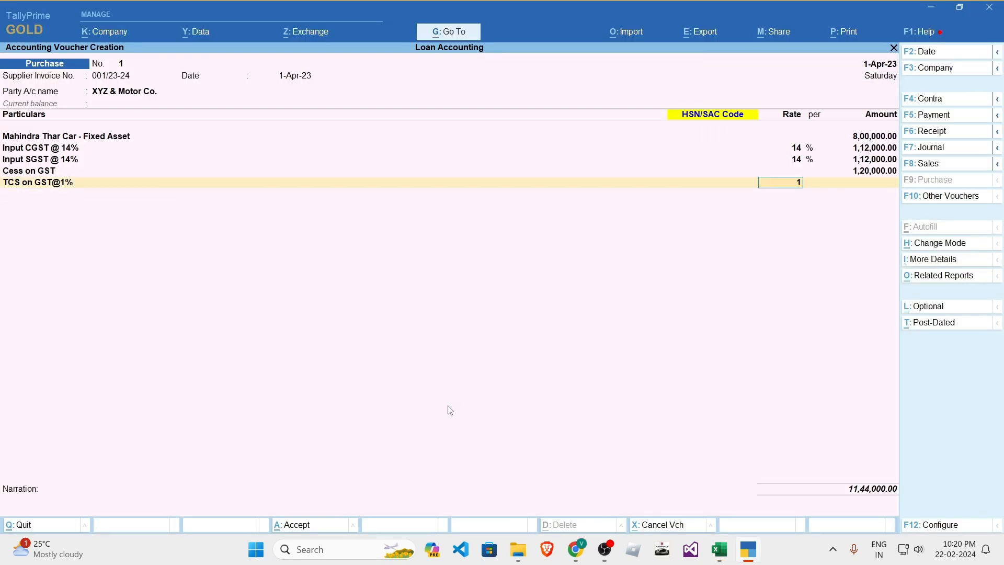
{"action": "key", "text": "Return"}
{"action": "key", "text": "alt+Tab"}
{"action": "key", "text": "alt+Tab"}
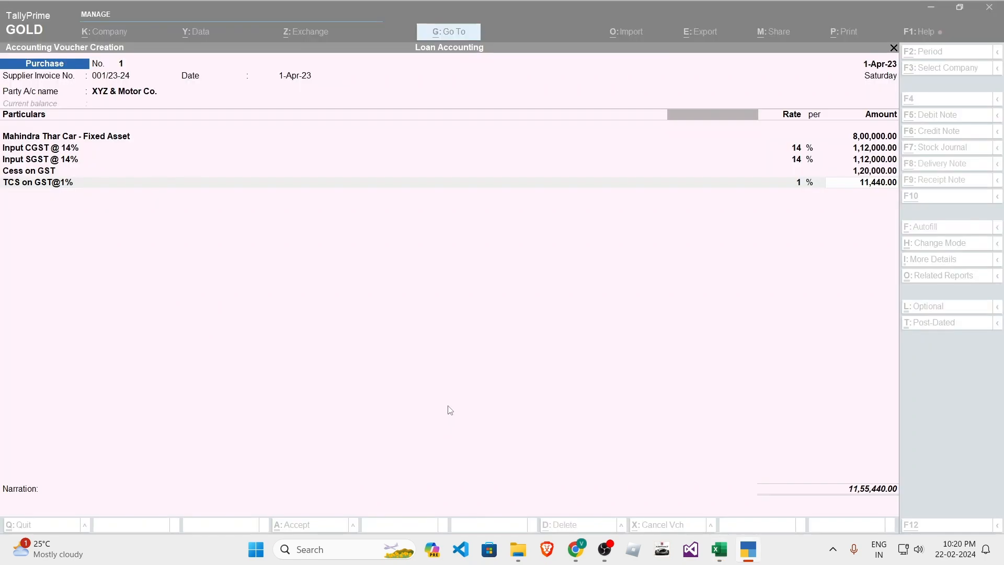
{"action": "key", "text": "Return"}
- Compare the TCS amount and Total Car Value in the Excel loan schedule with the purchase voucher's total
{"action": "key", "text": "alt+Tab"}
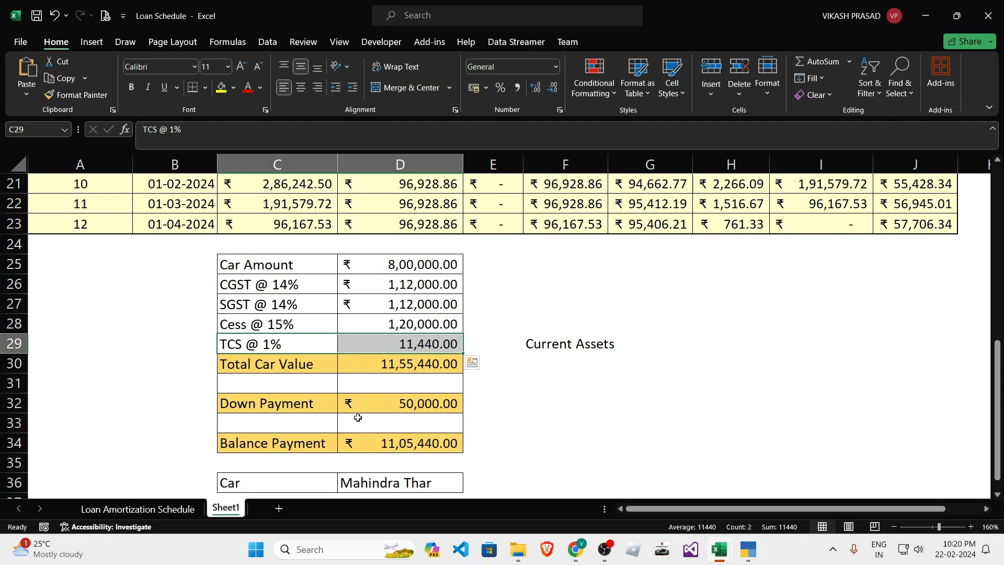
{"action": "left_click", "coordinate": [444, 343]}
{"action": "left_click", "coordinate": [407, 366]}
{"action": "key", "text": "alt+Tab"}
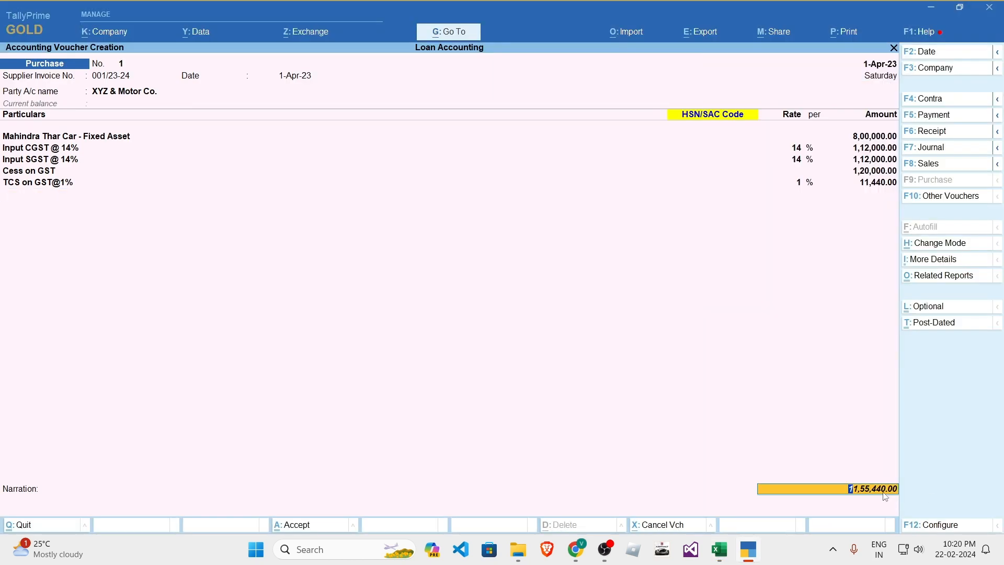
{"action": "key", "text": "alt+Tab"}
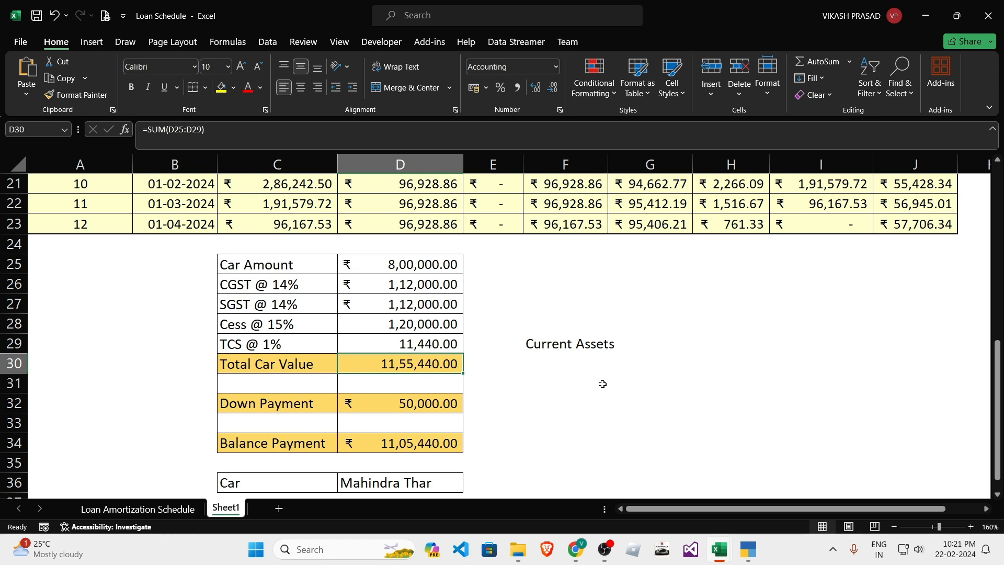
- Return to TallyPrime and save the purchase voucher with its narration left blank
{"action": "key", "text": "alt+Tab"}
{"action": "key", "text": "Return"}
{"action": "key", "text": "Return"}
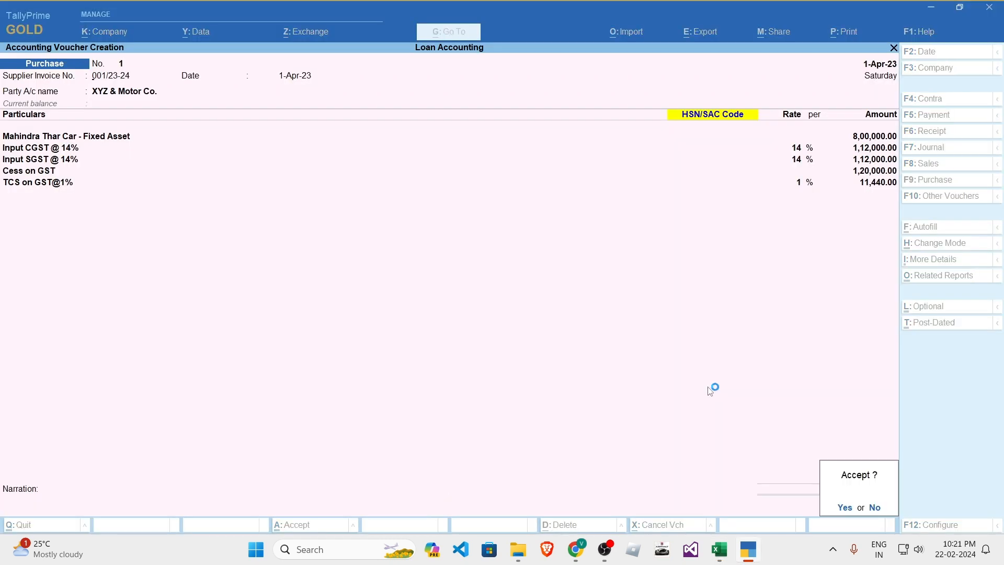
{"action": "key", "text": "Return"}
- Review the car cost breakdown, Total Car Value and Down Payment rows in the Excel loan schedule
{"action": "key", "text": "alt+Tab"}
{"action": "left_click", "coordinate": [286, 356]}
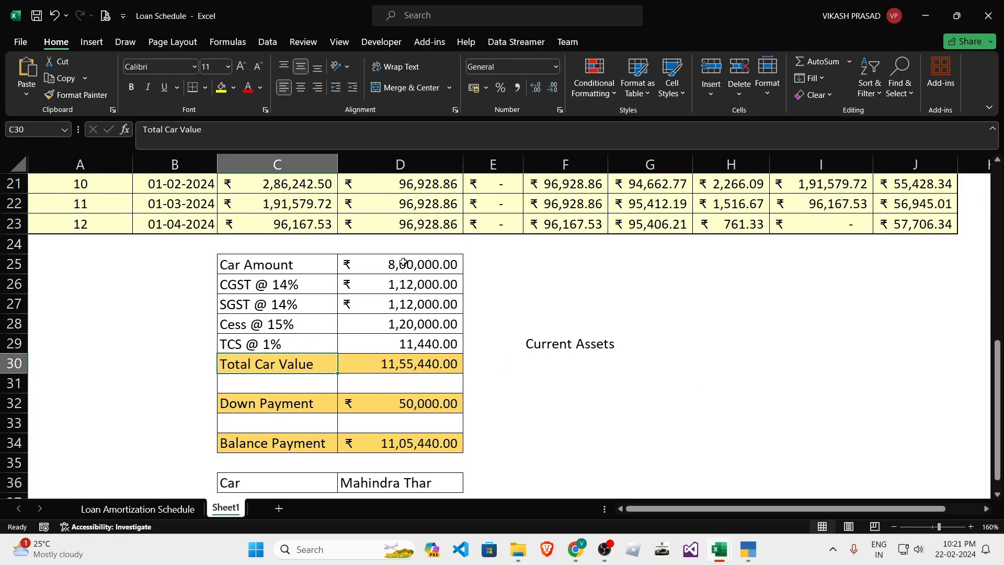
{"action": "left_click_drag", "start_coordinate": [402, 264], "coordinate": [402, 366]}
{"action": "left_click", "coordinate": [575, 403]}
{"action": "left_click_drag", "start_coordinate": [395, 406], "coordinate": [269, 410]}
{"action": "scroll", "coordinate": [538, 419], "scroll_direction": "down", "scroll_amount": 2}
{"action": "left_click", "coordinate": [541, 378]}
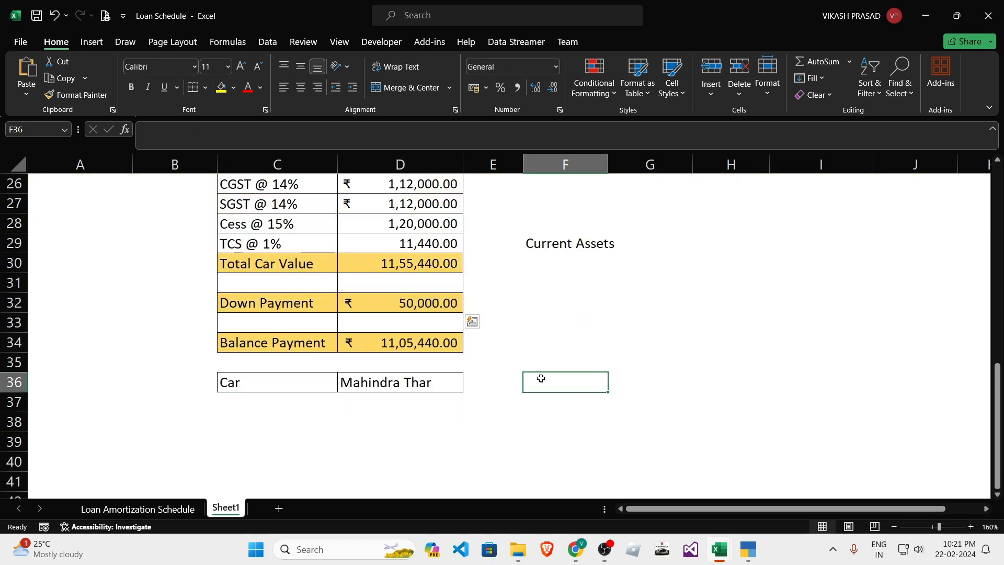
{"action": "left_click", "coordinate": [256, 250]}
{"action": "left_click", "coordinate": [258, 317]}
{"action": "left_click_drag", "start_coordinate": [260, 266], "coordinate": [481, 304]}
{"action": "left_click", "coordinate": [427, 303]}
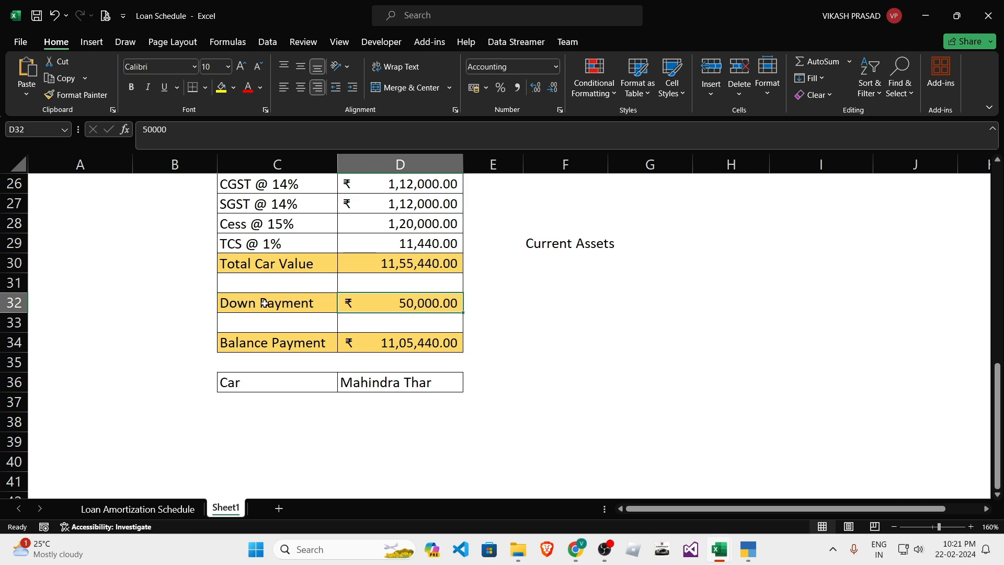
{"action": "left_click_drag", "start_coordinate": [265, 303], "coordinate": [349, 301]}
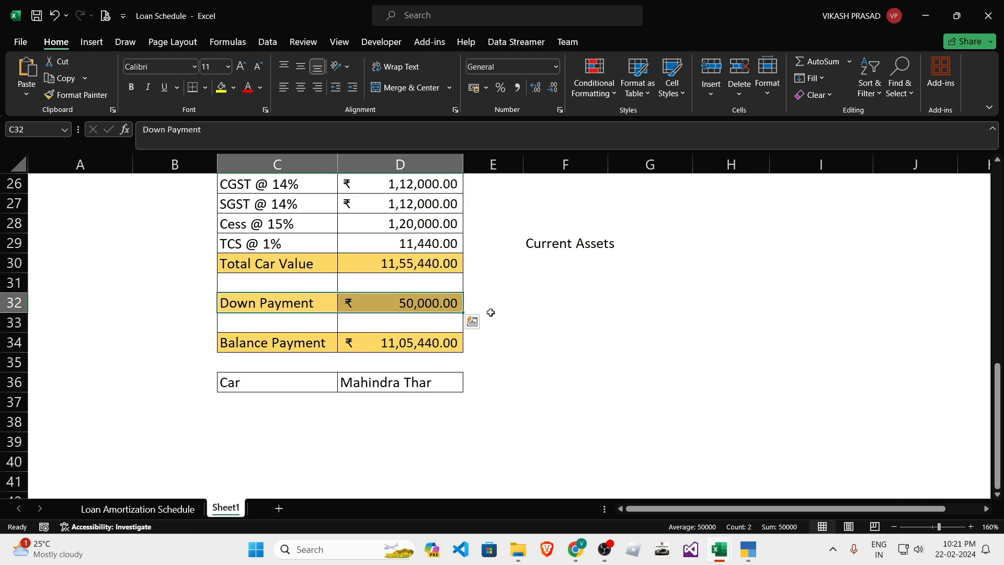
- Examine the finance company, customer and motor company headings in the loan summary on Sheet1
{"action": "scroll", "coordinate": [394, 282], "scroll_direction": "up", "scroll_amount": 9}
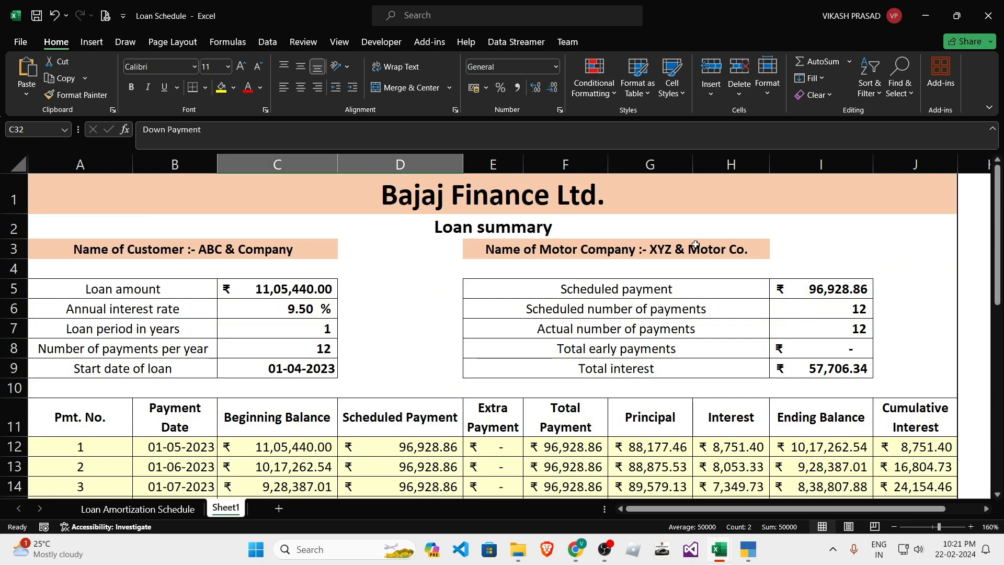
{"action": "left_click", "coordinate": [234, 252]}
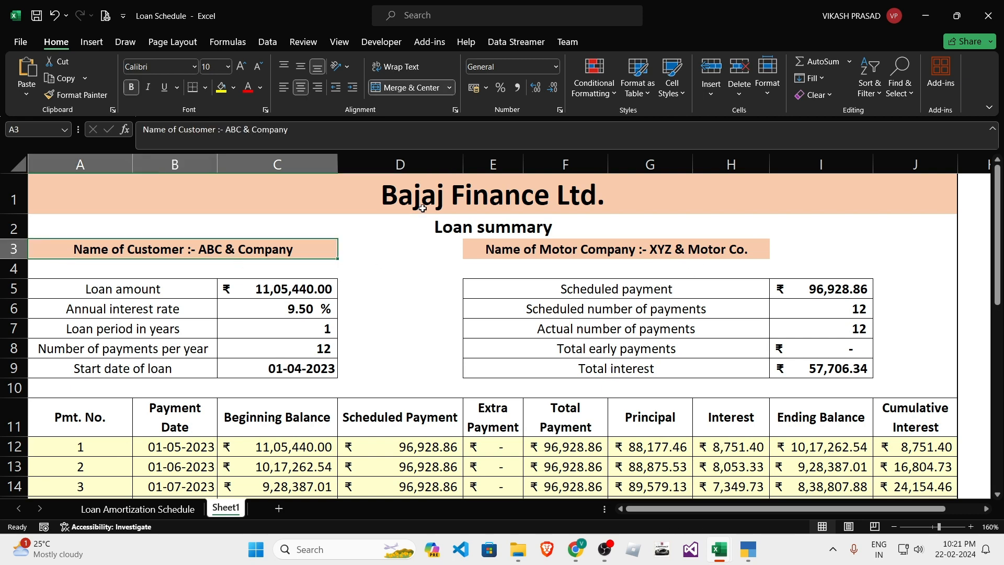
{"action": "left_click", "coordinate": [668, 244]}
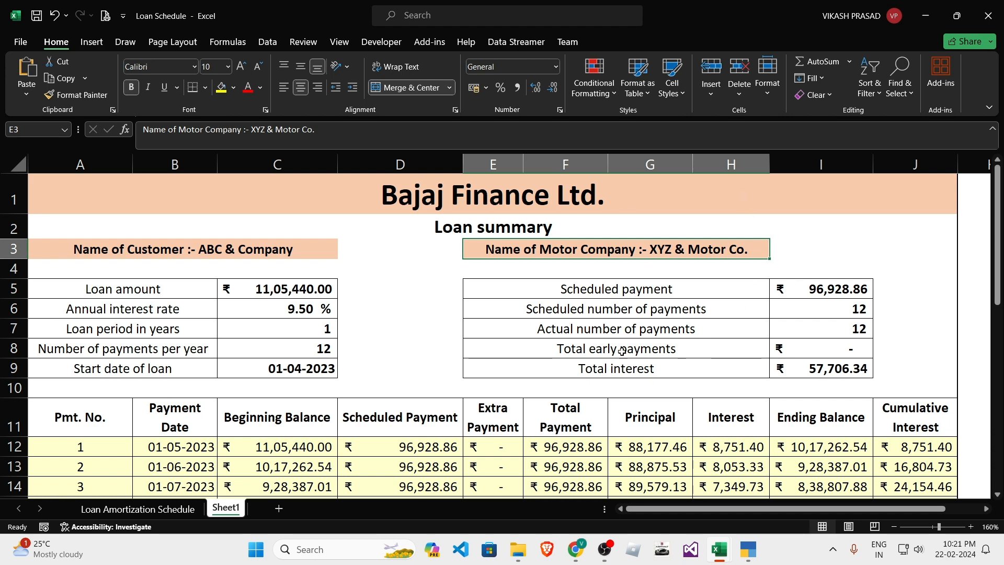
{"action": "left_click", "coordinate": [495, 183]}
{"action": "left_click", "coordinate": [642, 249]}
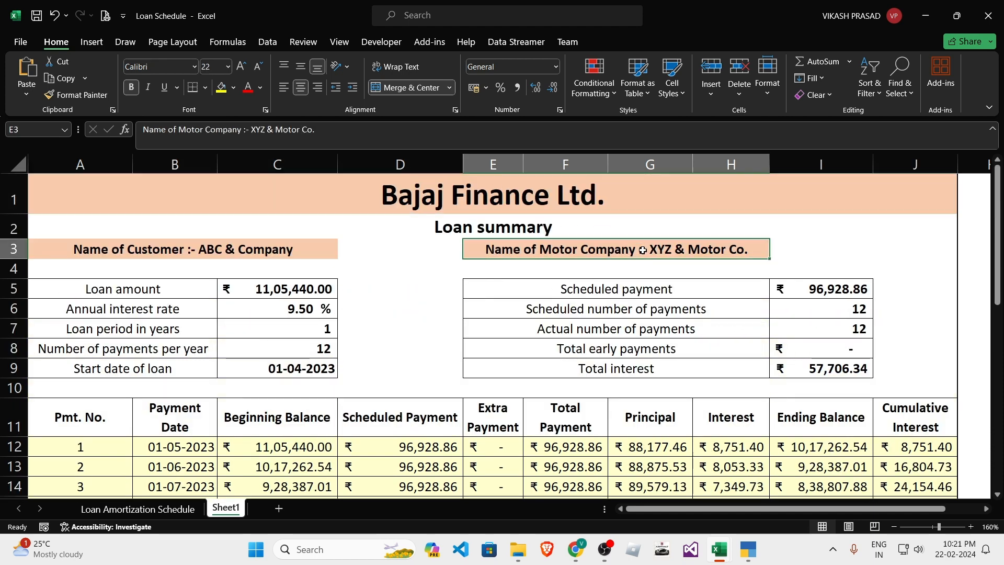
{"action": "left_click", "coordinate": [571, 205]}
{"action": "left_click", "coordinate": [559, 249]}
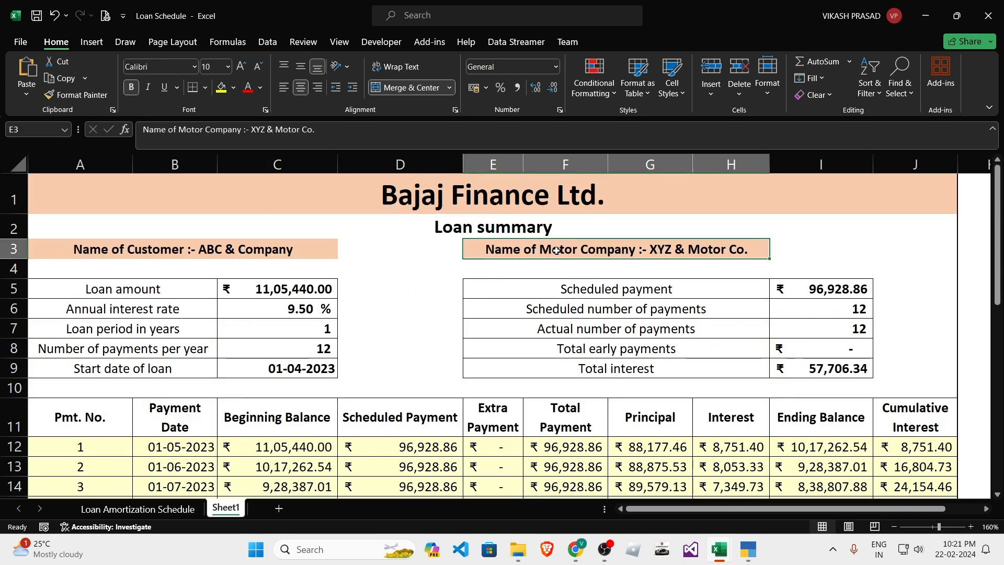
{"action": "left_click", "coordinate": [559, 348]}
{"action": "left_click", "coordinate": [560, 249]}
{"action": "left_click", "coordinate": [307, 250]}
{"action": "left_click", "coordinate": [519, 251]}
- Look up the Down Payment amount below the amortization table in the Excel loan schedule
{"action": "scroll", "coordinate": [468, 345], "scroll_direction": "down", "scroll_amount": 3}
{"action": "scroll", "coordinate": [469, 366], "scroll_direction": "up", "scroll_amount": 2}
{"action": "scroll", "coordinate": [470, 369], "scroll_direction": "up", "scroll_amount": 2}
{"action": "scroll", "coordinate": [403, 449], "scroll_direction": "down", "scroll_amount": 10}
{"action": "left_click", "coordinate": [411, 210]}
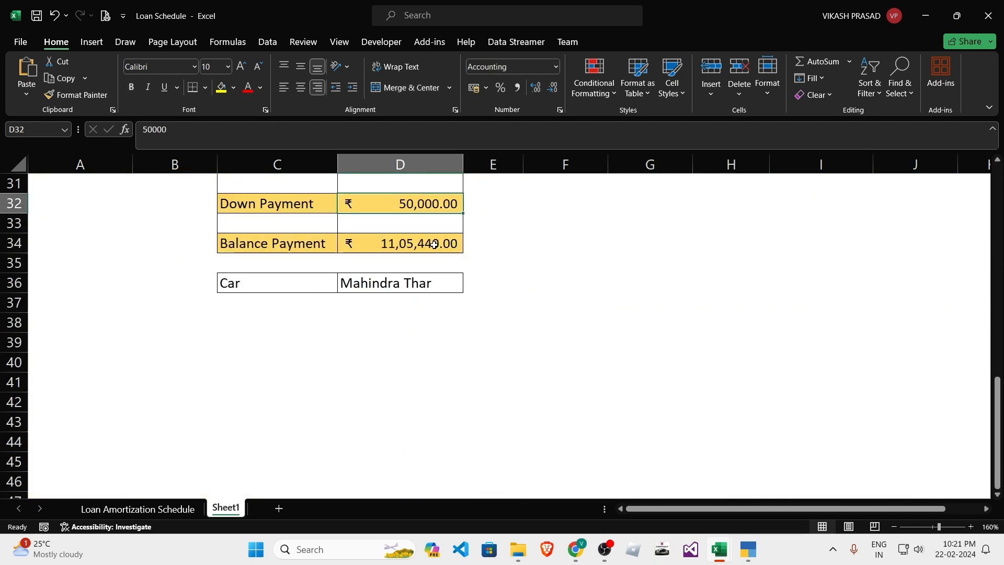
{"action": "scroll", "coordinate": [475, 345], "scroll_direction": "up", "scroll_amount": 2}
- Switch to TallyPrime and start a Payment voucher dated 1-Apr-23
{"action": "key", "text": "alt+Tab"}
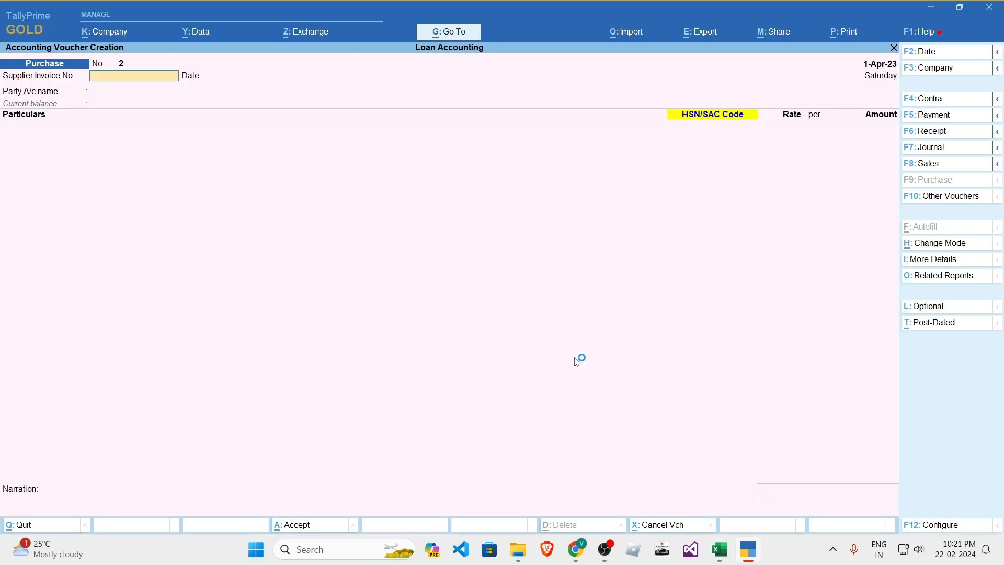
{"action": "key", "text": "F5"}
{"action": "key", "text": "F2"}
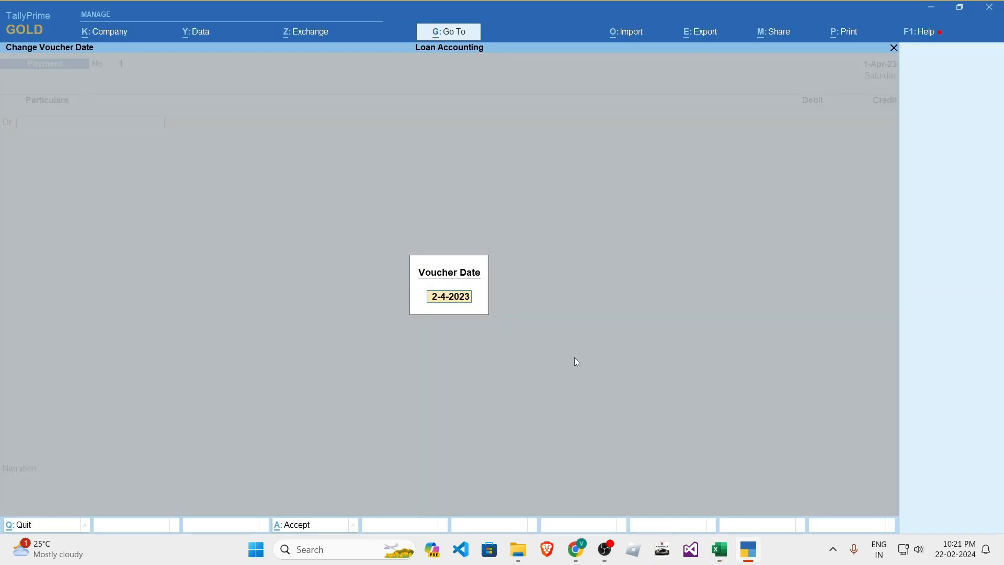
{"action": "type", "text": "1-4"}
{"action": "key", "text": "Return"}
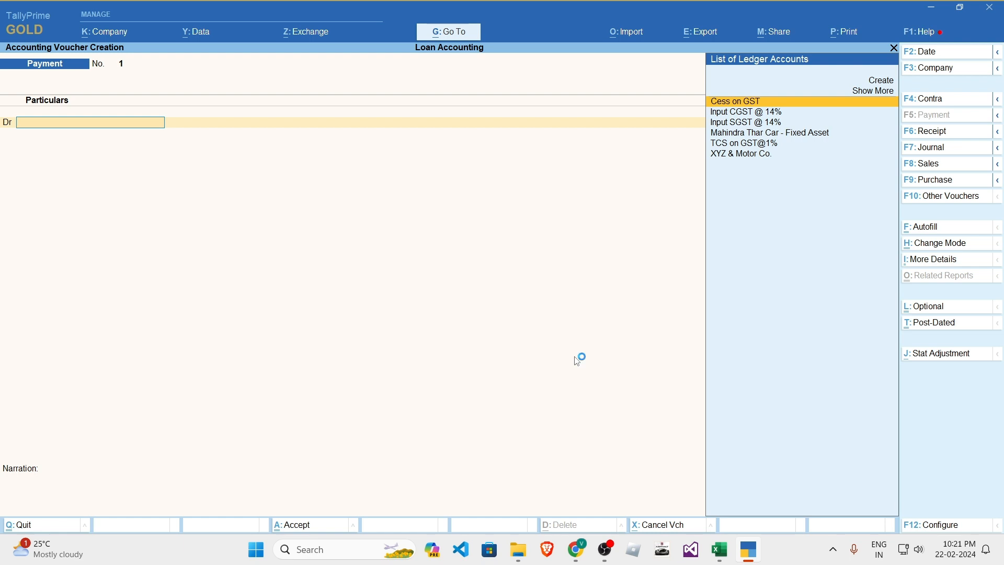
- Select XYZ & Motor Co. as the debit ledger of the Payment voucher
{"action": "key", "text": "Down"}
{"action": "key", "text": "Down"}
{"action": "key", "text": "Down"}
{"action": "key", "text": "Down"}
{"action": "key", "text": "Down"}
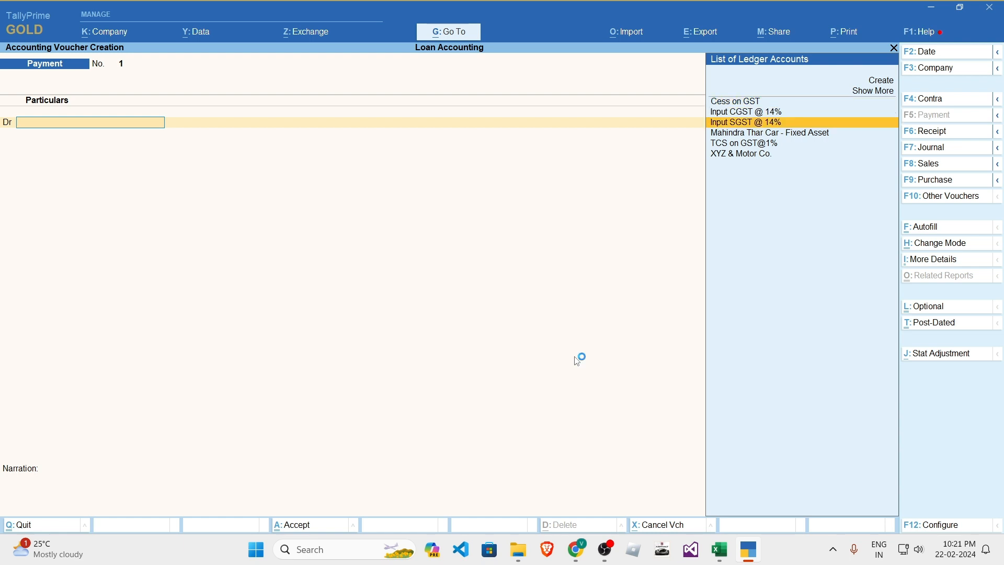
{"action": "key", "text": "Return"}
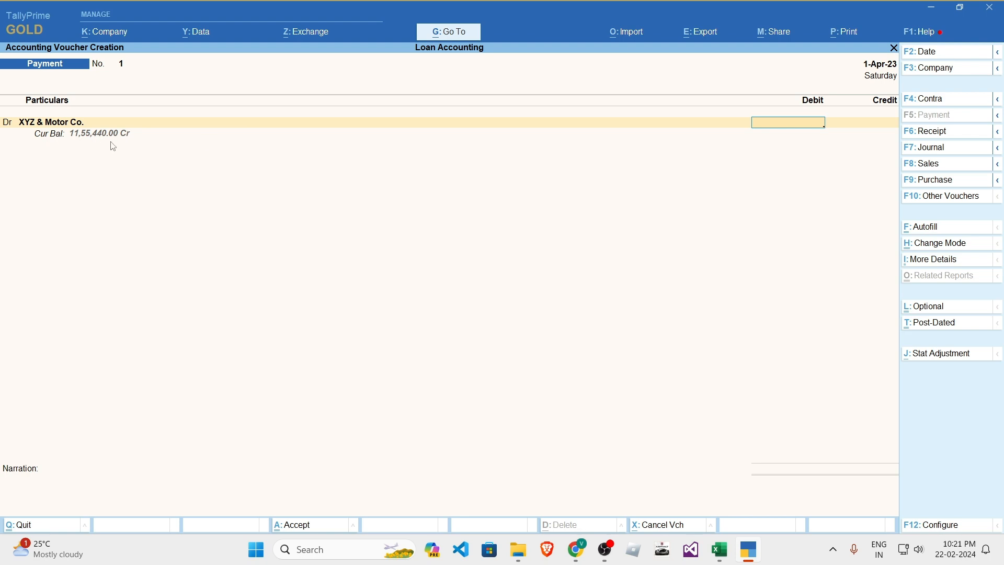
- Check the Down Payment in Excel, and in TallyPrime enter 50000 as the debit amount for XYZ & Motor Co
{"action": "key", "text": "alt+Tab"}
{"action": "key", "text": "Up"}
{"action": "key", "text": "Up"}
{"action": "key", "text": "alt+Tab"}
{"action": "key", "text": "alt+Tab"}
{"action": "left_click", "coordinate": [429, 304]}
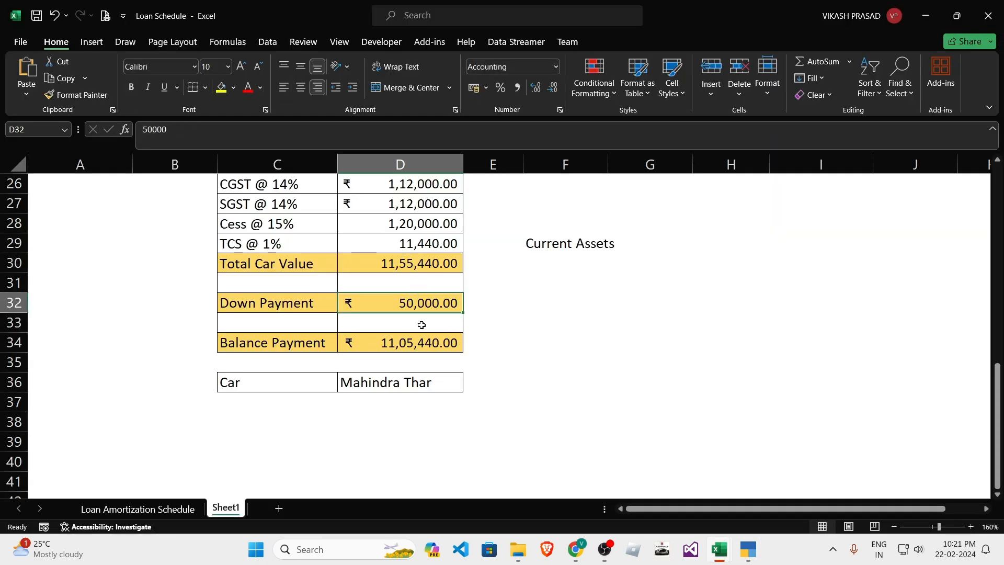
{"action": "key", "text": "alt+Tab"}
{"action": "type", "text": "50000"}
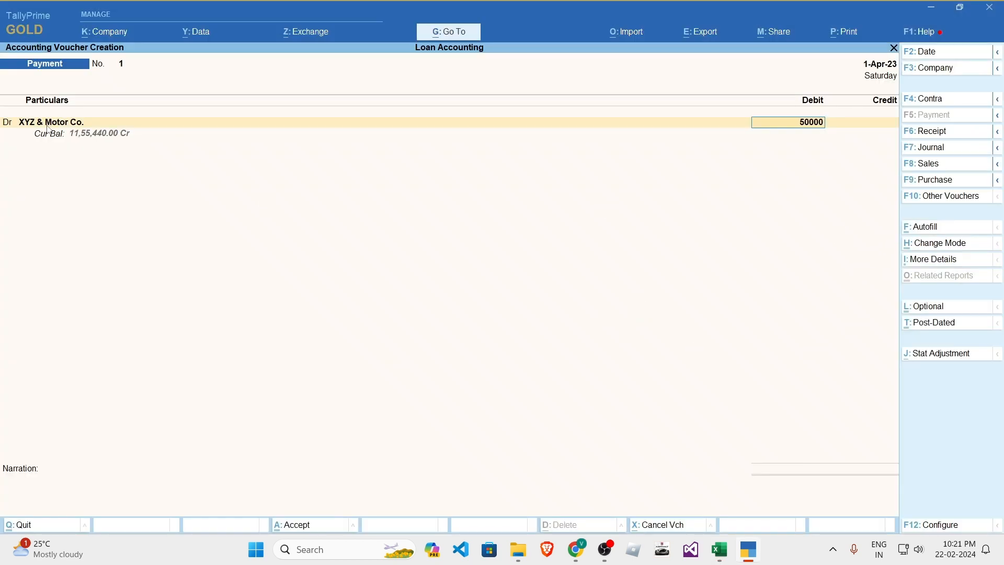
- Keep the Payment voucher in Double Entry mode and confirm 50,000 as the XYZ & Motor Co. debit amount
{"action": "left_click", "coordinate": [951, 244]}
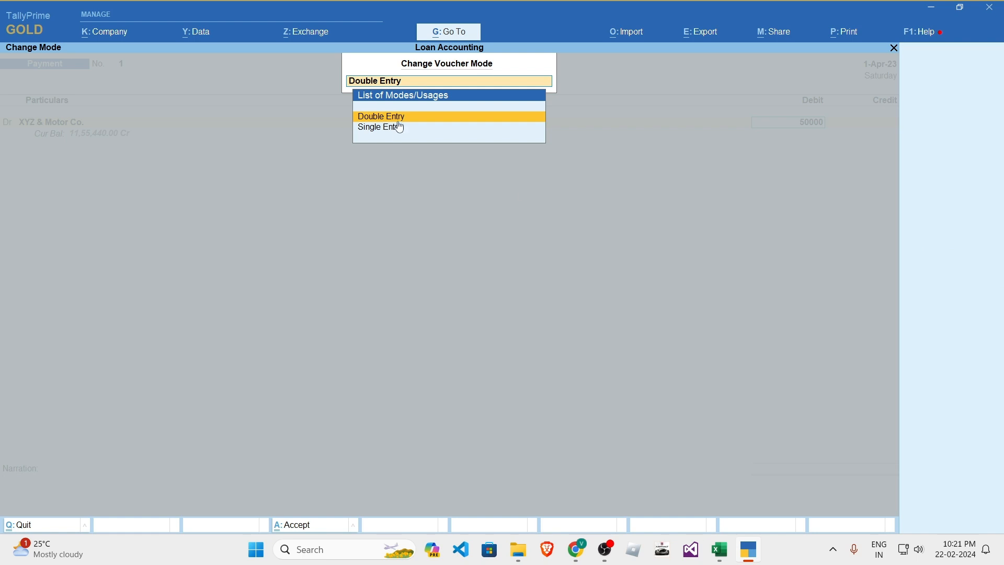
{"action": "key", "text": "Return"}
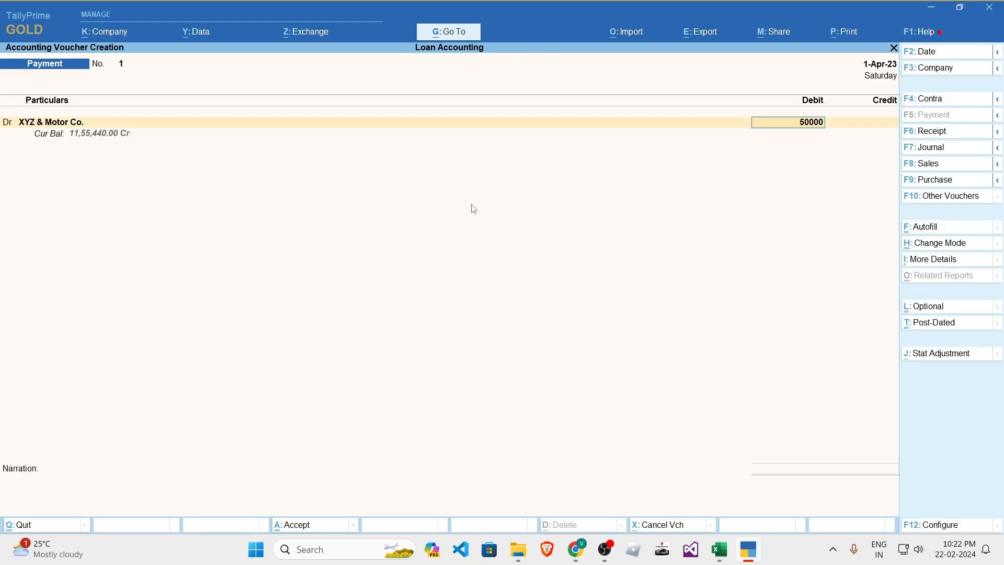
{"action": "type", "text": "0"}
{"action": "key", "text": "Return"}
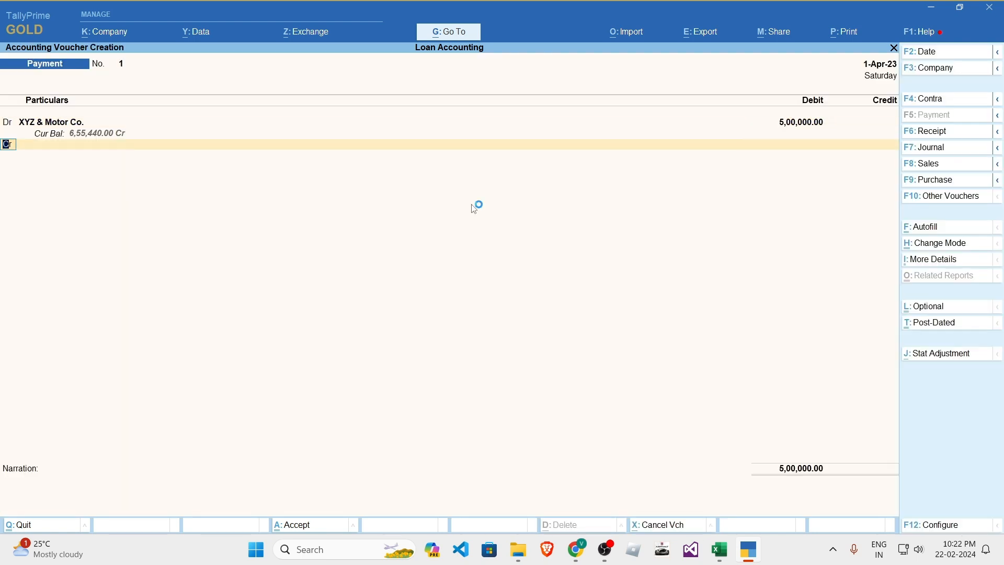
{"action": "type", "text": "50000"}
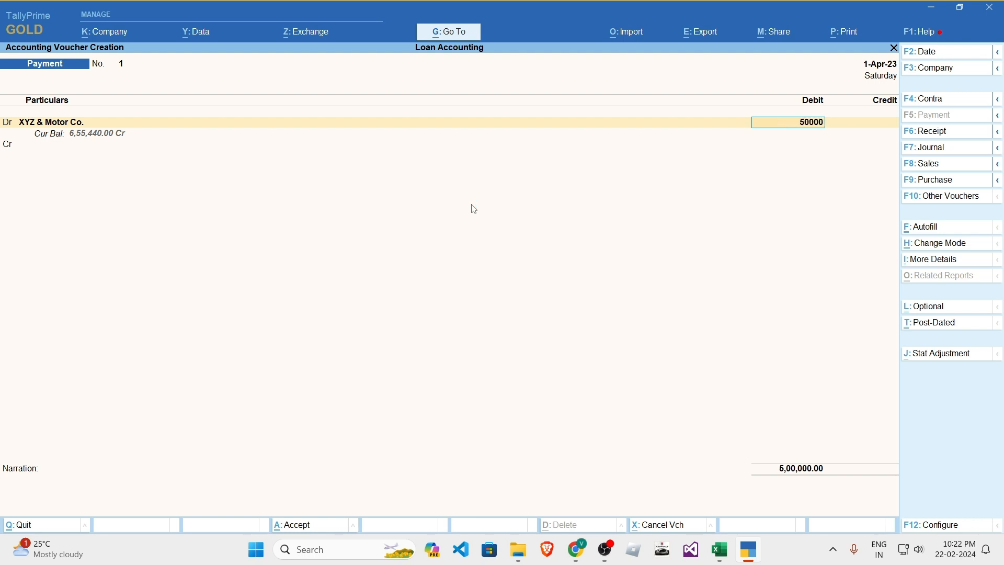
{"action": "key", "text": "Return"}
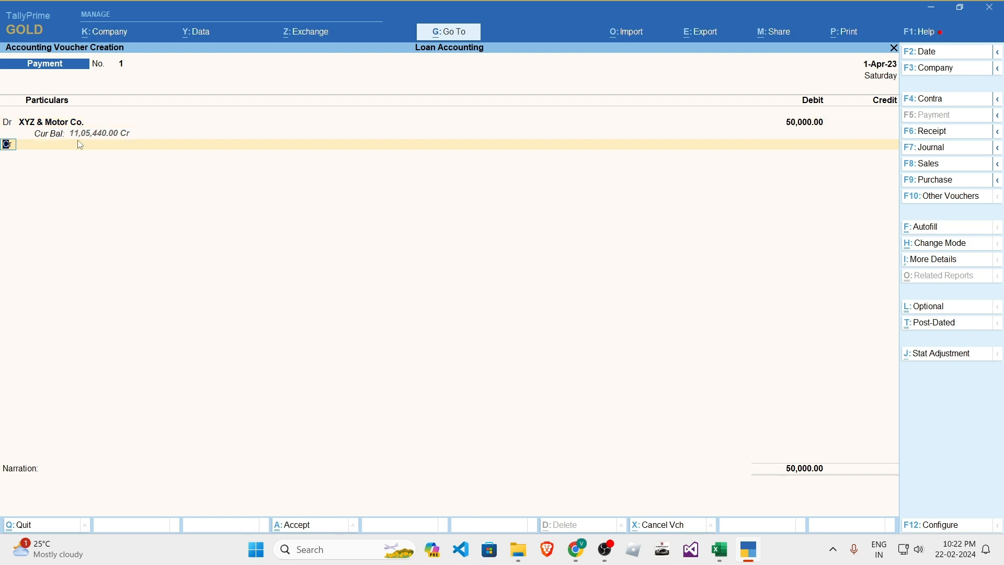
- Check the Balance Payment cell in the Excel loan schedule against the current balance of XYZ & Motor Co
{"action": "key", "text": "alt+Tab"}
{"action": "left_click", "coordinate": [422, 340]}
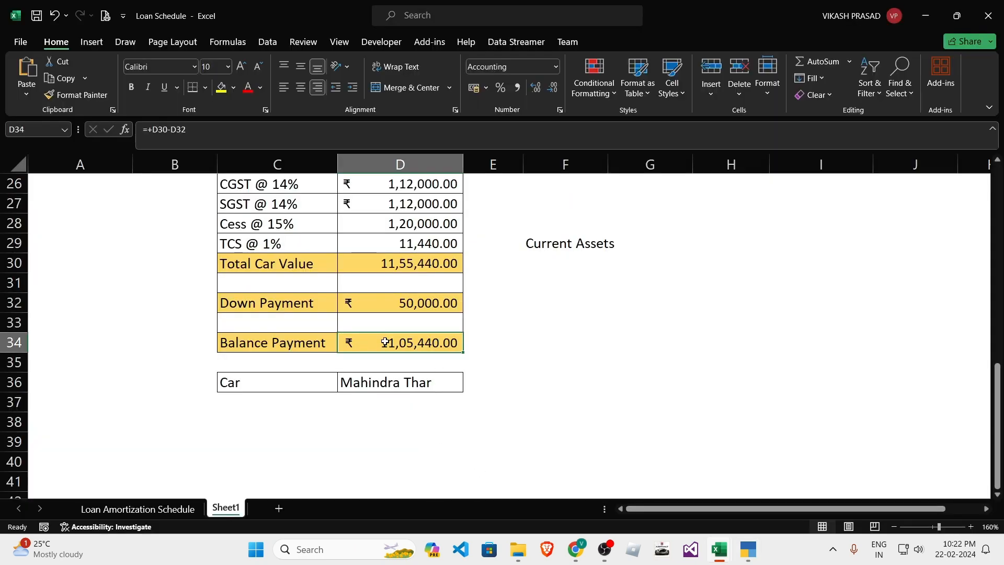
- In TallyPrime, create a ledger named HDFC Bank under Bank Accounts and use it as the credit ledger of the Payment voucher
{"action": "key", "text": "alt+Tab"}
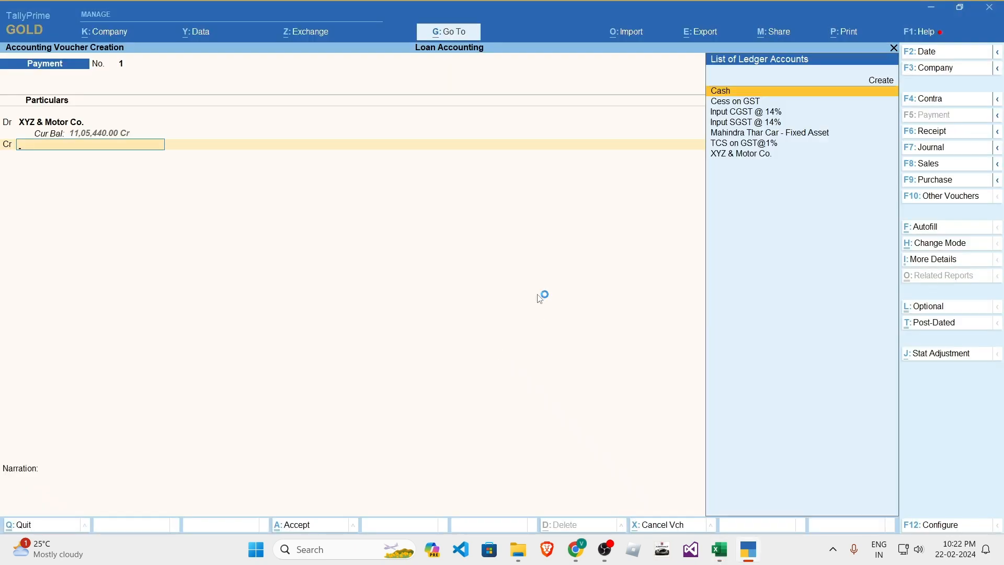
{"action": "type", "text": "h"}
{"action": "key", "text": "BackSpace"}
{"action": "key", "text": "alt+c"}
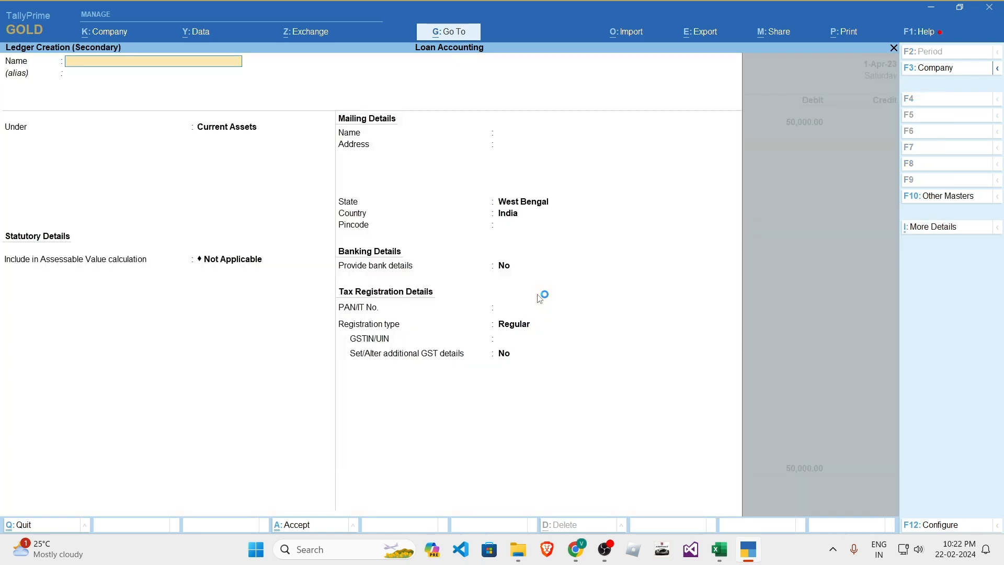
{"action": "type", "text": "HDFC Banjk"}
{"action": "key", "text": "BackSpace"}
{"action": "key", "text": "BackSpace"}
{"action": "type", "text": "k"}
{"action": "key", "text": "Return"}
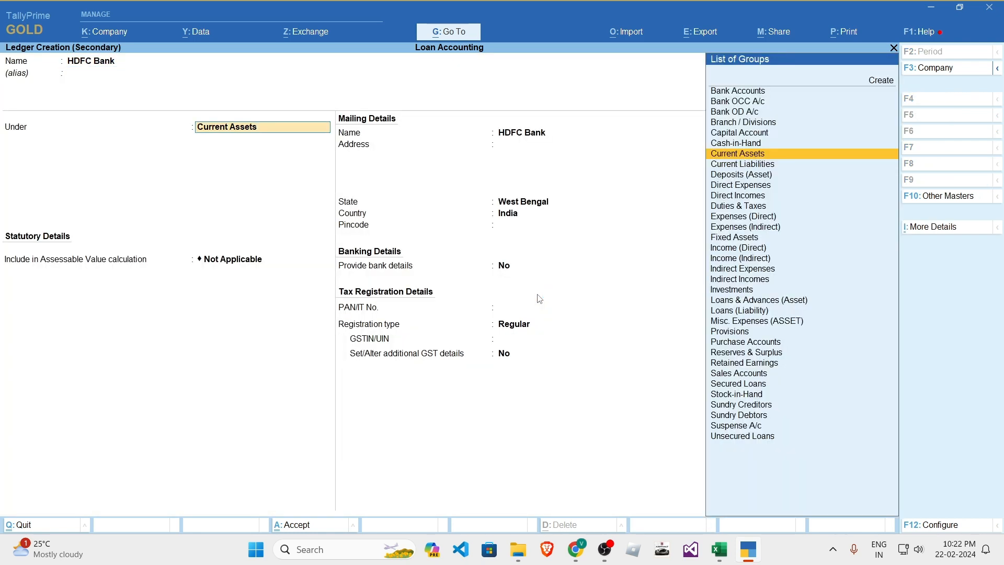
{"action": "type", "text": "Bank"}
{"action": "key", "text": "Return"}
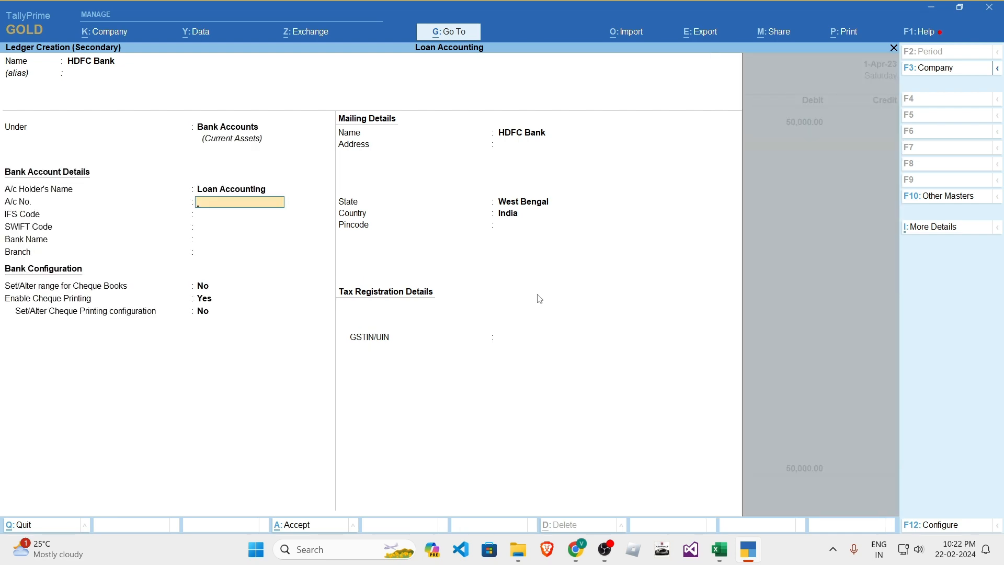
{"action": "key", "text": "ctrl+a"}
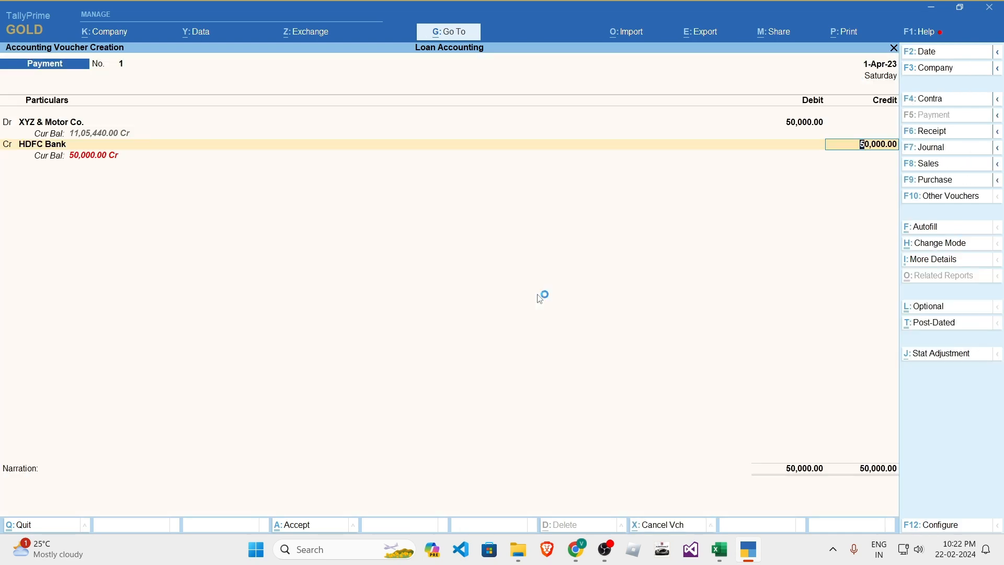
- Confirm the 50,000.00 credit to HDFC Bank, accept its bank allocation, and save the Payment voucher
{"action": "key", "text": "alt+Tab"}
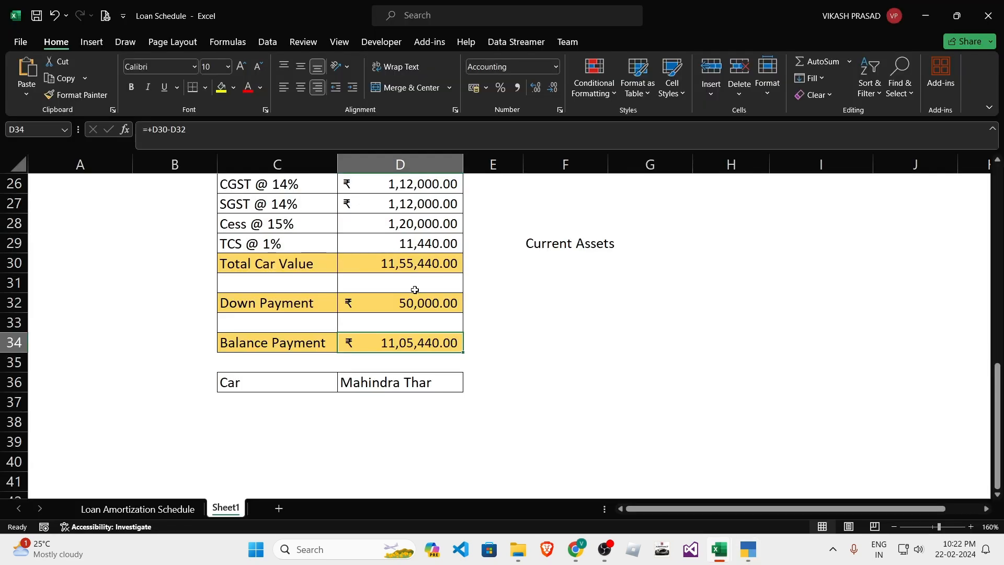
{"action": "key", "text": "alt+Tab"}
{"action": "key", "text": "Return"}
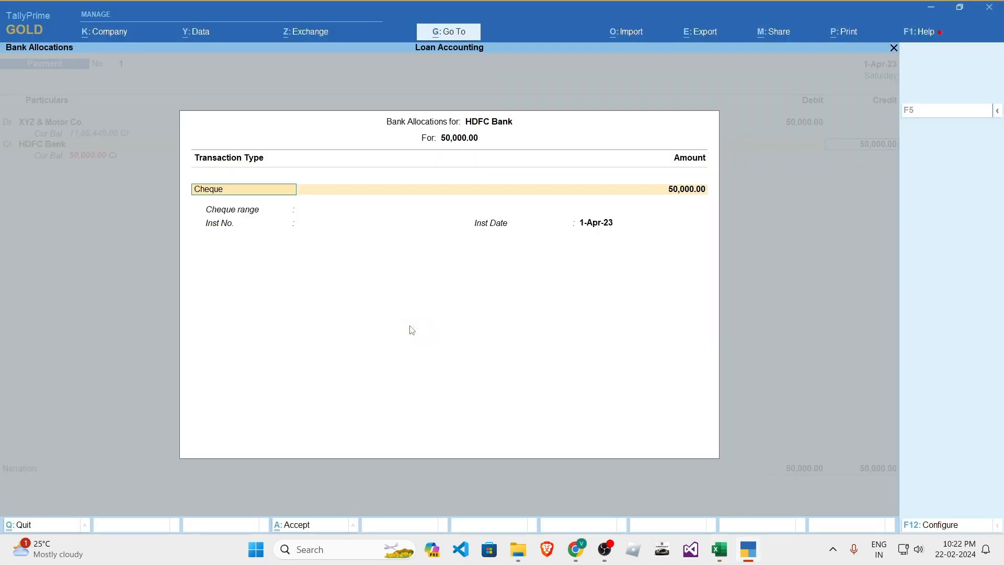
{"action": "key", "text": "BackSpace"}
{"action": "key", "text": "Down"}
{"action": "key", "text": "Down"}
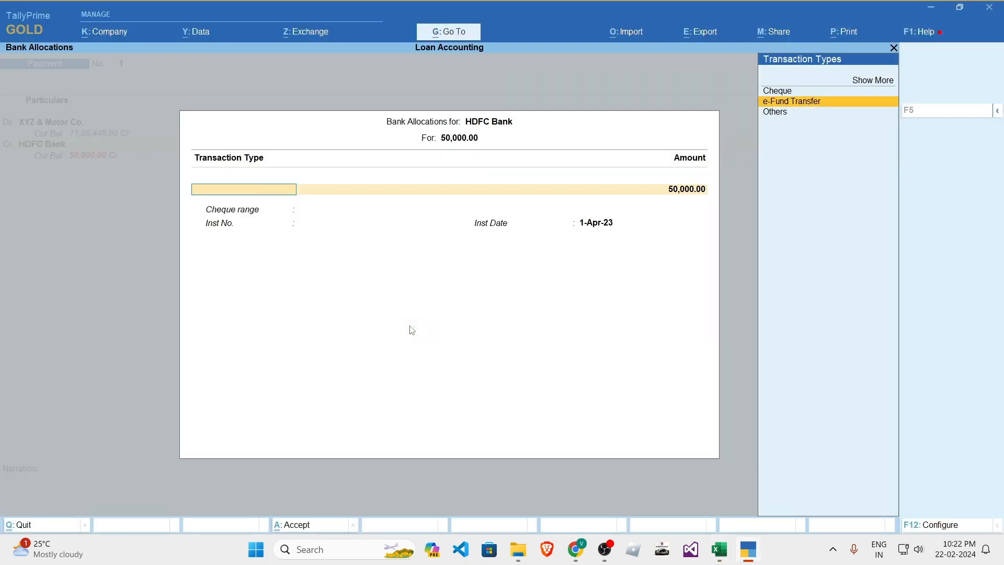
{"action": "key", "text": "Up"}
{"action": "key", "text": "Return"}
{"action": "key", "text": "ctrl+a"}
{"action": "key", "text": "Return"}
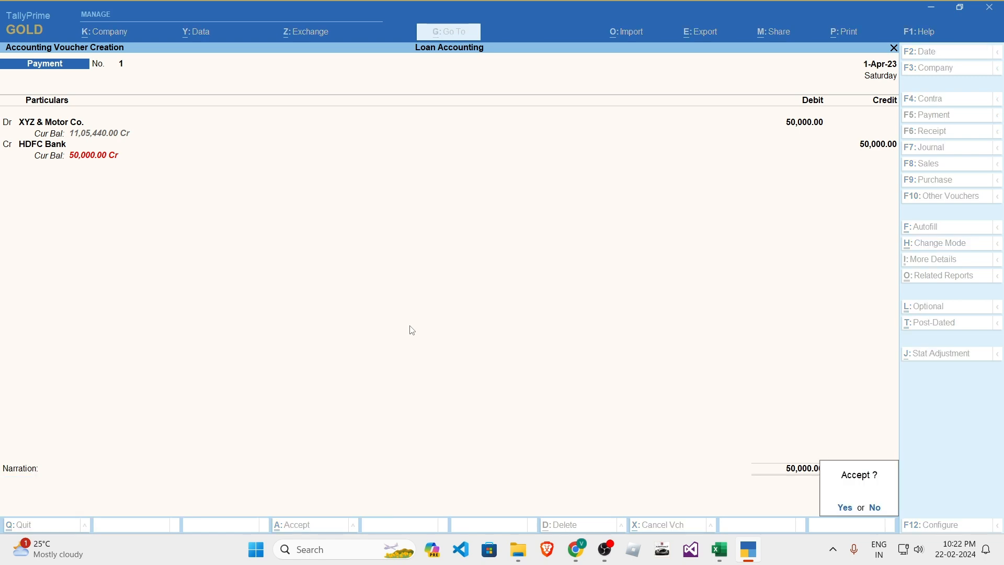
{"action": "key", "text": "Return"}
- Leave voucher entry and check the Profit & Loss A/c of Loan Accounting
{"action": "key", "text": "alt+Tab"}
{"action": "key", "text": "alt+Tab"}
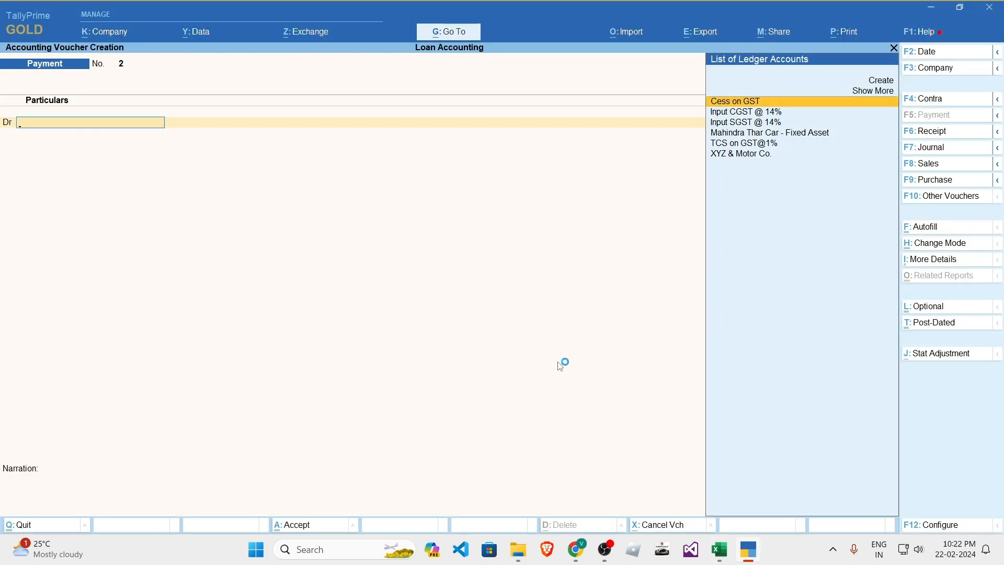
{"action": "key", "text": "Escape"}
{"action": "key", "text": "Escape"}
{"action": "key", "text": "n"}
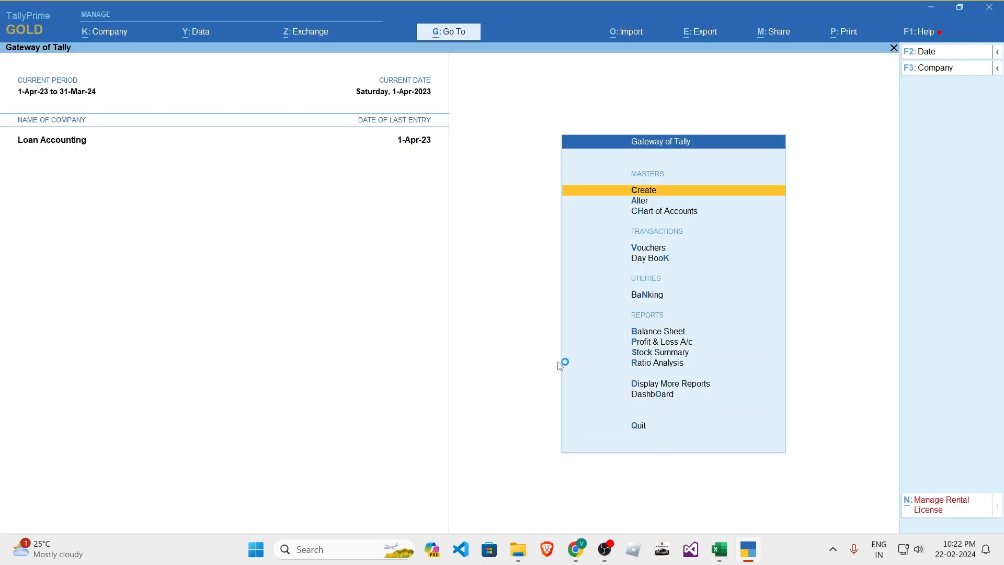
{"action": "key", "text": "p"}
{"action": "key", "text": "Escape"}
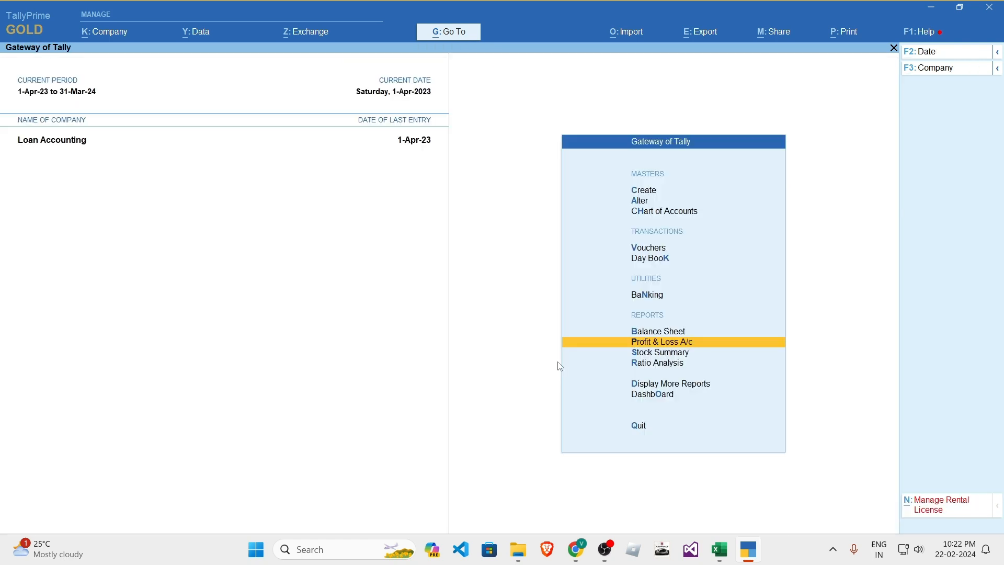
{"action": "key", "text": "Return"}
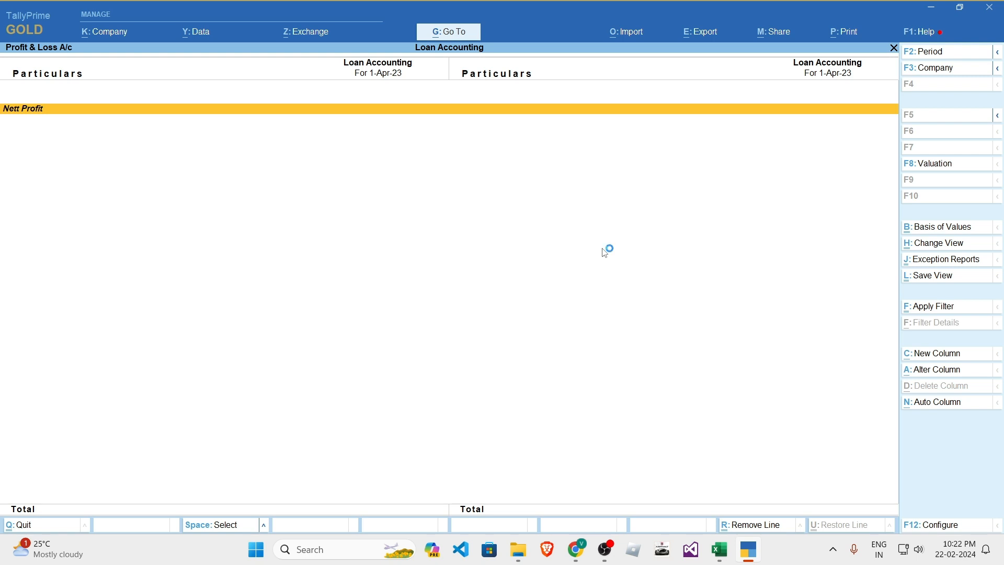
{"action": "key", "text": "Escape"}
{"action": "key", "text": "Escape"}
{"action": "key", "text": "Escape"}
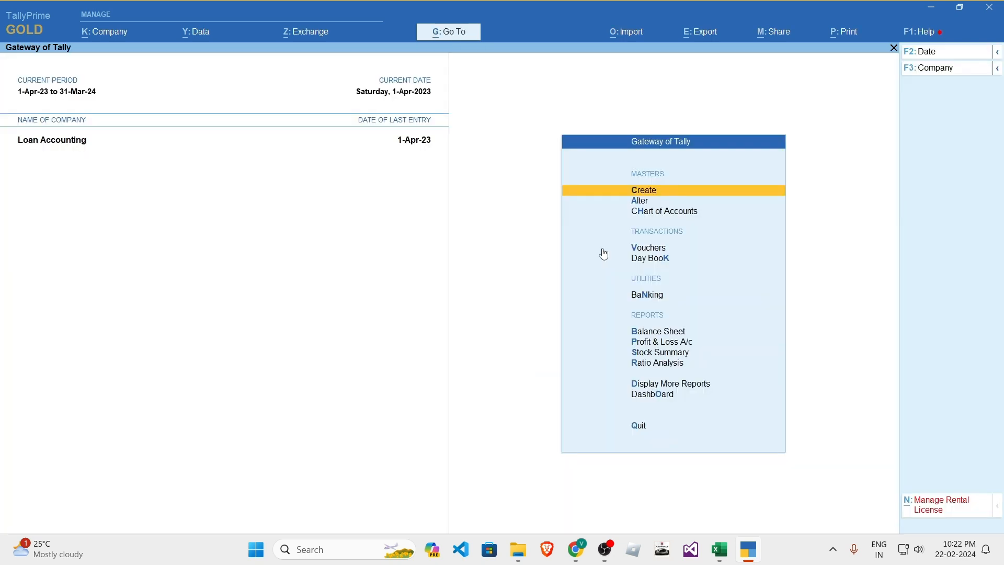
- Show the Balance Sheet in detailed format and compare the liabilities with the Mahindra Thar Car entry under Fixed Assets
{"action": "key", "text": "b"}
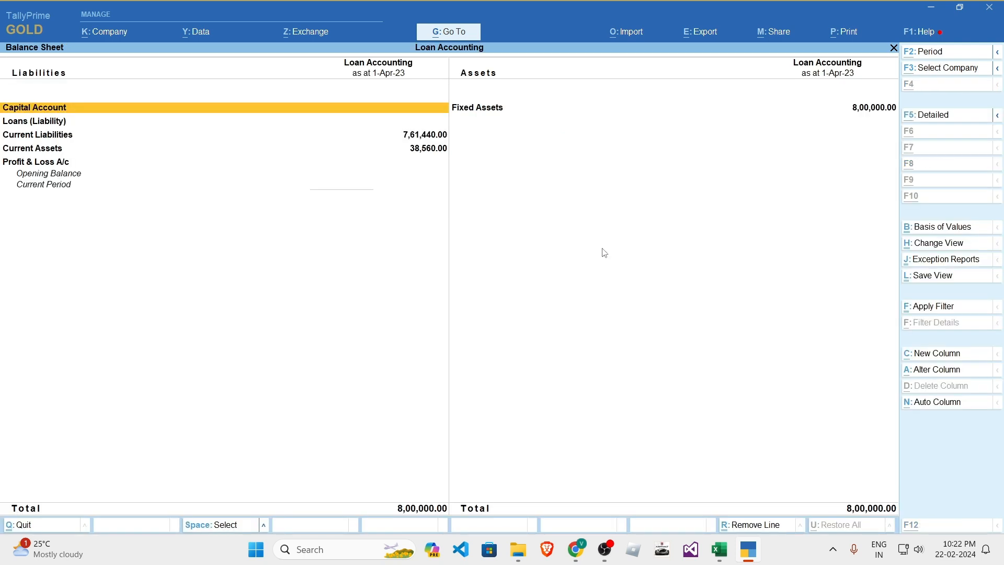
{"action": "key", "text": "alt+F5"}
{"action": "key", "text": "Down"}
{"action": "key", "text": "space"}
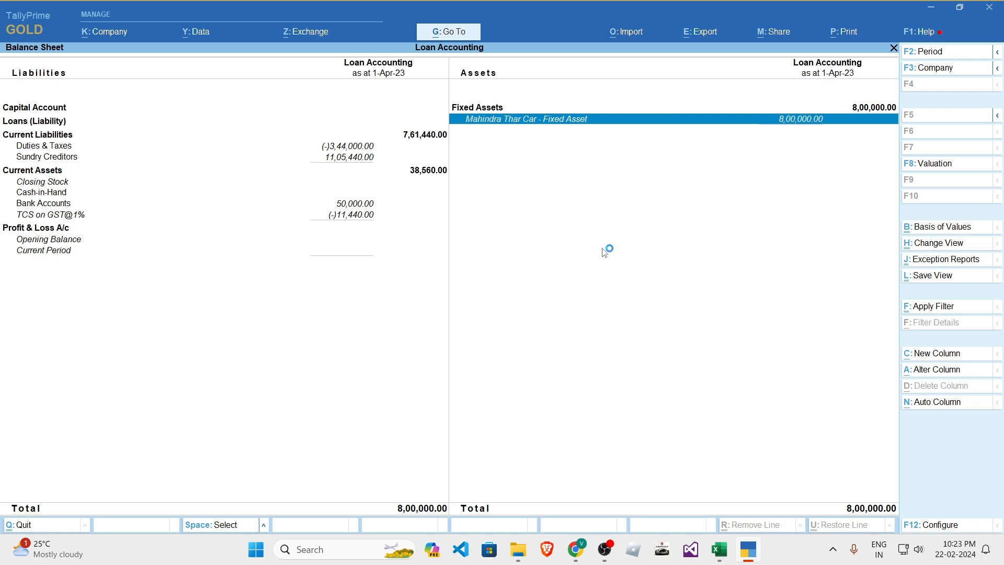
{"action": "key", "text": "Left"}
{"action": "key", "text": "Right"}
{"action": "key", "text": "Left"}
{"action": "key", "text": "Right"}
{"action": "key", "text": "Left"}
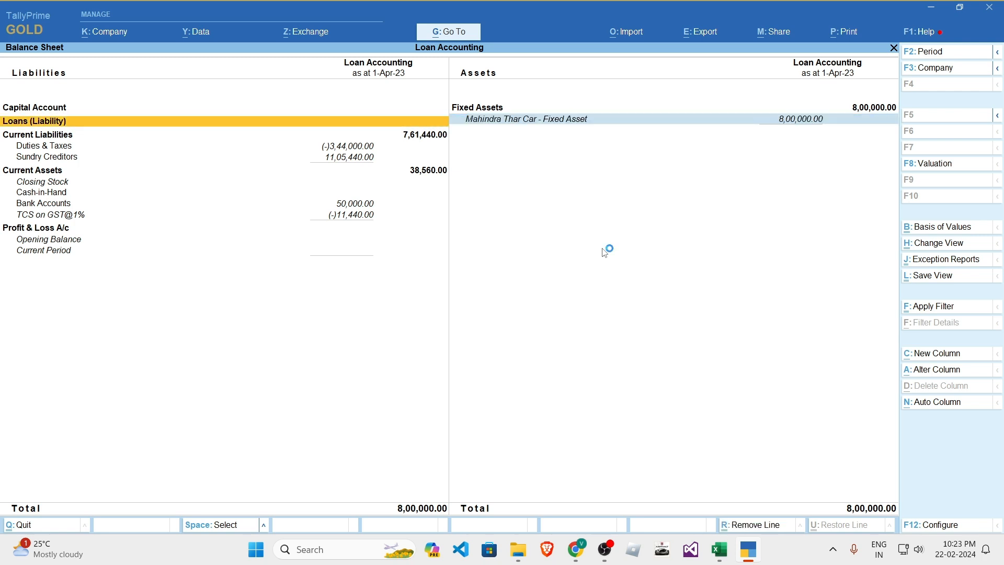
- Examine the cess, CGST and SGST ledgers inside the Duties & Taxes group of the Balance Sheet
{"action": "key", "text": "Down"}
{"action": "key", "text": "Down"}
{"action": "key", "text": "Down"}
{"action": "key", "text": "Up"}
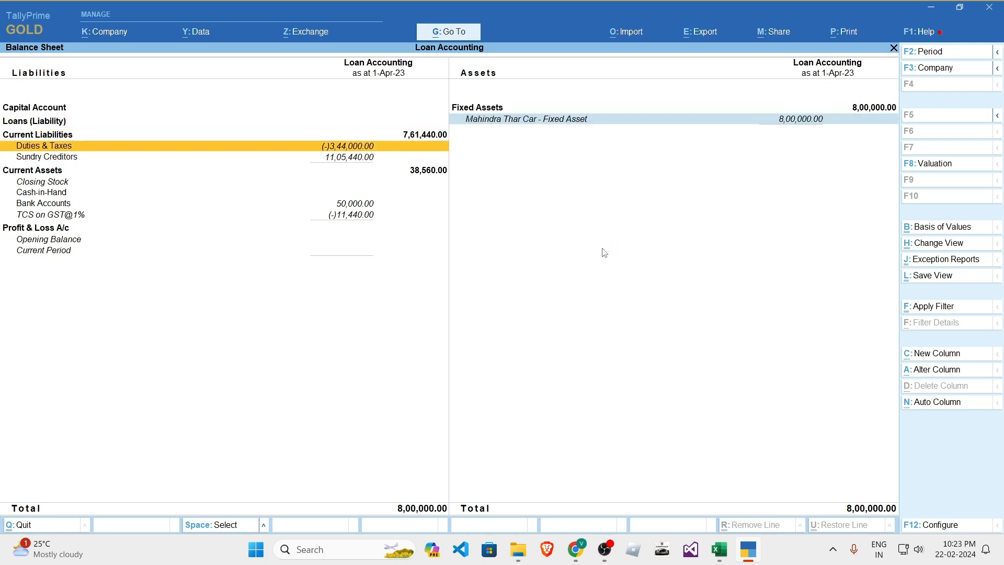
{"action": "key", "text": "Return"}
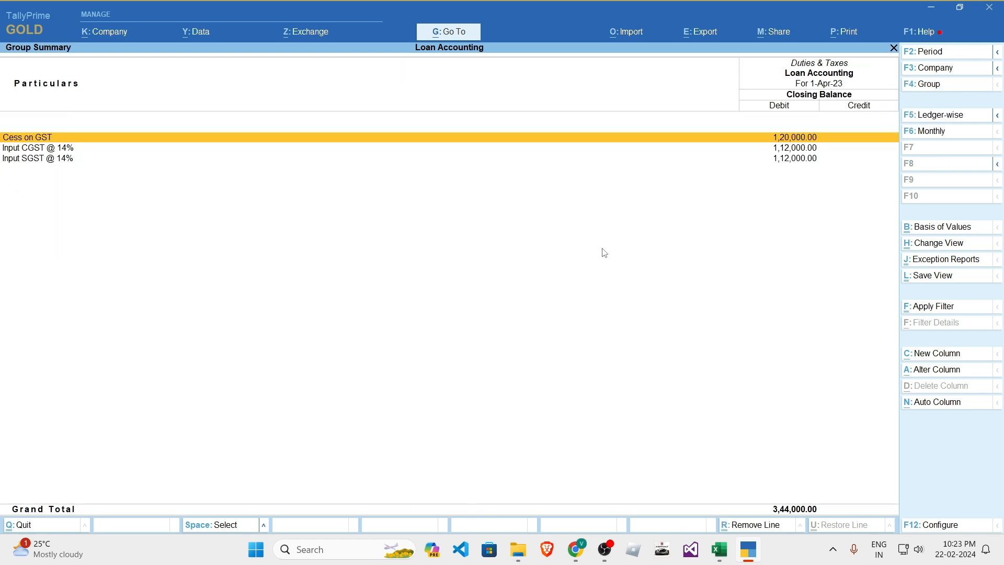
{"action": "key", "text": "Down"}
{"action": "key", "text": "Down"}
{"action": "key", "text": "Up"}
{"action": "key", "text": "Up"}
{"action": "key", "text": "Down"}
{"action": "key", "text": "Down"}
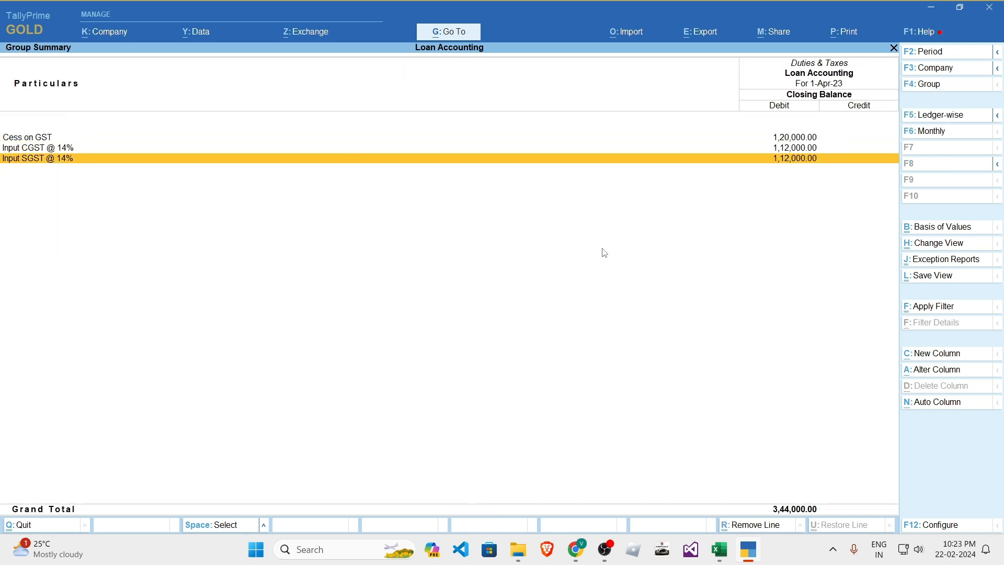
{"action": "key", "text": "Up"}
{"action": "key", "text": "Up"}
{"action": "key", "text": "Escape"}
{"action": "key", "text": "Down"}
{"action": "key", "text": "Up"}
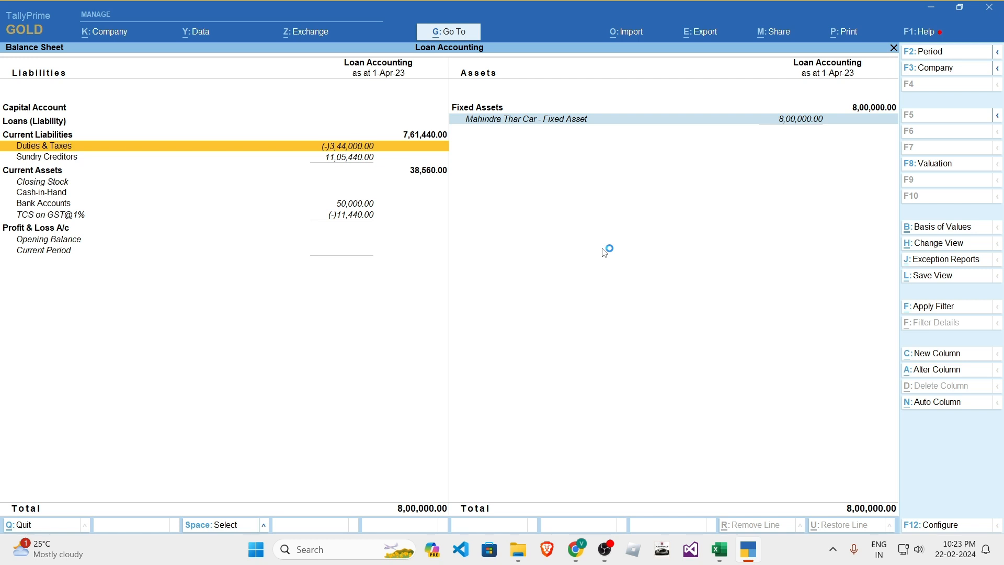
- Open the Input CGST @ 14% ledger in the Duties & Taxes group for alteration
{"action": "key", "text": "Down"}
{"action": "key", "text": "Up"}
{"action": "key", "text": "Return"}
{"action": "key", "text": "Down"}
{"action": "key", "text": "Up"}
{"action": "key", "text": "Down"}
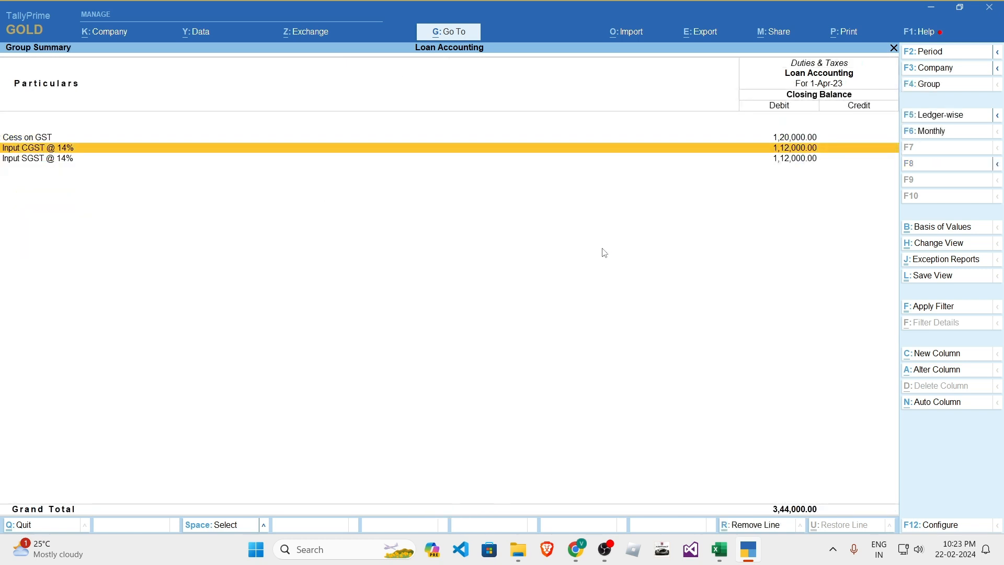
{"action": "key", "text": "Down"}
{"action": "key", "text": "Up"}
{"action": "key", "text": "Down"}
{"action": "key", "text": "Up"}
{"action": "key", "text": "ctrl+Return"}
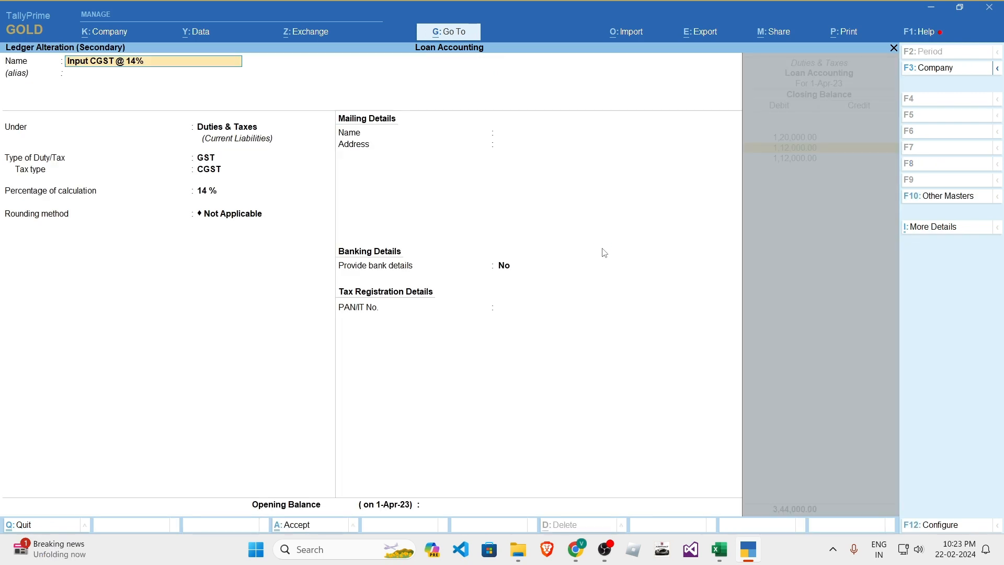
- Create a group named Input GST under Duties & Taxes and assign the Input CGST @ 14% ledger to it
{"action": "key", "text": "Return"}
{"action": "key", "text": "Return"}
{"action": "key", "text": "alt+c"}
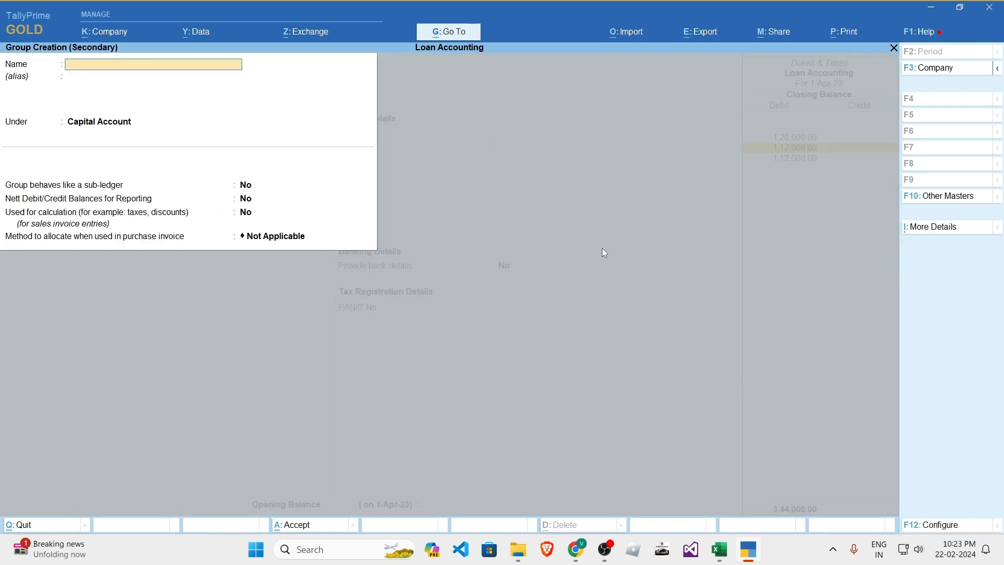
{"action": "type", "text": "Input GST"}
{"action": "key", "text": "Return"}
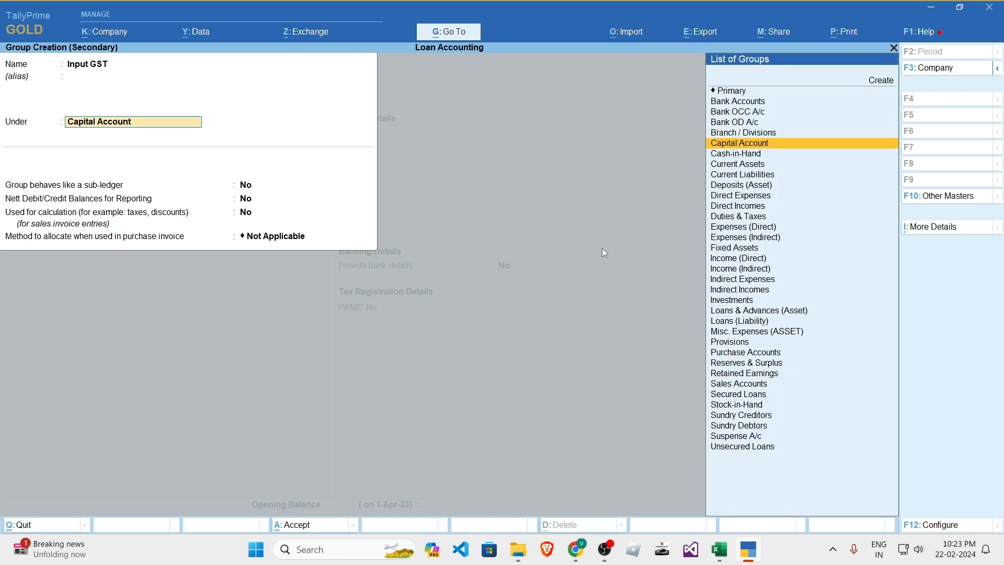
{"action": "type", "text": "Dut"}
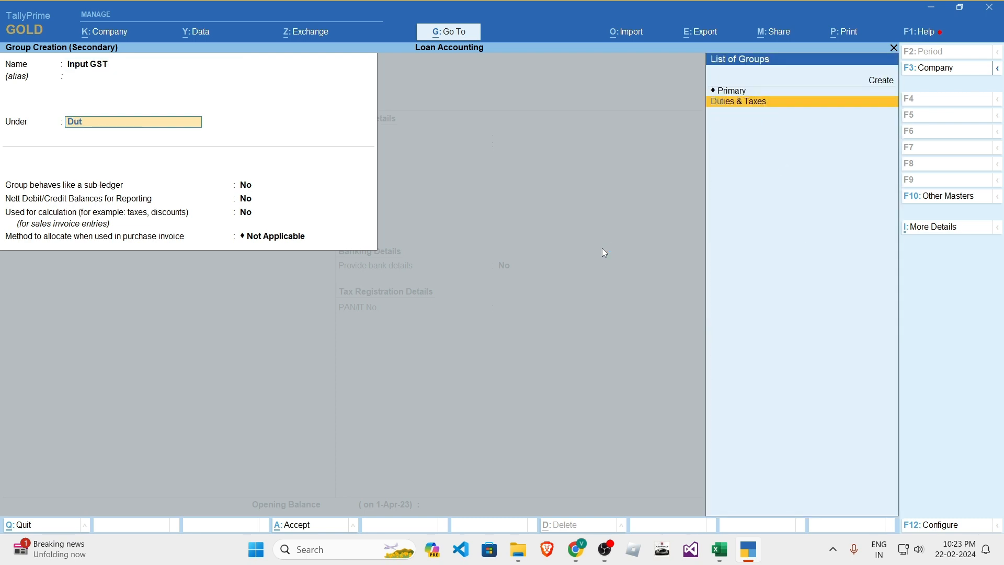
{"action": "key", "text": "Return"}
{"action": "key", "text": "ctrl+a"}
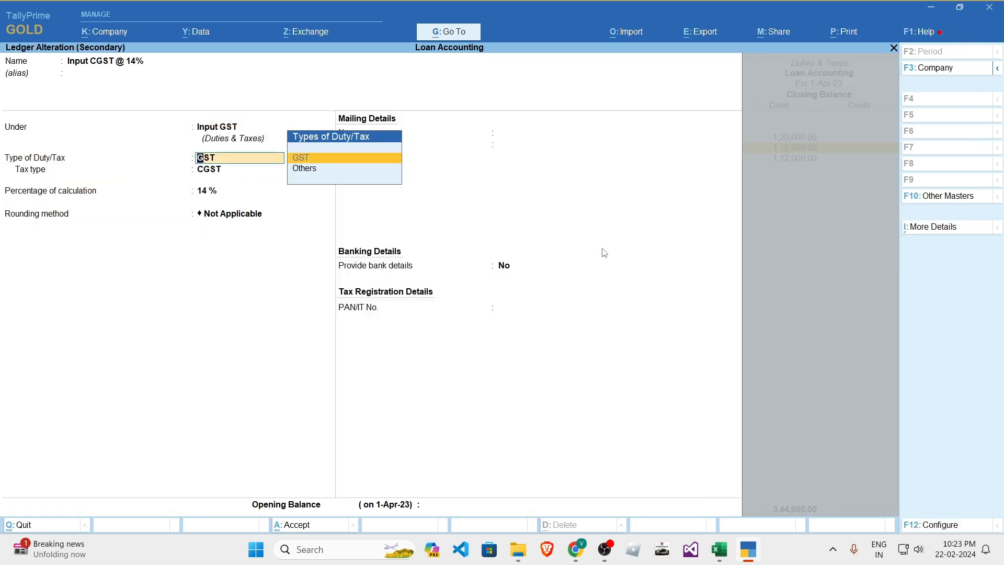
- Save the altered Input CGST @ 14% ledger with the Accept Master option
{"action": "key", "text": "Return"}
{"action": "key", "text": "ctrl+a"}
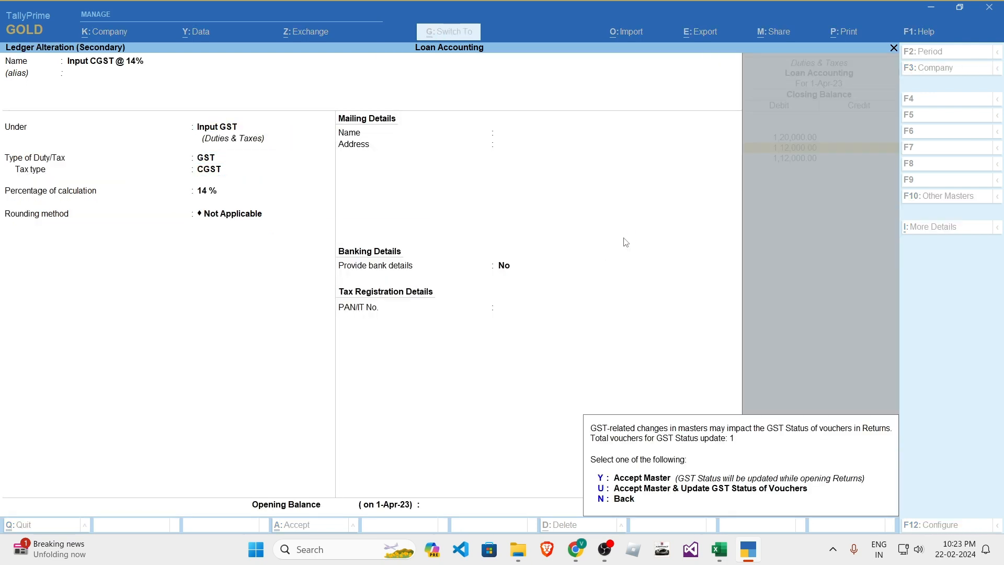
{"action": "key", "text": "y"}
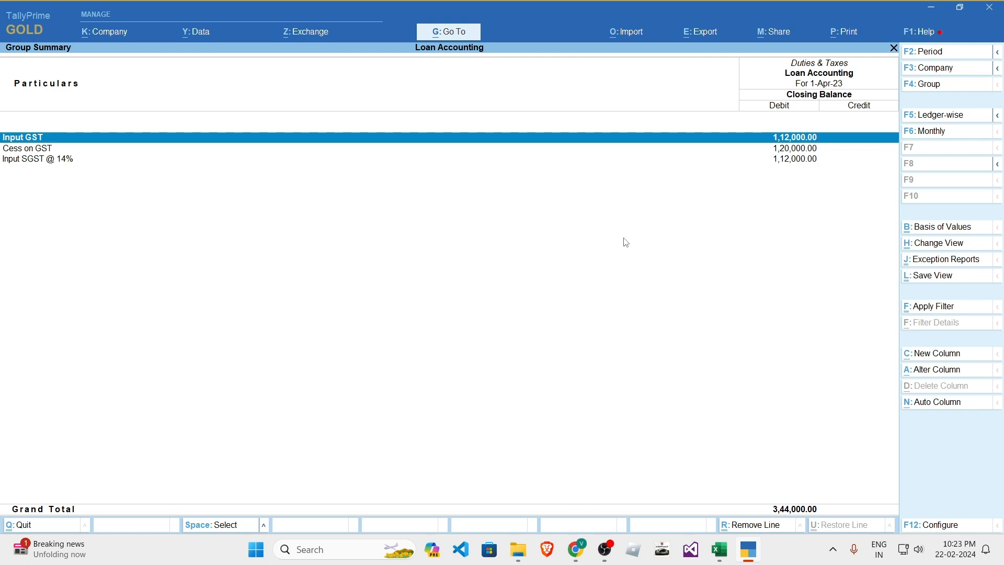
- Check which ledgers the new Input GST group contains in the Duties & Taxes summary
{"action": "key", "text": "Down"}
{"action": "key", "text": "Down"}
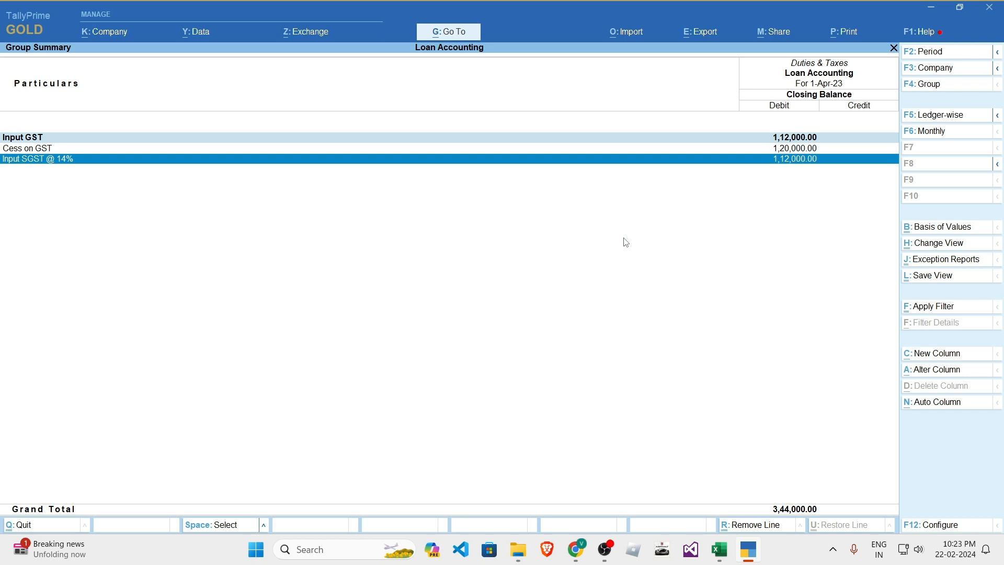
{"action": "key", "text": "Up"}
{"action": "key", "text": "Up"}
{"action": "key", "text": "Return"}
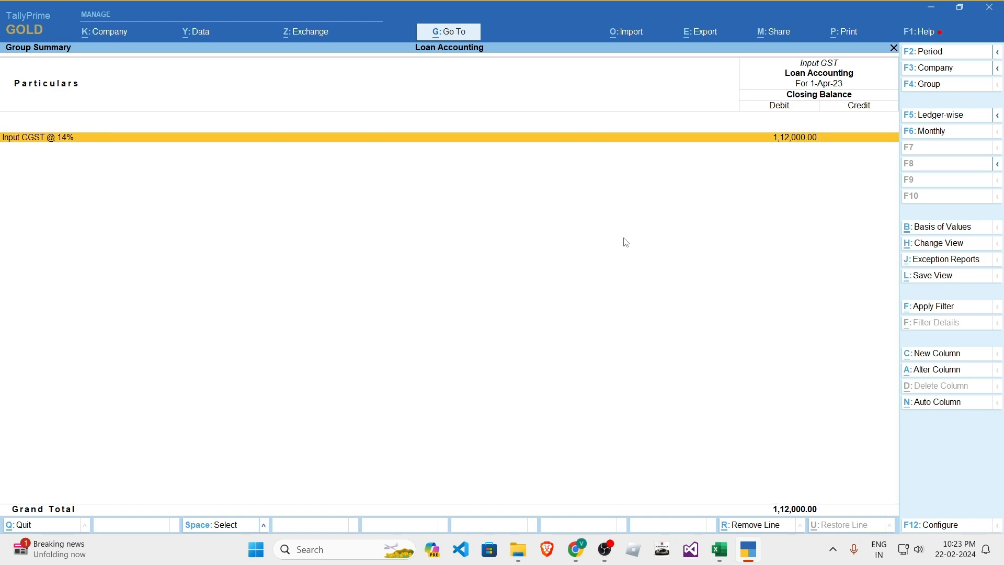
{"action": "key", "text": "Escape"}
- Open the Input SGST @ 14% ledger from the Duties & Taxes summary for alteration
{"action": "key", "text": "Down"}
{"action": "key", "text": "Down"}
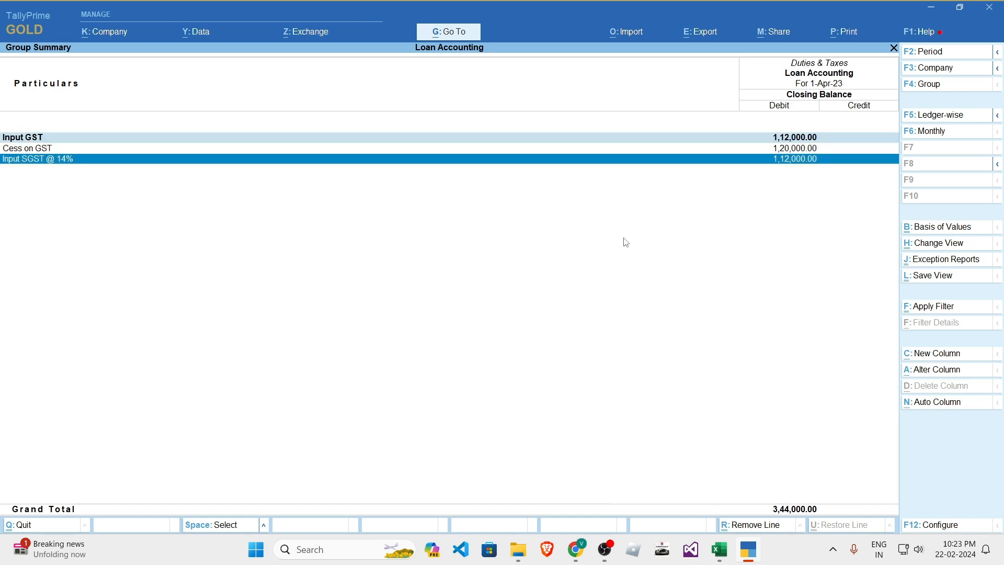
{"action": "key", "text": "ctrl+Return"}
{"action": "key", "text": "Return"}
{"action": "key", "text": "Return"}
{"action": "key", "text": "Return"}
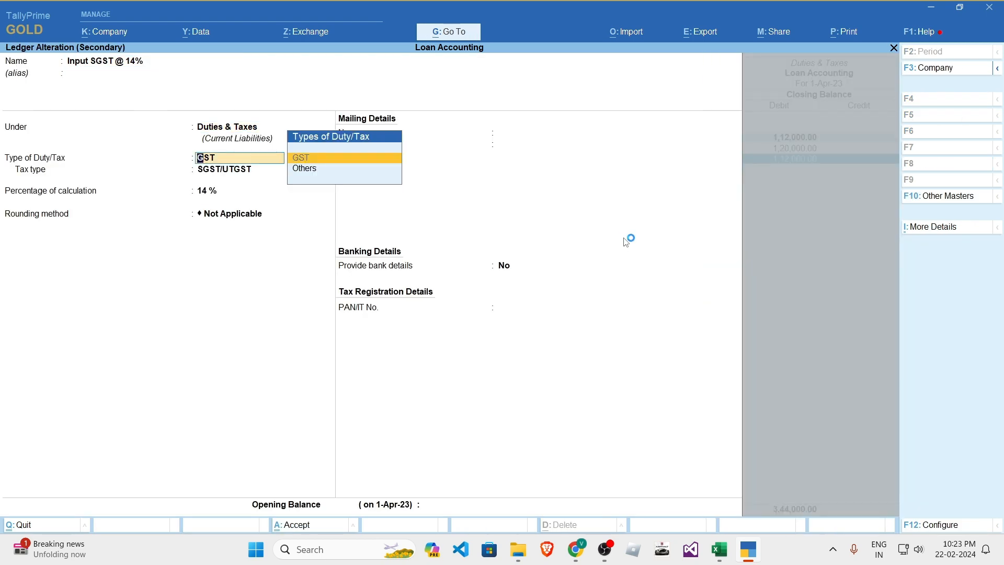
- Assign the Input SGST @ 14% ledger to the Input GST group and accept the master with the voucher GST status update
{"action": "key", "text": "BackSpace"}
{"action": "type", "text": "U"}
{"action": "key", "text": "BackSpace"}
{"action": "type", "text": "I"}
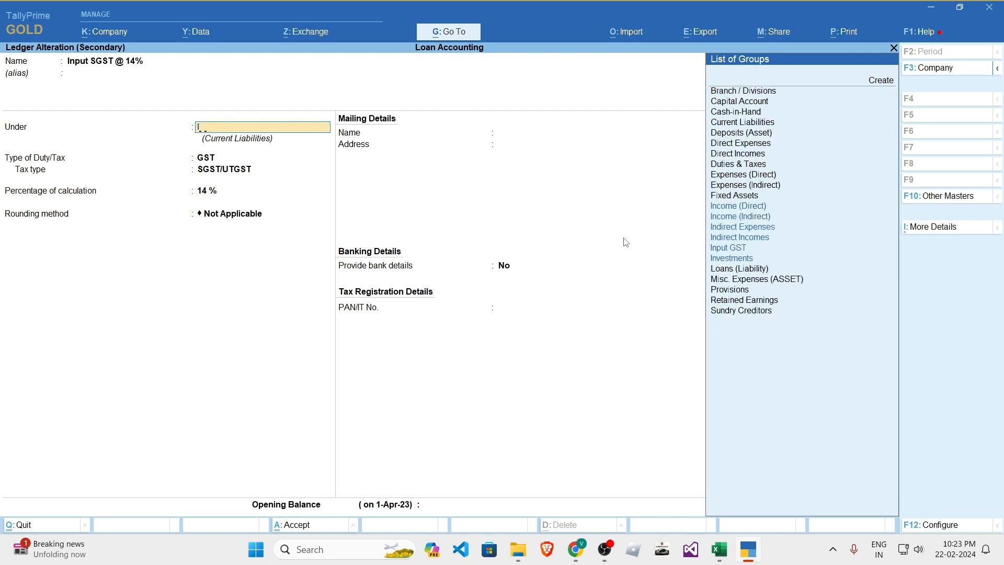
{"action": "type", "text": "npu"}
{"action": "key", "text": "Return"}
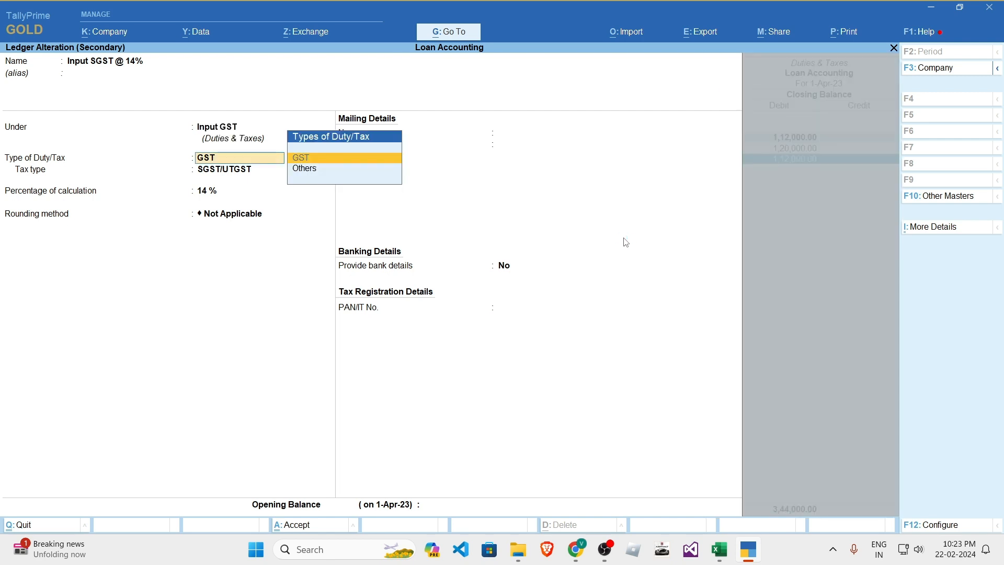
{"action": "key", "text": "Return"}
{"action": "key", "text": "ctrl+a"}
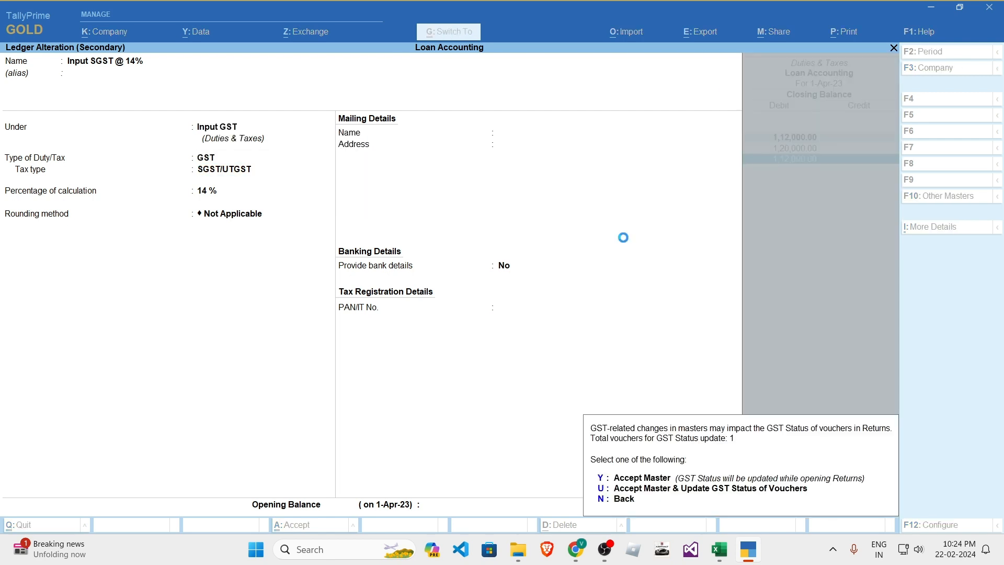
{"action": "key", "text": "u"}
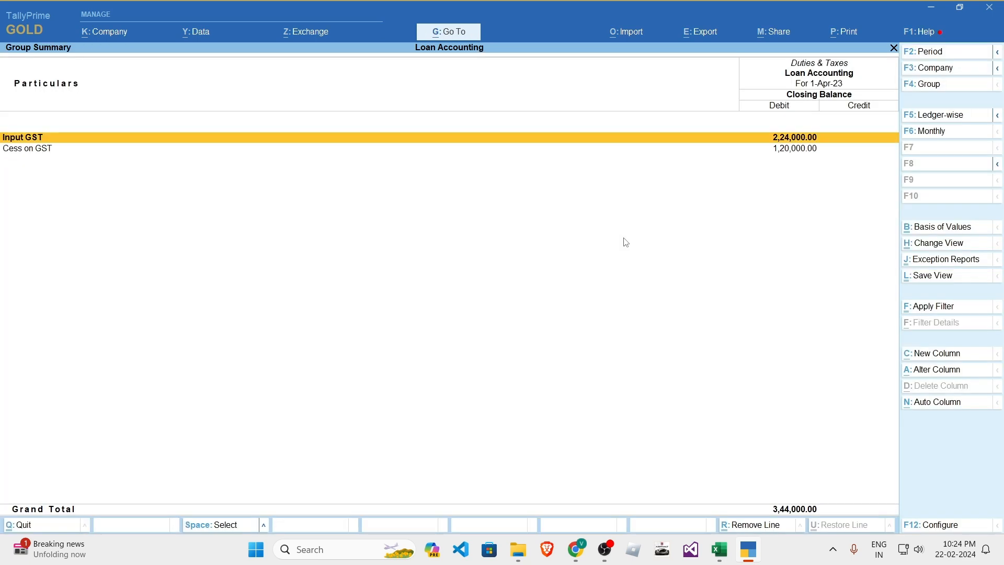
- Check the Duties & Taxes summary and the ledgers contained in its Input GST group
{"action": "key", "text": "Down"}
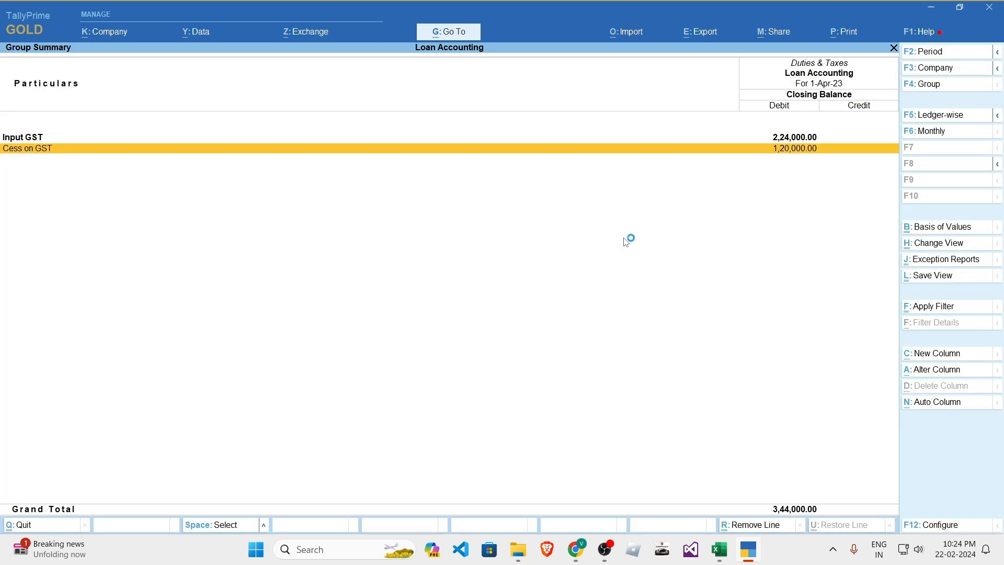
{"action": "key", "text": "Up"}
{"action": "key", "text": "Return"}
{"action": "key", "text": "Escape"}
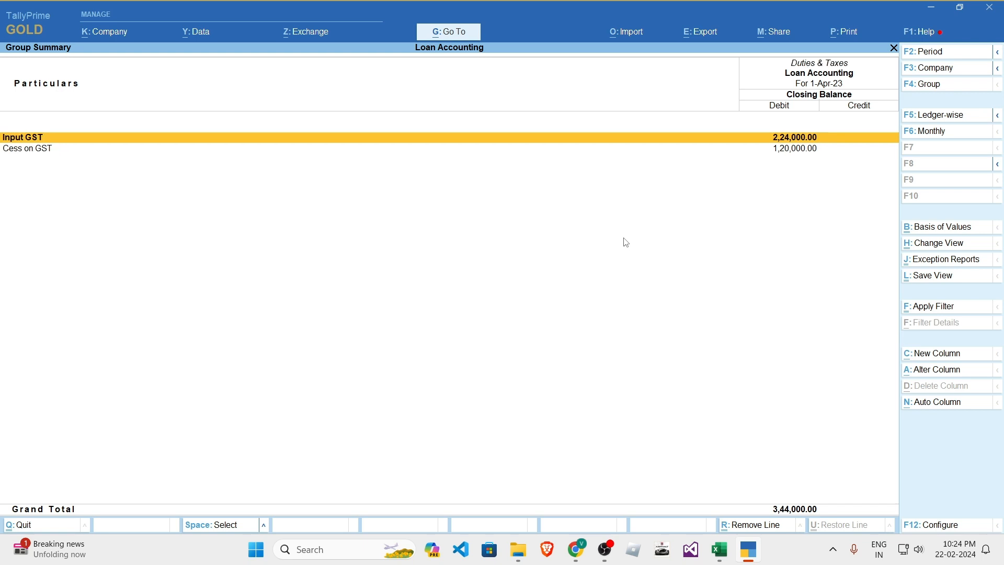
{"action": "key", "text": "Down"}
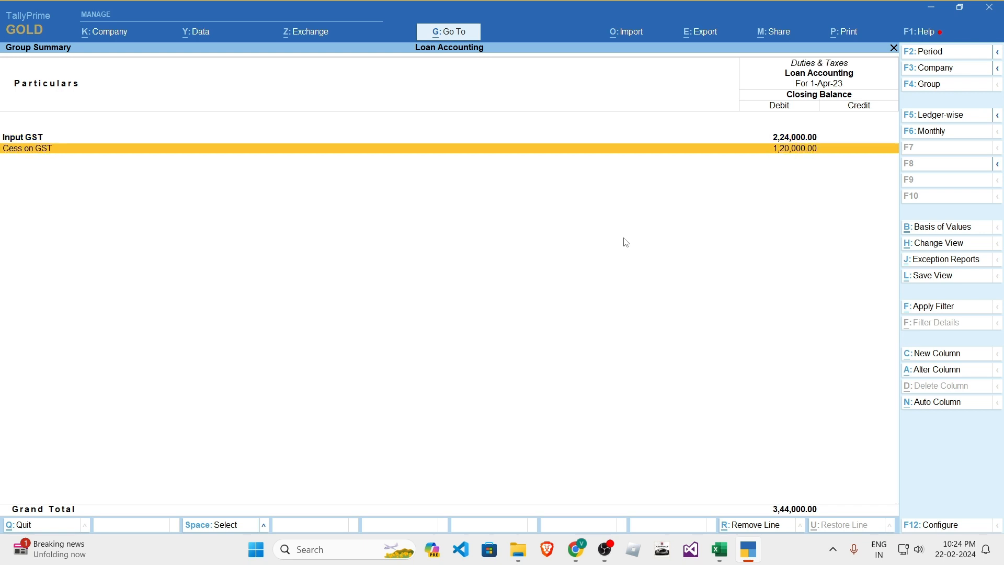
{"action": "key", "text": "Up"}
{"action": "key", "text": "Down"}
{"action": "key", "text": "Up"}
{"action": "key", "text": "Return"}
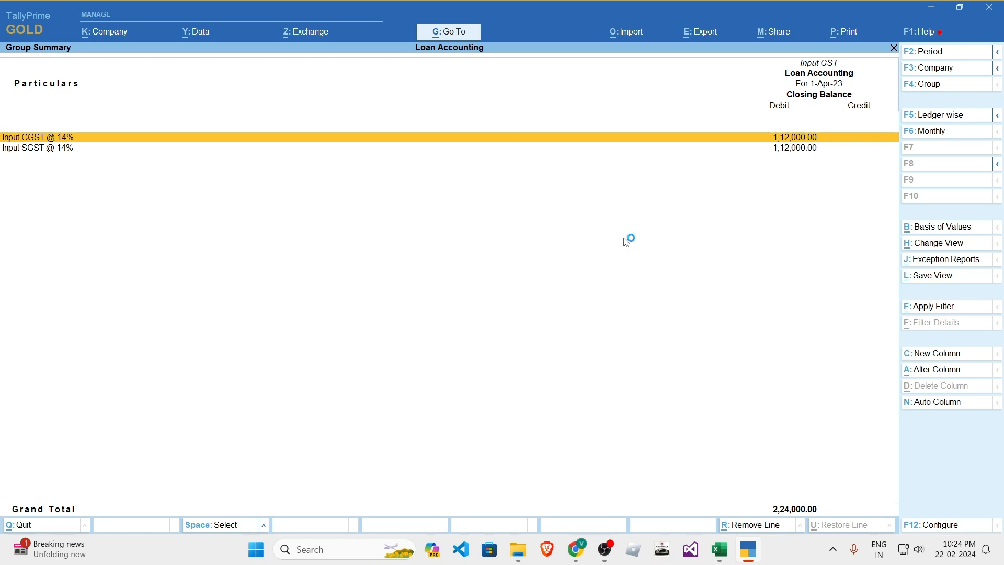
- Trace the Input CGST @ 14% ledger down to its purchase voucher and return to the Balance Sheet
{"action": "key", "text": "Return"}
{"action": "key", "text": "Return"}
{"action": "key", "text": "Return"}
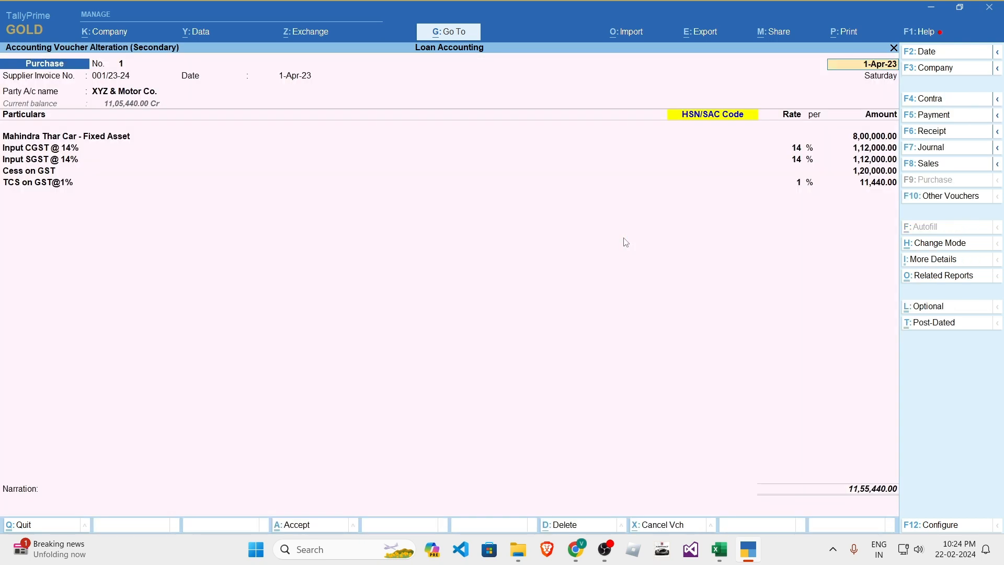
{"action": "key", "text": "Escape"}
{"action": "key", "text": "Escape"}
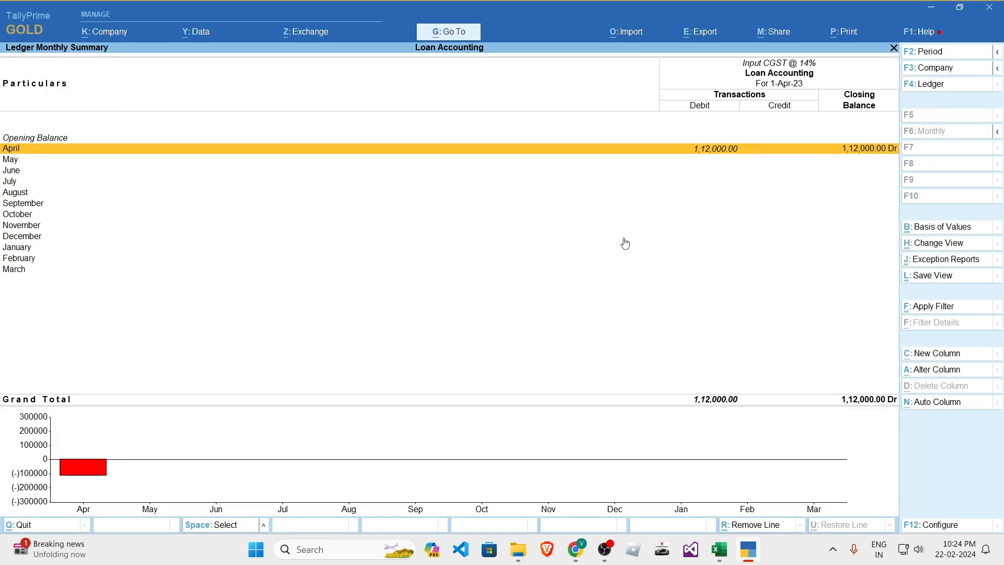
{"action": "key", "text": "Escape"}
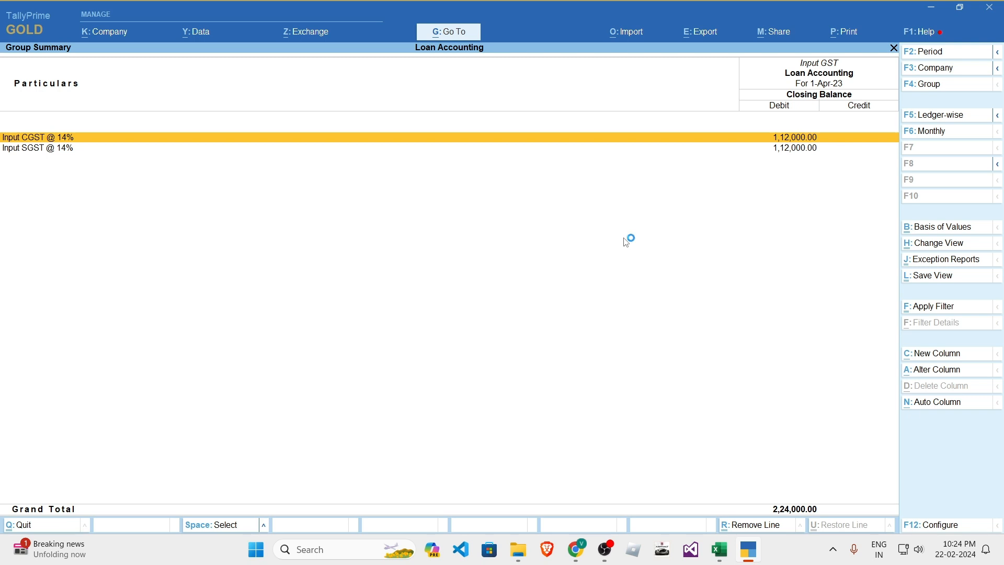
{"action": "key", "text": "Escape"}
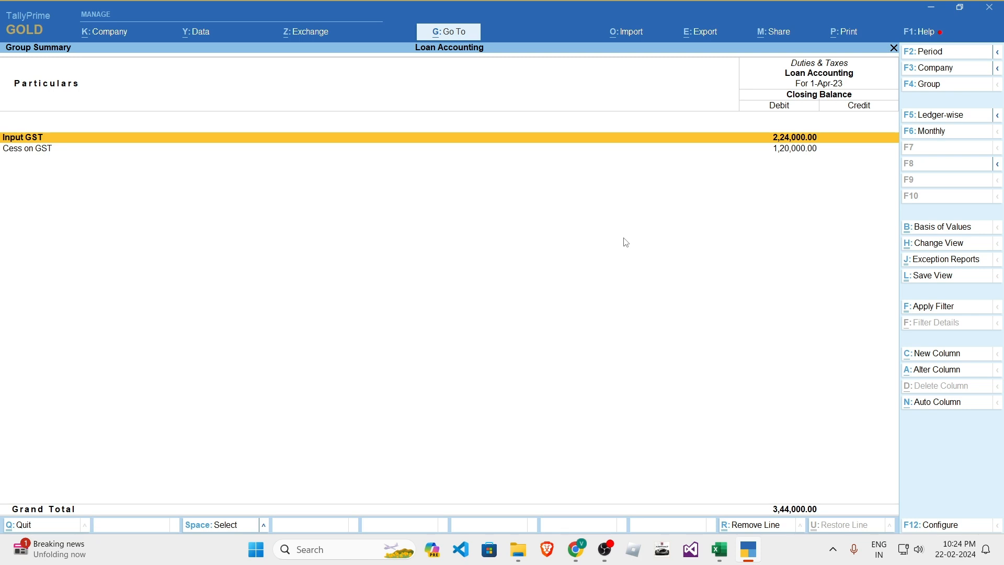
{"action": "key", "text": "Return"}
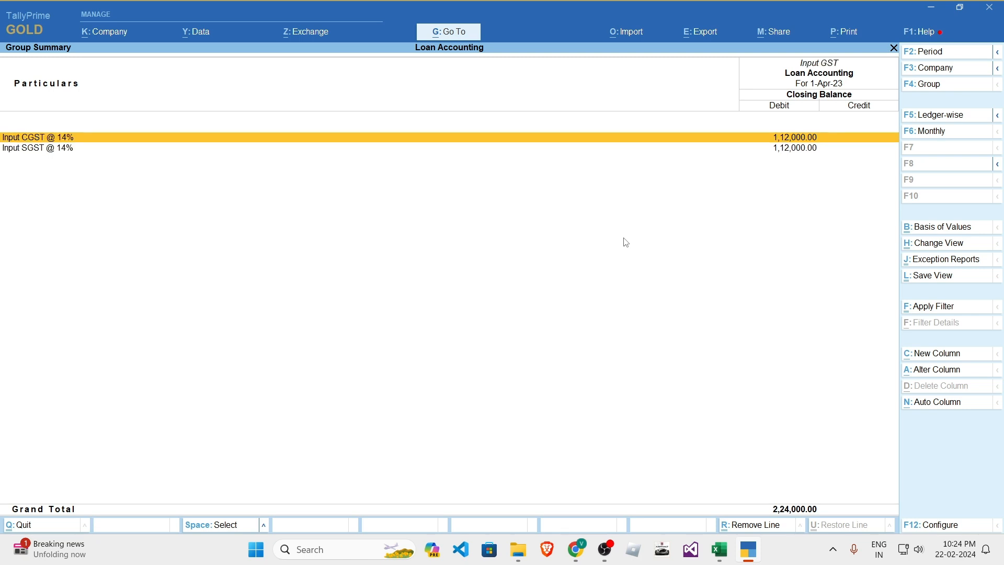
{"action": "key", "text": "Return"}
{"action": "key", "text": "Escape"}
{"action": "key", "text": "Escape"}
{"action": "key", "text": "Escape"}
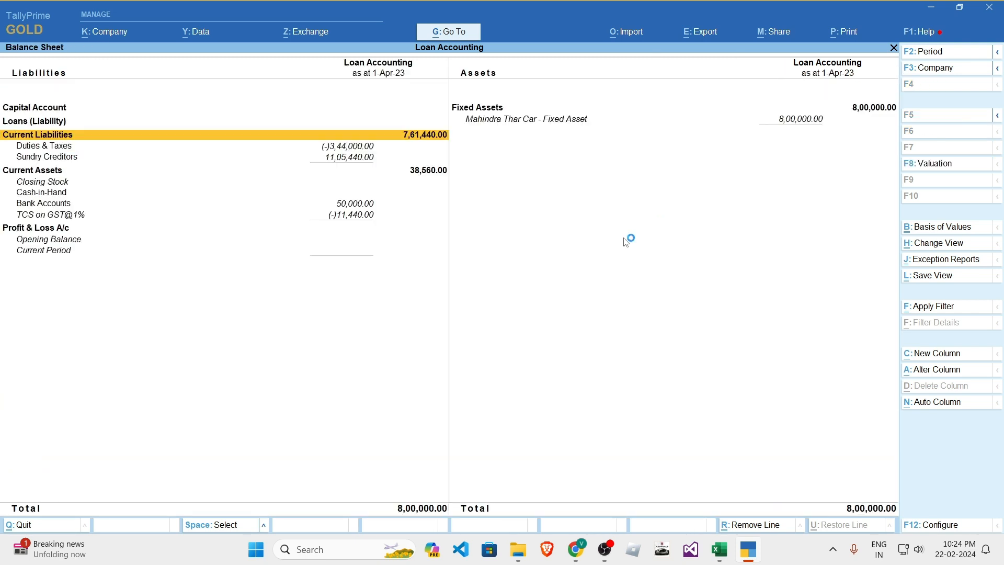
- Review the April vouchers of XYZ & Motor Co. under Sundry Creditors and return to the Balance Sheet
{"action": "key", "text": "Down"}
{"action": "key", "text": "Down"}
{"action": "key", "text": "Up"}
{"action": "key", "text": "Down"}
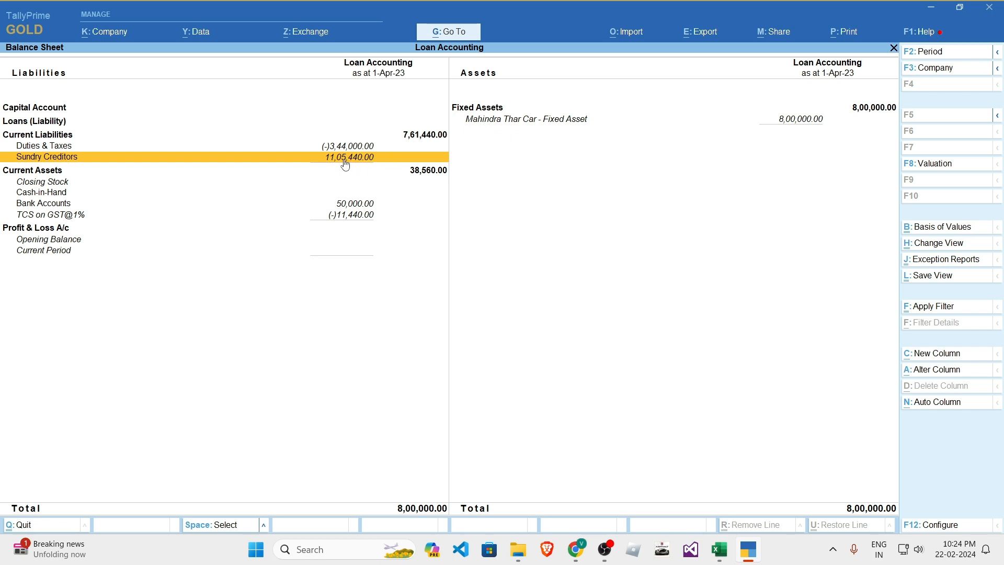
{"action": "key", "text": "Return"}
{"action": "key", "text": "Return"}
{"action": "key", "text": "Return"}
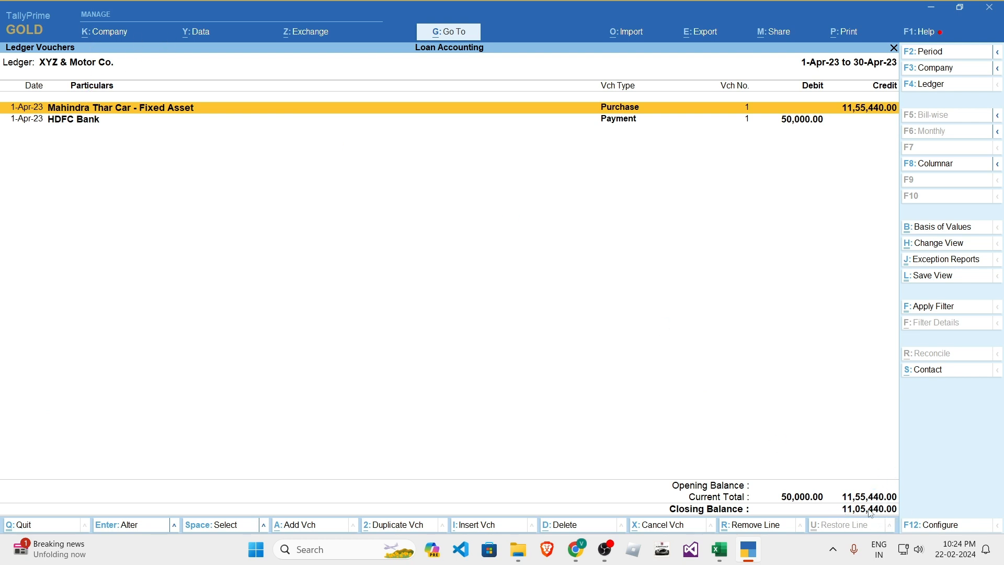
{"action": "key", "text": "Escape"}
{"action": "key", "text": "Escape"}
{"action": "key", "text": "Escape"}
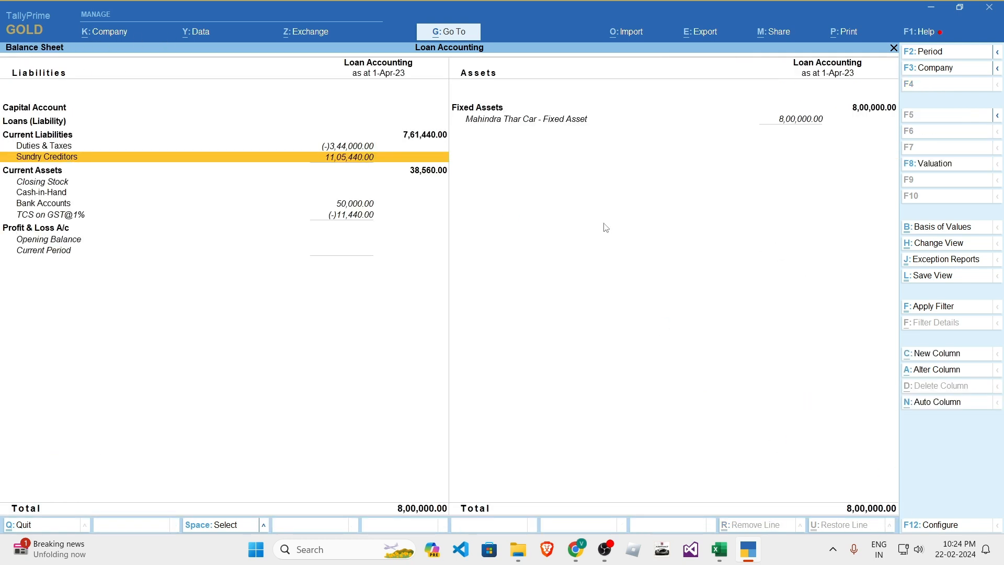
- Check the monthly summary of the HDFC Bank ledger under Bank Accounts and return to the Balance Sheet
{"action": "key", "text": "Down"}
{"action": "key", "text": "Down"}
{"action": "key", "text": "Down"}
{"action": "key", "text": "Down"}
{"action": "key", "text": "Return"}
{"action": "key", "text": "Return"}
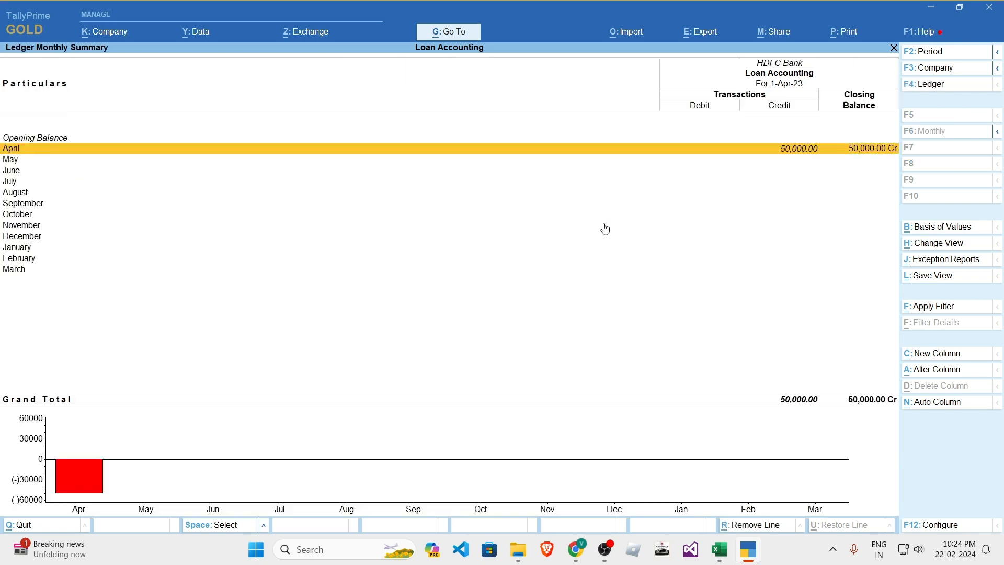
{"action": "key", "text": "Escape"}
{"action": "key", "text": "Escape"}
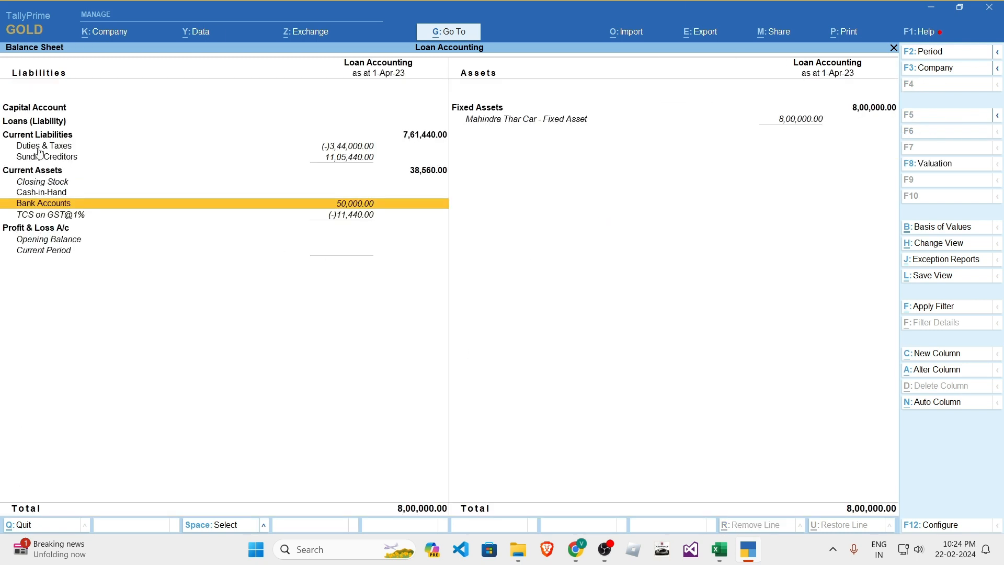
- Open the XYZ & Motor Co. payment voucher from the HDFC Bank ledger and move to its HDFC Bank entry
{"action": "key", "text": "Return"}
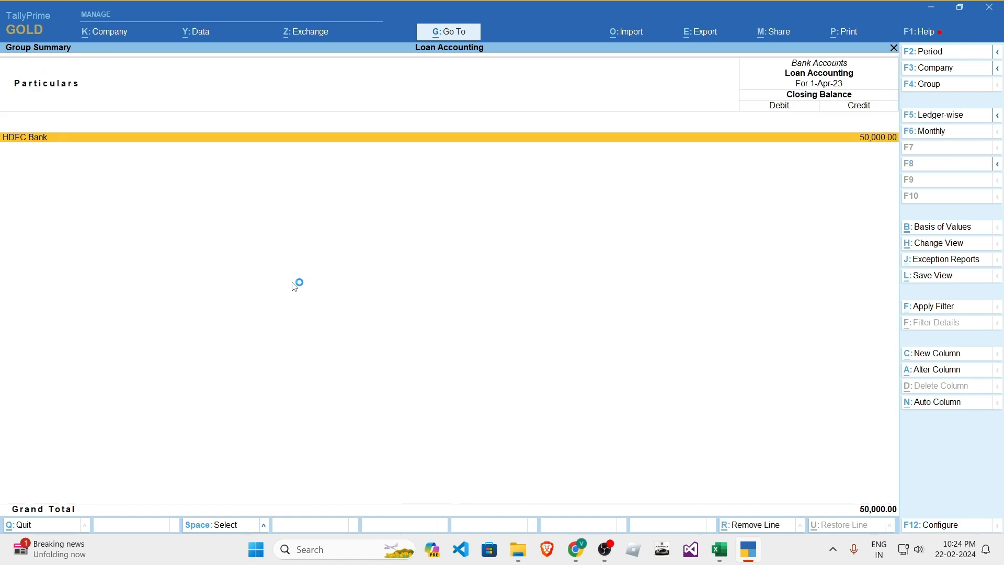
{"action": "key", "text": "Return"}
{"action": "key", "text": "Return"}
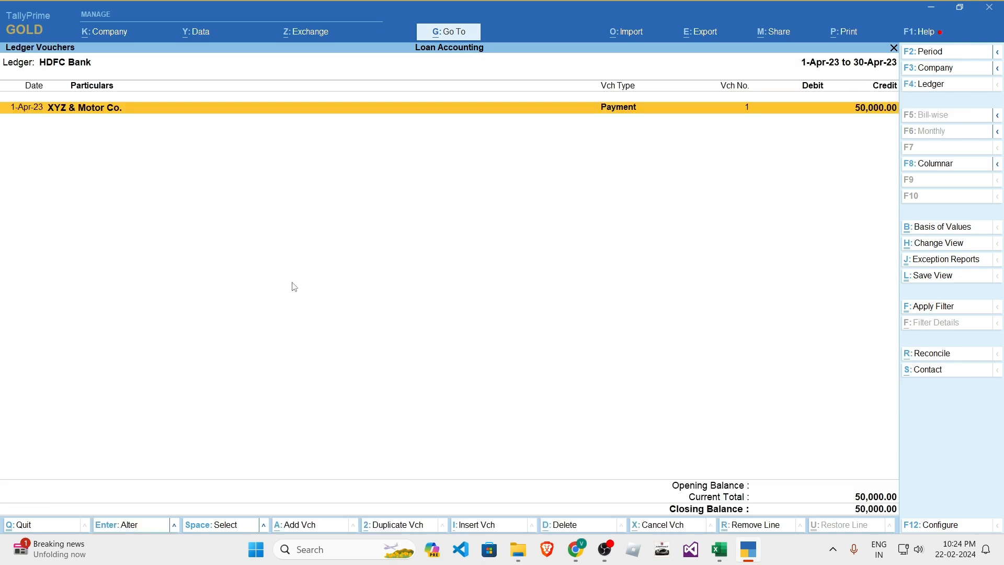
{"action": "key", "text": "Return"}
{"action": "key", "text": "Down"}
{"action": "key", "text": "Return"}
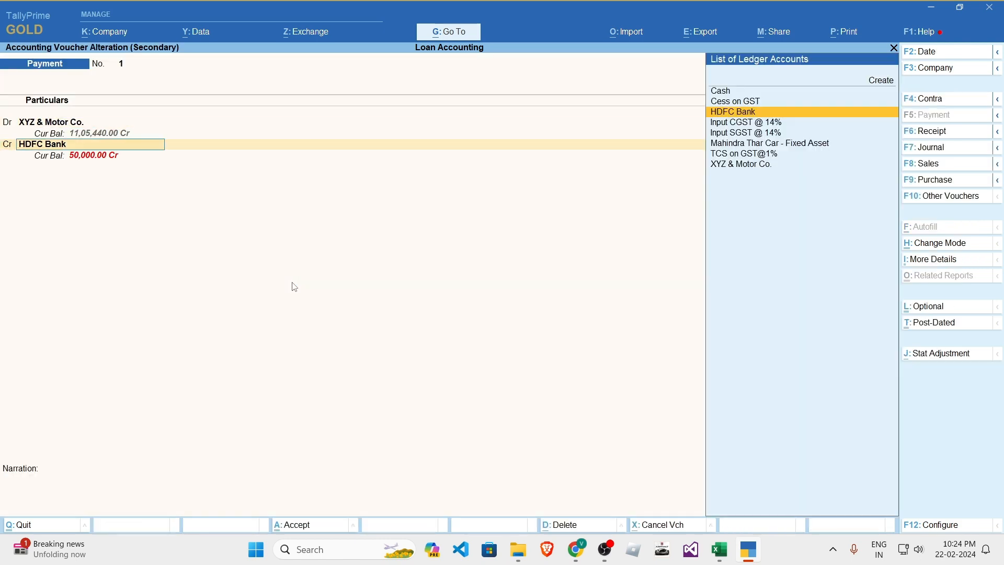
- Set the HDFC Bank ledger's opening balance to 12,00,000 from within the payment voucher, and save both the ledger and the voucher
{"action": "key", "text": "ctrl+Return"}
{"action": "key", "text": "Return"}
{"action": "key", "text": "Return"}
{"action": "key", "text": "Return"}
{"action": "key", "text": "Return"}
{"action": "key", "text": "Return"}
{"action": "key", "text": "Return"}
{"action": "key", "text": "Return"}
{"action": "key", "text": "Return"}
{"action": "key", "text": "Return"}
{"action": "key", "text": "Return"}
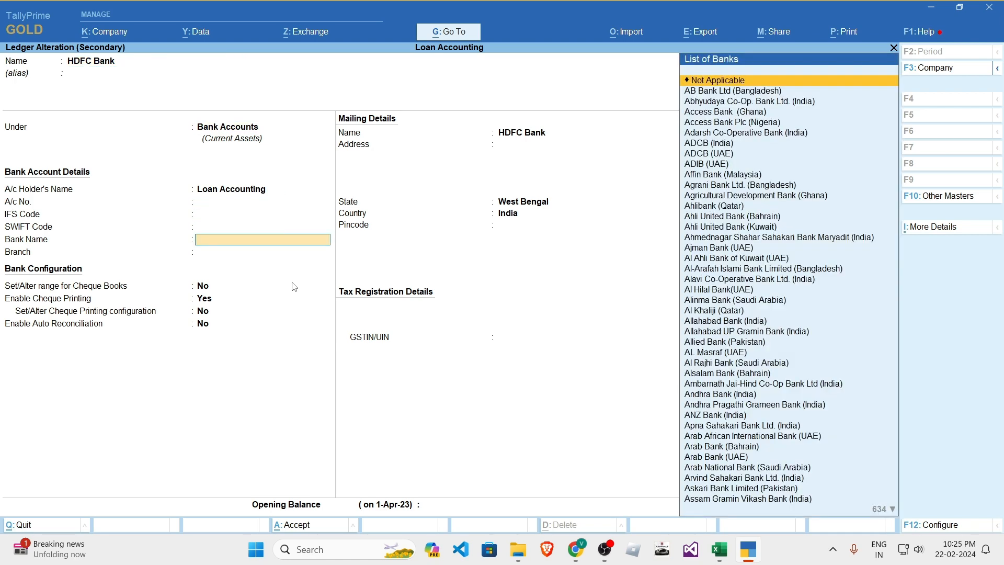
{"action": "key", "text": "Return"}
{"action": "key", "text": "Return"}
{"action": "key", "text": "Return"}
{"action": "key", "text": "Return"}
{"action": "key", "text": "Return"}
{"action": "key", "text": "Return"}
{"action": "key", "text": "Return"}
{"action": "key", "text": "Return"}
{"action": "key", "text": "Return"}
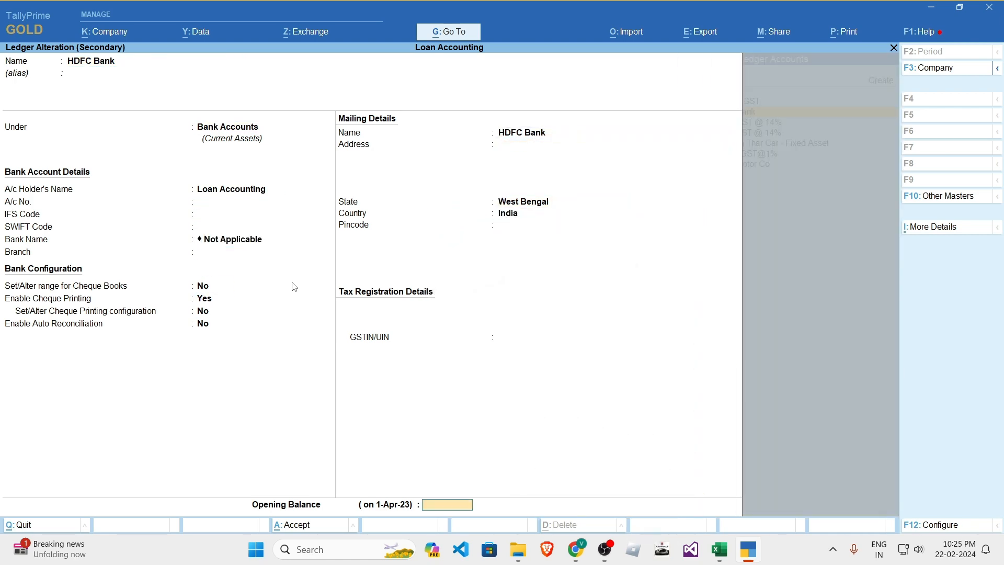
{"action": "type", "text": "1200000"}
{"action": "key", "text": "Return"}
{"action": "key", "text": "Return"}
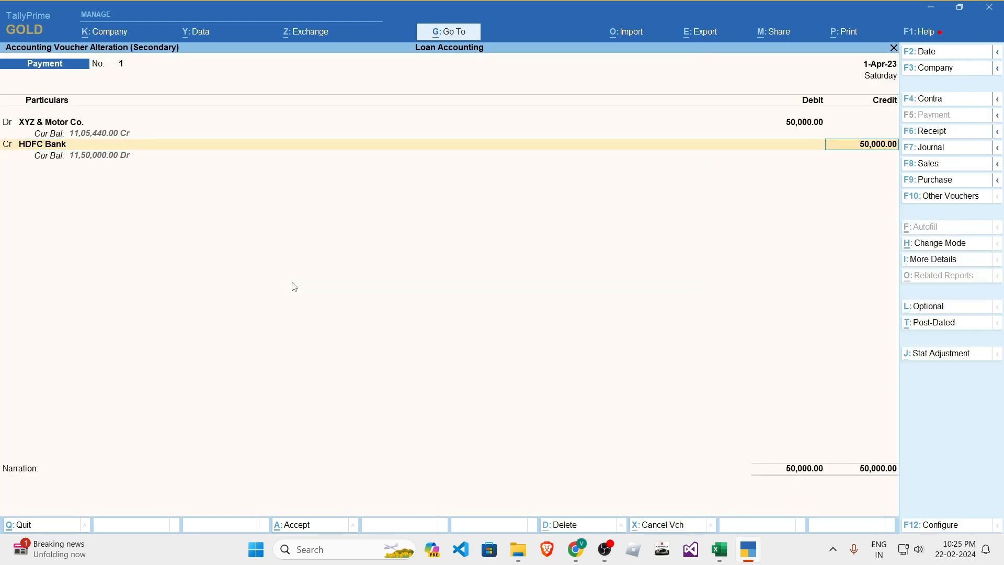
{"action": "key", "text": "ctrl+a"}
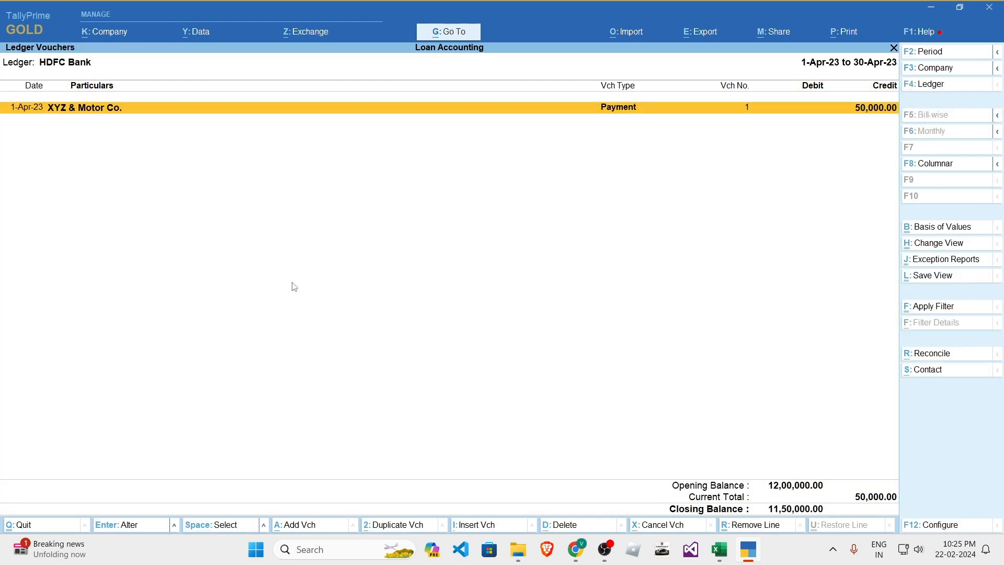
- Return to the Balance Sheet and examine the Bank Accounts balance and the difference in opening balances
{"action": "key", "text": "Escape"}
{"action": "key", "text": "Escape"}
{"action": "key", "text": "Escape"}
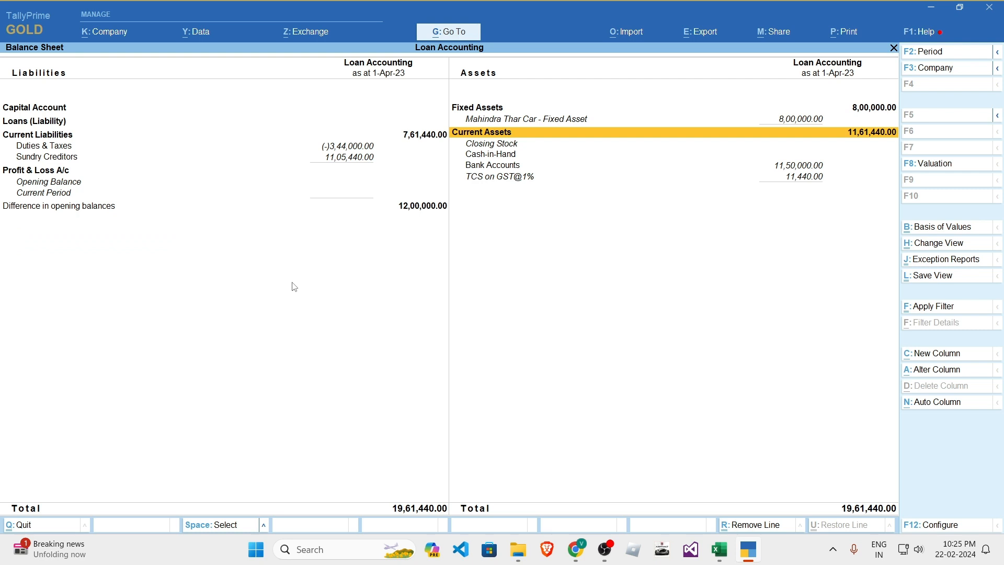
{"action": "key", "text": "Down"}
{"action": "key", "text": "Down"}
{"action": "key", "text": "Up"}
{"action": "key", "text": "Up"}
{"action": "key", "text": "Down"}
{"action": "key", "text": "Down"}
{"action": "key", "text": "Down"}
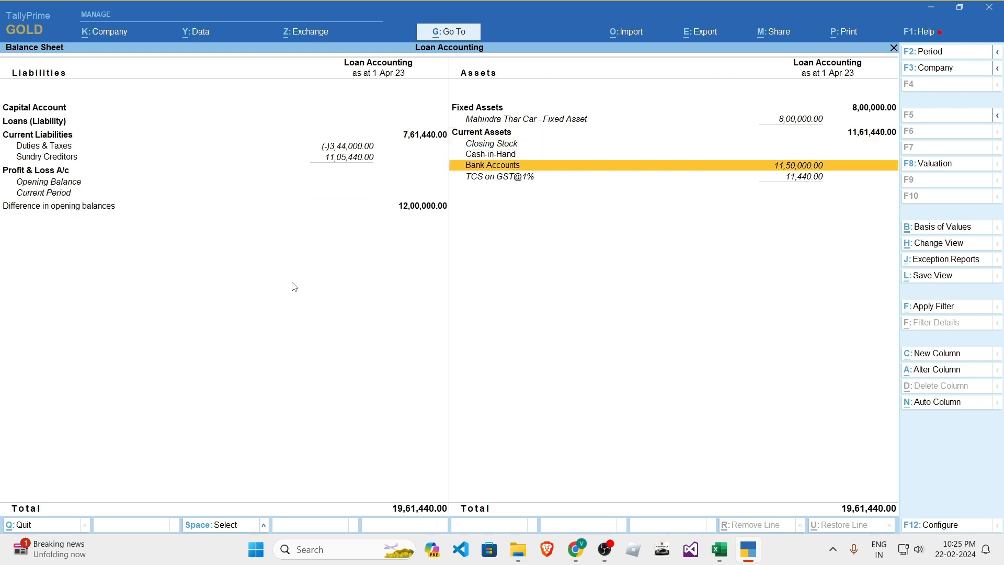
{"action": "key", "text": "Return"}
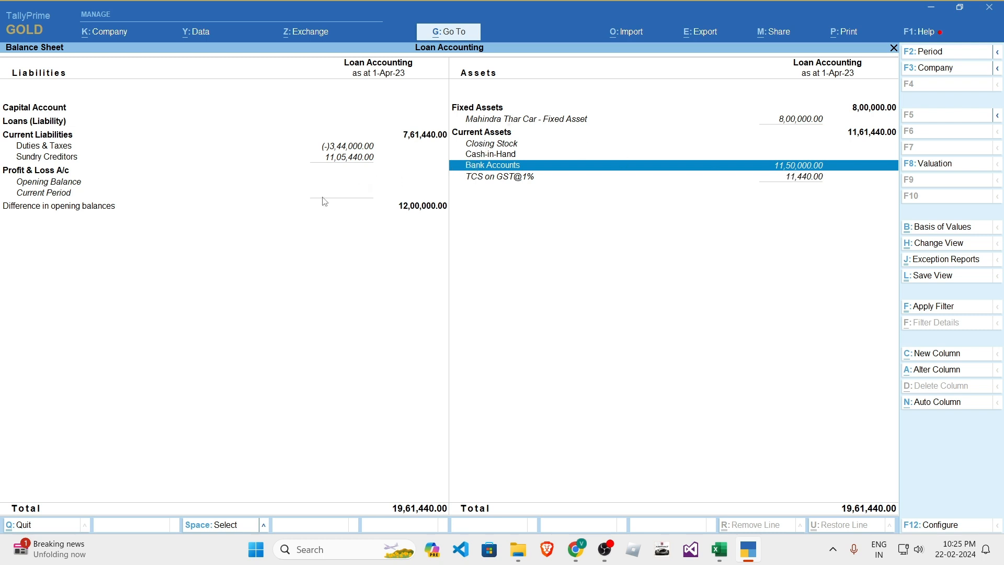
- Examine the TCS on GST@1% line under Current Assets and close the Balance Sheet
{"action": "key", "text": "Down"}
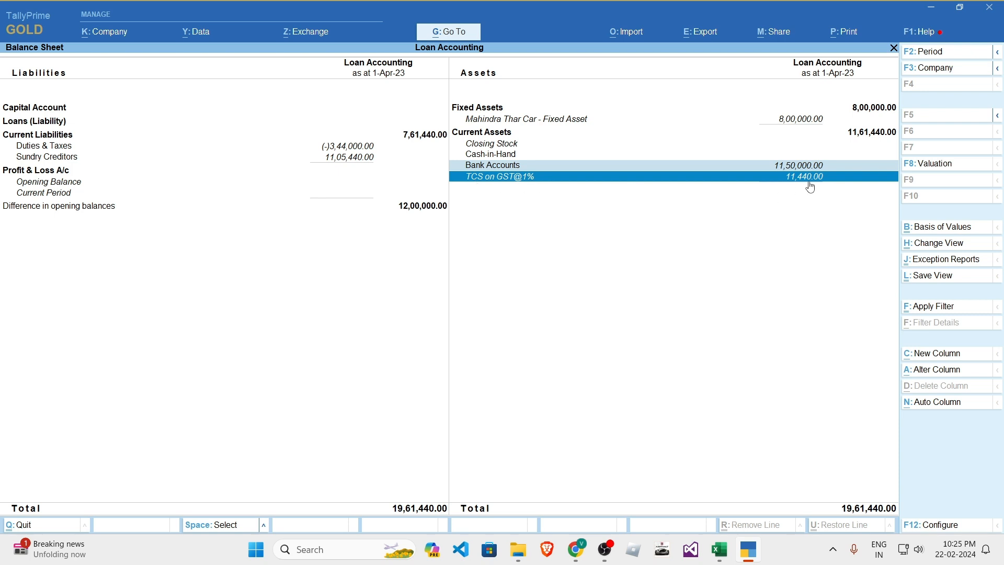
{"action": "key", "text": "space"}
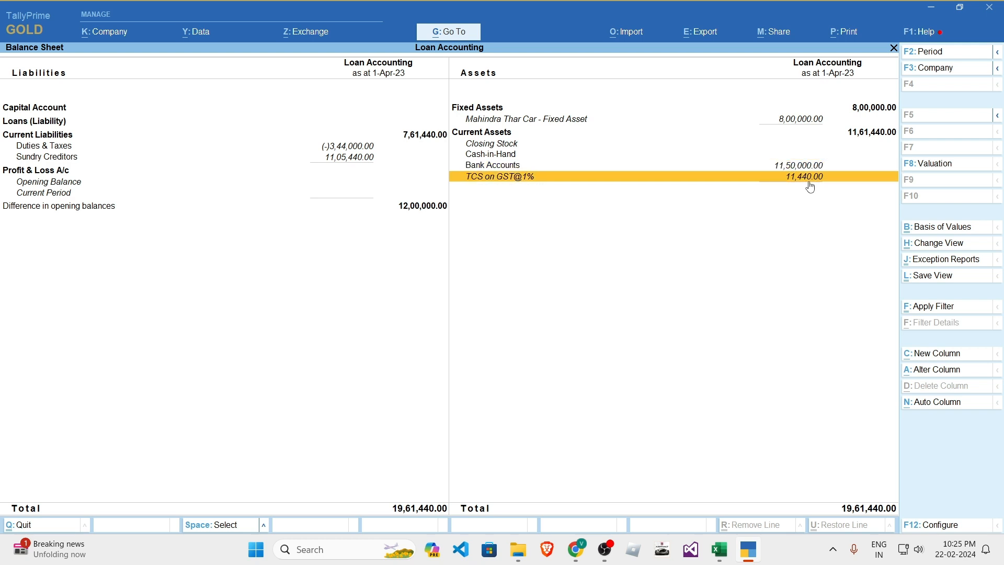
{"action": "key", "text": "shift+Up"}
{"action": "key", "text": "shift+Down"}
{"action": "key", "text": "shift+Up"}
{"action": "key", "text": "shift+Down"}
{"action": "key", "text": "Escape"}
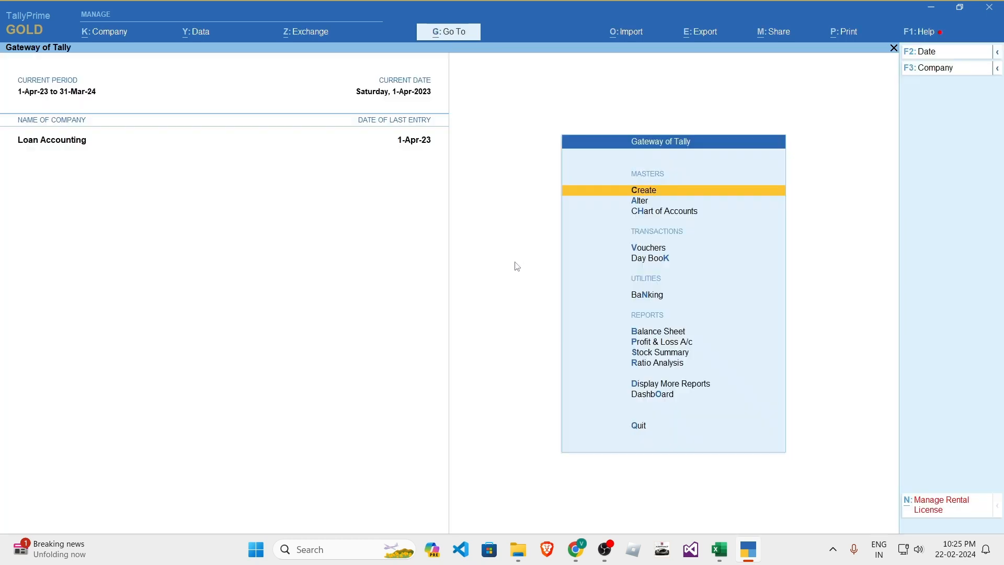
- Switch to the Loan Schedule workbook in Excel and view the Bajaj Finance Ltd. loan summary at the top of the sheet
{"action": "key", "text": "alt+Tab"}
{"action": "left_click", "coordinate": [455, 387]}
{"action": "scroll", "coordinate": [455, 387], "scroll_direction": "up", "scroll_amount": 8}
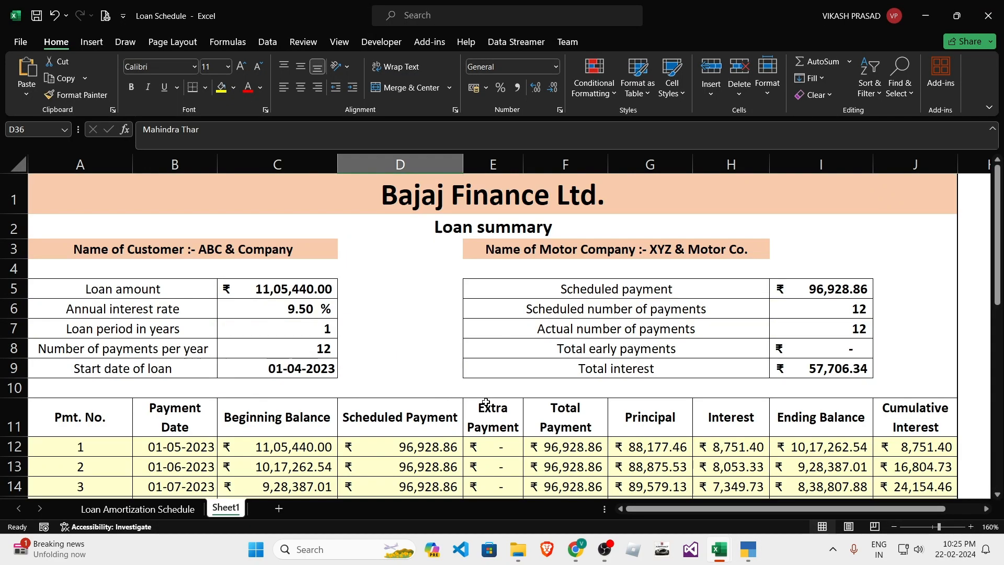
- Examine the Bajaj Finance Ltd. loan summary, the motor company's name and the scheduled payment details against the car value breakdown
{"action": "left_click", "coordinate": [503, 197]}
{"action": "scroll", "coordinate": [522, 314], "scroll_direction": "down", "scroll_amount": 5}
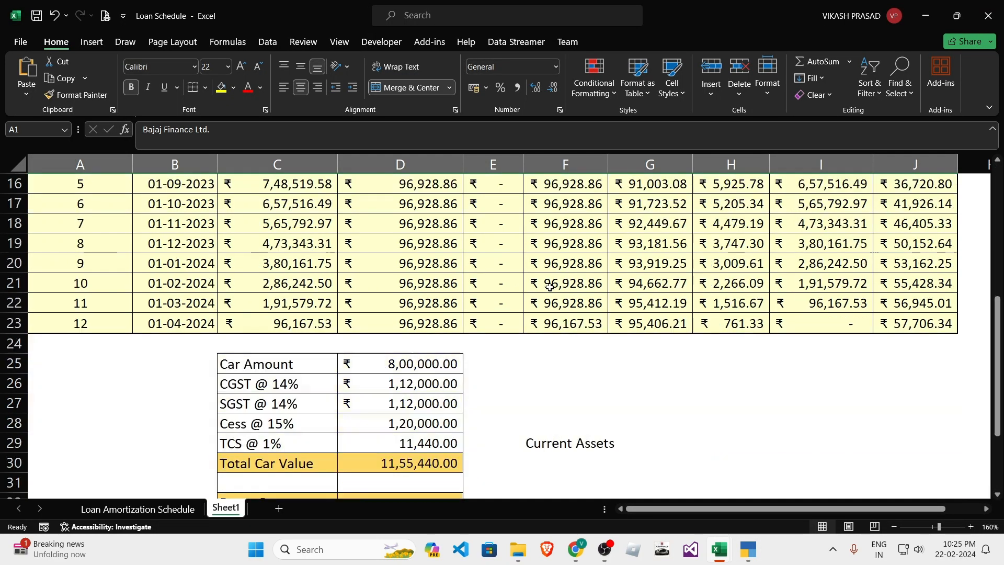
{"action": "scroll", "coordinate": [486, 288], "scroll_direction": "up", "scroll_amount": 5}
{"action": "left_click", "coordinate": [602, 387]}
{"action": "scroll", "coordinate": [636, 371], "scroll_direction": "down", "scroll_amount": 4}
{"action": "scroll", "coordinate": [636, 370], "scroll_direction": "up", "scroll_amount": 4}
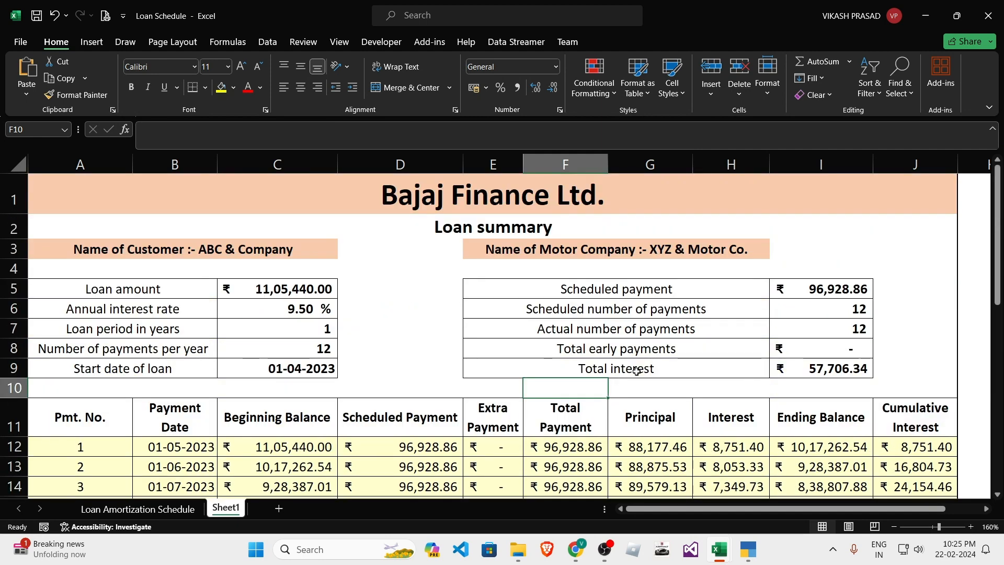
{"action": "scroll", "coordinate": [662, 404], "scroll_direction": "down", "scroll_amount": 4}
{"action": "scroll", "coordinate": [663, 404], "scroll_direction": "up", "scroll_amount": 2}
{"action": "scroll", "coordinate": [663, 404], "scroll_direction": "up", "scroll_amount": 2}
{"action": "left_click", "coordinate": [691, 247]}
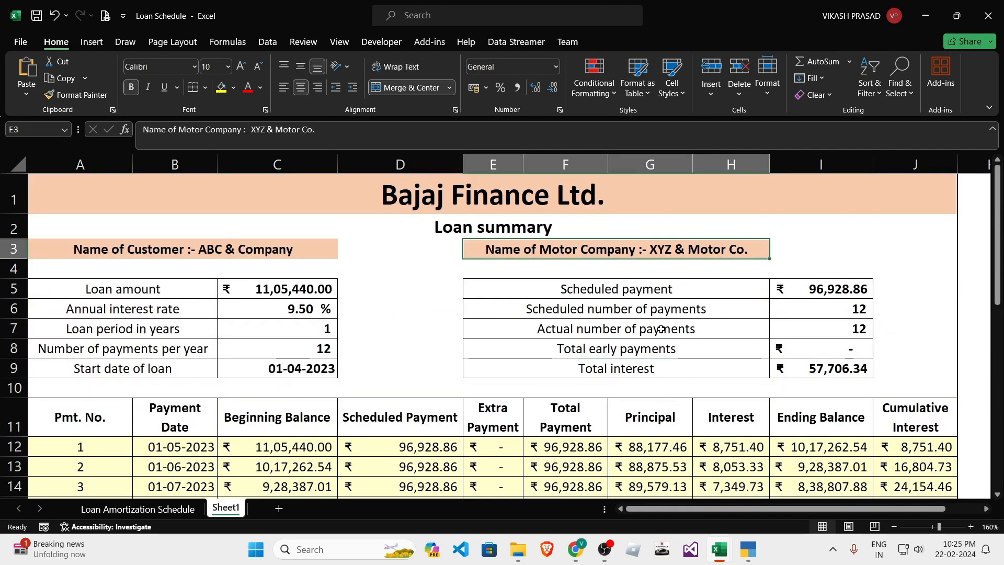
{"action": "scroll", "coordinate": [655, 347], "scroll_direction": "down", "scroll_amount": 5}
{"action": "left_click", "coordinate": [667, 410]}
{"action": "scroll", "coordinate": [667, 410], "scroll_direction": "up", "scroll_amount": 5}
{"action": "left_click", "coordinate": [626, 204]}
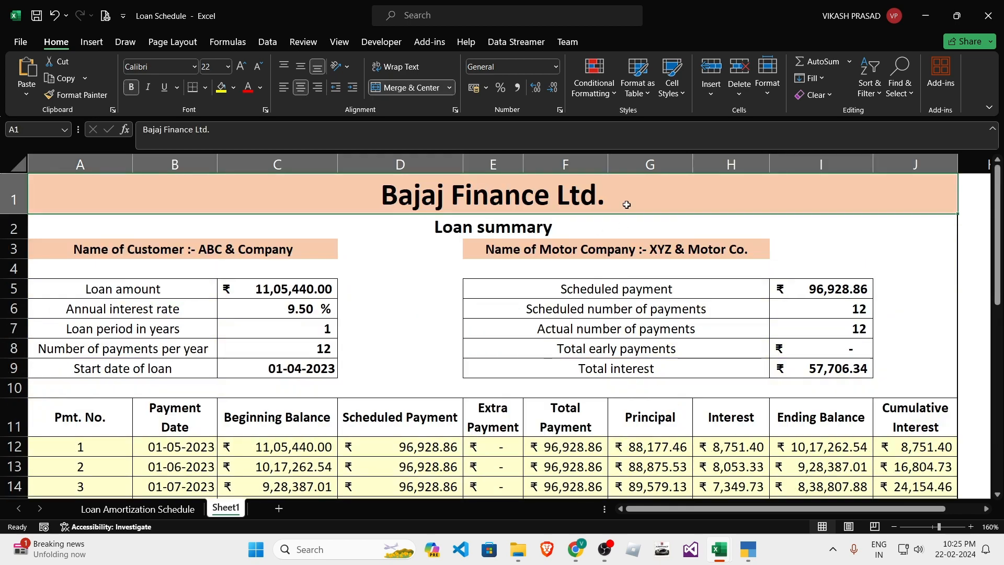
{"action": "scroll", "coordinate": [595, 370], "scroll_direction": "down", "scroll_amount": 3}
{"action": "left_click_drag", "start_coordinate": [569, 162], "coordinate": [730, 162]}
{"action": "scroll", "coordinate": [663, 251], "scroll_direction": "up", "scroll_amount": 3}
{"action": "left_click", "coordinate": [663, 251]}
{"action": "left_click", "coordinate": [657, 346]}
{"action": "left_click_drag", "start_coordinate": [646, 251], "coordinate": [837, 362]}
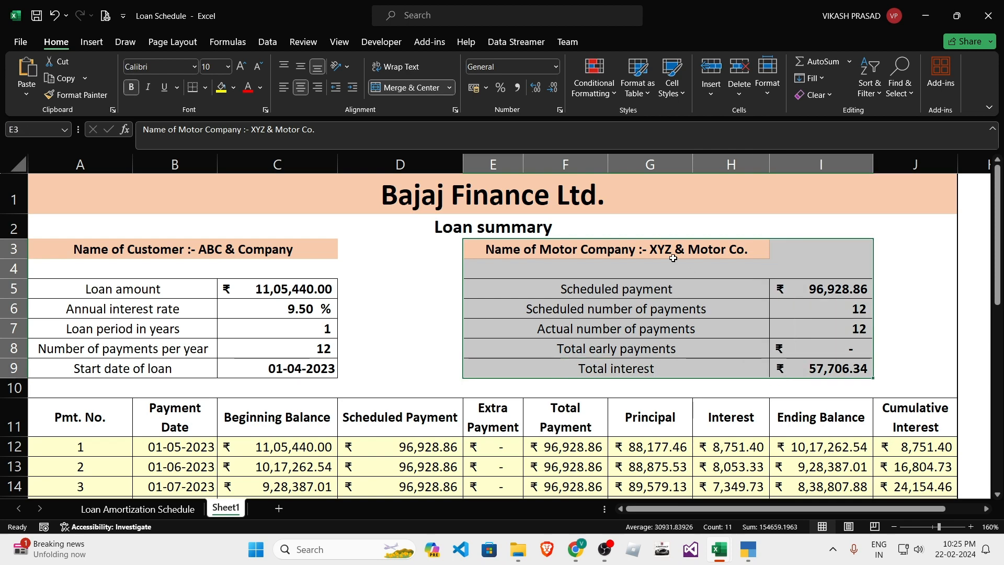
- Check the Down Payment and Balance Payment amounts below the schedule against the Bajaj Finance Ltd. loan summary
{"action": "left_click", "coordinate": [486, 203]}
{"action": "scroll", "coordinate": [392, 419], "scroll_direction": "down", "scroll_amount": 5}
{"action": "scroll", "coordinate": [397, 393], "scroll_direction": "down", "scroll_amount": 3}
{"action": "left_click", "coordinate": [413, 303]}
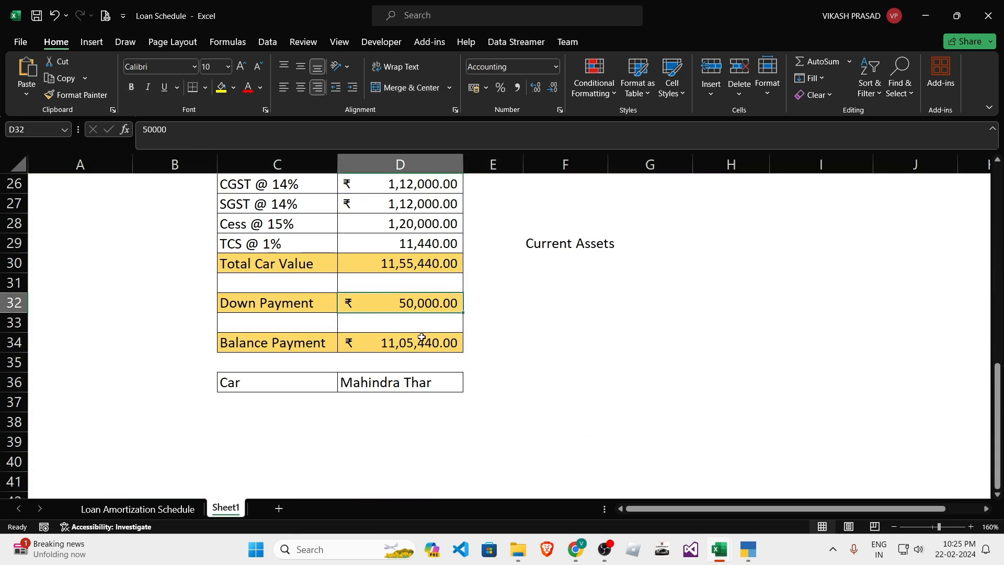
{"action": "left_click", "coordinate": [425, 346]}
{"action": "scroll", "coordinate": [554, 380], "scroll_direction": "up", "scroll_amount": 8}
{"action": "left_click", "coordinate": [553, 206]}
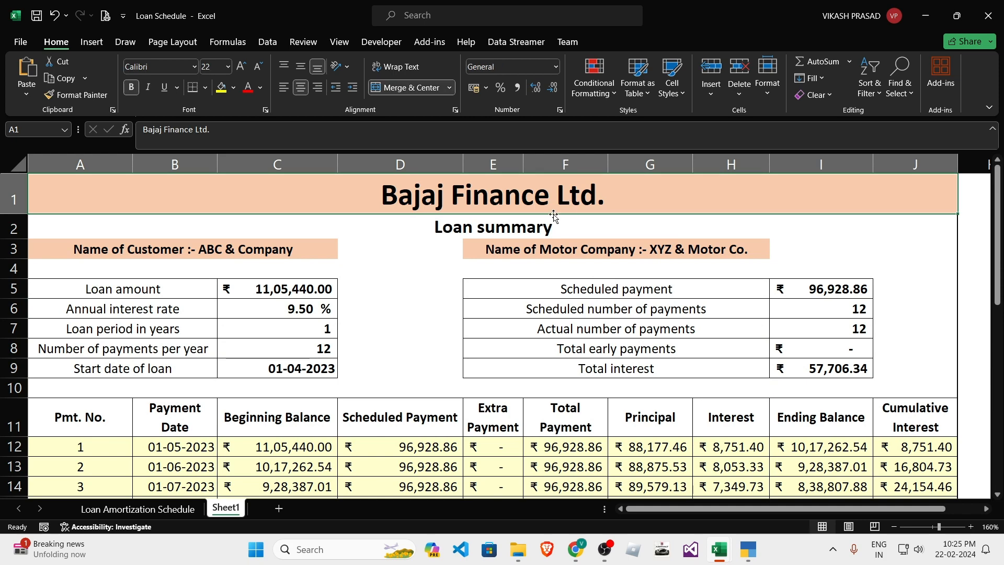
{"action": "scroll", "coordinate": [752, 372], "scroll_direction": "down", "scroll_amount": 7}
{"action": "left_click", "coordinate": [413, 443]}
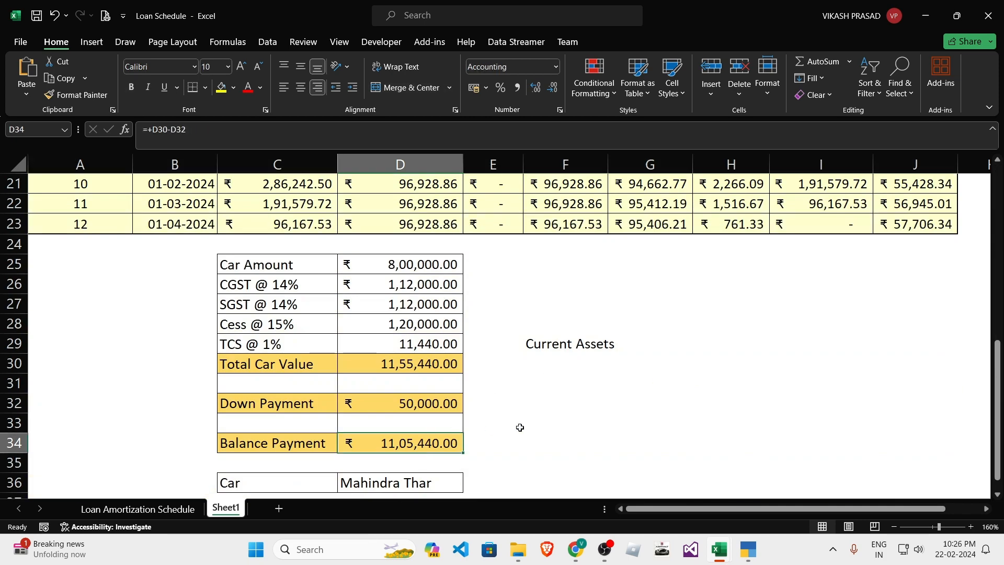
{"action": "scroll", "coordinate": [520, 427], "scroll_direction": "up", "scroll_amount": 7}
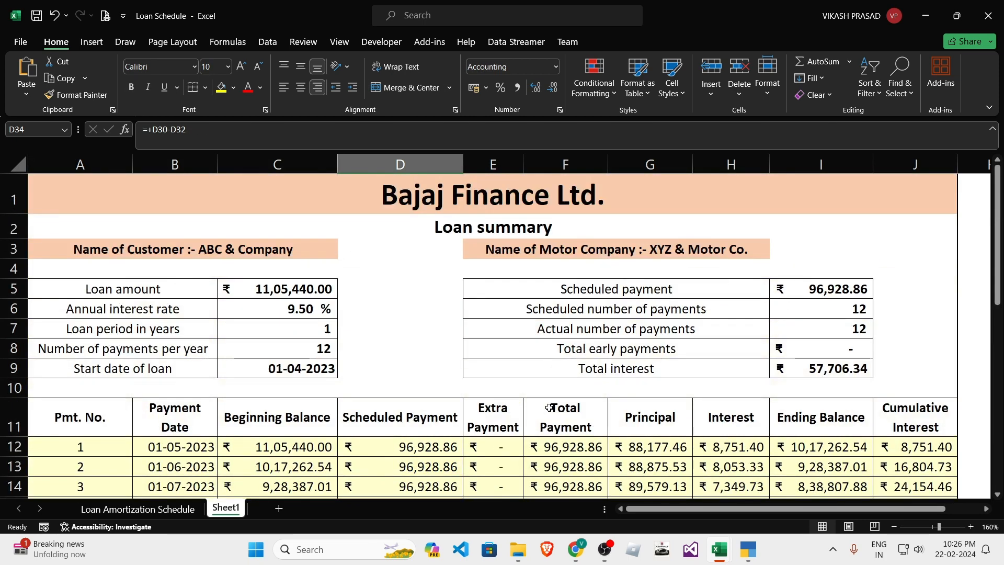
- Examine the Total Payment instalments and the first month's interest in the loan schedule
{"action": "scroll", "coordinate": [559, 382], "scroll_direction": "down", "scroll_amount": 3}
{"action": "scroll", "coordinate": [530, 273], "scroll_direction": "up", "scroll_amount": 3}
{"action": "left_click", "coordinate": [522, 198]}
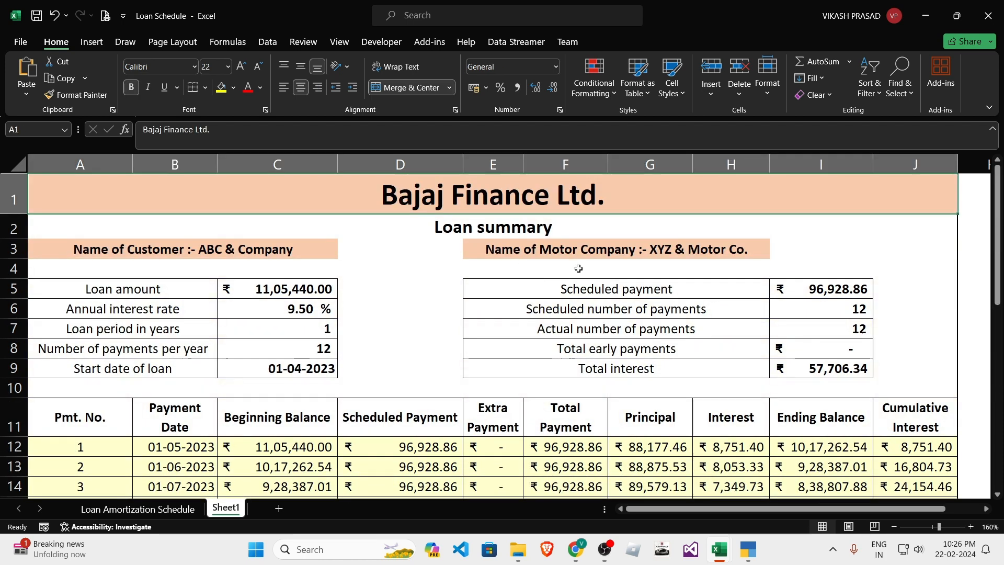
{"action": "scroll", "coordinate": [564, 321], "scroll_direction": "down", "scroll_amount": 2}
{"action": "left_click_drag", "start_coordinate": [563, 320], "coordinate": [567, 486]}
{"action": "scroll", "coordinate": [711, 418], "scroll_direction": "up", "scroll_amount": 2}
{"action": "left_click", "coordinate": [669, 347]}
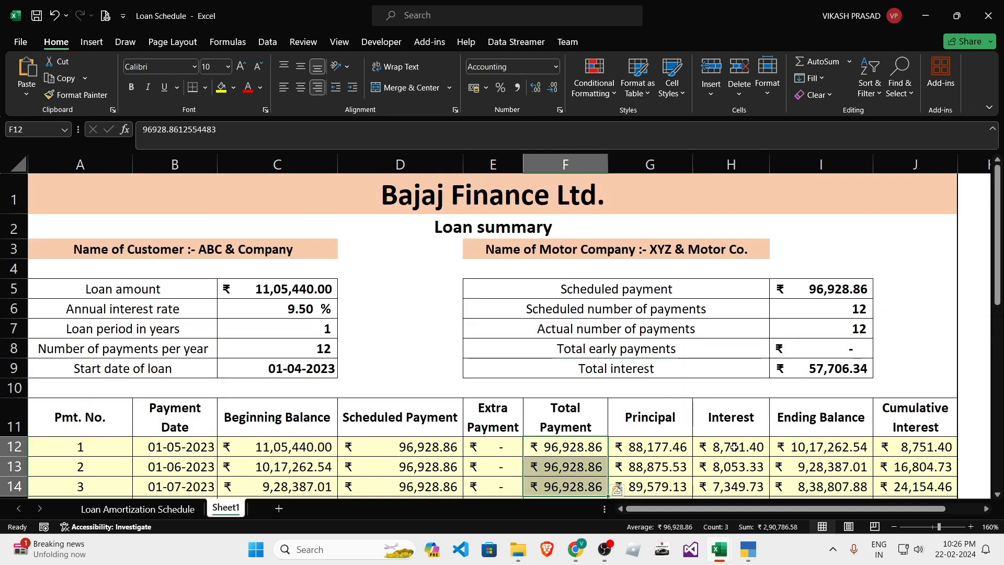
{"action": "left_click", "coordinate": [732, 447]}
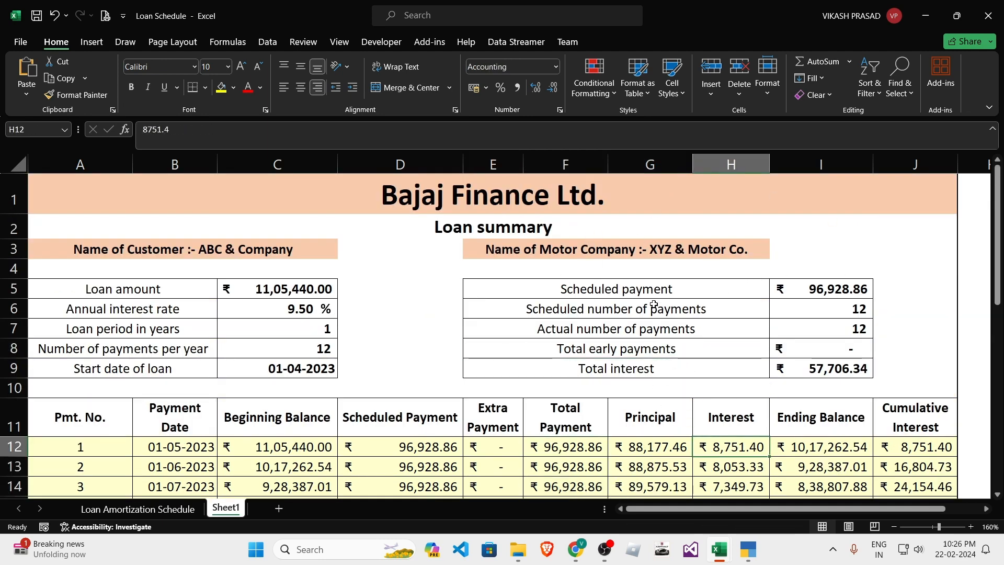
- Switch to TallyPrime and start a journal voucher dated 1-4-2023
{"action": "key", "text": "alt+Tab"}
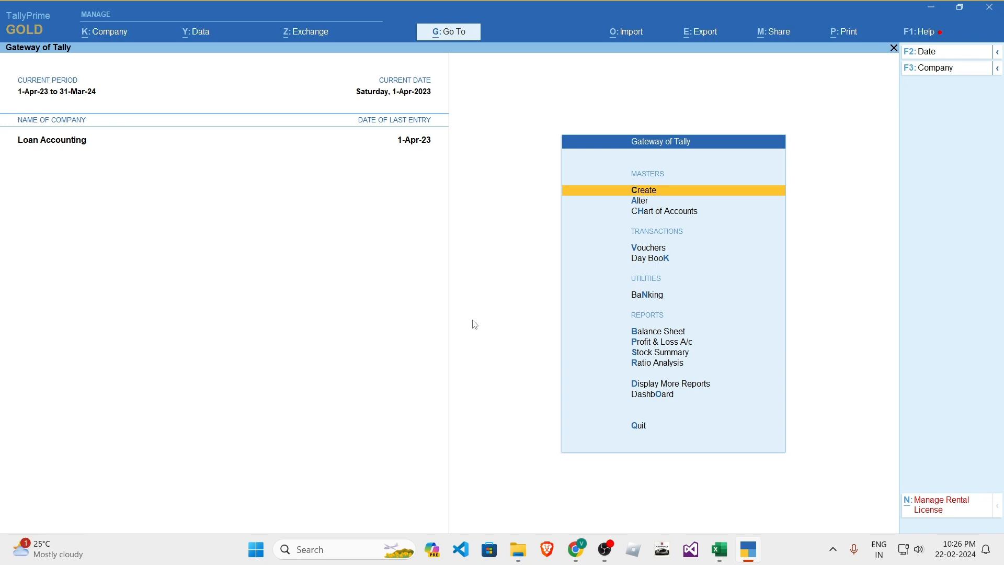
{"action": "key", "text": "v"}
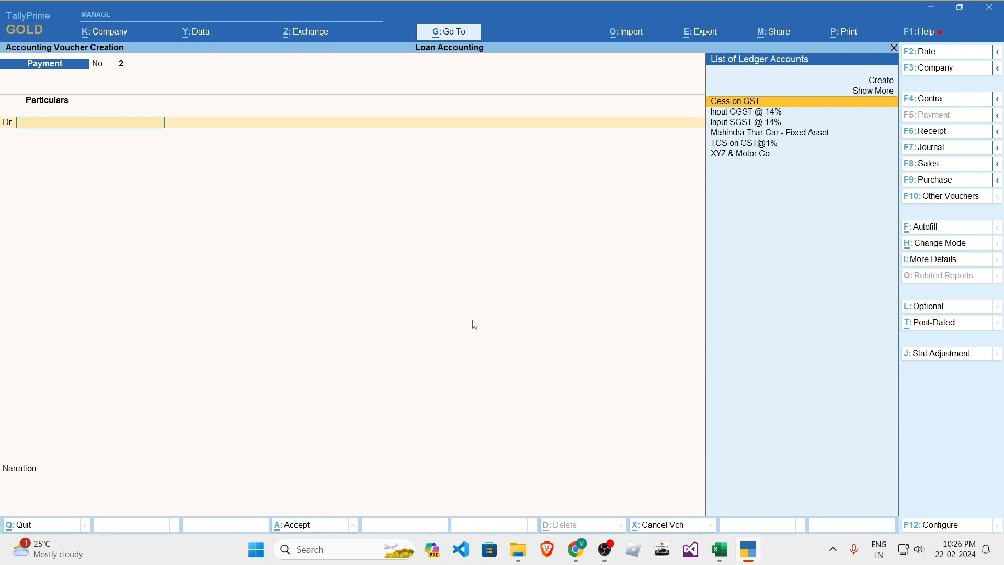
{"action": "key", "text": "F7"}
{"action": "key", "text": "F2"}
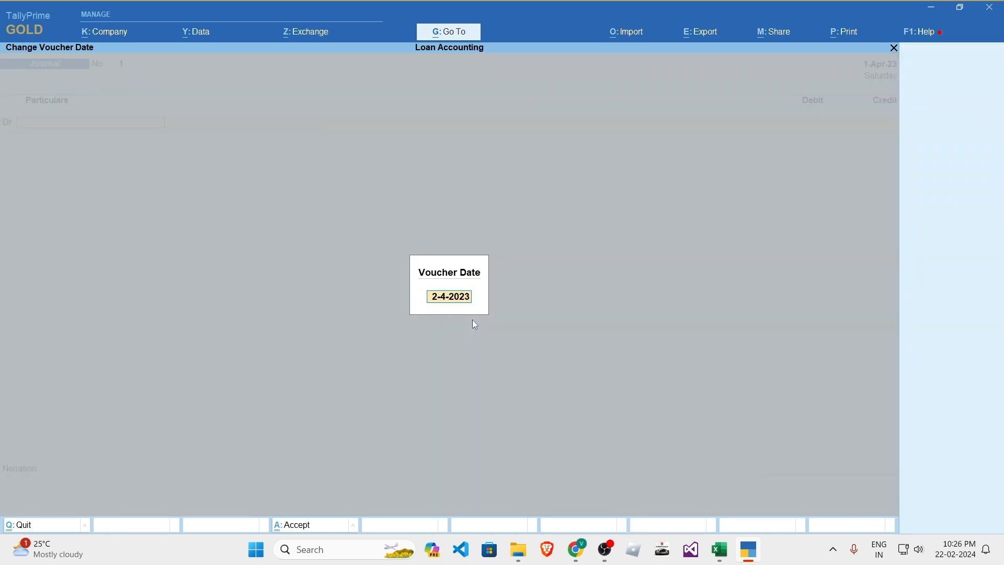
{"action": "type", "text": "1.4."}
{"action": "key", "text": "Return"}
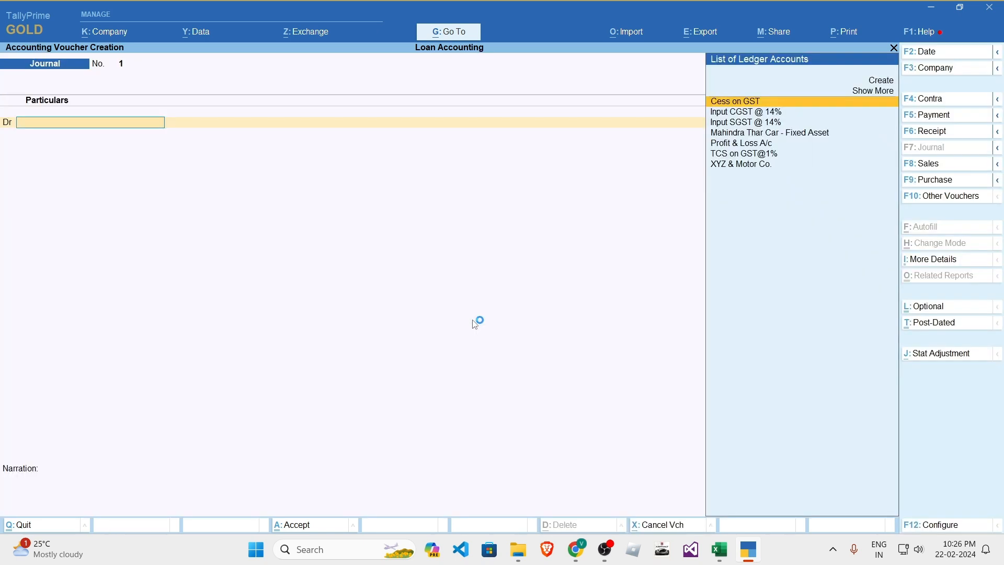
- Debit XYZ & Motor Co. with 11,05,440 in the journal voucher
{"action": "key", "text": "Down"}
{"action": "key", "text": "Down"}
{"action": "key", "text": "Down"}
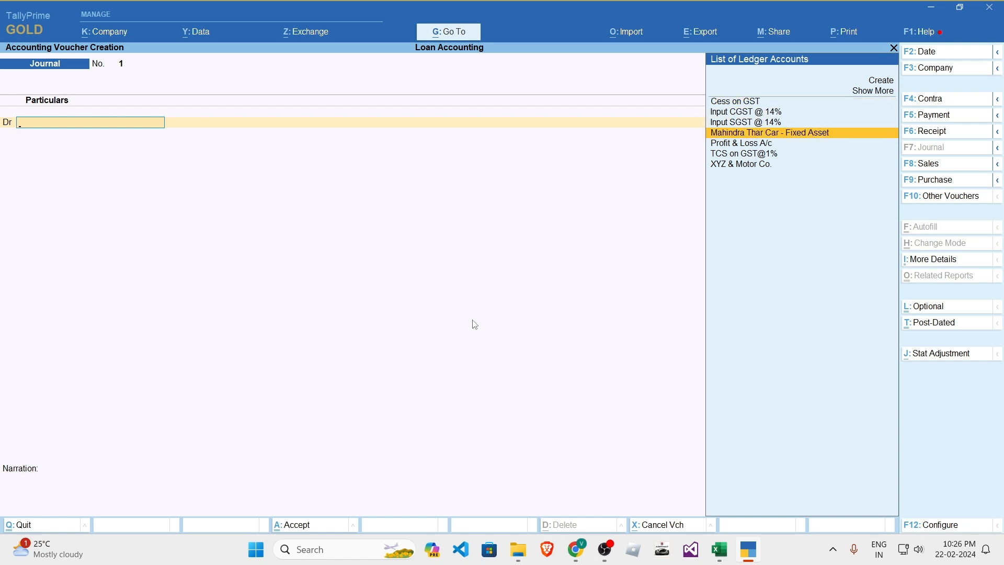
{"action": "key", "text": "Down"}
{"action": "key", "text": "Down"}
{"action": "key", "text": "Down"}
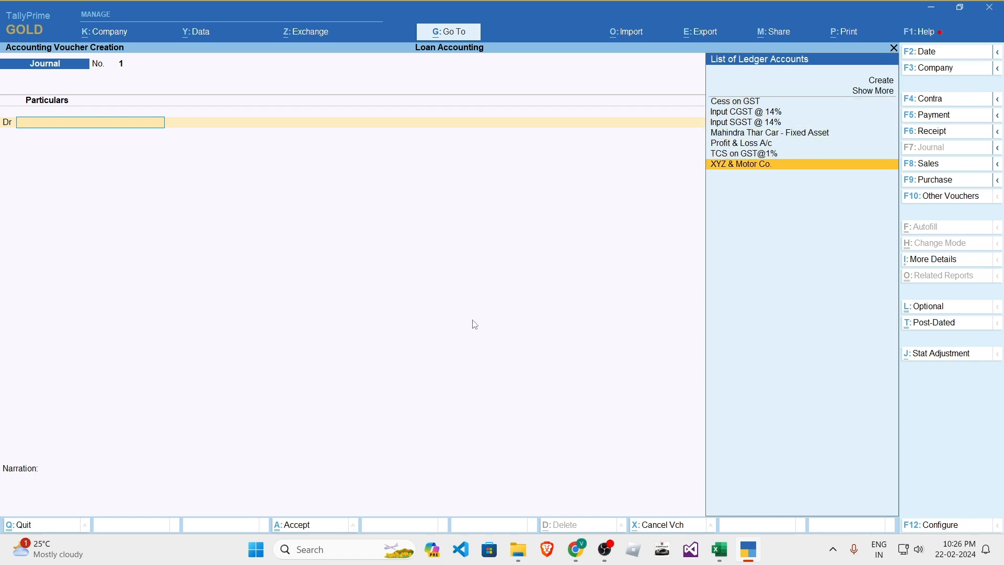
{"action": "key", "text": "Return"}
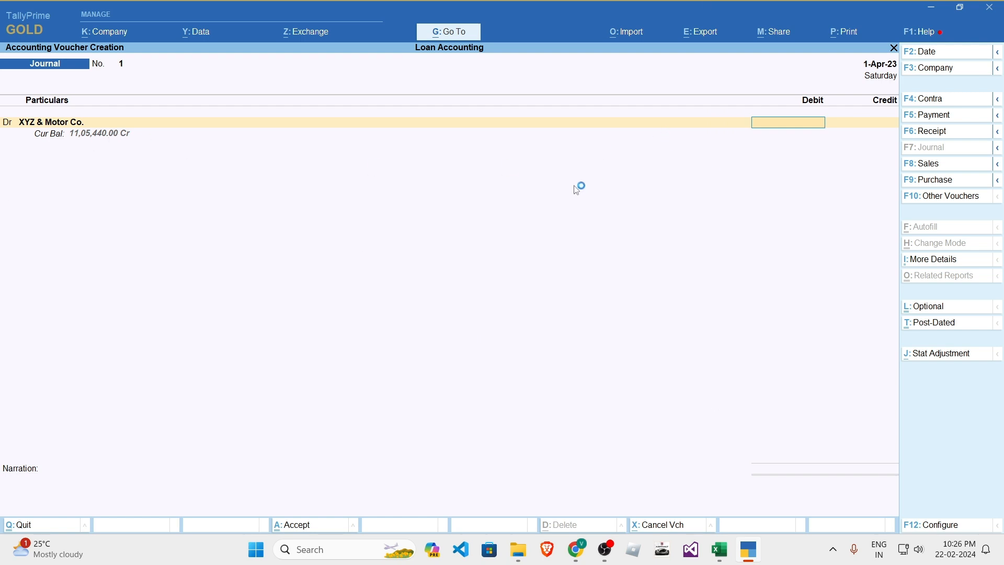
{"action": "type", "text": "11,05,440"}
{"action": "key", "text": "Return"}
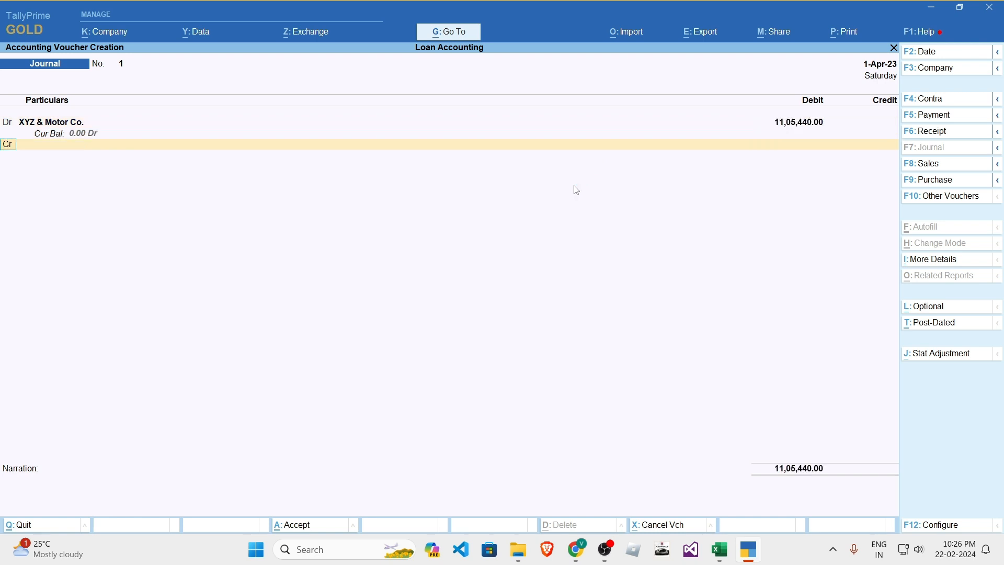
- Create a Bajaj Finance Ltd ledger under Sundry Creditors without bill-by-bill balances for the credit line, checking the lender's name in the Excel loan sheet
{"action": "key", "text": "Return"}
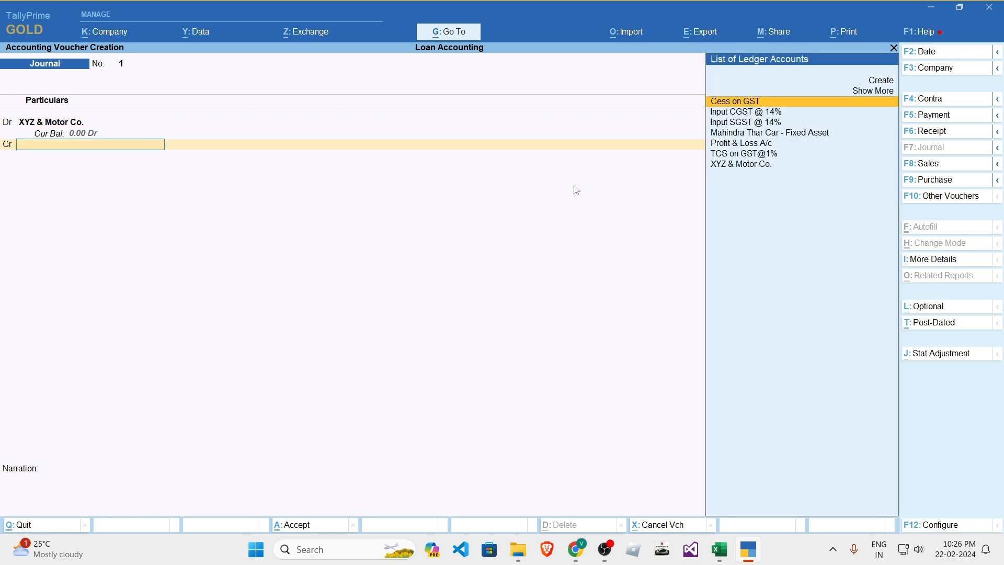
{"action": "key", "text": "alt+c"}
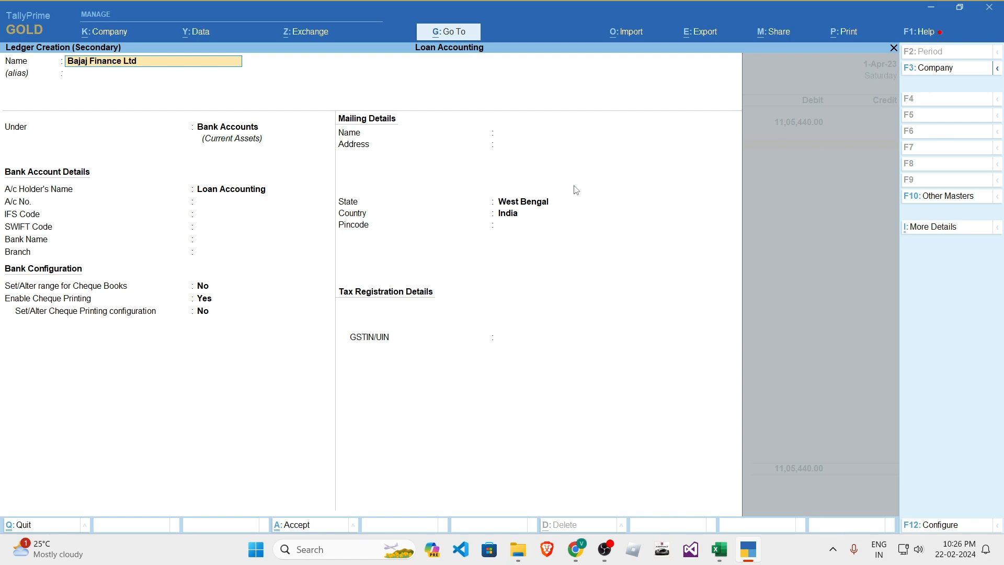
{"action": "type", "text": "Bajaj Finance Ltd"}
{"action": "key", "text": "Return"}
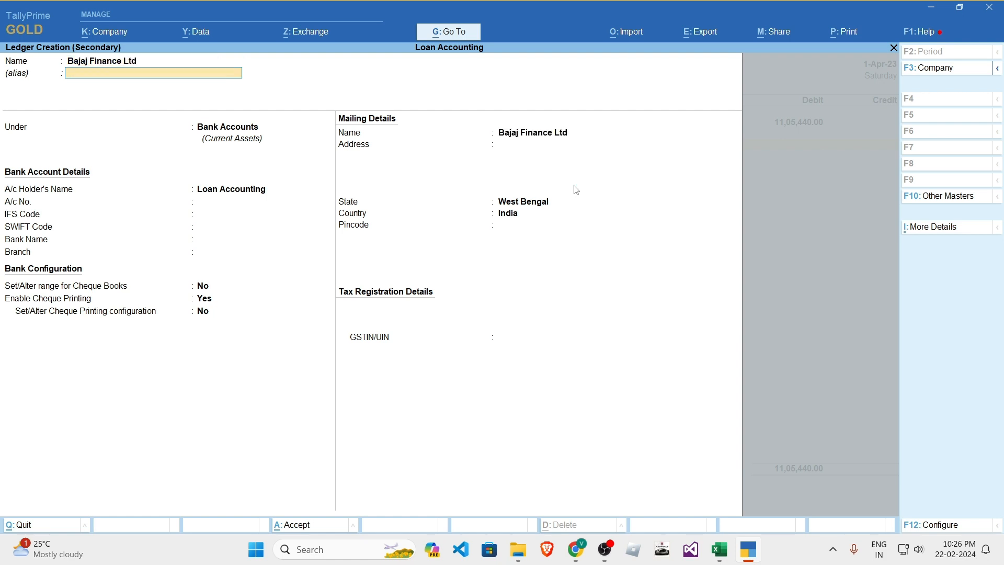
{"action": "type", "text": "Sun"}
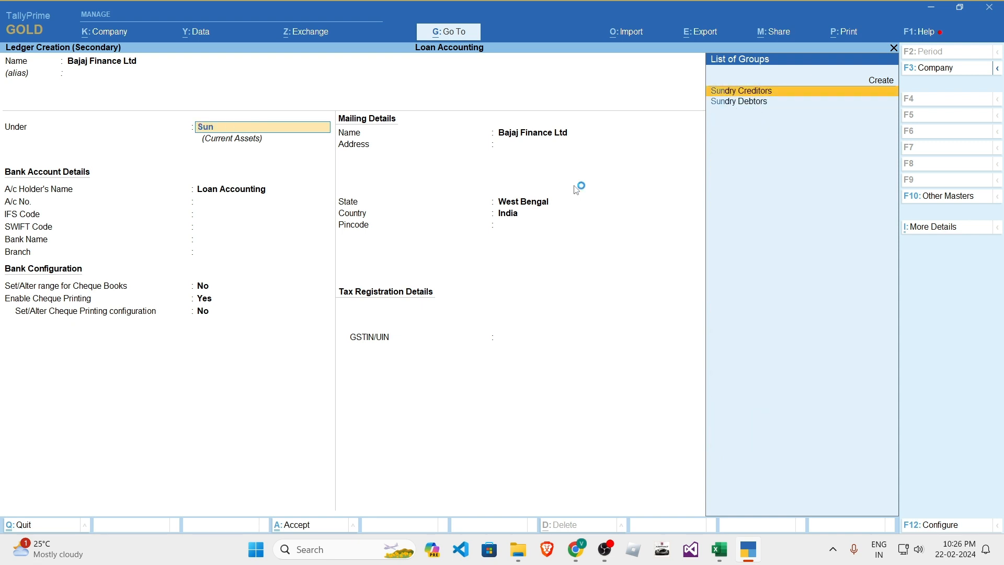
{"action": "key", "text": "Return"}
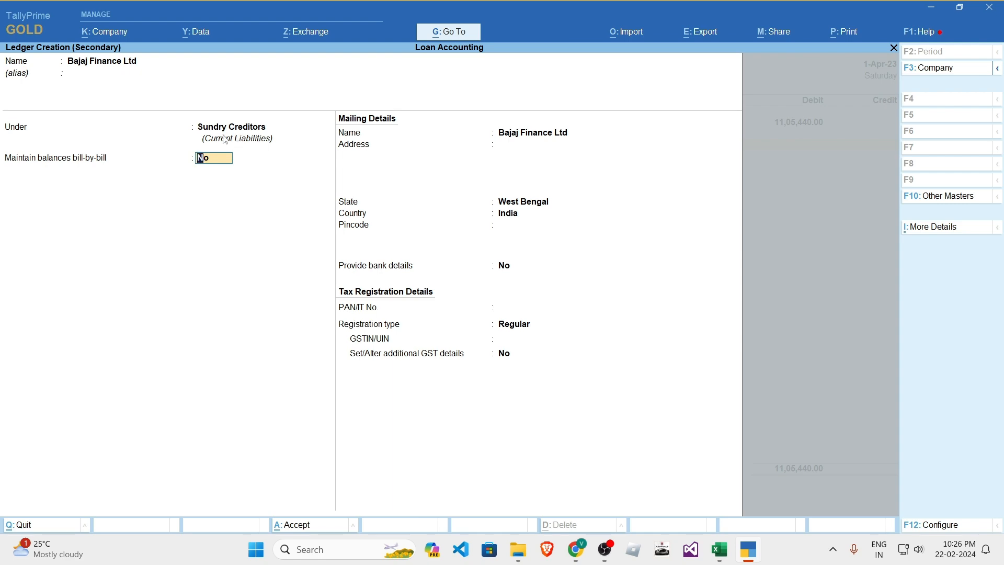
{"action": "key", "text": "alt+Tab"}
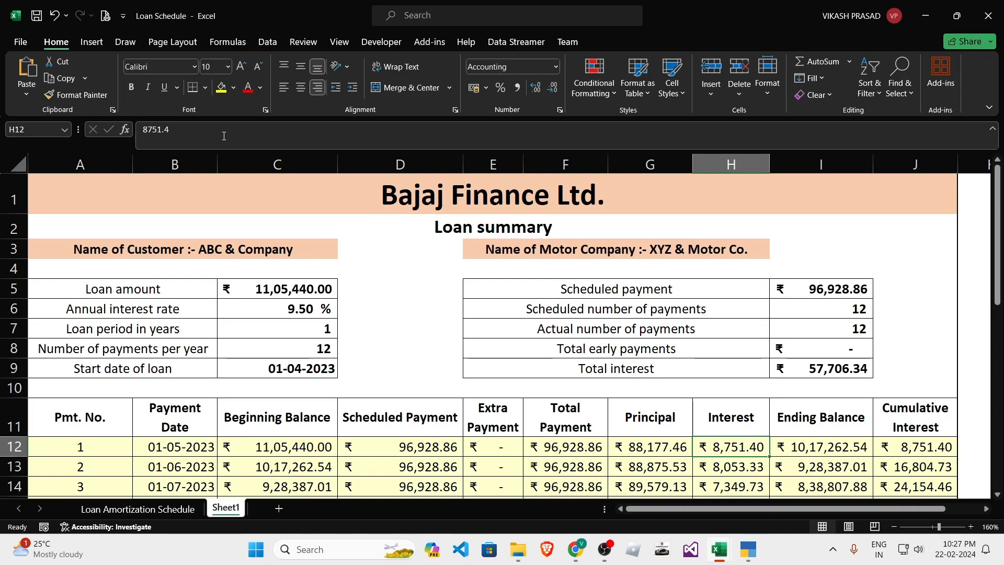
{"action": "left_click", "coordinate": [459, 200]}
{"action": "key", "text": "alt+Tab"}
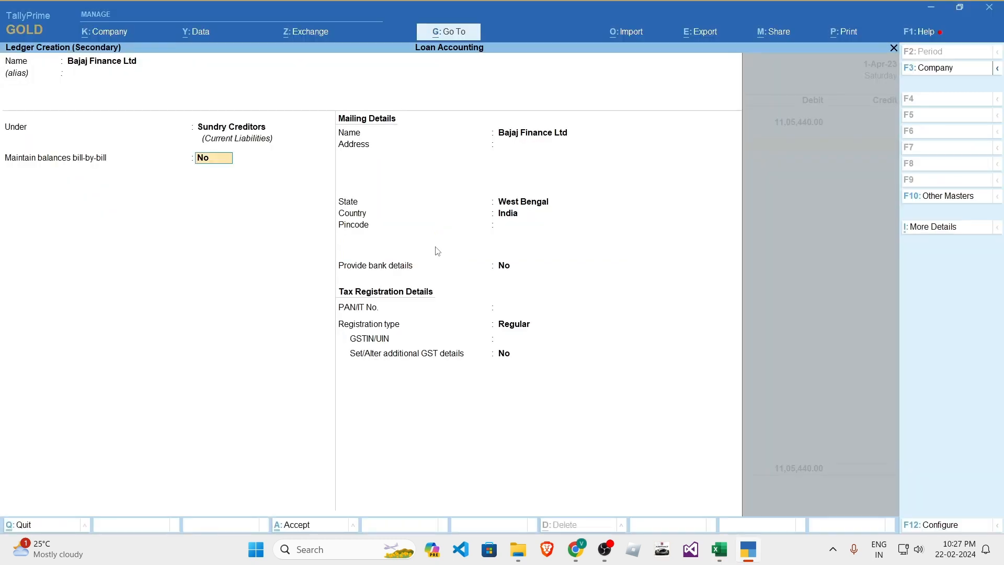
{"action": "key", "text": "Return"}
{"action": "key", "text": "Return"}
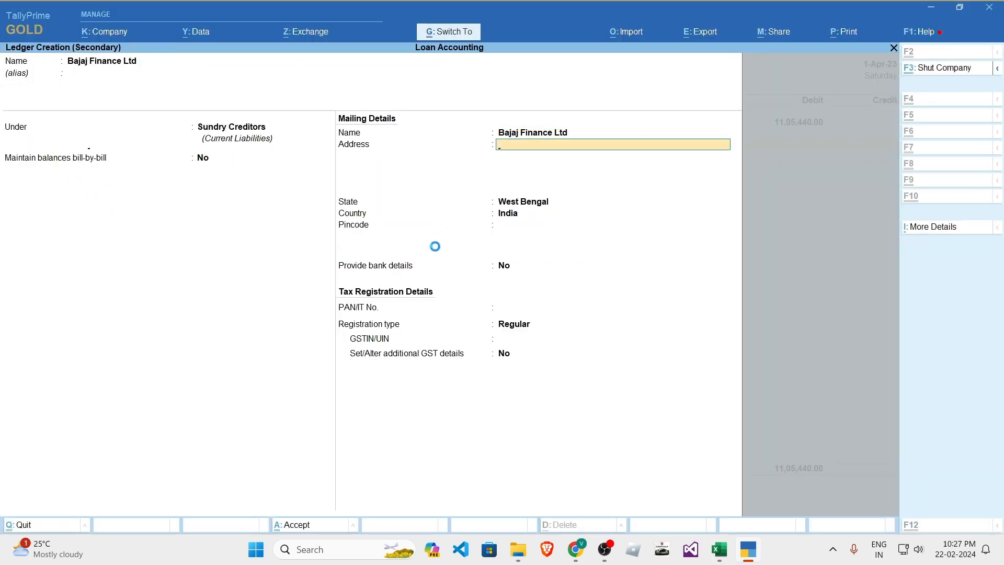
{"action": "key", "text": "ctrl+a"}
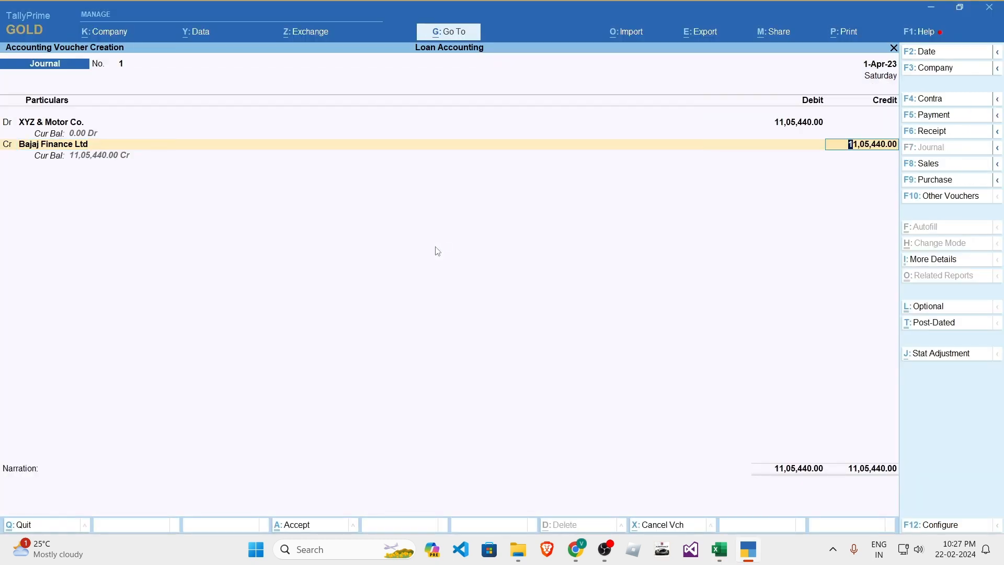
- Change the Bajaj Finance Ltd ledger's group to Secured Loans from within the voucher and save the ledger
{"action": "key", "text": "BackSpace"}
{"action": "key", "text": "ctrl+Return"}
{"action": "key", "text": "Return"}
{"action": "key", "text": "Return"}
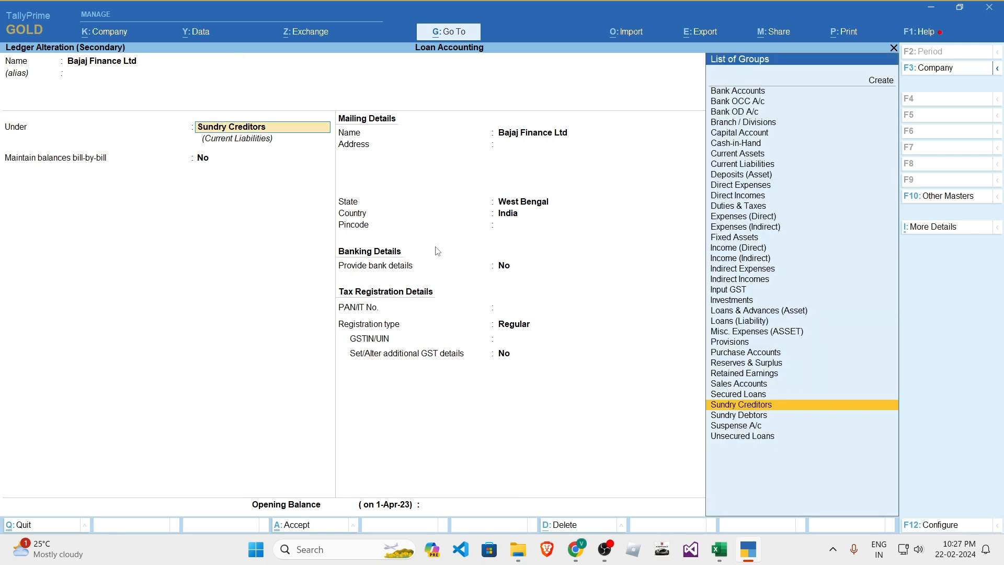
{"action": "type", "text": "Su"}
{"action": "key", "text": "BackSpace"}
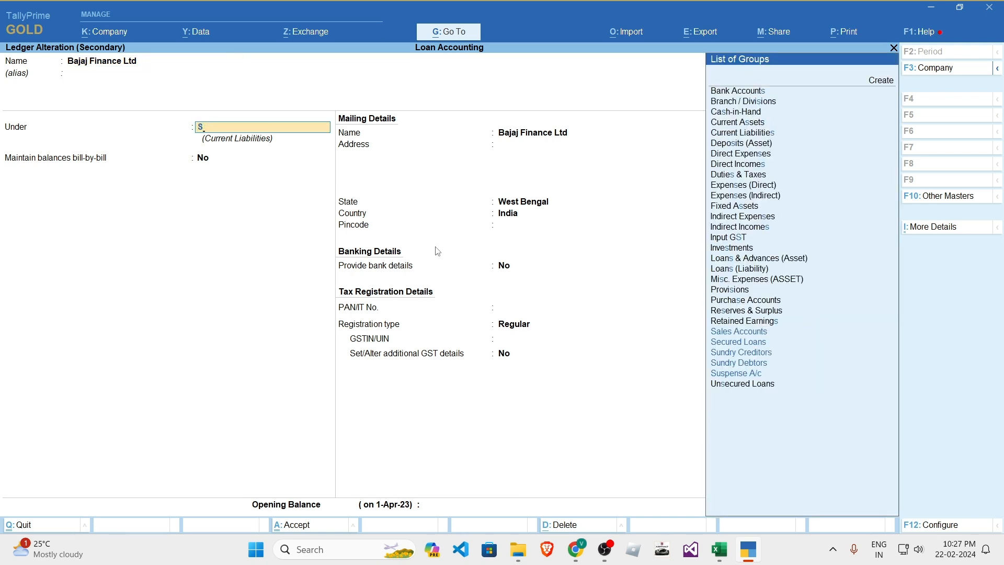
{"action": "type", "text": "e"}
{"action": "key", "text": "Return"}
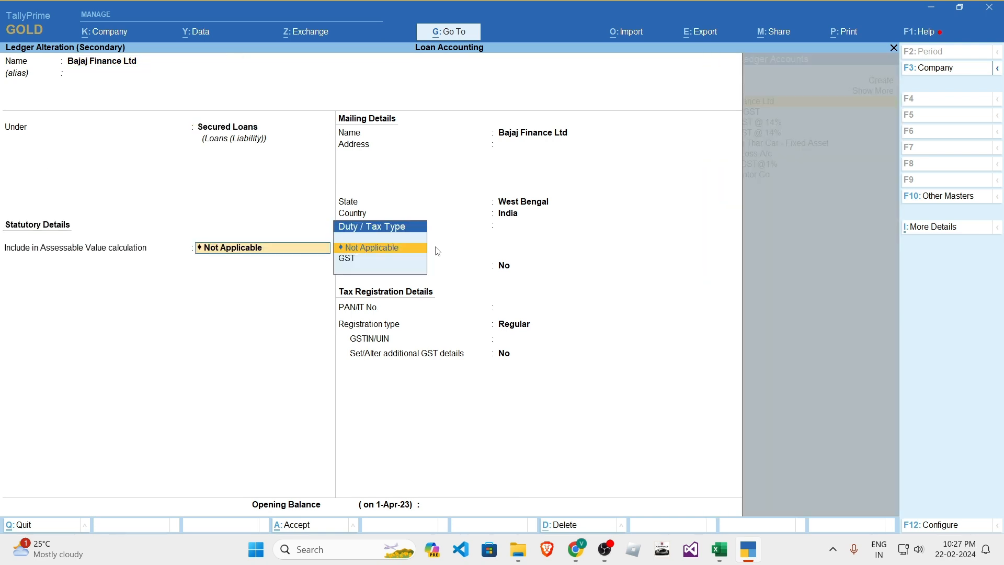
{"action": "key", "text": "Return"}
{"action": "key", "text": "ctrl+a"}
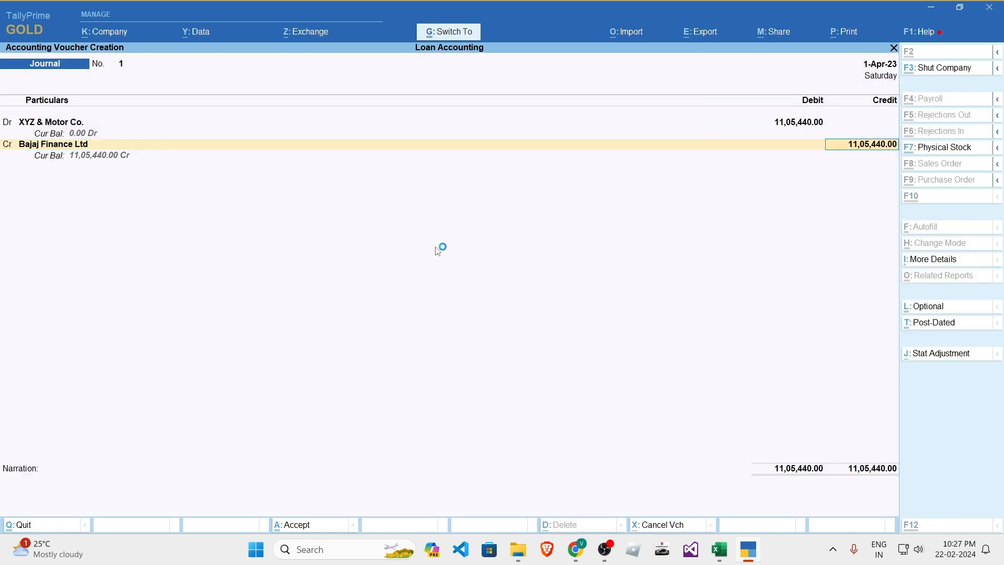
- Accept the 11,05,440 credit to Bajaj Finance Ltd and save the journal voucher without a narration
{"action": "key", "text": "Return"}
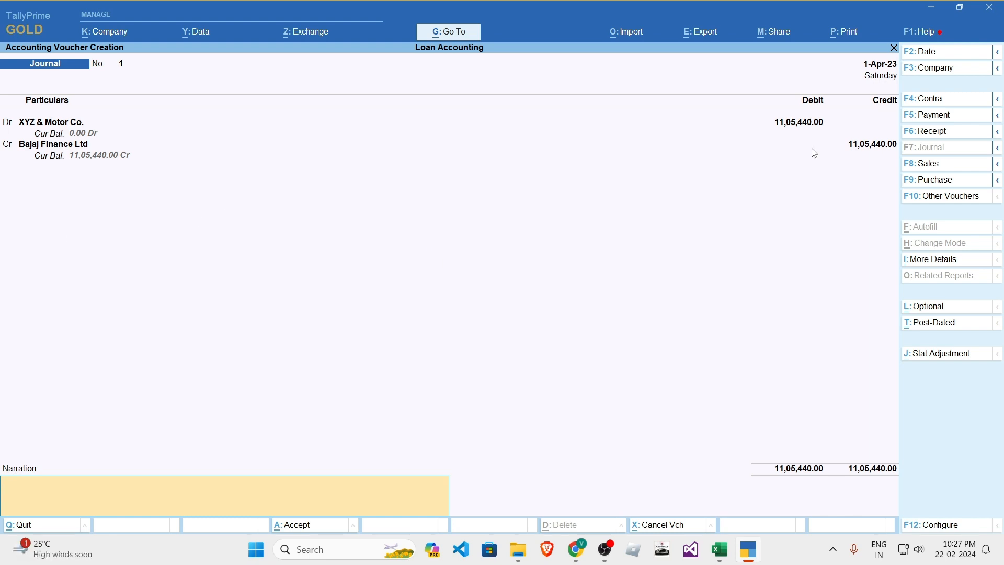
{"action": "key", "text": "Return"}
{"action": "key", "text": "Return"}
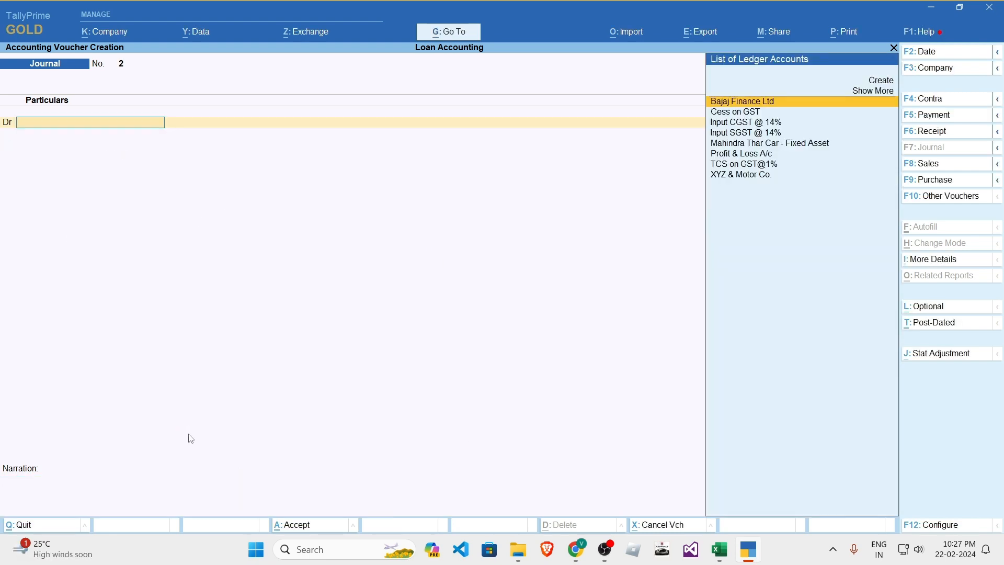
- Review the purchase, payment and journal entries in the XYZ & Motor Co. ledger vouchers report after glancing at the Excel loan summary
{"action": "key", "text": "alt+Tab"}
{"action": "left_click", "coordinate": [640, 325]}
{"action": "left_click", "coordinate": [643, 287]}
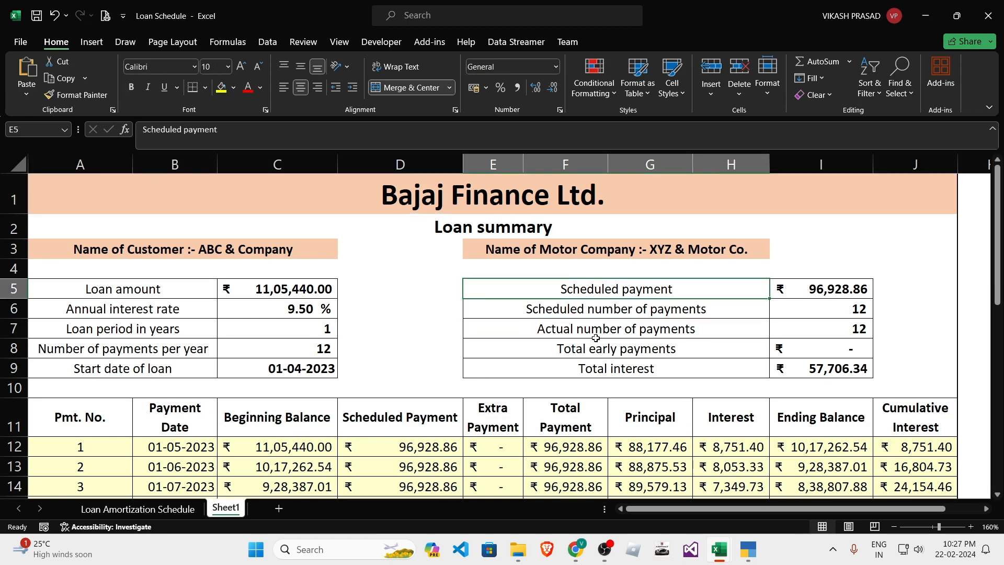
{"action": "key", "text": "alt+Tab"}
{"action": "key", "text": "Escape"}
{"action": "key", "text": "Escape"}
{"action": "key", "text": "Escape"}
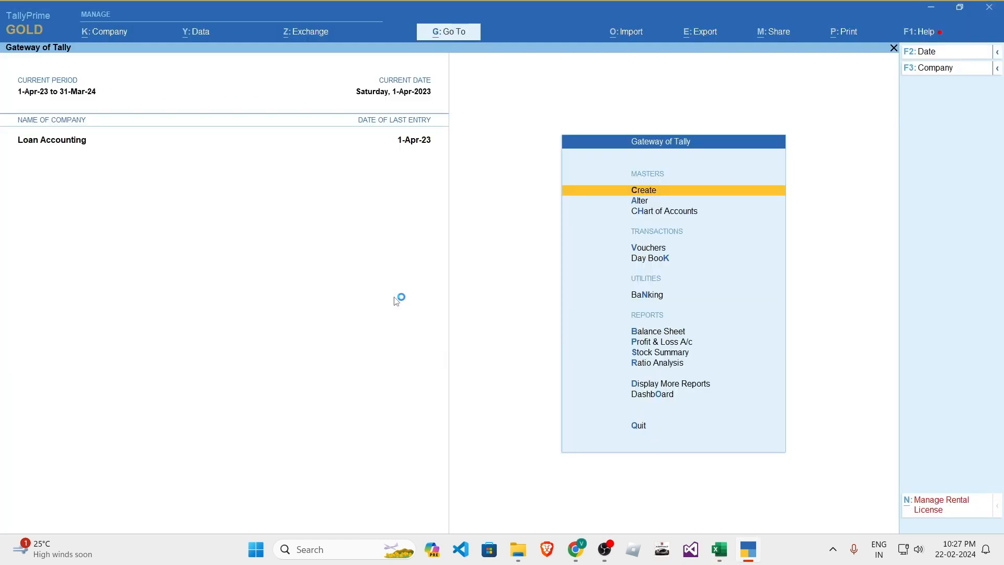
{"action": "type", "text": "dalxy"}
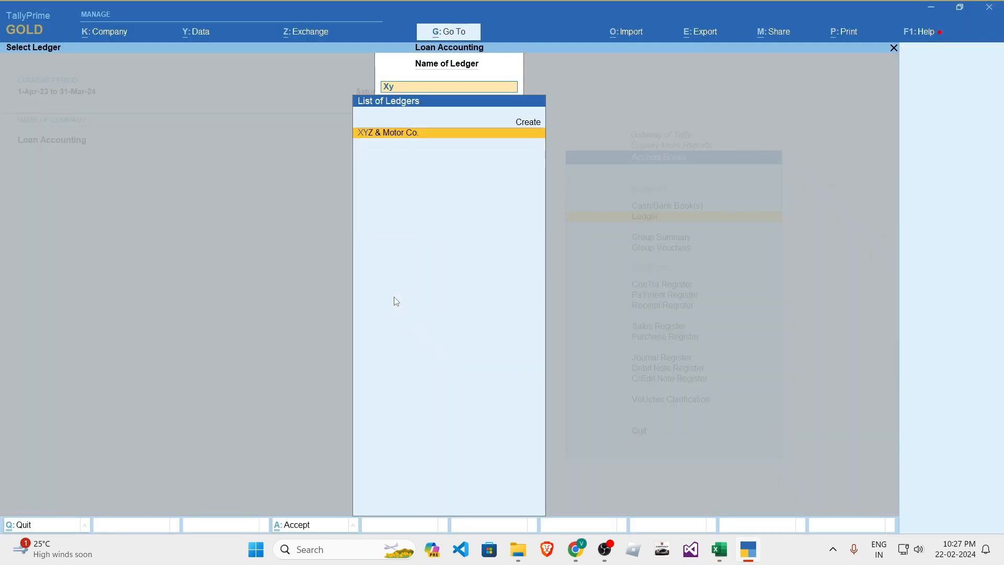
{"action": "key", "text": "Return"}
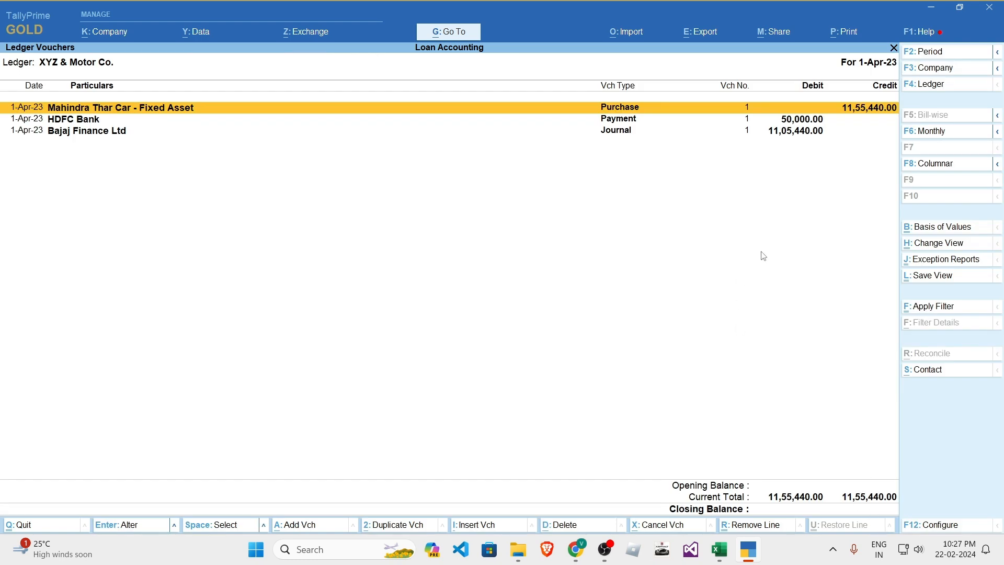
{"action": "key", "text": "Down"}
{"action": "key", "text": "Down"}
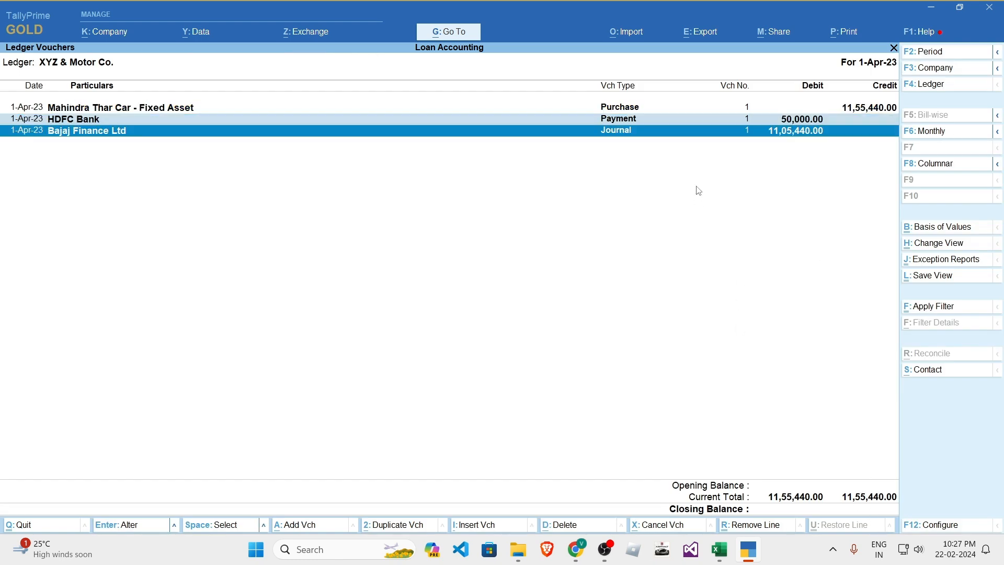
{"action": "key", "text": "Escape"}
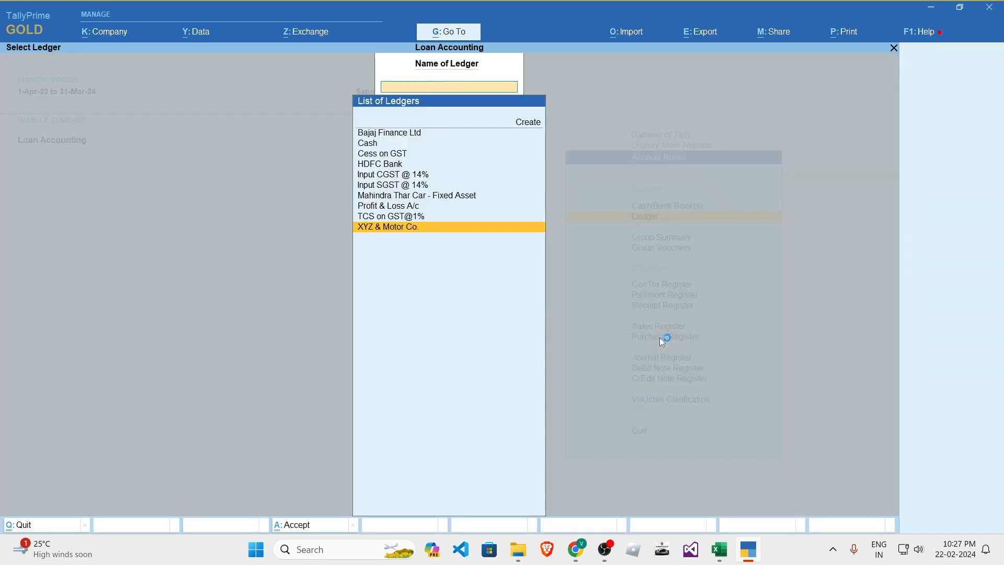
- Display the Bajaj Finance Ltd ledger vouchers and compare the loan balance with the payment dates and beginning balances in the Excel schedule
{"action": "key", "text": "Escape"}
{"action": "key", "text": "Escape"}
{"action": "key", "text": "Escape"}
{"action": "key", "text": "Escape"}
{"action": "key", "text": "Escape"}
{"action": "key", "text": "d"}
{"action": "key", "text": "a"}
{"action": "type", "text": "l"}
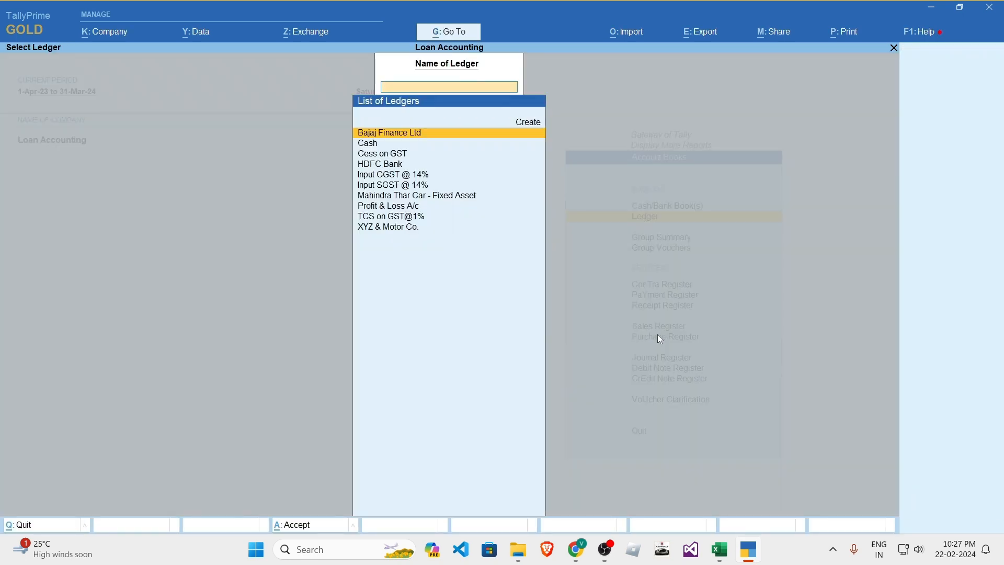
{"action": "type", "text": "Baja"}
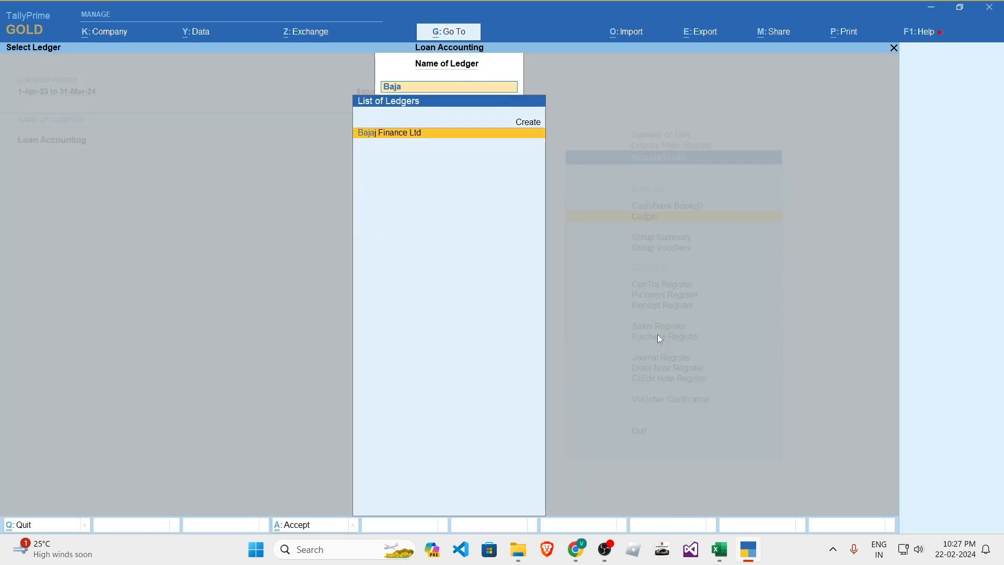
{"action": "key", "text": "Return"}
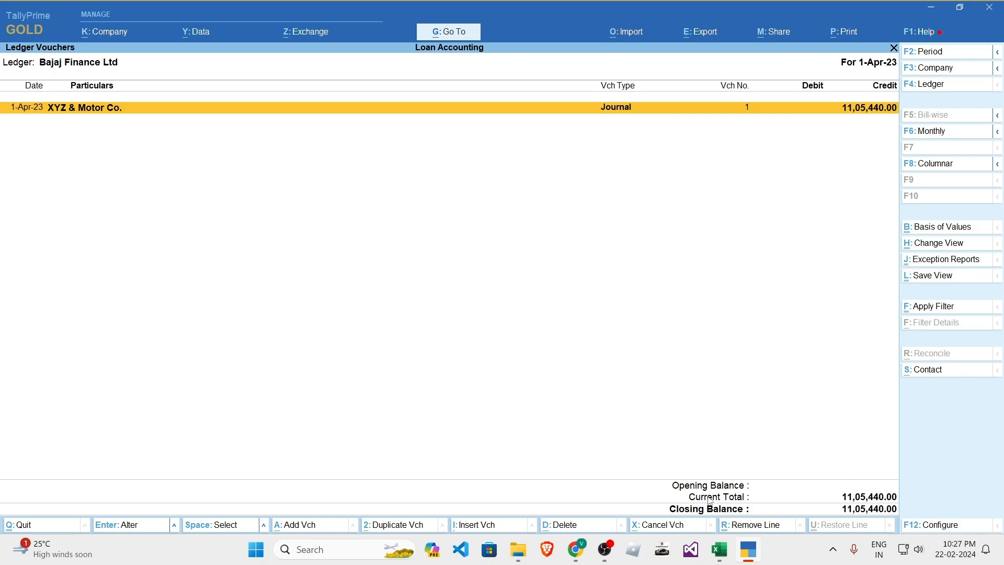
{"action": "key", "text": "alt+Tab"}
{"action": "left_click_drag", "start_coordinate": [155, 323], "coordinate": [166, 400]}
{"action": "left_click", "coordinate": [286, 309]}
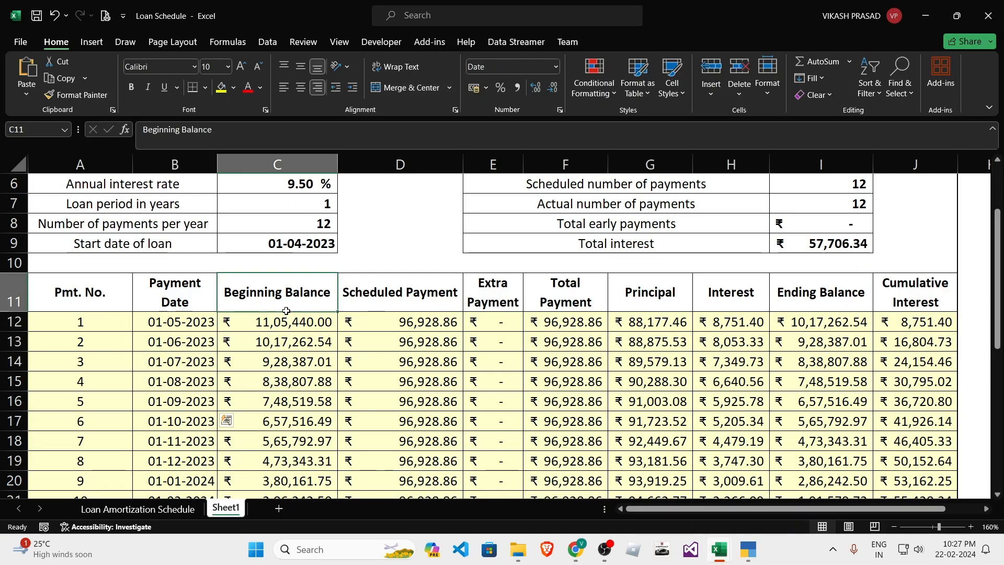
- Leave the ledger report in TallyPrime and start a payment voucher dated 1-5-2023
{"action": "key", "text": "alt+Tab"}
{"action": "key", "text": "Escape"}
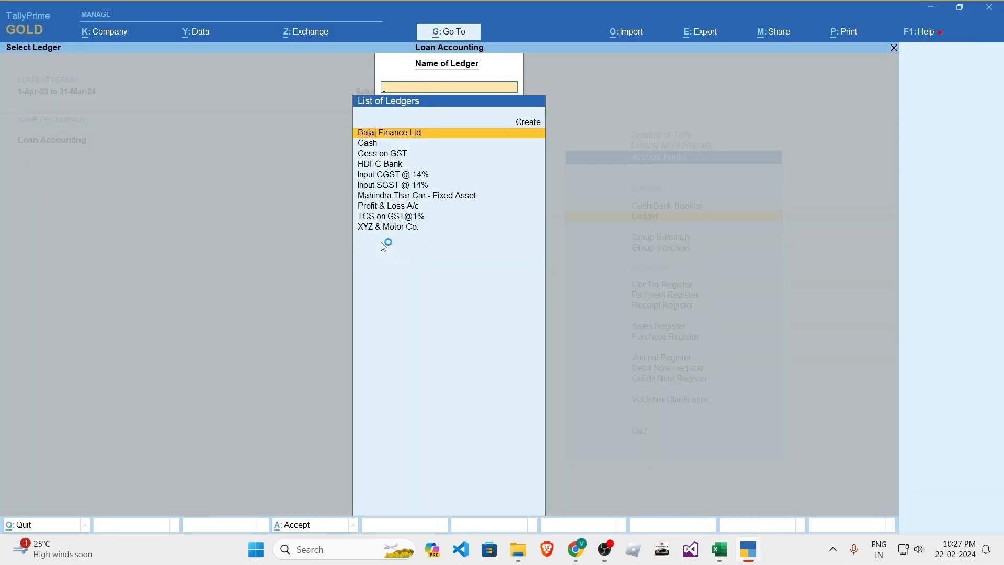
{"action": "key", "text": "Escape"}
{"action": "key", "text": "Escape"}
{"action": "key", "text": "Escape"}
{"action": "key", "text": "Escape"}
{"action": "key", "text": "Escape"}
{"action": "key", "text": "v"}
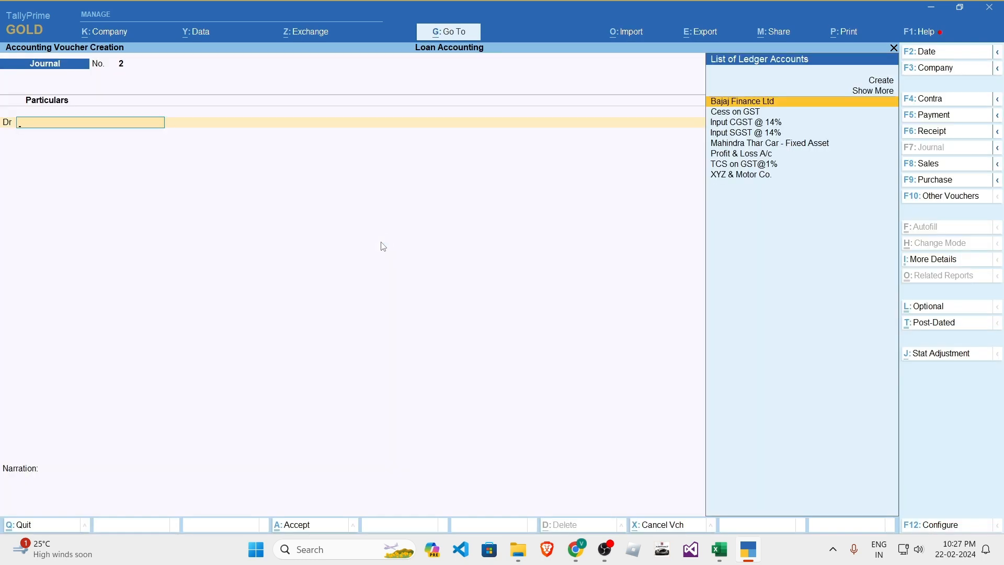
{"action": "key", "text": "F5"}
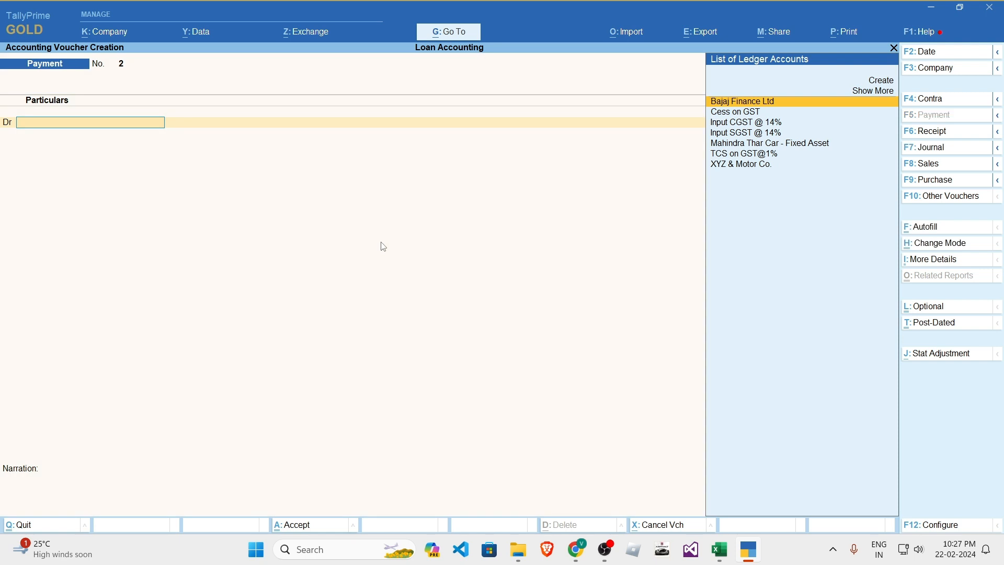
{"action": "key", "text": "F2"}
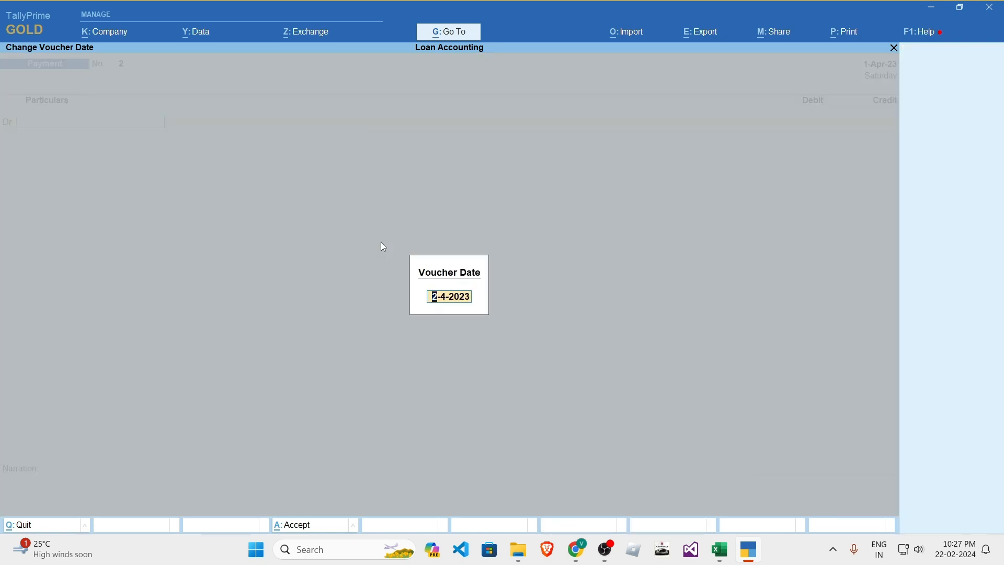
{"action": "type", "text": "1.5.23"}
{"action": "key", "text": "Return"}
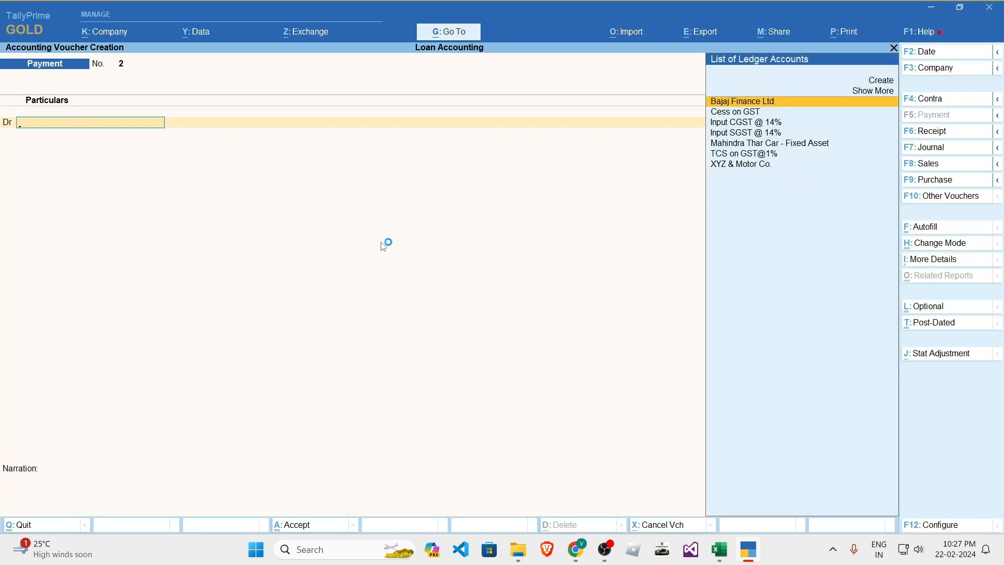
{"action": "key", "text": "Down"}
{"action": "key", "text": "Down"}
{"action": "key", "text": "Down"}
{"action": "key", "text": "Down"}
{"action": "key", "text": "Down"}
{"action": "key", "text": "Down"}
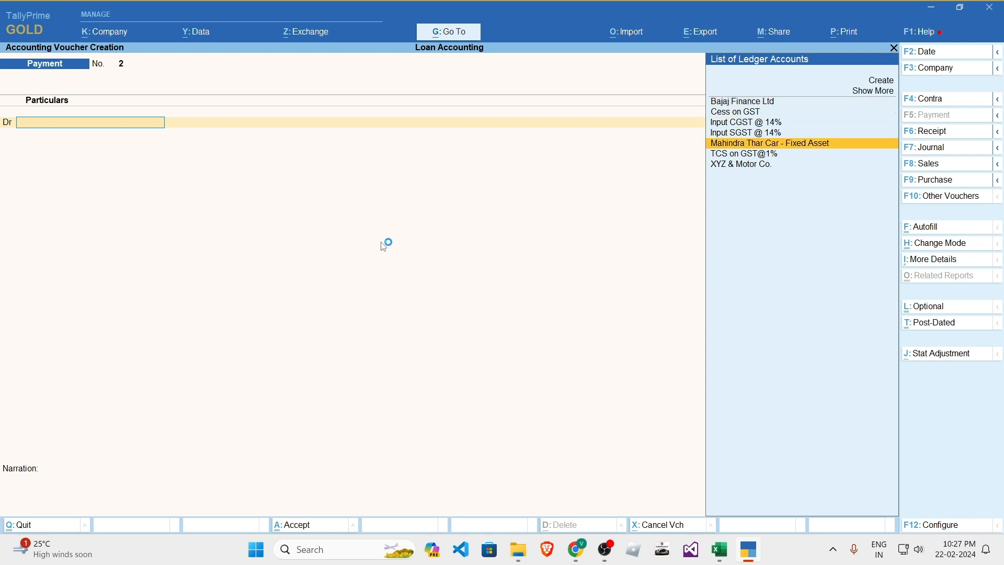
{"action": "key", "text": "Up"}
{"action": "key", "text": "Up"}
{"action": "key", "text": "Up"}
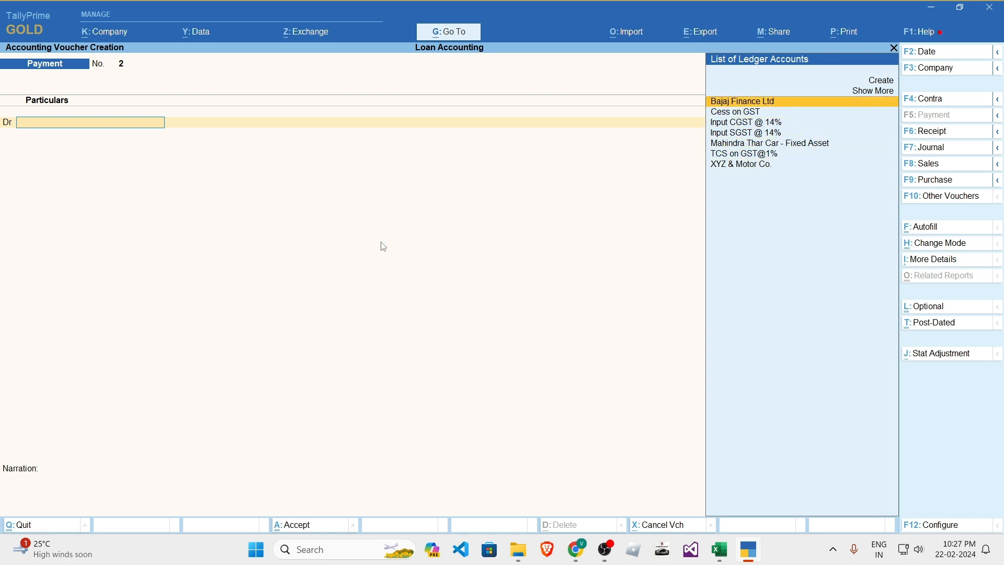
{"action": "key", "text": "Return"}
{"action": "key", "text": "BackSpace"}
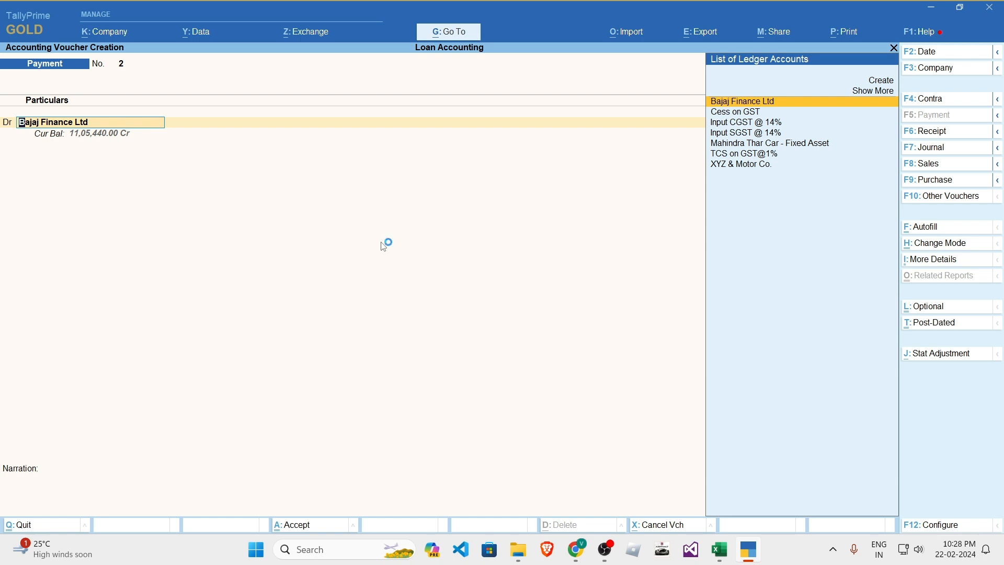
{"action": "key", "text": "BackSpace"}
- Examine the first instalment's total payment and its split into principal and interest in the Excel loan schedule
{"action": "key", "text": "alt+Tab"}
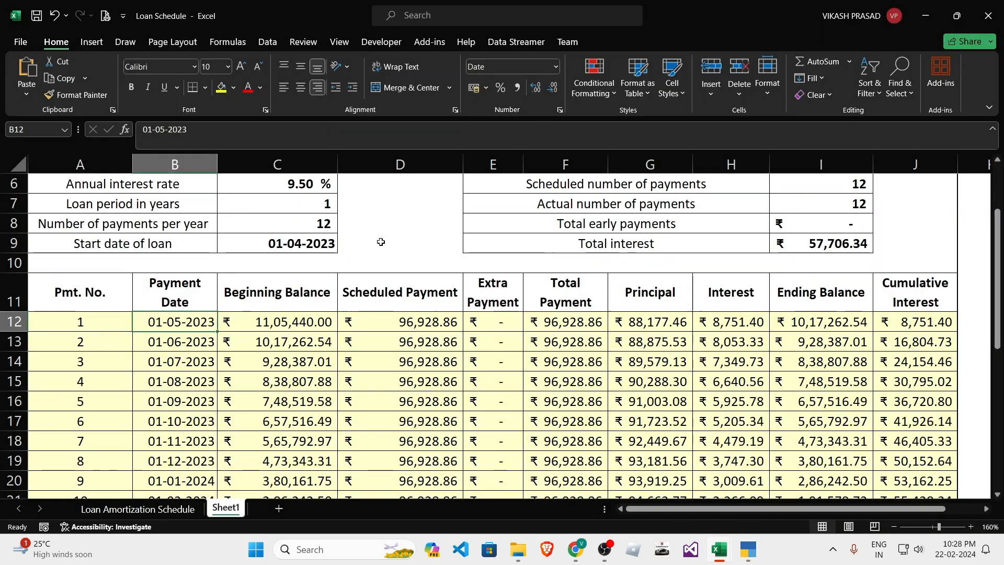
{"action": "key", "text": "alt+Tab"}
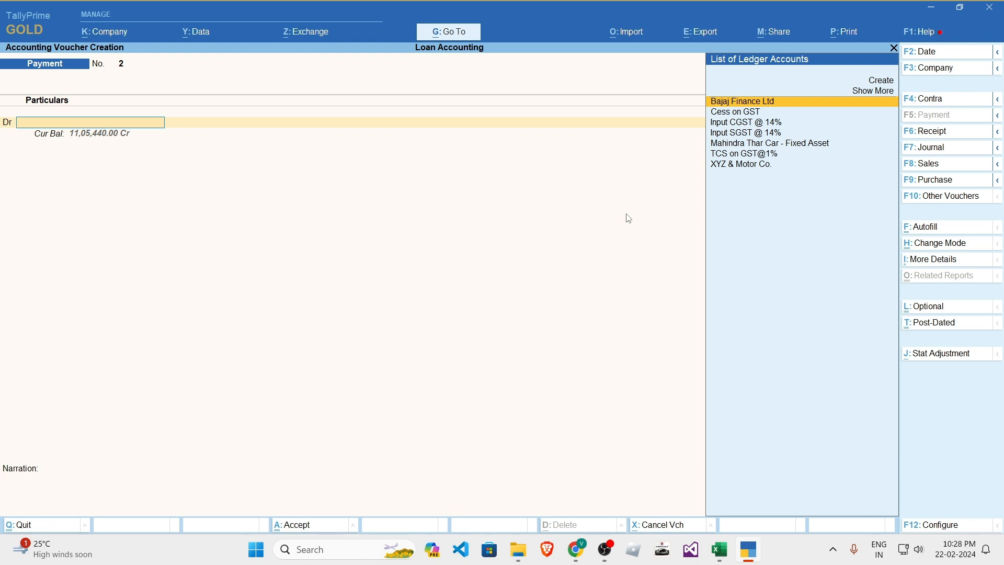
{"action": "key", "text": "alt+Tab"}
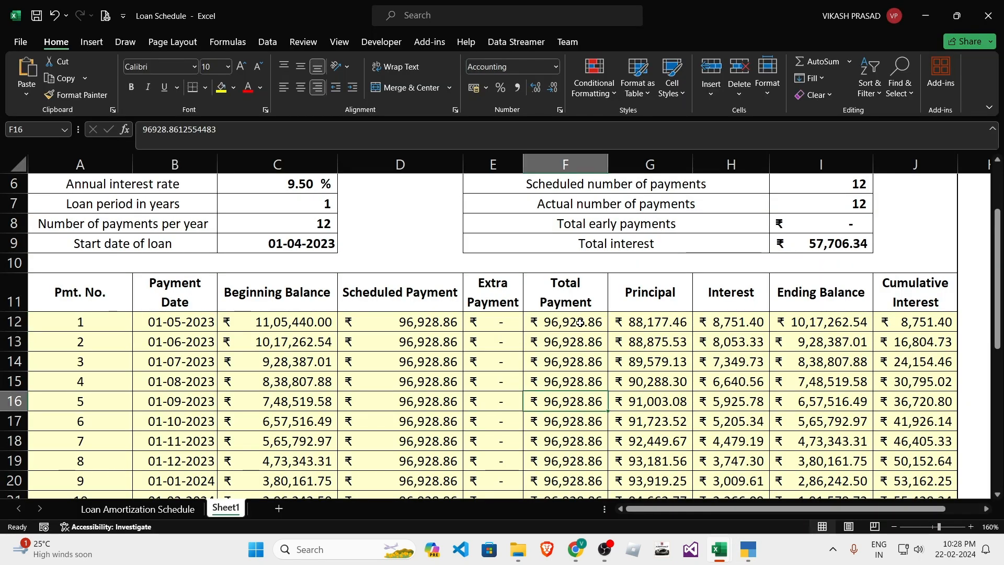
{"action": "left_click", "coordinate": [579, 323]}
{"action": "left_click", "coordinate": [413, 323]}
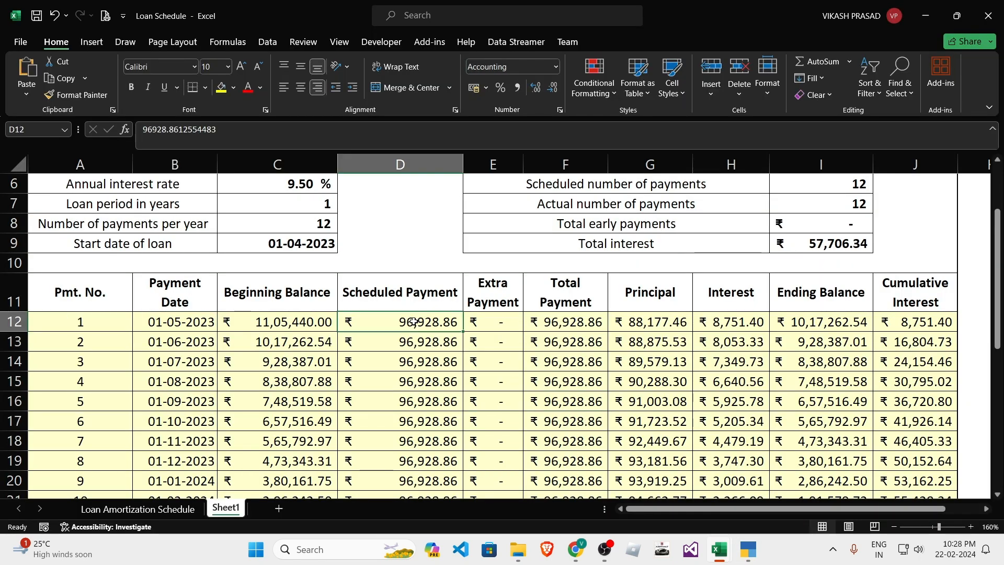
{"action": "left_click", "coordinate": [615, 320]}
{"action": "left_click", "coordinate": [660, 306]}
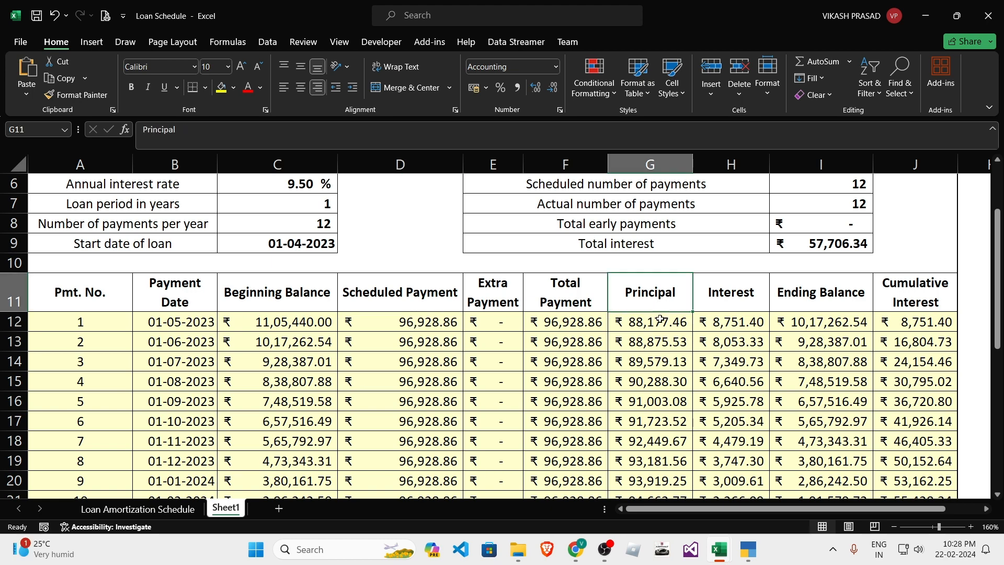
{"action": "left_click_drag", "start_coordinate": [659, 320], "coordinate": [724, 325]}
{"action": "key", "text": "alt+Tab"}
{"action": "key", "text": "alt+Tab"}
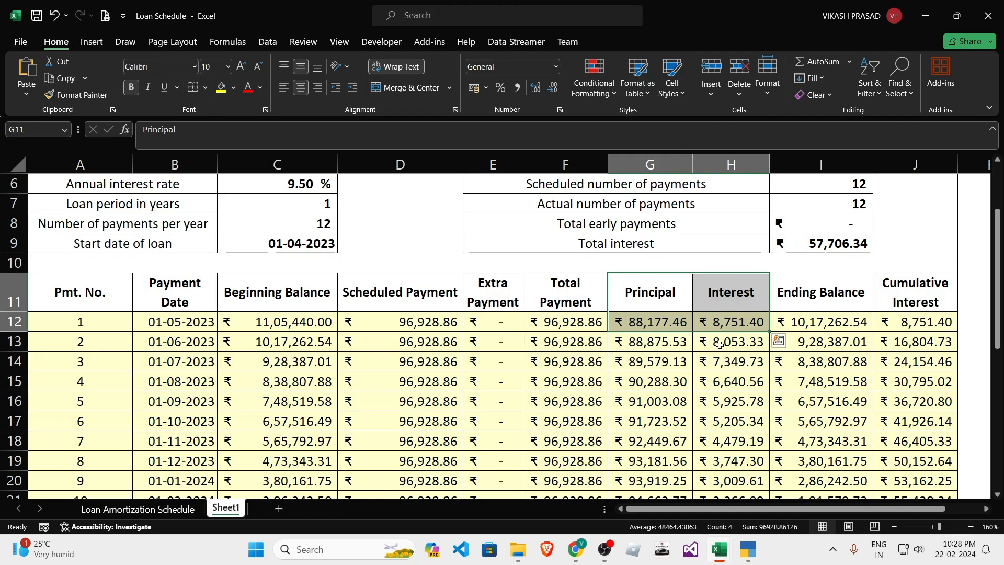
{"action": "left_click_drag", "start_coordinate": [643, 288], "coordinate": [652, 322]}
{"action": "left_click", "coordinate": [729, 313]}
{"action": "left_click", "coordinate": [652, 313]}
{"action": "left_click", "coordinate": [729, 313]}
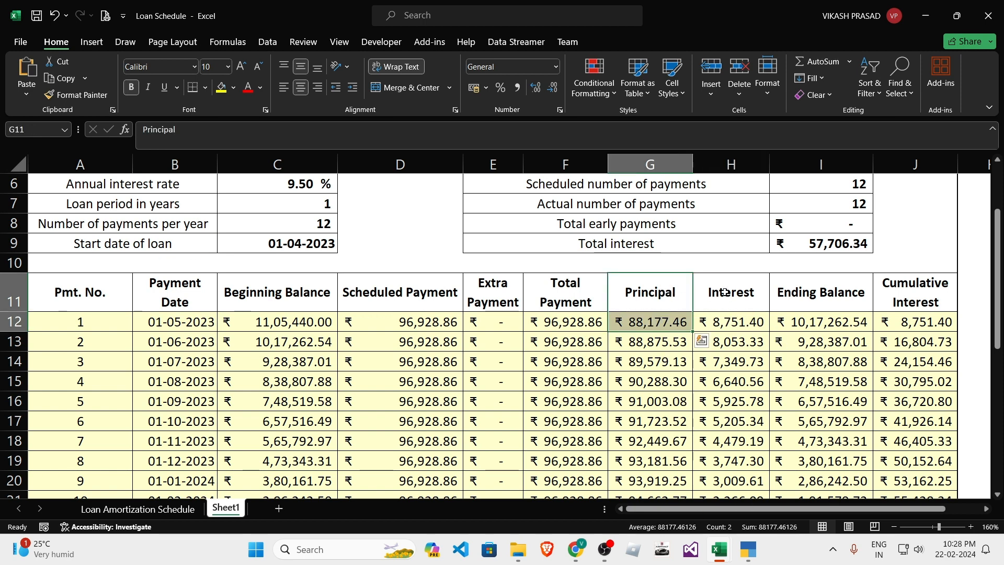
{"action": "left_click_drag", "start_coordinate": [724, 291], "coordinate": [731, 322]}
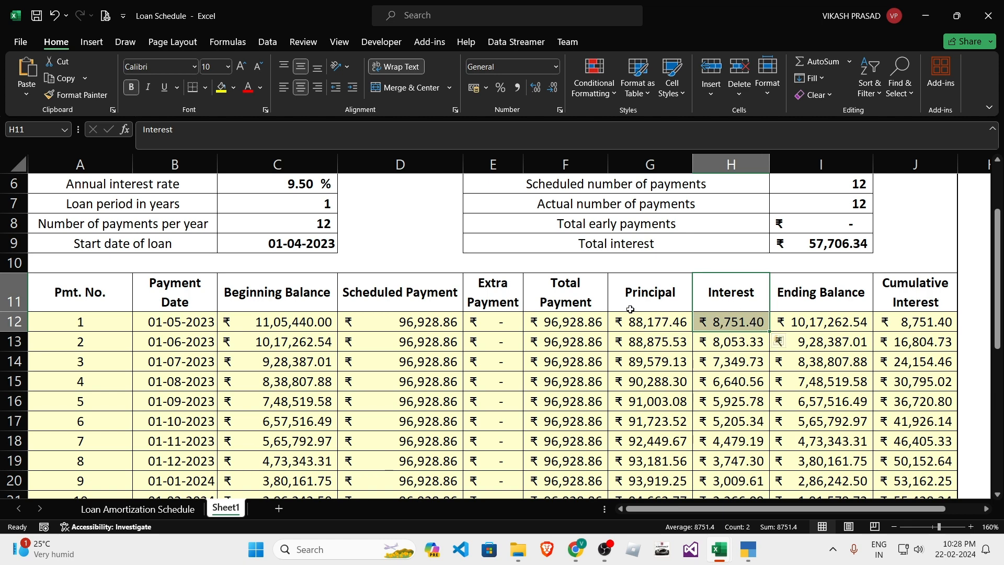
{"action": "left_click", "coordinate": [648, 323]}
{"action": "key", "text": "alt+Tab"}
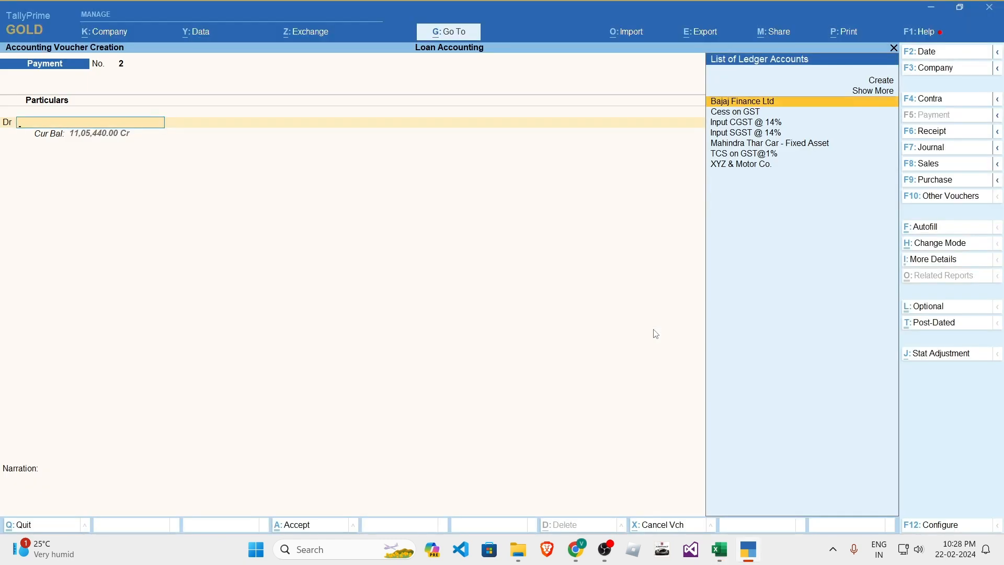
- Debit XYZ & Motor Co. with the first instalment's principal of 88,177.46 in the payment voucher and credit HDFC Bank with the same amount
{"action": "key", "text": "Down"}
{"action": "key", "text": "Down"}
{"action": "key", "text": "Down"}
{"action": "key", "text": "Down"}
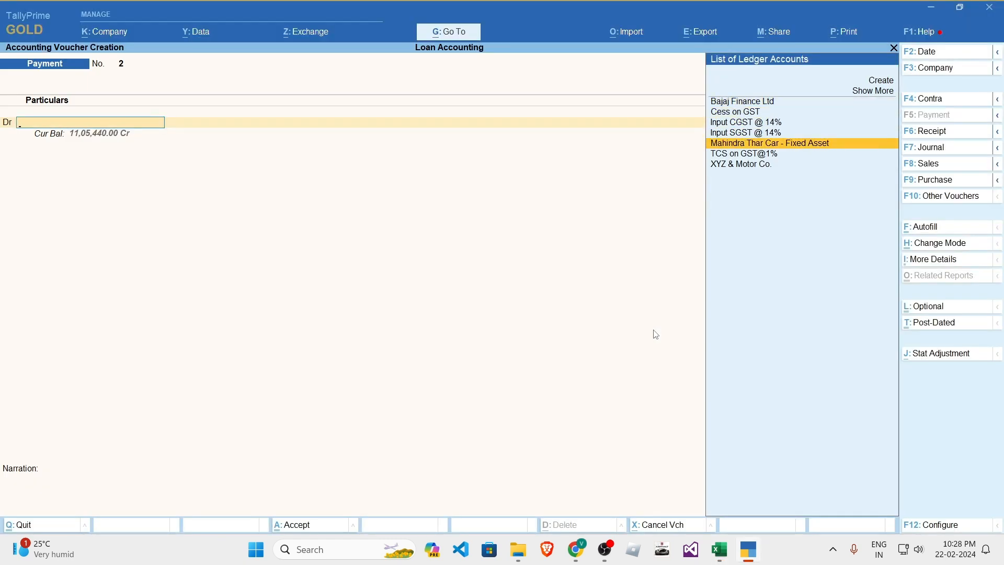
{"action": "key", "text": "Down"}
{"action": "key", "text": "Down"}
{"action": "key", "text": "Return"}
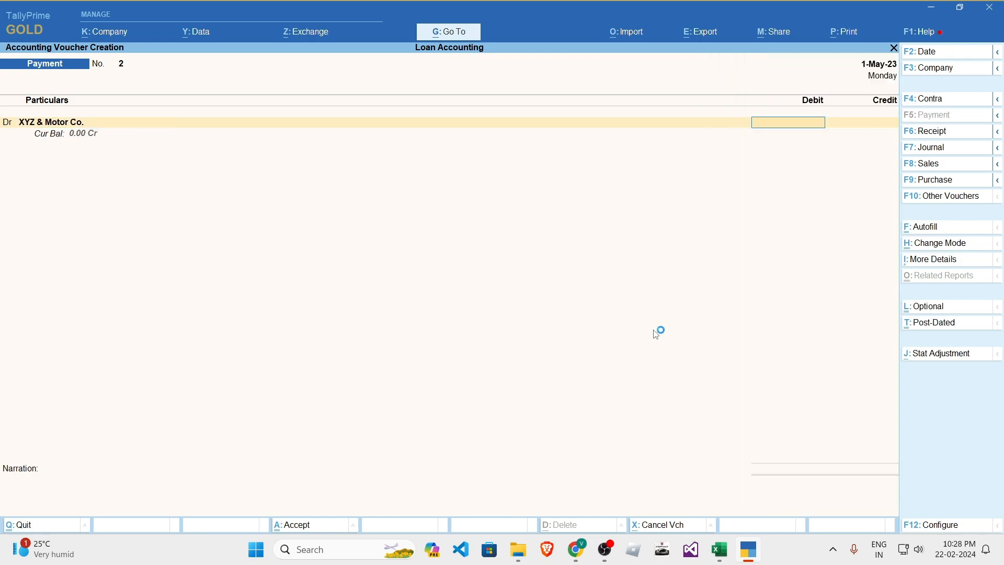
{"action": "key", "text": "alt+Tab"}
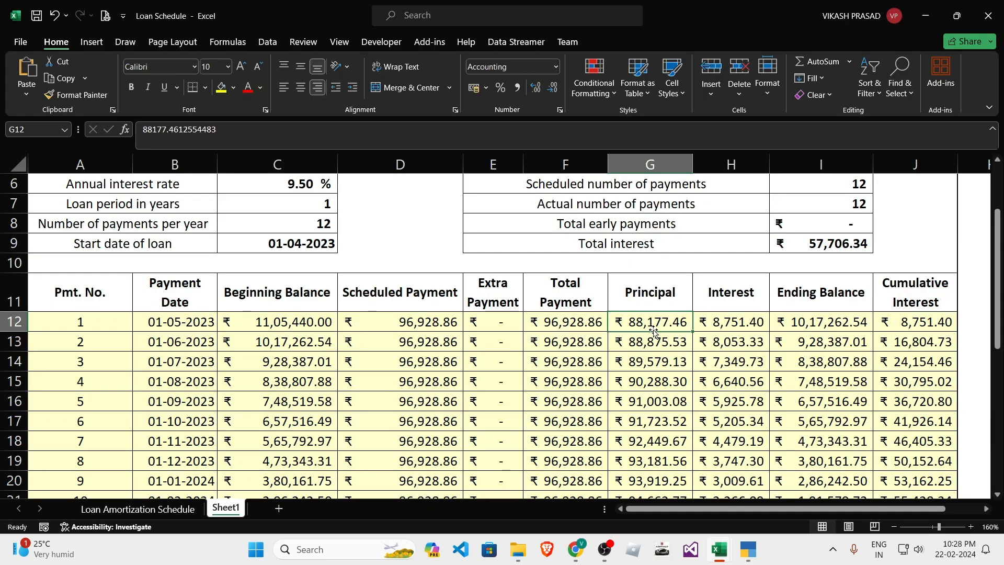
{"action": "key", "text": "alt+Tab"}
{"action": "type", "text": "88177"}
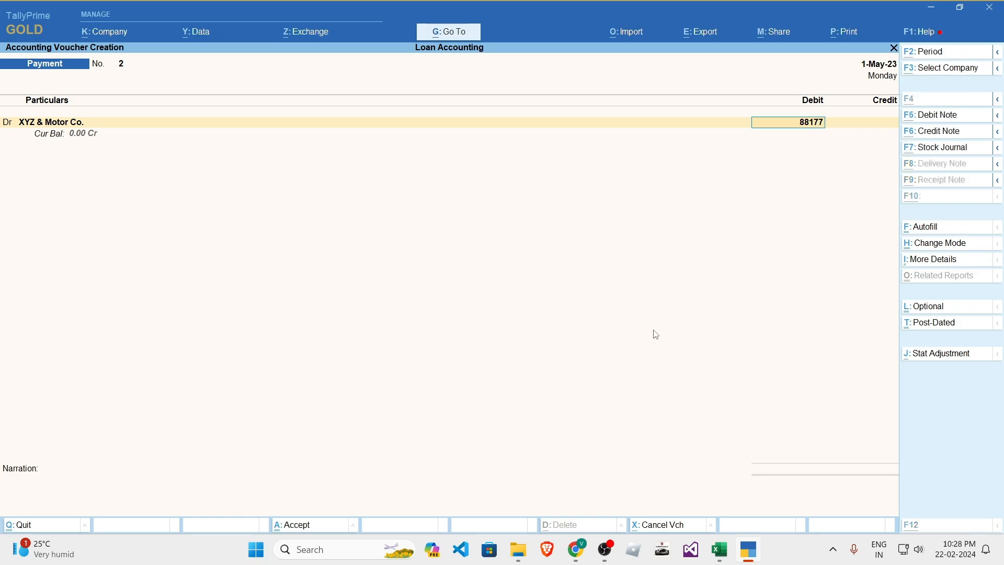
{"action": "key", "text": "alt+Tab"}
{"action": "key", "text": "alt+Tab"}
{"action": "type", "text": ".46"}
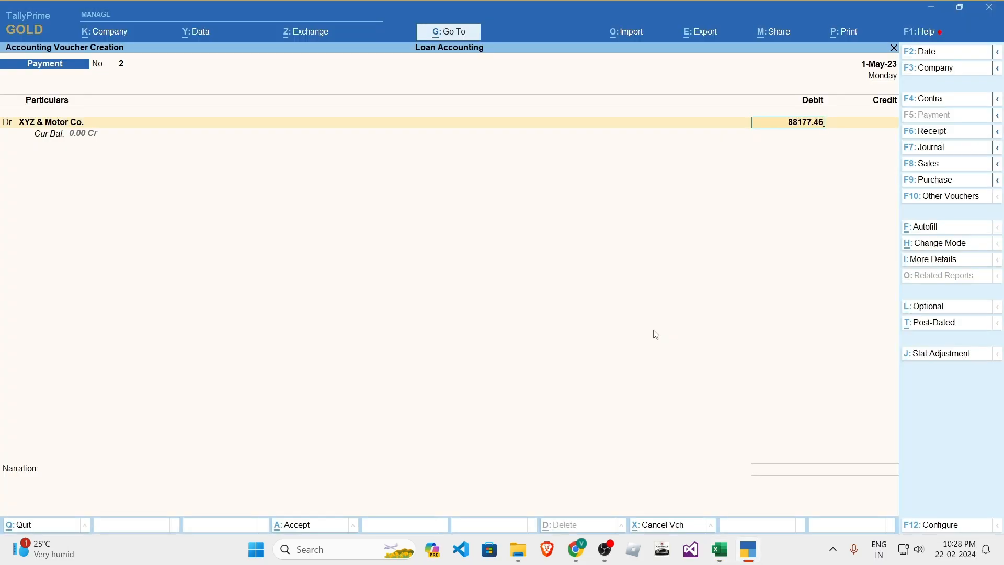
{"action": "key", "text": "Return"}
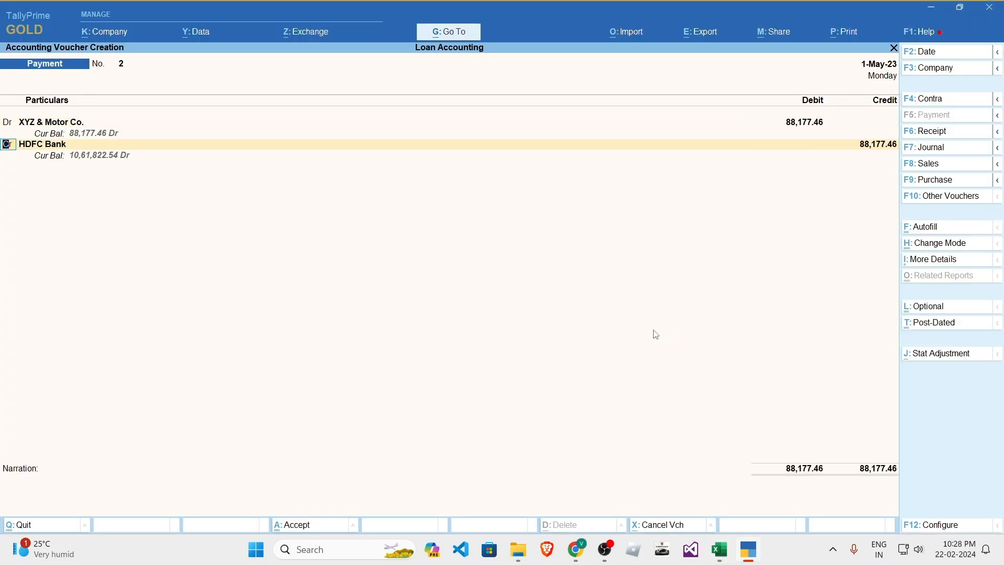
- Replace the debit ledger XYZ & Motor Co. with Bajaj Finance Ltd in the payment voucher
{"action": "key", "text": "BackSpace"}
{"action": "key", "text": "BackSpace"}
{"action": "key", "text": "Up"}
{"action": "key", "text": "Up"}
{"action": "key", "text": "Up"}
{"action": "key", "text": "Up"}
{"action": "key", "text": "Up"}
{"action": "key", "text": "Up"}
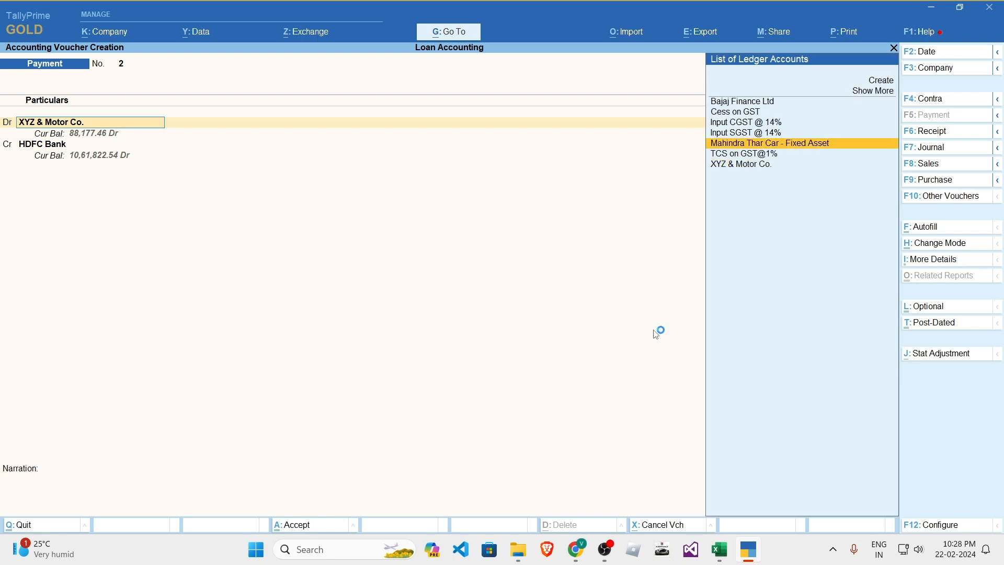
{"action": "key", "text": "Return"}
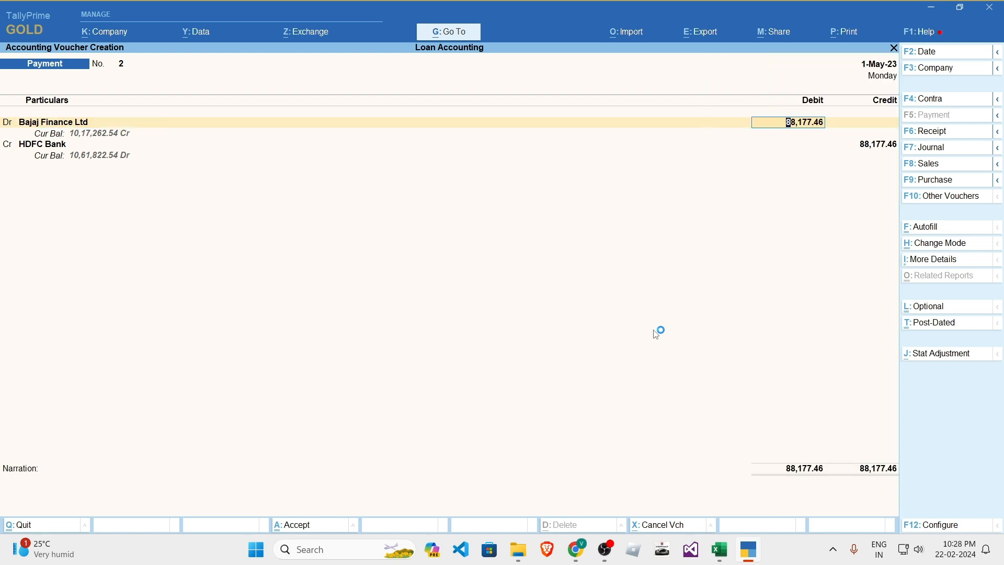
- In the Excel loan schedule, calculate the Balance Payment minus the first instalment's principal in cell F34 with the formula +D34-G12
{"action": "key", "text": "alt+Tab"}
{"action": "key", "text": "alt+Tab"}
{"action": "key", "text": "alt+Tab"}
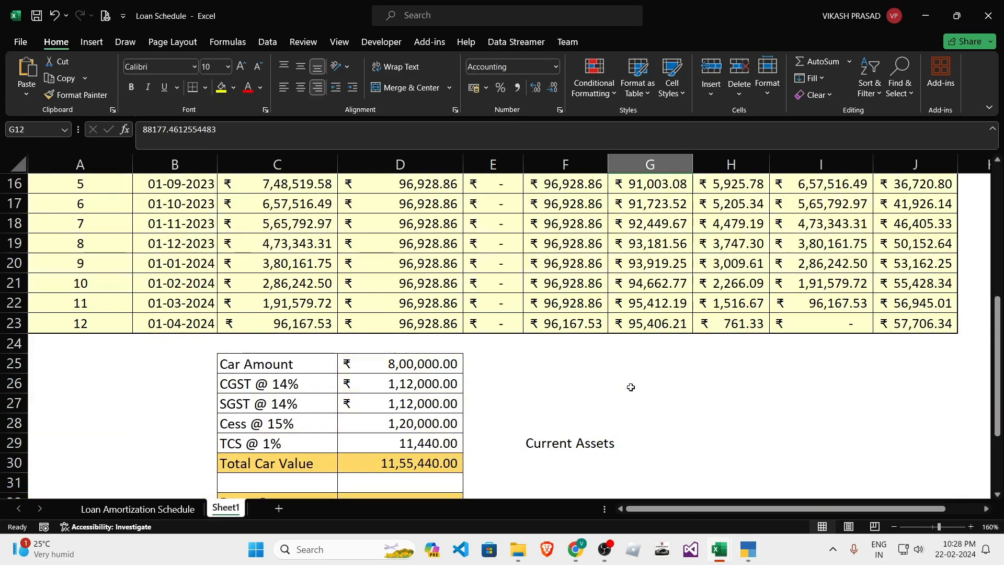
{"action": "scroll", "coordinate": [629, 385], "scroll_direction": "down", "scroll_amount": 2}
{"action": "left_click", "coordinate": [600, 444]}
{"action": "type", "text": "+"}
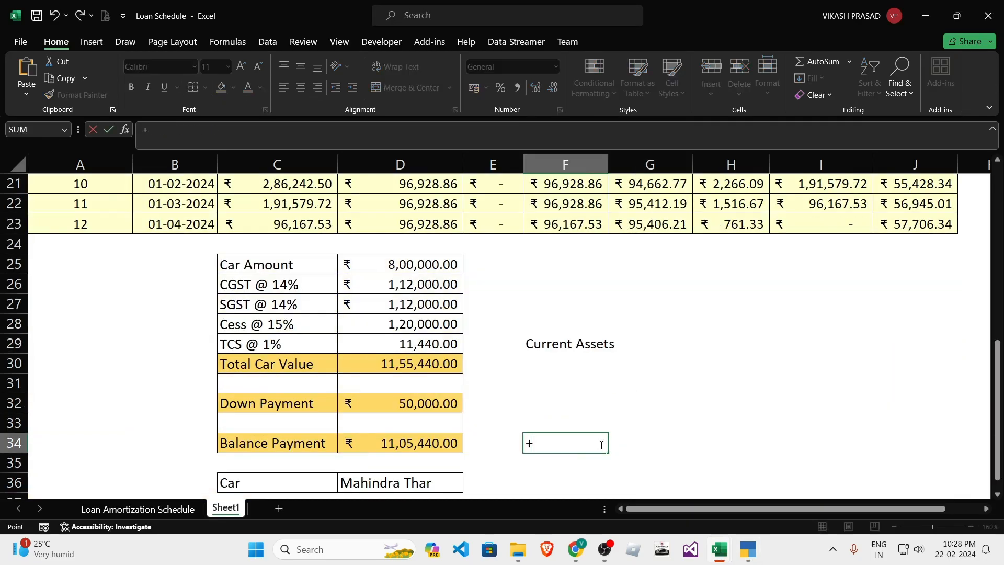
{"action": "key", "text": "Left"}
{"action": "key", "text": "Left"}
{"action": "type", "text": "-"}
{"action": "scroll", "coordinate": [670, 403], "scroll_direction": "up", "scroll_amount": 5}
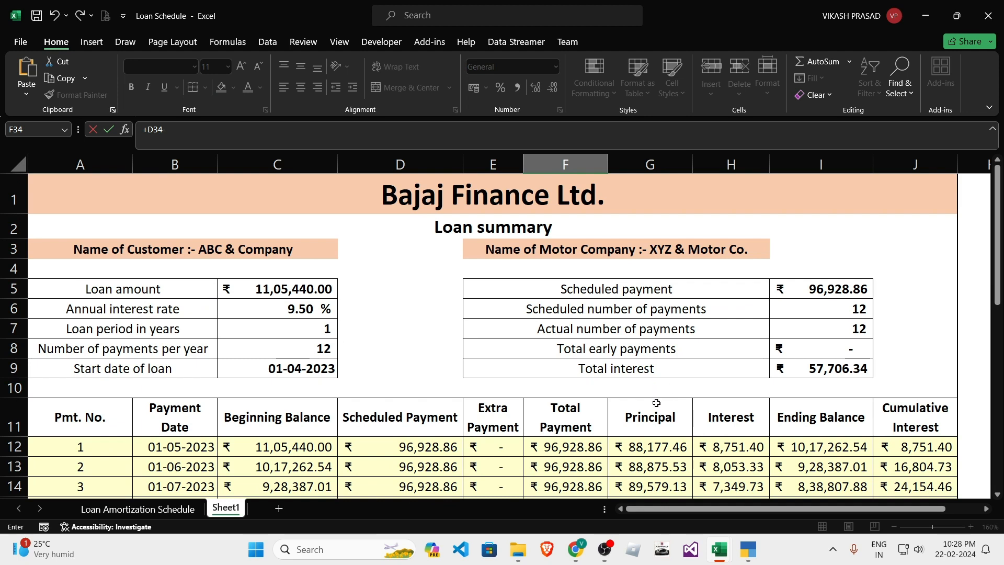
{"action": "scroll", "coordinate": [656, 403], "scroll_direction": "down", "scroll_amount": 2}
{"action": "left_click", "coordinate": [657, 323]}
{"action": "key", "text": "Return"}
{"action": "left_click", "coordinate": [571, 465]}
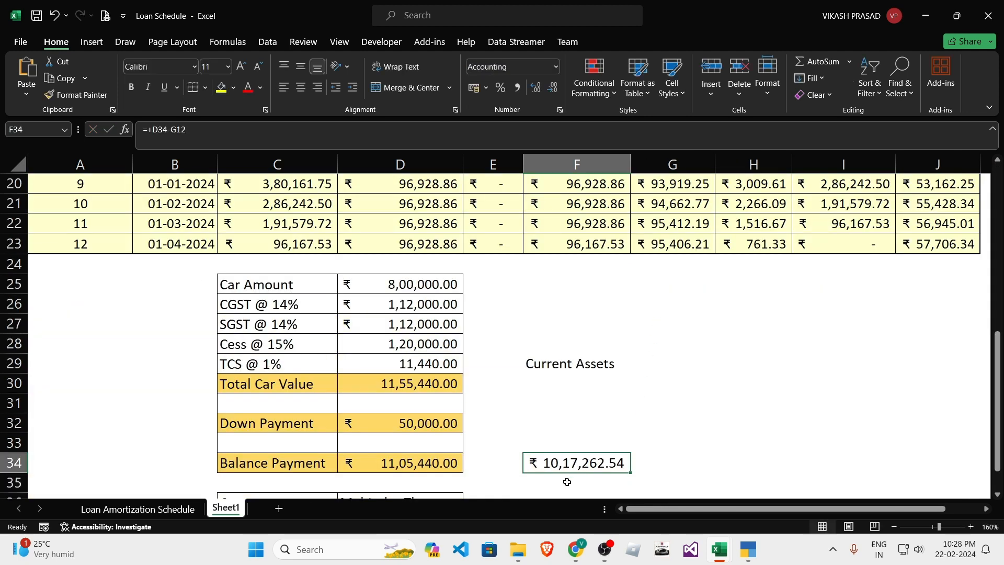
- Back in TallyPrime, make the payment voucher's second line a debit and start a new ledger for it named Interest on Loan
{"action": "key", "text": "alt+Tab"}
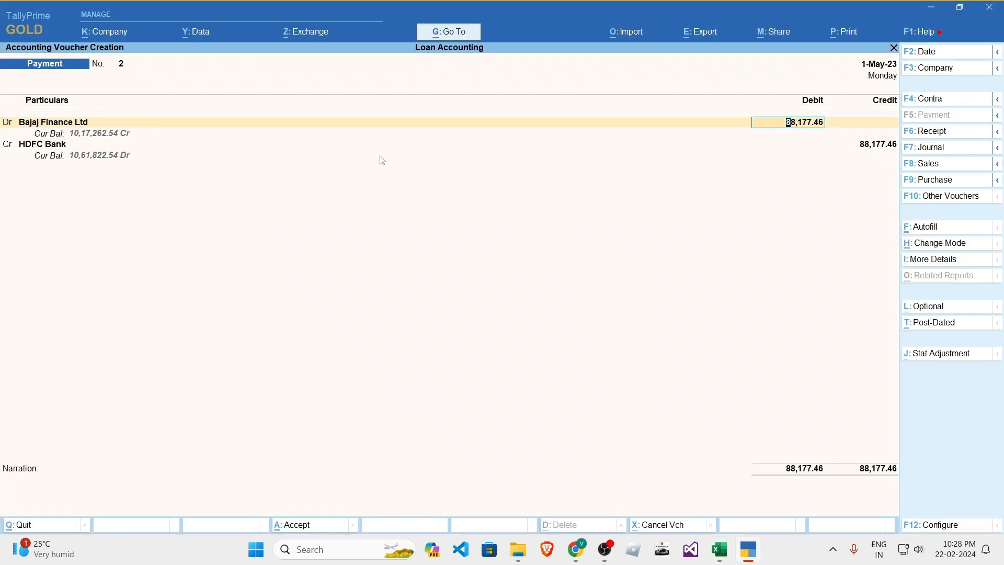
{"action": "key", "text": "Return"}
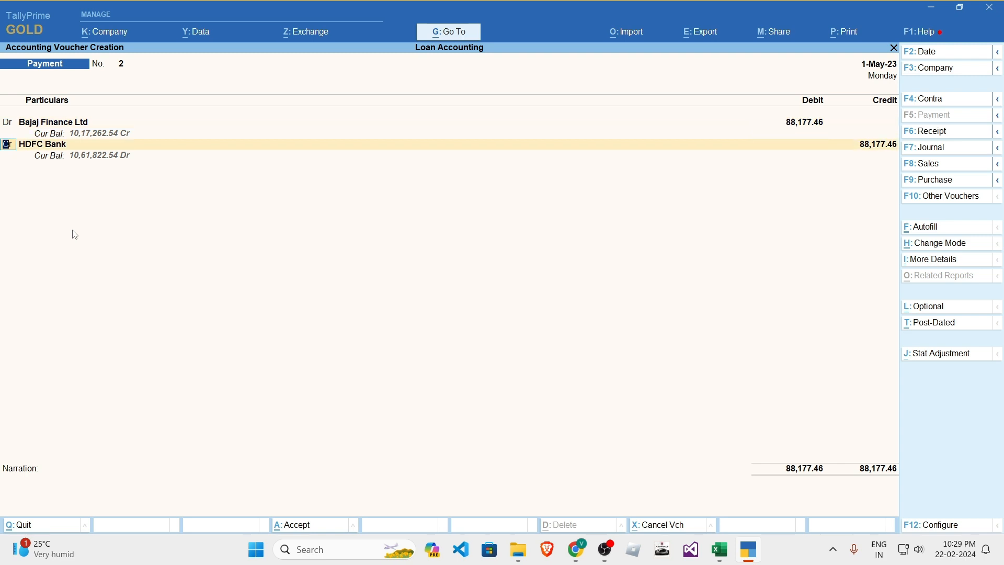
{"action": "key", "text": "Return"}
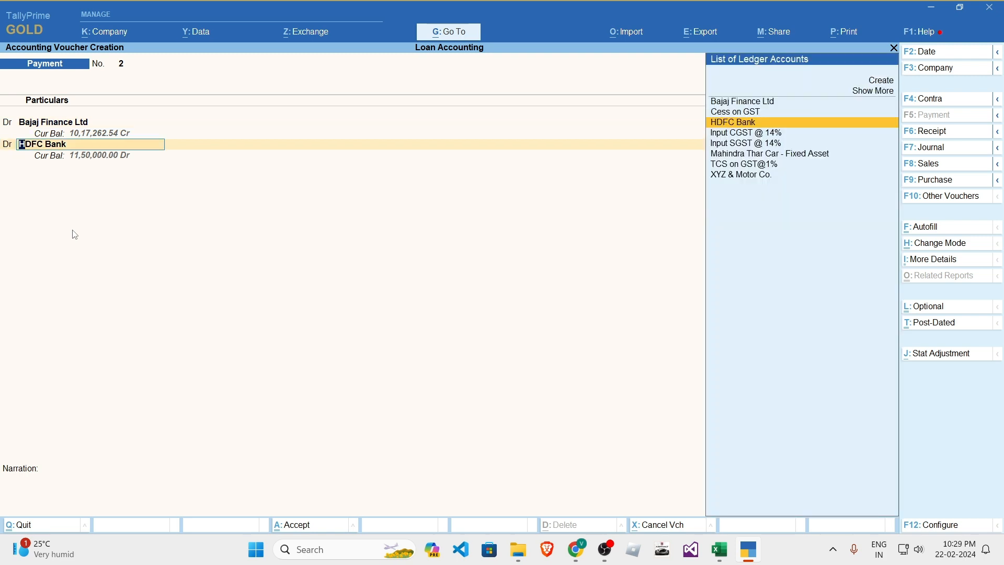
{"action": "key", "text": "Up"}
{"action": "key", "text": "Up"}
{"action": "key", "text": "Up"}
{"action": "key", "text": "Return"}
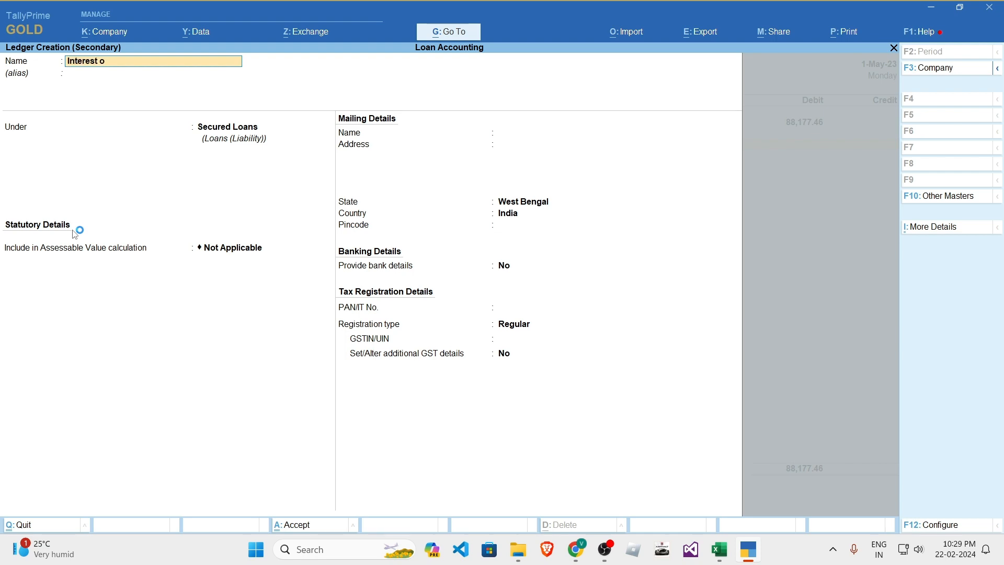
{"action": "type", "text": "Interest on Loan"}
{"action": "key", "text": "Return"}
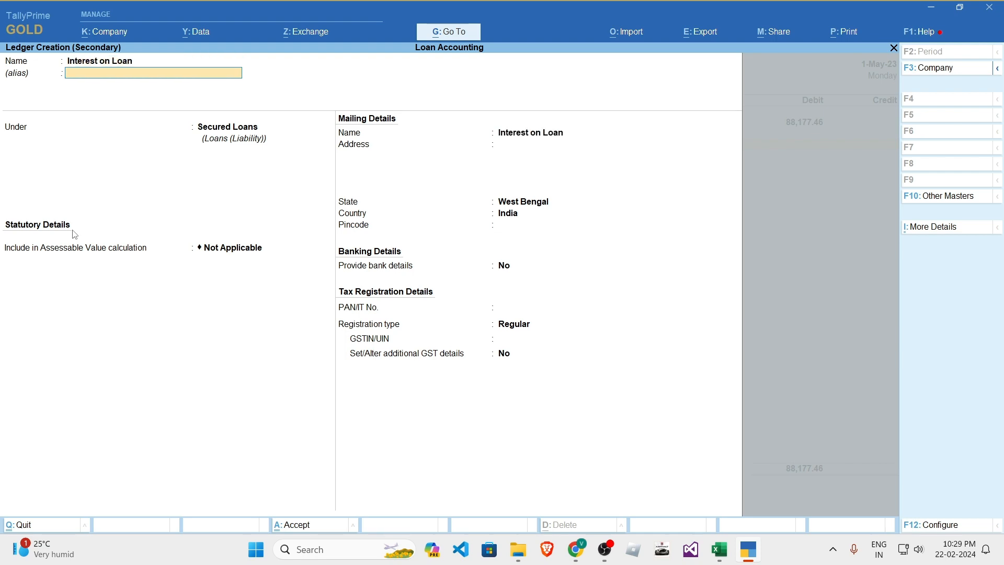
{"action": "key", "text": "Return"}
{"action": "key", "text": "alt+Tab"}
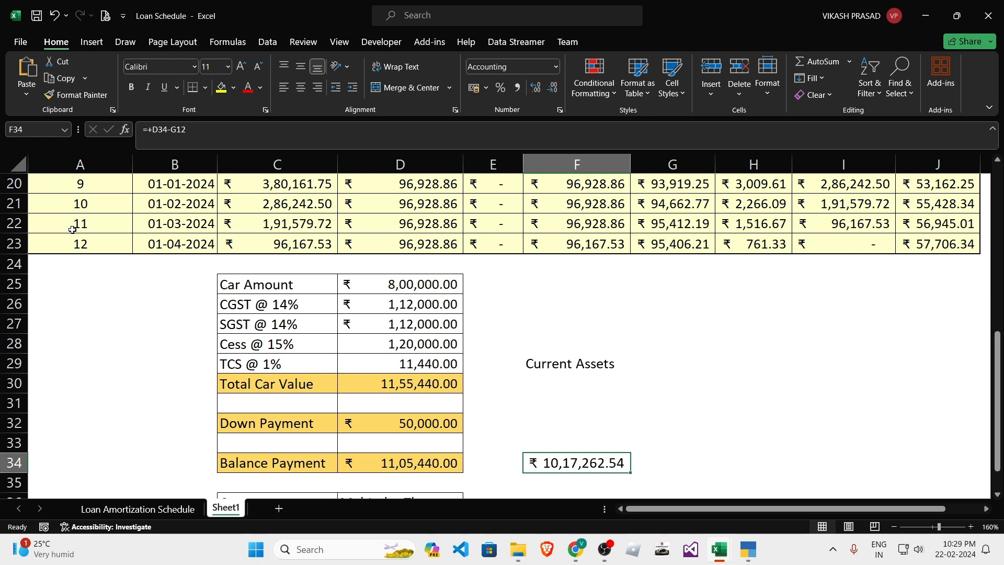
{"action": "key", "text": "alt+Tab"}
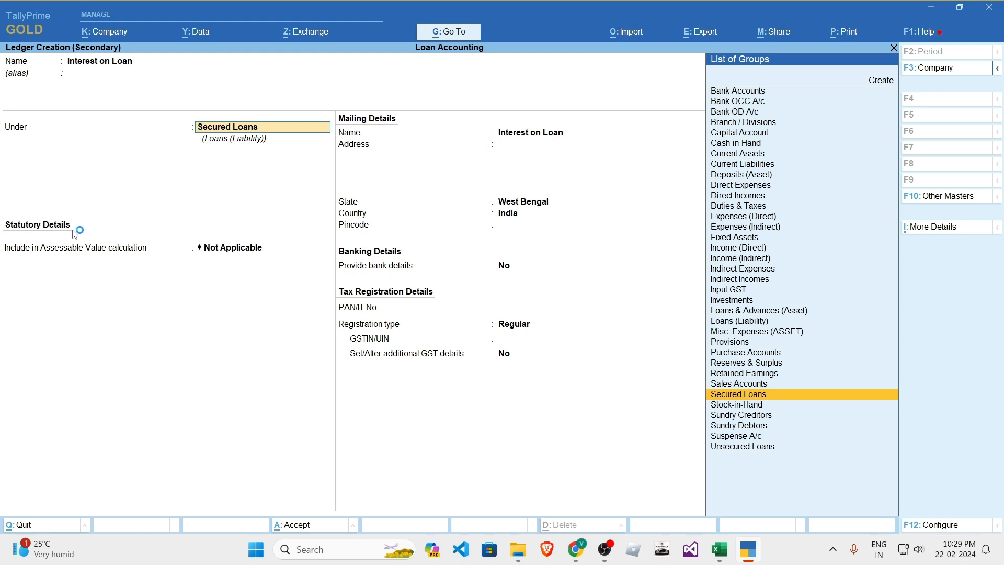
- Group the Interest on Loan ledger under Indirect Expenses, set its GST applicability to Not Applicable and save it
{"action": "type", "text": "Ind"}
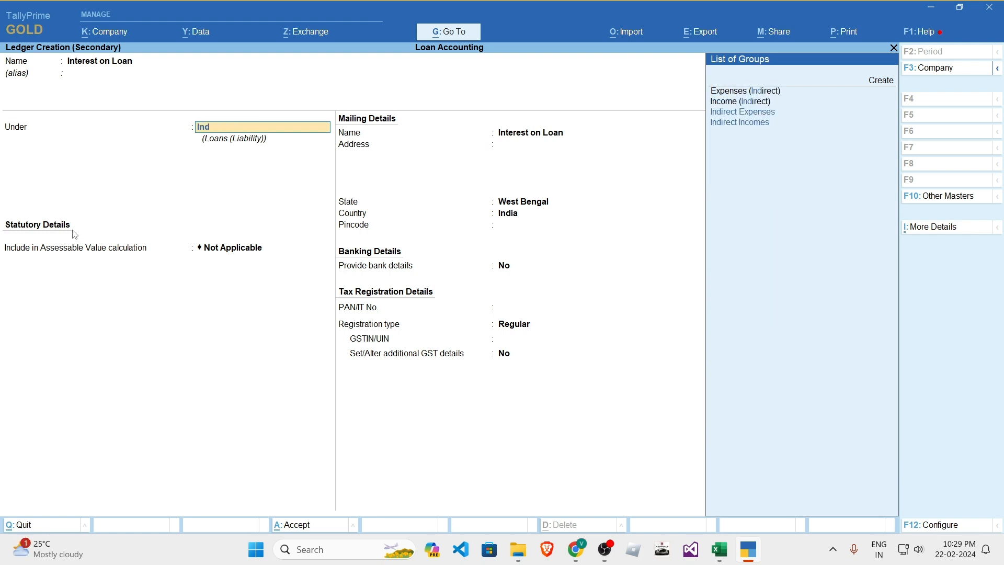
{"action": "key", "text": "Down"}
{"action": "key", "text": "Down"}
{"action": "key", "text": "Up"}
{"action": "key", "text": "Return"}
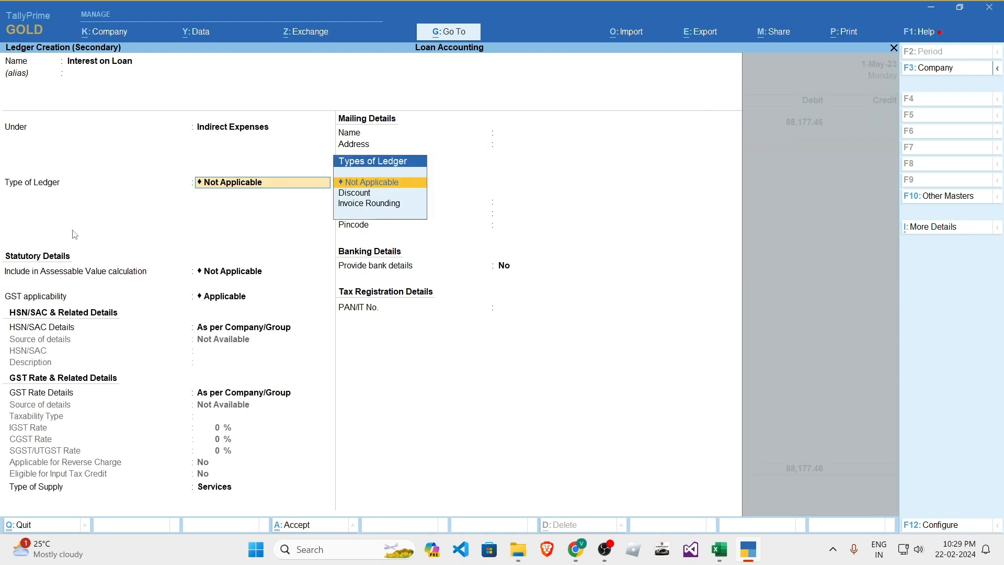
{"action": "key", "text": "Return"}
{"action": "key", "text": "Return"}
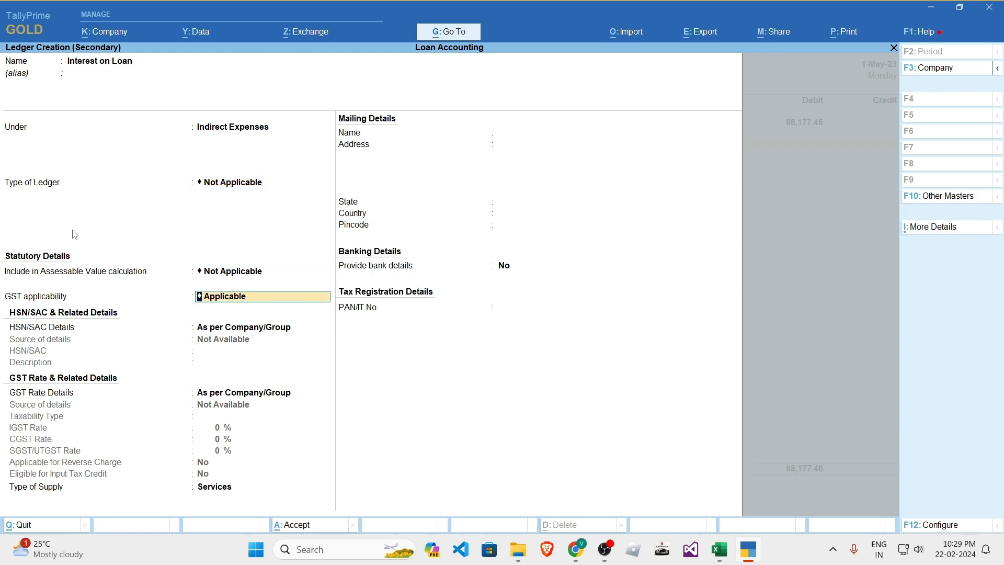
{"action": "key", "text": "Down"}
{"action": "key", "text": "Return"}
{"action": "key", "text": "ctrl+a"}
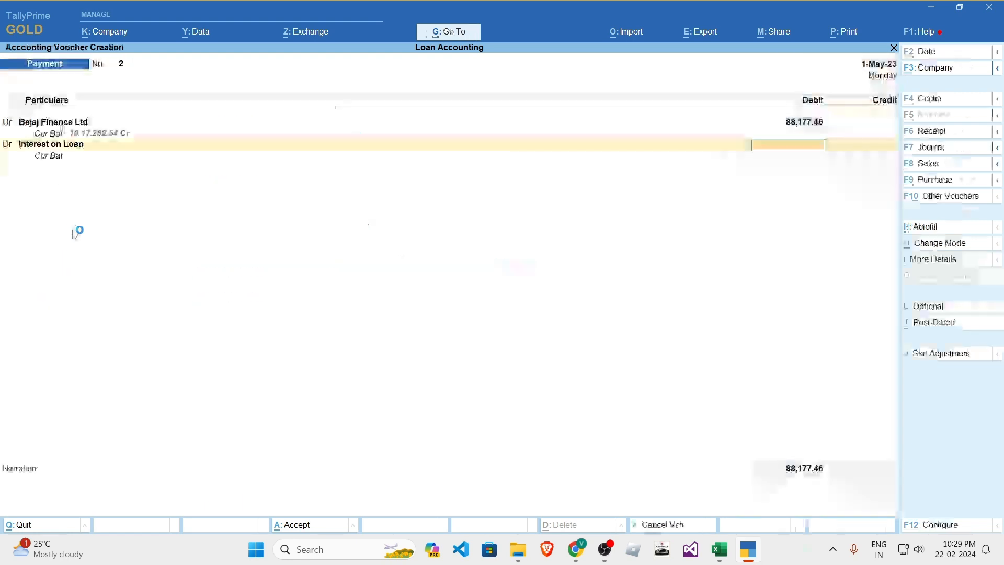
- Look up the first instalment's interest in the Excel schedule and debit Interest on Loan with 8,751.40 in the voucher
{"action": "key", "text": "alt+Tab"}
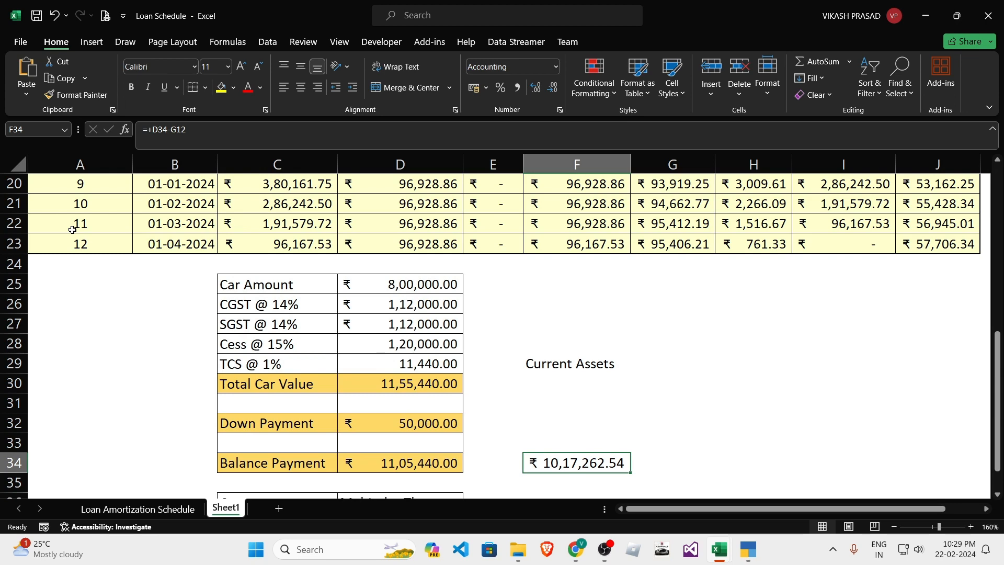
{"action": "scroll", "coordinate": [72, 229], "scroll_direction": "up", "scroll_amount": 5}
{"action": "left_click", "coordinate": [680, 344]}
{"action": "left_click", "coordinate": [768, 344]}
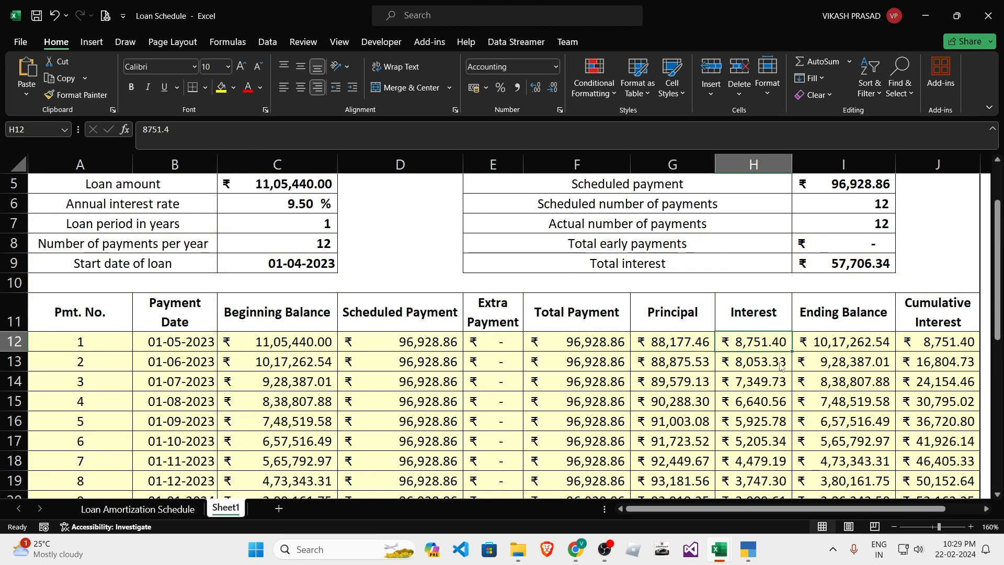
{"action": "key", "text": "alt+Tab"}
{"action": "type", "text": "8751"}
{"action": "key", "text": "alt+Tab"}
{"action": "key", "text": "alt+Tab"}
{"action": "type", "text": ".40"}
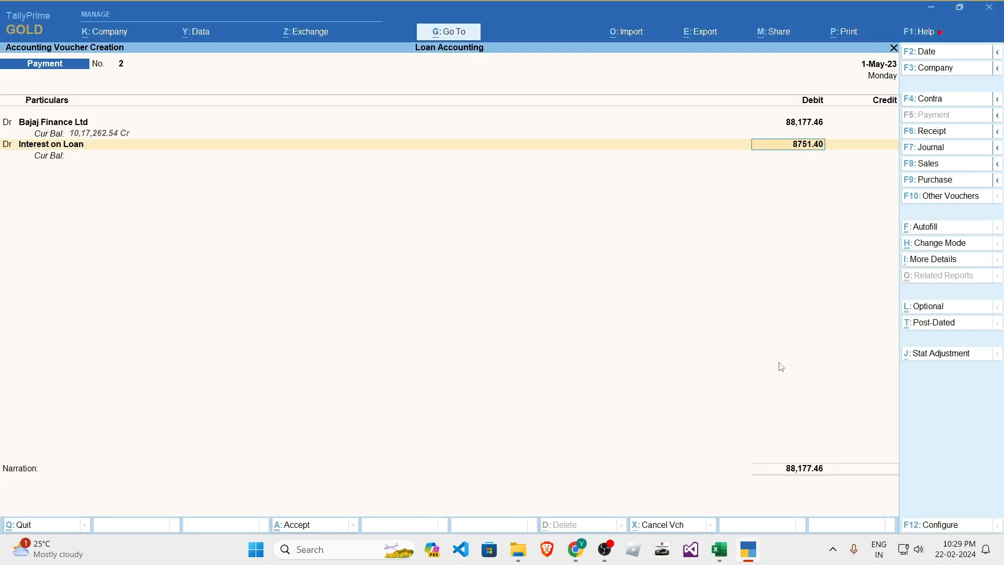
{"action": "key", "text": "Return"}
- Credit HDFC Bank with the full instalment of 96,928.86 in the payment voucher
{"action": "key", "text": "Return"}
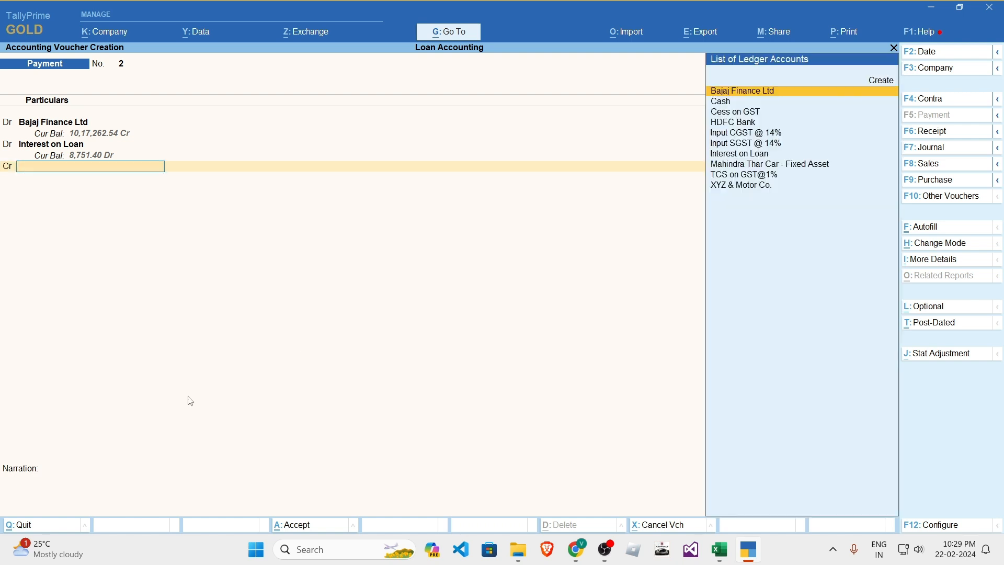
{"action": "type", "text": "h"}
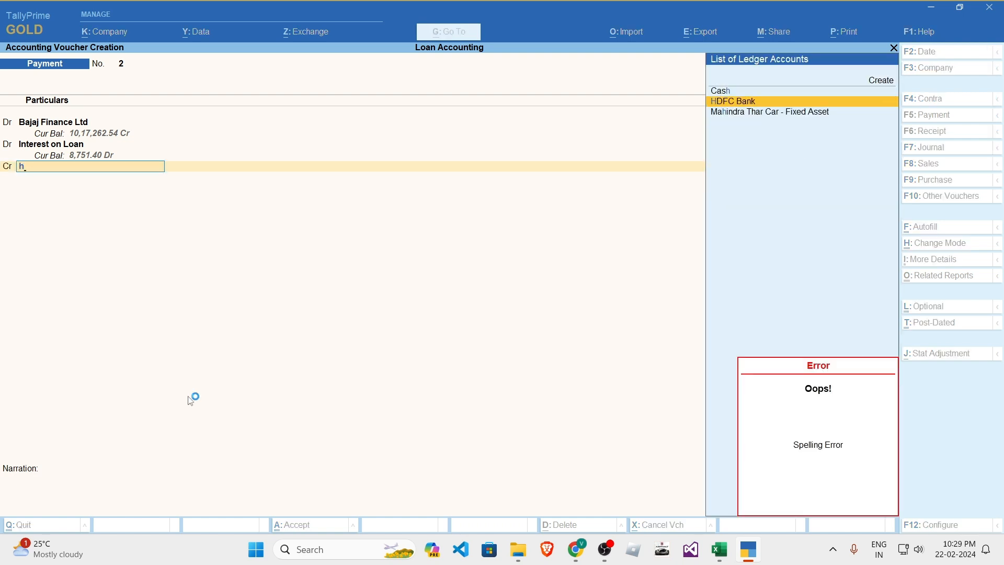
{"action": "key", "text": "Return"}
{"action": "key", "text": "Return"}
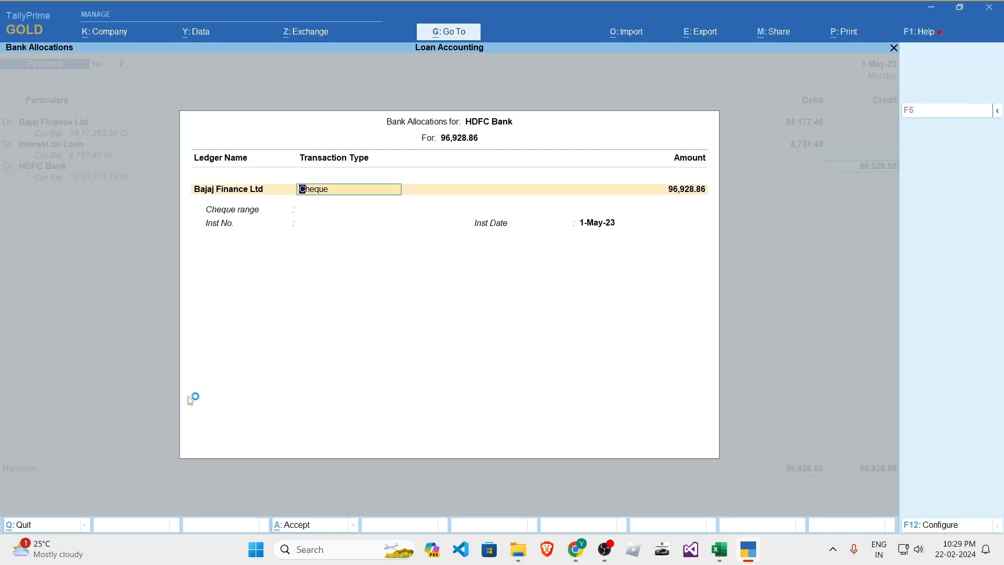
- Allocate the bank payment to Bajaj Finance Ltd as an e-Fund Transfer and save the payment voucher
{"action": "key", "text": "BackSpace"}
{"action": "key", "text": "Down"}
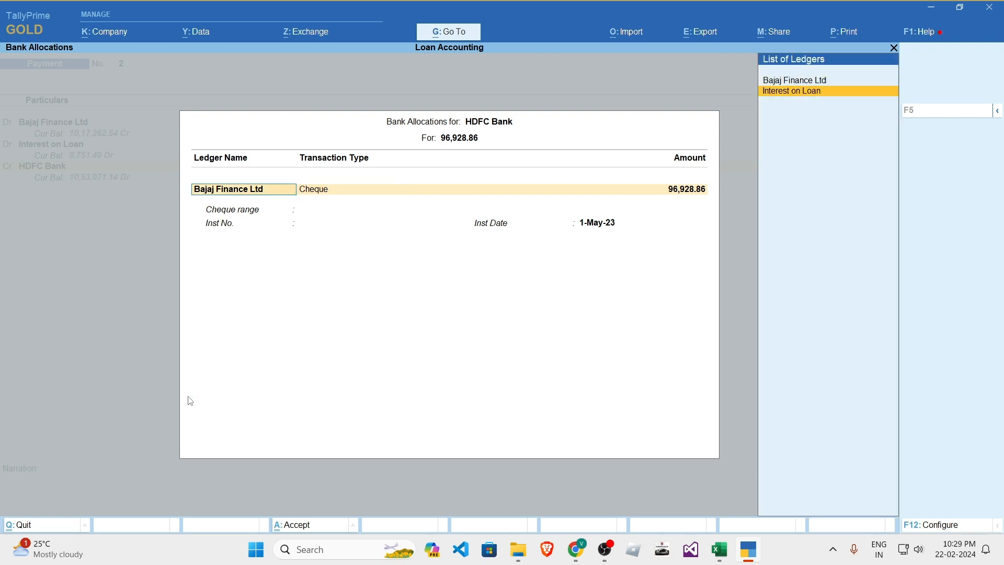
{"action": "key", "text": "Up"}
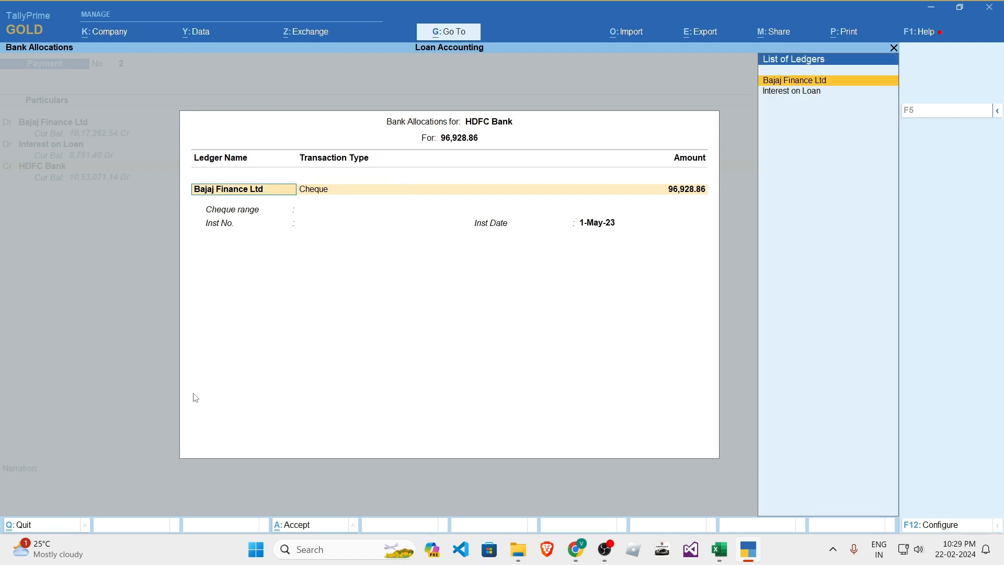
{"action": "key", "text": "Return"}
{"action": "key", "text": "Down"}
{"action": "key", "text": "Down"}
{"action": "key", "text": "Up"}
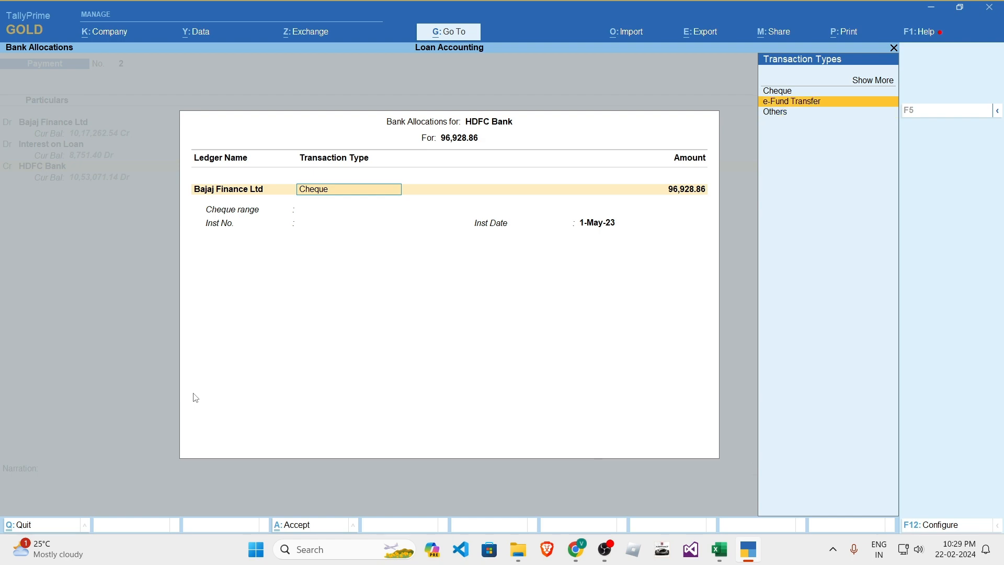
{"action": "key", "text": "Return"}
{"action": "key", "text": "Return"}
{"action": "key", "text": "ctrl+a"}
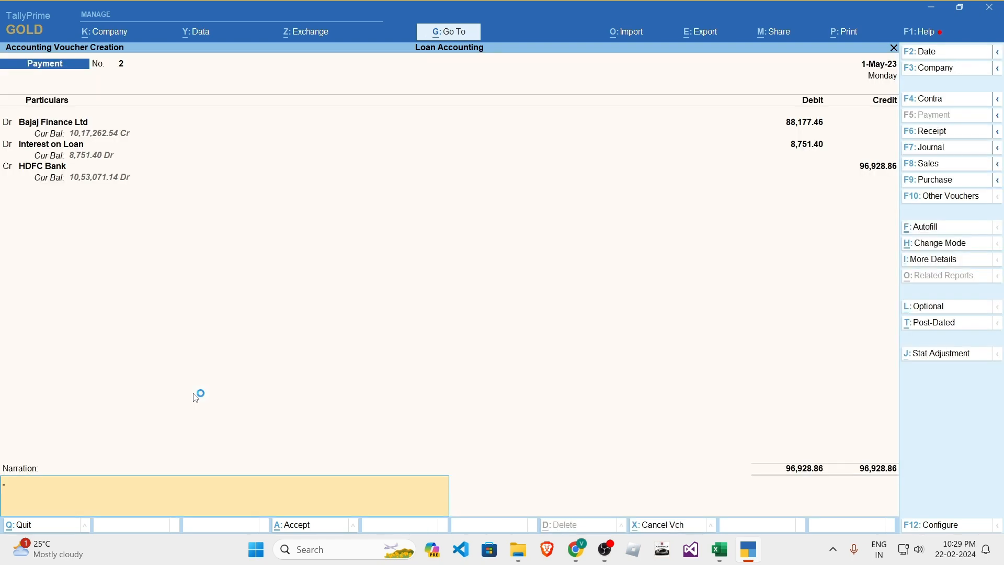
{"action": "key", "text": "Return"}
{"action": "key", "text": "Return"}
- Leave voucher entry and display the Bajaj Finance Ltd ledger for the period 1-Apr-23 to 1-May-23
{"action": "key", "text": "Escape"}
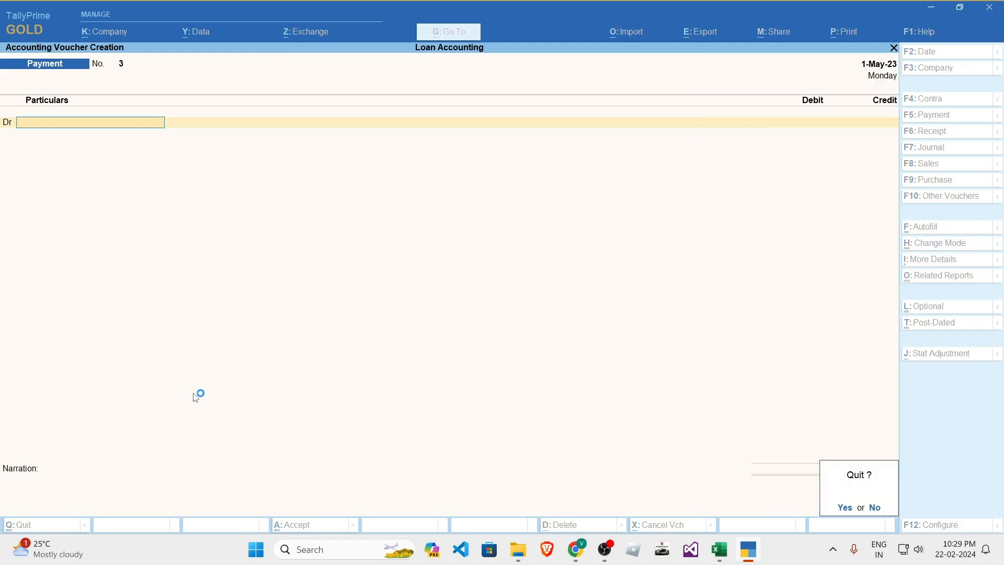
{"action": "key", "text": "Return"}
{"action": "key", "text": "Escape"}
{"action": "key", "text": "Escape"}
{"action": "type", "text": "dal"}
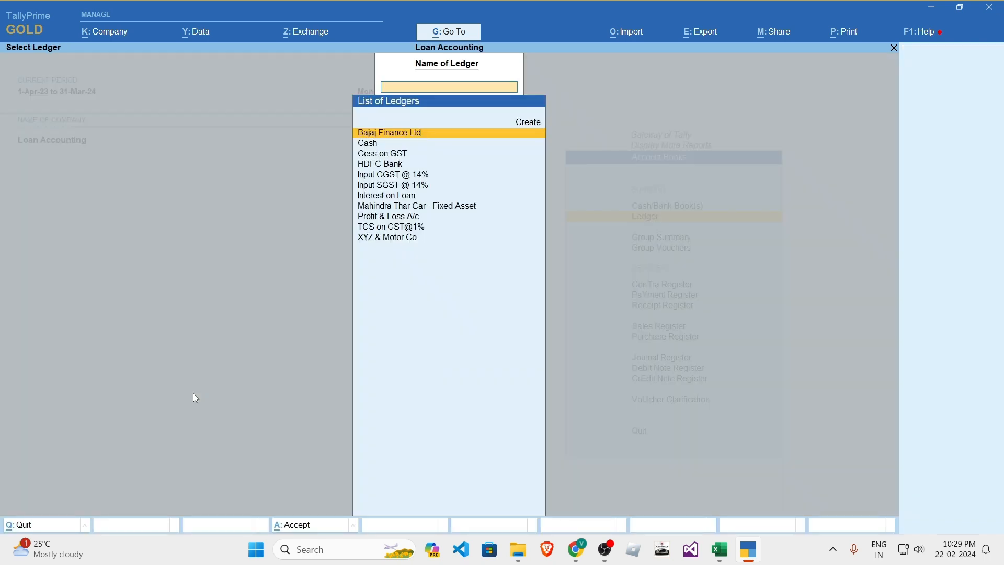
{"action": "type", "text": "A"}
{"action": "key", "text": "BackSpace"}
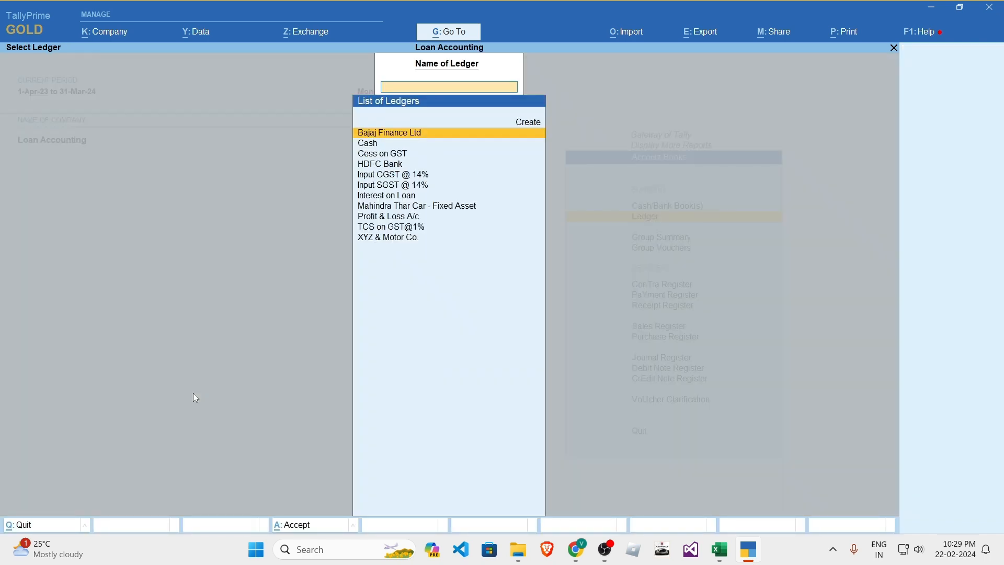
{"action": "key", "text": "Return"}
{"action": "key", "text": "alt+F2"}
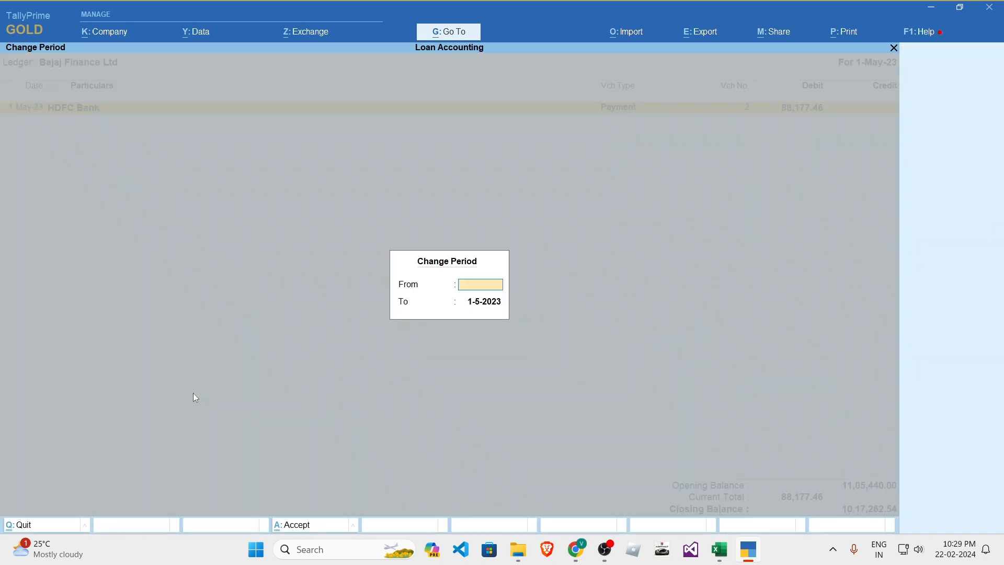
{"action": "key", "text": "Return"}
{"action": "key", "text": "Return"}
{"action": "key", "text": "Down"}
{"action": "key", "text": "Up"}
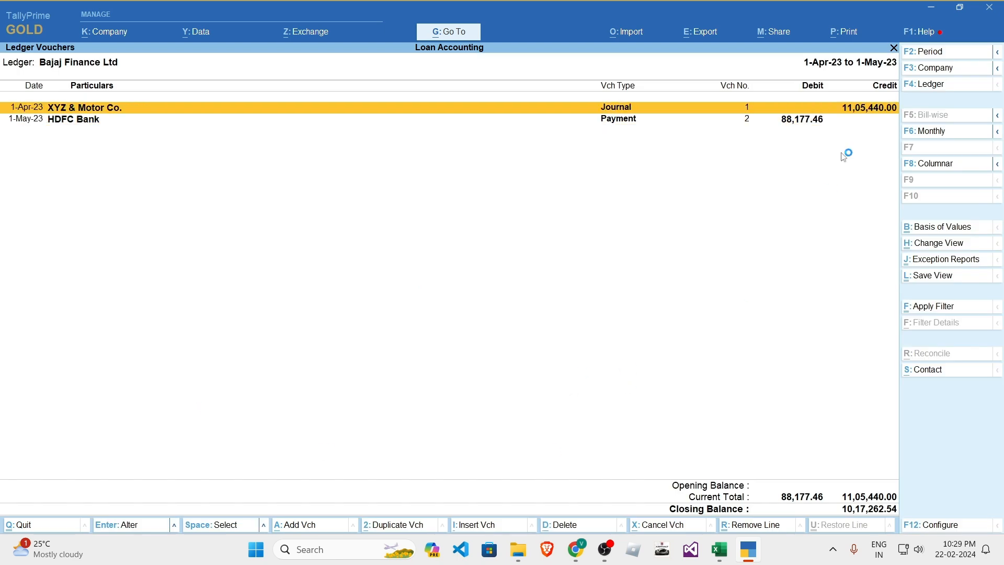
{"action": "key", "text": "Down"}
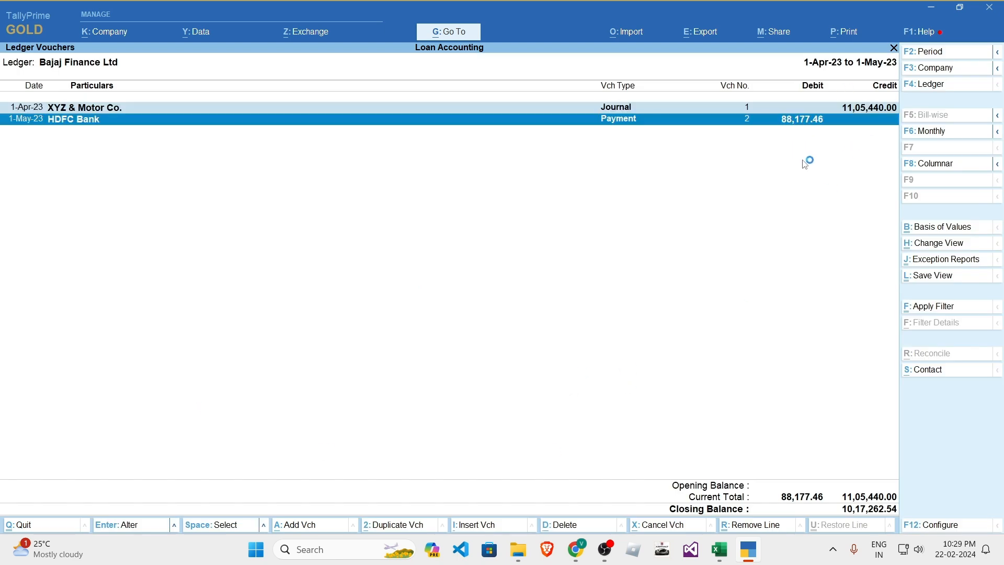
- Compare the first instalment's principal, interest and ending balance in the Excel schedule with the Bajaj Finance Ltd ledger's closing balance
{"action": "key", "text": "alt+Tab"}
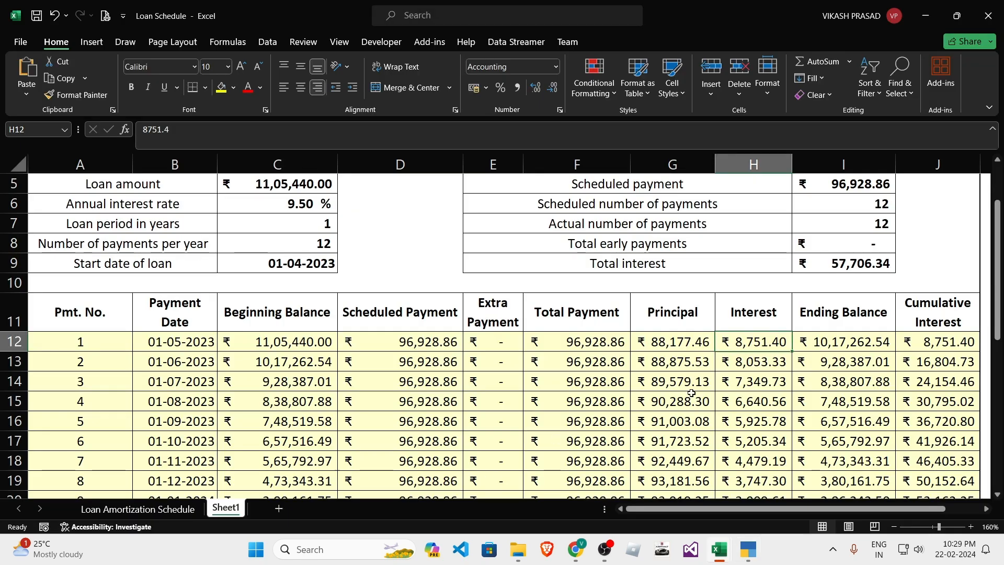
{"action": "left_click", "coordinate": [707, 357]}
{"action": "left_click", "coordinate": [751, 345]}
{"action": "left_click", "coordinate": [860, 343]}
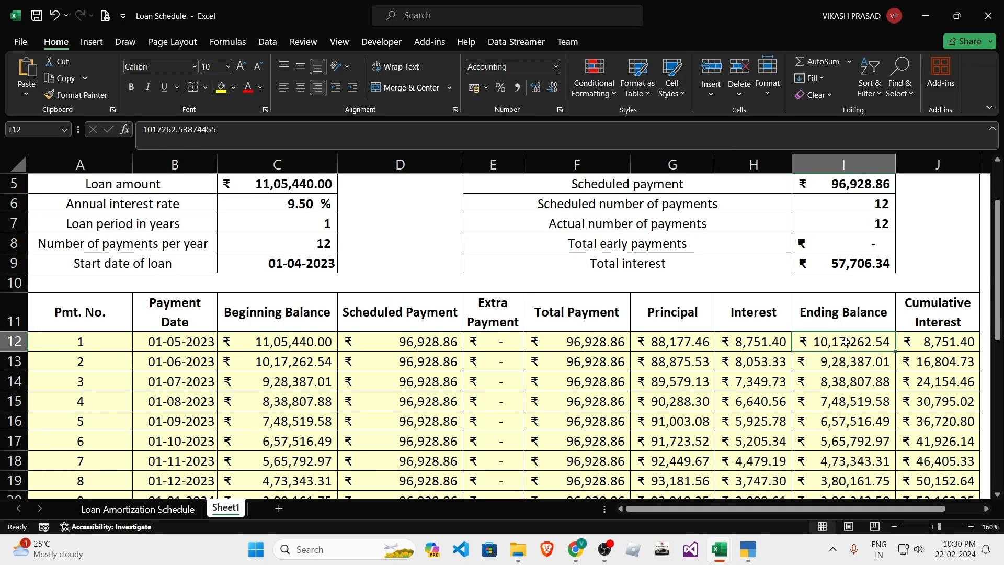
{"action": "double_click", "coordinate": [839, 342]}
{"action": "key", "text": "Escape"}
{"action": "key", "text": "alt+Tab"}
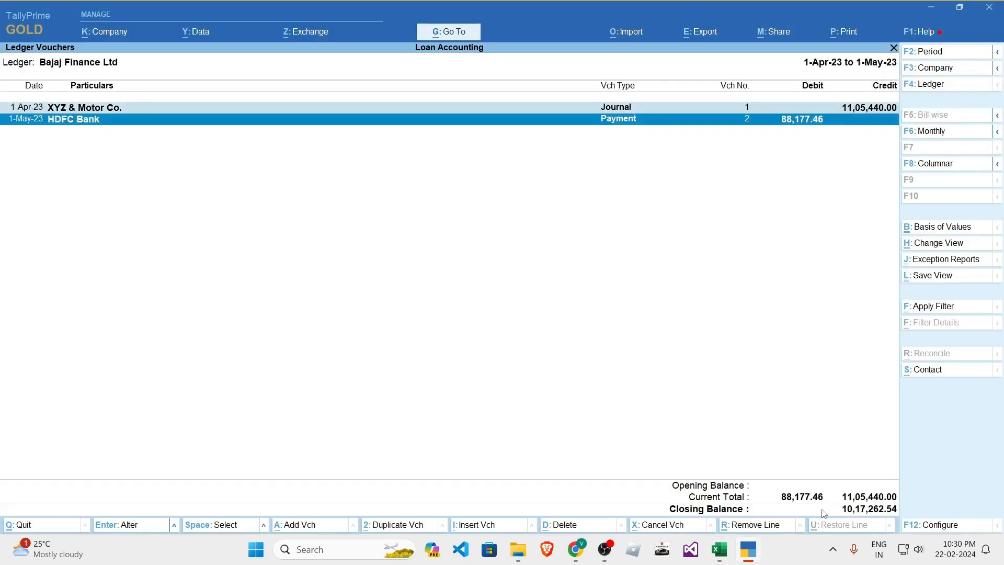
{"action": "key", "text": "alt+Tab"}
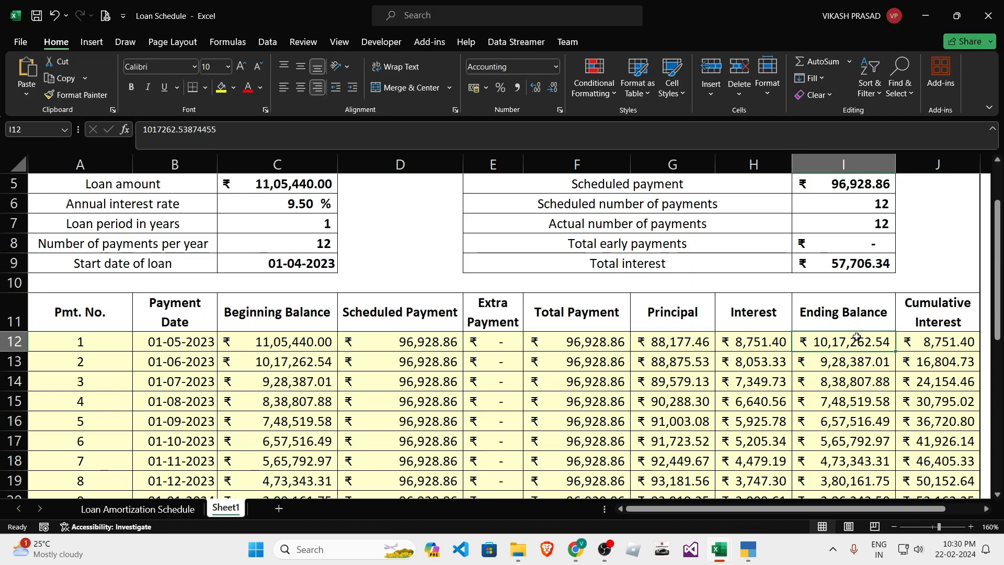
- In cell L12 of the loan schedule, calculate the first instalment's beginning balance minus its principal with the formula =+C12-G12
{"action": "double_click", "coordinate": [855, 338]}
{"action": "key", "text": "Escape"}
{"action": "key", "text": "Left"}
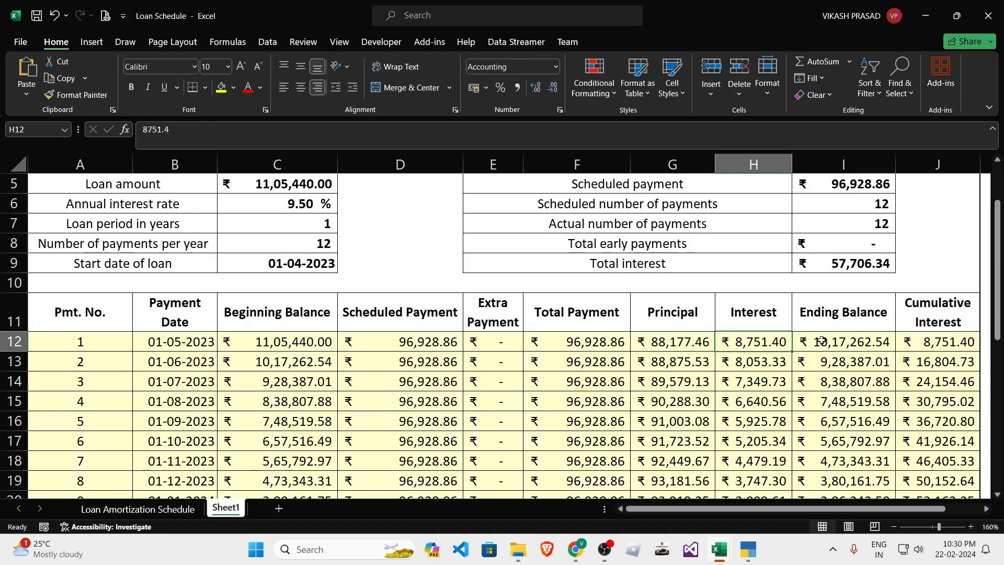
{"action": "key", "text": "Right"}
{"action": "key", "text": "Right"}
{"action": "key", "text": "Right"}
{"action": "key", "text": "Right"}
{"action": "type", "text": "+"}
{"action": "key", "text": "Left"}
{"action": "key", "text": "Left"}
{"action": "key", "text": "Left"}
{"action": "key", "text": "Left"}
{"action": "key", "text": "Left"}
{"action": "key", "text": "Left"}
{"action": "key", "text": "Left"}
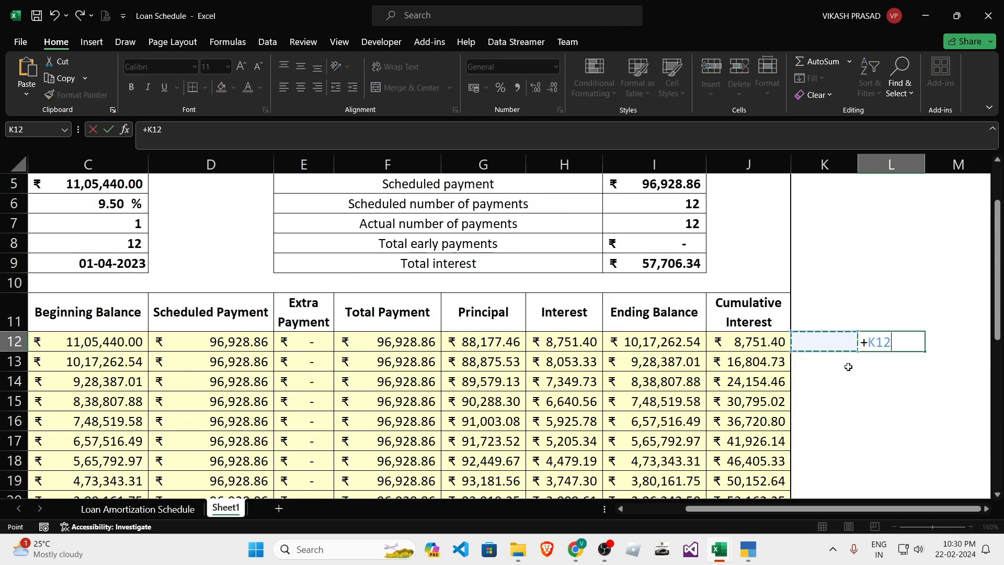
{"action": "key", "text": "Left"}
{"action": "key", "text": "Left"}
{"action": "type", "text": "-"}
{"action": "key", "text": "Left"}
{"action": "key", "text": "Left"}
{"action": "key", "text": "Left"}
{"action": "key", "text": "Left"}
{"action": "key", "text": "Left"}
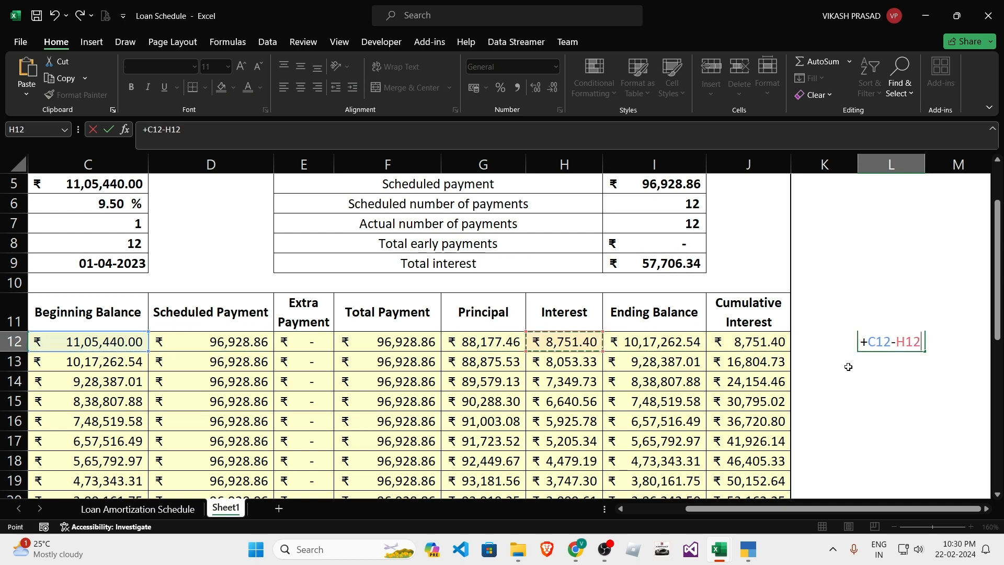
{"action": "key", "text": "ctrl+Return"}
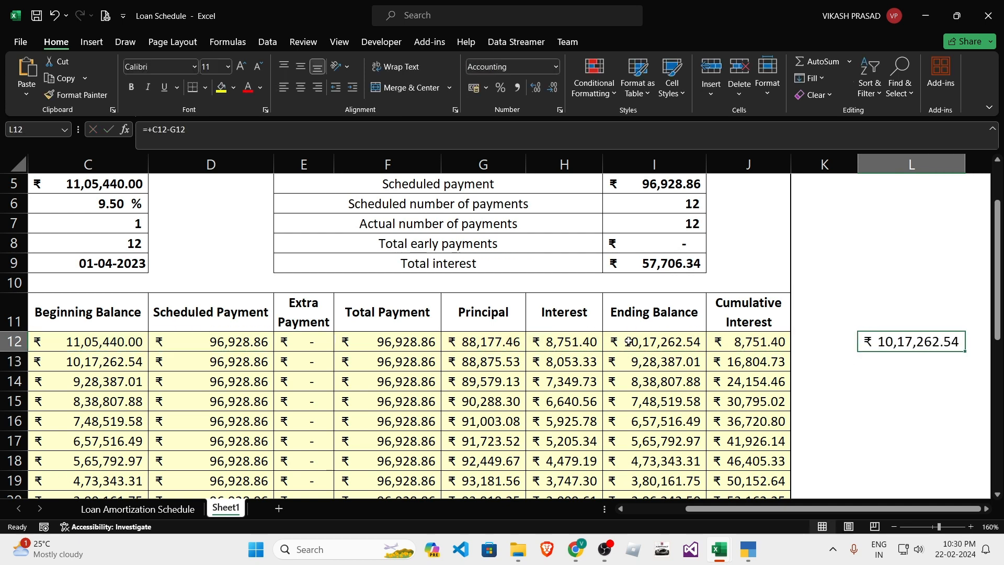
- Compare the calculated balance in L12 with the schedule's first ending balance and the Bajaj Finance Ltd ledger's closing balance in TallyPrime
{"action": "double_click", "coordinate": [629, 341]}
{"action": "key", "text": "Escape"}
{"action": "double_click", "coordinate": [742, 342]}
{"action": "key", "text": "Escape"}
{"action": "left_click", "coordinate": [812, 399]}
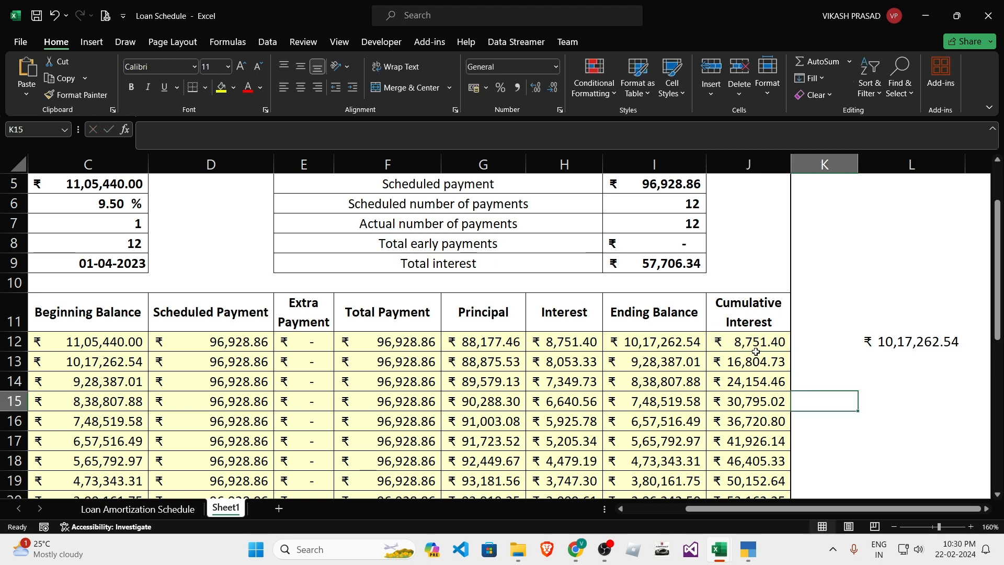
{"action": "left_click", "coordinate": [755, 350]}
{"action": "key", "text": "alt+Tab"}
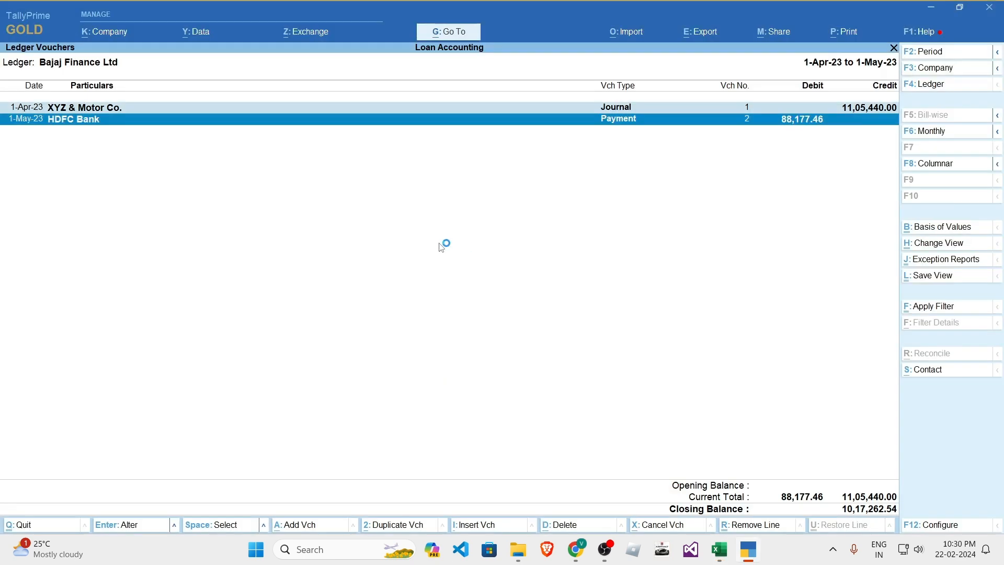
{"action": "key", "text": "alt+Tab"}
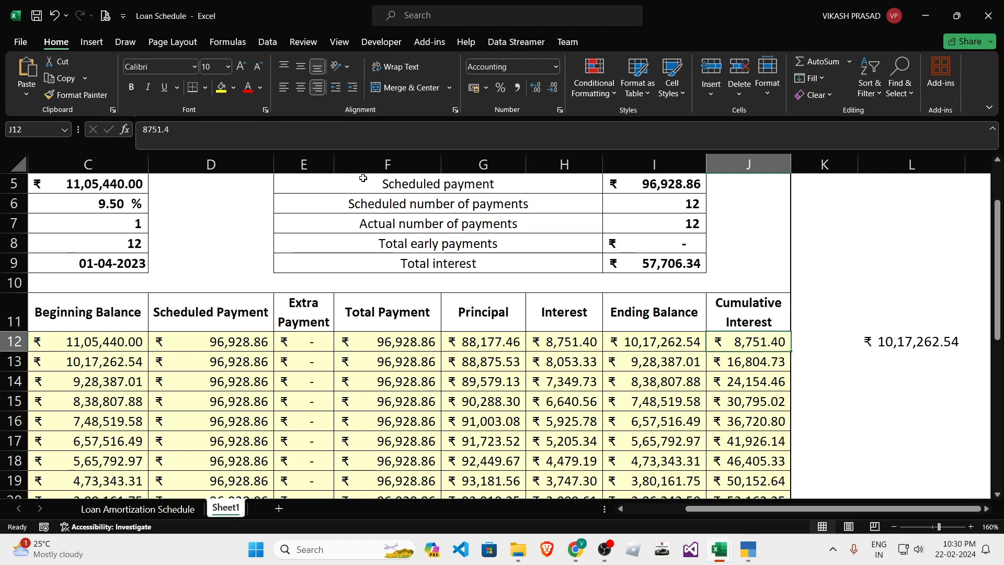
- Examine the schedule's Ending Balance column from the first to the twelfth payment against the ledger's closing balance
{"action": "left_click", "coordinate": [655, 330]}
{"action": "left_click", "coordinate": [618, 400]}
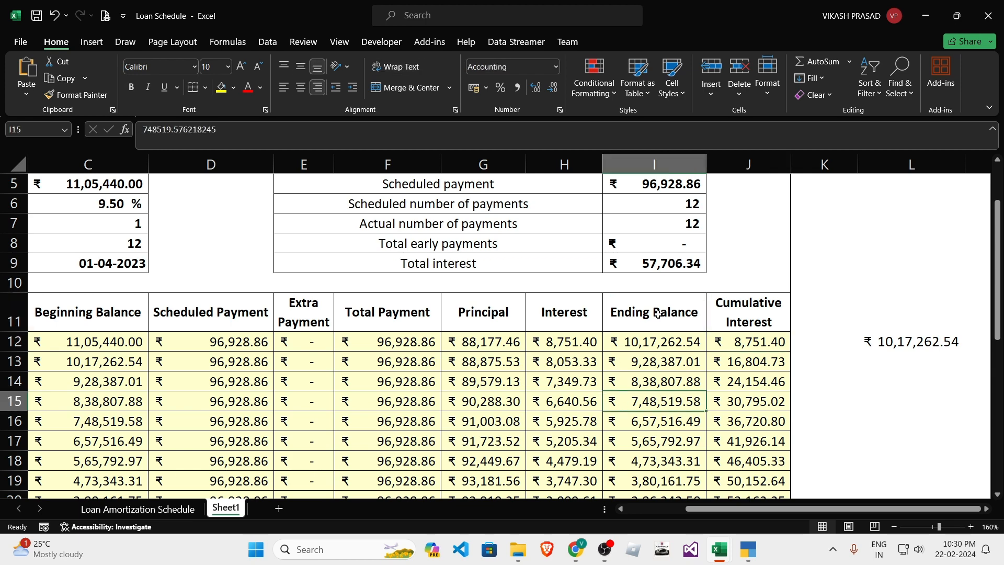
{"action": "scroll", "coordinate": [501, 327], "scroll_direction": "up", "scroll_amount": 2}
{"action": "left_click", "coordinate": [289, 224]}
{"action": "scroll", "coordinate": [289, 224], "scroll_direction": "down", "scroll_amount": 5}
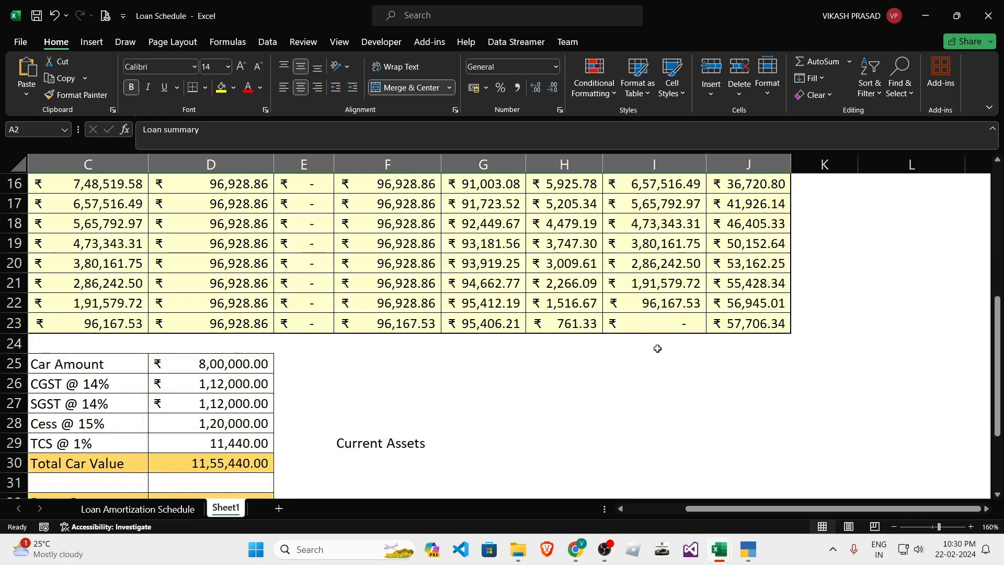
{"action": "scroll", "coordinate": [660, 230], "scroll_direction": "up", "scroll_amount": 2}
{"action": "left_click_drag", "start_coordinate": [659, 226], "coordinate": [665, 441]}
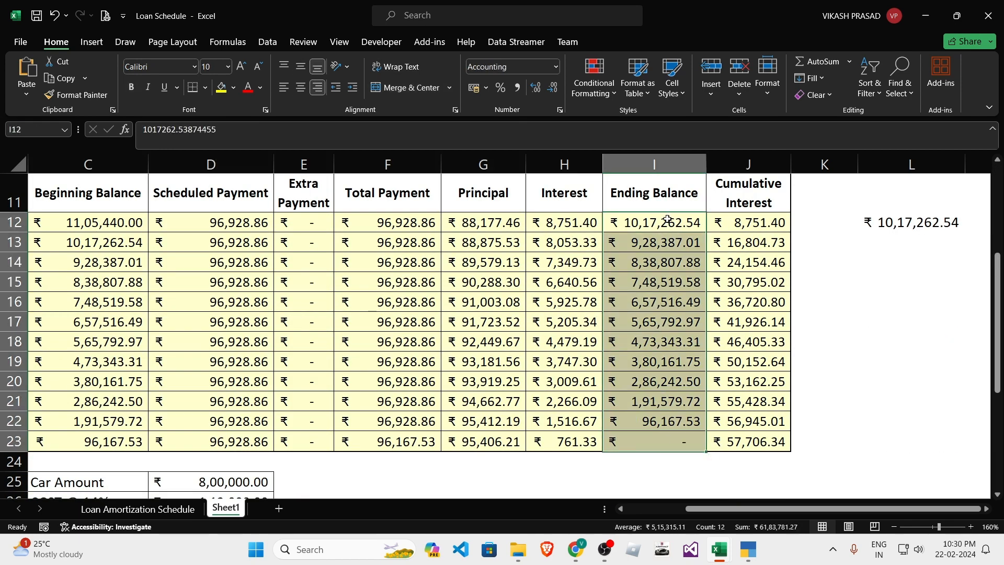
{"action": "left_click_drag", "start_coordinate": [668, 220], "coordinate": [665, 429]}
{"action": "key", "text": "alt+Tab"}
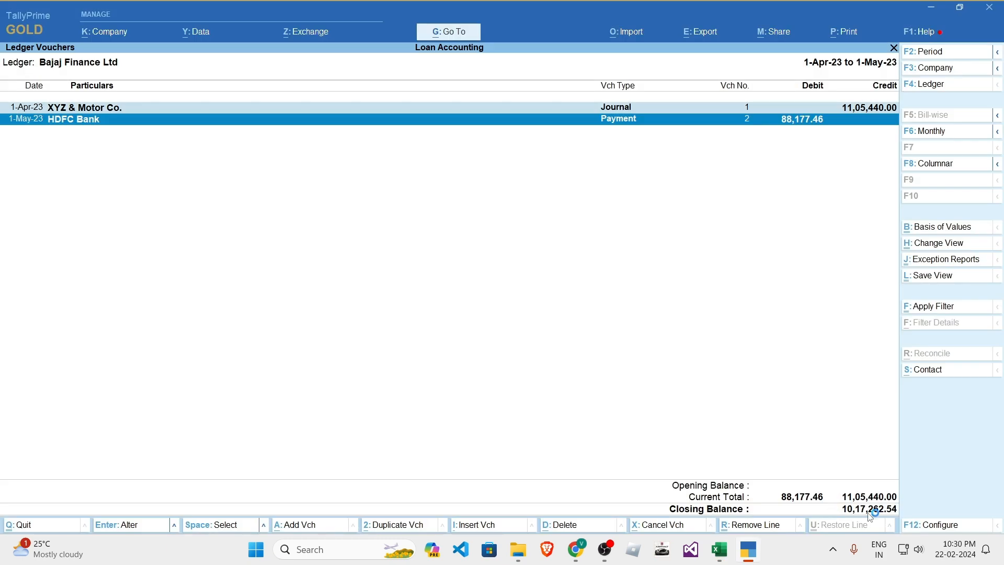
{"action": "key", "text": "alt+Tab"}
{"action": "key", "text": "alt+Tab"}
- Leave the ledger report and start a new payment voucher dated 1-Jun-23
{"action": "key", "text": "Escape"}
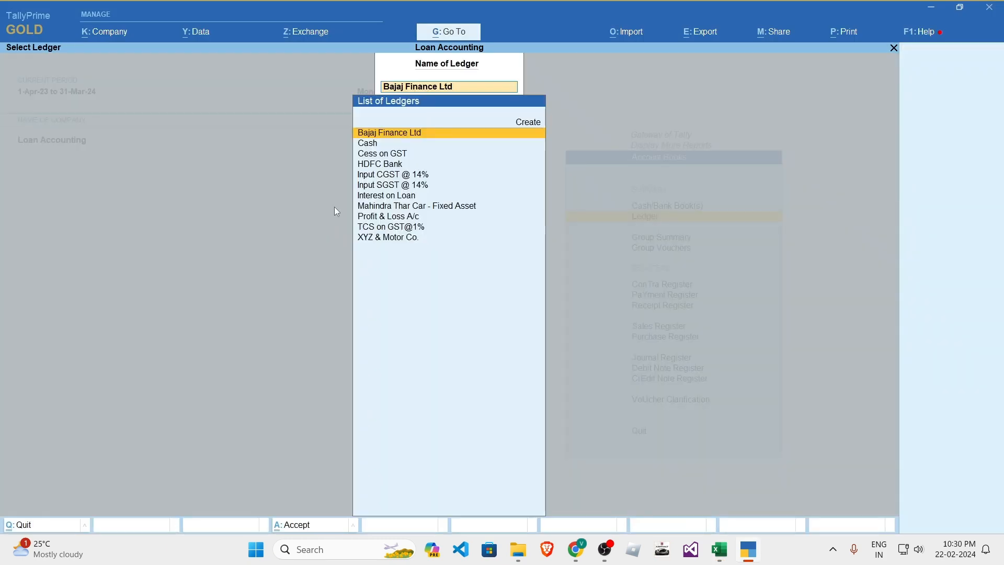
{"action": "key", "text": "Escape"}
{"action": "key", "text": "Escape"}
{"action": "key", "text": "Escape"}
{"action": "key", "text": "Escape"}
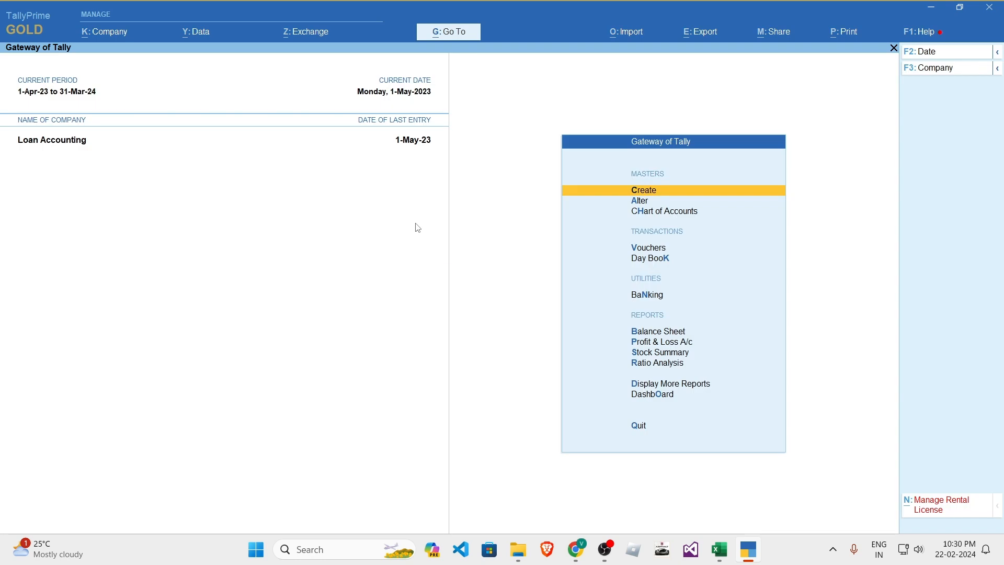
{"action": "key", "text": "v"}
{"action": "key", "text": "F2"}
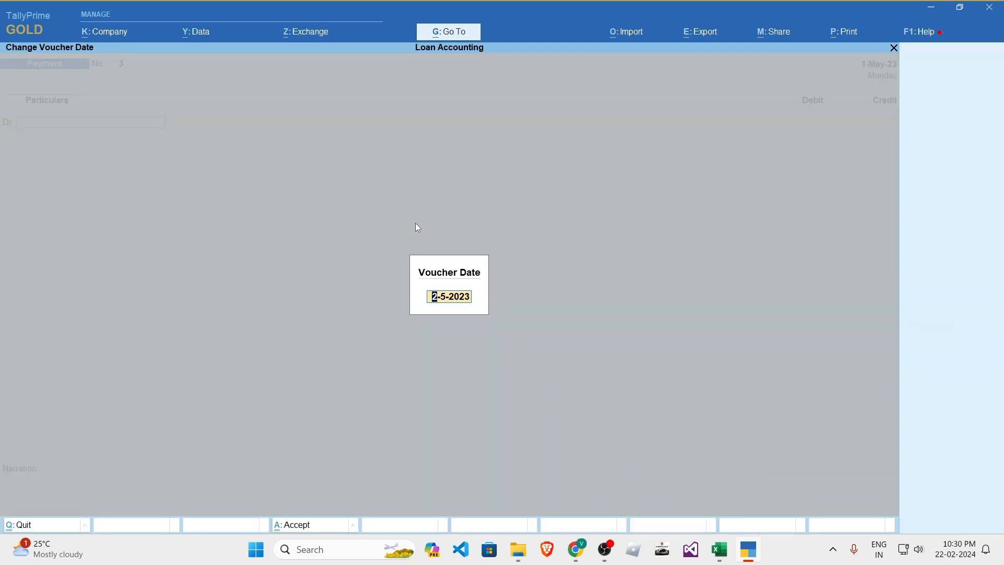
{"action": "type", "text": "1.6.23"}
{"action": "key", "text": "Return"}
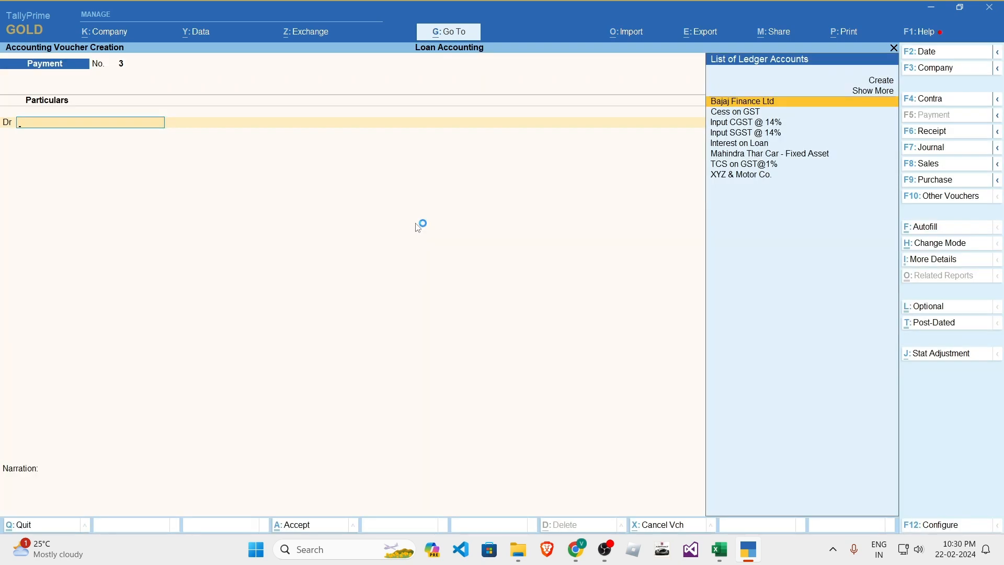
- Examine the second instalment's principal and interest in the Excel loan schedule beside those of the first instalment
{"action": "key", "text": "alt+Tab"}
{"action": "left_click_drag", "start_coordinate": [425, 295], "coordinate": [465, 296]}
{"action": "left_click", "coordinate": [570, 239]}
{"action": "left_click", "coordinate": [488, 254]}
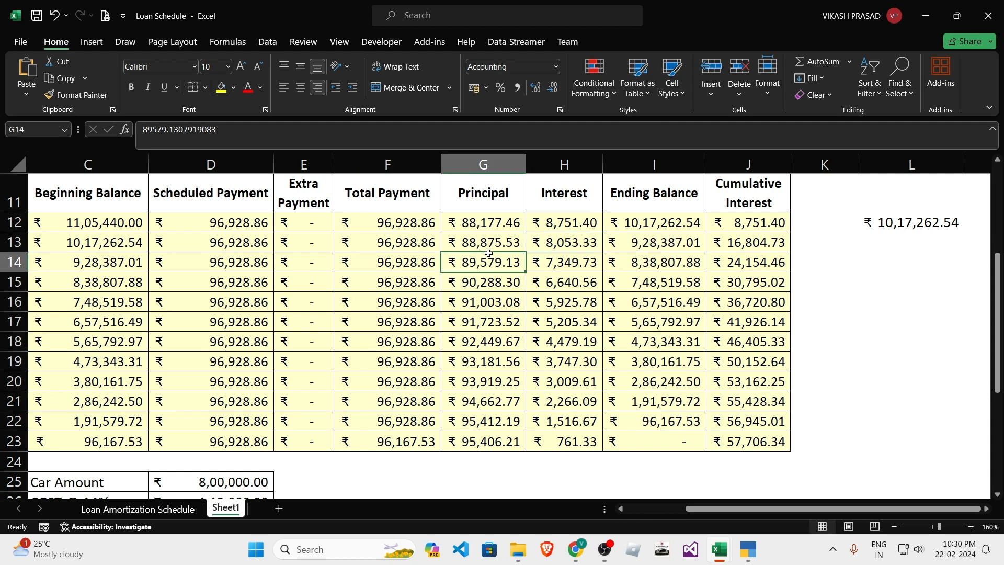
{"action": "left_click_drag", "start_coordinate": [488, 254], "coordinate": [547, 244]}
{"action": "left_click", "coordinate": [478, 223]}
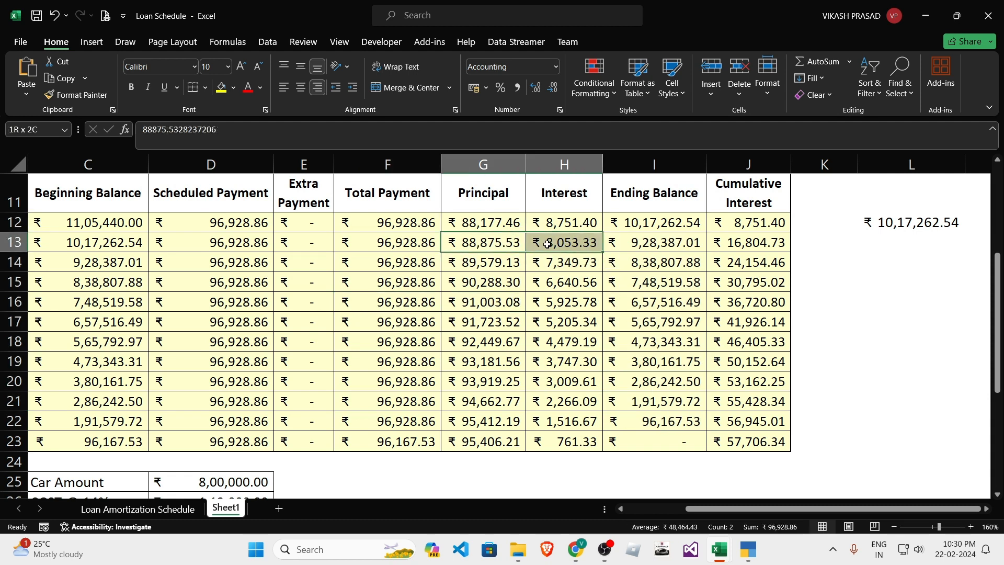
{"action": "scroll", "coordinate": [515, 330], "scroll_direction": "up", "scroll_amount": 2}
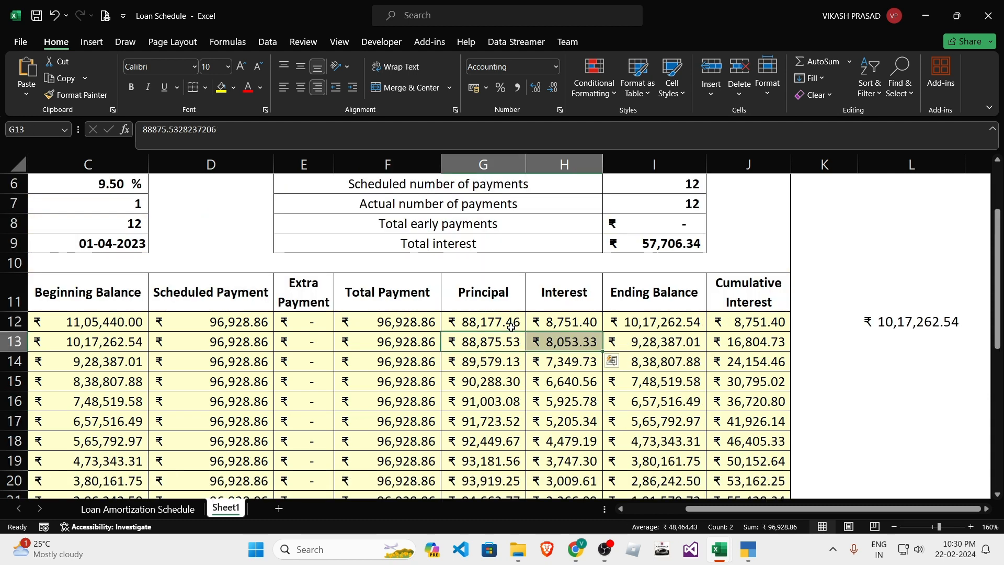
{"action": "left_click_drag", "start_coordinate": [478, 321], "coordinate": [541, 322]}
{"action": "left_click", "coordinate": [486, 323]}
{"action": "left_click_drag", "start_coordinate": [480, 340], "coordinate": [547, 340]}
{"action": "key", "text": "alt+Tab"}
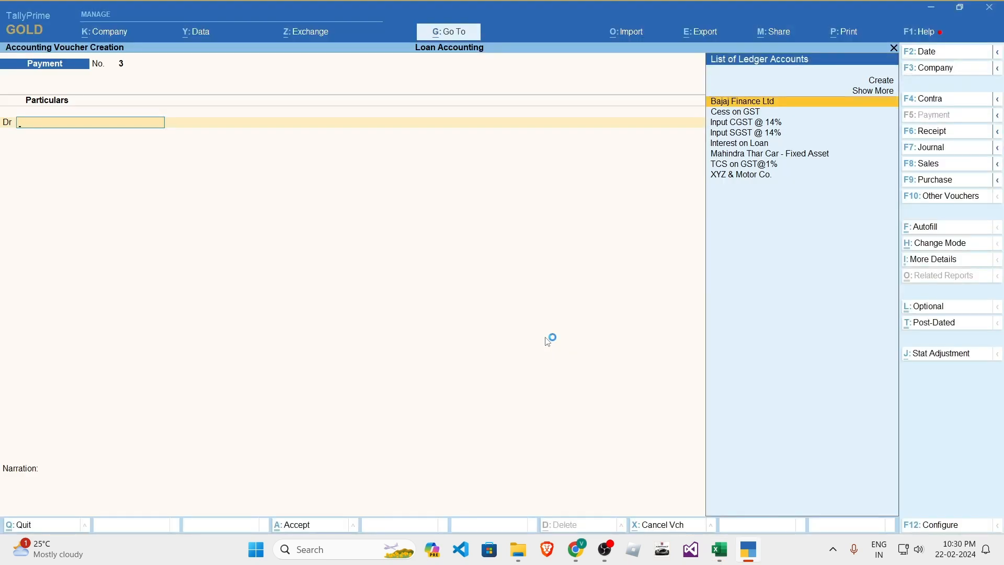
- Debit Bajaj Finance Ltd with the second instalment's principal of 88,875.53 in the payment voucher
{"action": "type", "text": "baja"}
{"action": "key", "text": "Return"}
{"action": "key", "text": "alt+Tab"}
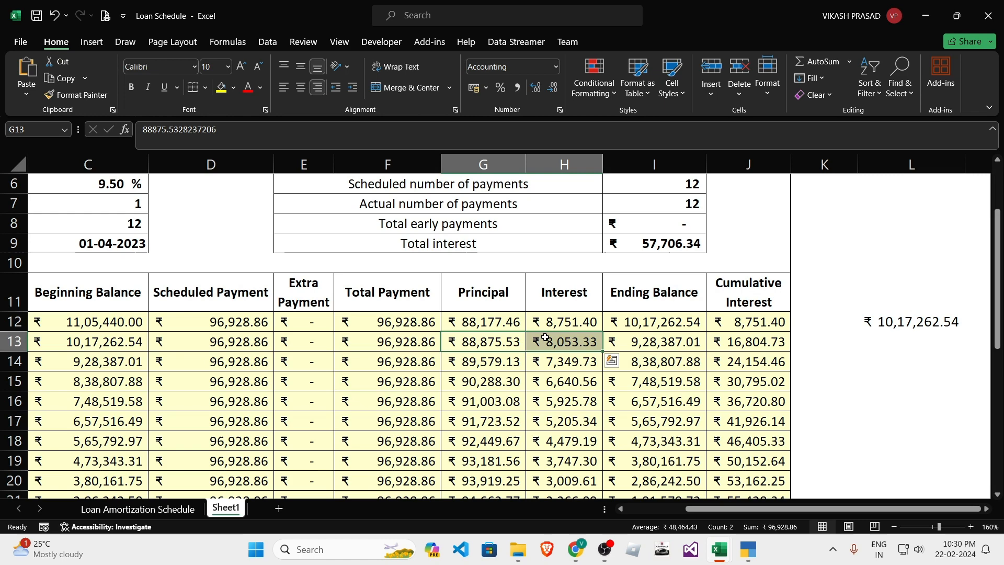
{"action": "left_click", "coordinate": [480, 348]}
{"action": "key", "text": "alt+Tab"}
{"action": "type", "text": "888"}
{"action": "key", "text": "alt+Tab"}
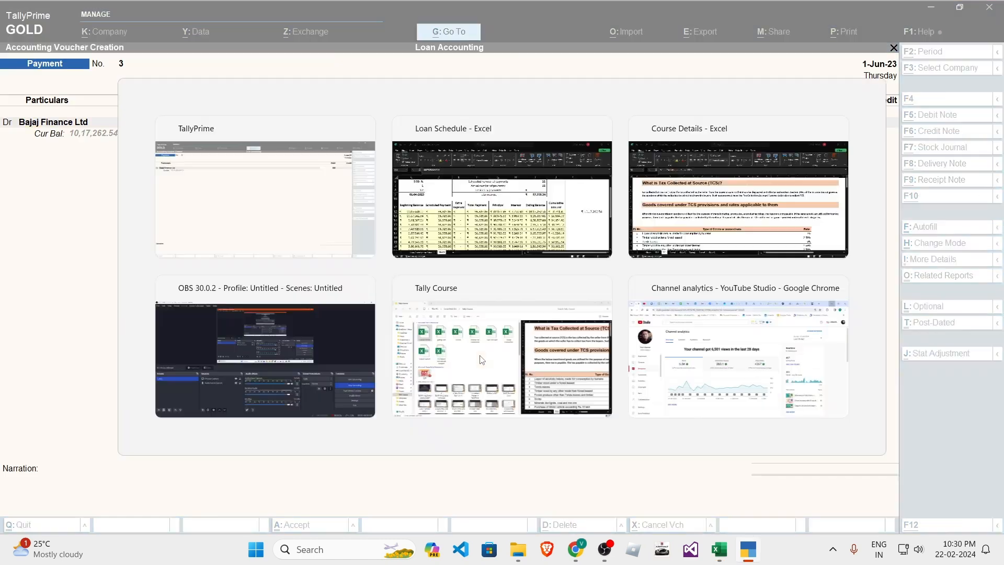
{"action": "key", "text": "alt+Tab"}
{"action": "type", "text": "75.53"}
{"action": "key", "text": "Return"}
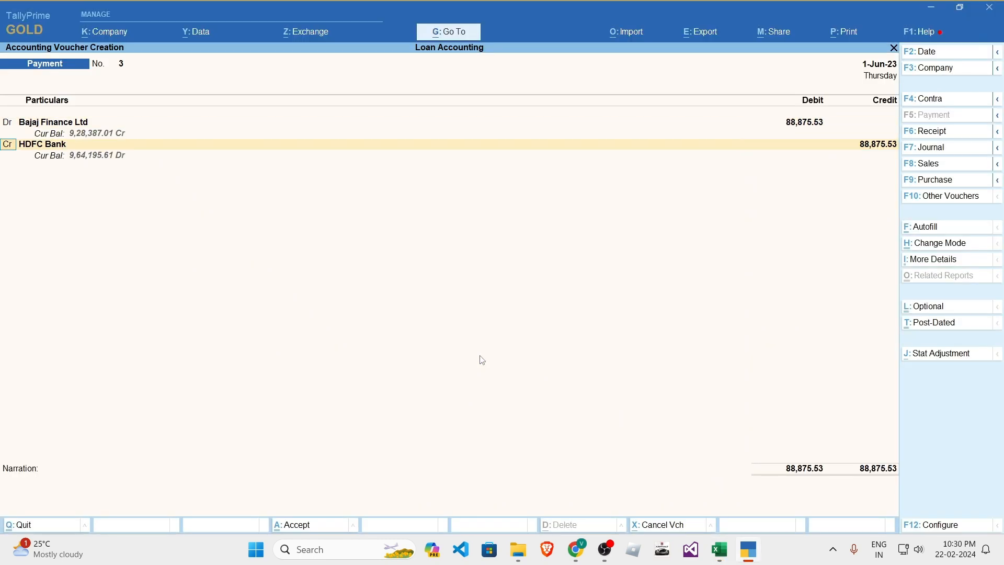
- Add a second debit line for Interest on Loan with the schedule's interest amount of 8,053.33
{"action": "type", "text": "d"}
{"action": "key", "text": "Return"}
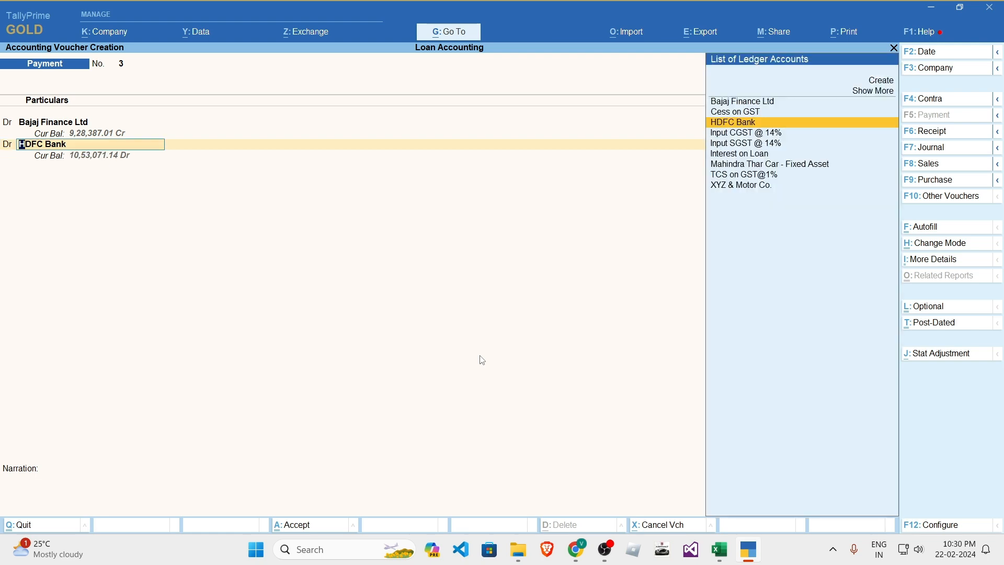
{"action": "key", "text": "Down"}
{"action": "key", "text": "Down"}
{"action": "key", "text": "Down"}
{"action": "key", "text": "Return"}
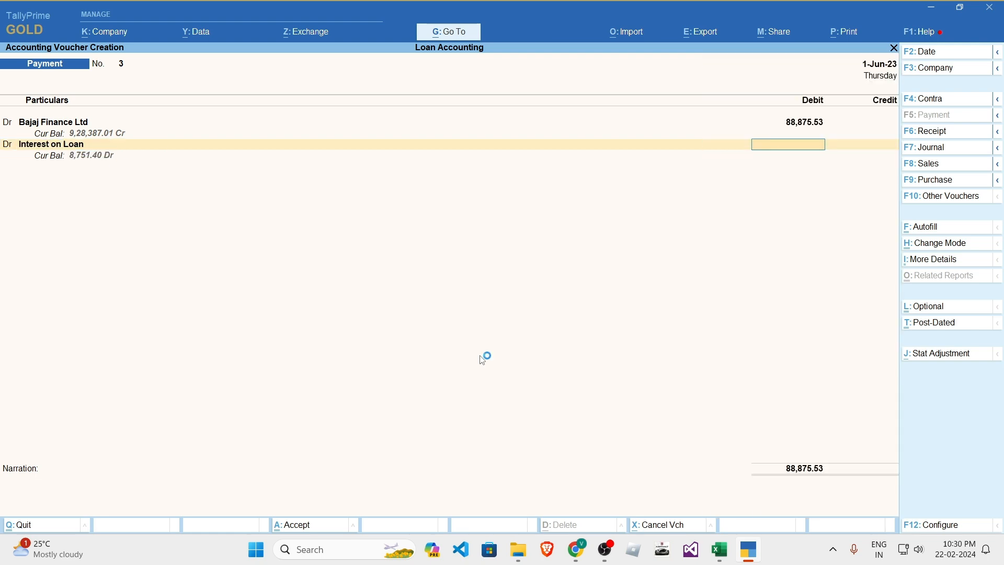
{"action": "key", "text": "alt+Tab"}
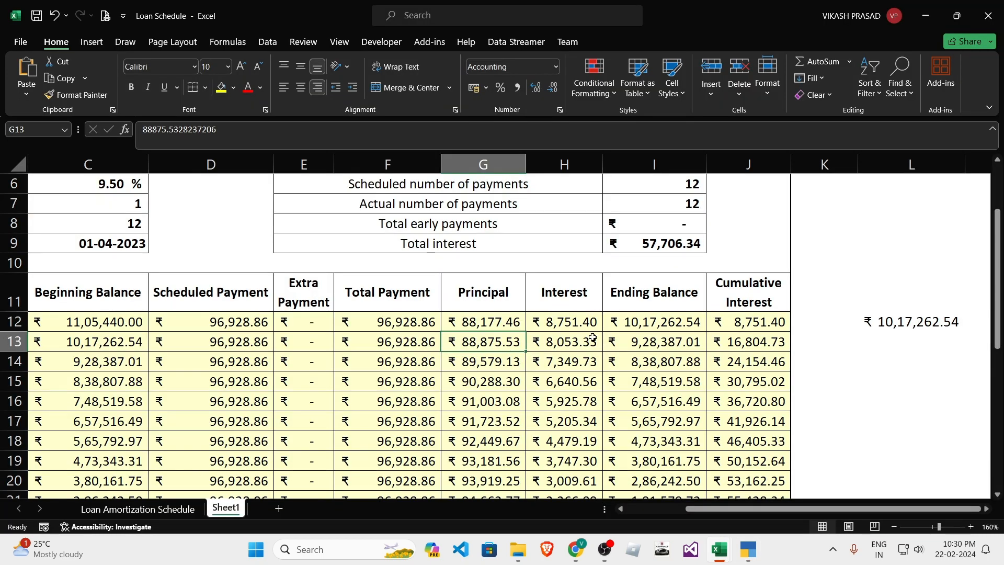
{"action": "key", "text": "alt+Tab"}
{"action": "type", "text": "8053"}
{"action": "key", "text": "alt+Tab"}
{"action": "key", "text": "alt+Tab"}
{"action": "type", "text": ".33"}
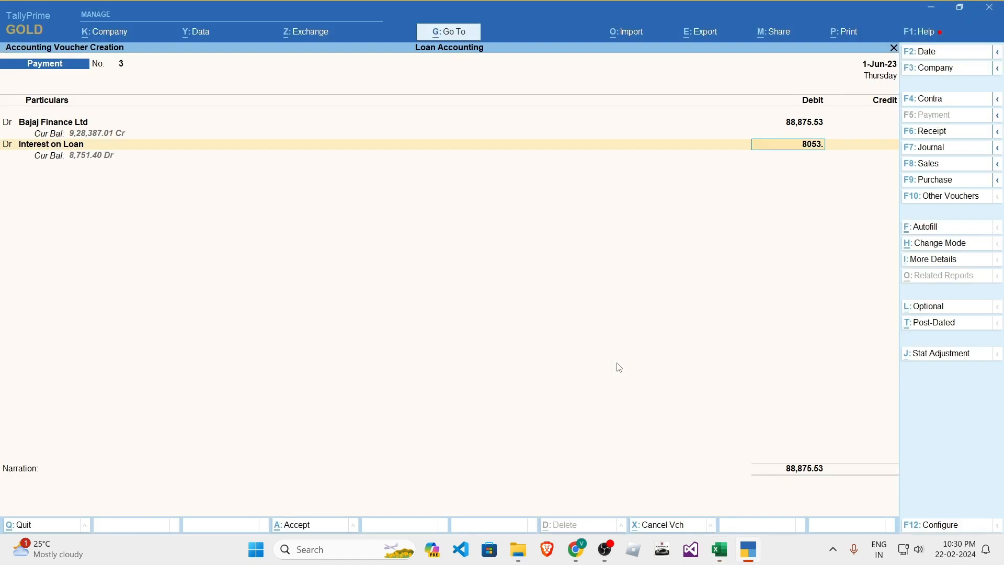
{"action": "key", "text": "Return"}
- Credit HDFC Bank with 96,928.86, complete its bank allocation for Bajaj Finance Ltd and save the payment voucher
{"action": "key", "text": "Return"}
{"action": "key", "text": "Return"}
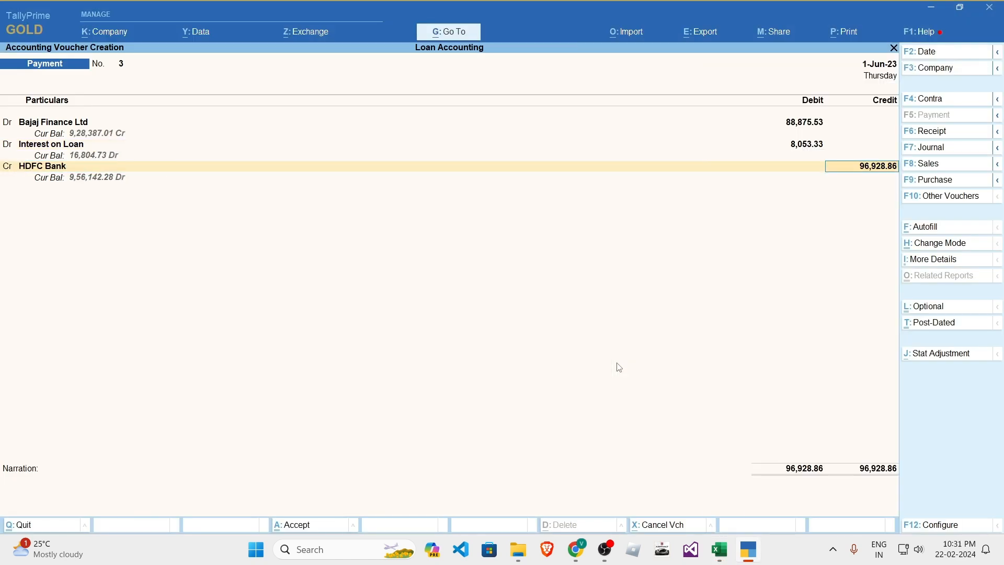
{"action": "key", "text": "Return"}
{"action": "key", "text": "BackSpace"}
{"action": "key", "text": "Down"}
{"action": "key", "text": "Down"}
{"action": "key", "text": "Down"}
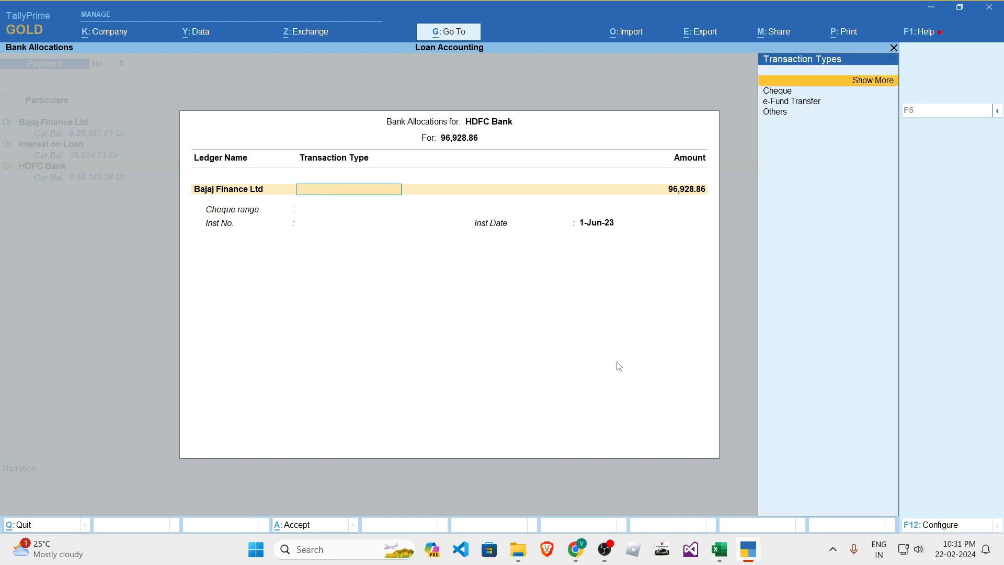
{"action": "key", "text": "Return"}
{"action": "key", "text": "ctrl+a"}
{"action": "key", "text": "ctrl+a"}
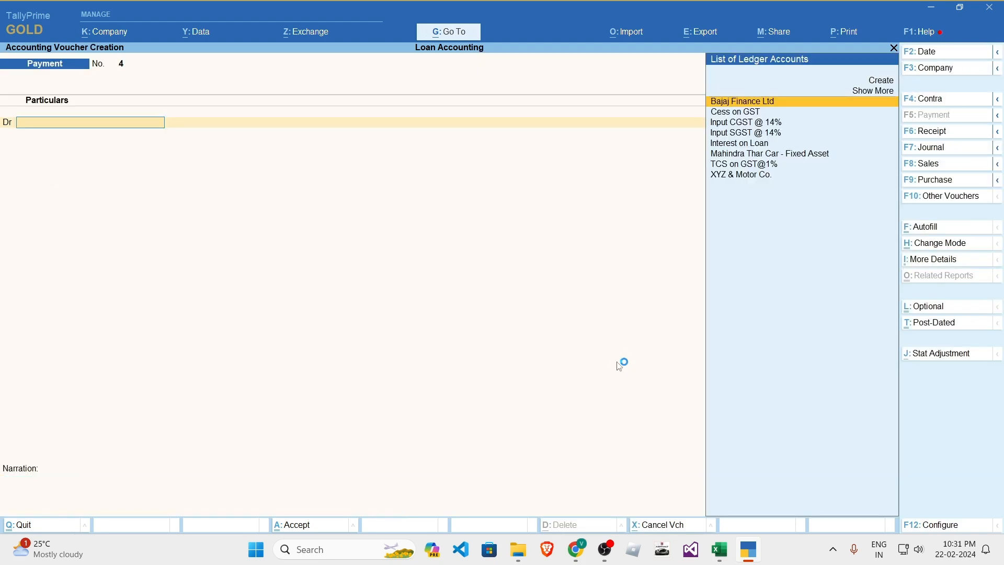
- Leave voucher entry and display the Bajaj Finance Ltd ledger for the period 1-Apr-23 to 1-Jun-23
{"action": "key", "text": "alt+Tab"}
{"action": "key", "text": "alt+Tab"}
{"action": "key", "text": "Escape"}
{"action": "key", "text": "Escape"}
{"action": "key", "text": "Escape"}
{"action": "key", "text": "Escape"}
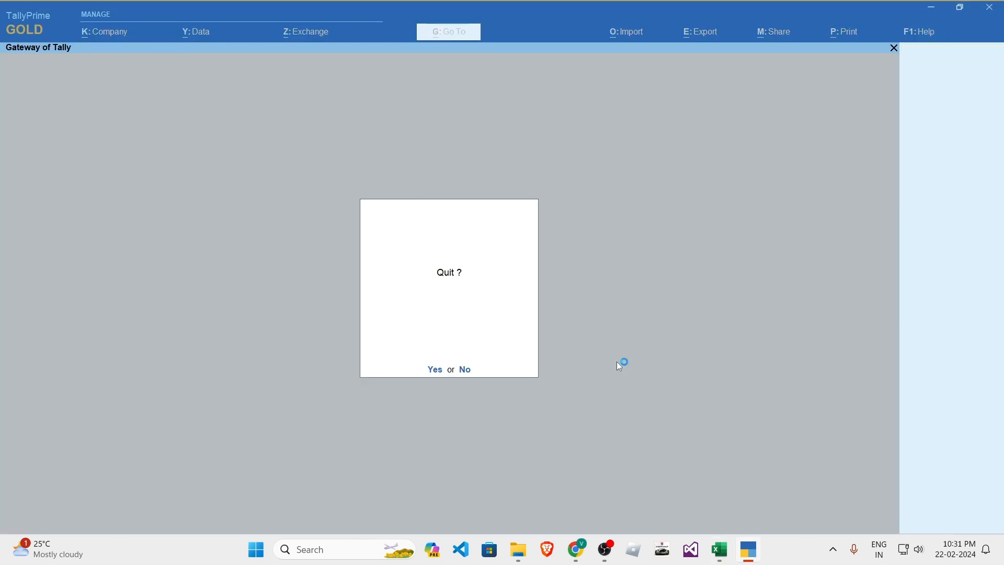
{"action": "key", "text": "Escape"}
{"action": "key", "text": "d"}
{"action": "key", "text": "a"}
{"action": "key", "text": "l"}
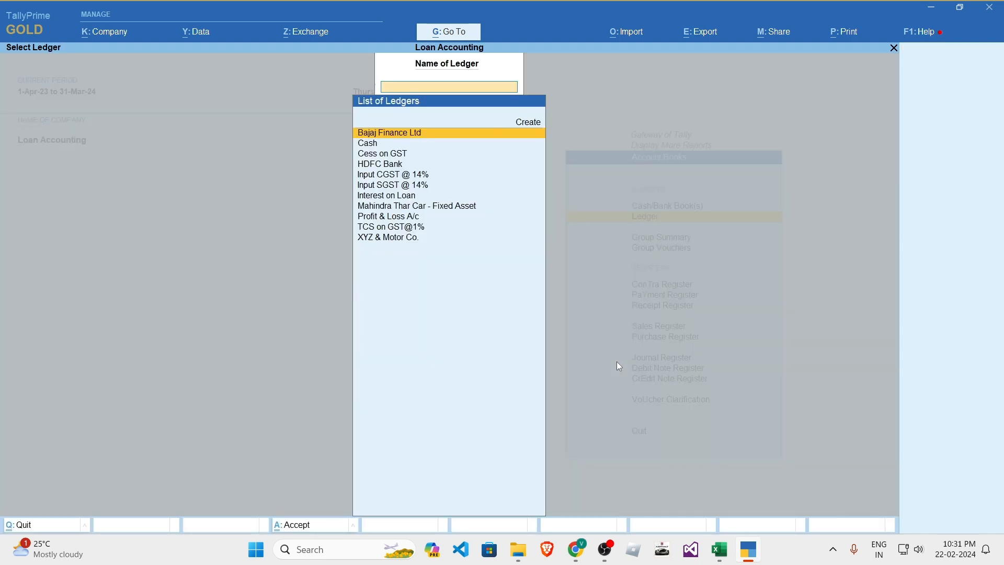
{"action": "key", "text": "Return"}
{"action": "key", "text": "F2"}
{"action": "type", "text": "1-4-23"}
{"action": "key", "text": "Return"}
{"action": "key", "text": "Return"}
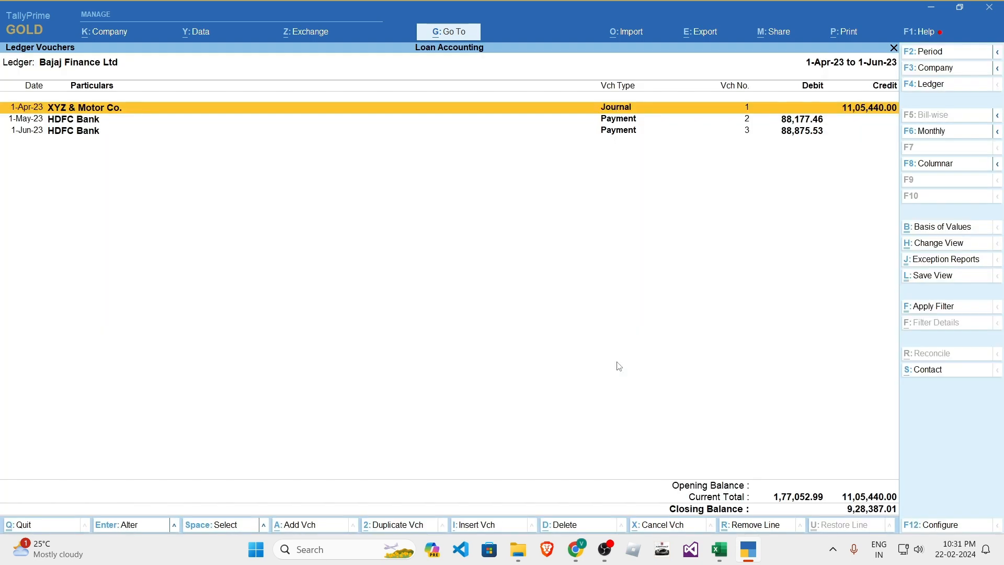
- Compare the ledger's closing balance after the June payment with the second instalment's ending balance in the Excel schedule
{"action": "key", "text": "Down"}
{"action": "key", "text": "Down"}
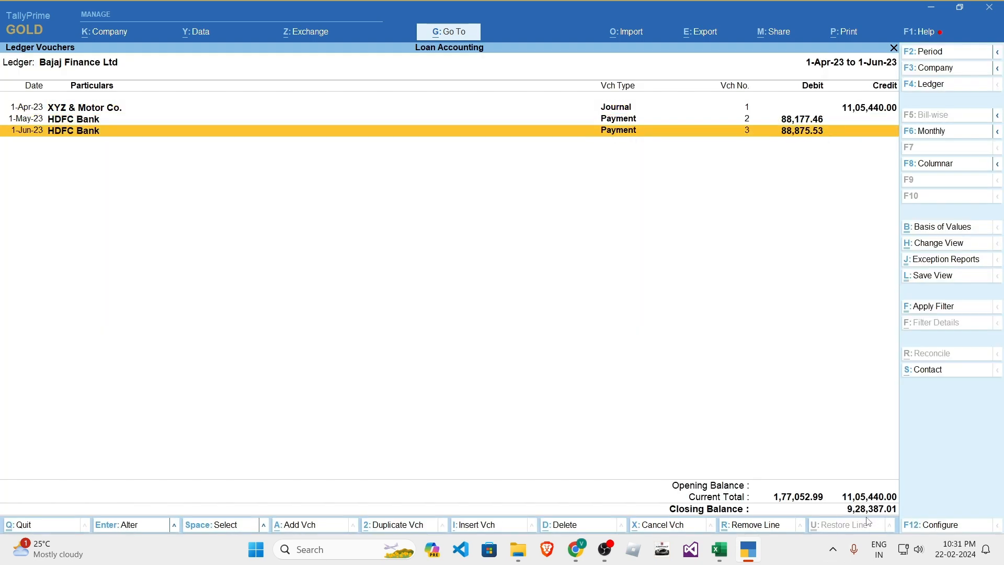
{"action": "key", "text": "alt+Tab"}
{"action": "left_click", "coordinate": [689, 400]}
{"action": "left_click", "coordinate": [672, 343]}
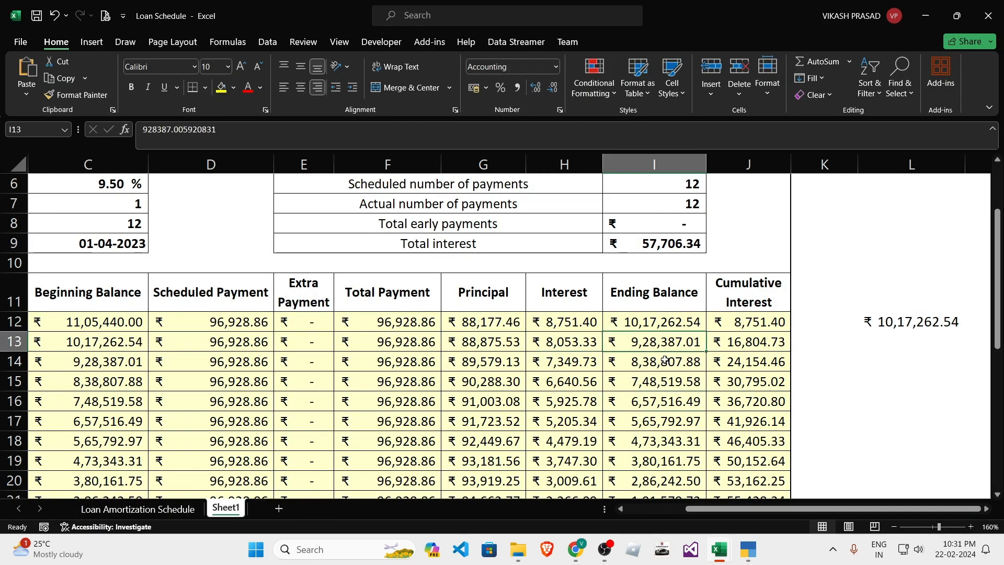
{"action": "key", "text": "alt+Tab"}
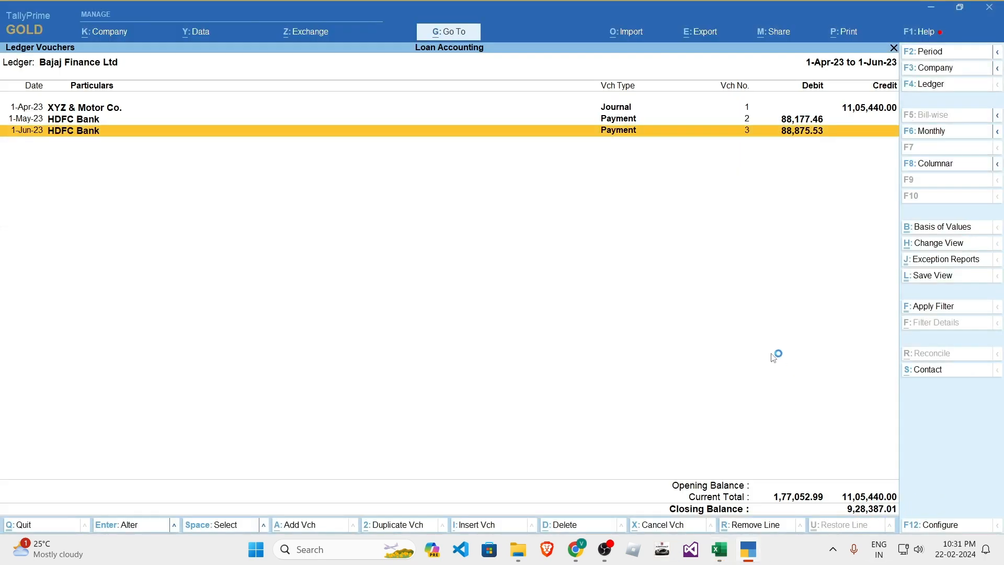
- Leave the ledger vouchers and display the Profit & Loss A/c in detailed form with the Indirect Expenses breakdown
{"action": "key", "text": "Escape"}
{"action": "key", "text": "Escape"}
{"action": "key", "text": "Escape"}
{"action": "key", "text": "Escape"}
{"action": "key", "text": "p"}
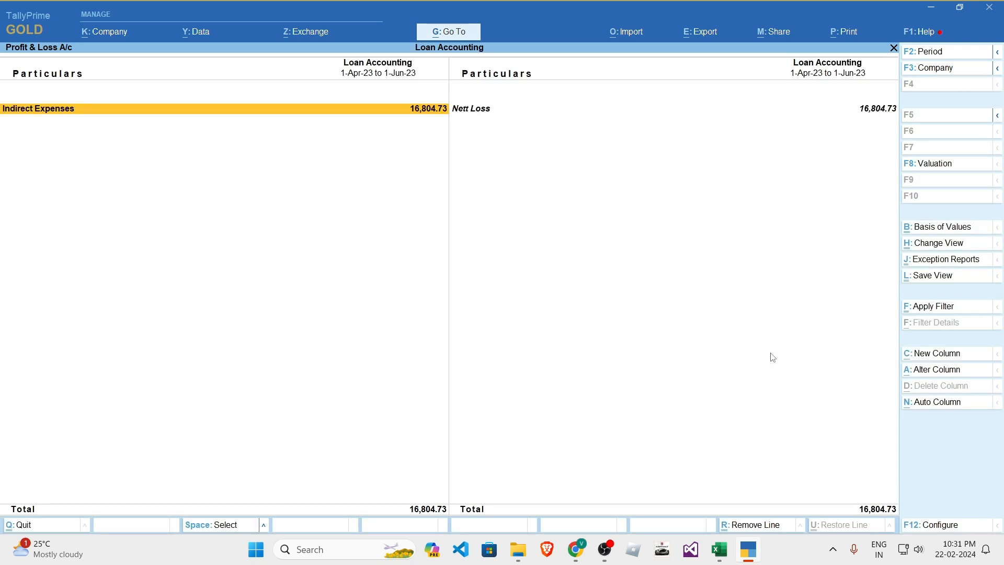
{"action": "key", "text": "alt+F5"}
{"action": "key", "text": "Down"}
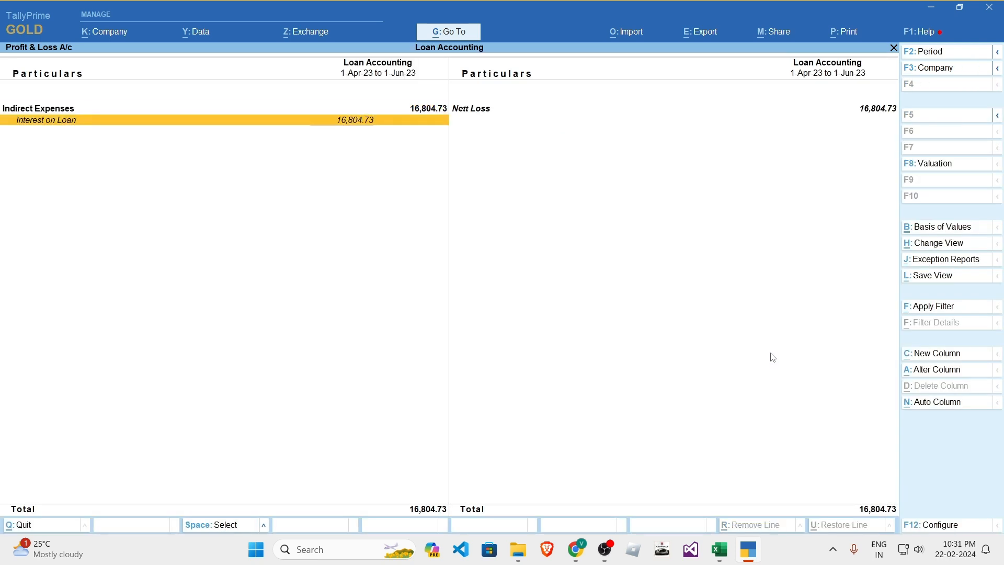
- Open the monthly summary of Interest on Loan and review the May and June interest entries
{"action": "key", "text": "Return"}
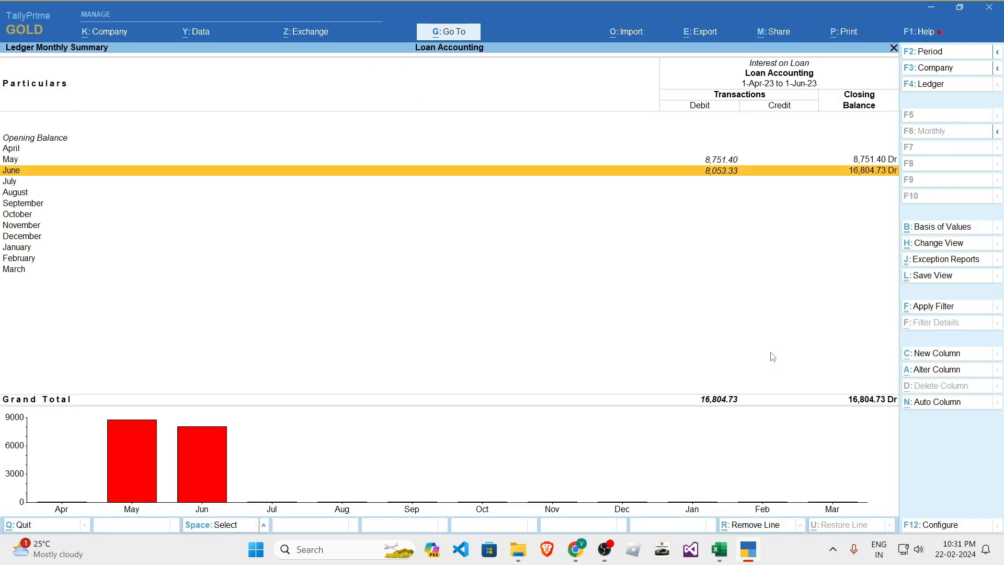
{"action": "key", "text": "Up"}
{"action": "key", "text": "Up"}
{"action": "key", "text": "Down"}
{"action": "key", "text": "Down"}
- Compare the Interest on Loan closing balances with the first instalments' Cumulative Interest in the Excel loan schedule, and return to TallyPrime
{"action": "key", "text": "alt+Tab"}
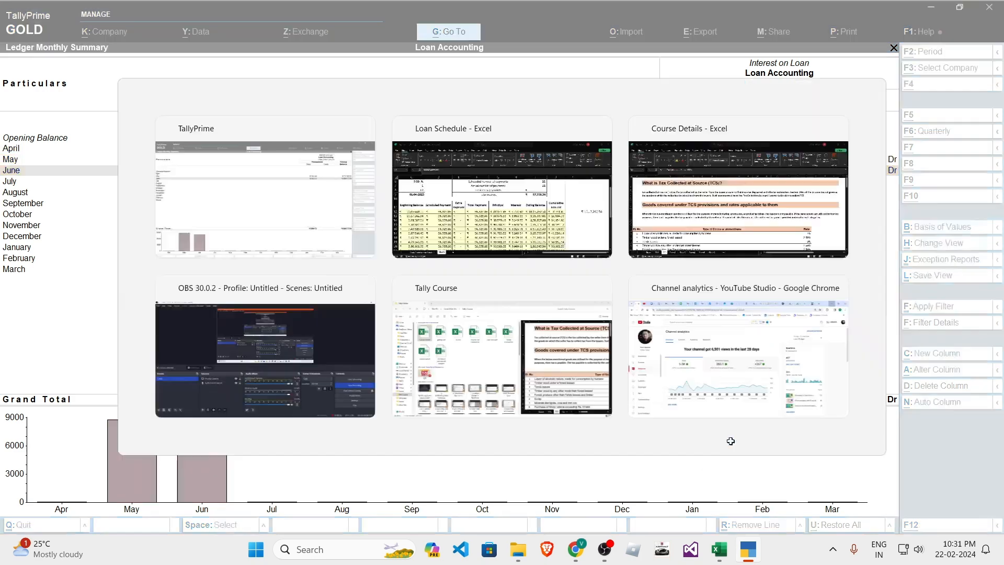
{"action": "left_click", "coordinate": [751, 323]}
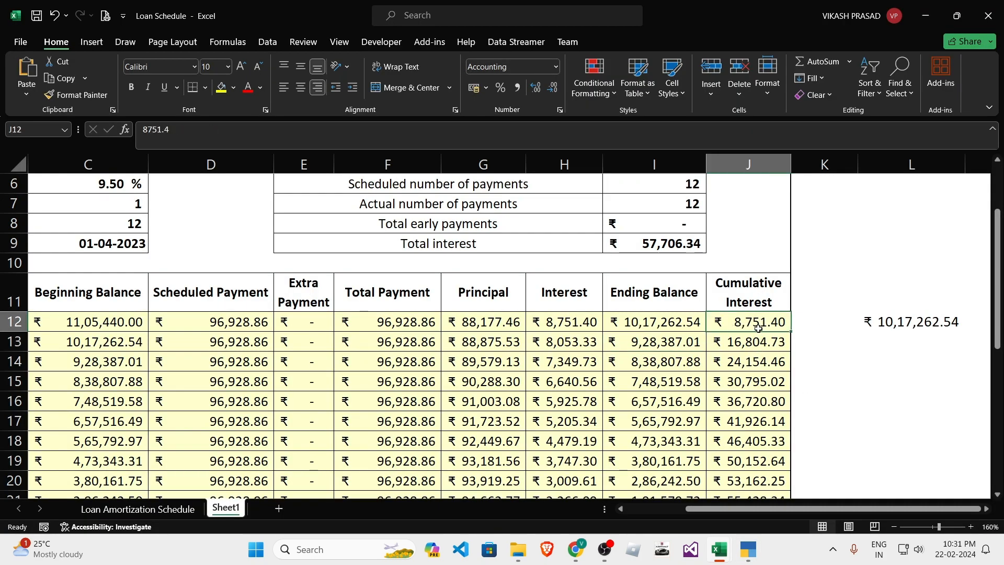
{"action": "left_click", "coordinate": [742, 342]}
{"action": "key", "text": "alt+Tab"}
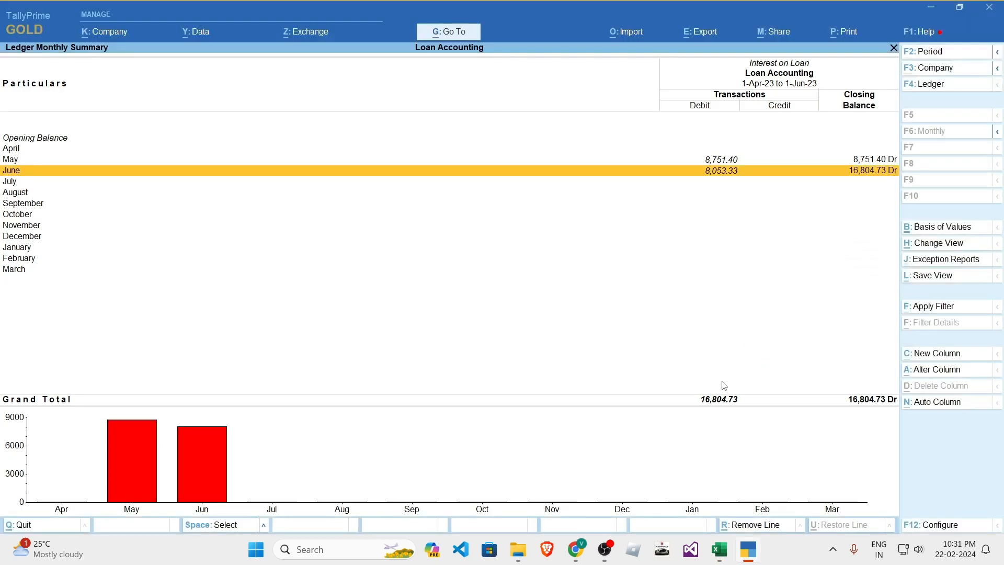
{"action": "key", "text": "alt+Tab"}
{"action": "left_click", "coordinate": [753, 362]}
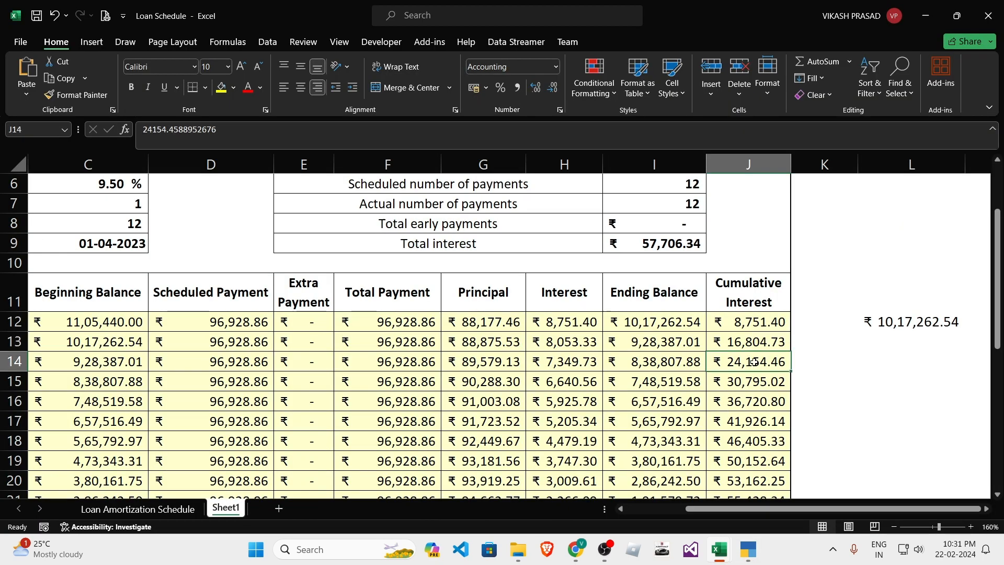
{"action": "key", "text": "alt+Tab"}
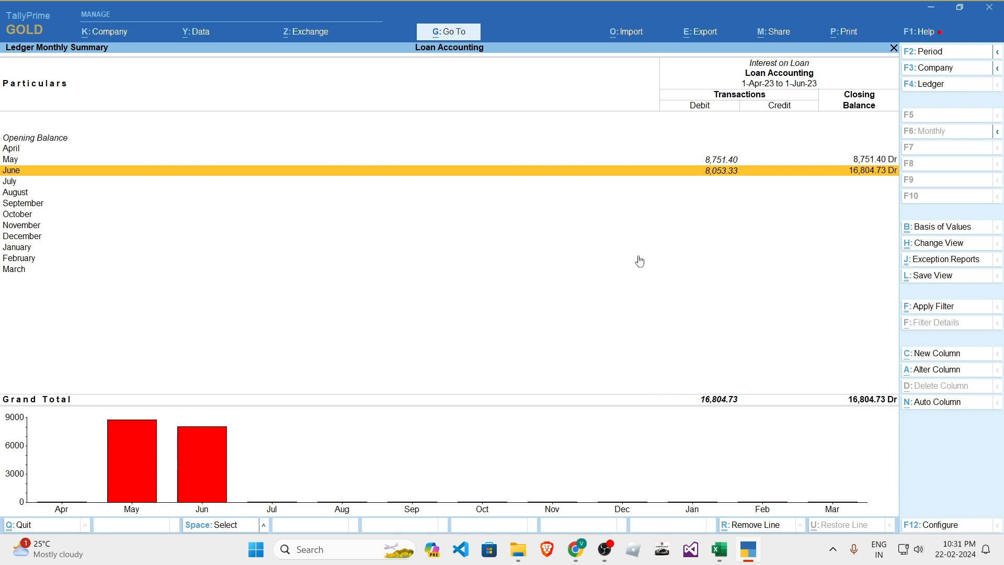
- Leave the Profit & Loss reports and display the Balance Sheet in detailed form, going to Duties & Taxes on the assets side
{"action": "key", "text": "Escape"}
{"action": "key", "text": "Escape"}
{"action": "key", "text": "Up"}
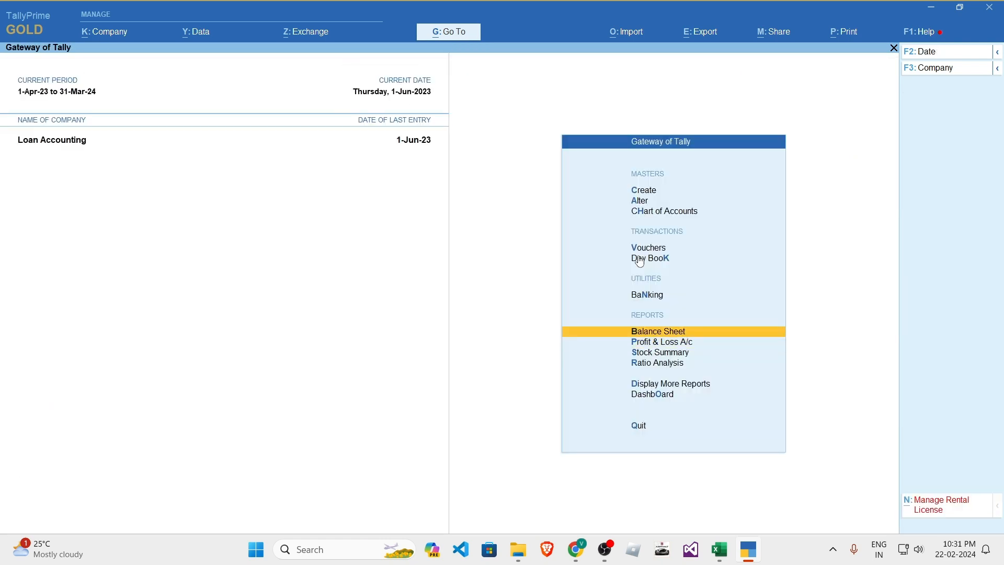
{"action": "key", "text": "Return"}
{"action": "key", "text": "alt+F1"}
{"action": "key", "text": "Right"}
{"action": "key", "text": "Down"}
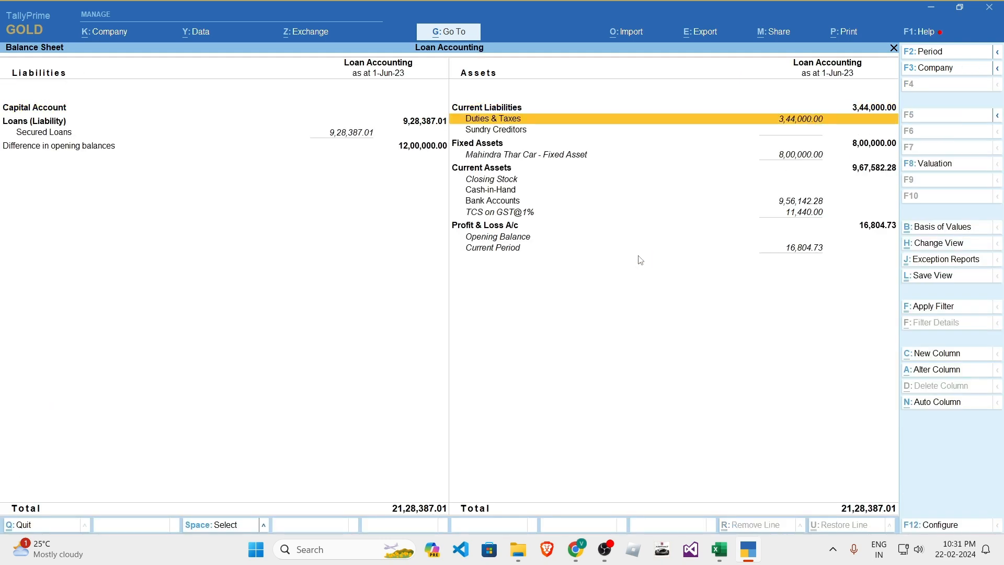
- Examine the Duties & Taxes group with its Input GST and Cess on GST balances, and return to the Balance Sheet
{"action": "key", "text": "Return"}
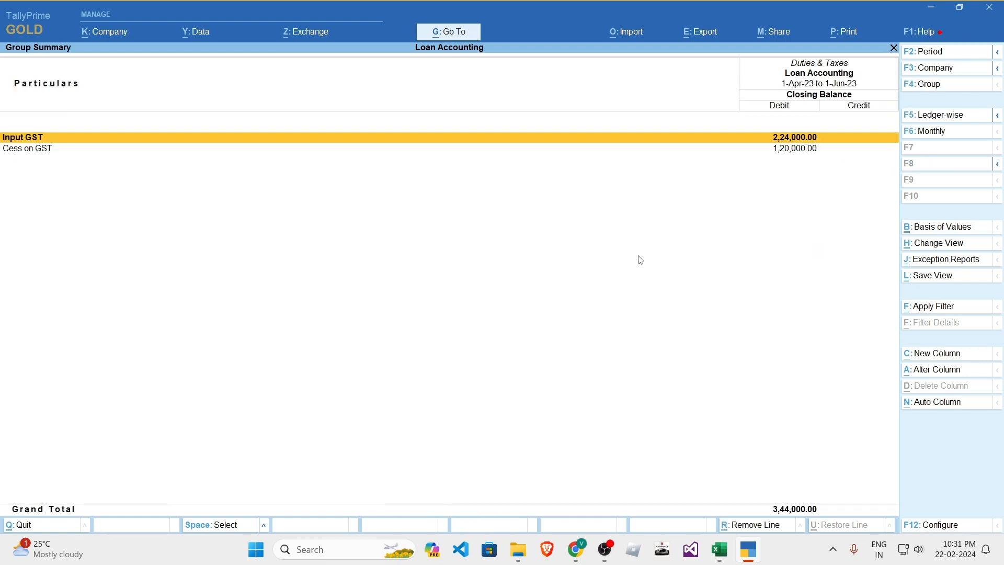
{"action": "key", "text": "Escape"}
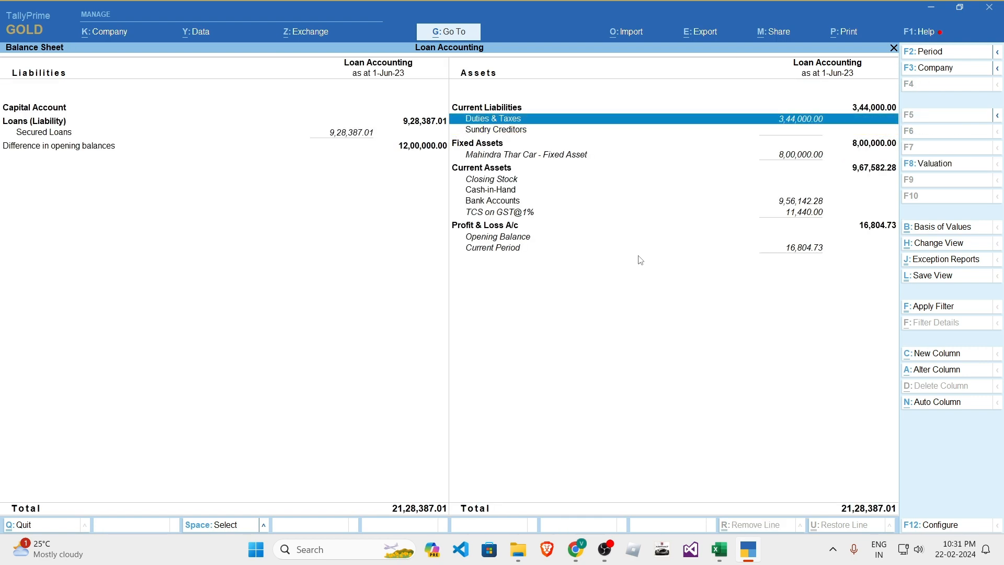
{"action": "key", "text": "Return"}
{"action": "key", "text": "Return"}
{"action": "key", "text": "Escape"}
{"action": "key", "text": "Escape"}
- Open HDFC Bank's monthly summary from Bank Accounts, review the April to June payments, and return to the Balance Sheet
{"action": "key", "text": "Down"}
{"action": "key", "text": "Down"}
{"action": "key", "text": "Down"}
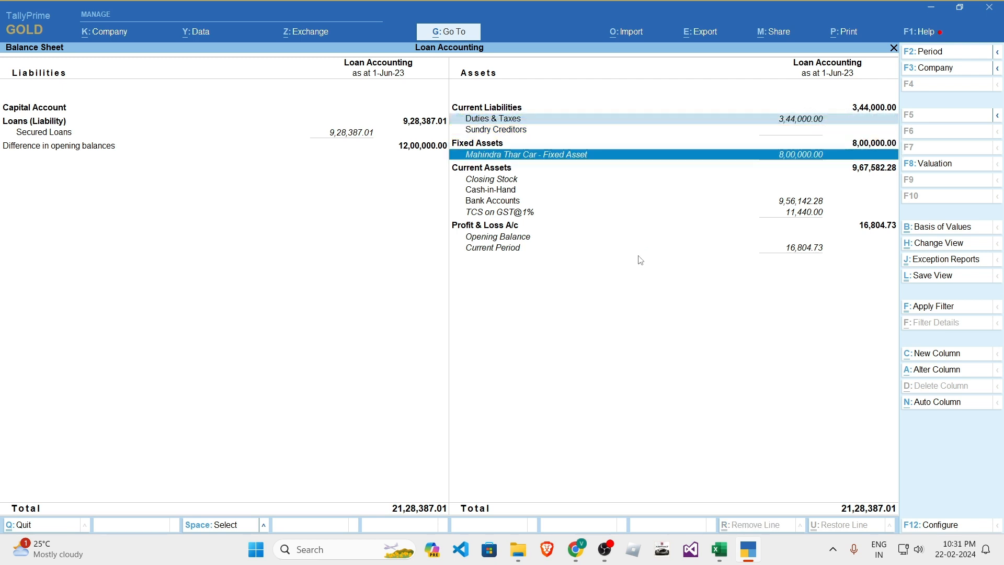
{"action": "key", "text": "Down"}
{"action": "key", "text": "Down"}
{"action": "key", "text": "Down"}
{"action": "key", "text": "Down"}
{"action": "key", "text": "Return"}
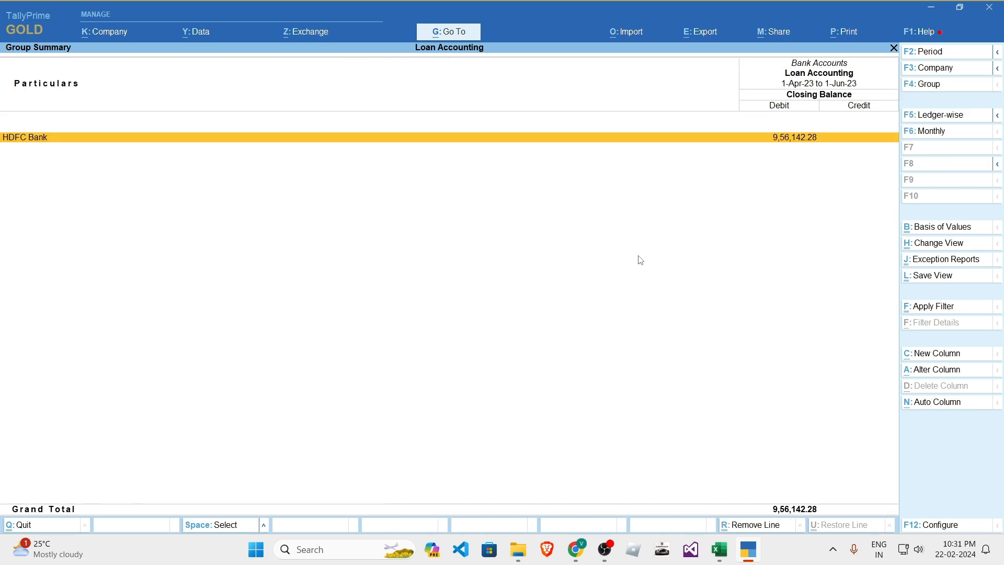
{"action": "key", "text": "Return"}
{"action": "key", "text": "Up"}
{"action": "key", "text": "Up"}
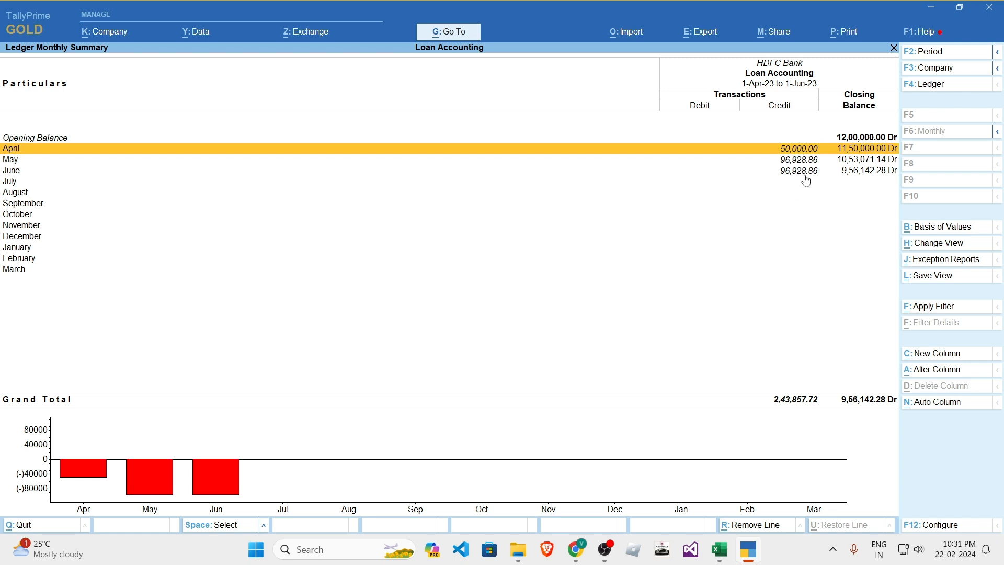
{"action": "key", "text": "Escape"}
{"action": "key", "text": "Escape"}
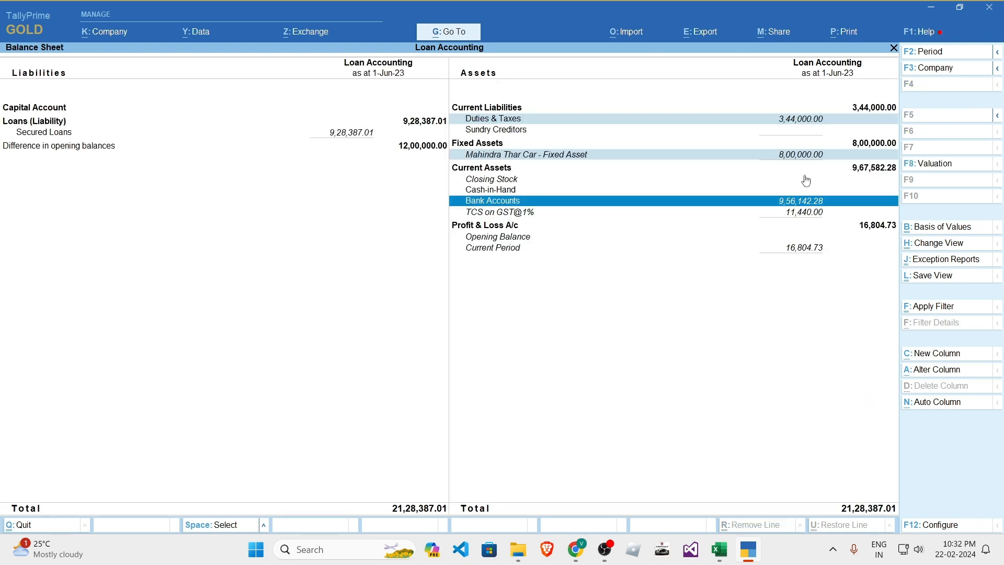
- Review the remaining lines on the assets side of the Balance Sheet, from Bank Accounts down to Profit & Loss A/c
{"action": "key", "text": "Left"}
{"action": "key", "text": "Right"}
{"action": "key", "text": "Down"}
{"action": "key", "text": "Down"}
{"action": "key", "text": "Down"}
{"action": "key", "text": "Down"}
{"action": "key", "text": "Down"}
{"action": "key", "text": "Down"}
- Open Bajaj Finance Ltd's monthly summary from Secured Loans, review April to June, and return to the Gateway of Tally
{"action": "key", "text": "Left"}
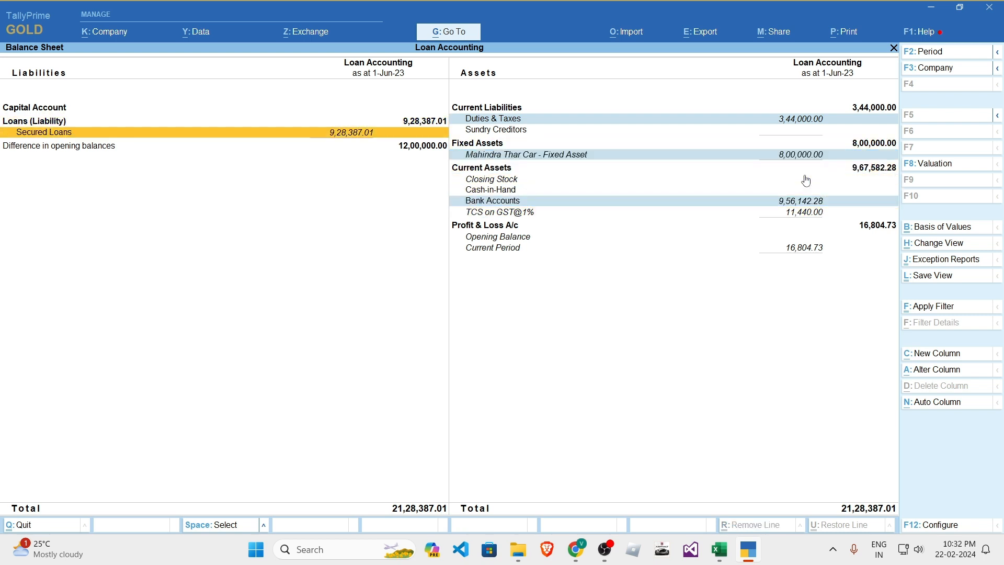
{"action": "key", "text": "Return"}
{"action": "key", "text": "Return"}
{"action": "key", "text": "Up"}
{"action": "key", "text": "Up"}
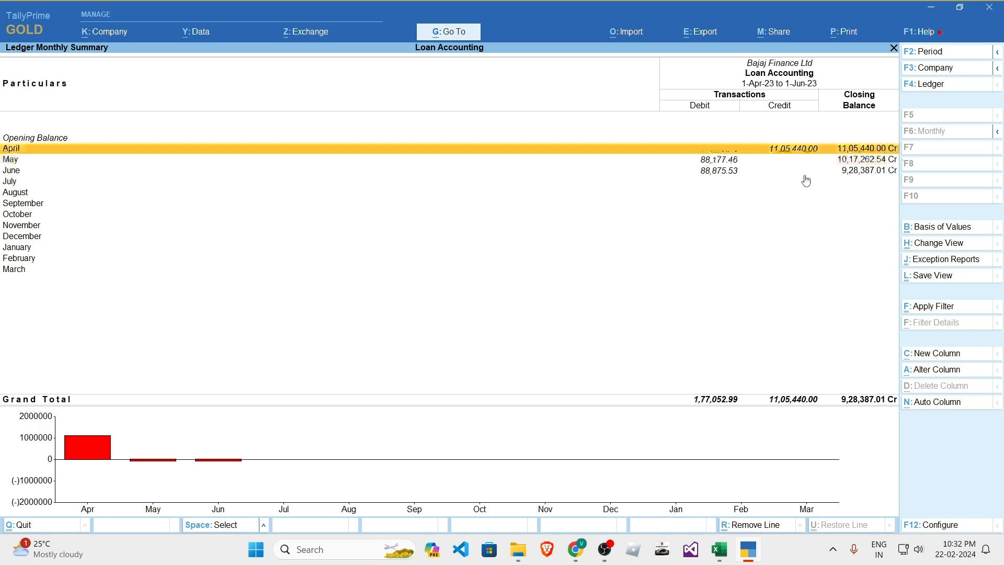
{"action": "key", "text": "Down"}
{"action": "key", "text": "Down"}
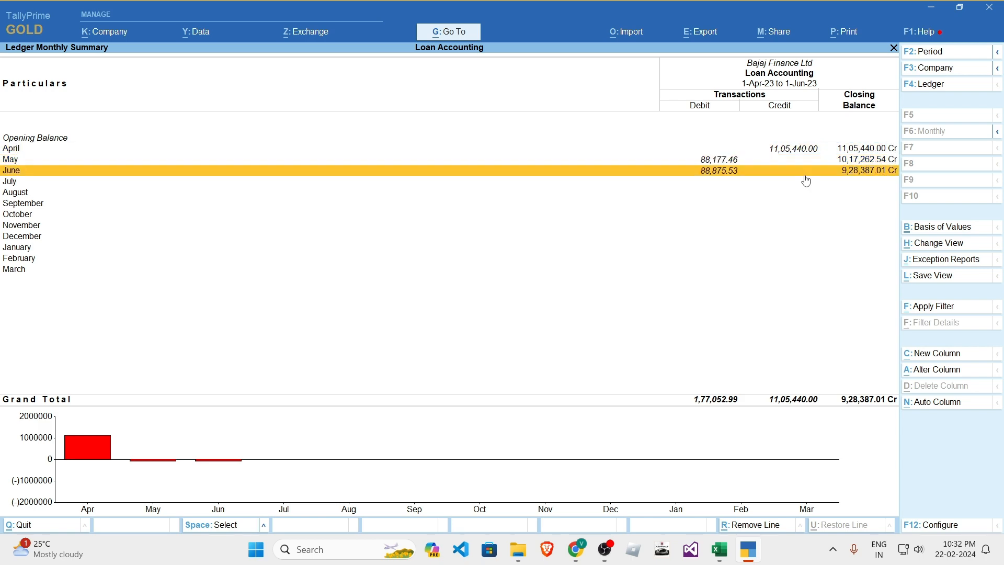
{"action": "key", "text": "Escape"}
{"action": "key", "text": "Escape"}
{"action": "key", "text": "Escape"}
{"action": "key", "text": "Escape"}
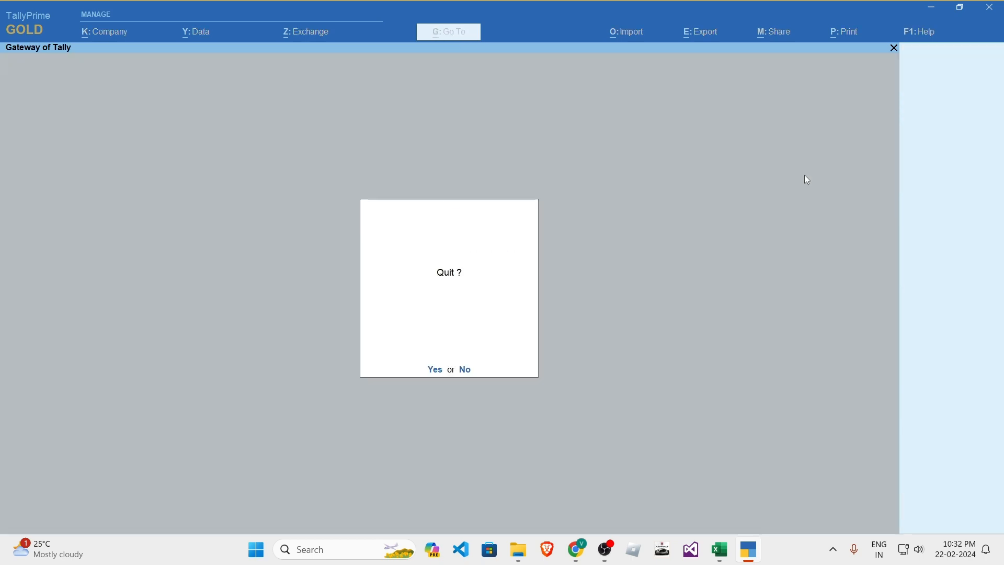
{"action": "key", "text": "Escape"}
- Switch to the Excel loan schedule and review the Bajaj Finance Ltd. loan summary above the instalment table
{"action": "key", "text": "alt+Tab"}
{"action": "left_click", "coordinate": [635, 267]}
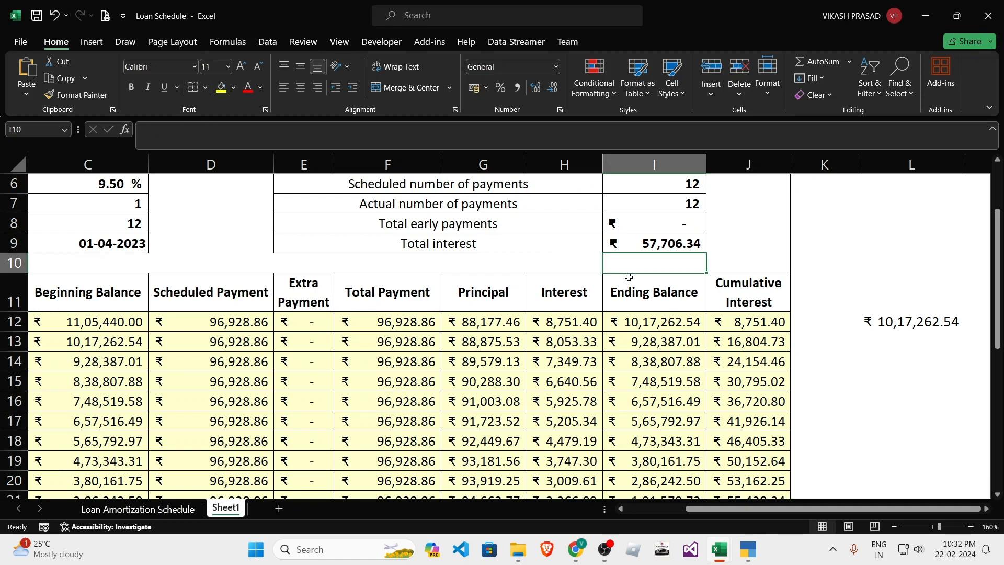
{"action": "left_click", "coordinate": [662, 422]}
{"action": "left_click_drag", "start_coordinate": [810, 509], "coordinate": [742, 509]}
{"action": "scroll", "coordinate": [532, 407], "scroll_direction": "up", "scroll_amount": 2}
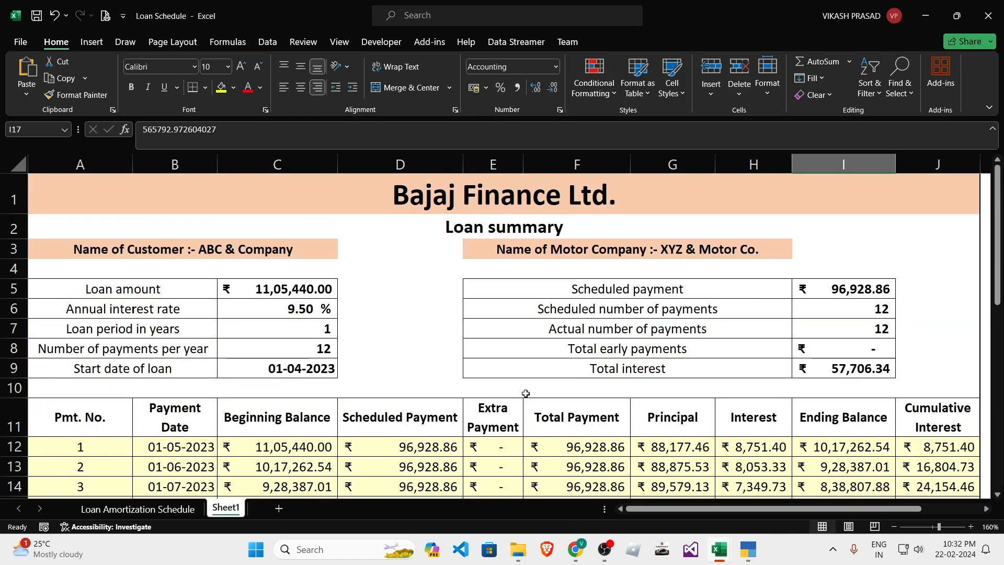
{"action": "left_click", "coordinate": [531, 329]}
{"action": "left_click", "coordinate": [531, 339]}
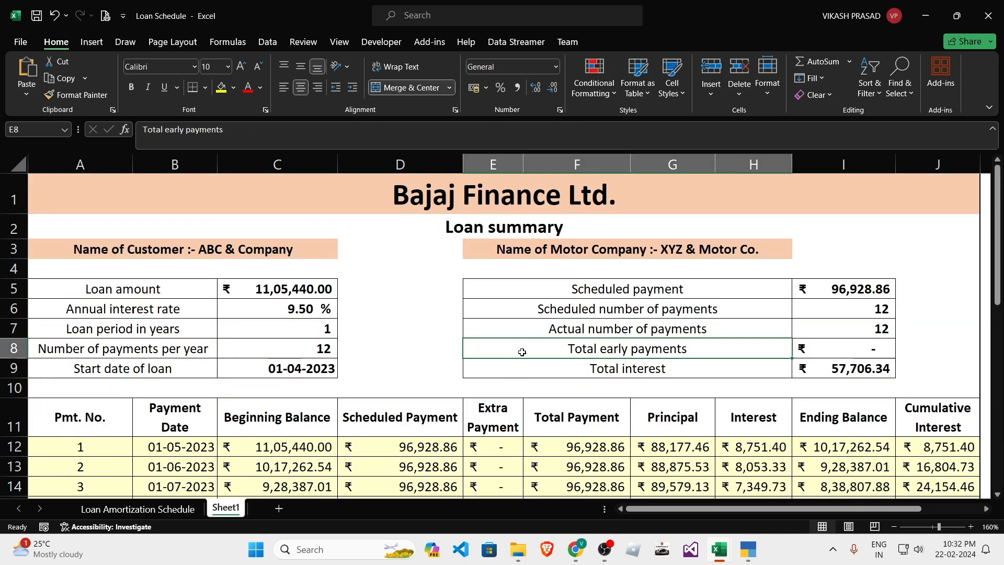